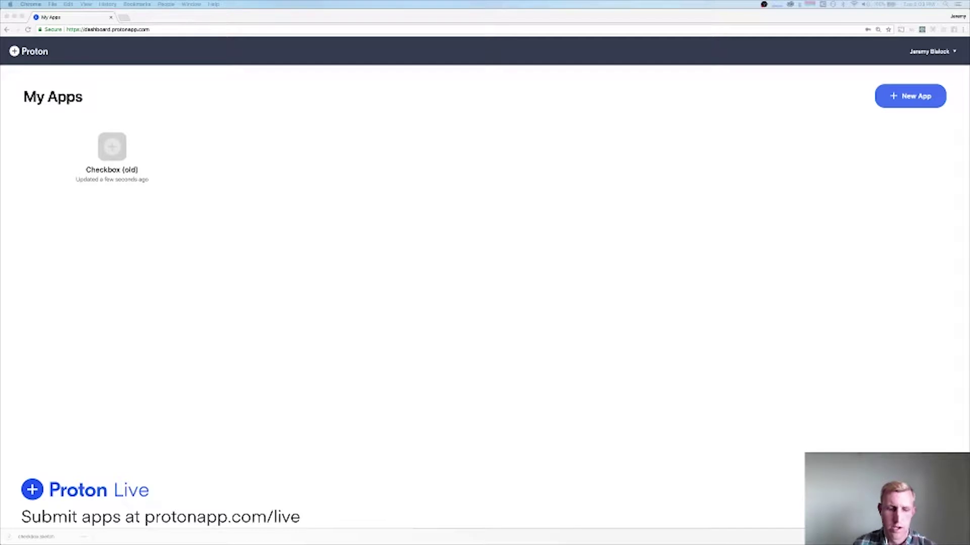
# Review the Checkbox design in Sketch, then return to the Proton dashboard.
pyautogui.press('super+Tab')
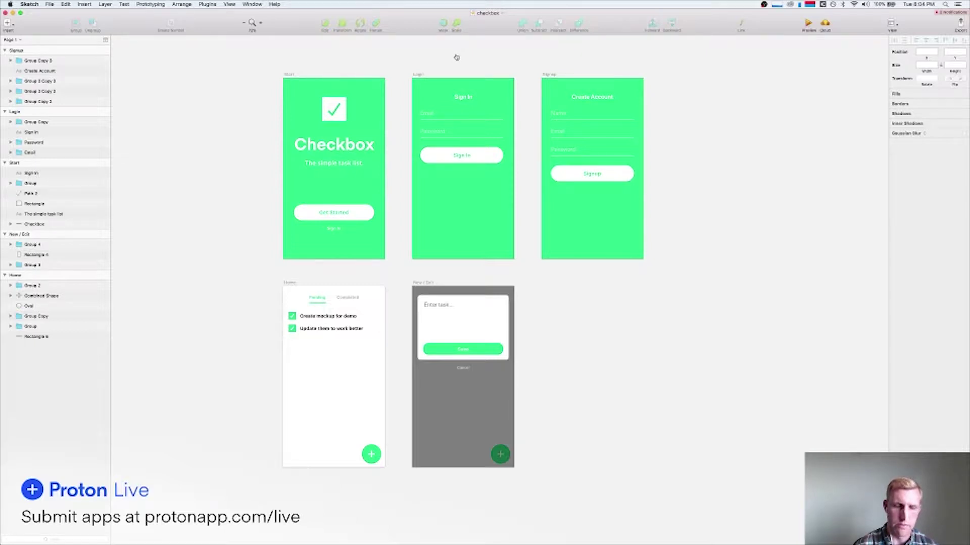
pyautogui.press('super+Tab')
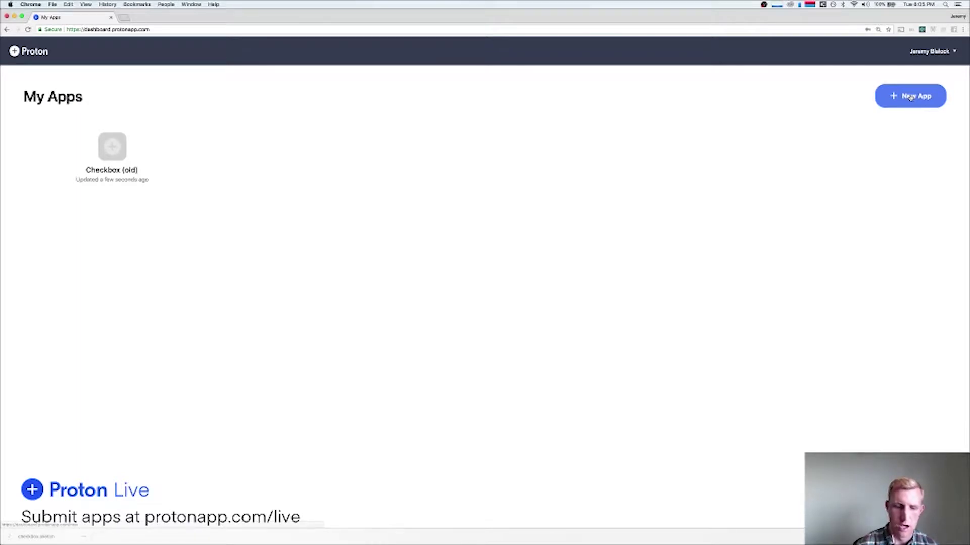
pyautogui.press('super+Tab')
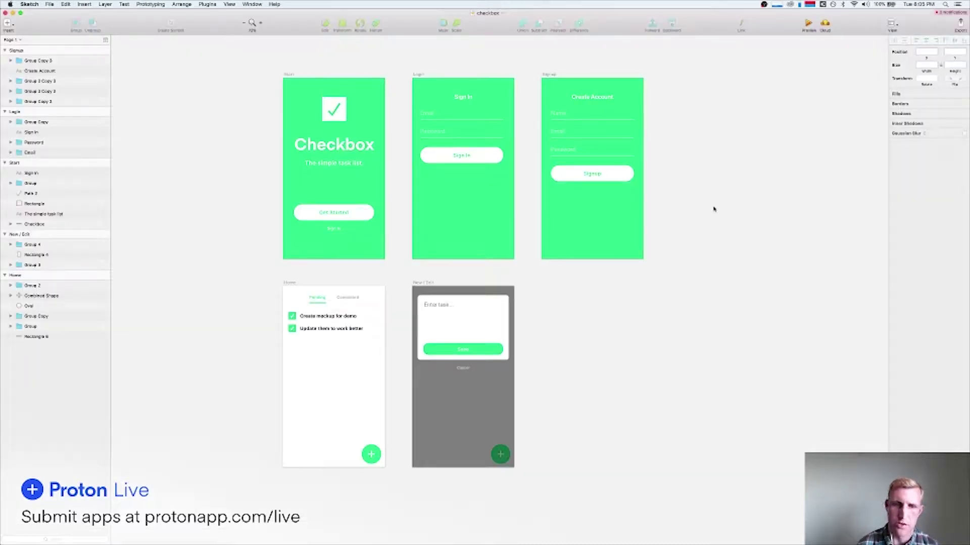
pyautogui.press('super+Tab')
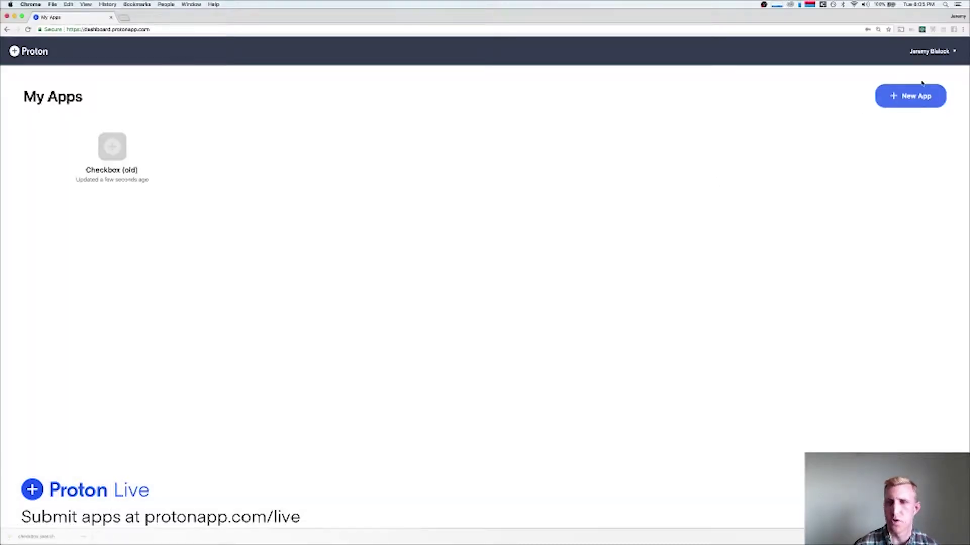
# Create a new Proton app named Checkbox.
pyautogui.click(915, 96)
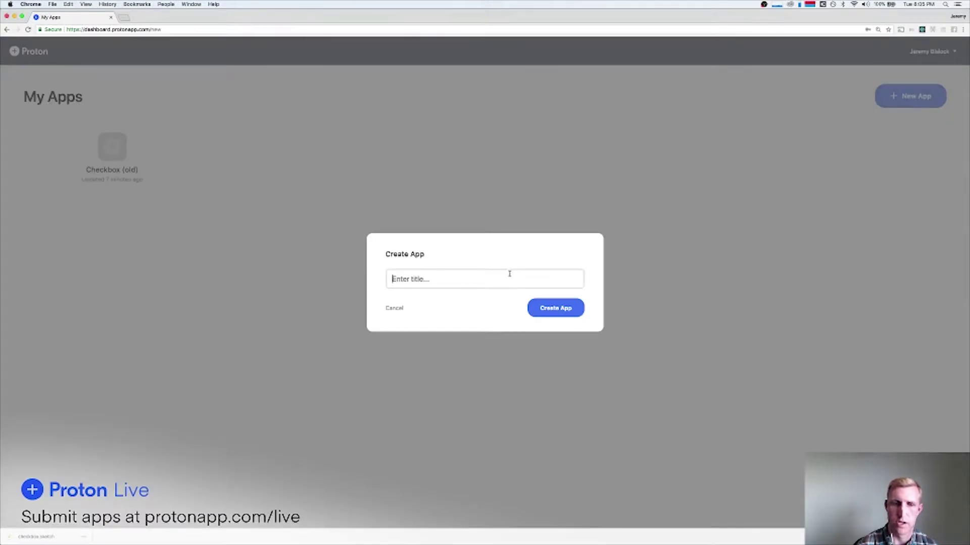
pyautogui.write('Checkbox')
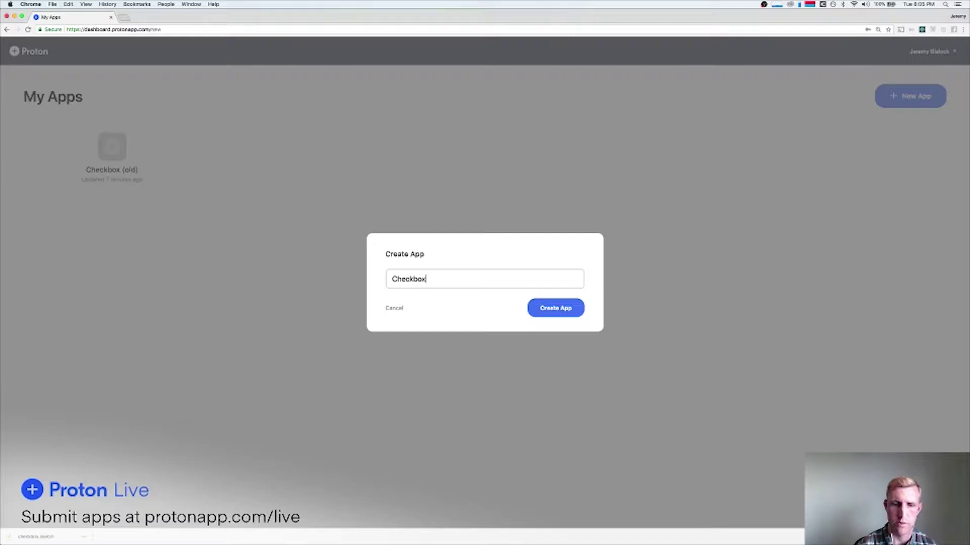
pyautogui.press('Return')
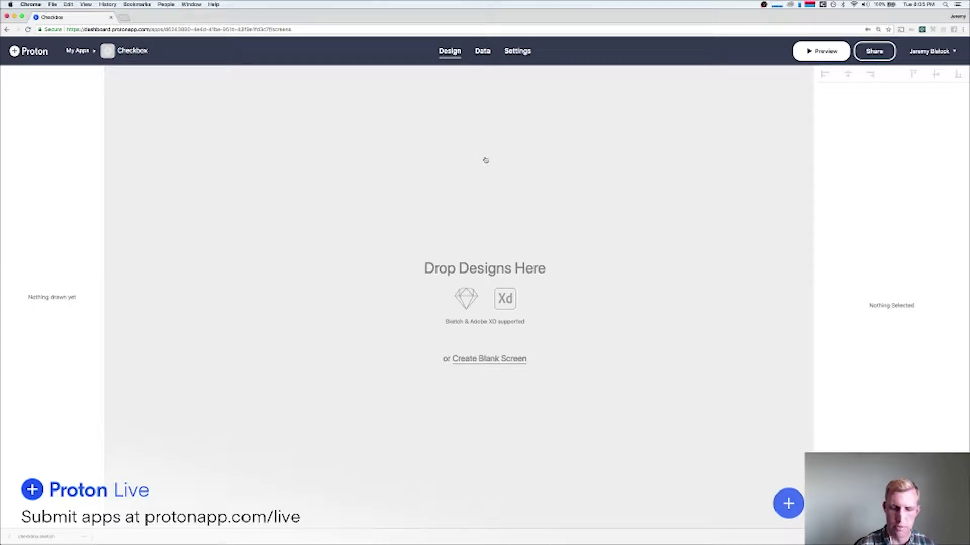
# Import the checkbox Sketch file from Finder onto the Design canvas.
pyautogui.press('super+Tab')
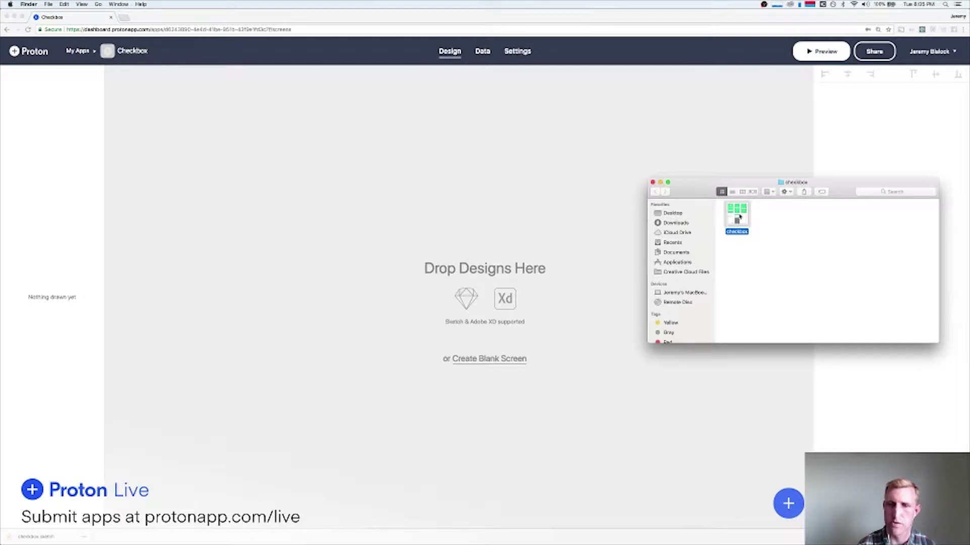
pyautogui.moveTo(742, 217); pyautogui.dragTo(392, 229)
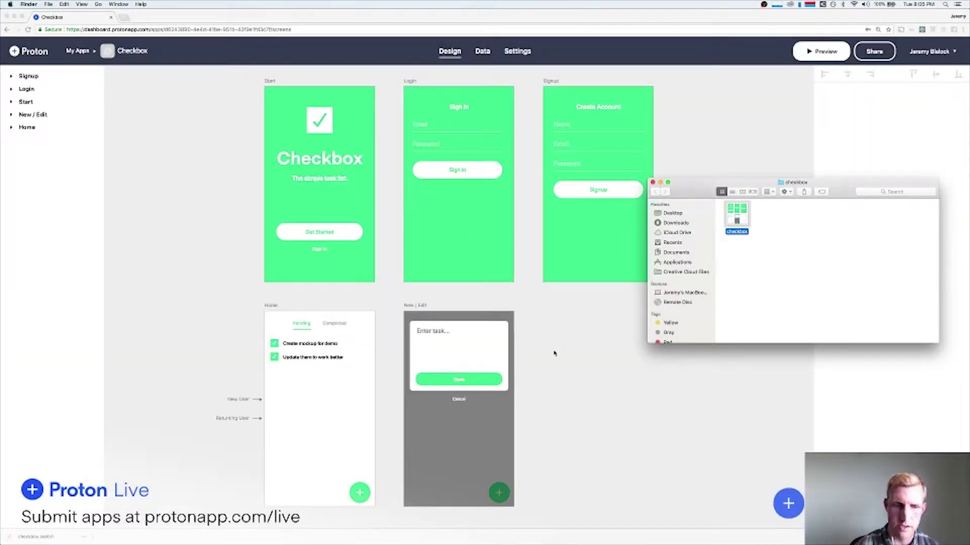
pyautogui.click(554, 353)
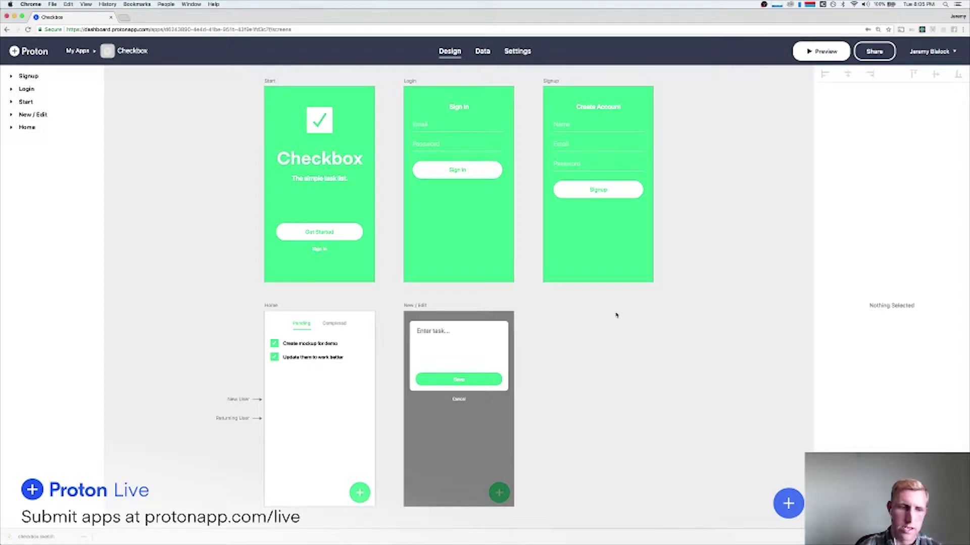
# Preview the app on a phone to see which screen it currently opens on.
pyautogui.click(821, 51)
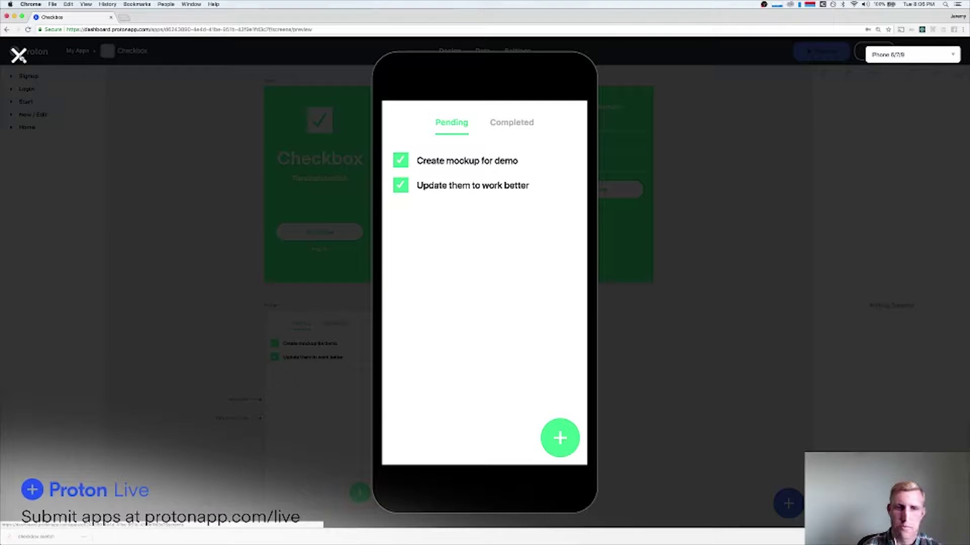
pyautogui.click(20, 55)
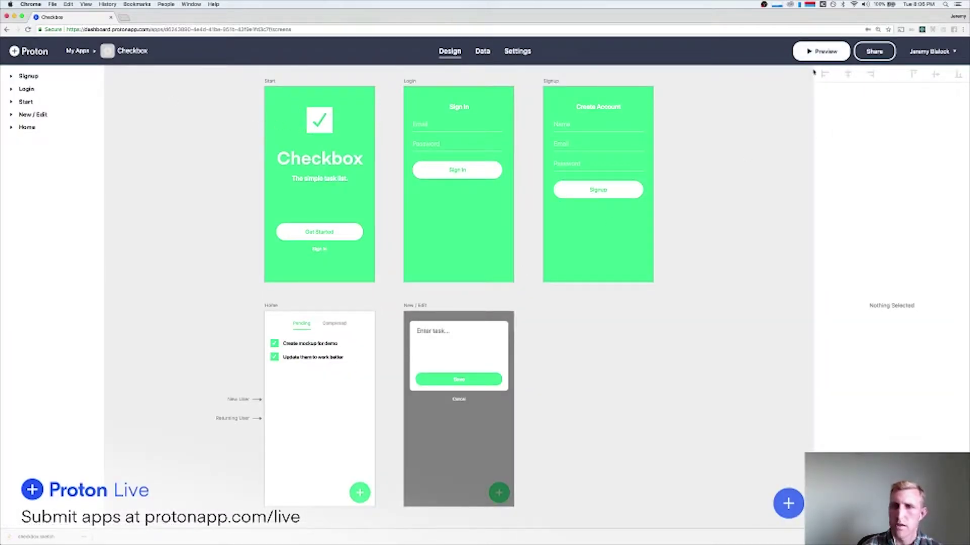
pyautogui.click(816, 52)
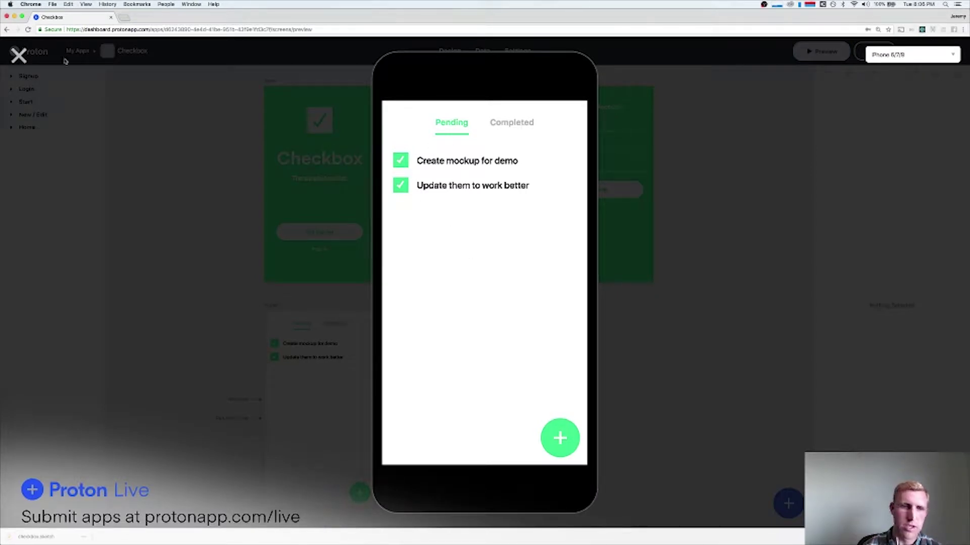
pyautogui.click(18, 56)
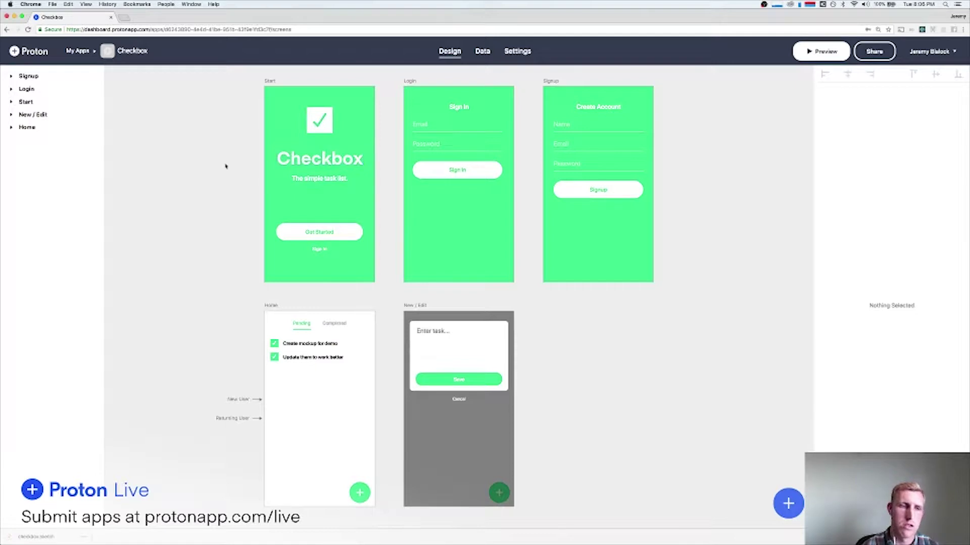
# Point the New User entry arrow at the Start screen and confirm it in Preview.
pyautogui.hscroll(-1, 226, 166)
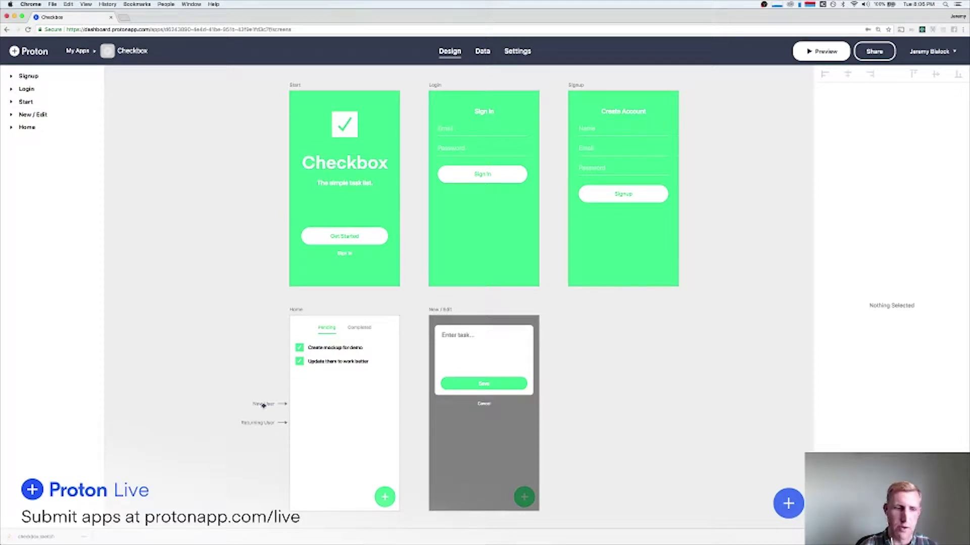
pyautogui.moveTo(268, 404); pyautogui.dragTo(278, 181)
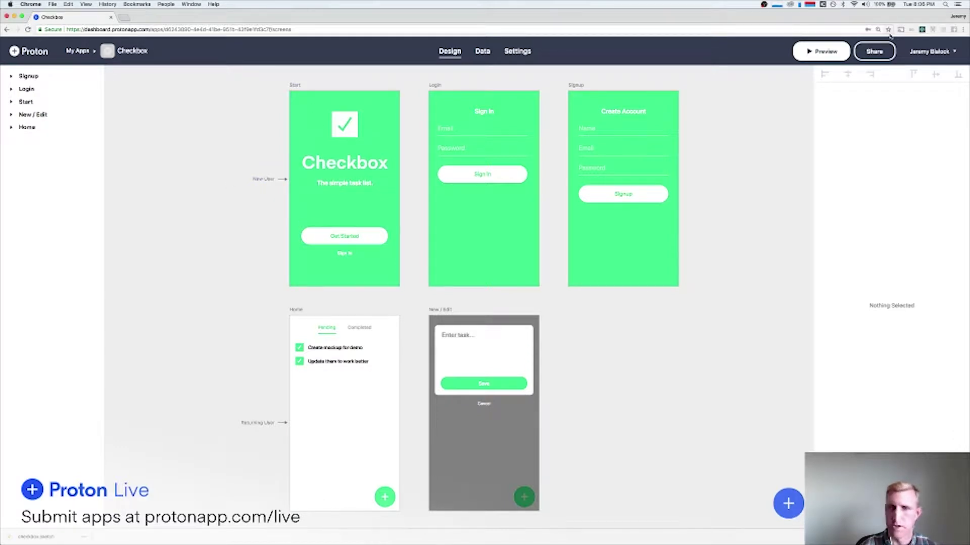
pyautogui.click(815, 54)
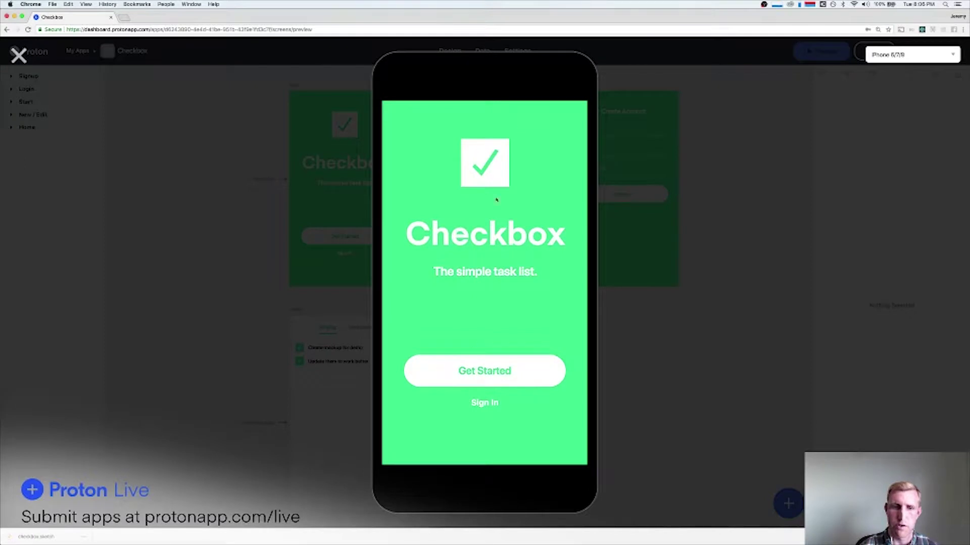
pyautogui.click(18, 55)
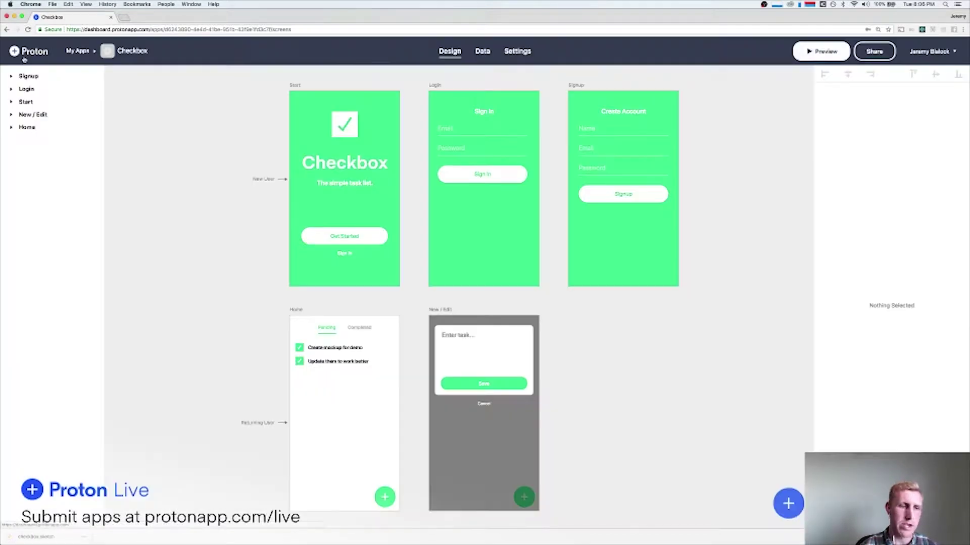
pyautogui.click(874, 51)
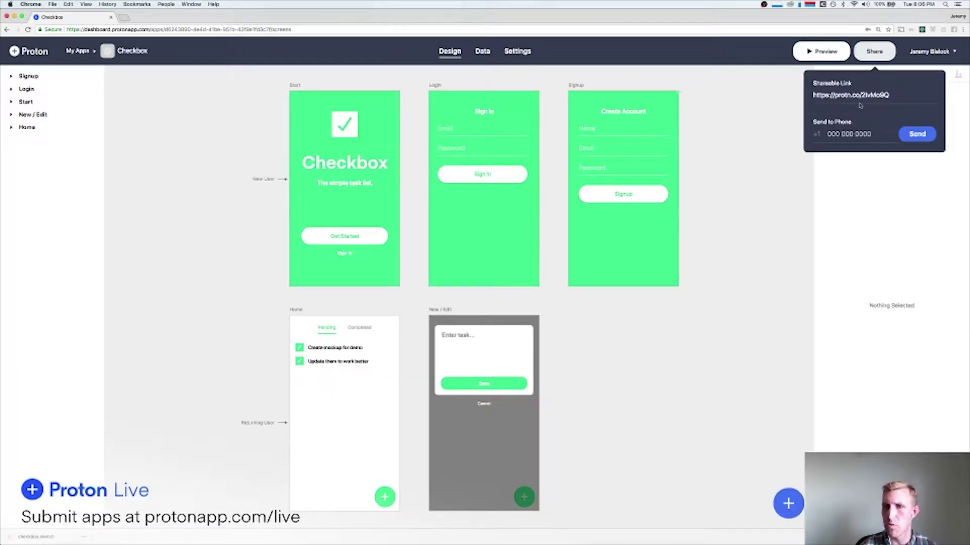
pyautogui.click(851, 95)
pyautogui.press('super+c')
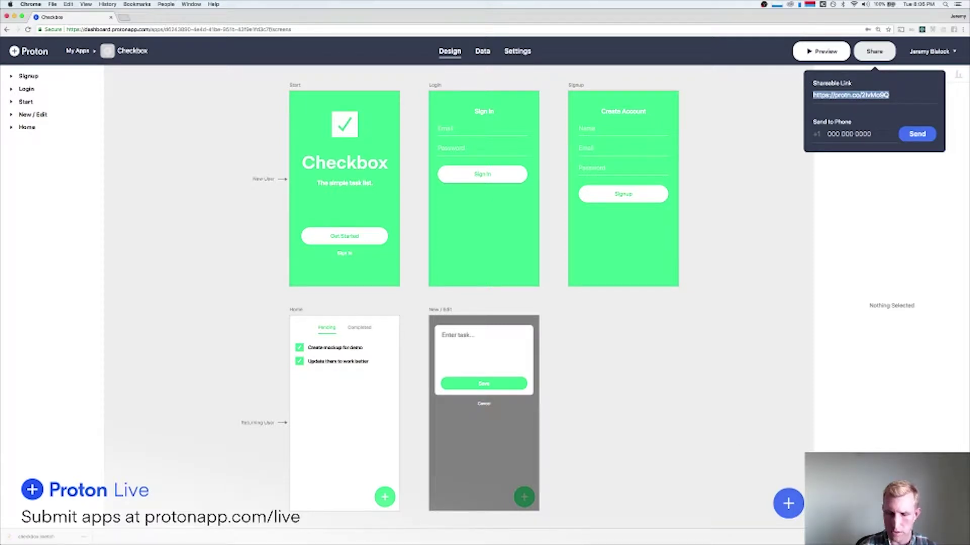
pyautogui.press('super+Tab')
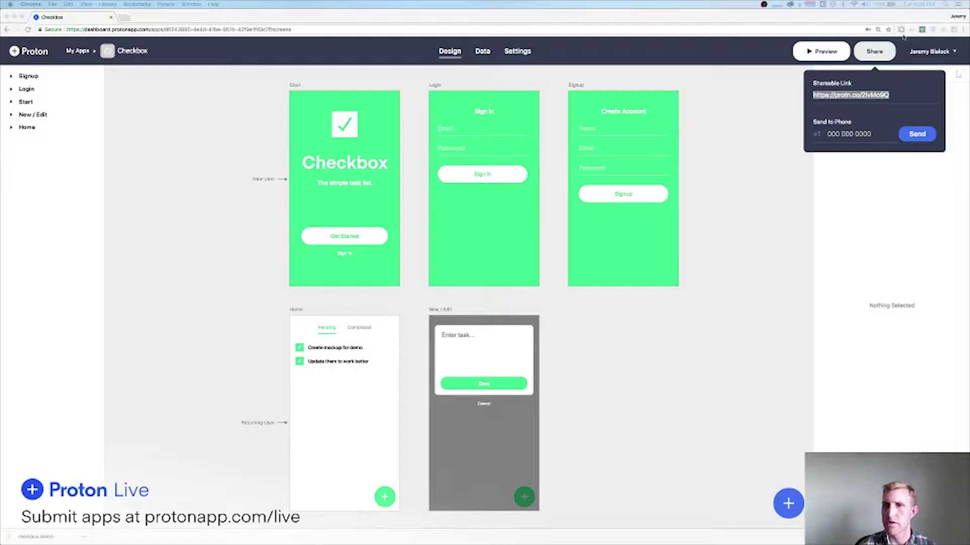
pyautogui.click(922, 29)
pyautogui.click(881, 57)
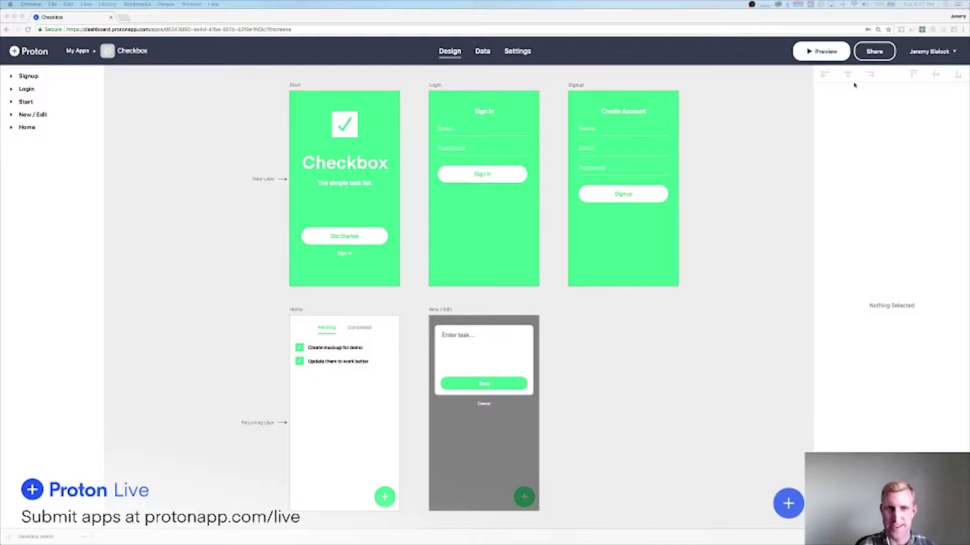
# Link the Start screen's Sign In text to the Login screen and test the tap in Preview.
pyautogui.click(716, 182)
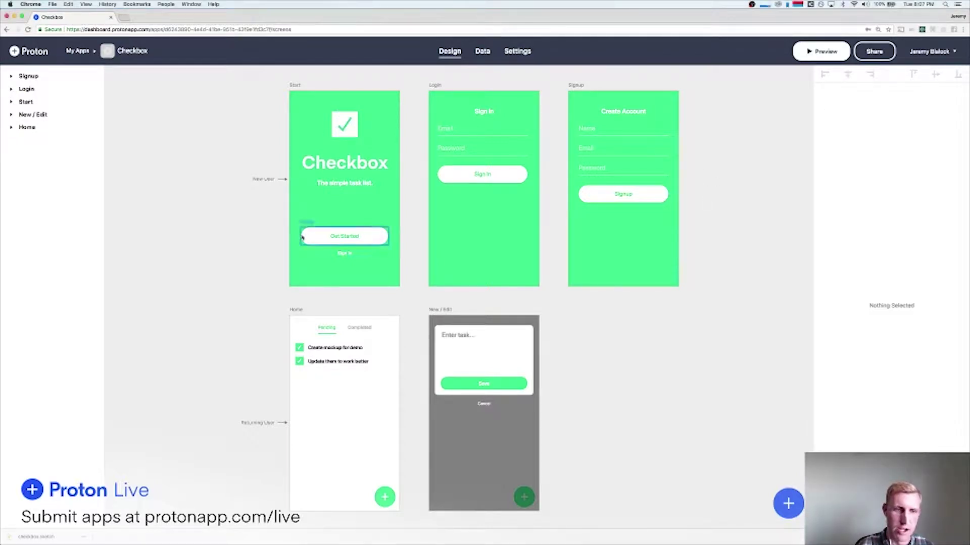
pyautogui.click(335, 235)
pyautogui.click(345, 253)
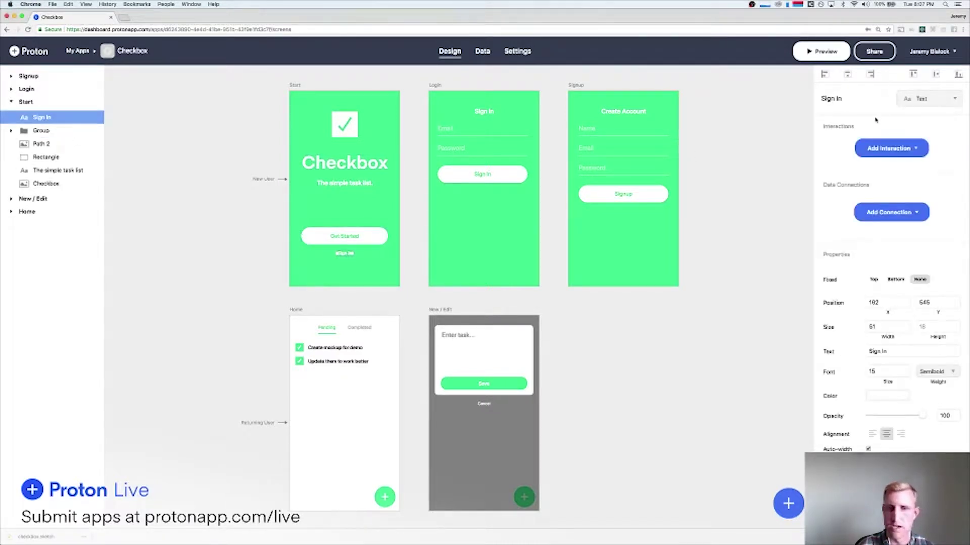
pyautogui.click(889, 148)
pyautogui.click(862, 171)
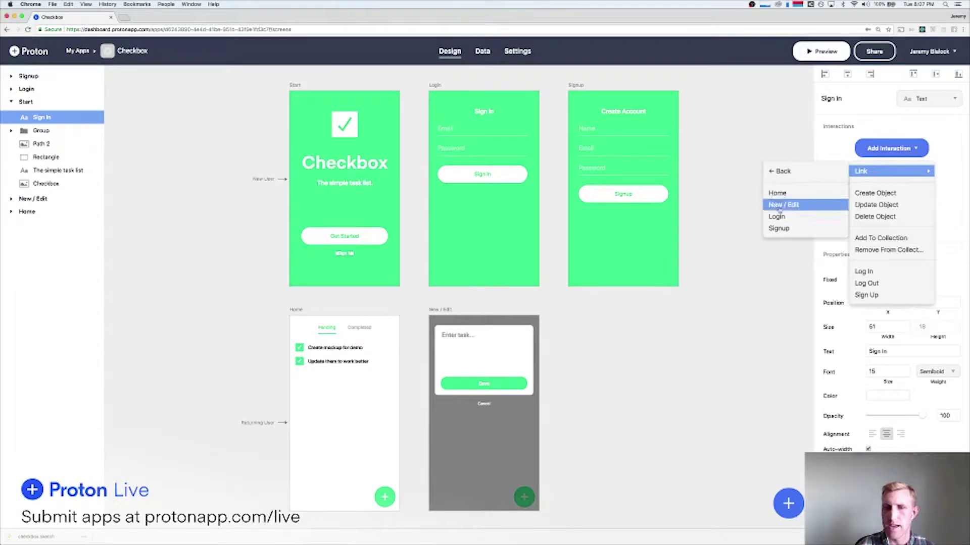
pyautogui.click(779, 228)
pyautogui.click(854, 211)
pyautogui.click(843, 271)
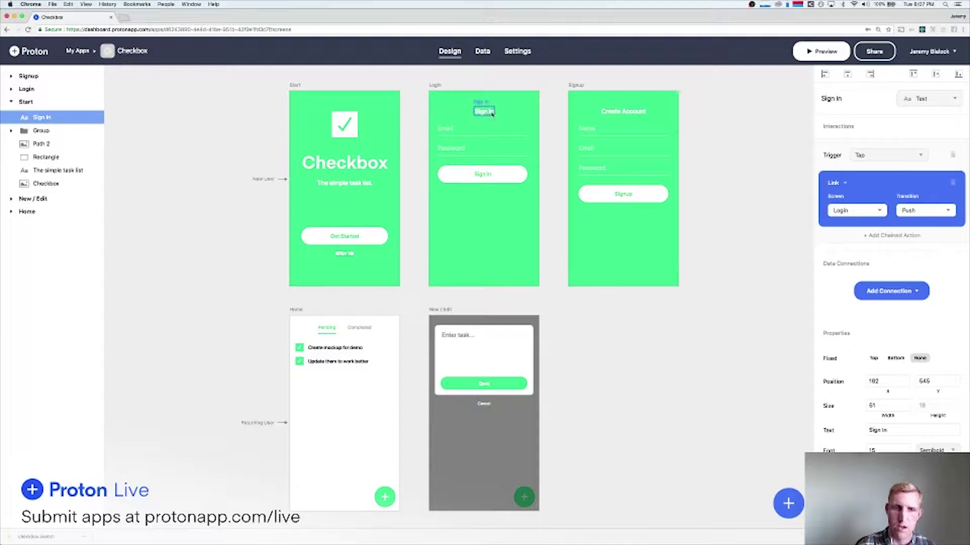
pyautogui.click(819, 53)
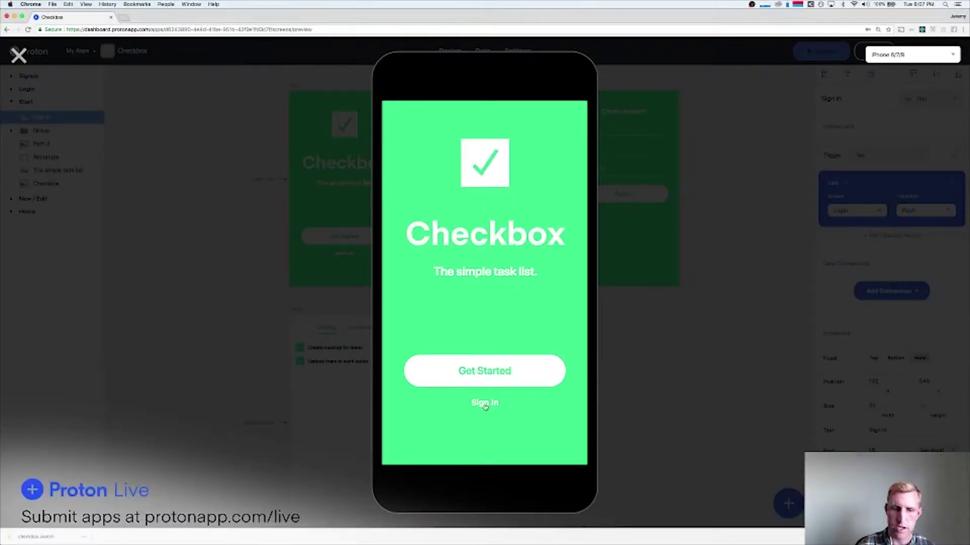
pyautogui.click(484, 403)
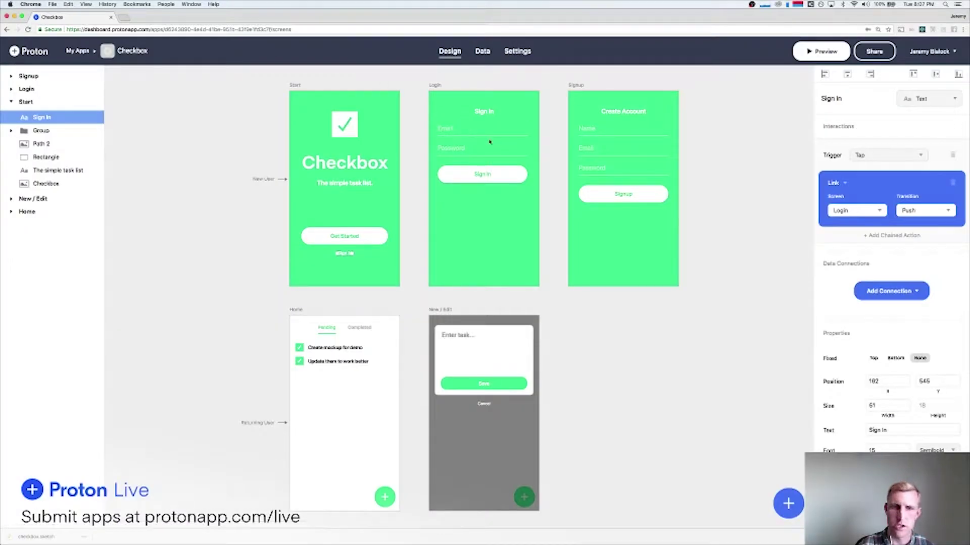
# Make the Login screen's Email element a text field with no background and white text.
pyautogui.click(447, 129)
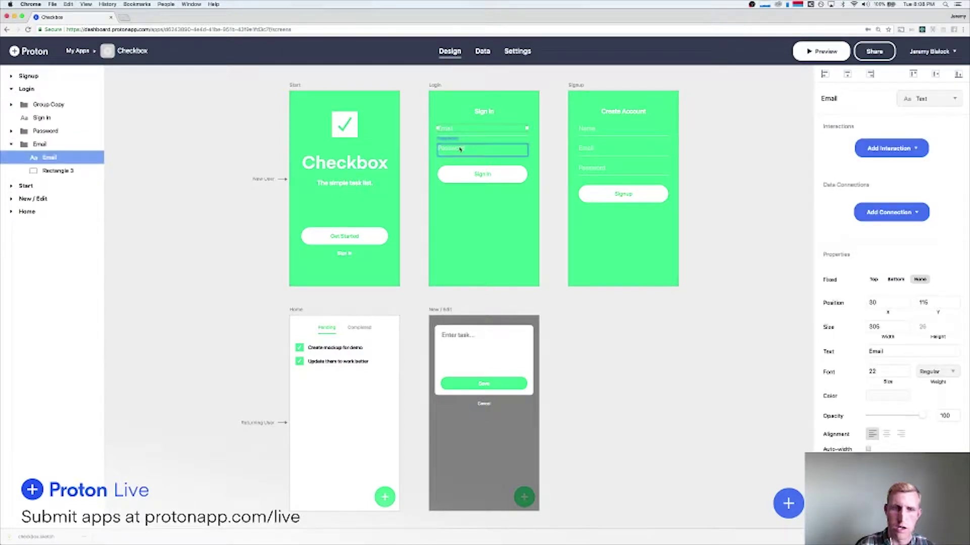
pyautogui.click(929, 100)
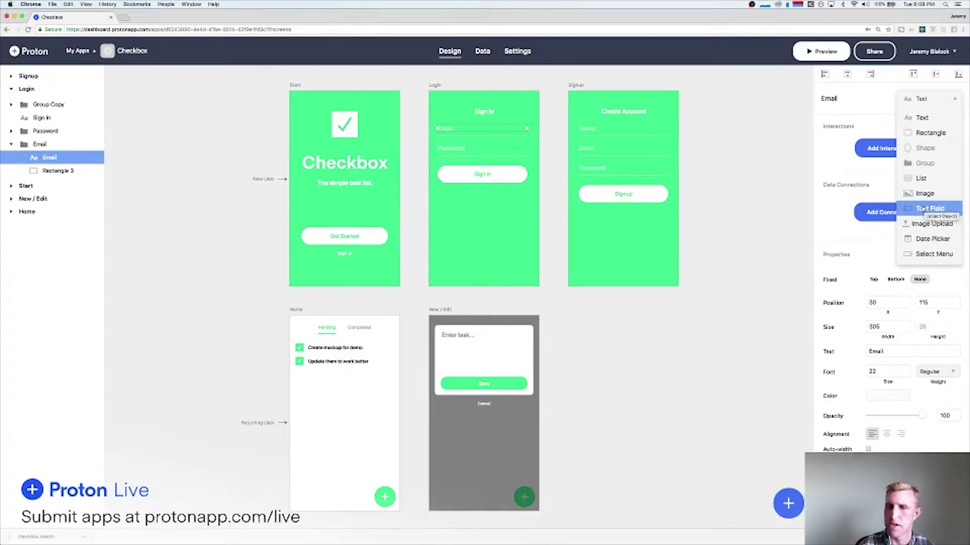
pyautogui.click(931, 209)
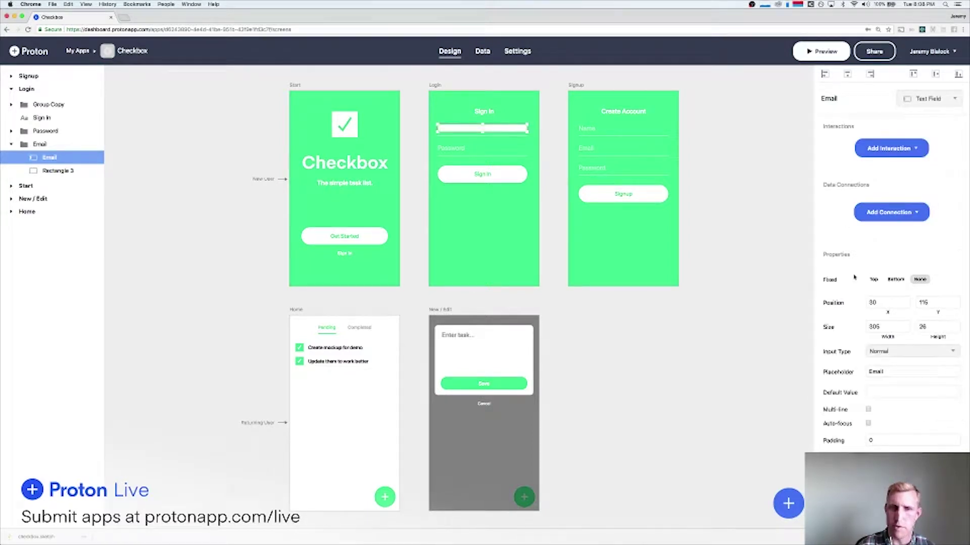
pyautogui.scroll(-2, 871, 384)
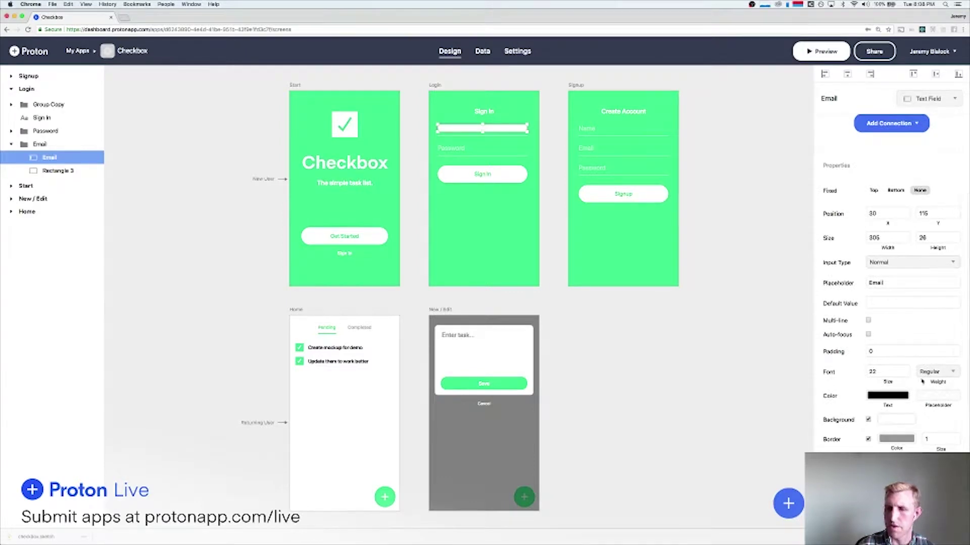
pyautogui.click(868, 419)
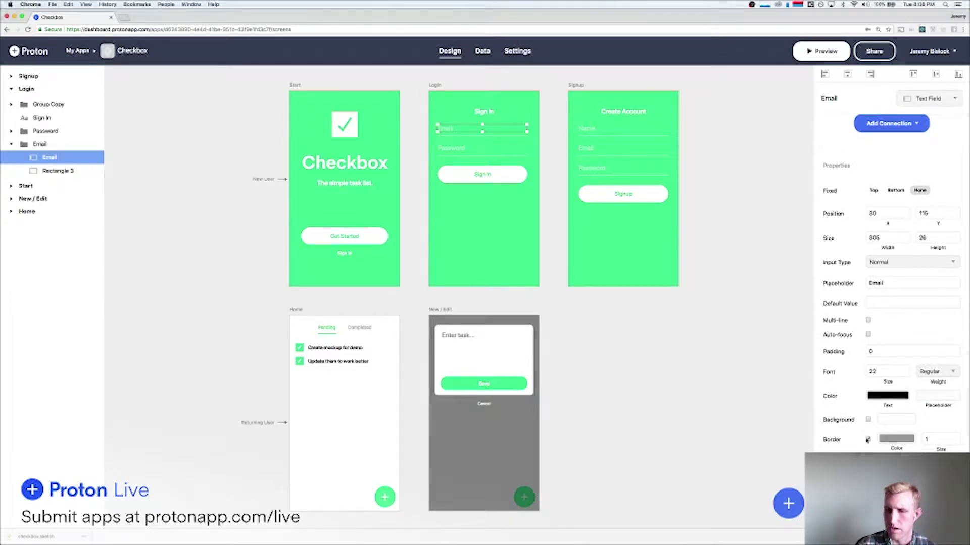
pyautogui.click(885, 397)
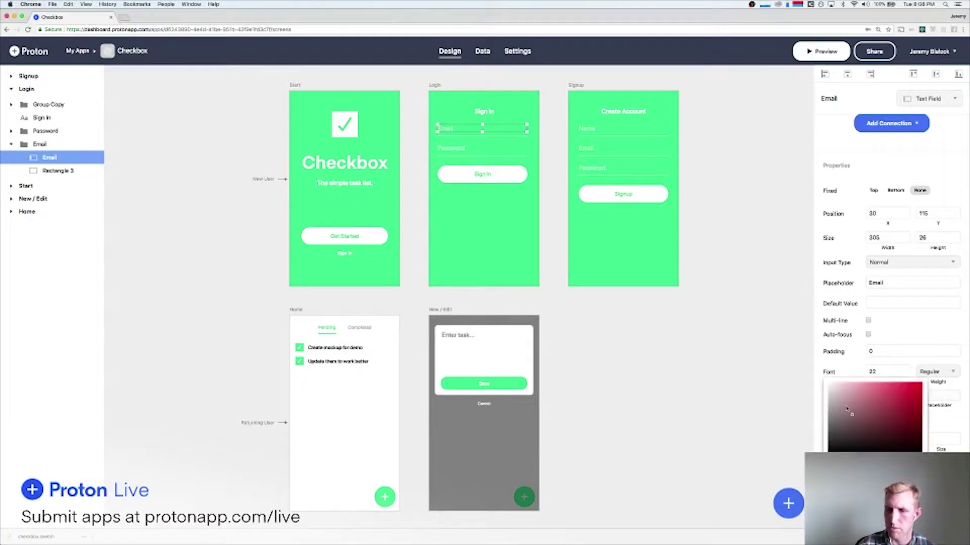
pyautogui.click(735, 291)
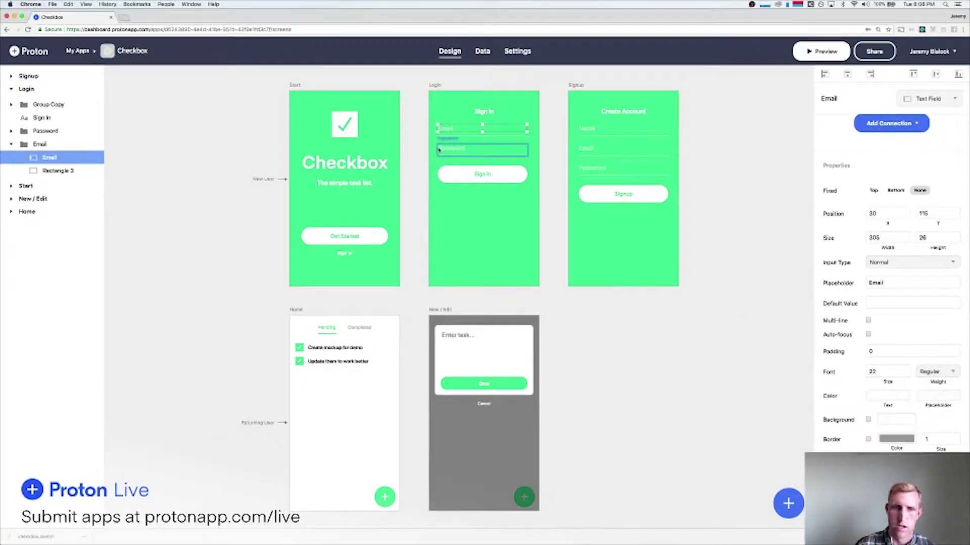
# Turn the Password element into a text field with matching white text colour.
pyautogui.click(480, 148)
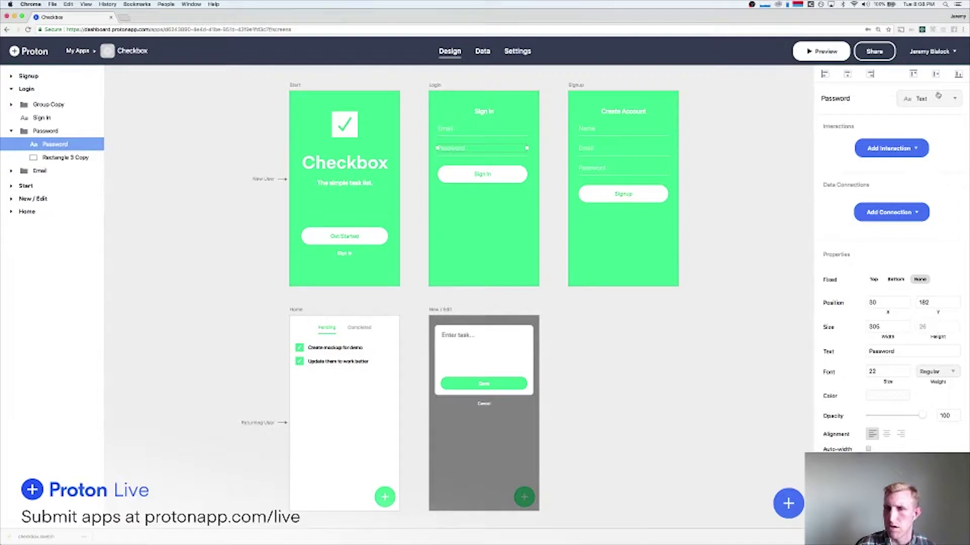
pyautogui.click(939, 98)
pyautogui.click(936, 208)
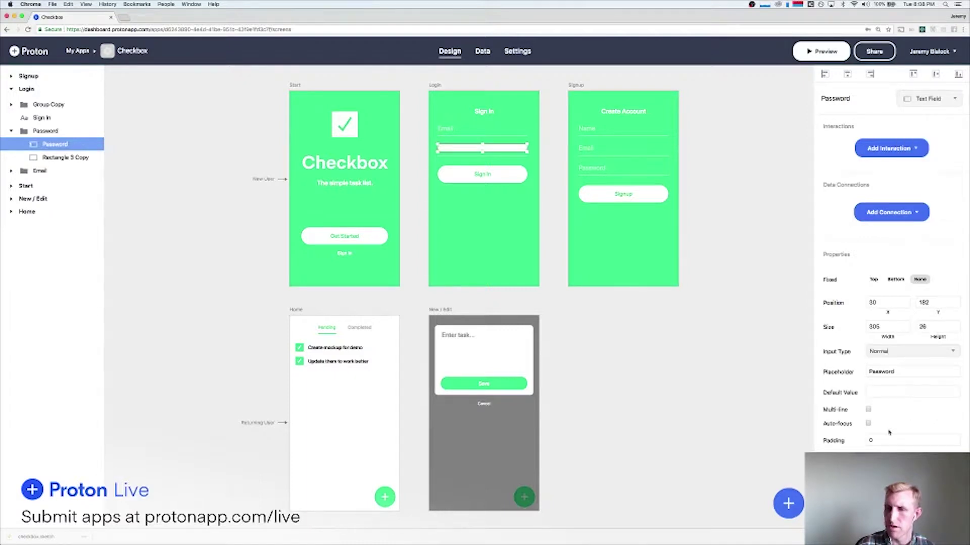
pyautogui.scroll(-3, 868, 447)
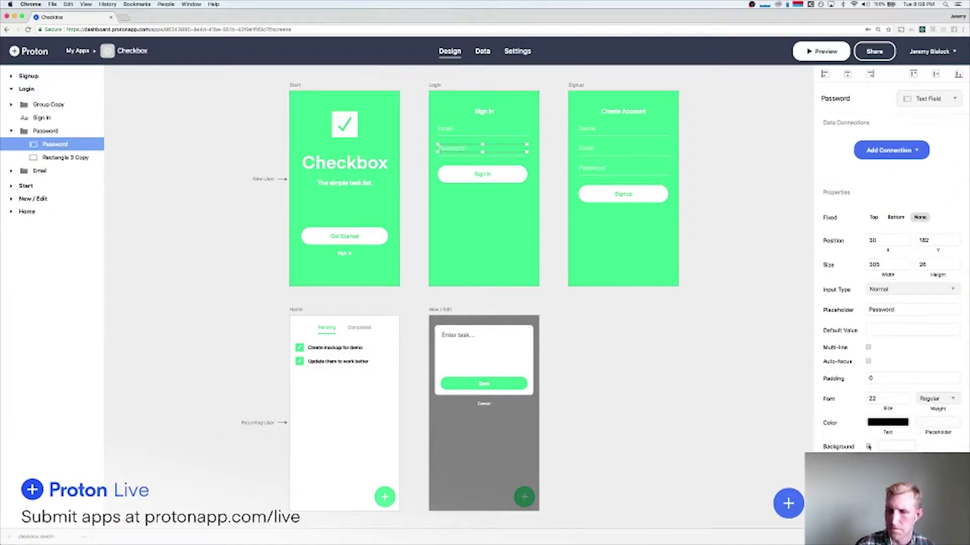
pyautogui.click(877, 422)
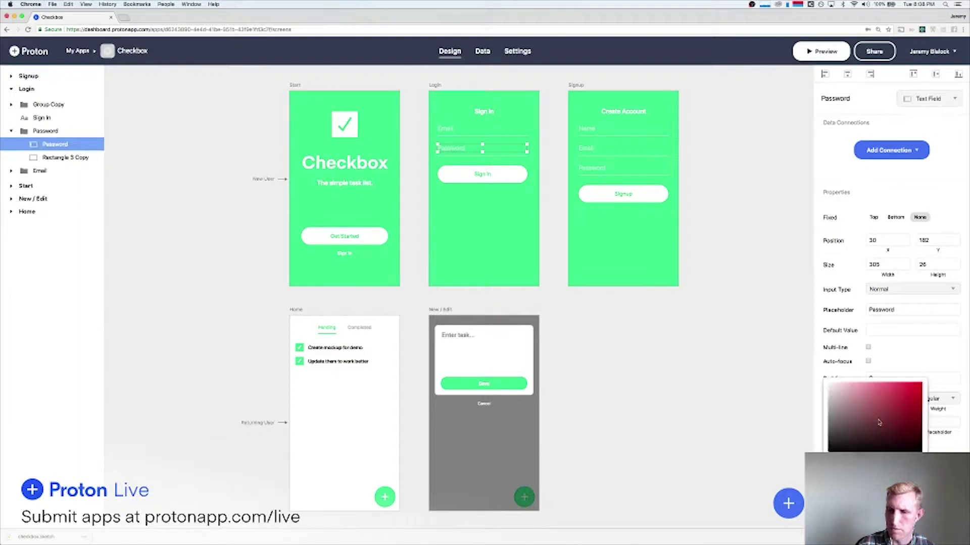
pyautogui.click(895, 349)
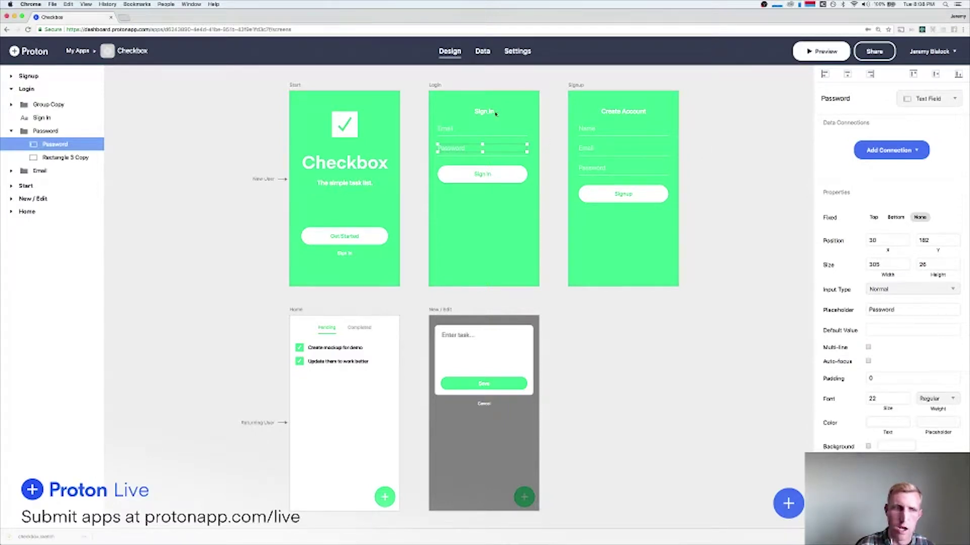
pyautogui.click(479, 174)
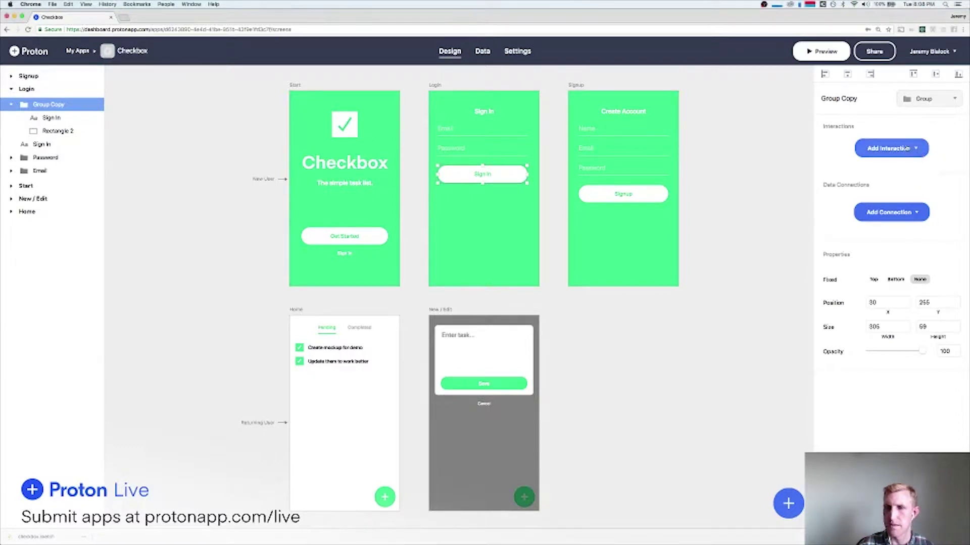
# Add a Log In interaction to Sign In using the Email and Password fields.
pyautogui.click(907, 149)
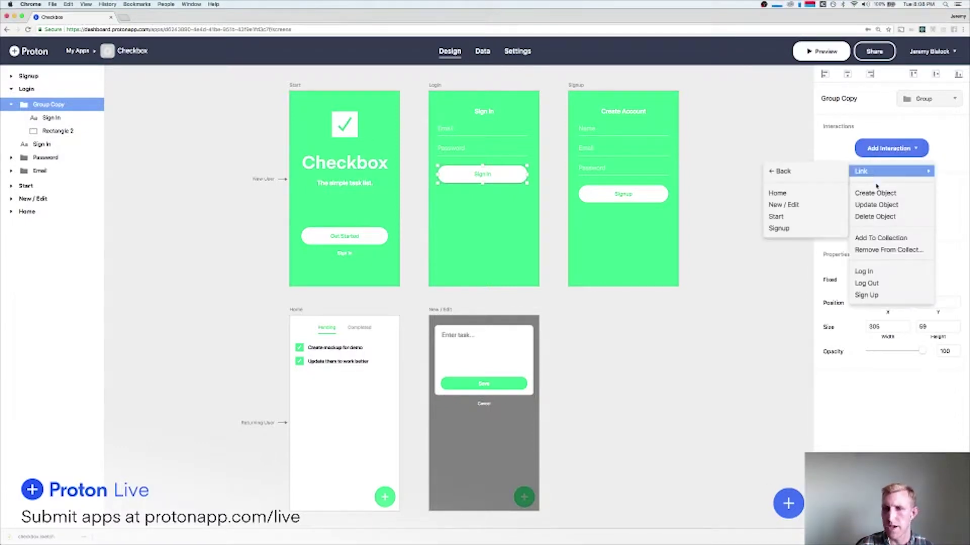
pyautogui.click(873, 273)
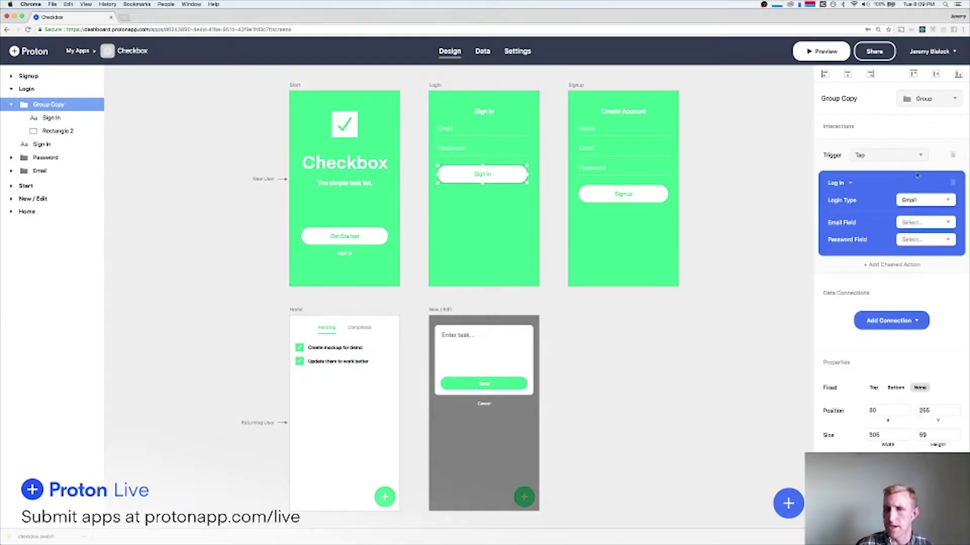
pyautogui.click(919, 223)
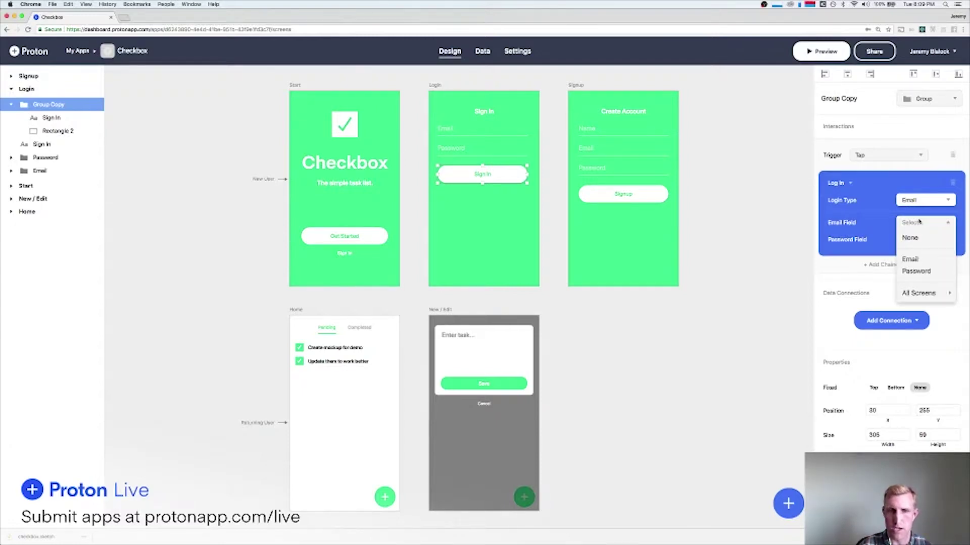
pyautogui.click(917, 223)
pyautogui.click(919, 224)
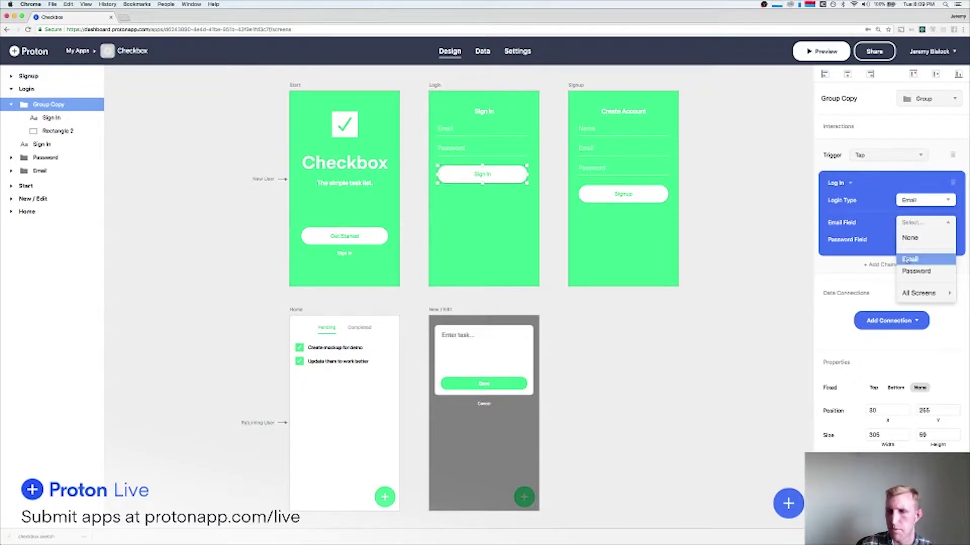
pyautogui.click(909, 260)
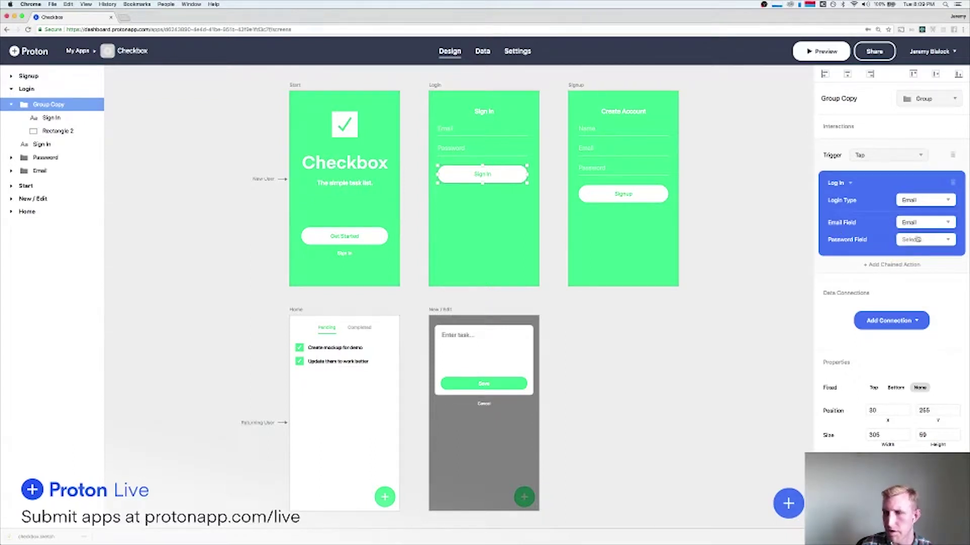
pyautogui.click(919, 241)
pyautogui.click(916, 287)
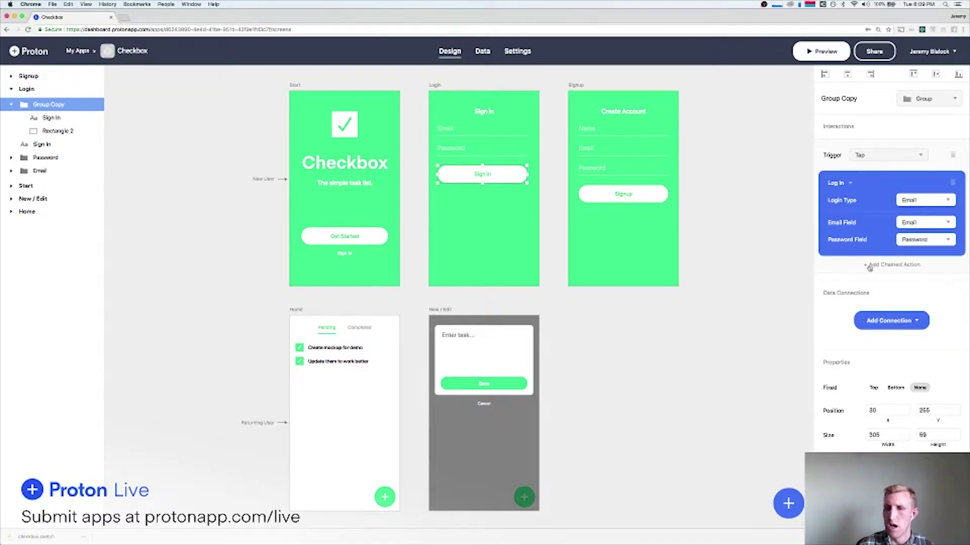
# Chain a Link action that pushes to the Home screen after login.
pyautogui.click(886, 266)
pyautogui.click(854, 275)
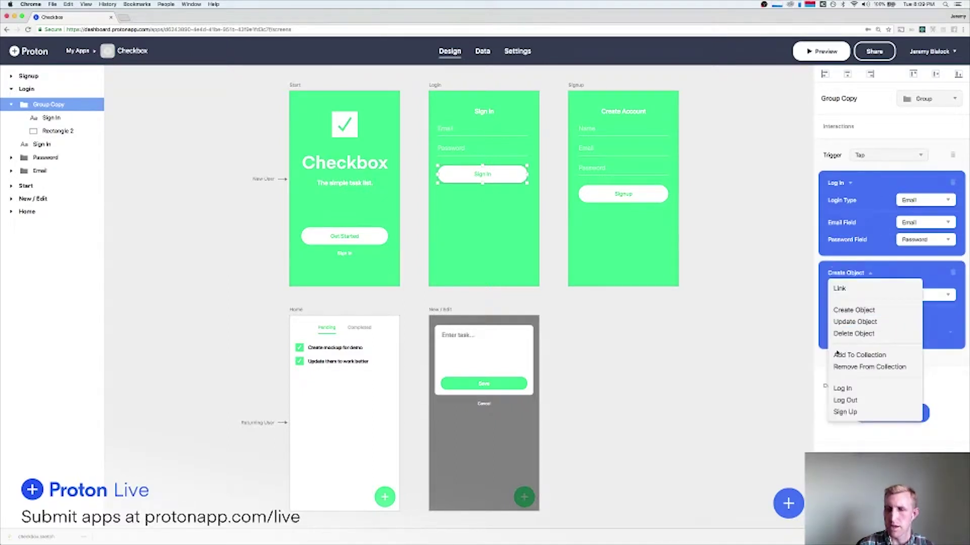
pyautogui.click(840, 288)
pyautogui.click(867, 301)
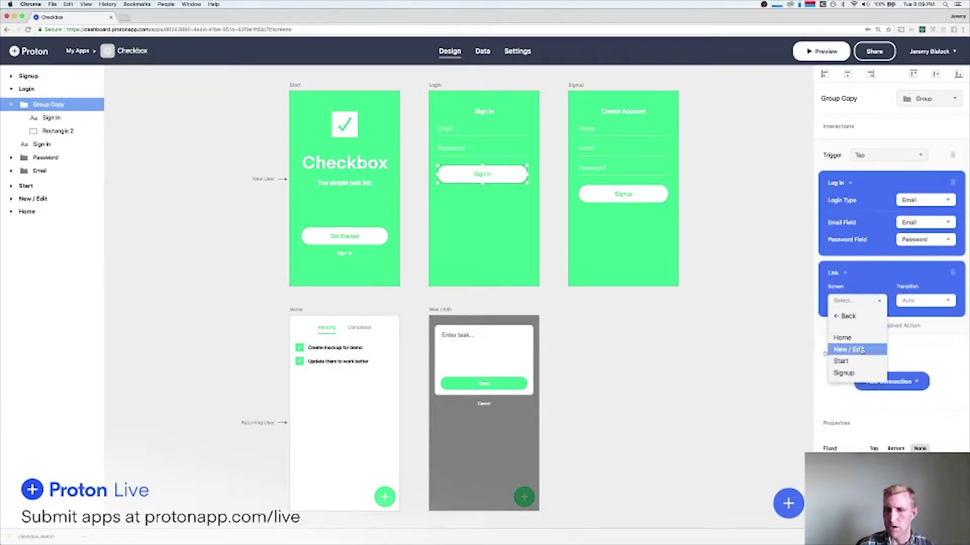
pyautogui.click(843, 338)
pyautogui.click(914, 303)
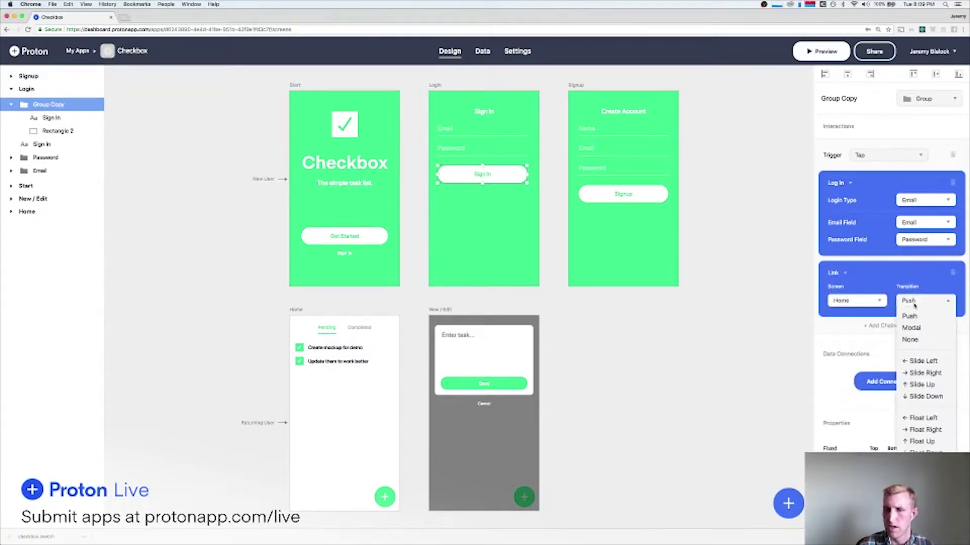
pyautogui.click(914, 305)
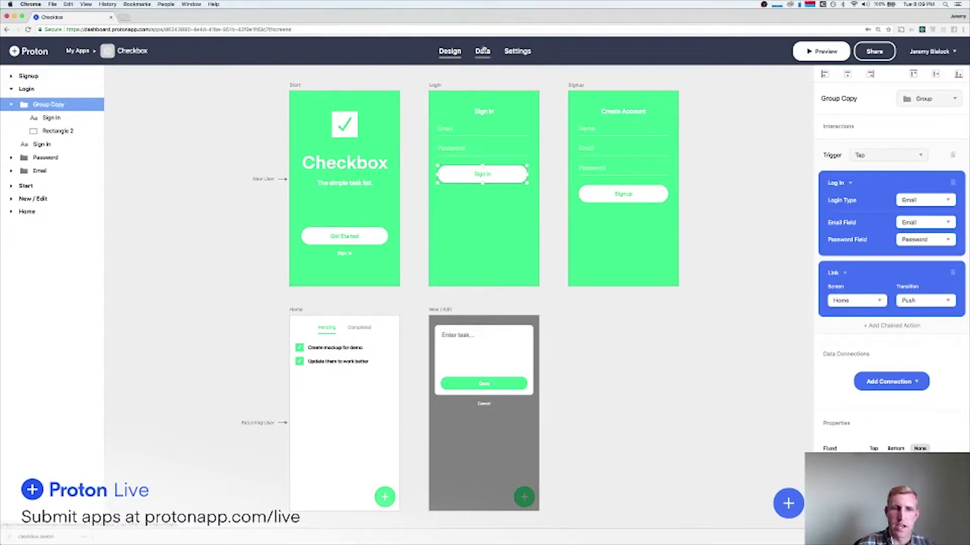
# Create and save a Users record with the test user's e-mail, full name and password.
pyautogui.click(483, 51)
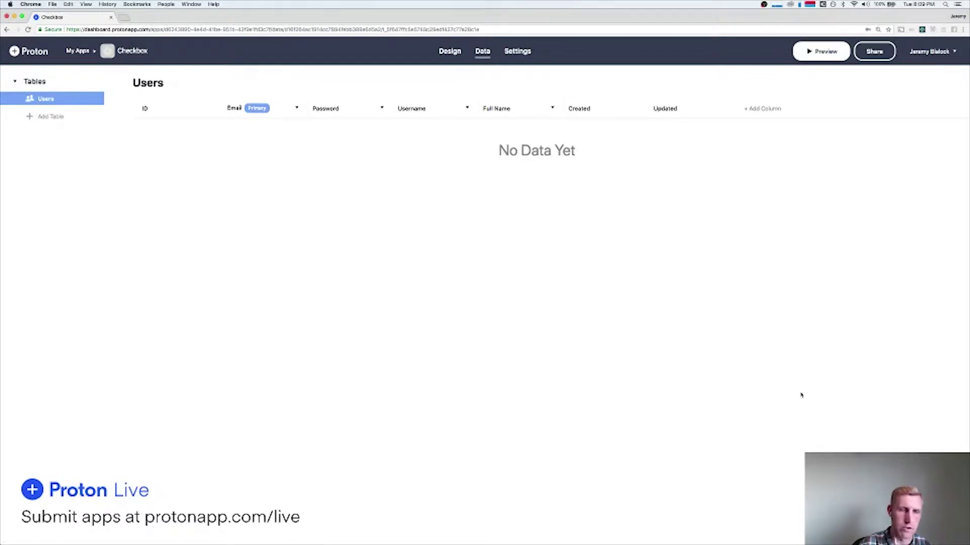
pyautogui.click(937, 515)
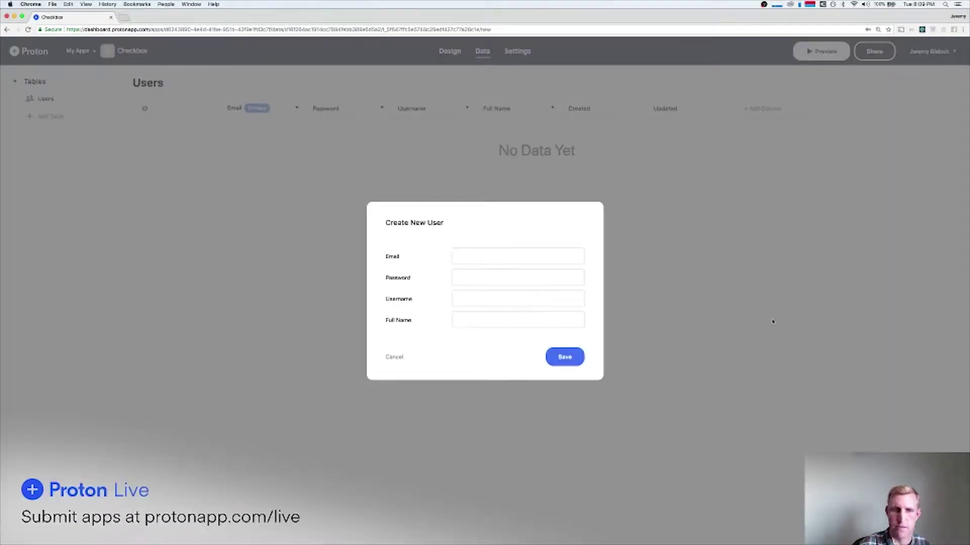
pyautogui.click(494, 253)
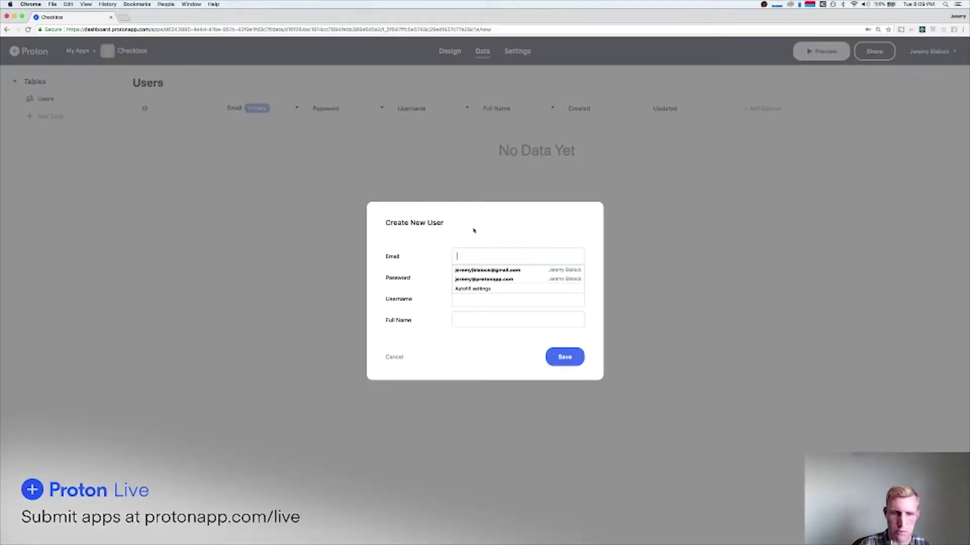
pyautogui.write('jeremy@example.com')
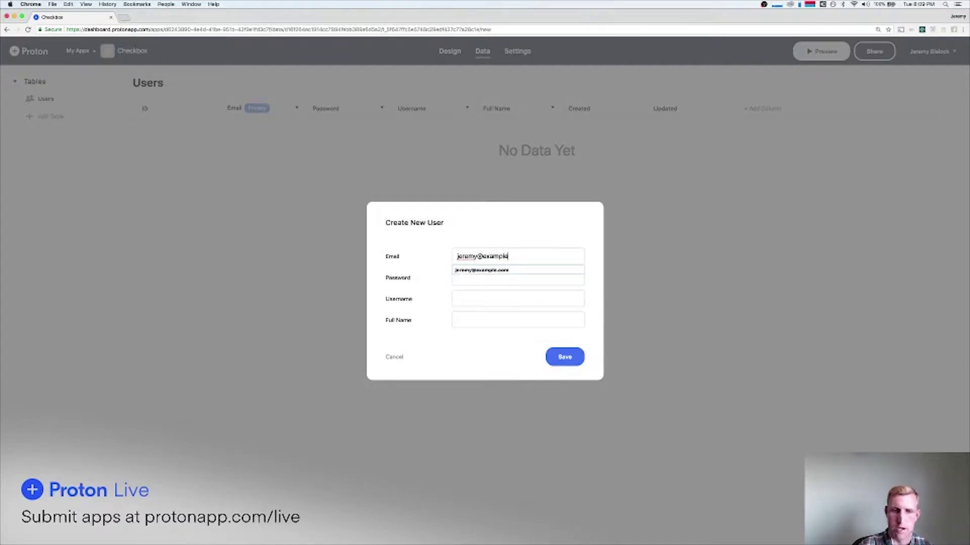
pyautogui.click(457, 320)
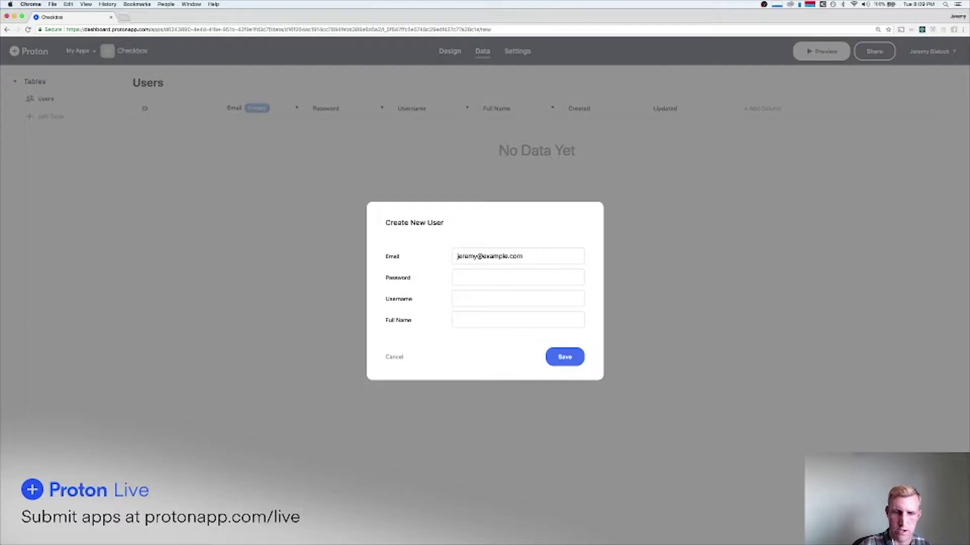
pyautogui.write('Jeremy')
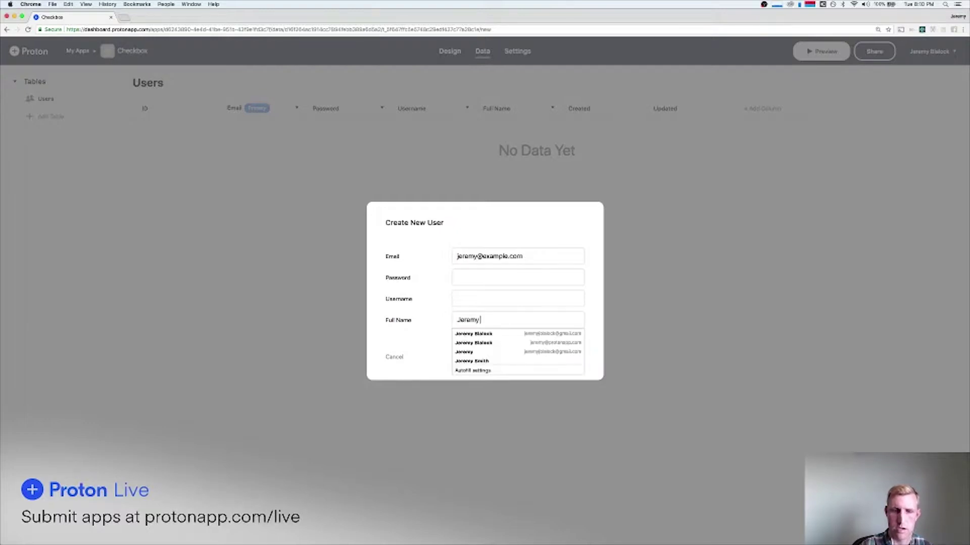
pyautogui.click(479, 282)
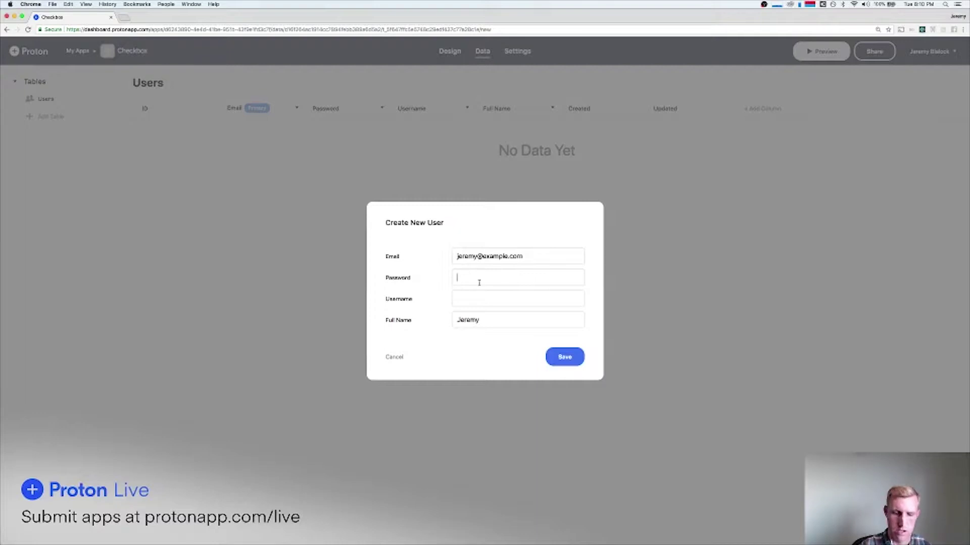
pyautogui.write('testtest')
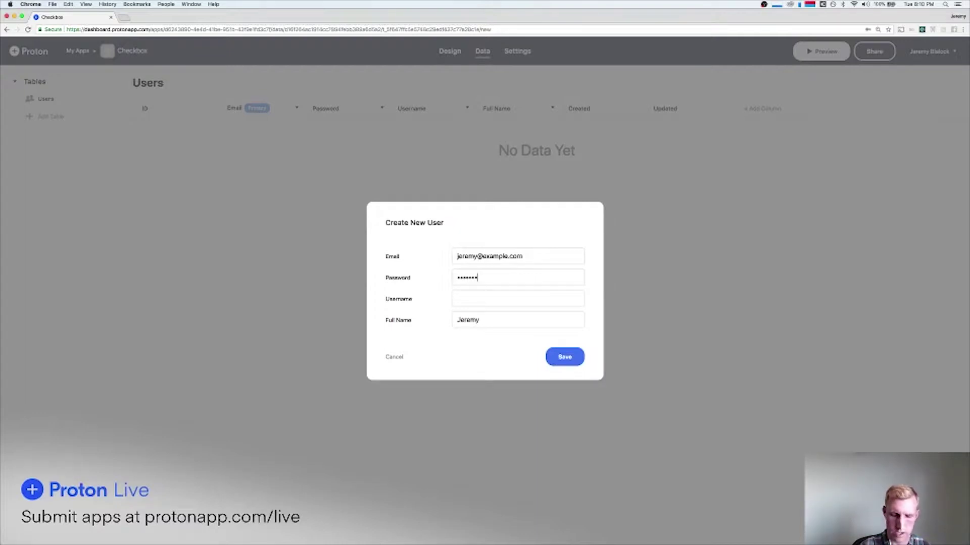
pyautogui.click(571, 357)
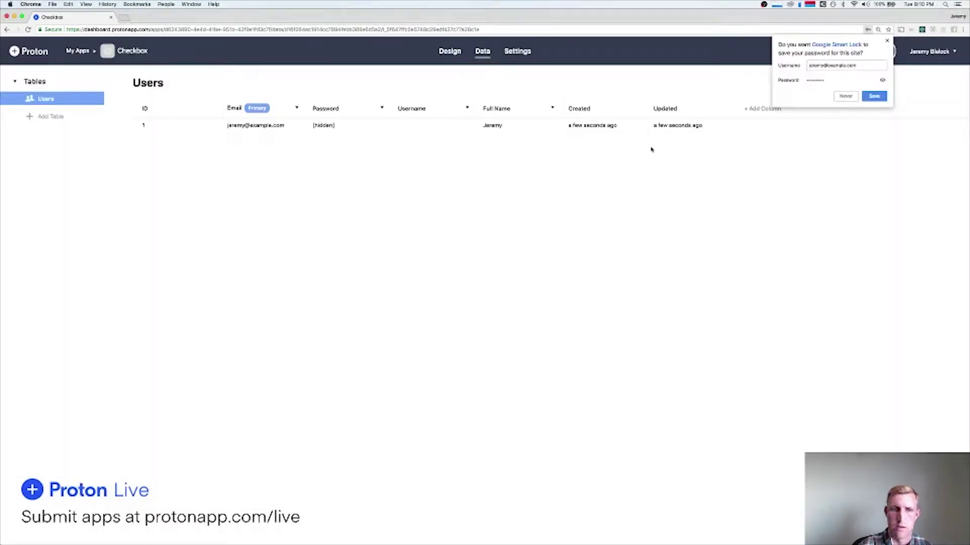
pyautogui.click(887, 41)
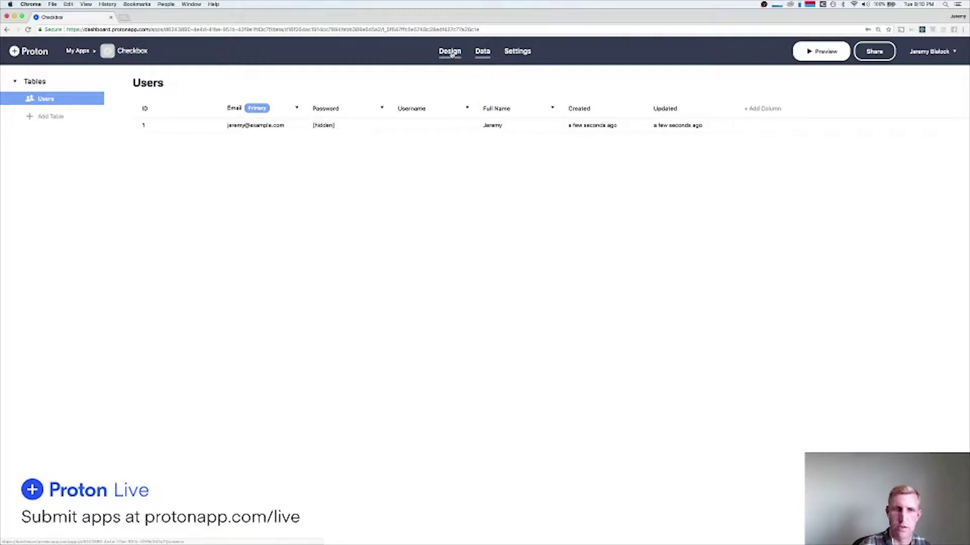
# Preview the app and try entering an e-mail in the Sign In form.
pyautogui.click(451, 52)
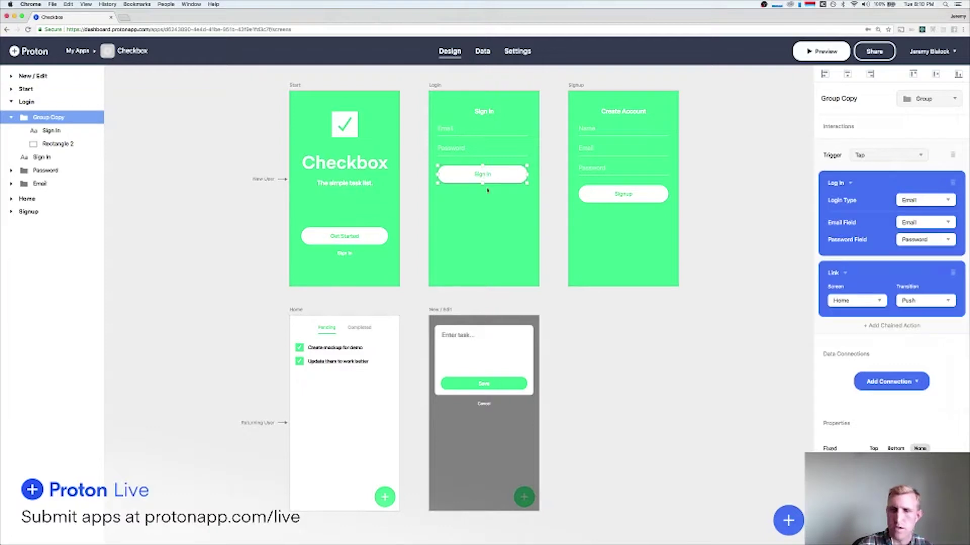
pyautogui.scroll(-1, 487, 204)
pyautogui.scroll(2, 488, 205)
pyautogui.hscroll(-1, 488, 204)
pyautogui.scroll(-1, 488, 205)
pyautogui.hscroll(1, 488, 205)
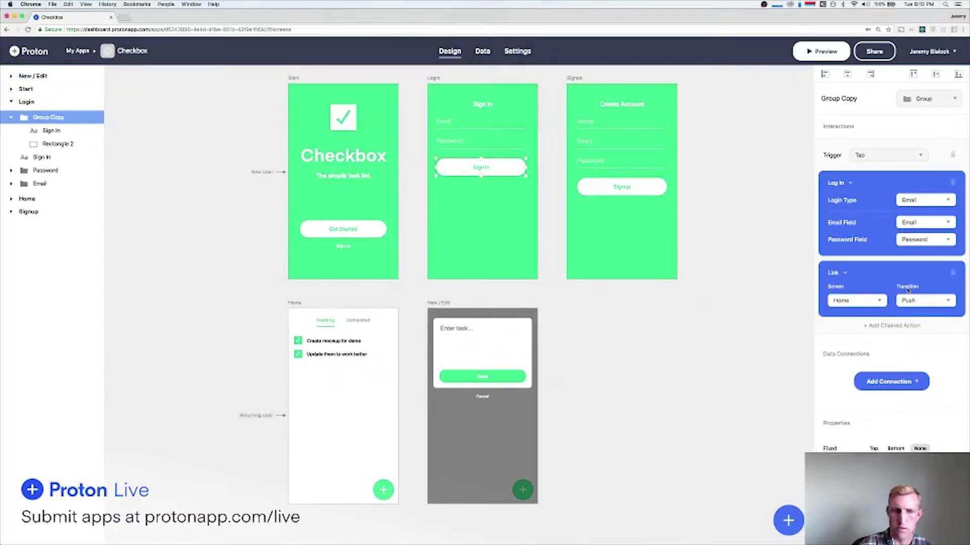
pyautogui.click(821, 51)
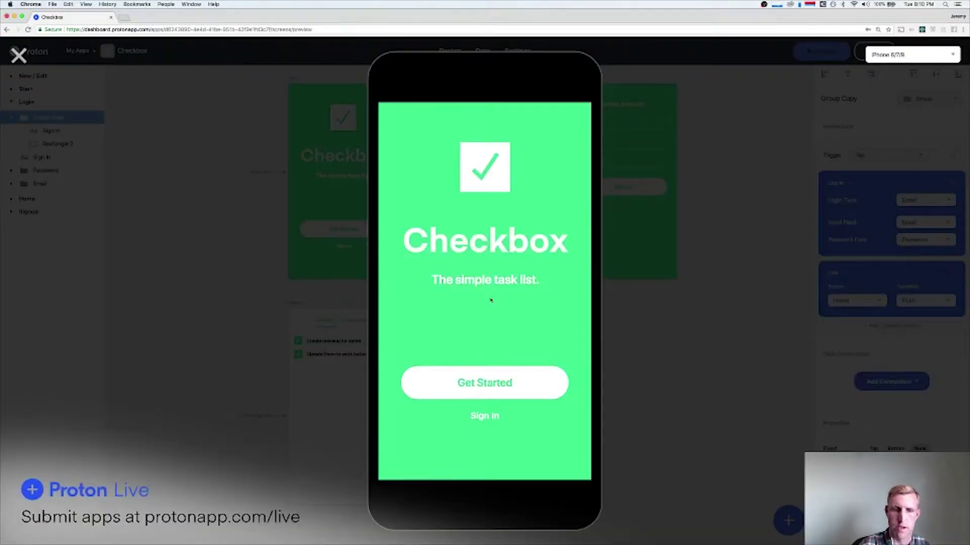
pyautogui.click(485, 416)
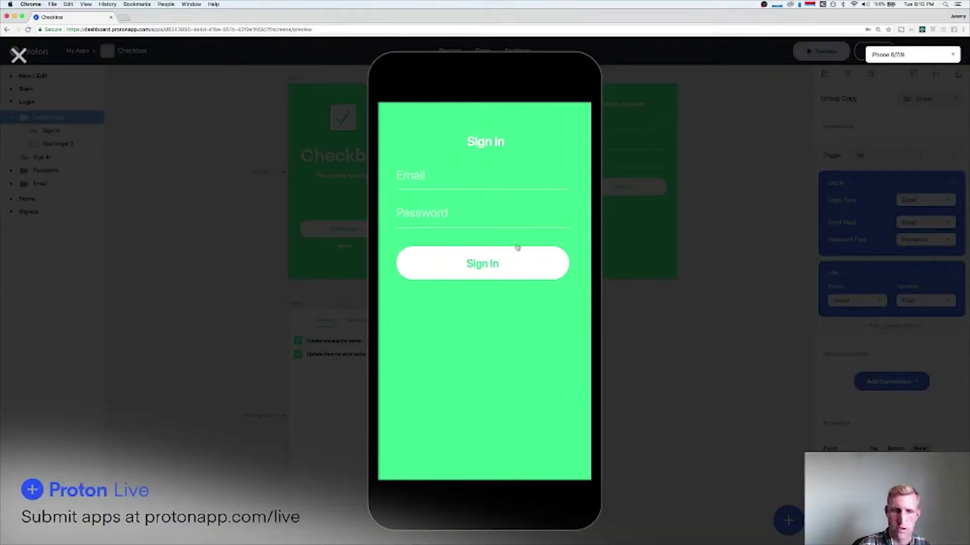
pyautogui.click(423, 171)
pyautogui.write('jeremy@')
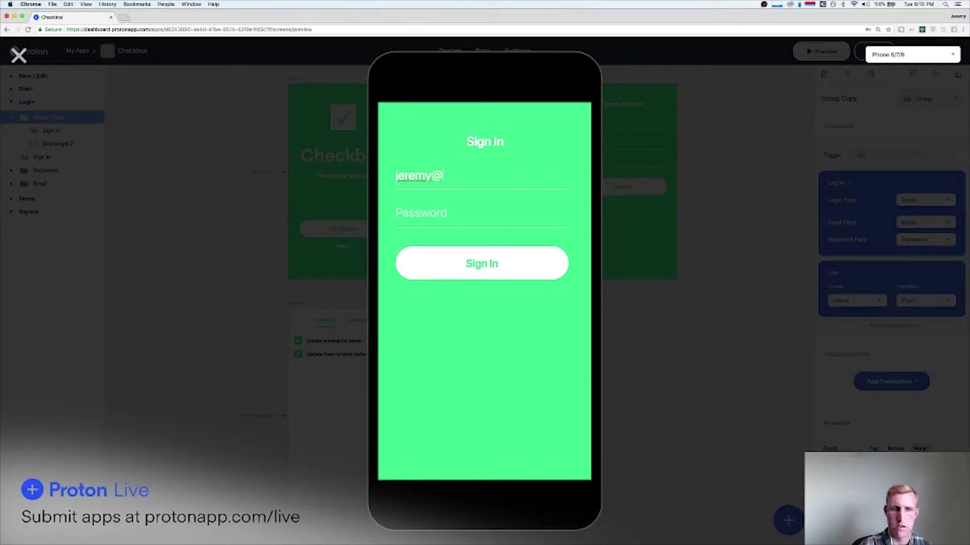
pyautogui.write('example.com')
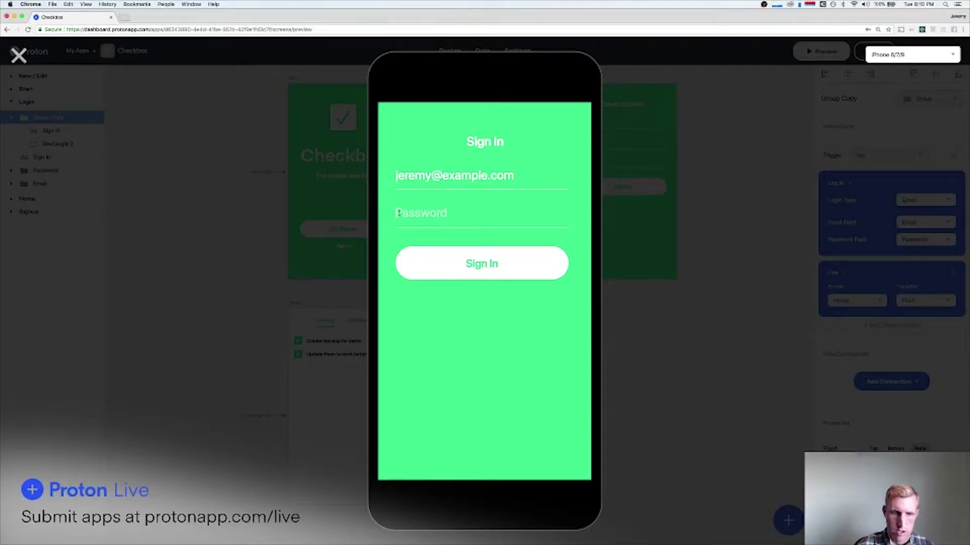
pyautogui.write('1234')
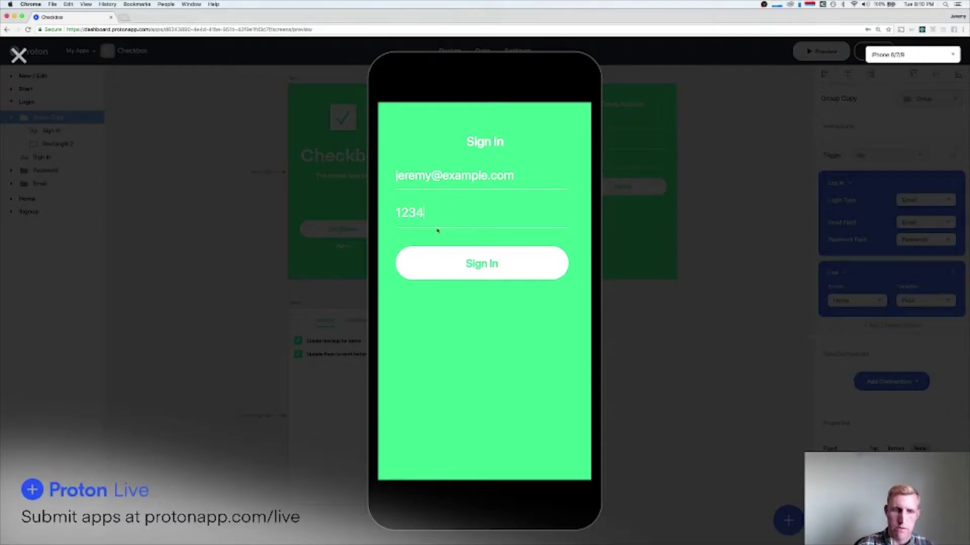
pyautogui.click(19, 55)
# Set the Login screen Password field's Input Type from Normal to Password.
pyautogui.click(447, 143)
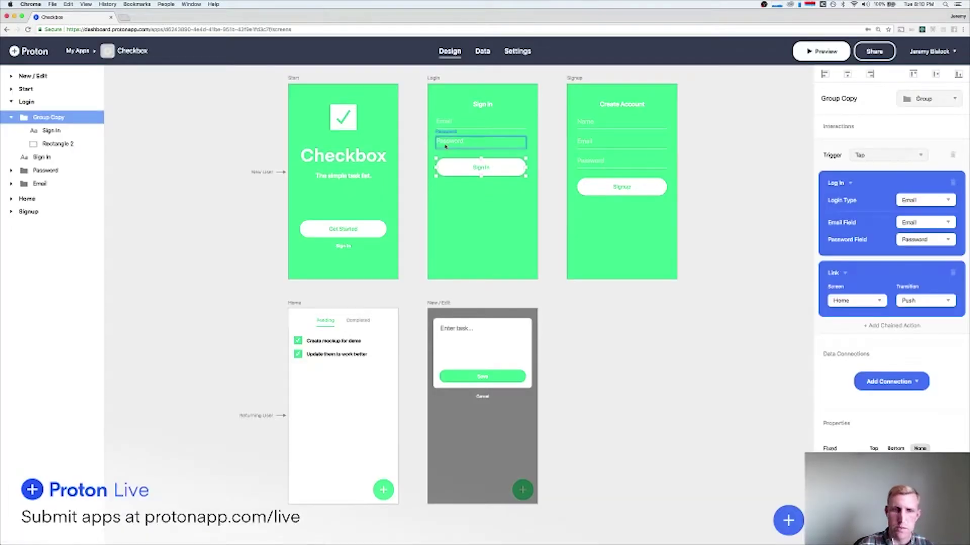
pyautogui.click(887, 351)
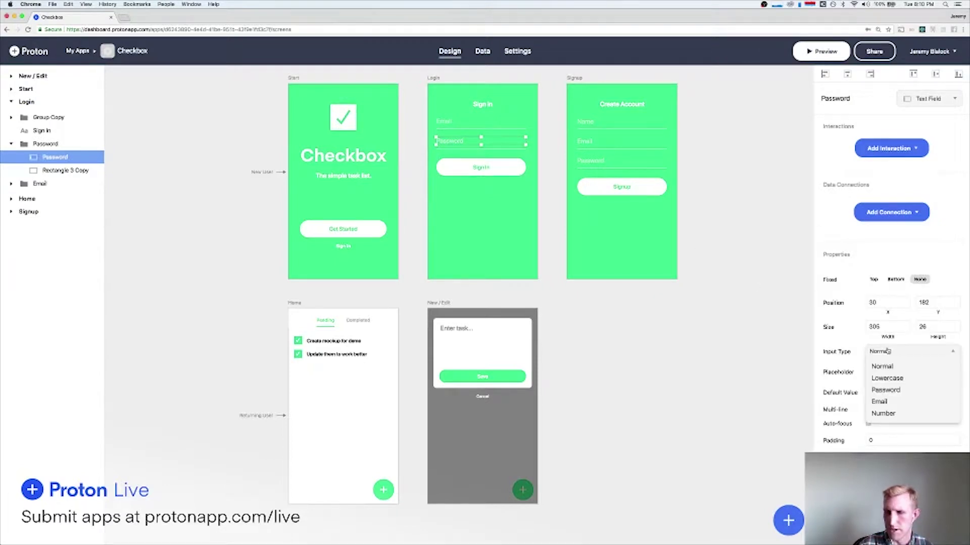
pyautogui.click(906, 392)
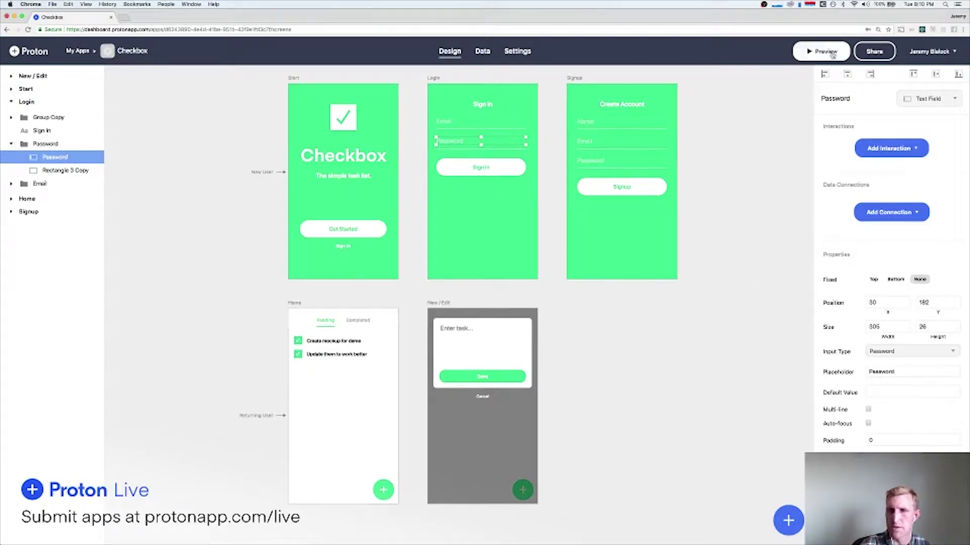
pyautogui.click(830, 53)
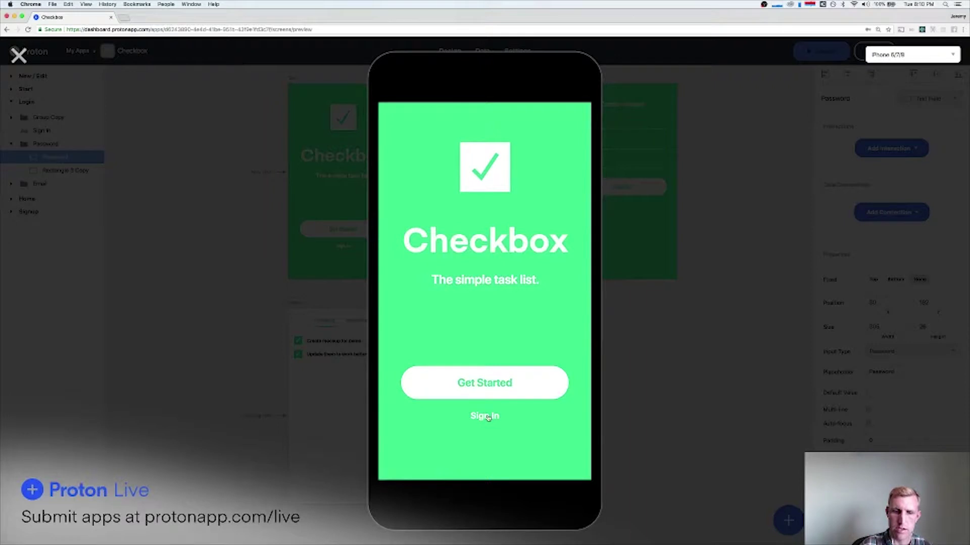
# Sign in as the test user with a masked password, view the Pending list, then close the preview.
pyautogui.click(488, 417)
pyautogui.click(456, 171)
pyautogui.write('jeremy@example.com')
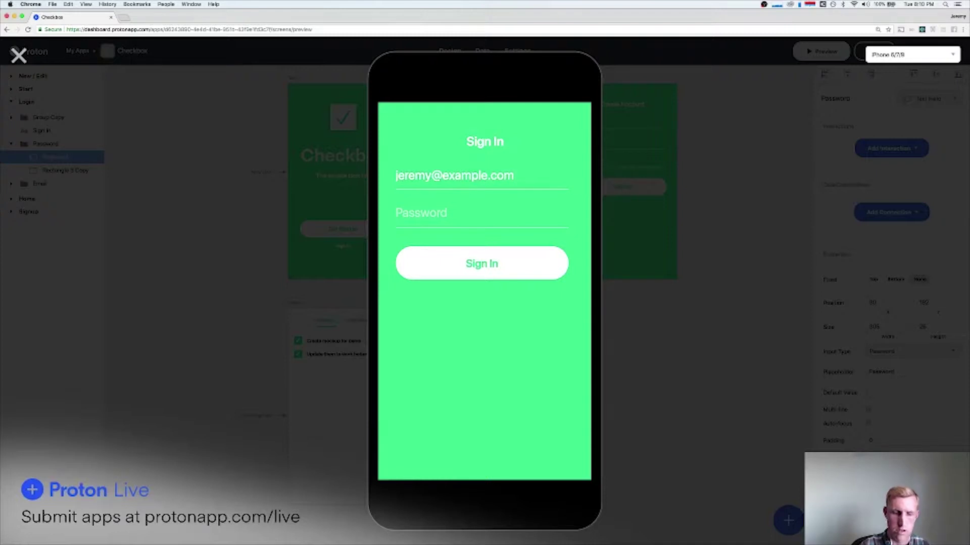
pyautogui.press('Tab')
pyautogui.write('••••••')
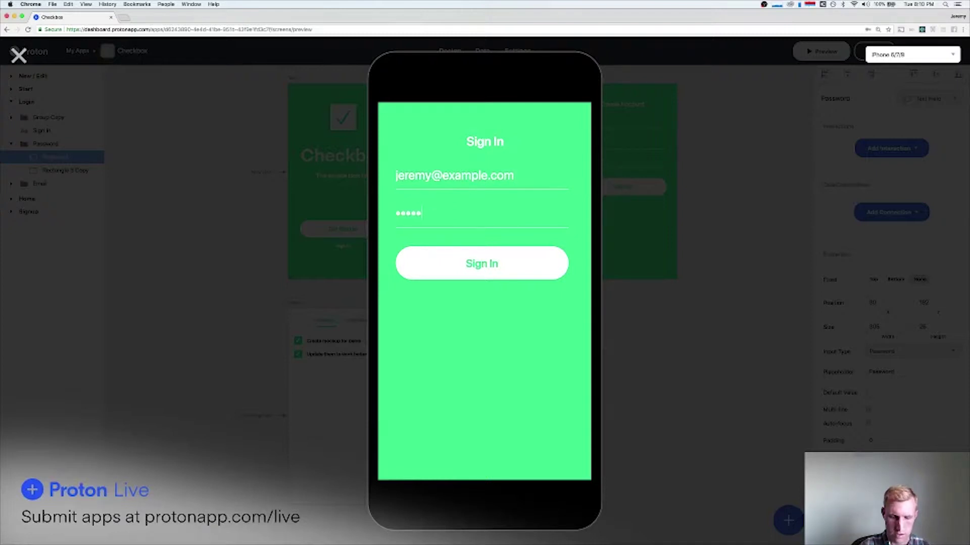
pyautogui.write('••')
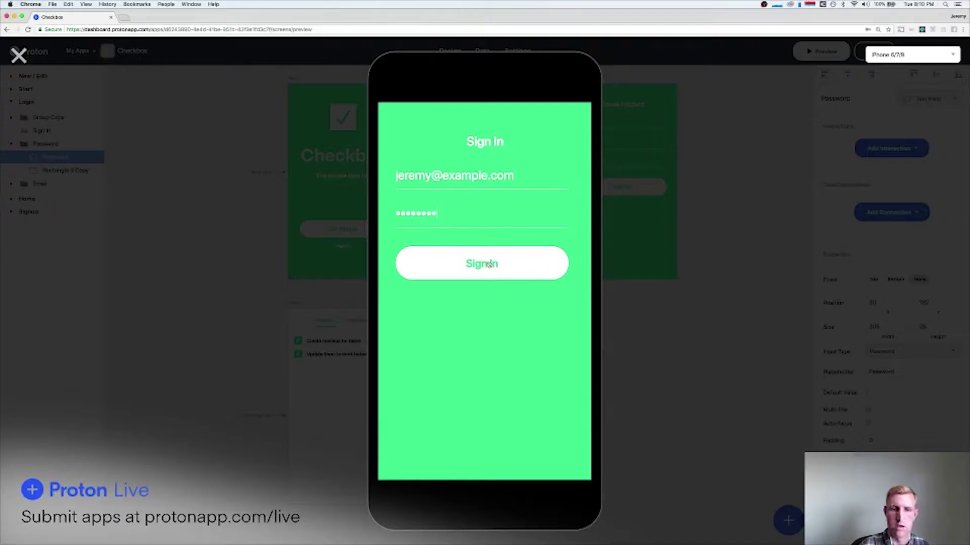
pyautogui.click(489, 264)
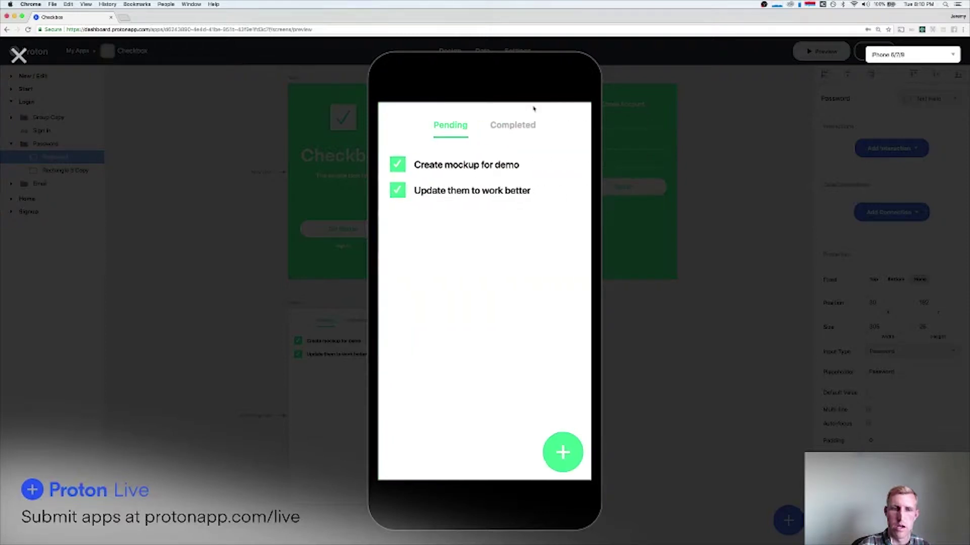
pyautogui.scroll(-1, 467, 219)
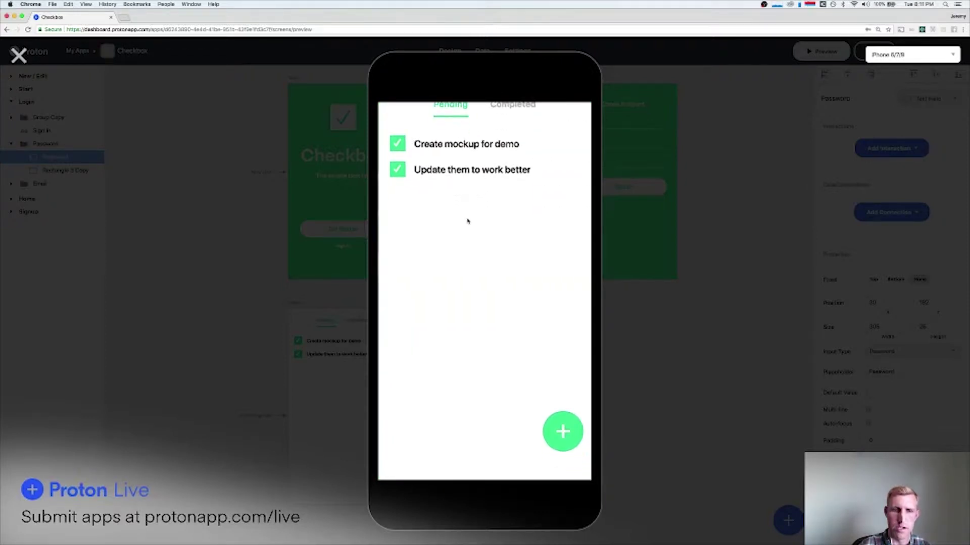
pyautogui.click(18, 57)
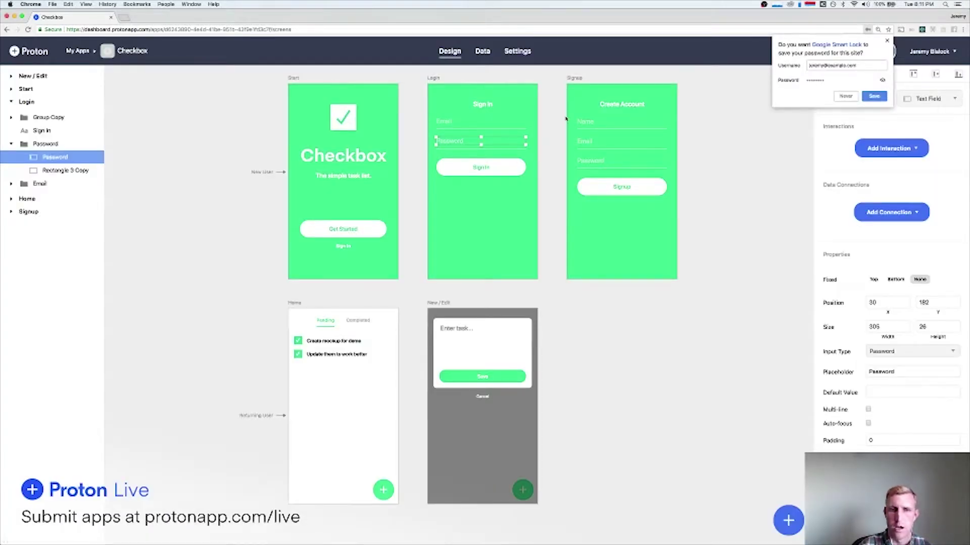
# Group the Pending/Completed tab bar with Rectangle 6 and fix the group to Top.
pyautogui.click(887, 40)
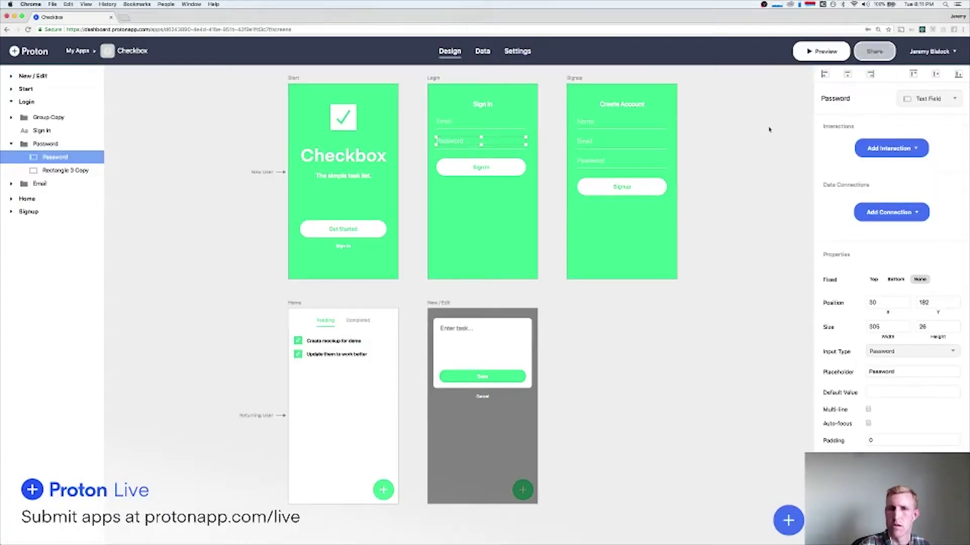
pyautogui.click(319, 345)
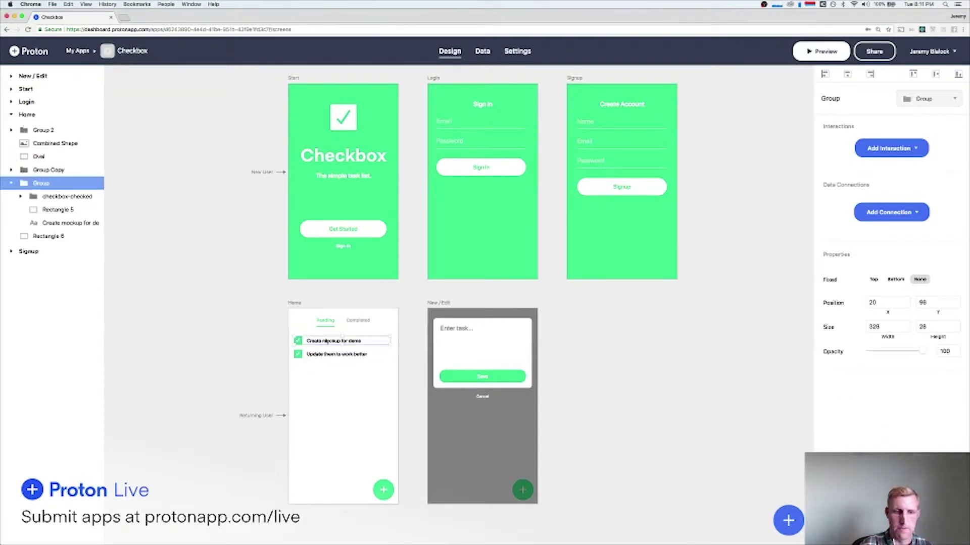
pyautogui.click(326, 324)
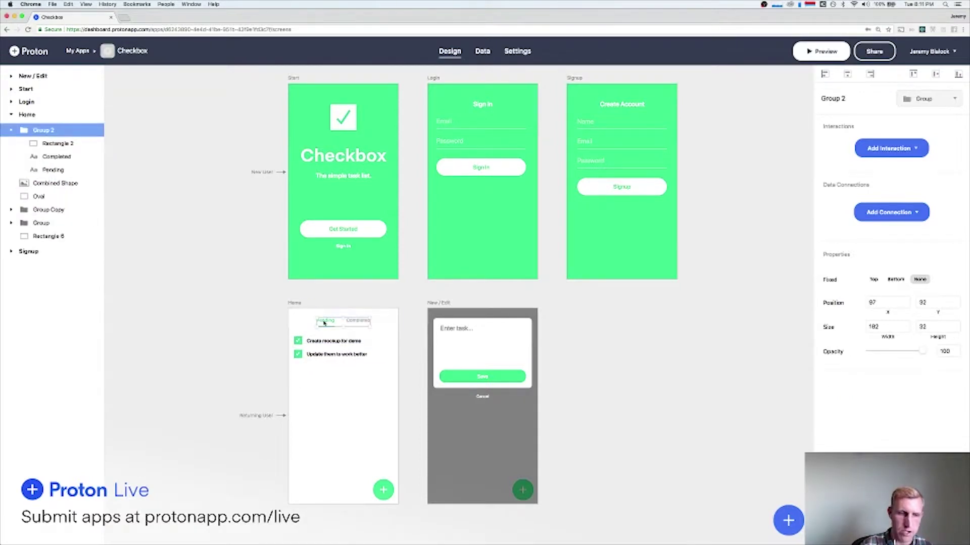
pyautogui.moveTo(271, 314); pyautogui.dragTo(346, 323)
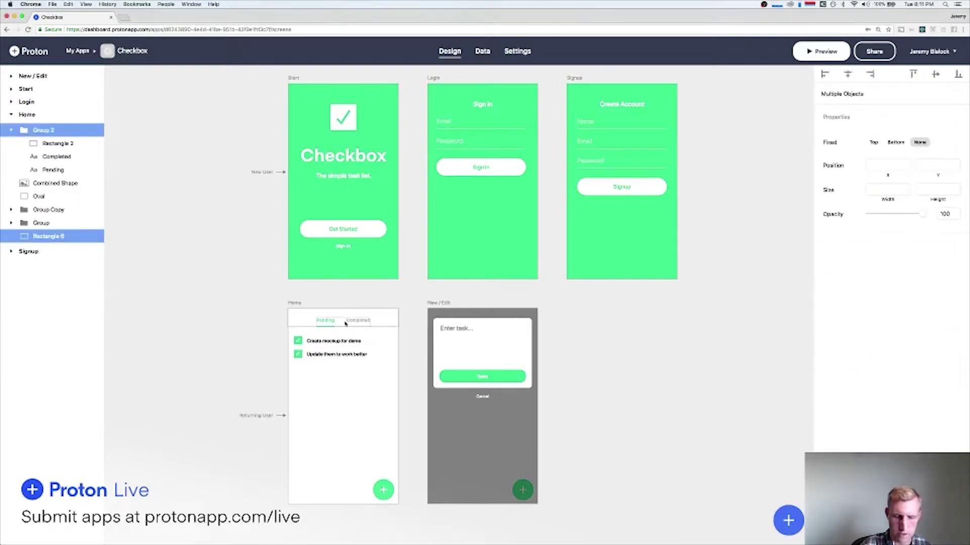
pyautogui.press('super+g')
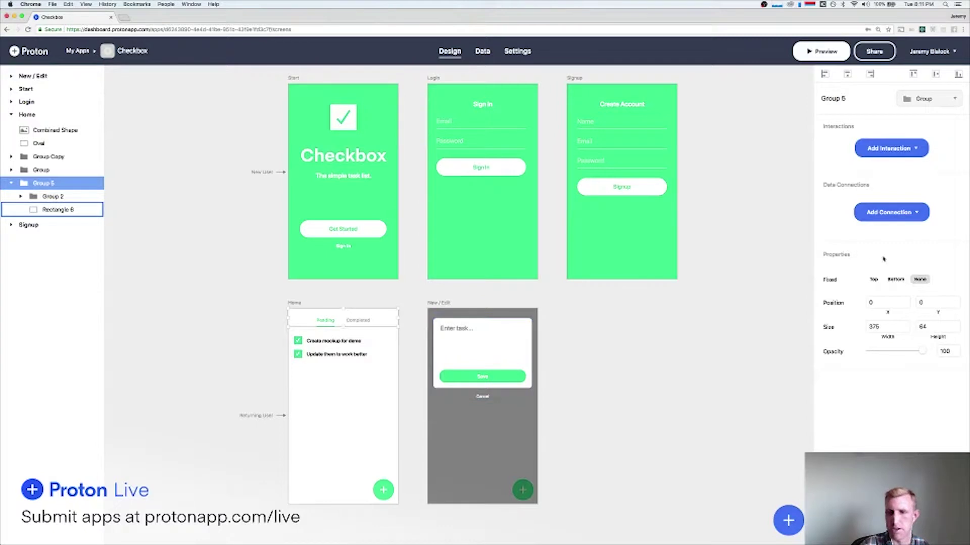
pyautogui.click(874, 279)
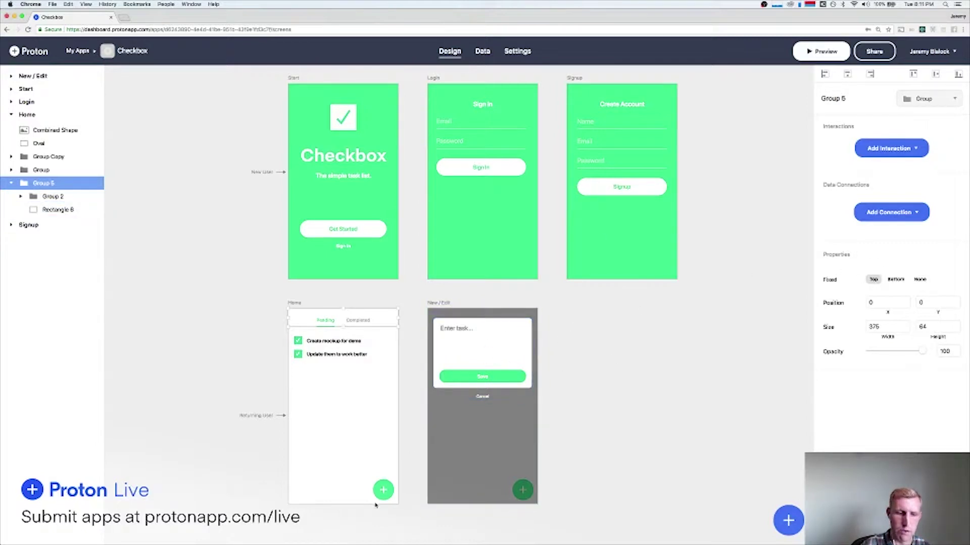
# Group the plus button's Combined Shape and Oval and fix it to Bottom.
pyautogui.click(382, 490)
pyautogui.keyDown('shift'); pyautogui.click(377, 496); pyautogui.keyUp('shift')
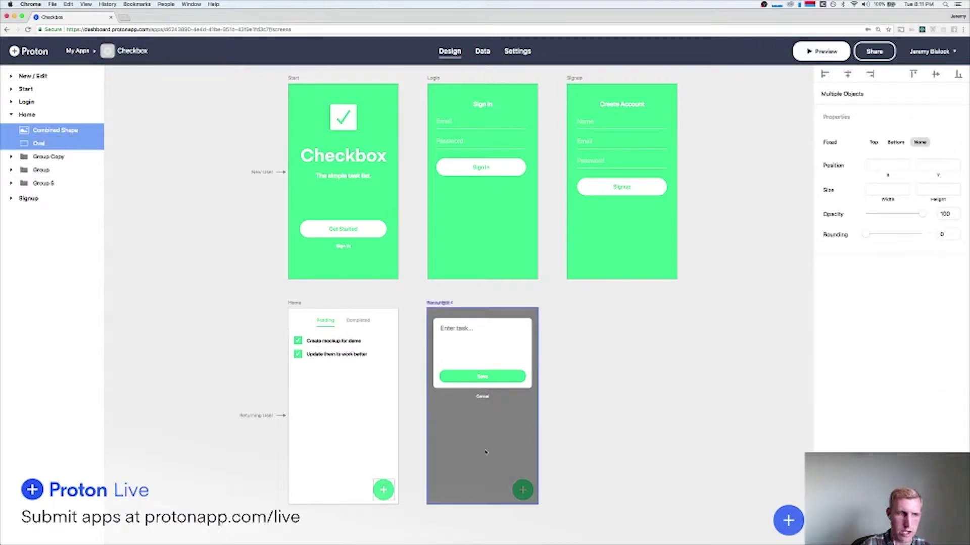
pyautogui.press('super+g')
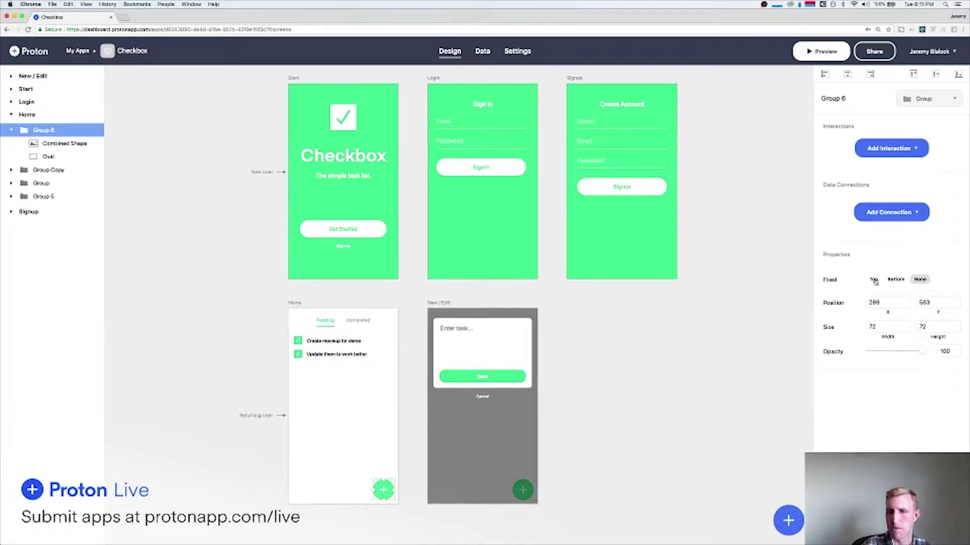
pyautogui.click(896, 279)
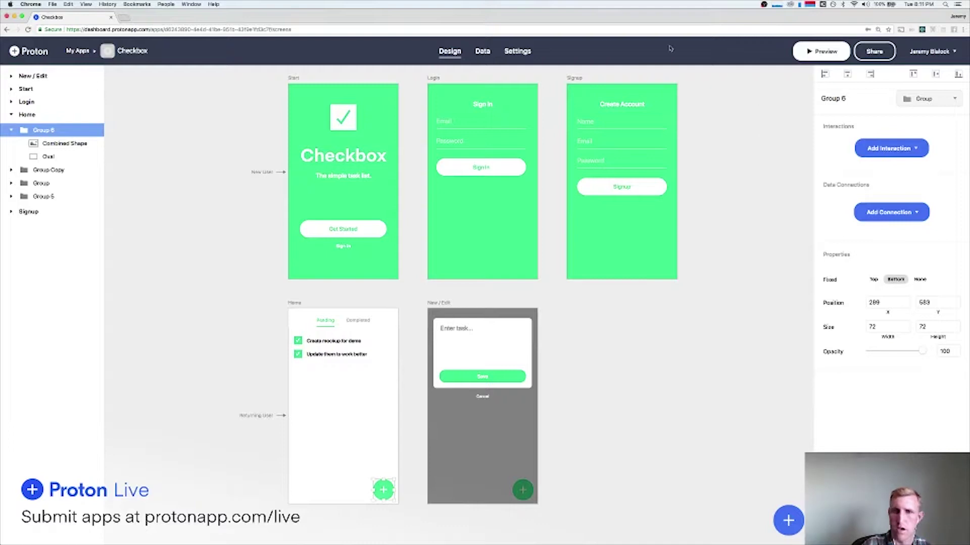
# Reselect the tab bar and plus button groups to check their pinning.
pyautogui.press('super+Tab')
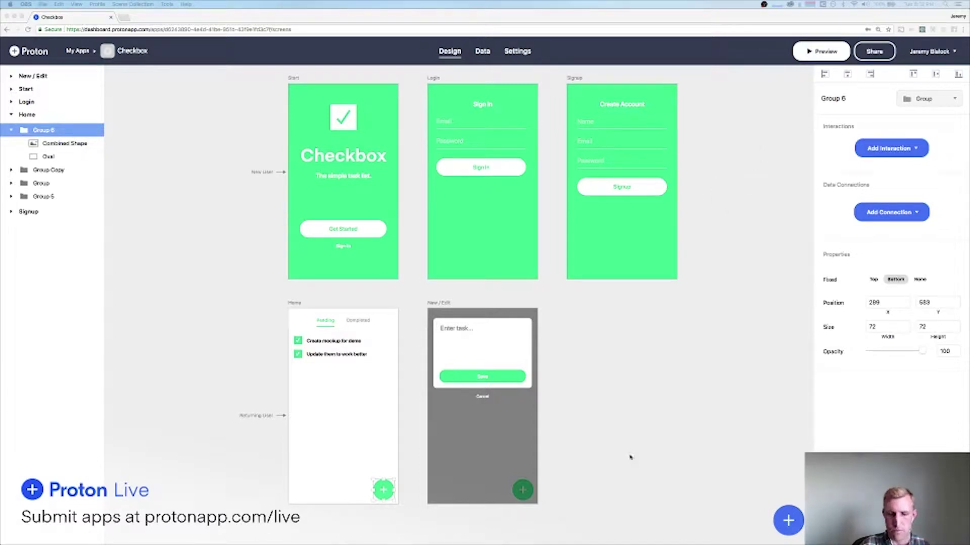
pyautogui.click(703, 162)
pyautogui.click(341, 321)
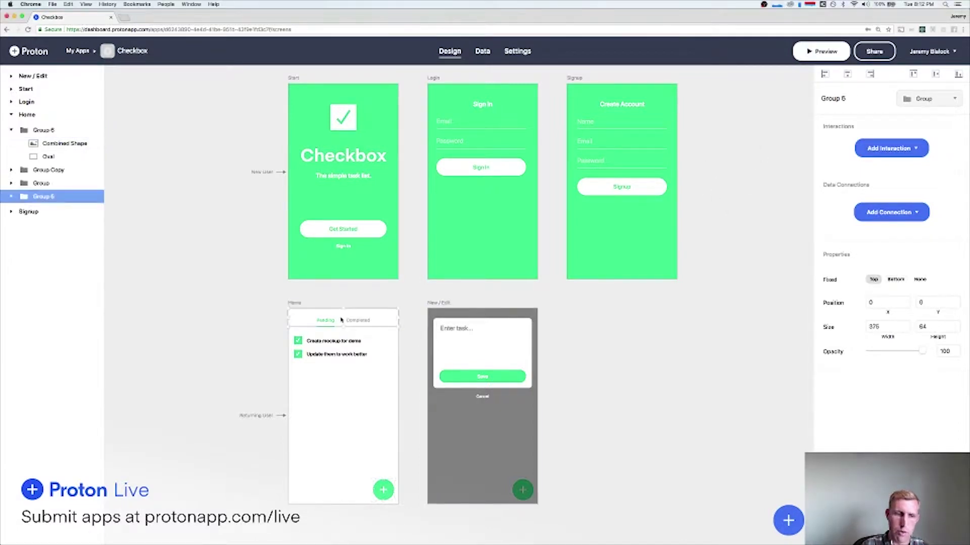
pyautogui.click(383, 490)
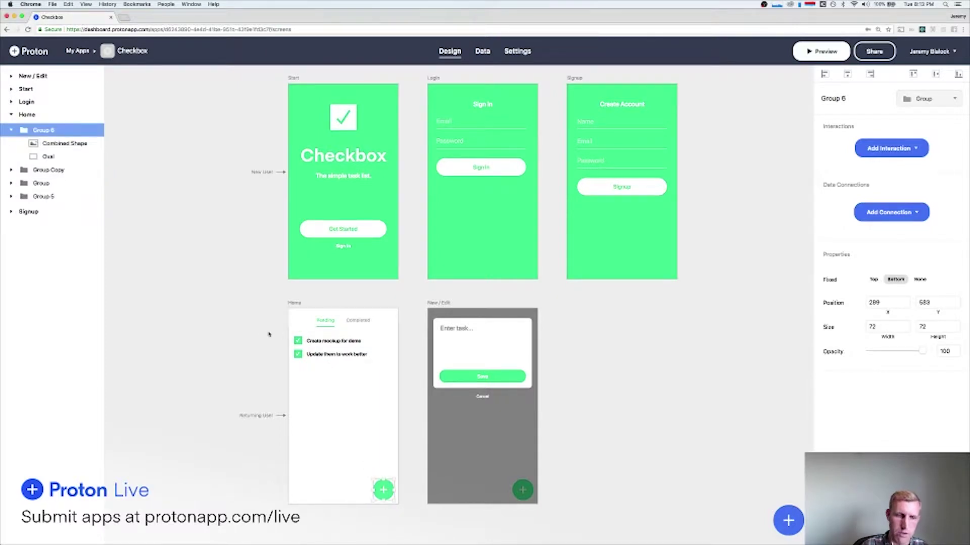
pyautogui.click(279, 334)
pyautogui.click(334, 346)
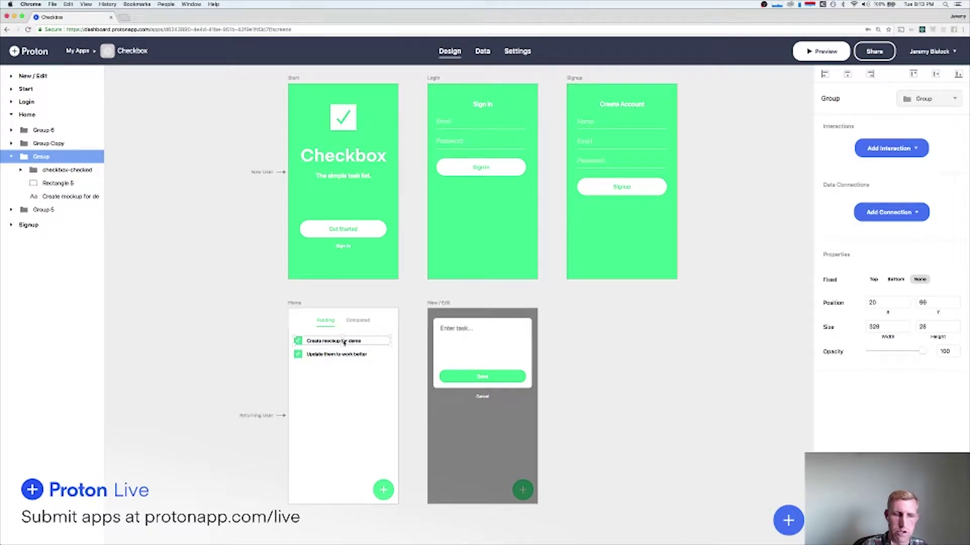
pyautogui.click(266, 345)
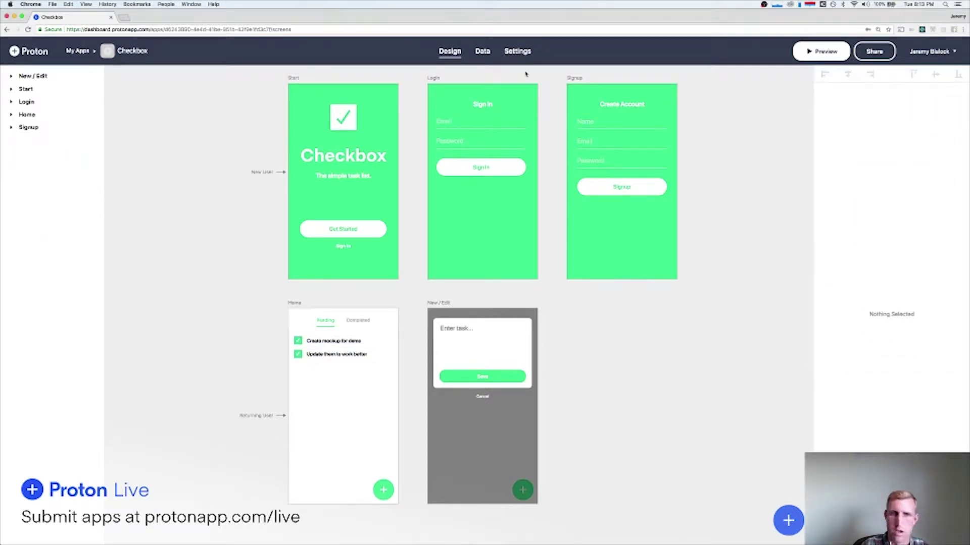
# Add a new data table named Tasks.
pyautogui.click(474, 56)
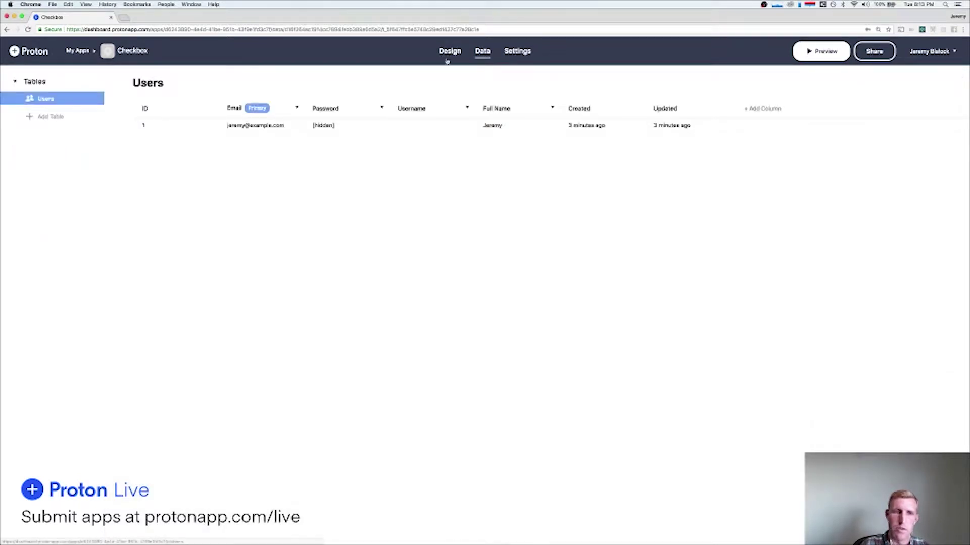
pyautogui.click(51, 118)
pyautogui.click(153, 85)
pyautogui.write('Tasks')
pyautogui.press('Return')
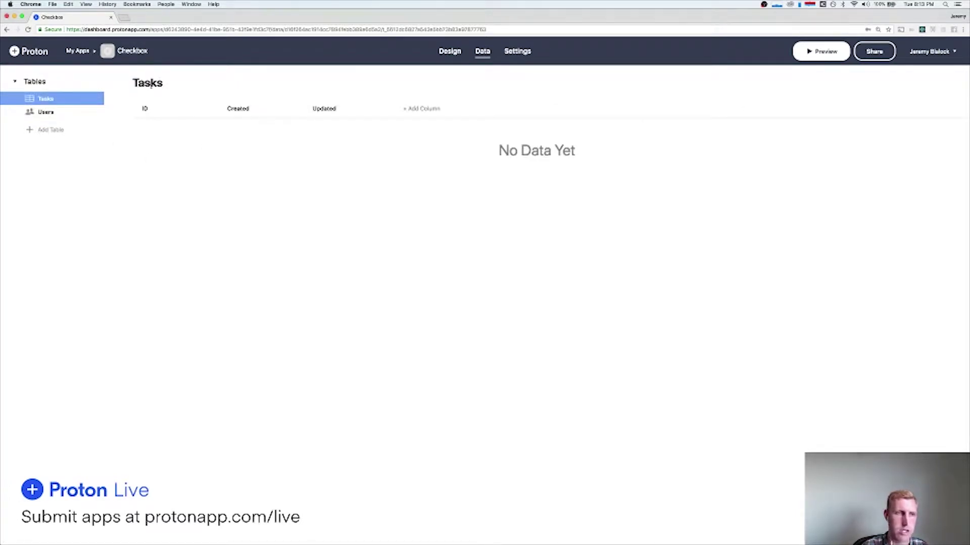
# Add a Text column named Task Description to Tasks and widen it.
pyautogui.click(422, 108)
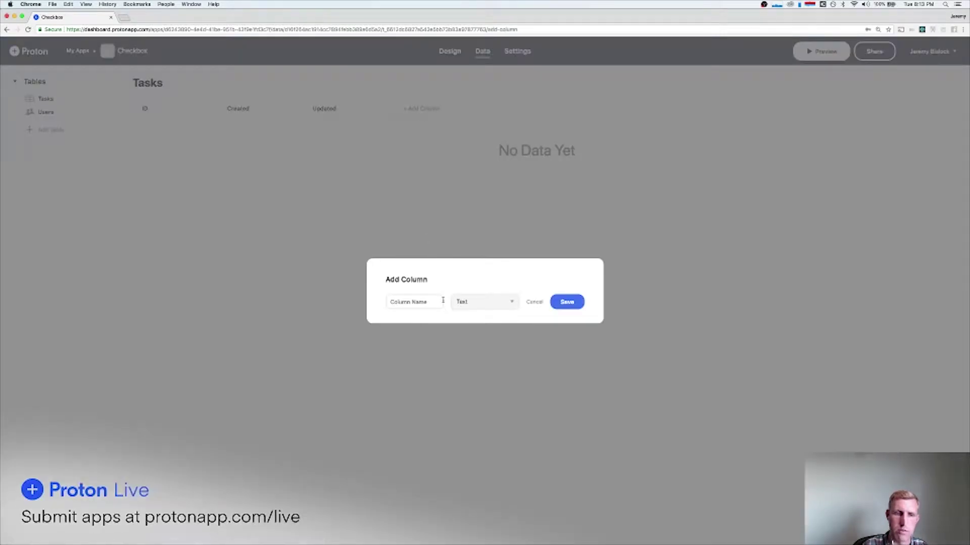
pyautogui.click(419, 303)
pyautogui.write('Task Description')
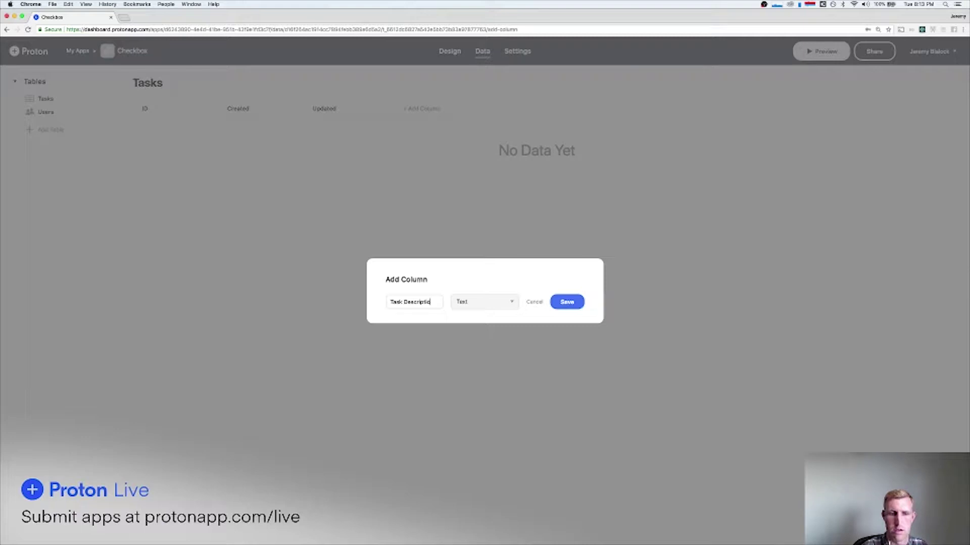
pyautogui.click(500, 303)
pyautogui.click(494, 280)
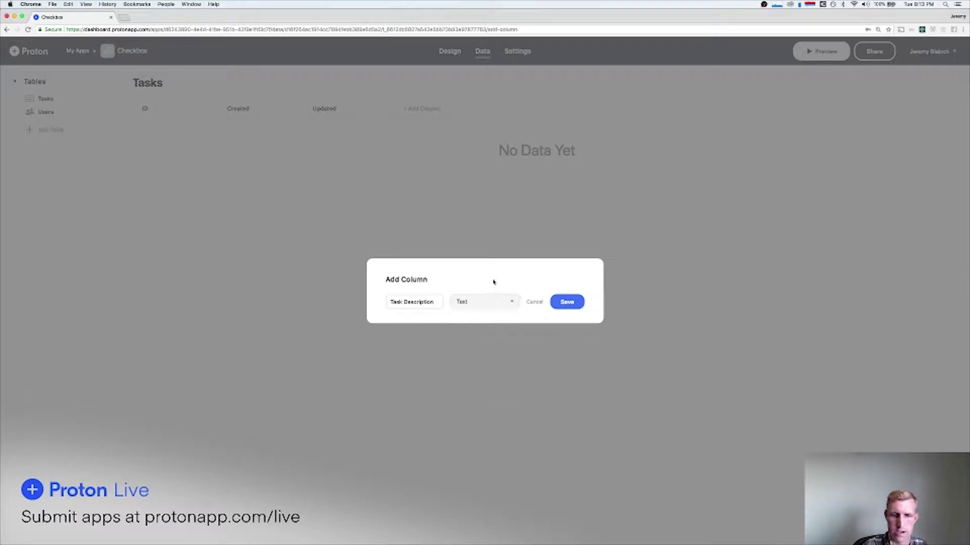
pyautogui.click(567, 302)
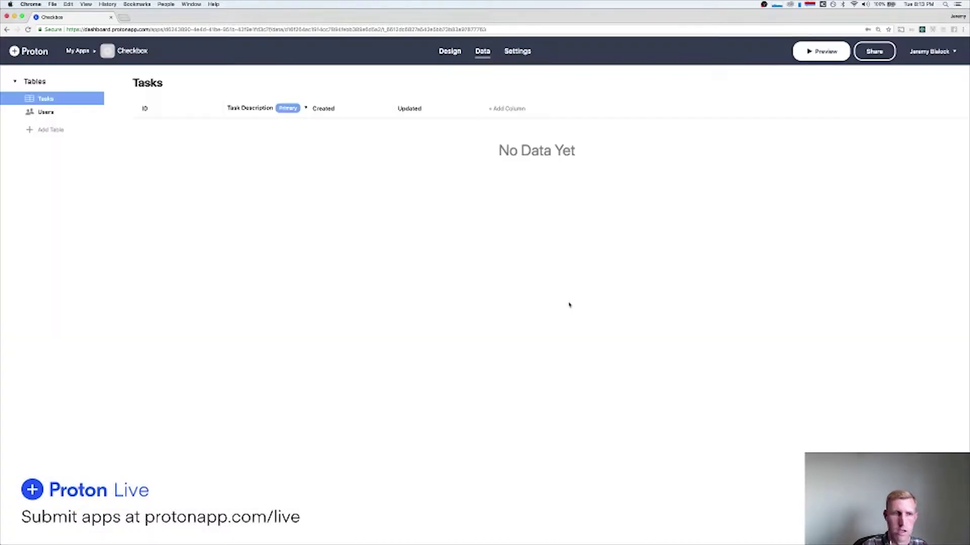
pyautogui.moveTo(306, 108); pyautogui.dragTo(419, 108)
# Add the record 'Take out the trash' to the Tasks table.
pyautogui.click(449, 51)
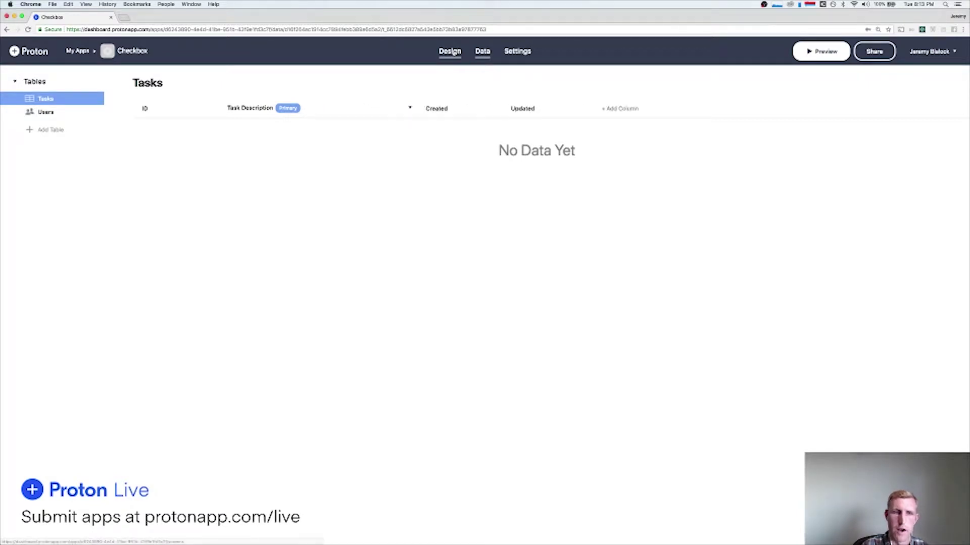
pyautogui.click(483, 51)
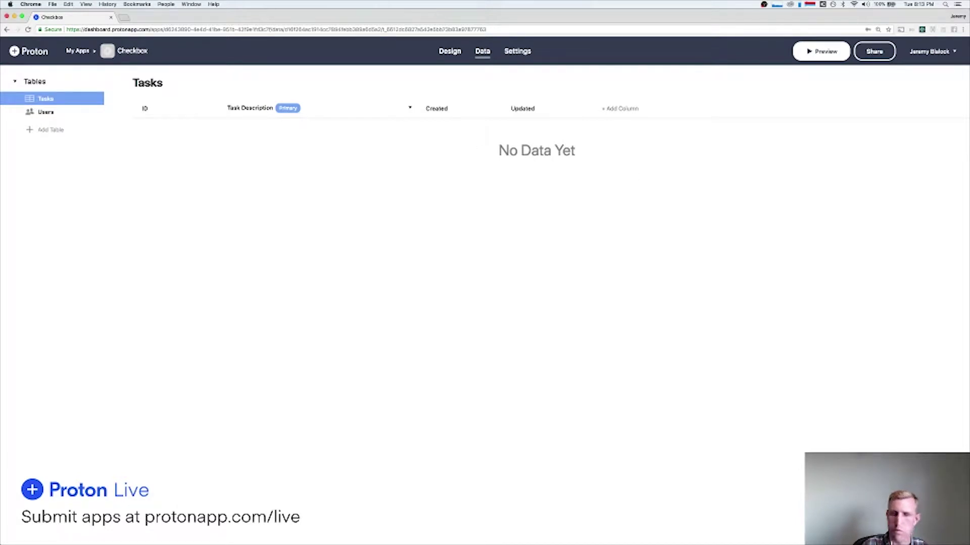
pyautogui.click(922, 520)
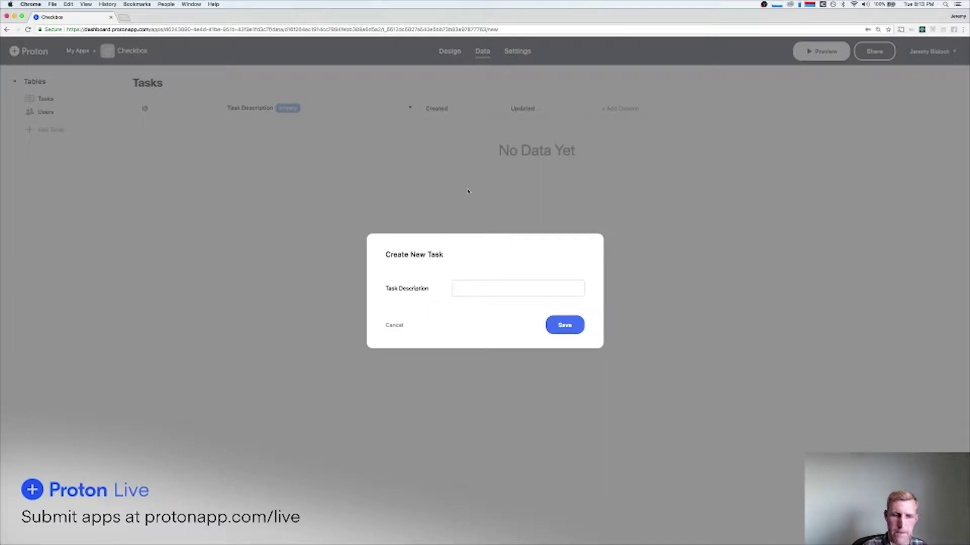
pyautogui.write('Take')
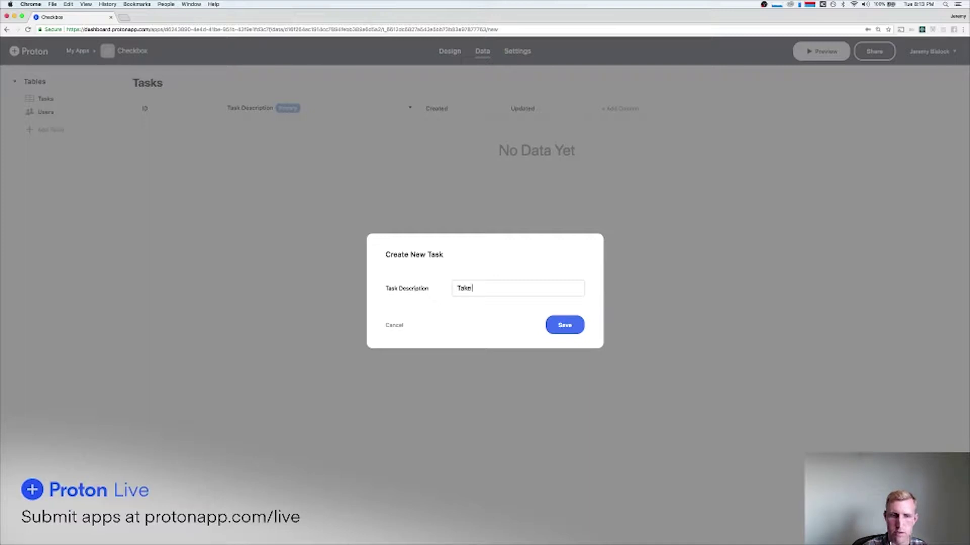
pyautogui.write(' out the trash')
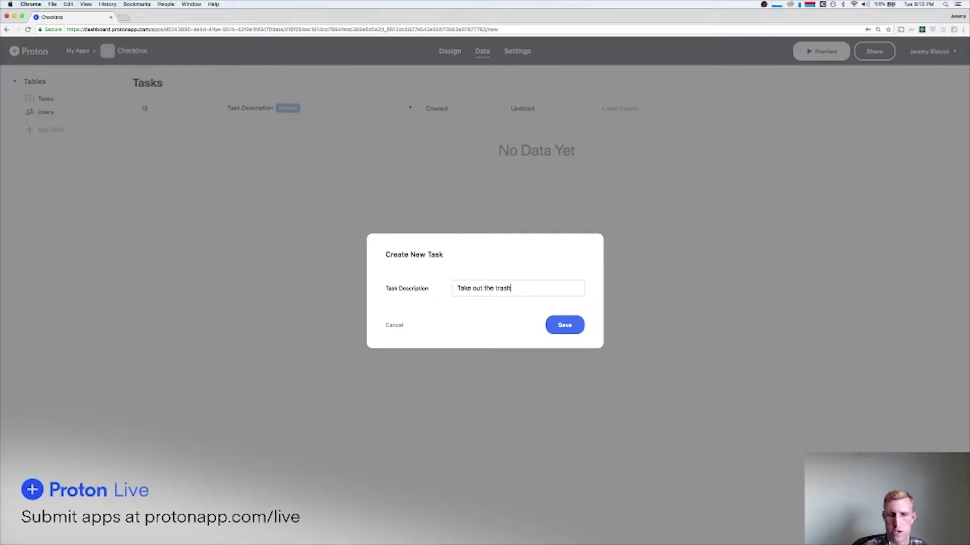
pyautogui.press('Return')
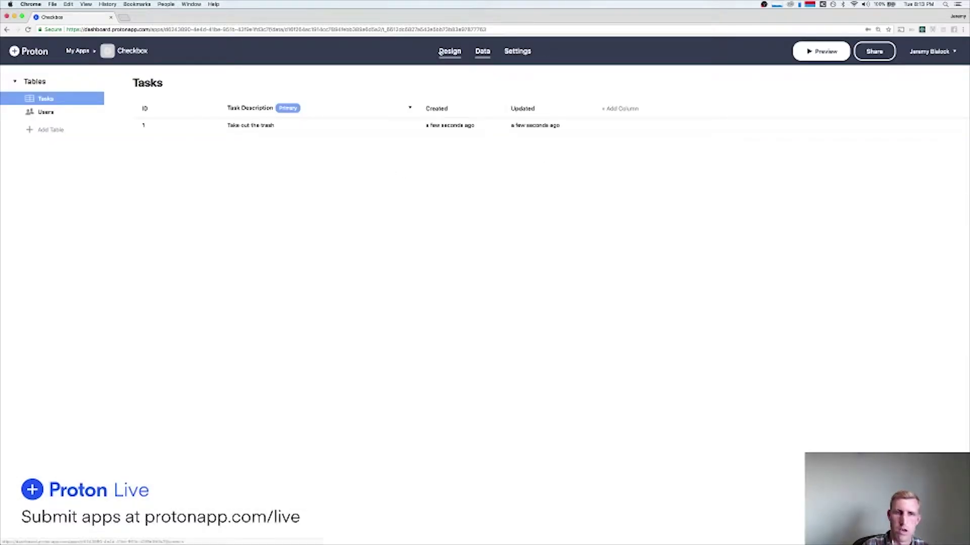
pyautogui.click(448, 52)
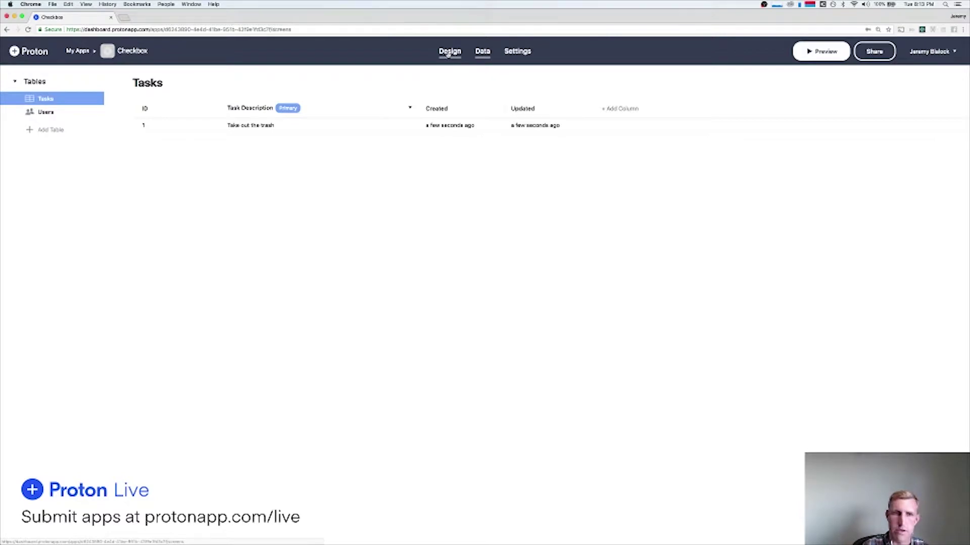
# Delete the second task row from the Home screen.
pyautogui.click(339, 360)
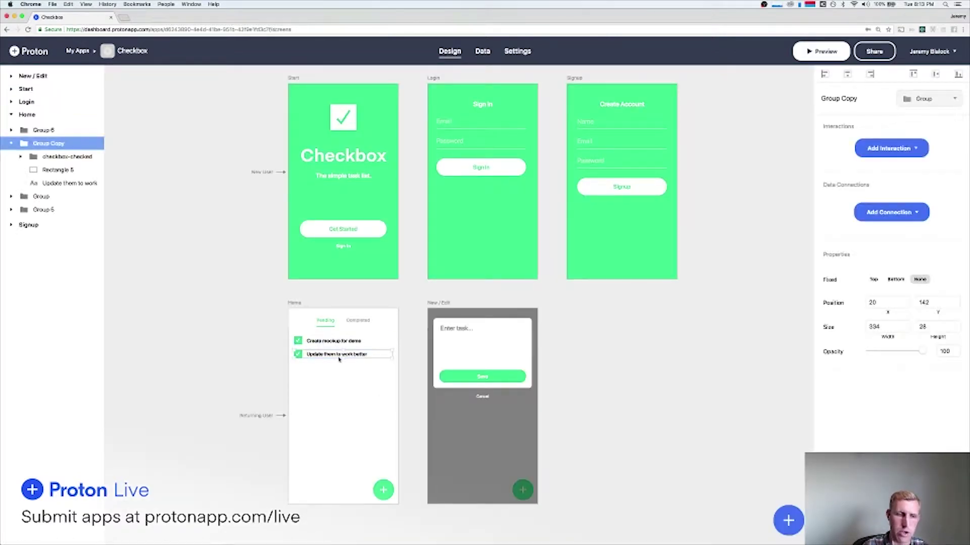
pyautogui.press('Delete')
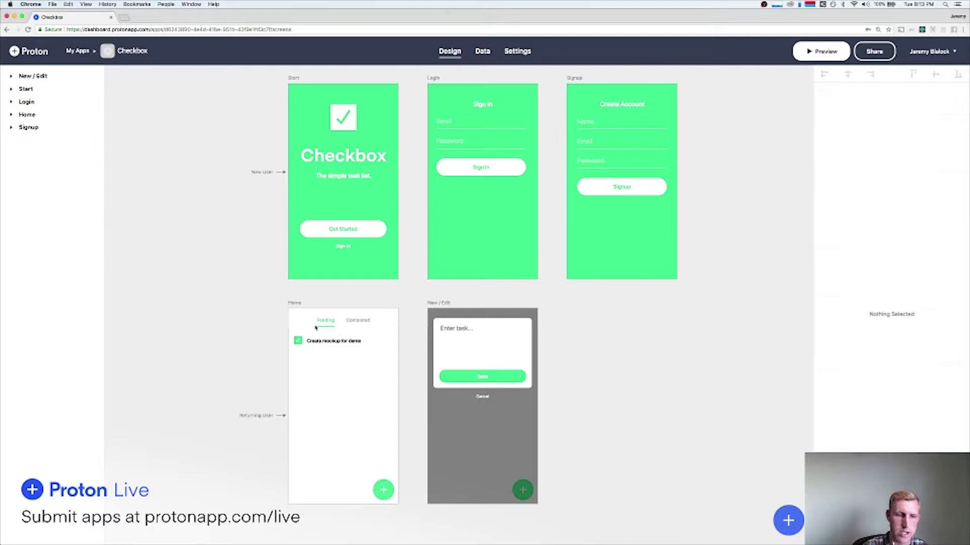
pyautogui.scroll(-5, 384, 360)
# Turn the remaining task row into a List stretched 528 tall with row margin 20.
pyautogui.click(345, 256)
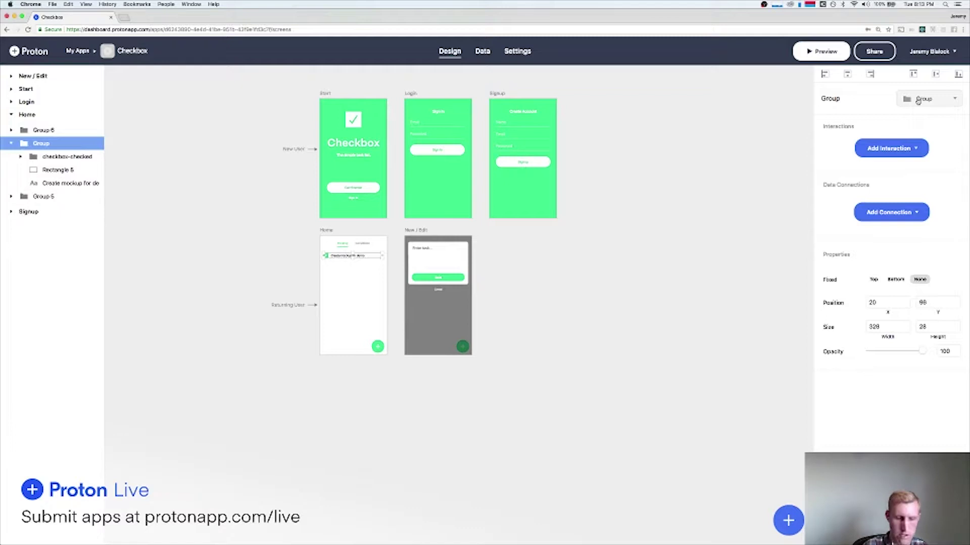
pyautogui.click(919, 100)
pyautogui.click(921, 99)
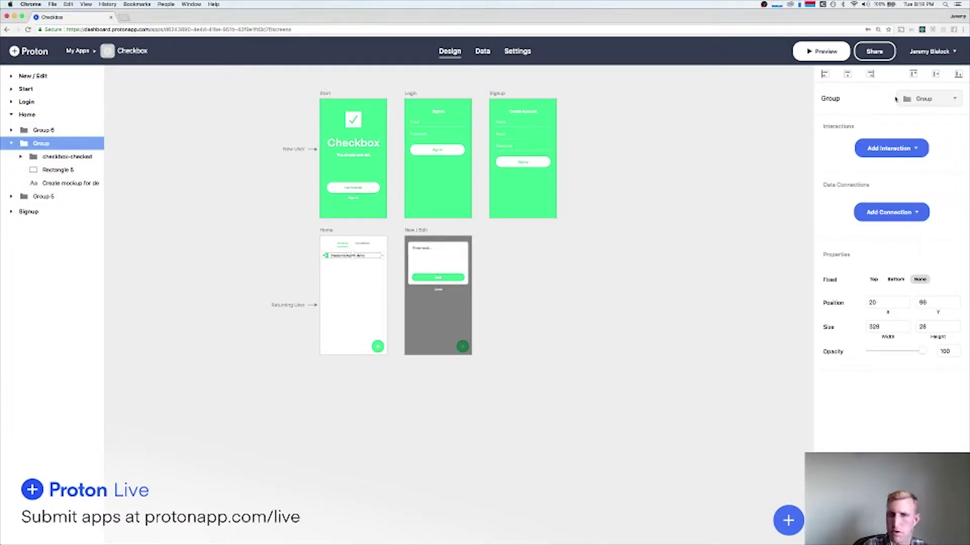
pyautogui.click(932, 99)
pyautogui.click(924, 178)
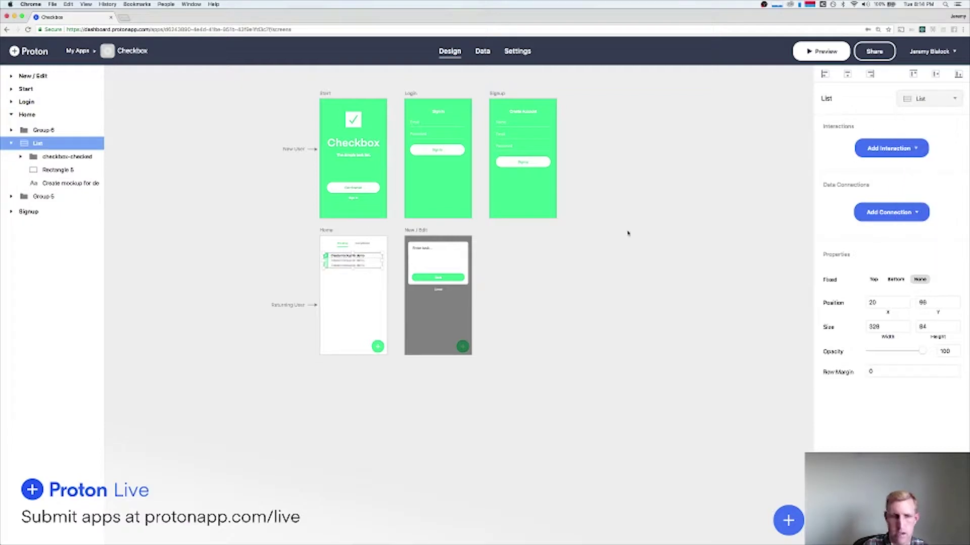
pyautogui.moveTo(354, 268); pyautogui.dragTo(350, 349)
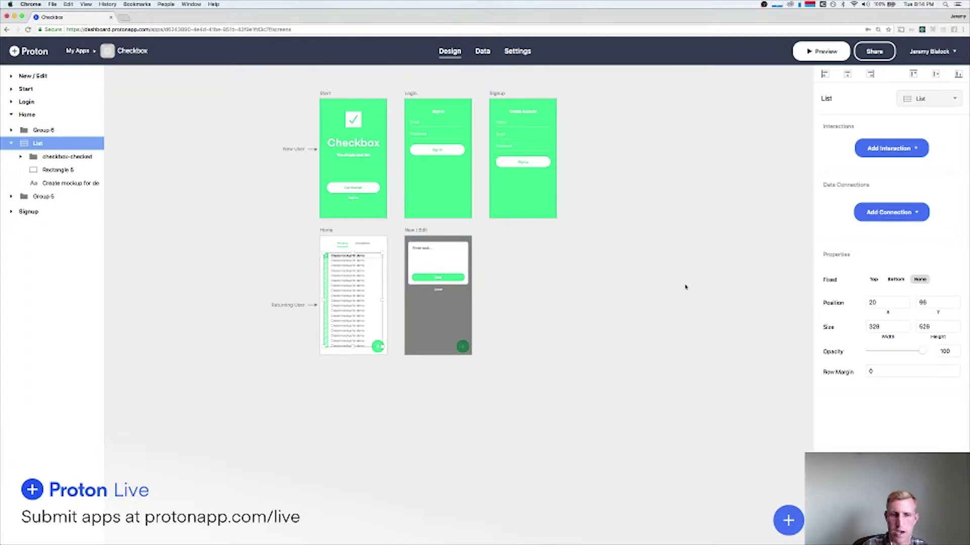
pyautogui.click(956, 374)
pyautogui.write('20')
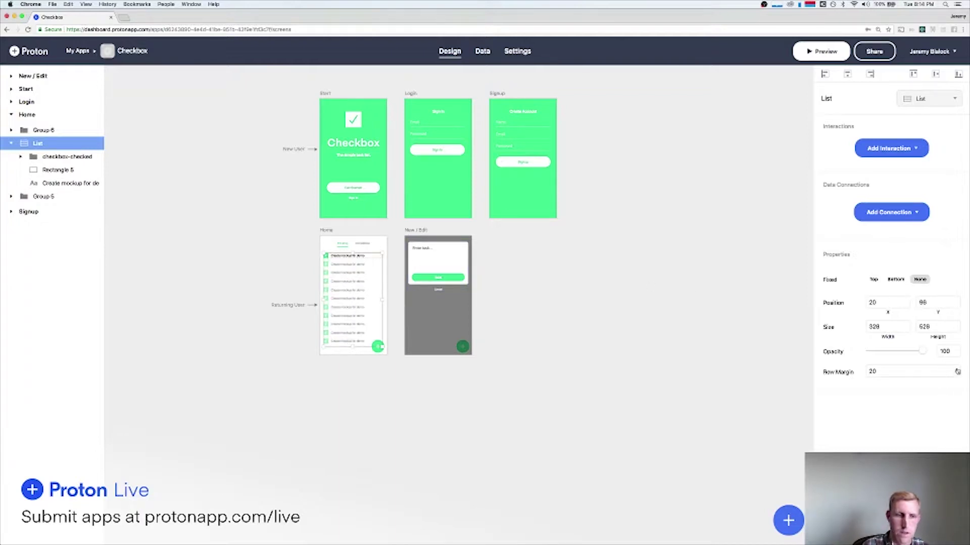
pyautogui.scroll(5, 326, 265)
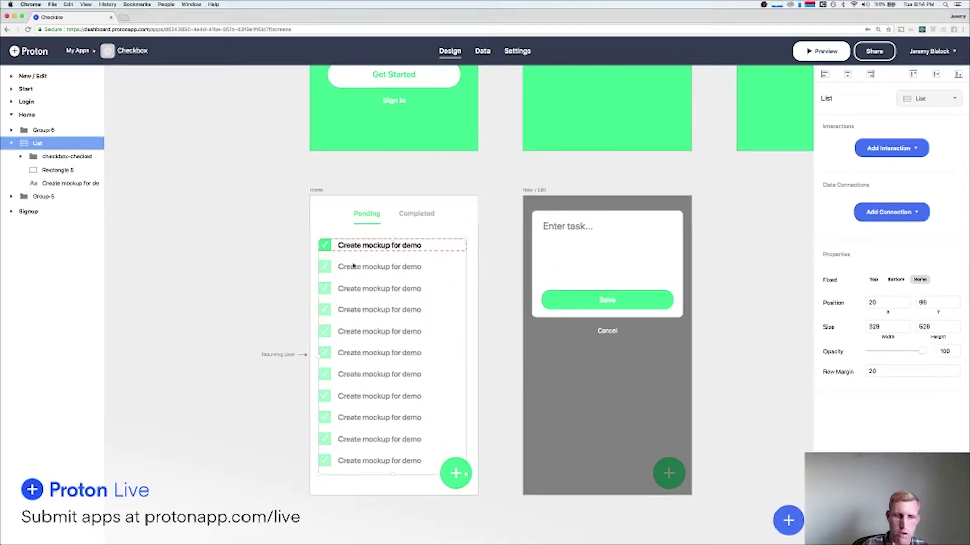
# Connect the Home list to all Tasks records and check it in the phone preview.
pyautogui.click(228, 250)
pyautogui.click(375, 246)
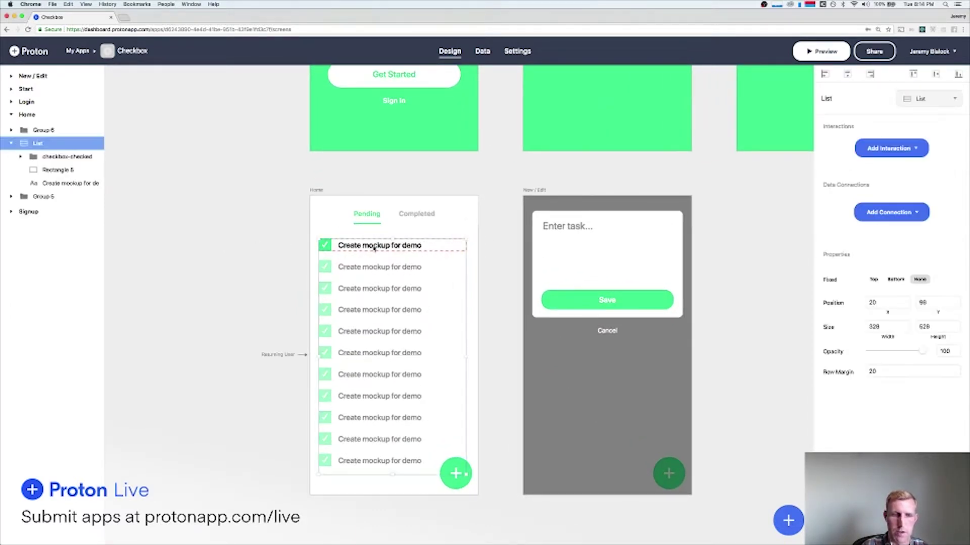
pyautogui.click(821, 51)
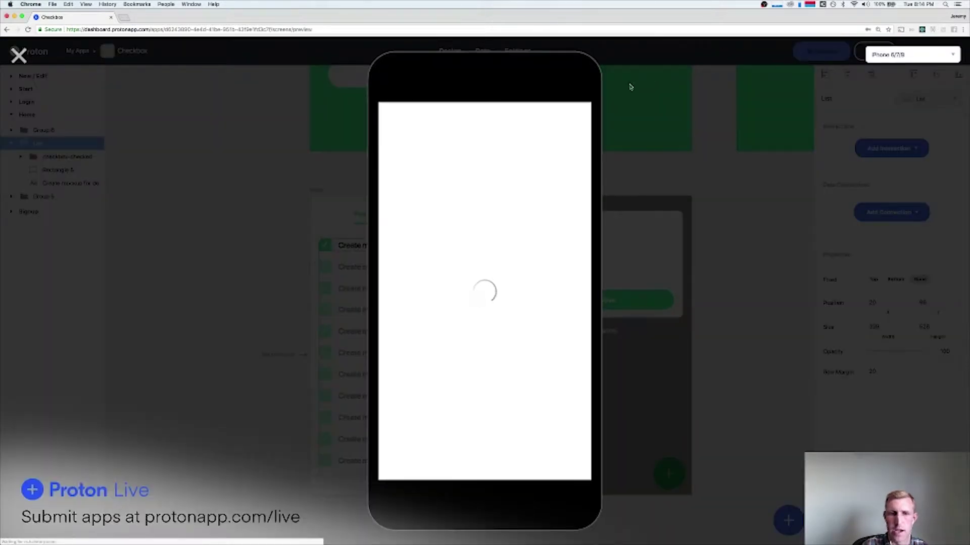
pyautogui.click(19, 54)
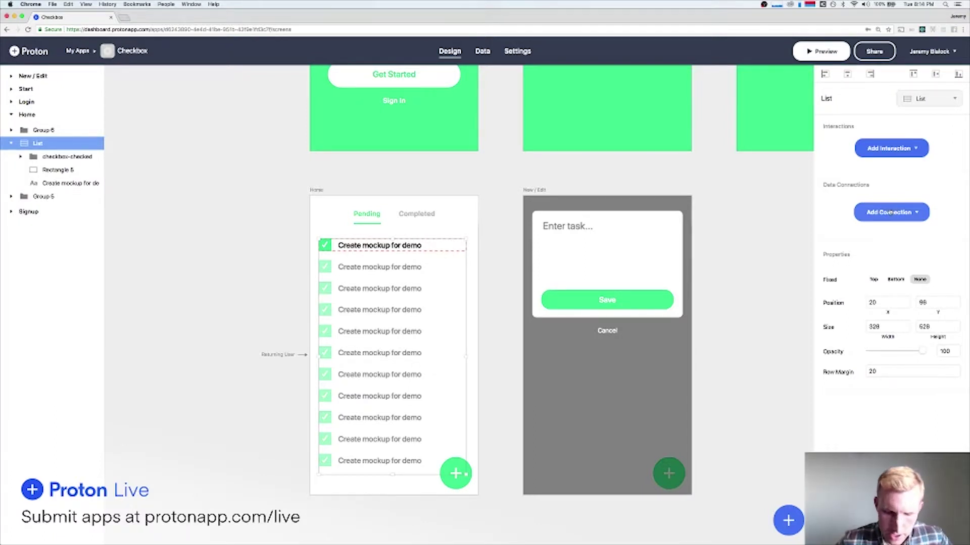
pyautogui.click(889, 212)
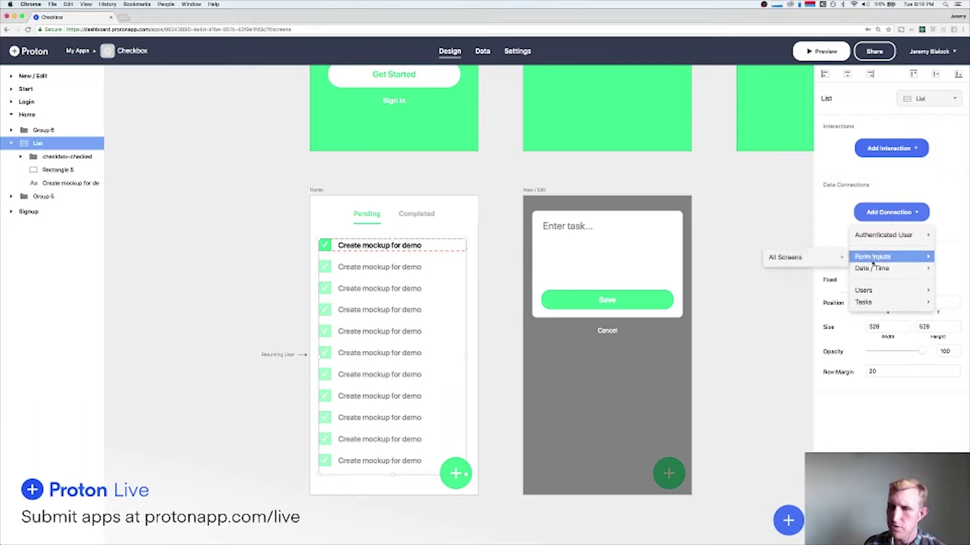
pyautogui.moveTo(864, 302)
pyautogui.click(824, 303)
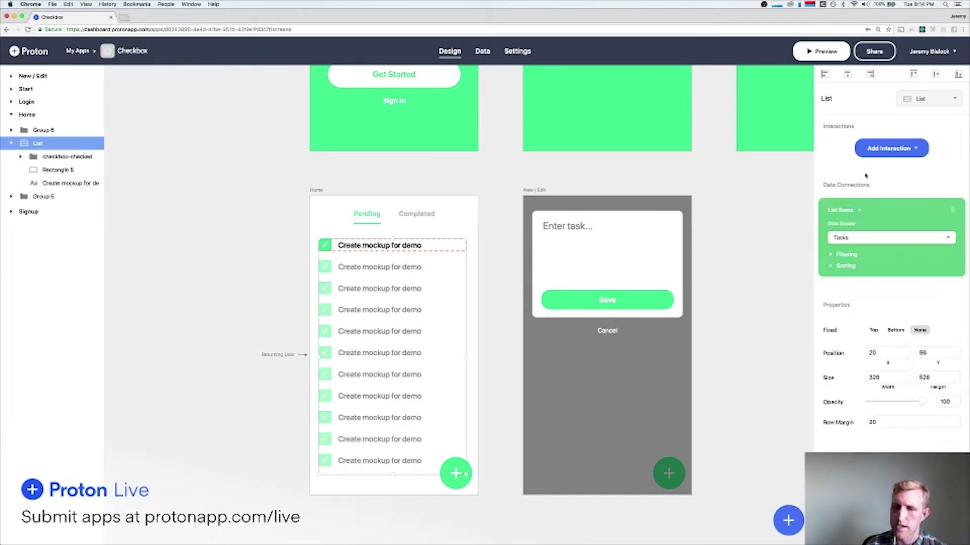
pyautogui.click(821, 51)
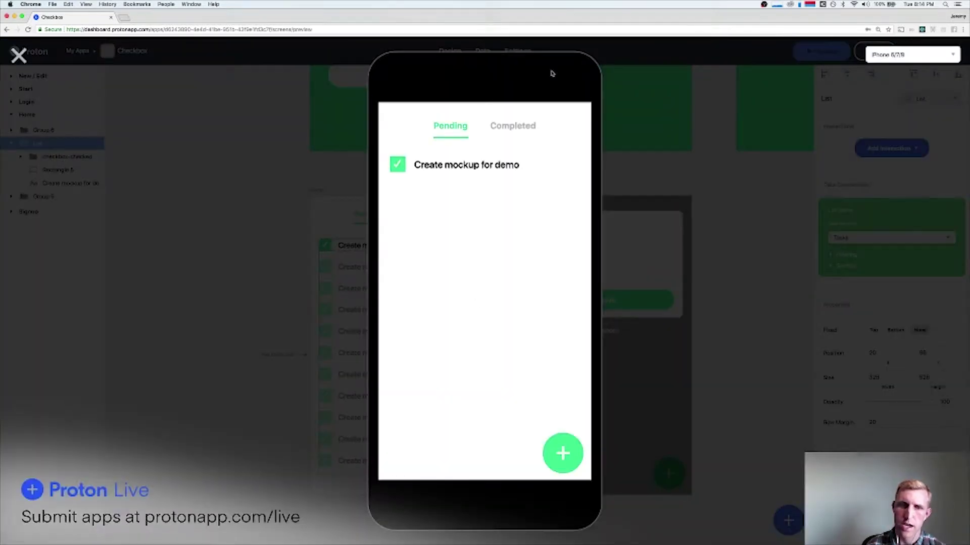
pyautogui.click(18, 54)
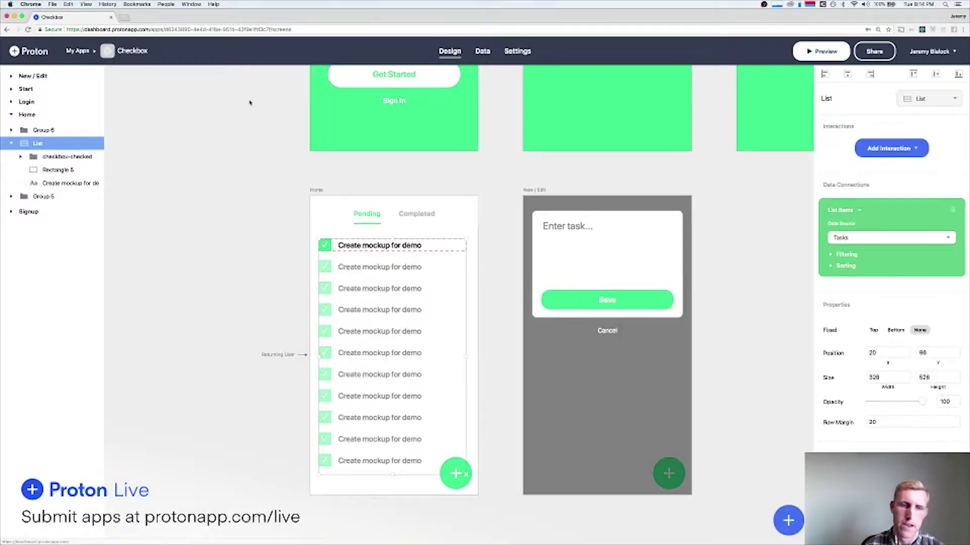
# Link the first row's text to each task's Task Description and preview the result.
pyautogui.click(403, 246)
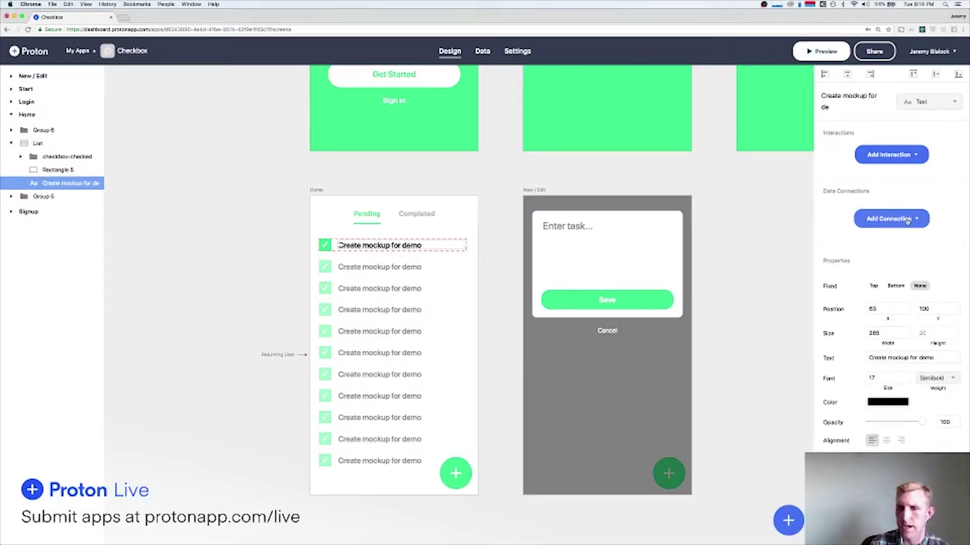
pyautogui.click(483, 52)
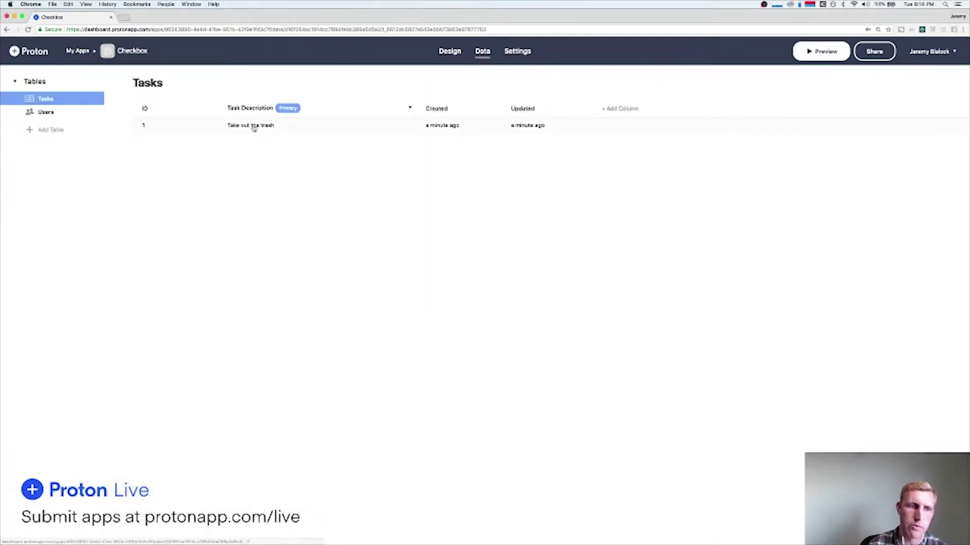
pyautogui.click(448, 51)
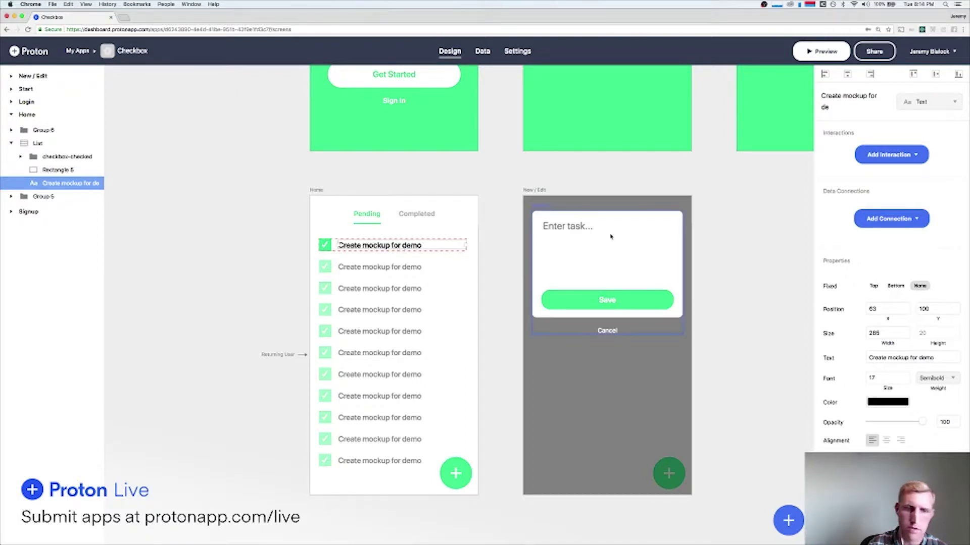
pyautogui.click(881, 226)
pyautogui.moveTo(880, 244)
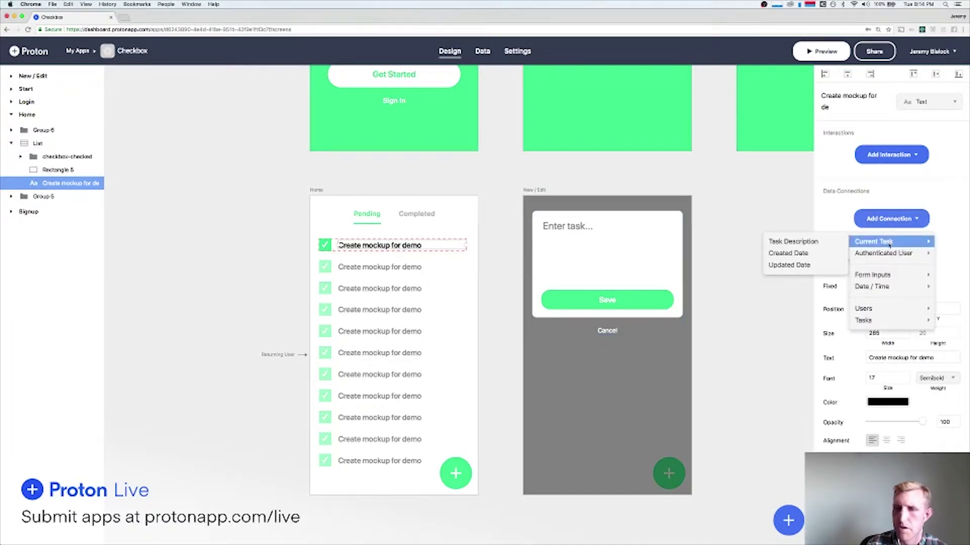
pyautogui.click(807, 242)
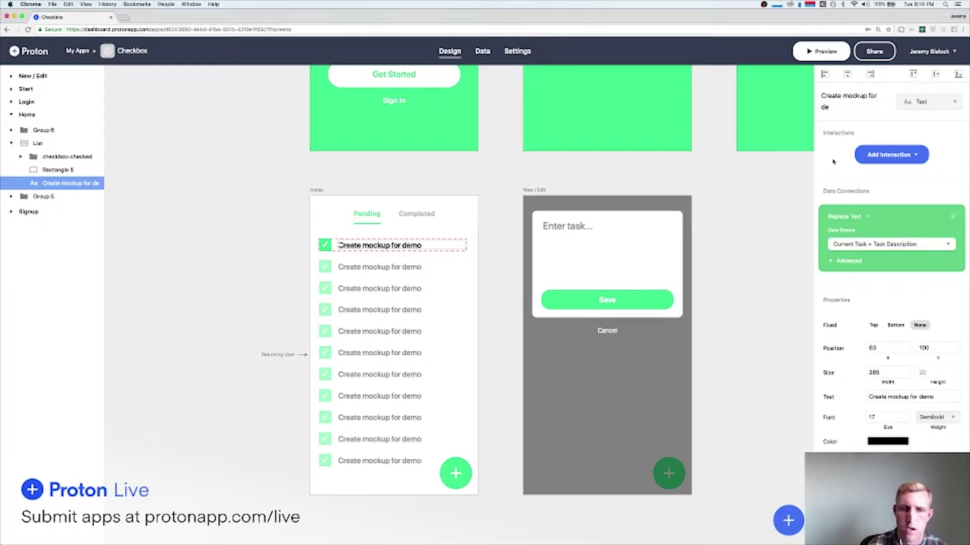
pyautogui.click(821, 51)
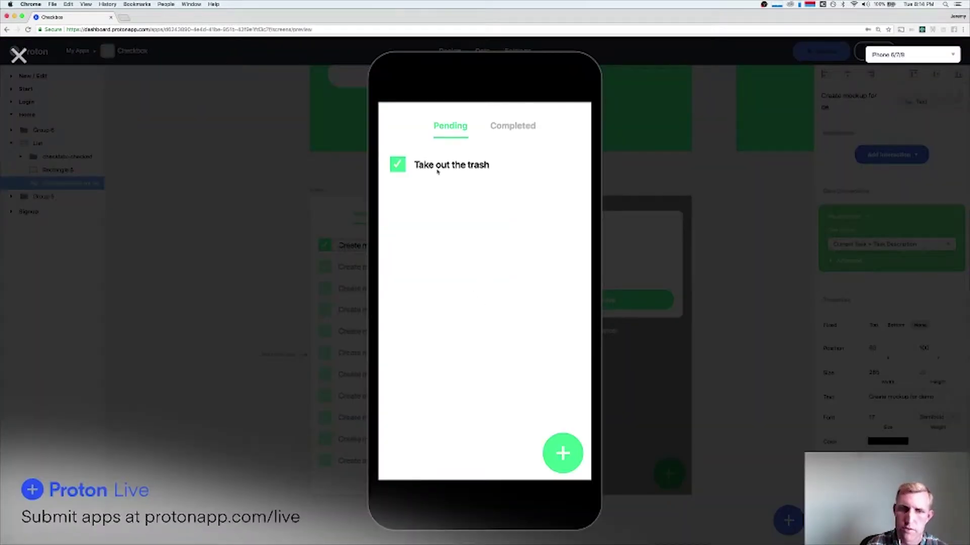
pyautogui.click(19, 54)
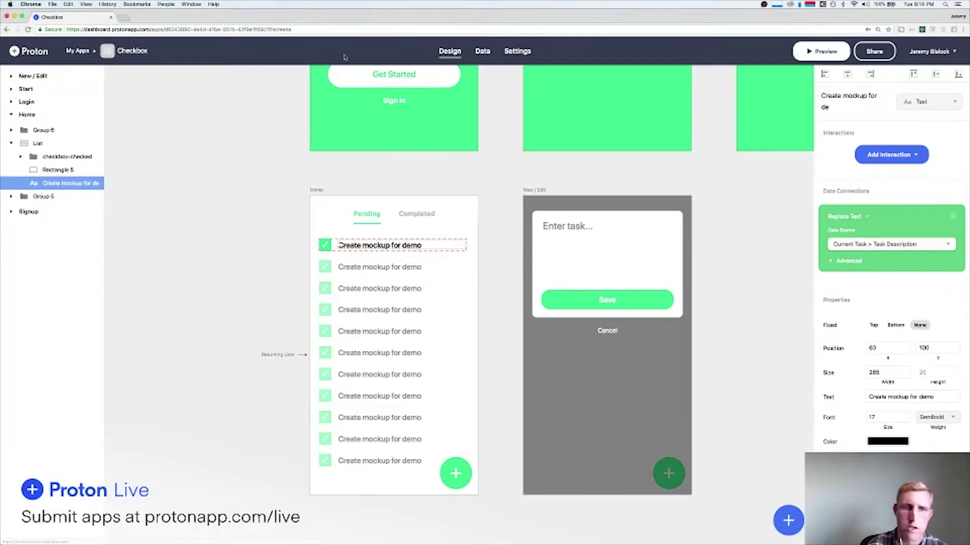
# Switch over to the Tasks data table.
pyautogui.click(476, 55)
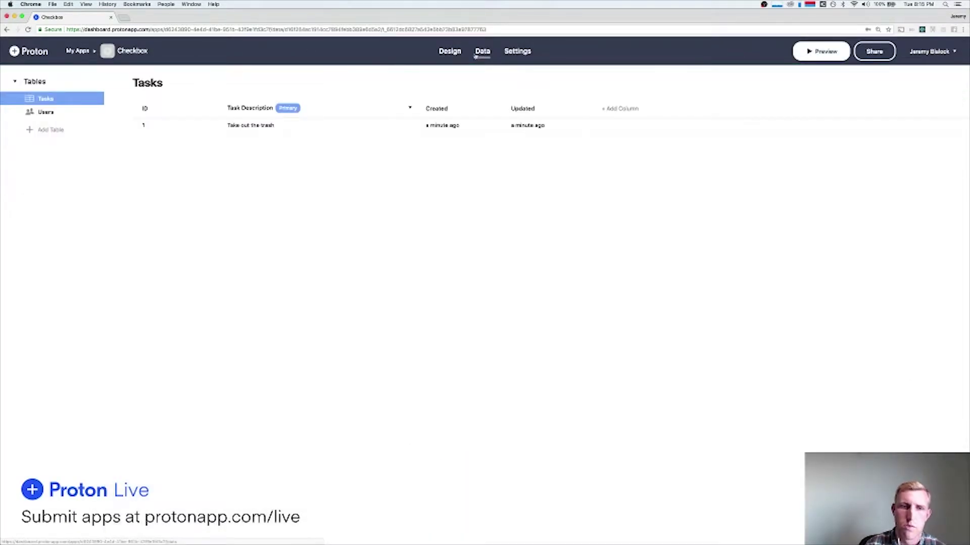
pyautogui.click(446, 56)
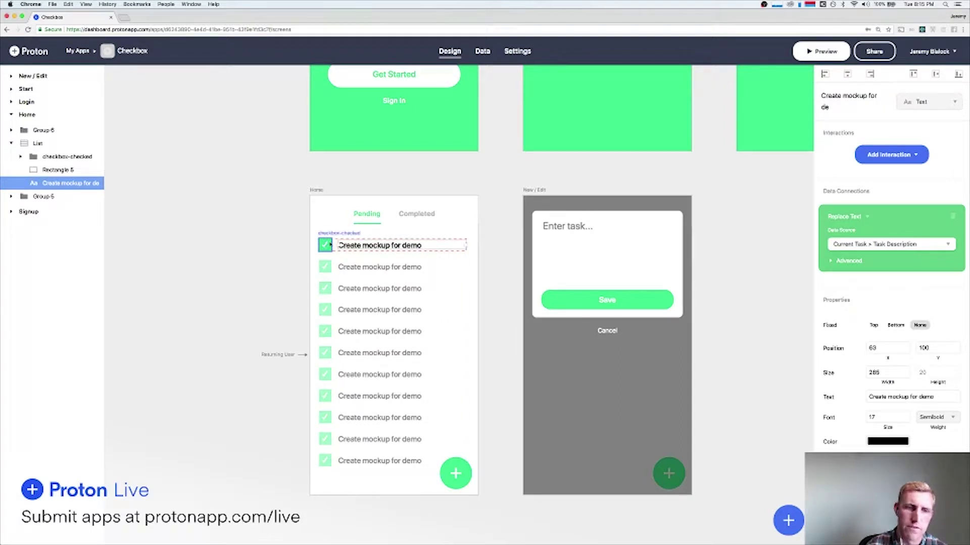
pyautogui.click(481, 56)
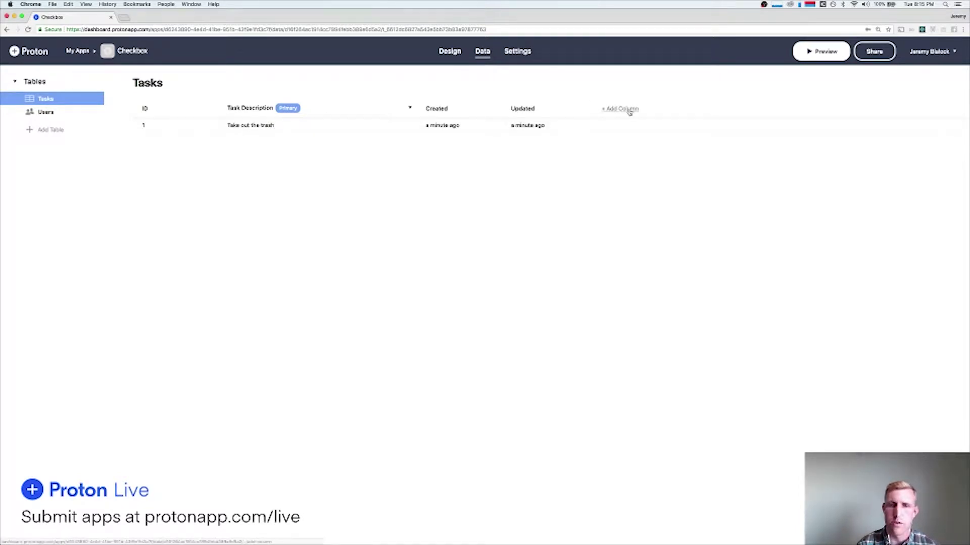
# Add a Text-type column named Completed to the Tasks table and save it.
pyautogui.click(632, 110)
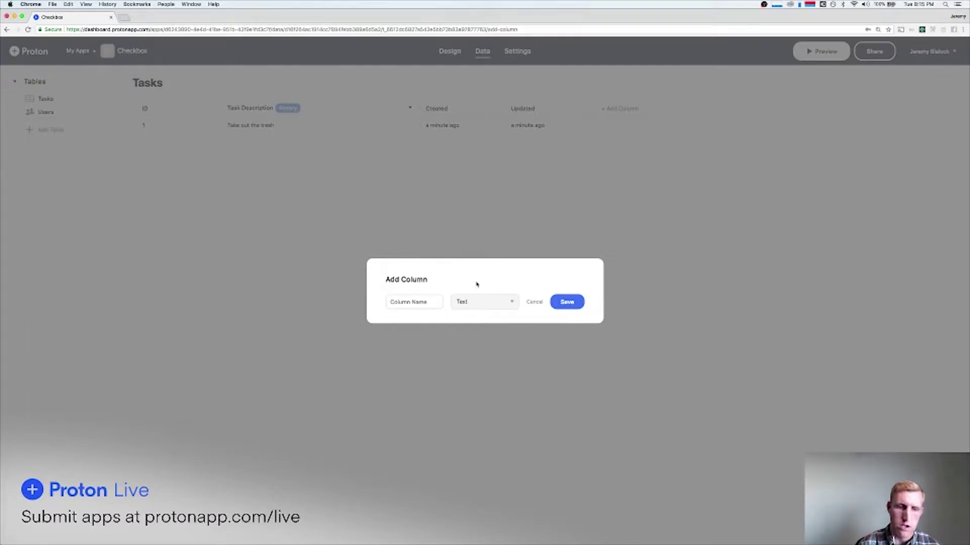
pyautogui.write('Complet')
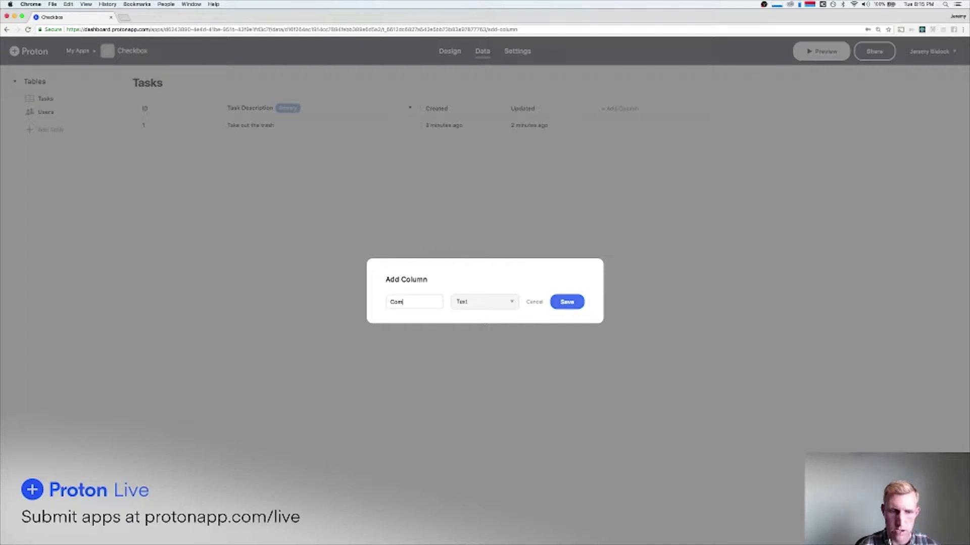
pyautogui.click(473, 305)
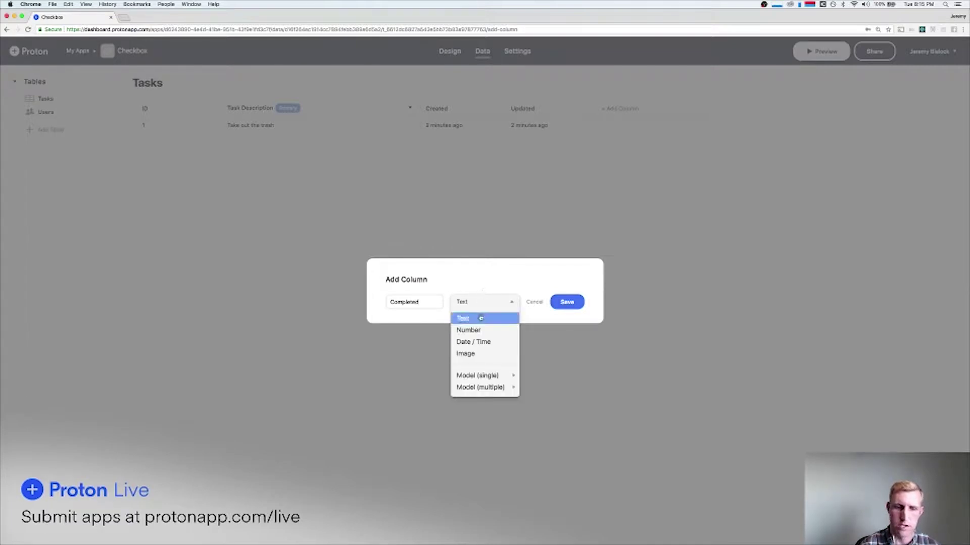
pyautogui.click(479, 319)
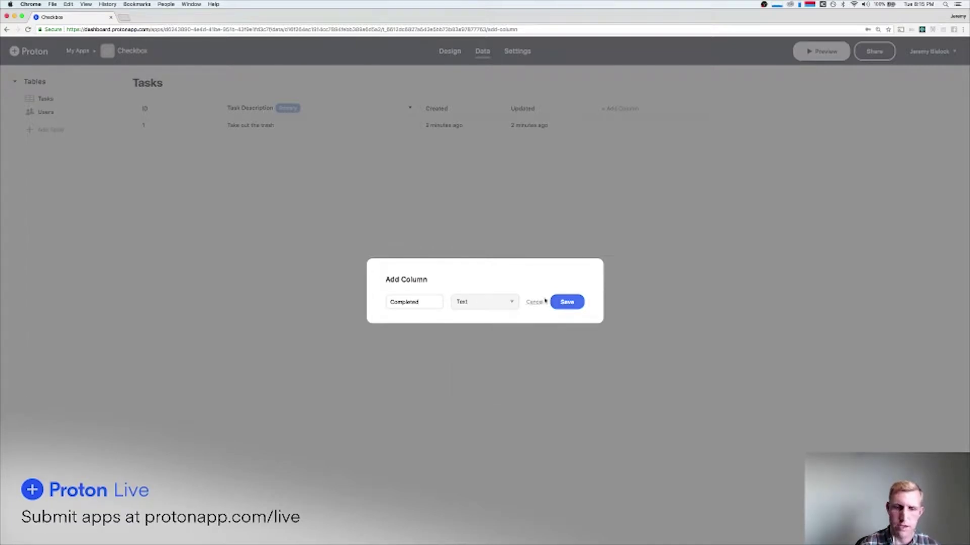
pyautogui.click(493, 303)
pyautogui.click(492, 292)
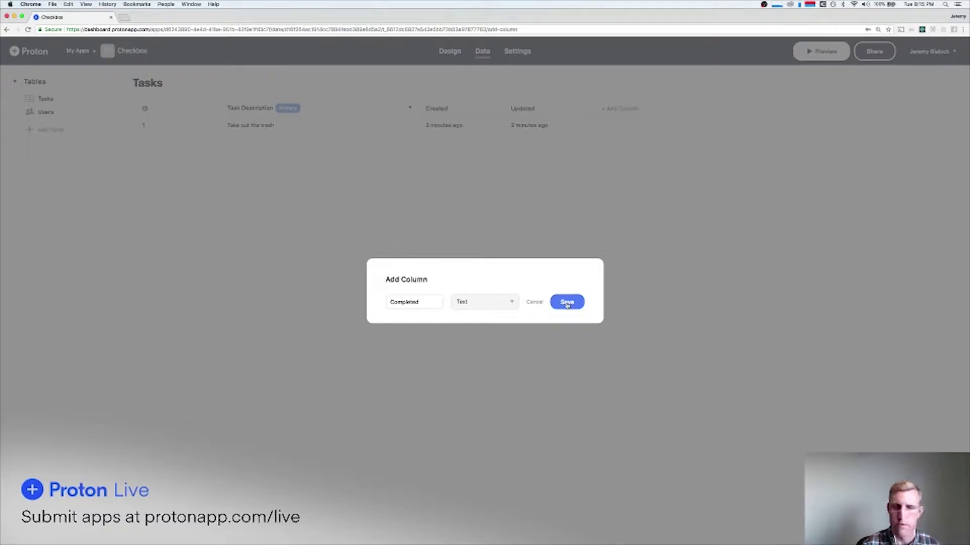
pyautogui.click(567, 303)
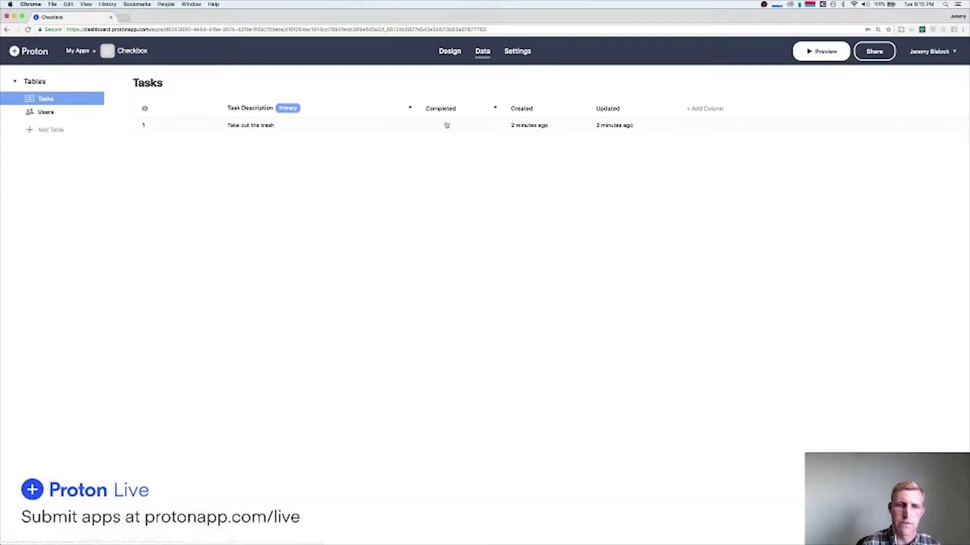
# Show the checkbox-checked group only when the current task's Completed equals 1.
pyautogui.click(450, 52)
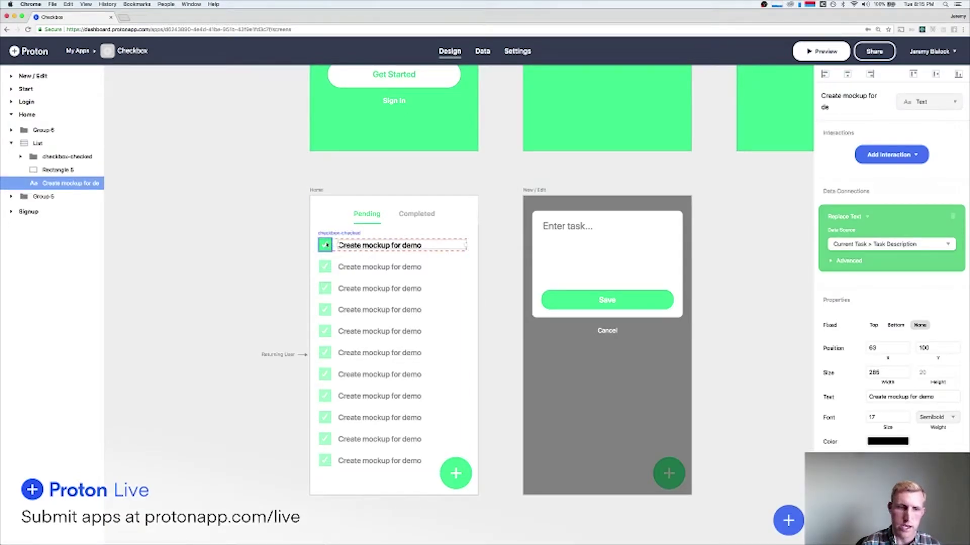
pyautogui.doubleClick(327, 245)
pyautogui.click(299, 238)
pyautogui.doubleClick(327, 244)
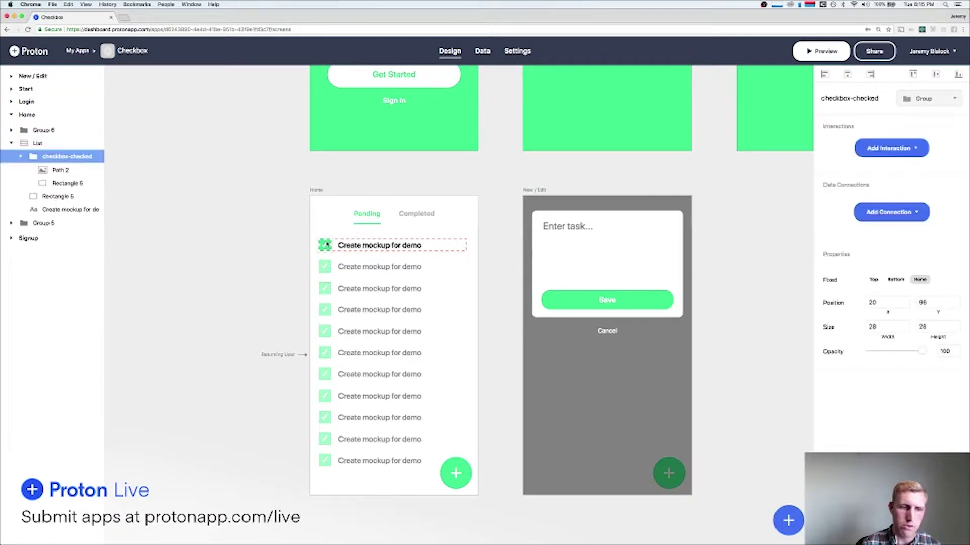
pyautogui.click(900, 209)
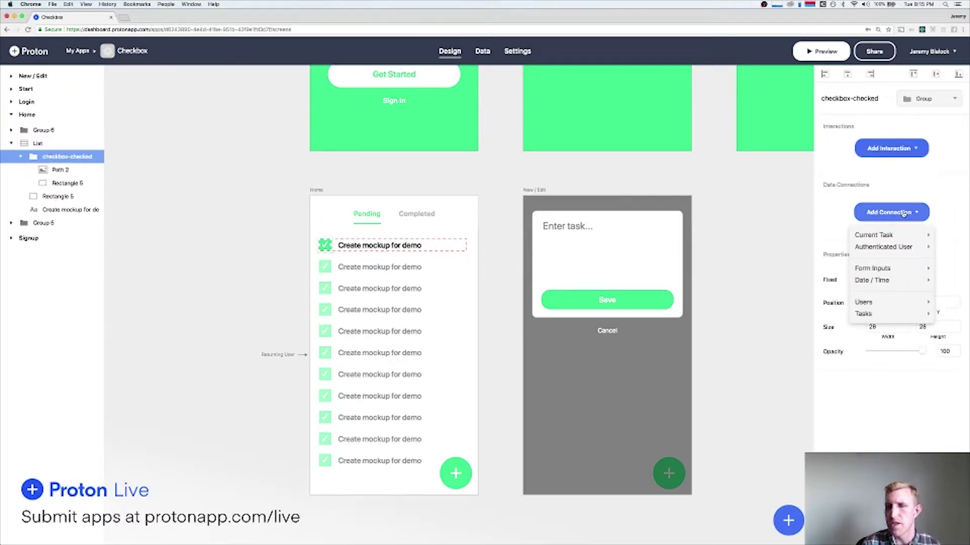
pyautogui.moveTo(884, 235)
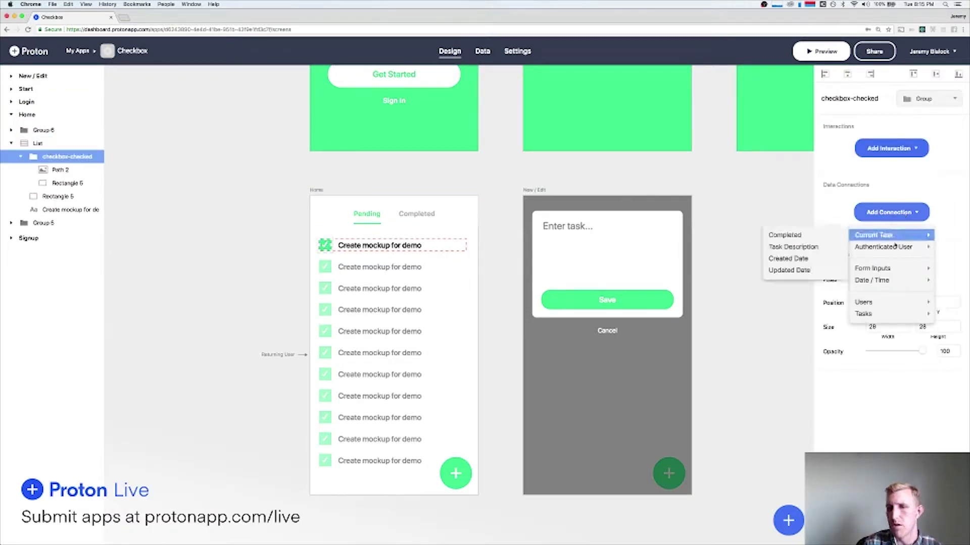
pyautogui.click(801, 235)
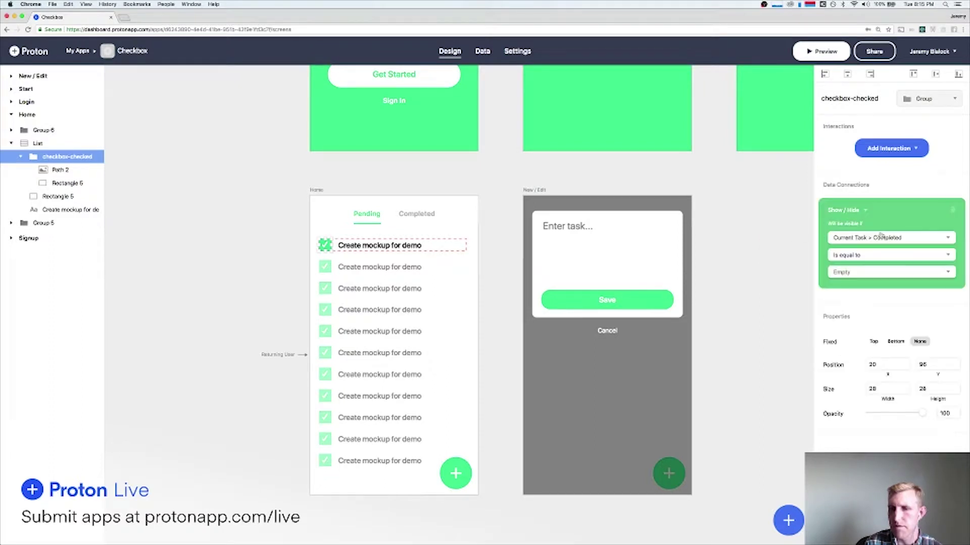
pyautogui.click(855, 271)
pyautogui.write('1')
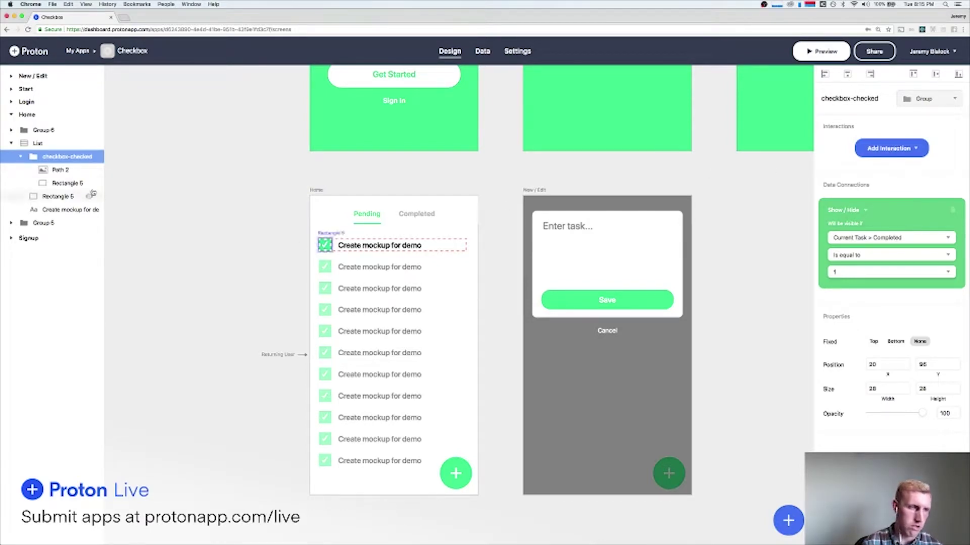
# Hide the checkmark group in the editor and select the empty checkbox Rectangle 5.
pyautogui.click(90, 158)
pyautogui.click(90, 158)
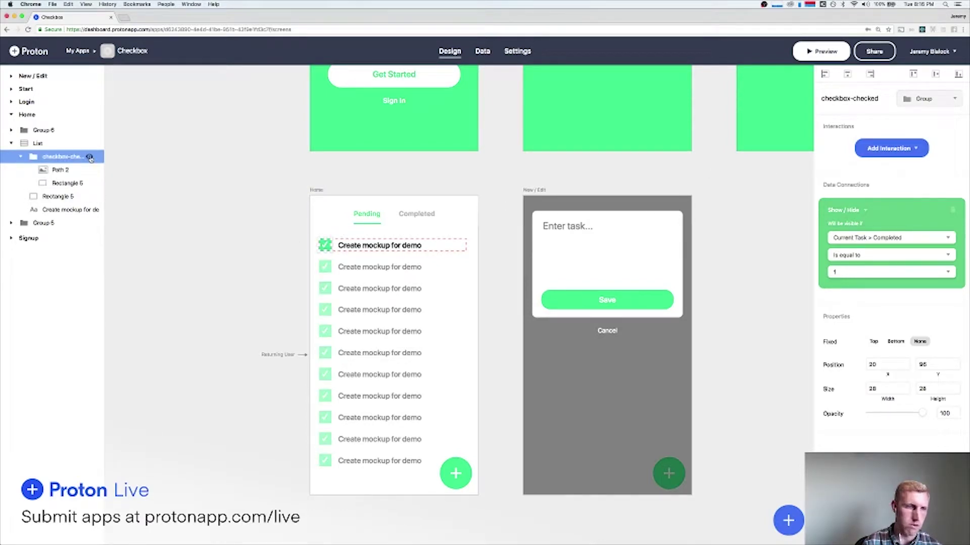
pyautogui.click(53, 197)
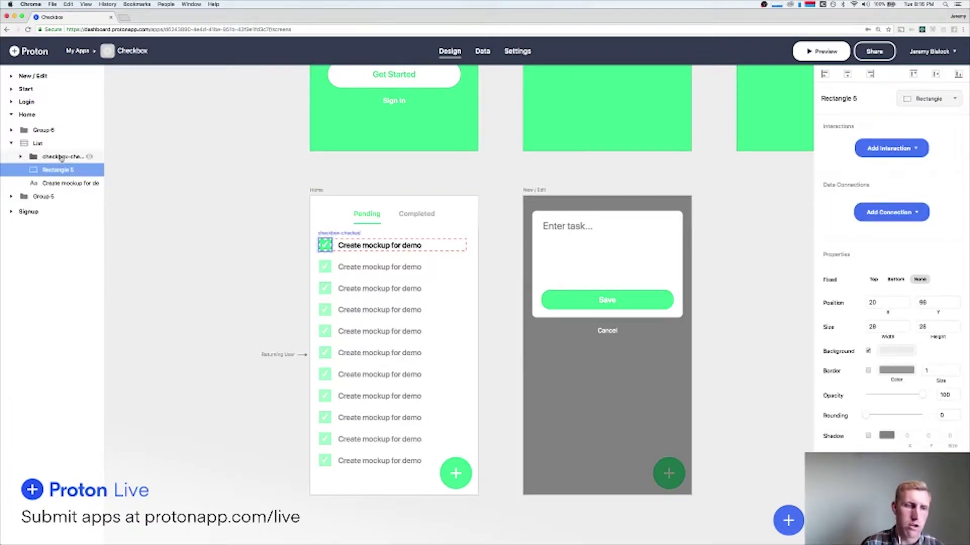
pyautogui.click(89, 157)
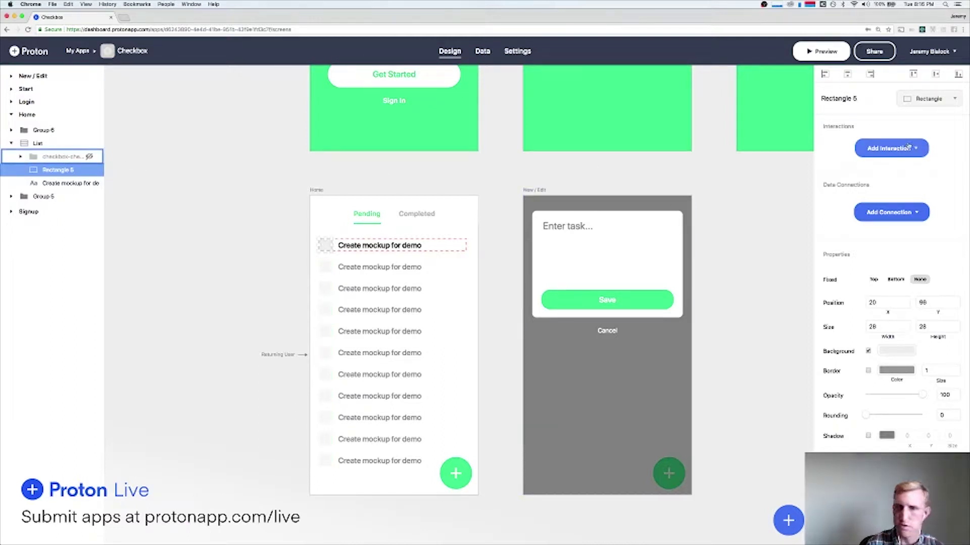
# Give Rectangle 5 an Update Object interaction targeting the current task's Completed field.
pyautogui.click(907, 147)
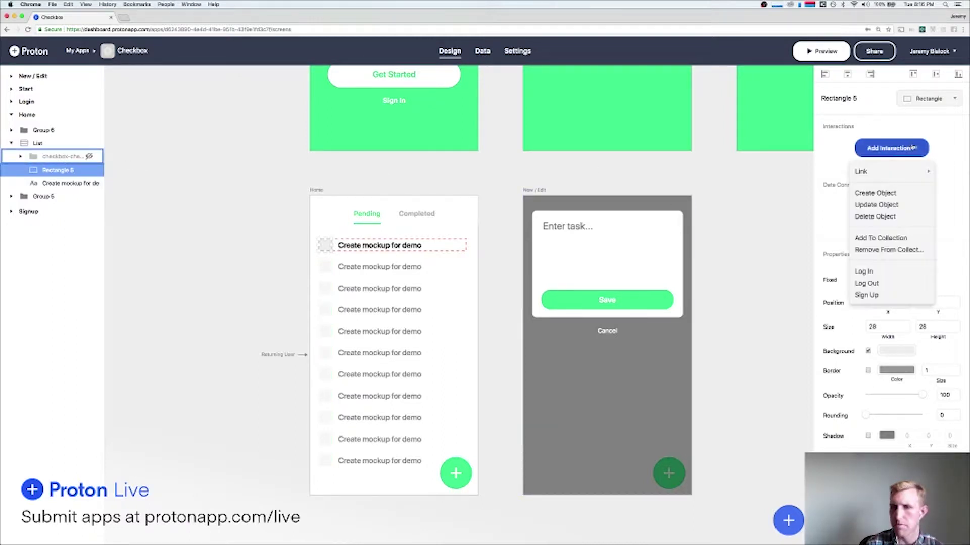
pyautogui.click(883, 204)
pyautogui.click(888, 205)
pyautogui.click(894, 222)
pyautogui.click(859, 239)
pyautogui.click(868, 252)
pyautogui.click(909, 237)
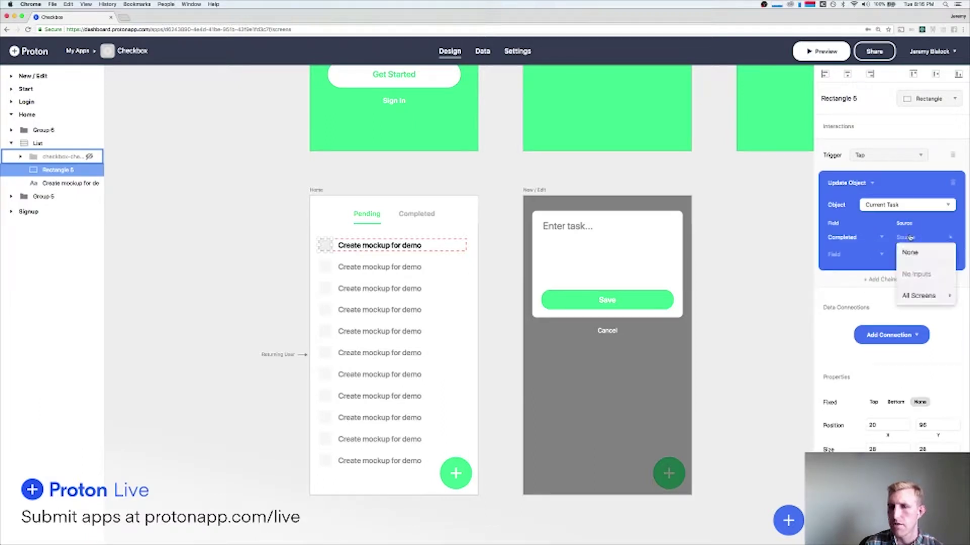
pyautogui.click(910, 252)
pyautogui.click(916, 239)
pyautogui.click(916, 238)
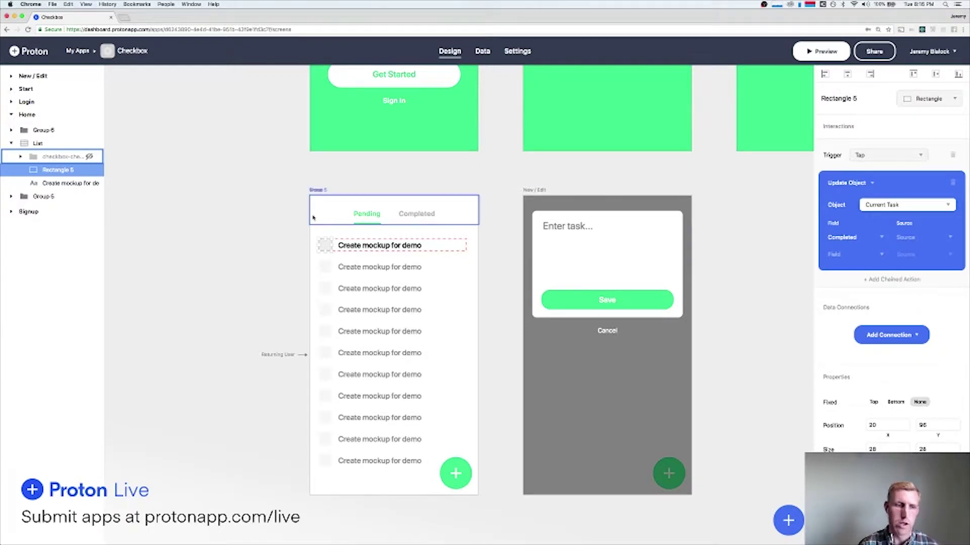
pyautogui.click(786, 517)
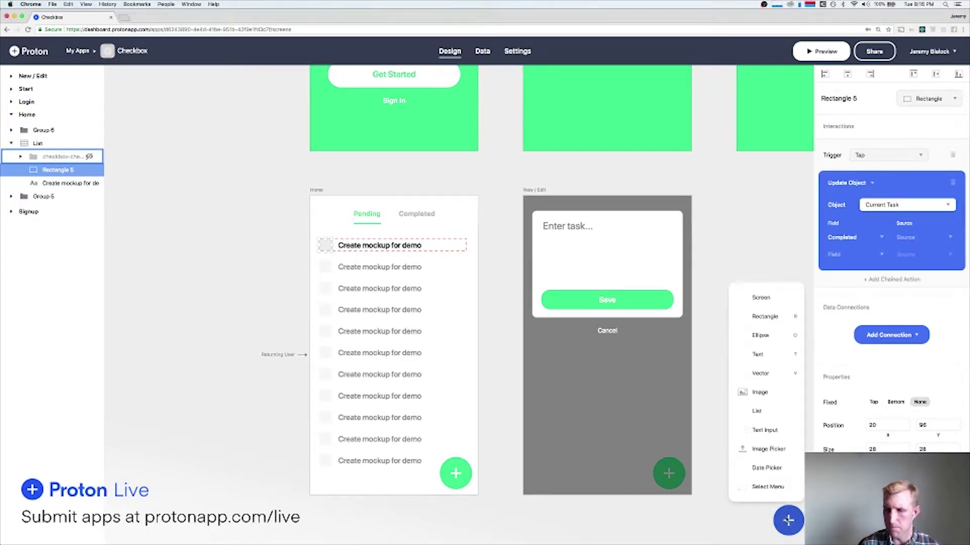
pyautogui.click(763, 429)
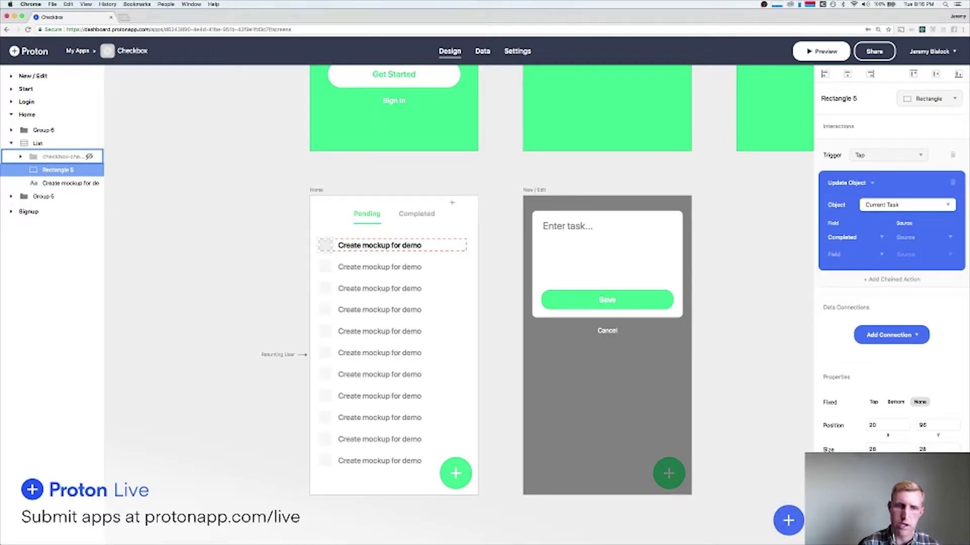
# Draw a text input beside Completed and name its layer Completed=1.
pyautogui.moveTo(446, 203); pyautogui.dragTo(475, 220)
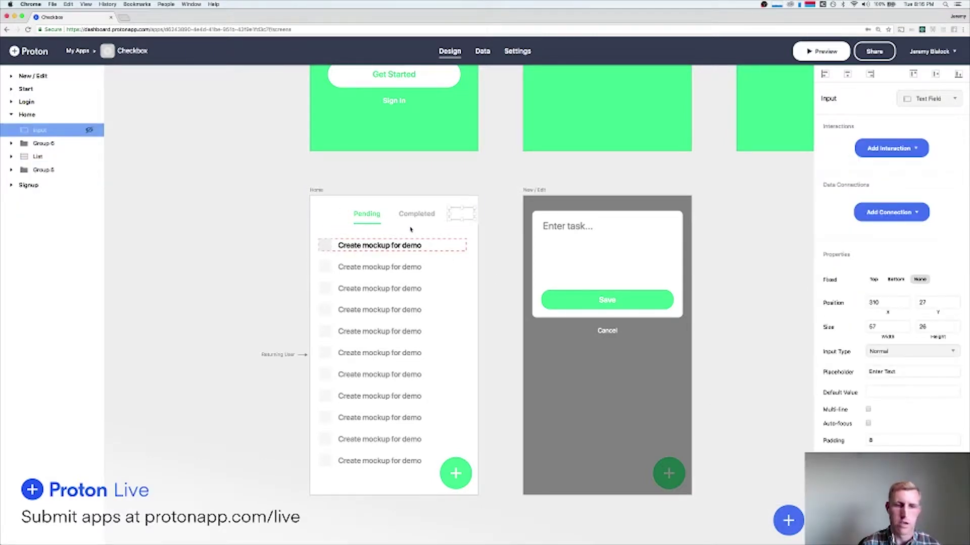
pyautogui.doubleClick(40, 129)
pyautogui.write('Completed=1')
pyautogui.press('Return')
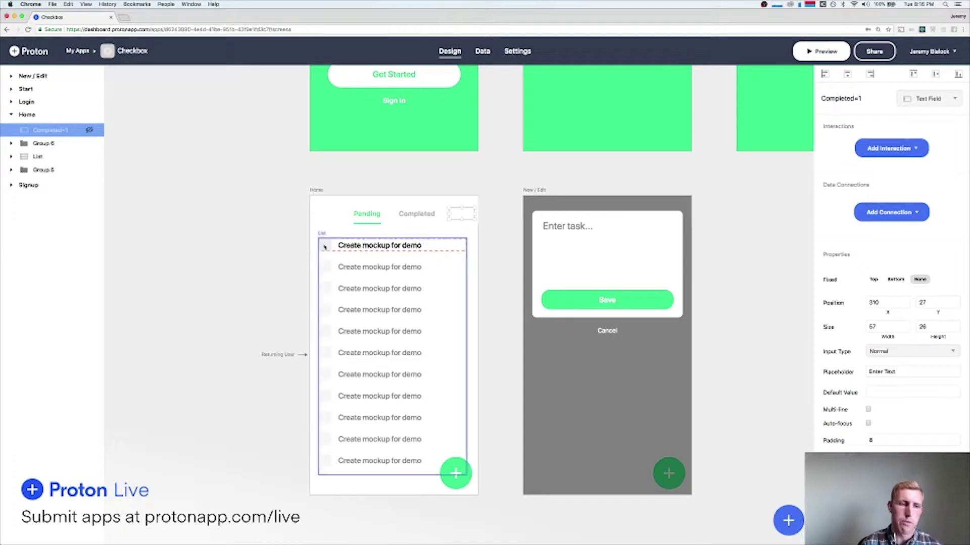
# Use Completed=1 as Rectangle 5's update source with default value 1, then preview.
pyautogui.doubleClick(324, 246)
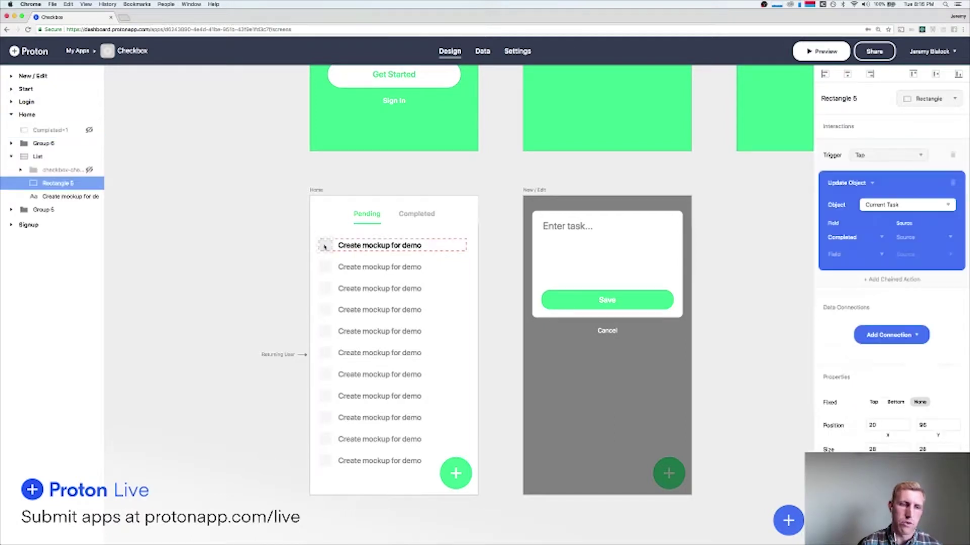
pyautogui.click(915, 238)
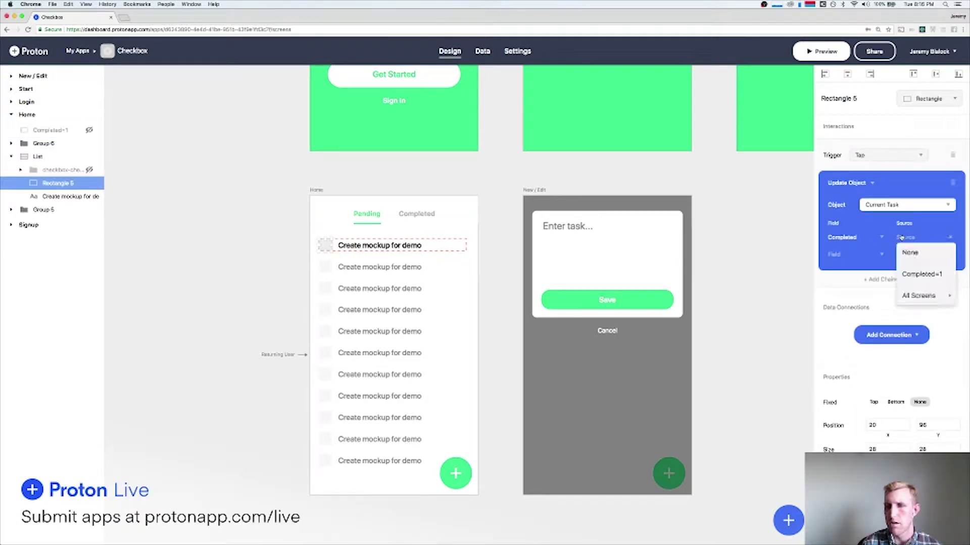
pyautogui.click(924, 278)
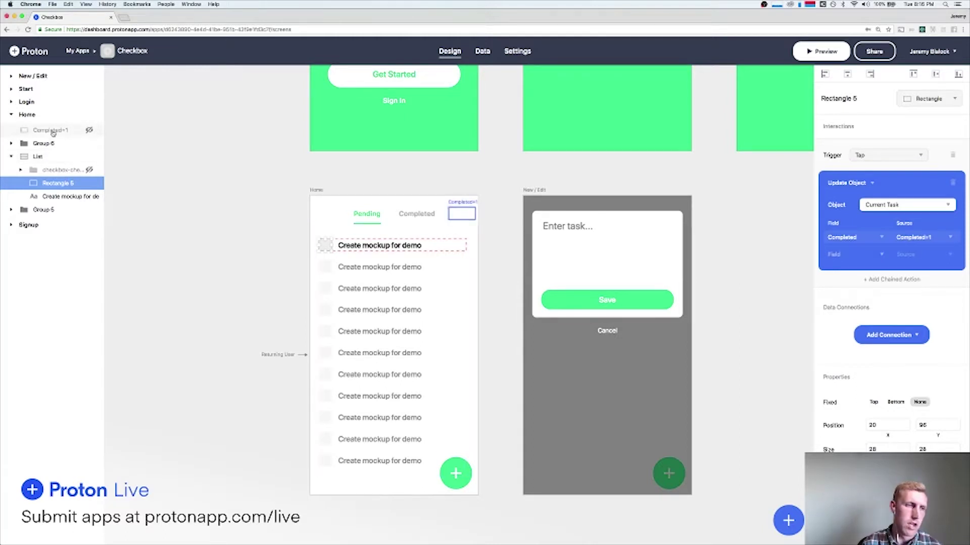
pyautogui.click(462, 213)
pyautogui.click(870, 392)
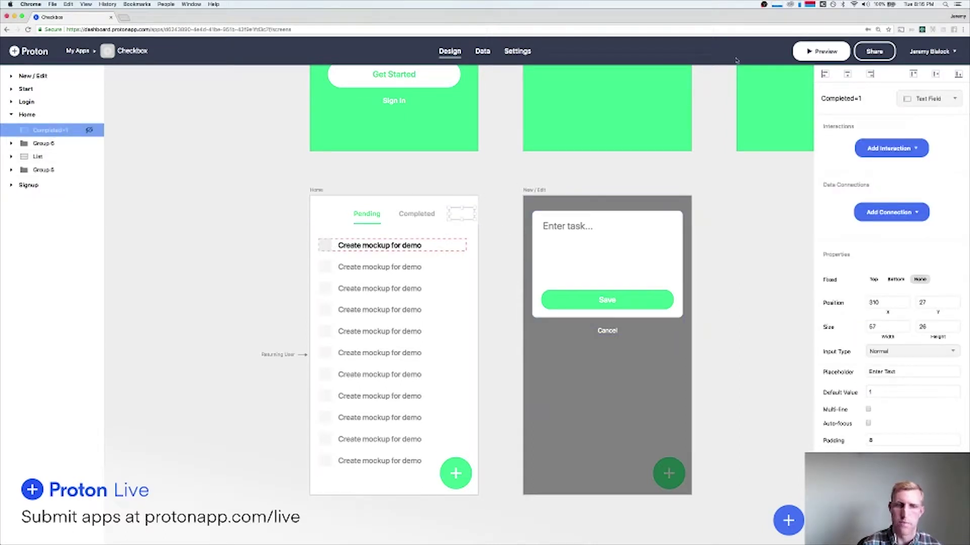
pyautogui.click(821, 51)
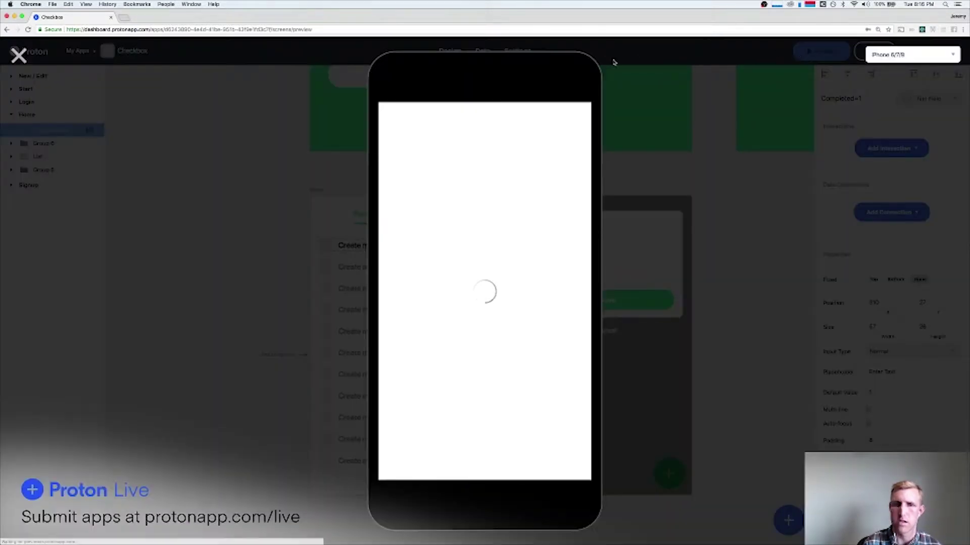
# Unhide the checkmark group and tick the 'Take out the trash' checkbox in the preview.
pyautogui.click(18, 54)
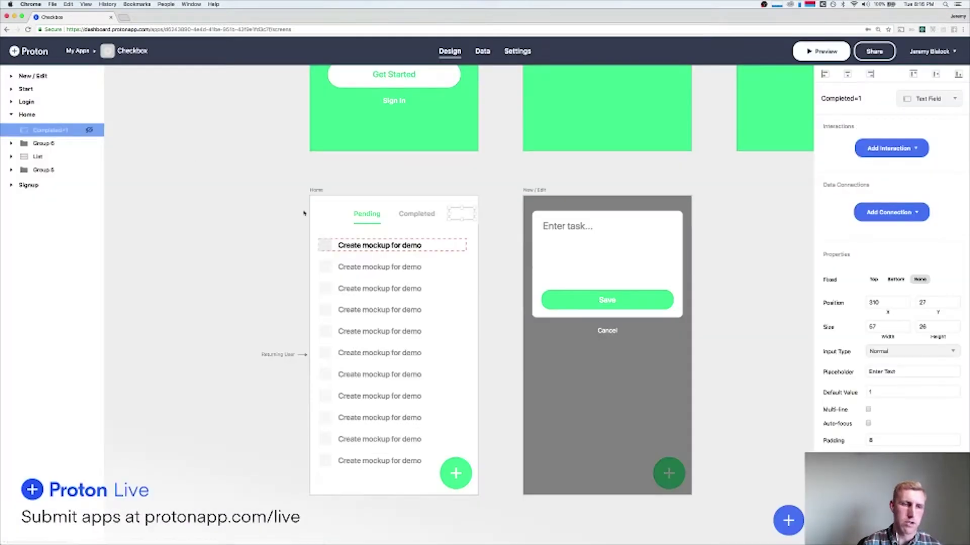
pyautogui.click(330, 244)
pyautogui.click(89, 170)
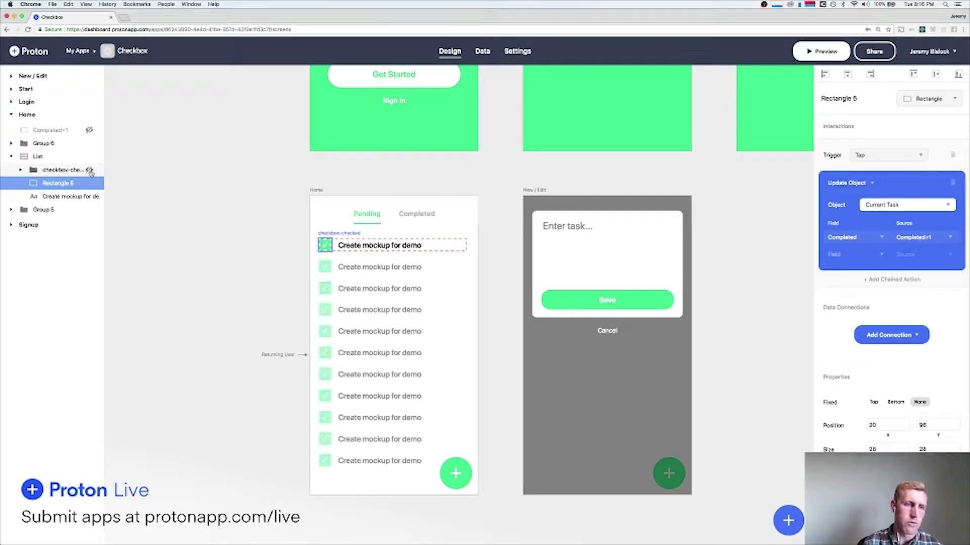
pyautogui.click(820, 51)
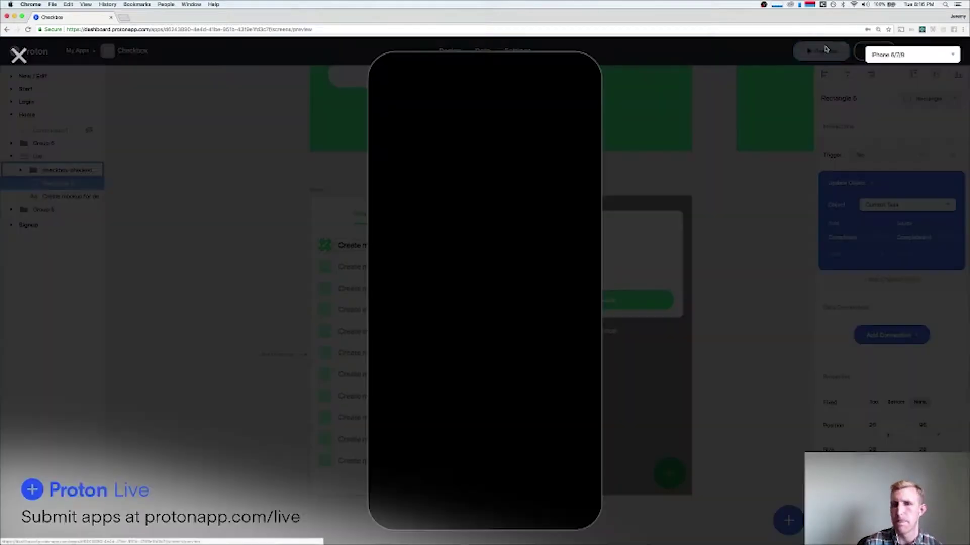
pyautogui.click(19, 54)
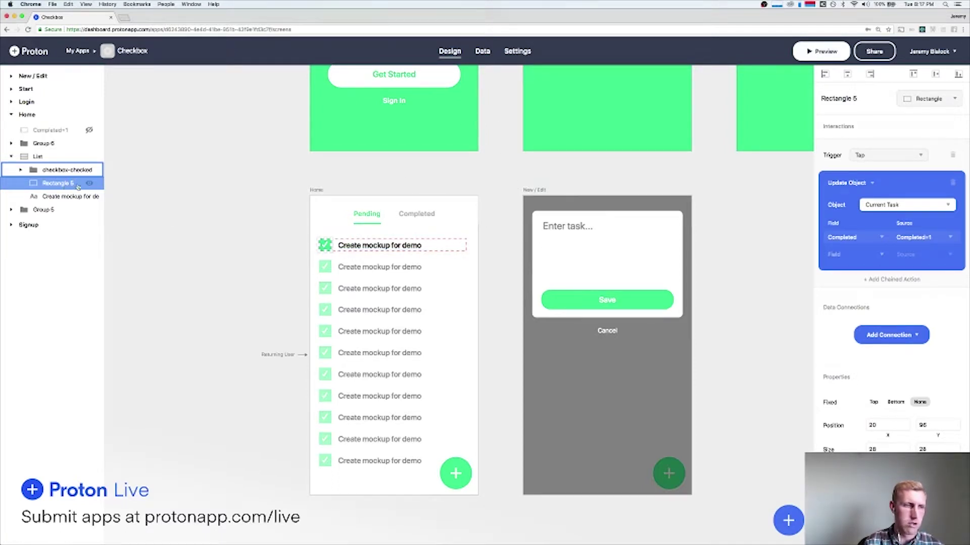
pyautogui.click(820, 51)
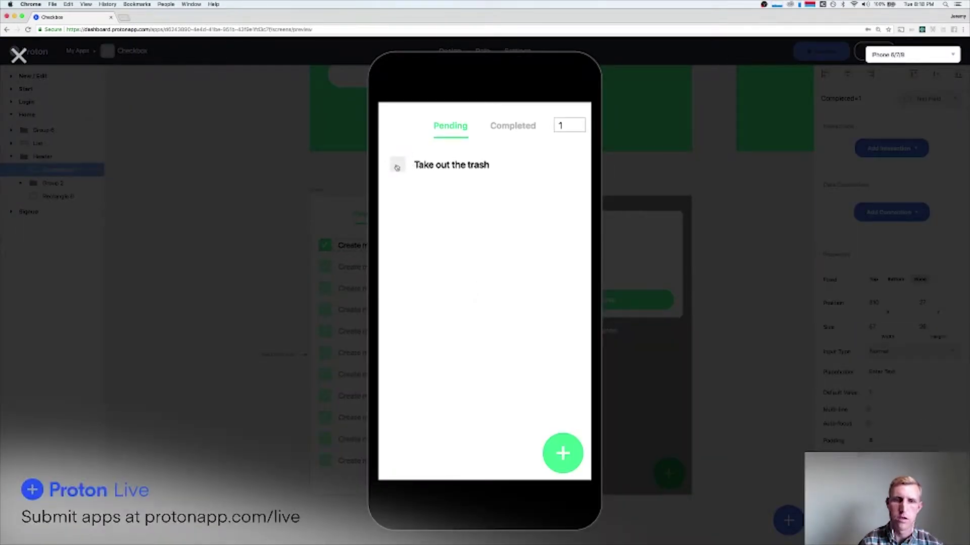
pyautogui.click(397, 166)
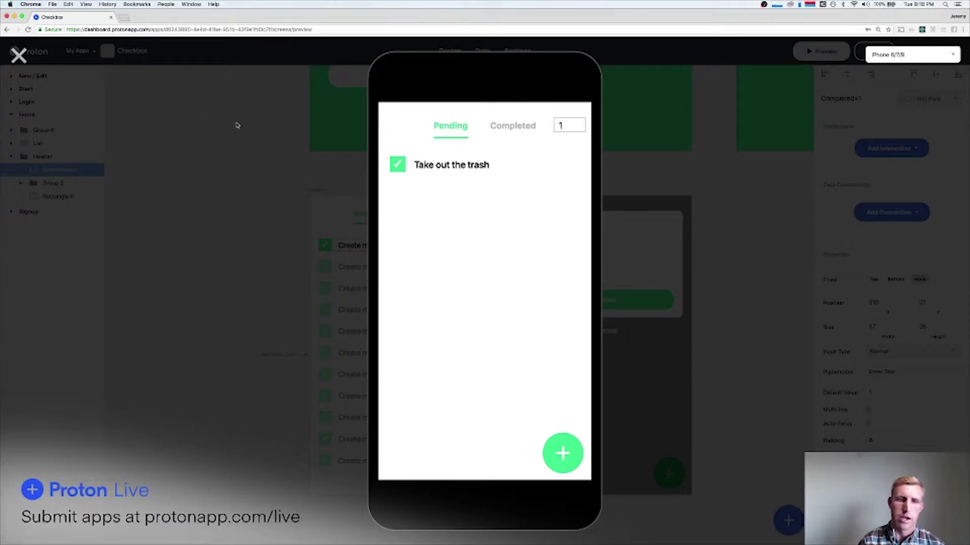
pyautogui.click(19, 54)
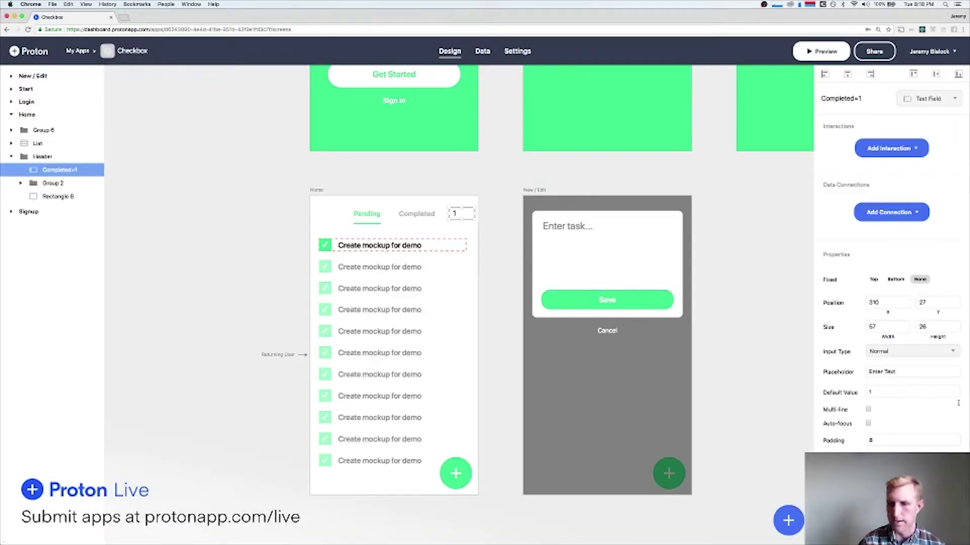
# Move the Completed=1 field out of Header directly under Home, then open the Tasks table.
pyautogui.scroll(-3, 958, 403)
pyautogui.moveTo(51, 170)
pyautogui.mouseDown()
pyautogui.moveTo(50, 153)
pyautogui.moveTo(34, 162)
pyautogui.moveTo(48, 171)
pyautogui.mouseUp()
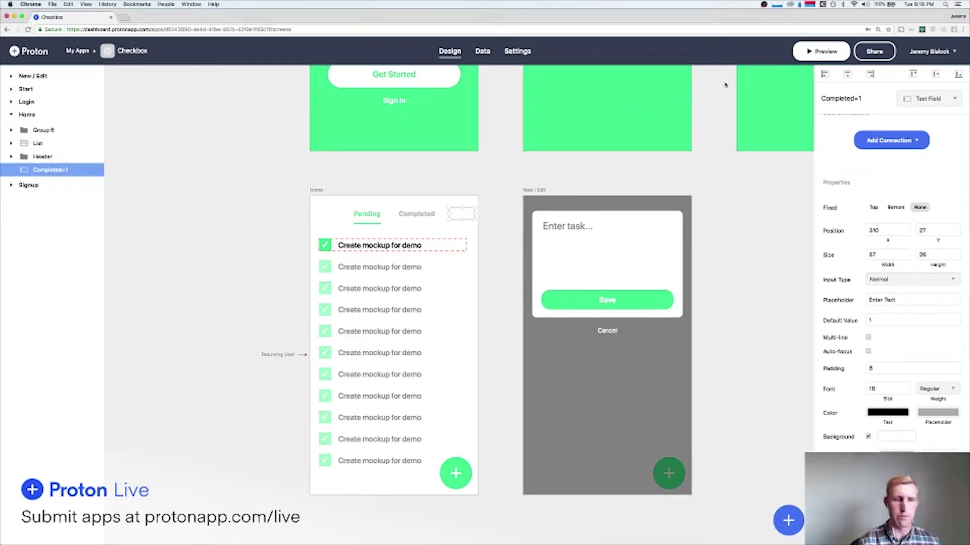
pyautogui.click(821, 56)
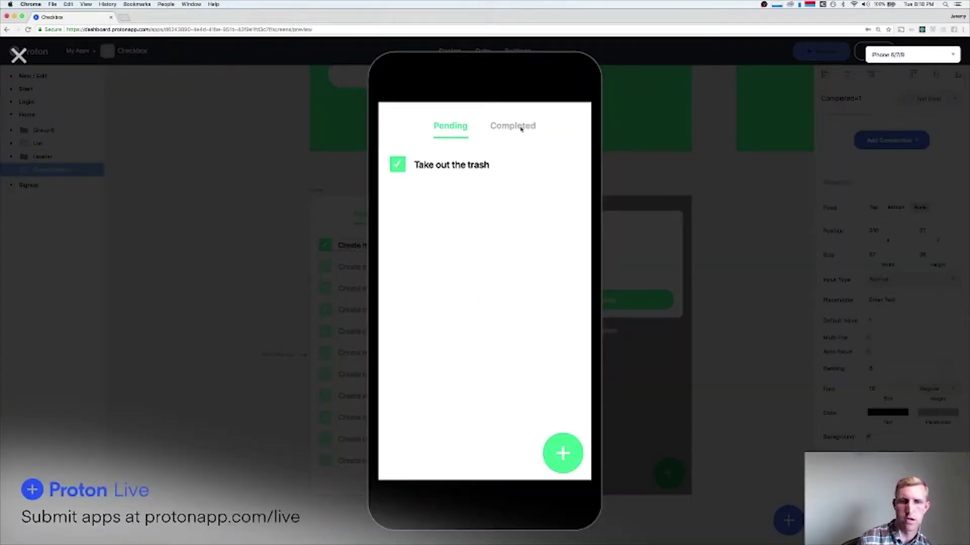
pyautogui.click(18, 54)
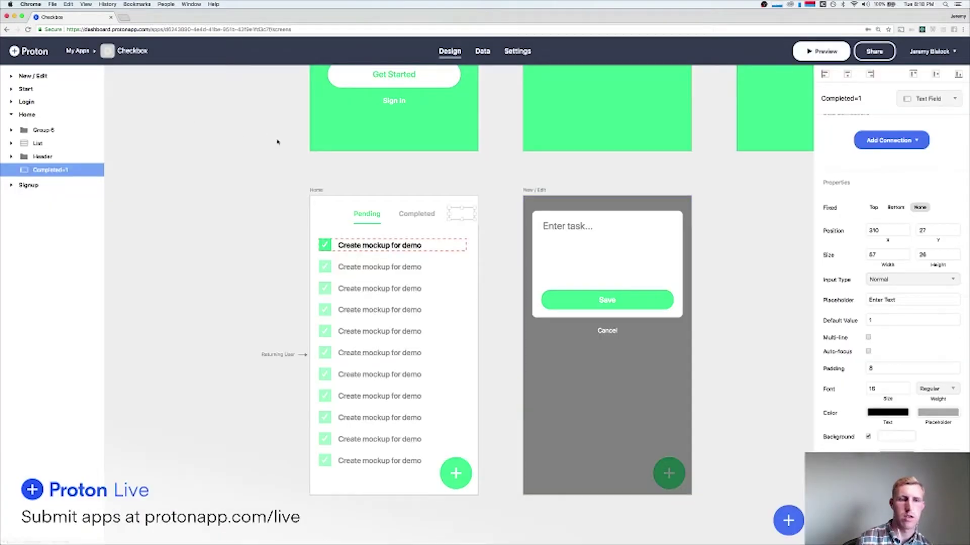
pyautogui.click(328, 246)
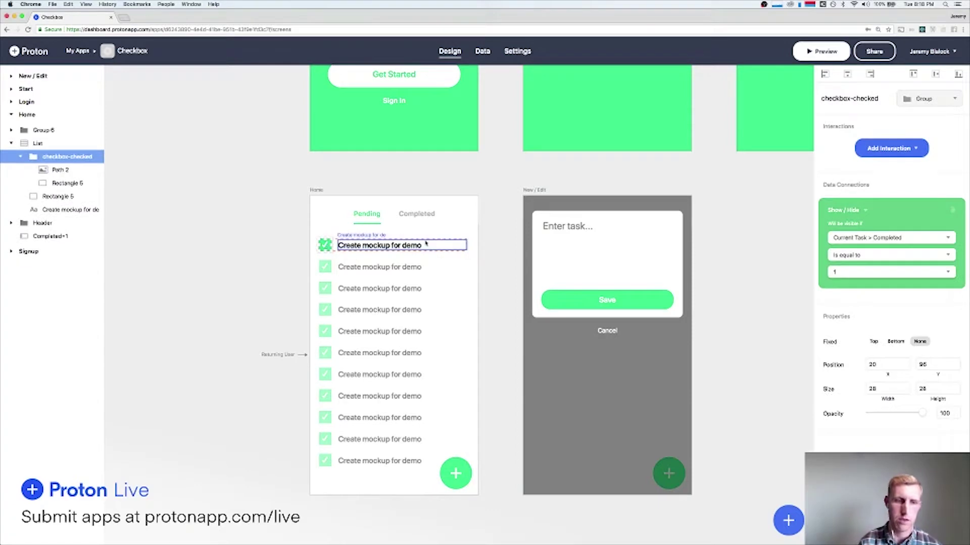
pyautogui.click(483, 51)
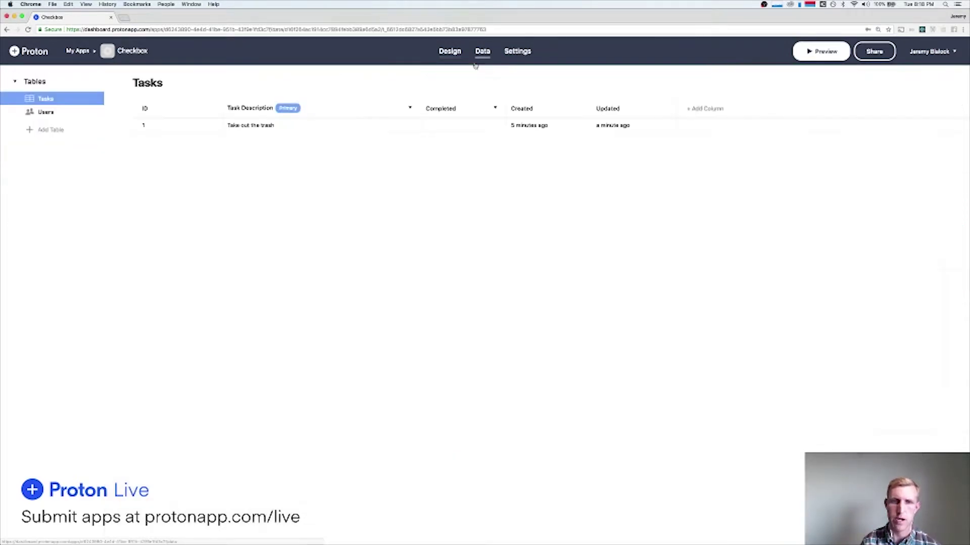
# Clear the 'Take out the trash' record's Completed value and save it.
pyautogui.click(320, 125)
pyautogui.click(480, 277)
pyautogui.press('BackSpace')
pyautogui.click(564, 335)
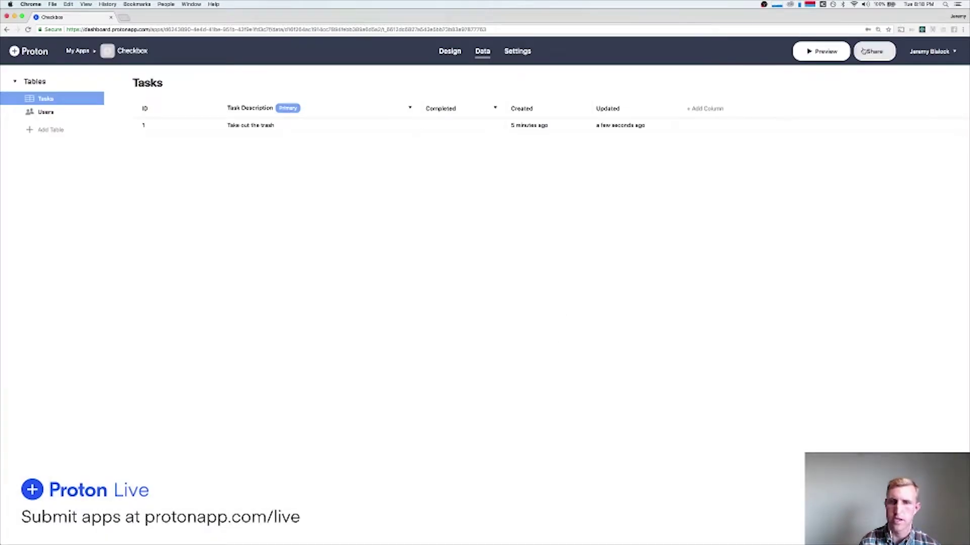
# Tick the trash task in the preview and confirm Tasks now records Completed as 1.
pyautogui.click(832, 51)
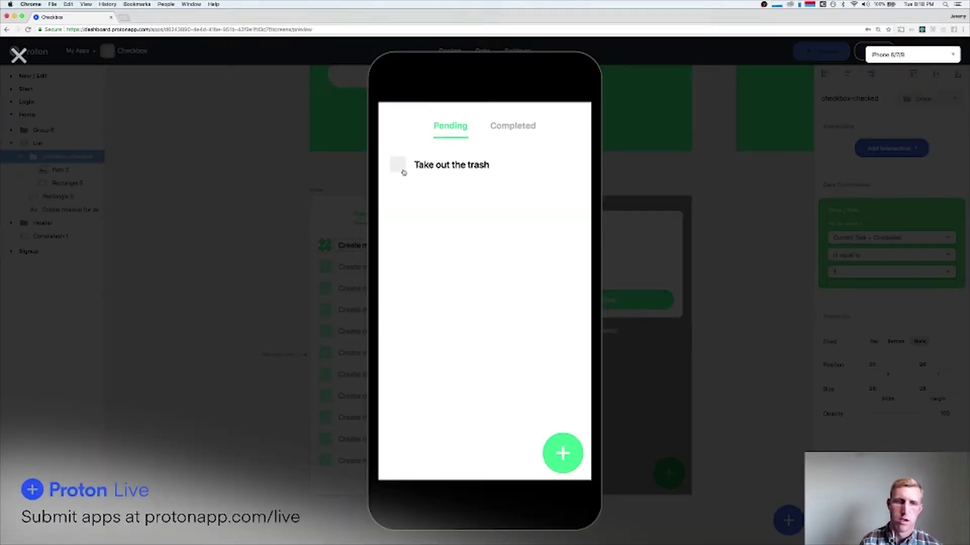
pyautogui.click(397, 165)
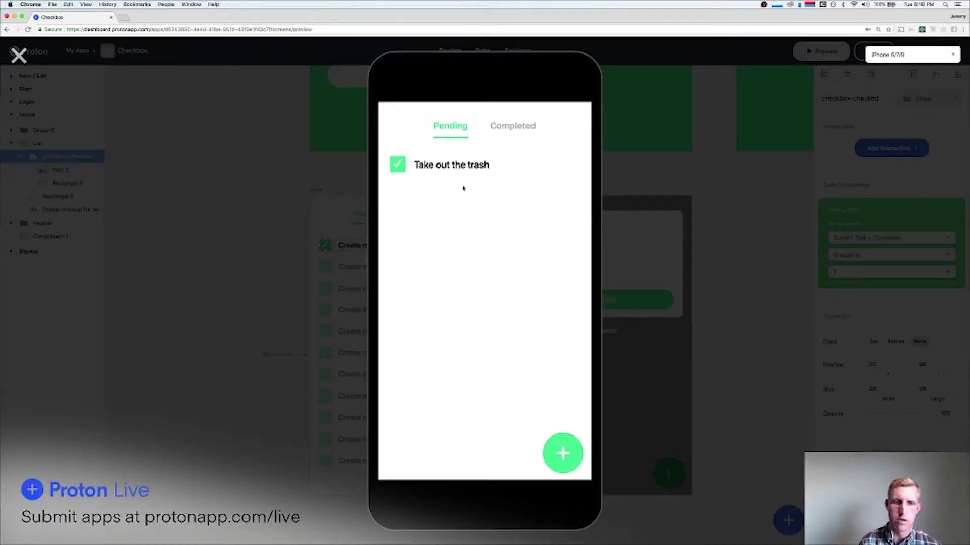
pyautogui.click(19, 54)
pyautogui.click(483, 53)
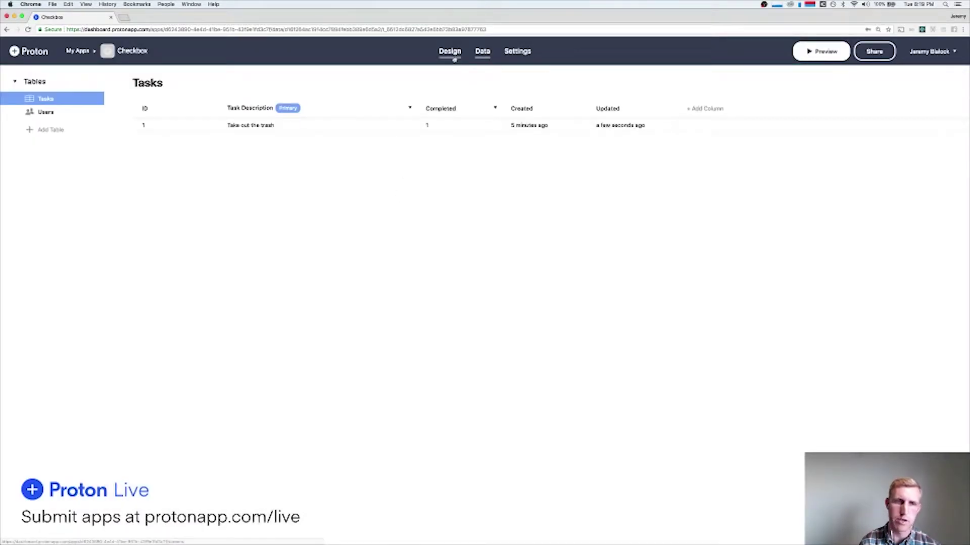
pyautogui.click(448, 52)
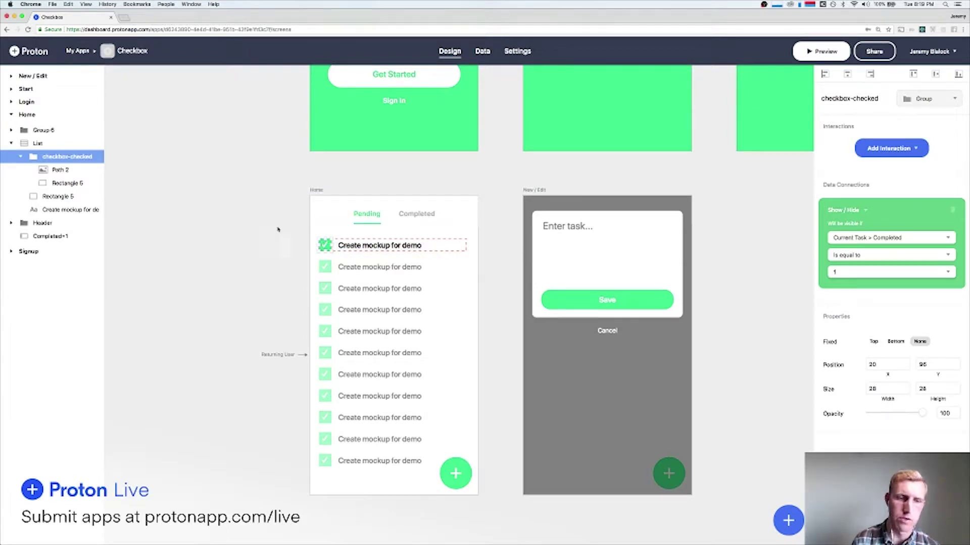
# Select the first row's checked-checkbox group and look over its interaction actions.
pyautogui.click(252, 241)
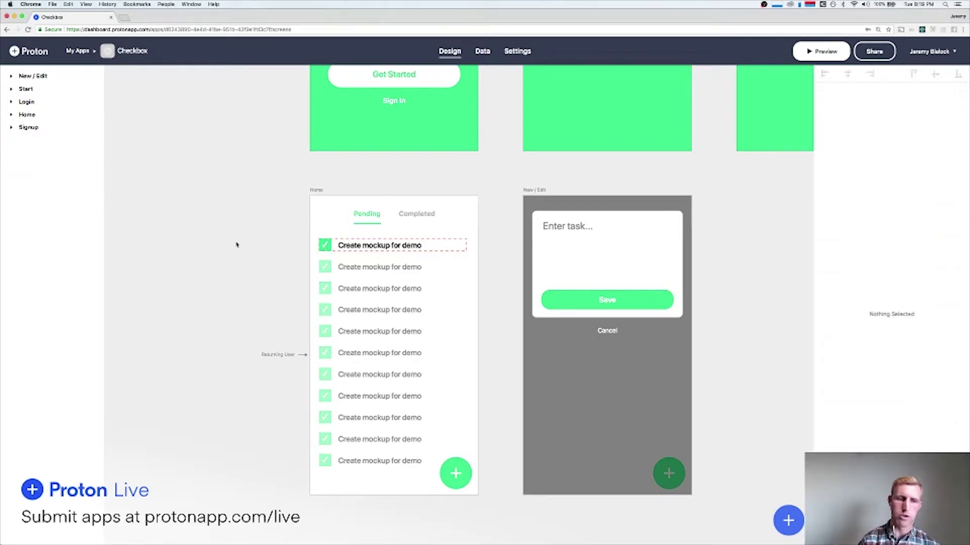
pyautogui.click(327, 244)
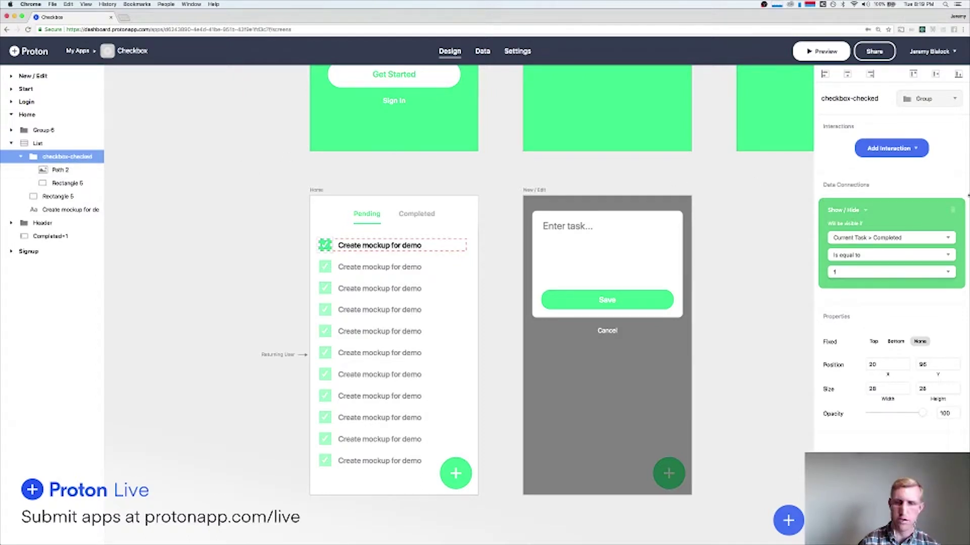
pyautogui.click(889, 150)
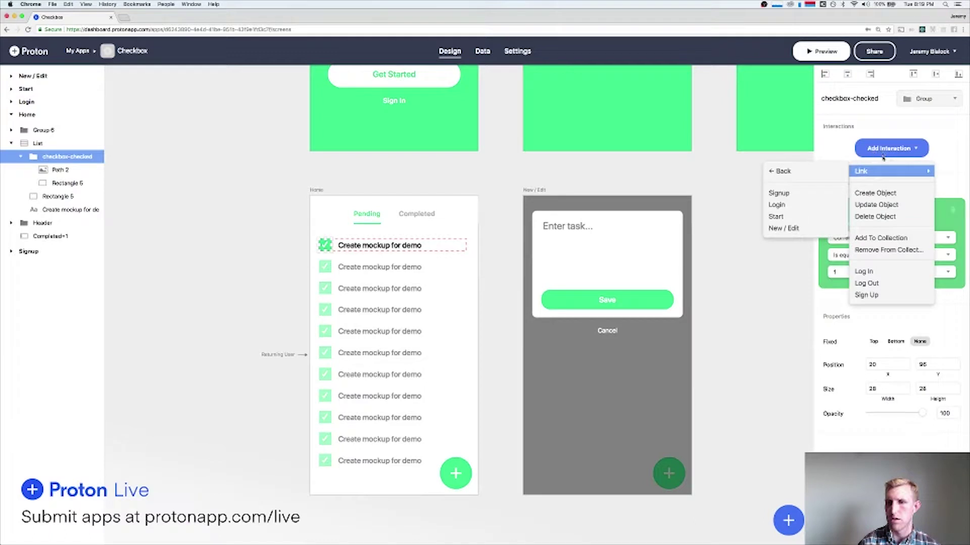
pyautogui.click(883, 152)
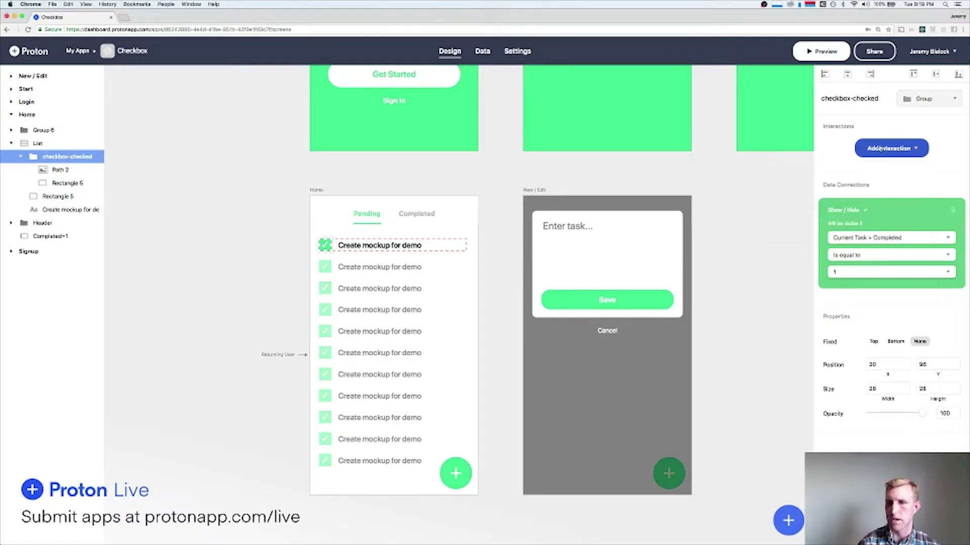
# Duplicate Completed=1 below Header, clear its default value, and rename it Completed="".
pyautogui.click(47, 237)
pyautogui.press('super+c')
pyautogui.press('super+v')
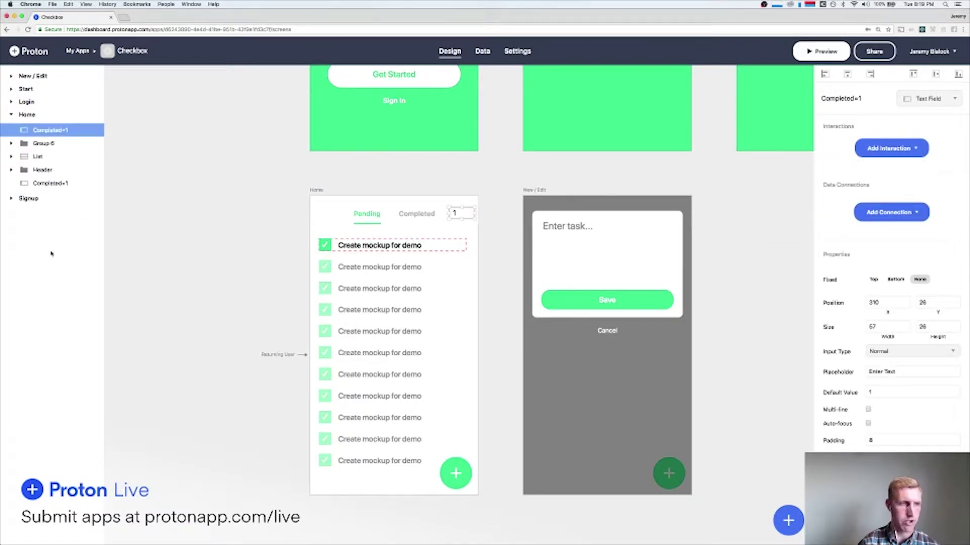
pyautogui.moveTo(53, 132); pyautogui.dragTo(55, 175)
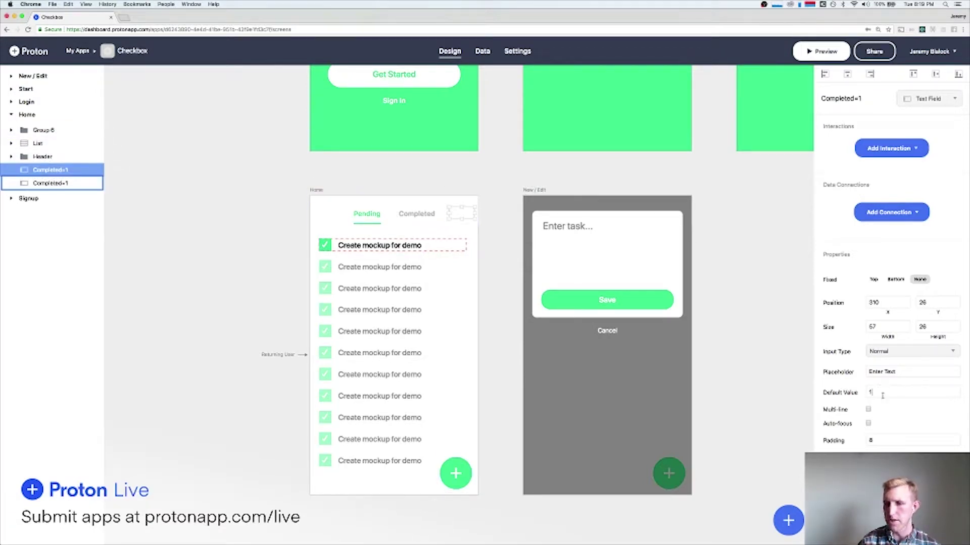
pyautogui.press('BackSpace')
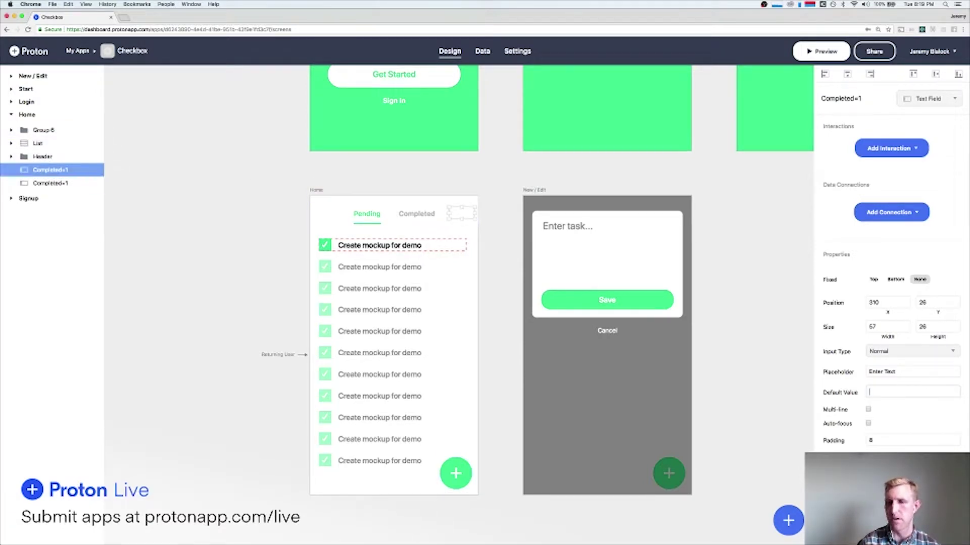
pyautogui.doubleClick(49, 171)
pyautogui.press('Right')
pyautogui.press('Return')
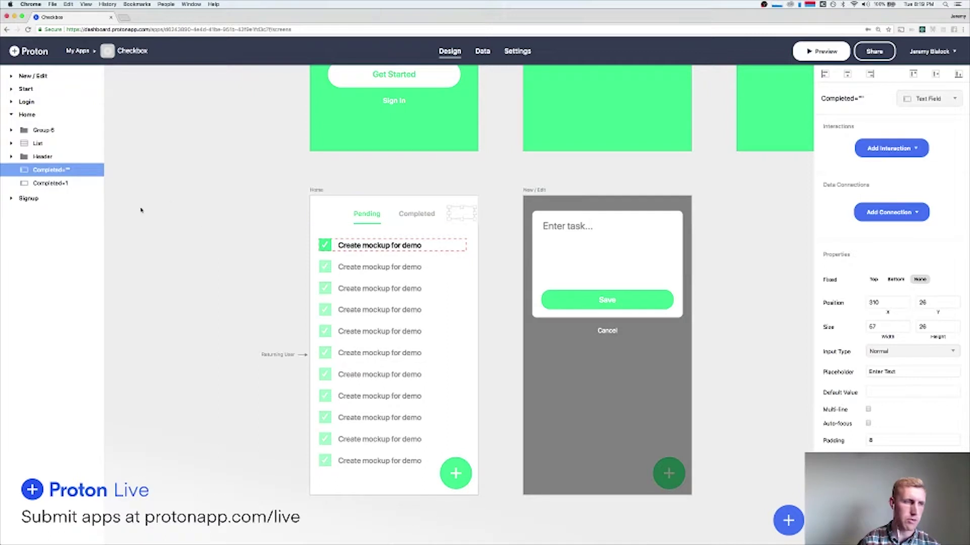
# Make tapping the checked checkbox group update Current Task's Completed field from the Completed="" value.
pyautogui.click(366, 261)
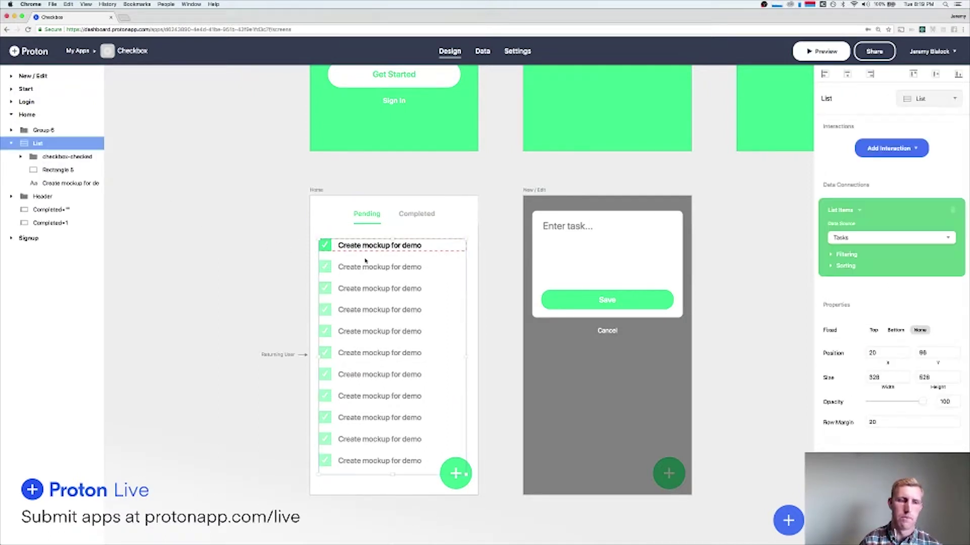
pyautogui.click(323, 245)
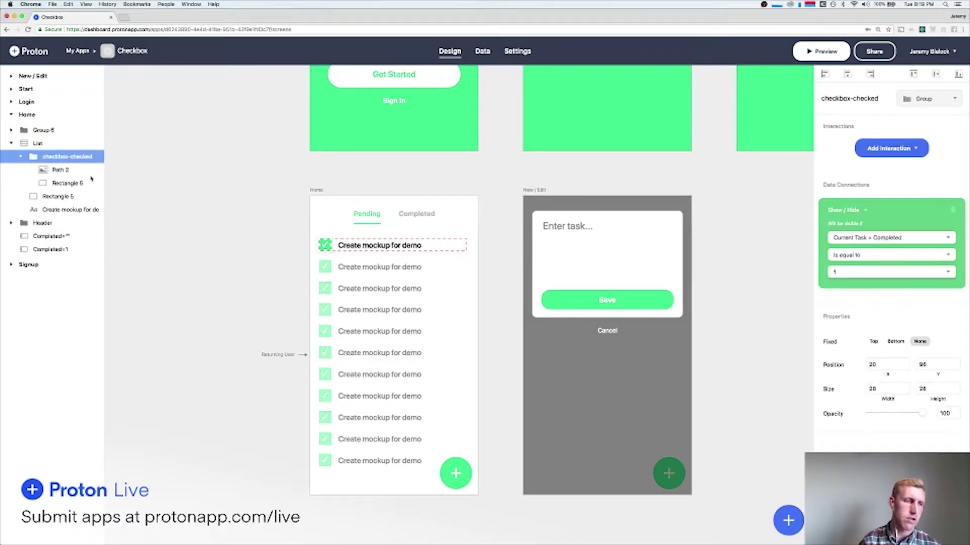
pyautogui.click(904, 149)
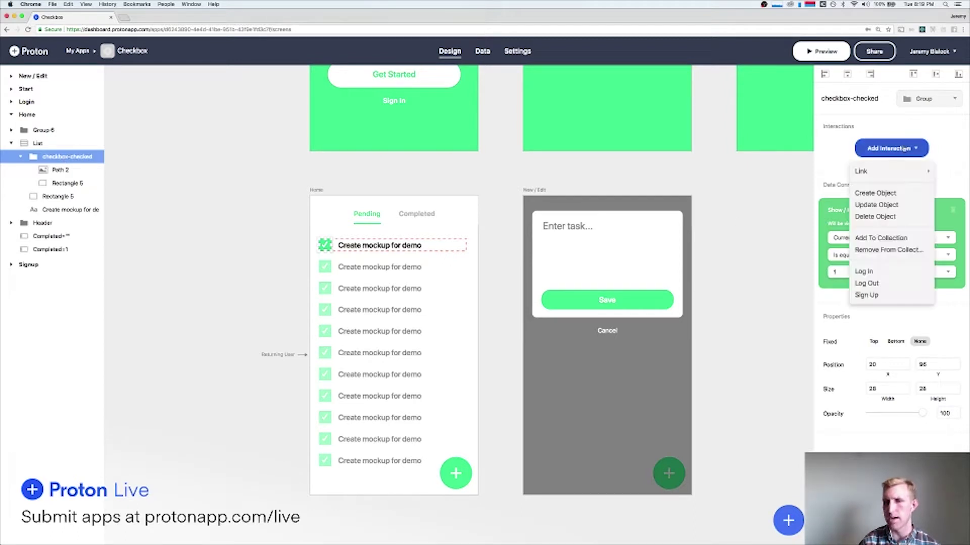
pyautogui.click(891, 203)
pyautogui.click(851, 183)
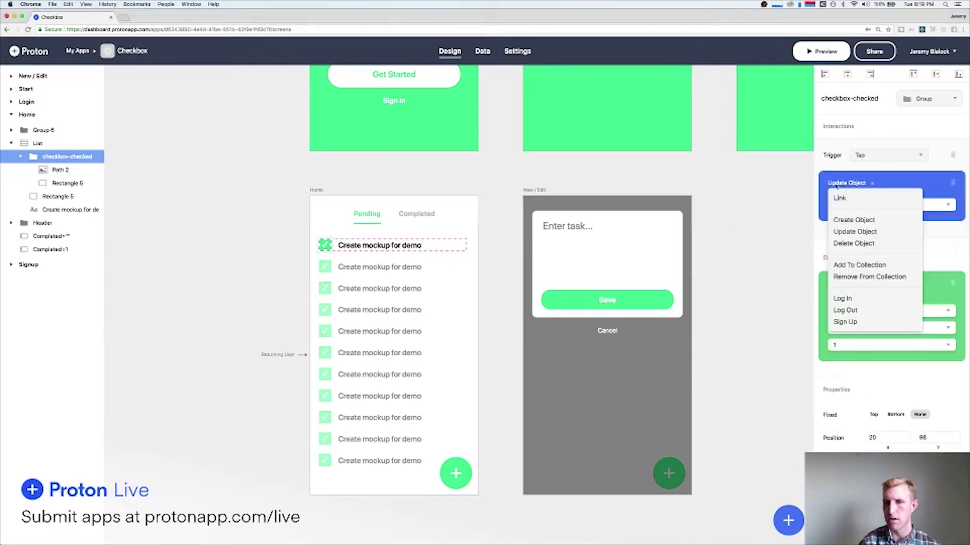
pyautogui.click(847, 182)
pyautogui.click(887, 205)
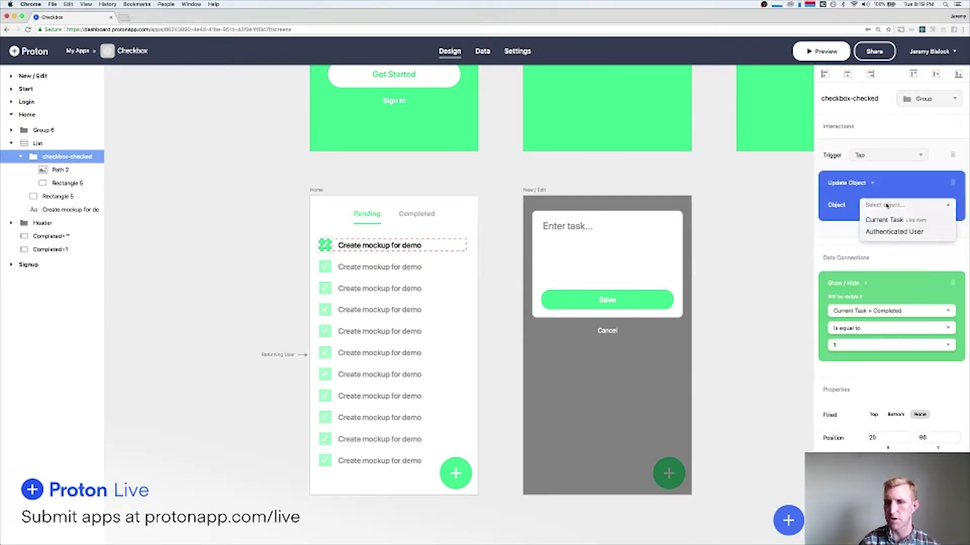
pyautogui.click(891, 221)
pyautogui.click(851, 238)
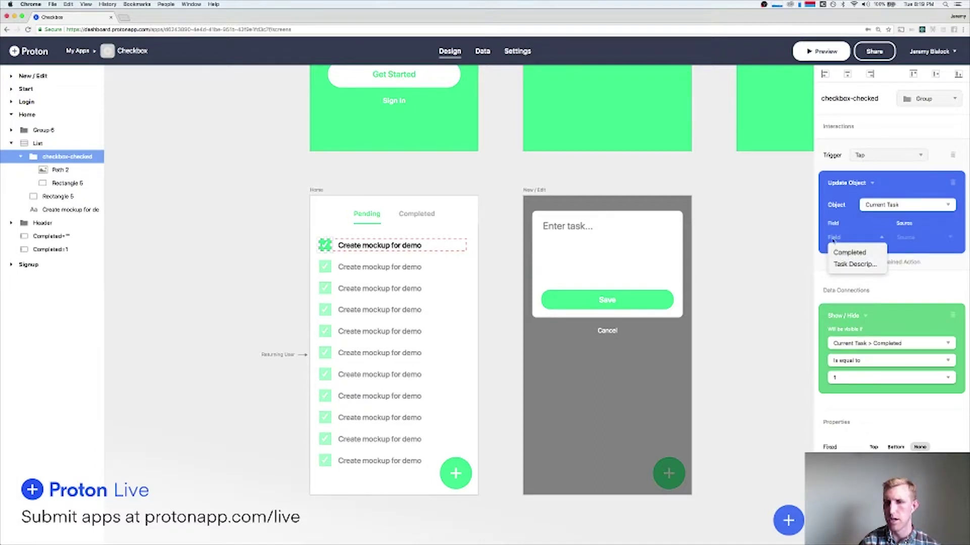
pyautogui.click(852, 252)
pyautogui.click(910, 236)
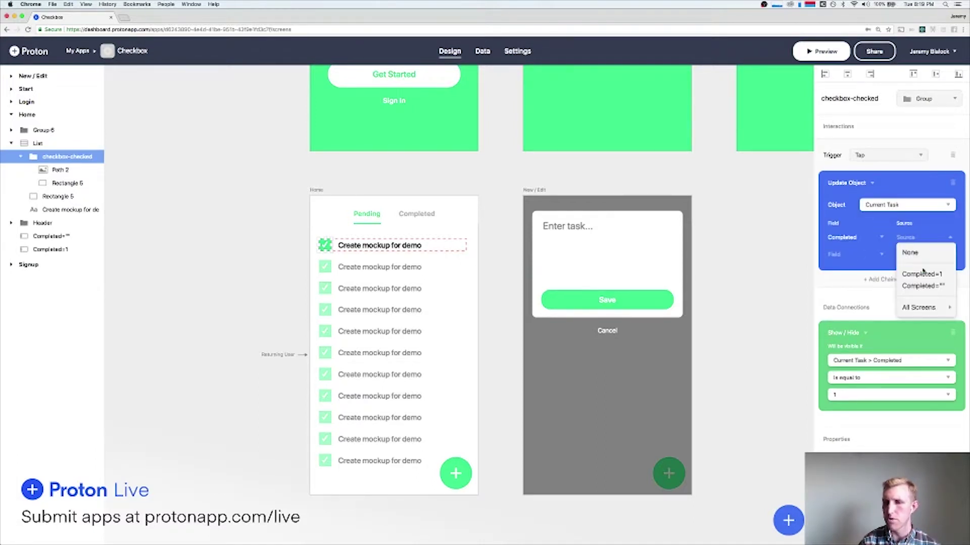
pyautogui.click(909, 275)
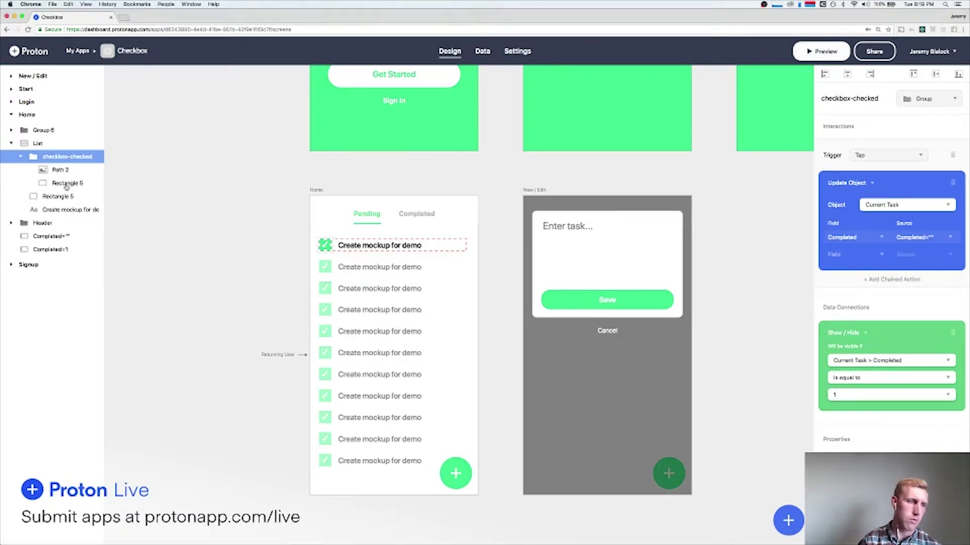
# Preview the app and untick the Take out the trash task.
pyautogui.click(819, 53)
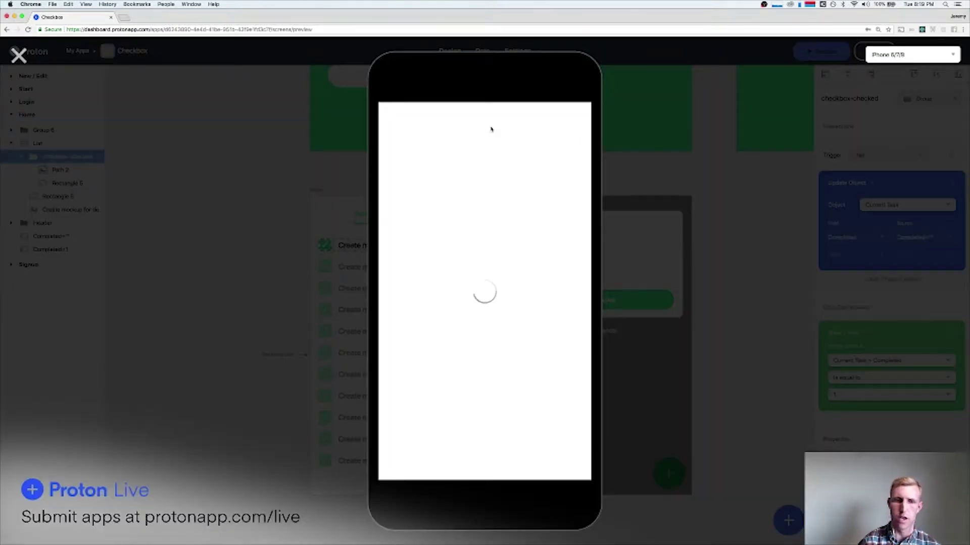
pyautogui.click(399, 165)
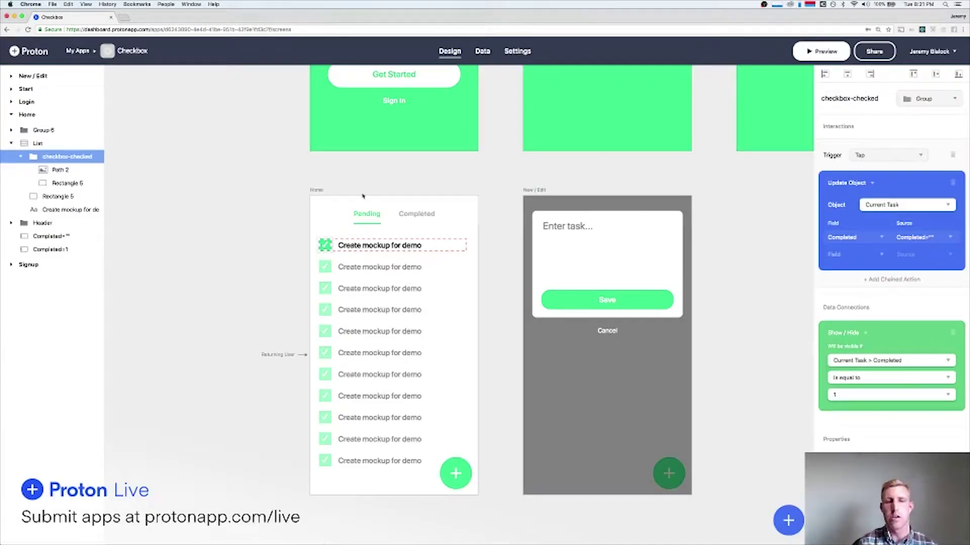
pyautogui.scroll(-2, 233, 197)
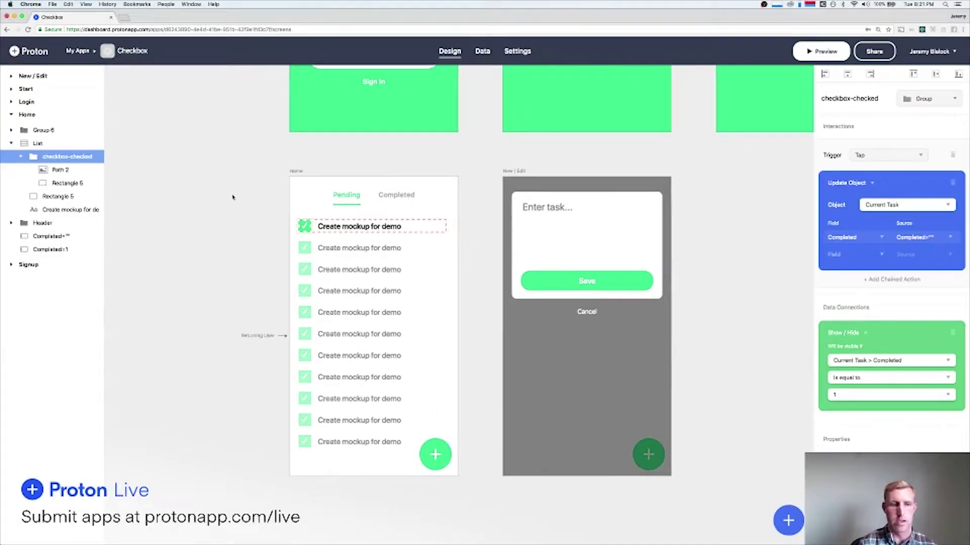
# Select the Enter task... text on the New / Edit screen.
pyautogui.click(236, 197)
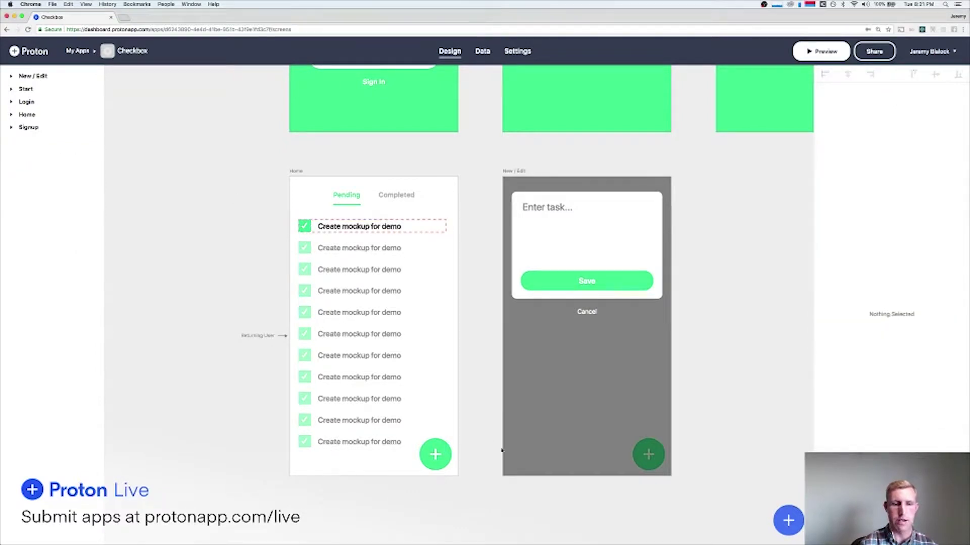
pyautogui.click(435, 454)
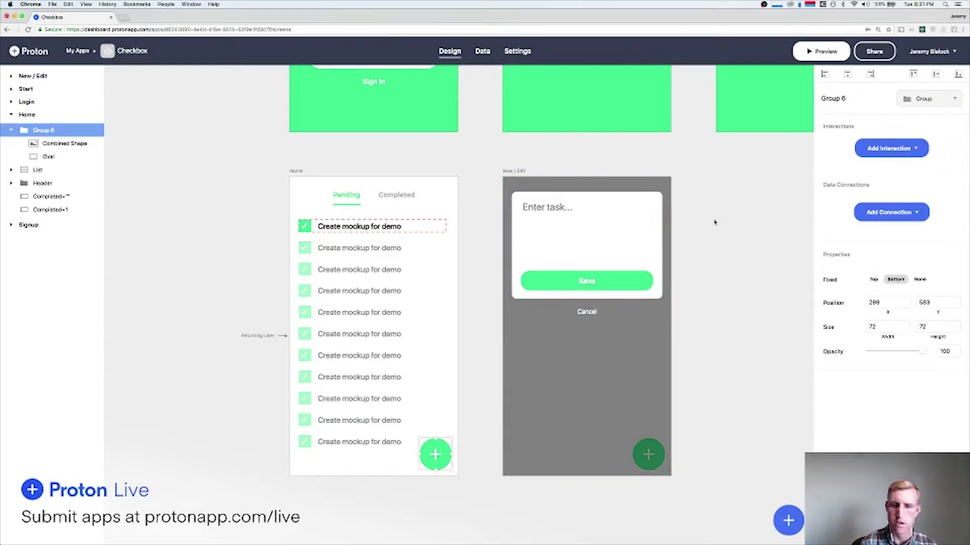
pyautogui.scroll(-3, 443, 243)
pyautogui.click(450, 245)
pyautogui.click(555, 271)
pyautogui.click(439, 245)
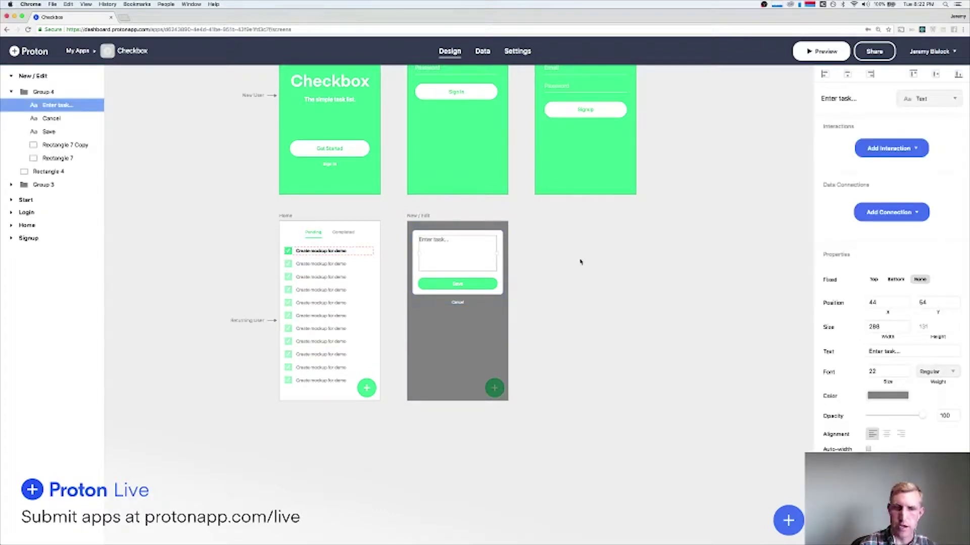
pyautogui.click(562, 257)
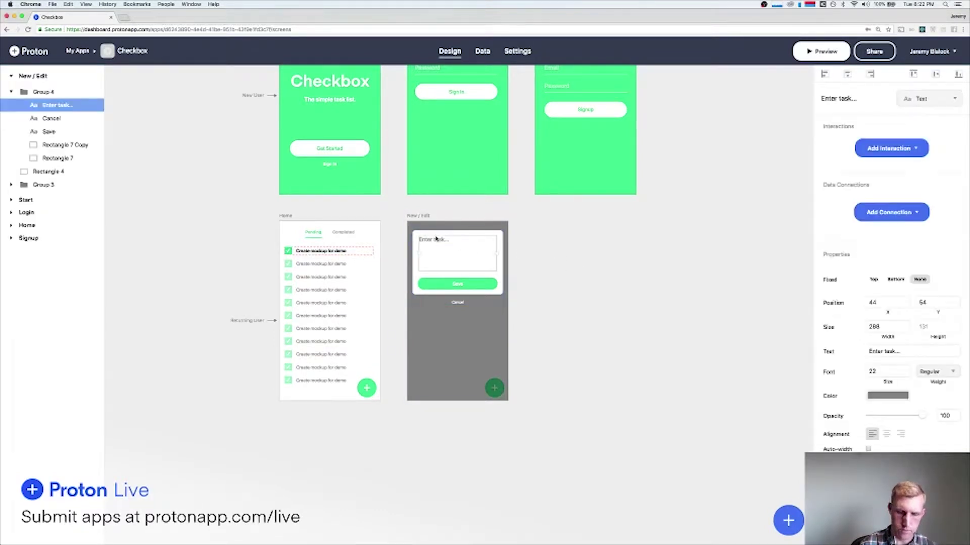
pyautogui.click(556, 234)
pyautogui.click(459, 242)
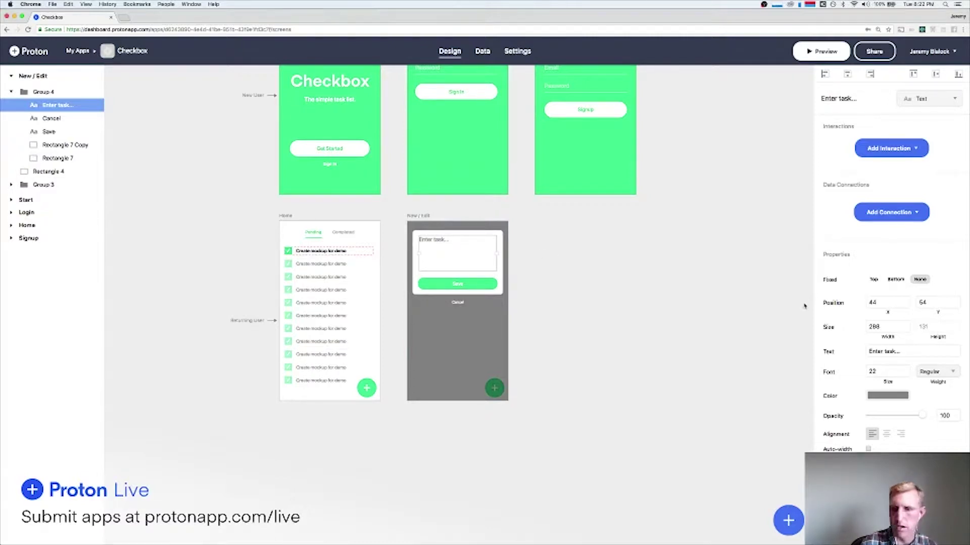
# Change Enter task... from Text to a multi-line Text Field.
pyautogui.click(926, 100)
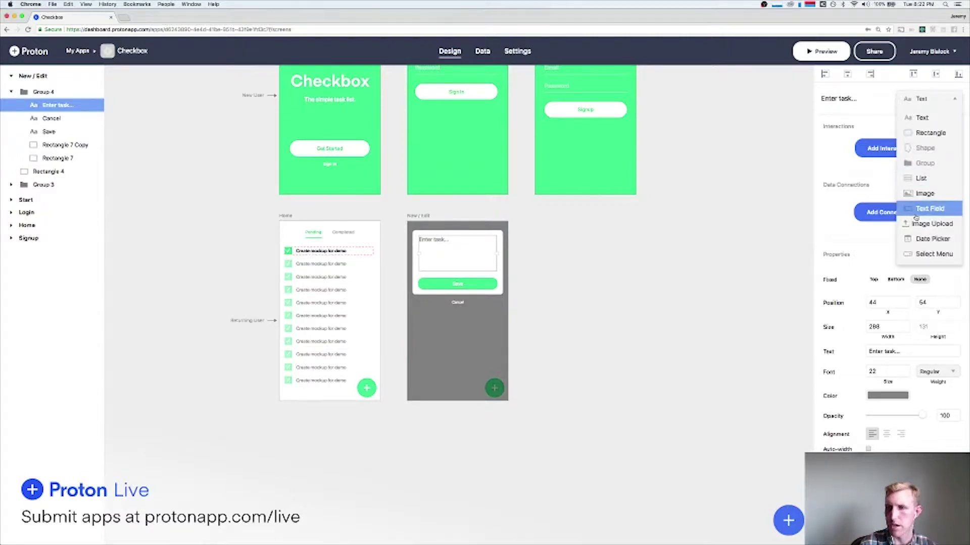
pyautogui.click(930, 209)
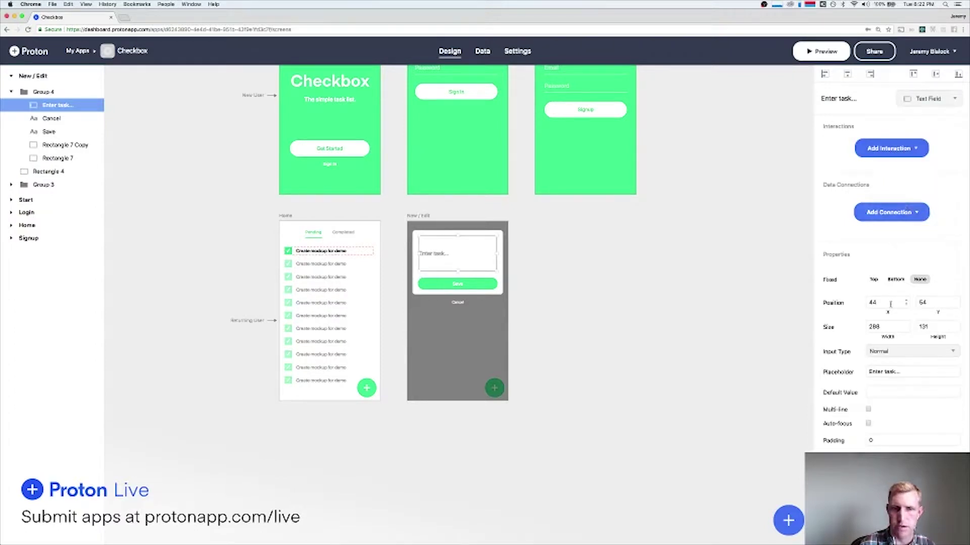
pyautogui.scroll(-2, 891, 283)
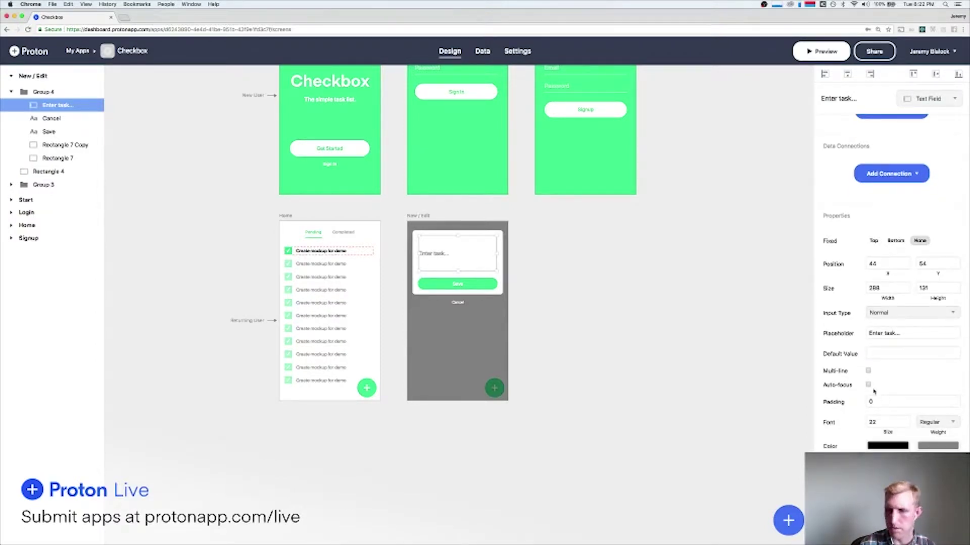
pyautogui.click(868, 370)
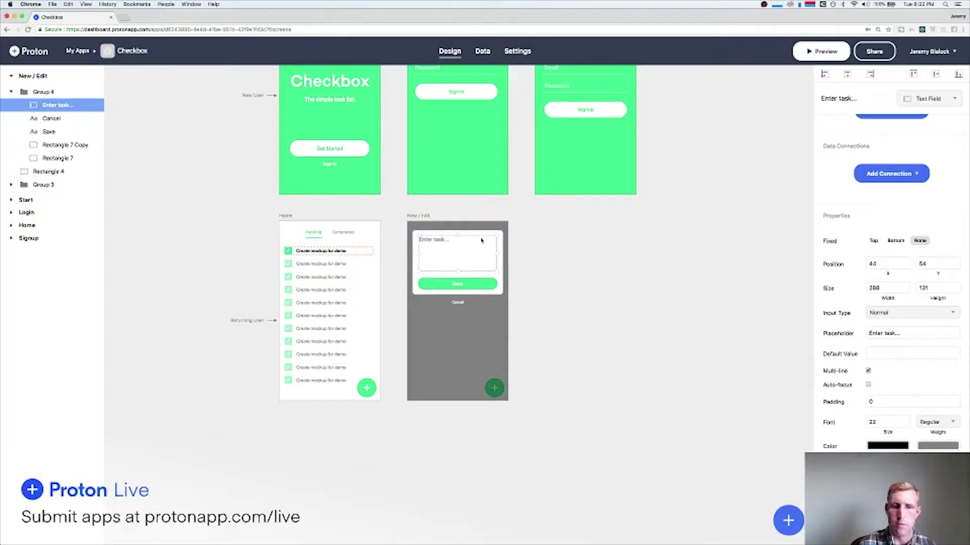
pyautogui.scroll(1, 543, 268)
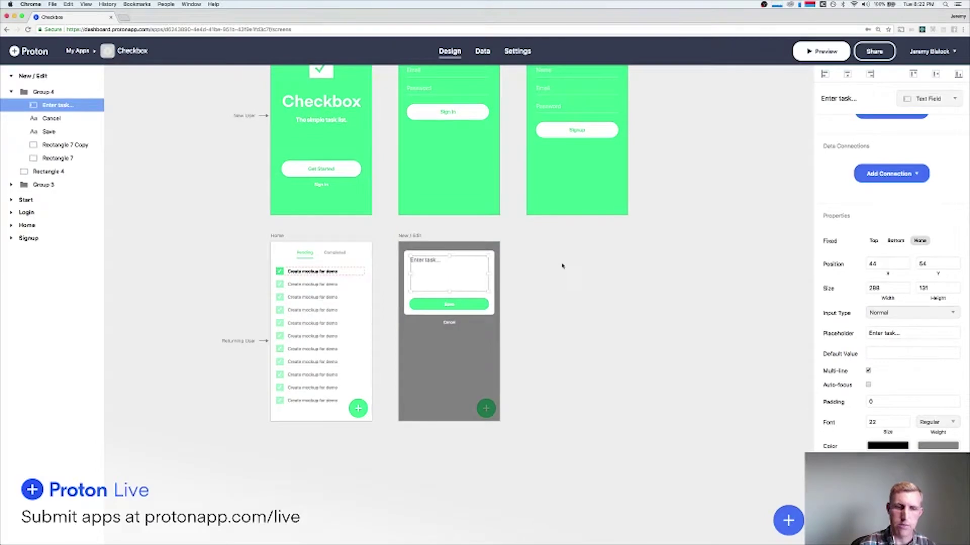
pyautogui.click(561, 268)
pyautogui.click(486, 407)
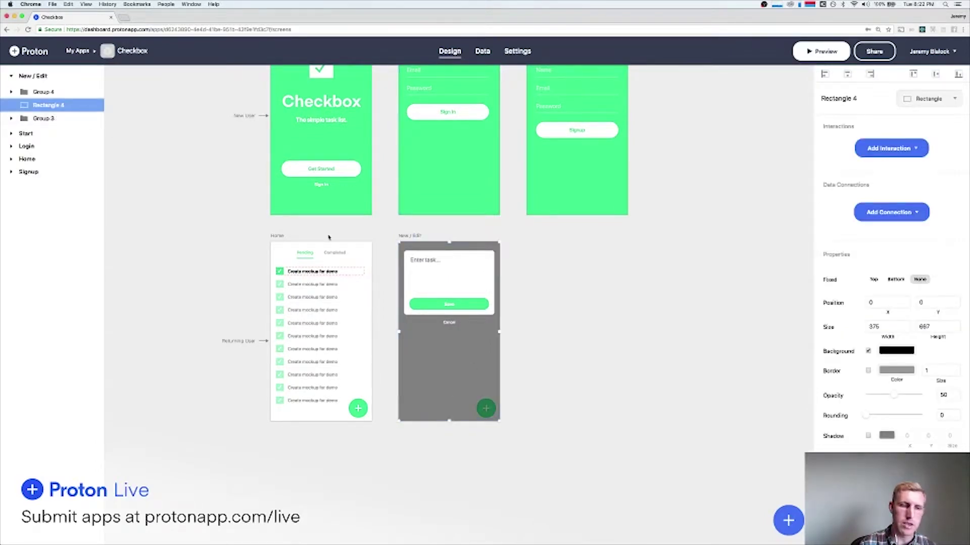
# Link Home's green plus button to New / Edit and test it in the preview.
pyautogui.click(359, 408)
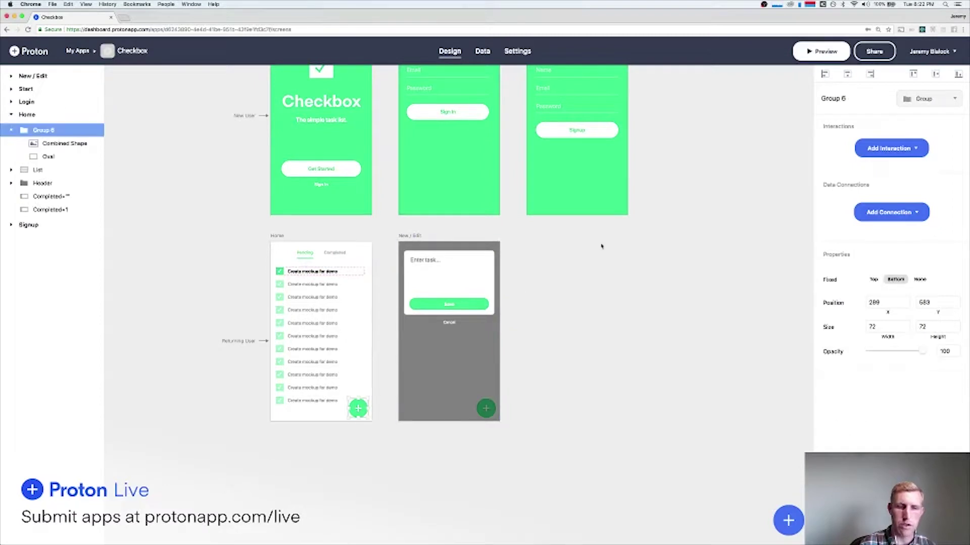
pyautogui.click(892, 145)
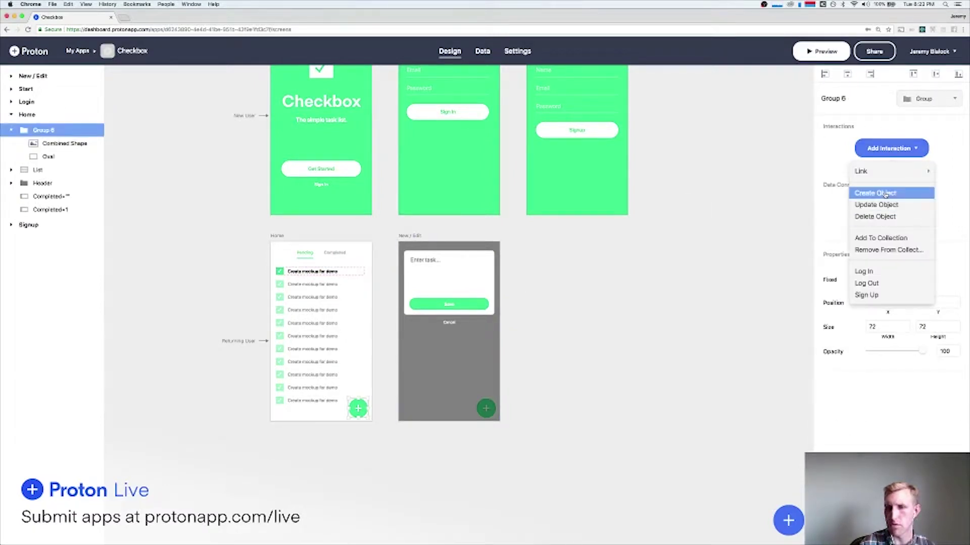
pyautogui.moveTo(862, 172)
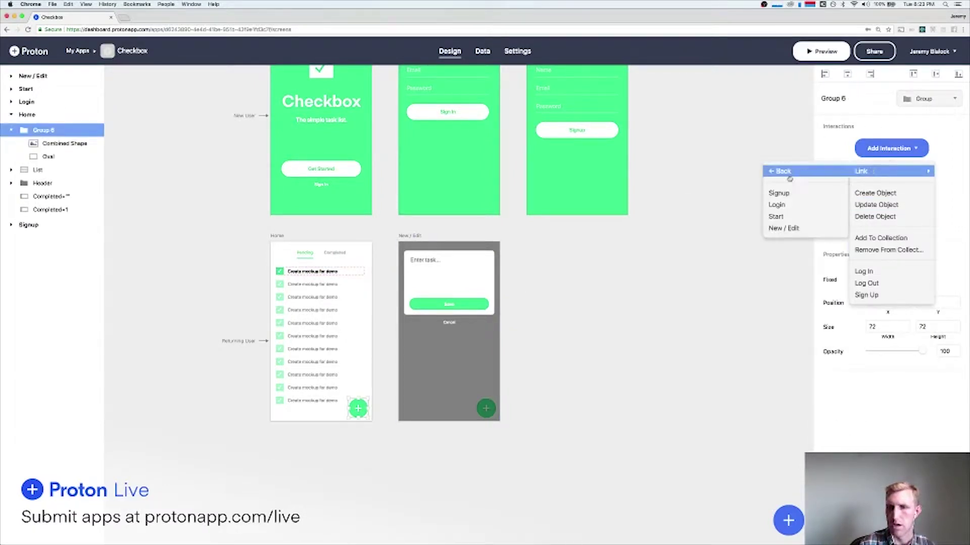
pyautogui.click(784, 228)
pyautogui.click(821, 51)
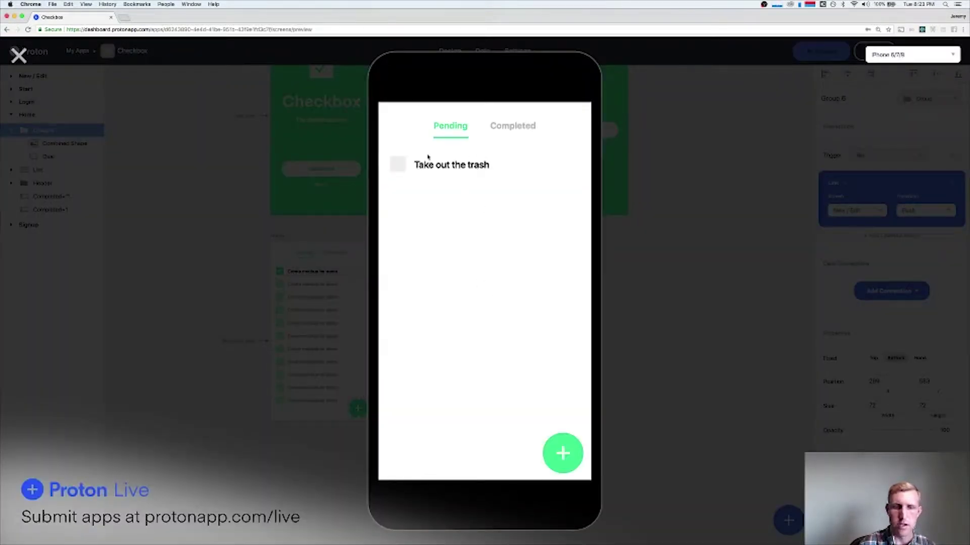
pyautogui.click(560, 452)
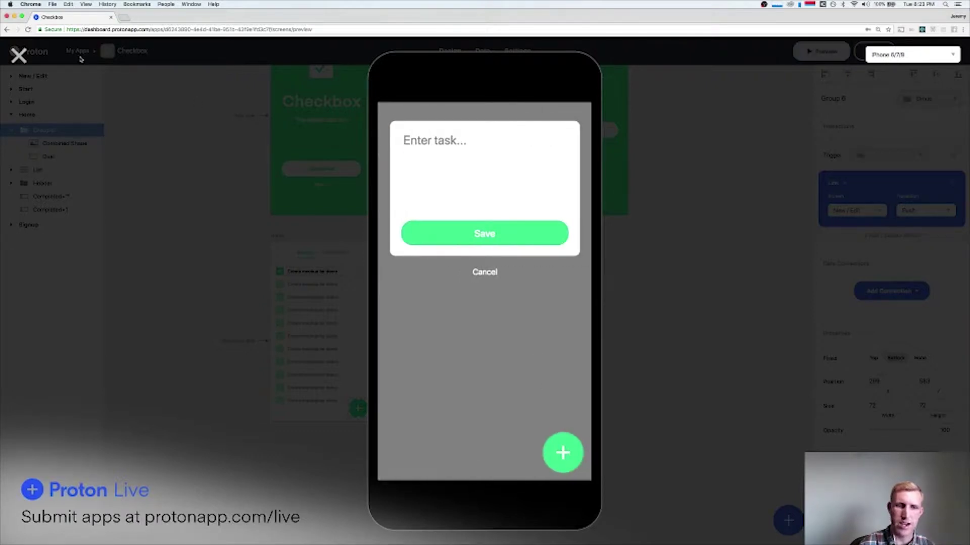
pyautogui.click(19, 56)
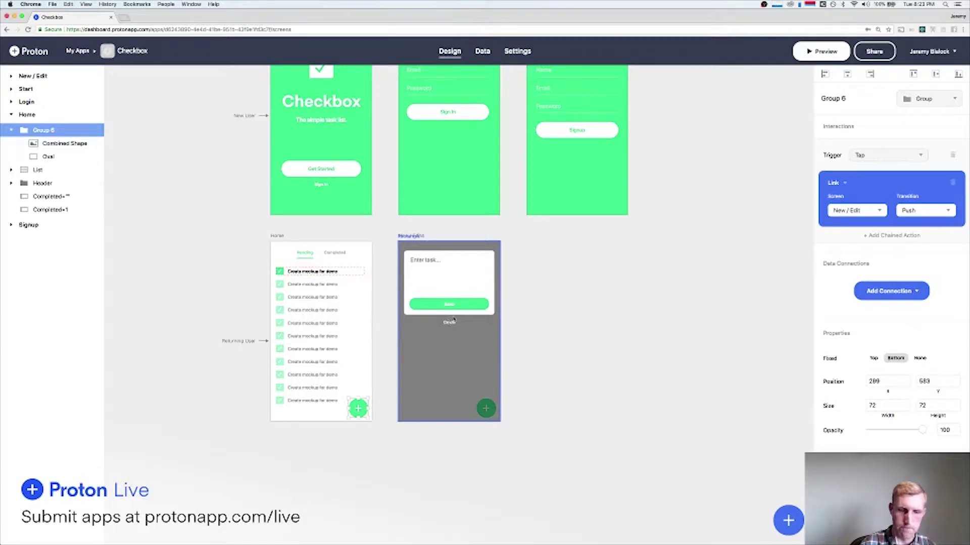
# Give the plus button's link a Float Up transition and check it in the preview.
pyautogui.click(925, 211)
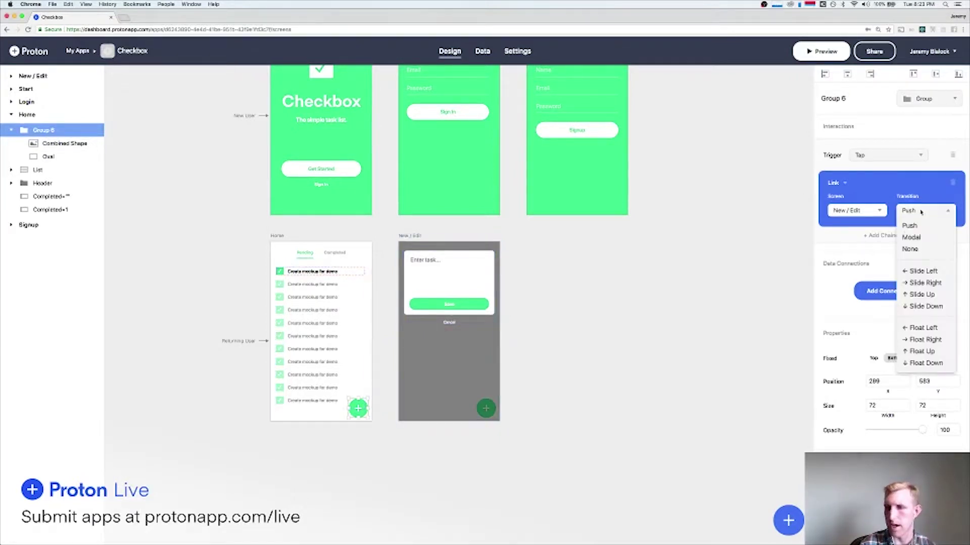
pyautogui.click(923, 352)
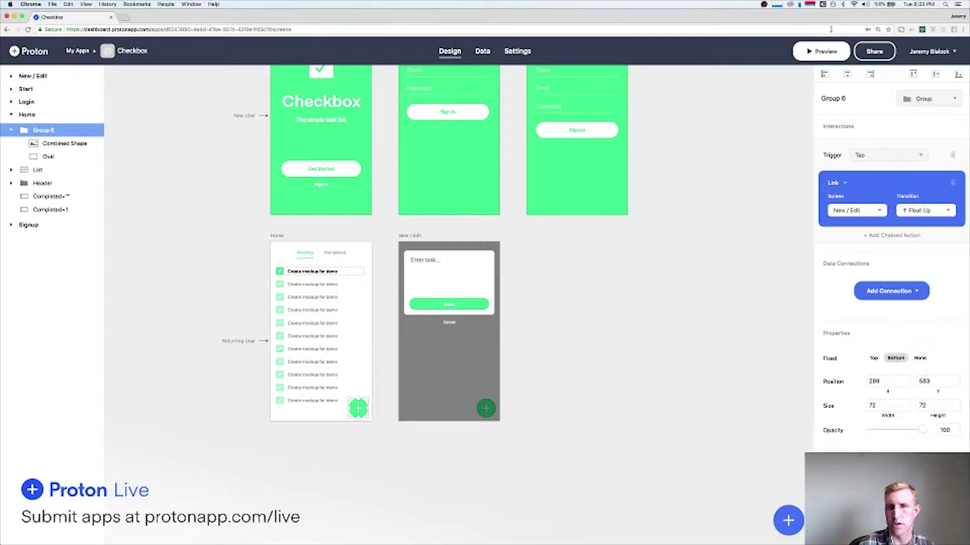
pyautogui.click(821, 51)
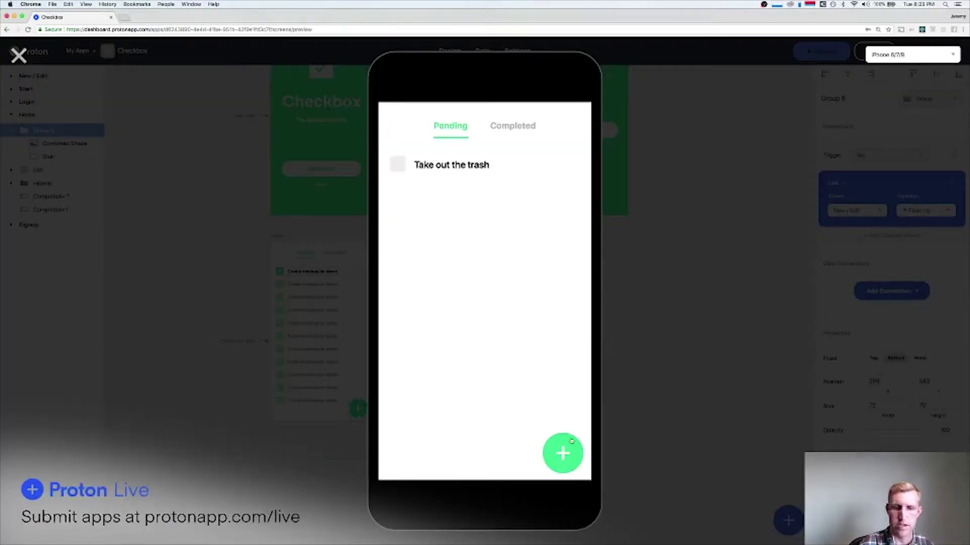
pyautogui.click(574, 451)
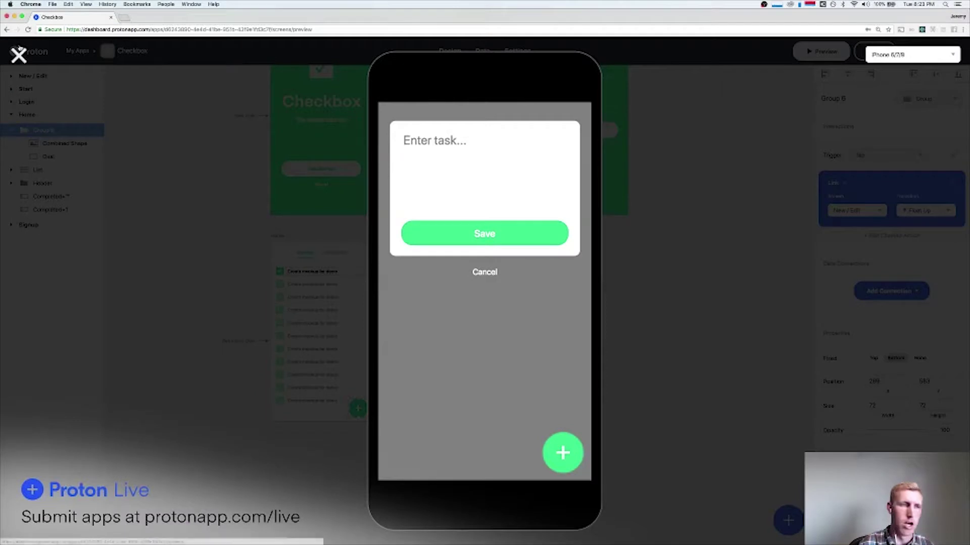
pyautogui.click(18, 54)
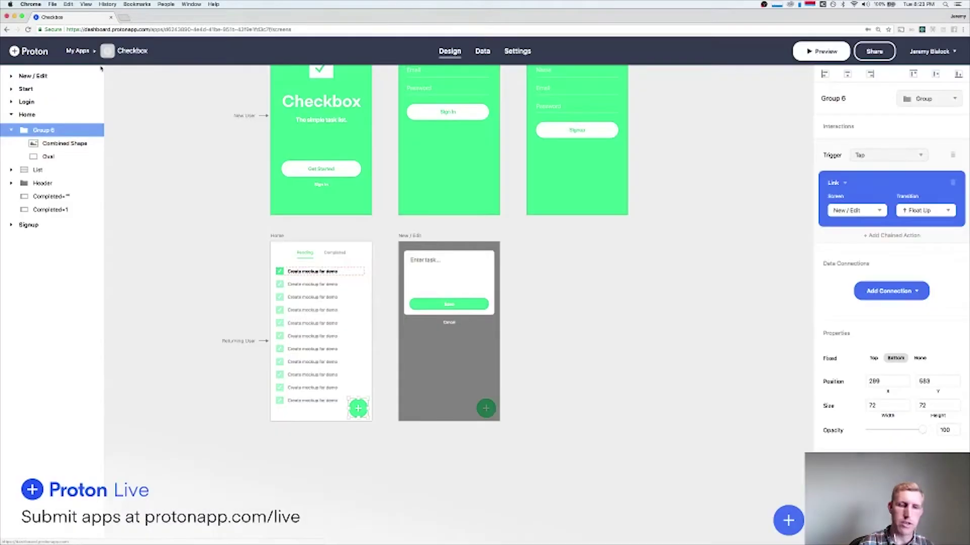
# Delete the grey overlay, the plus icon and the green circle from New / Edit.
pyautogui.click(491, 408)
pyautogui.press('Delete')
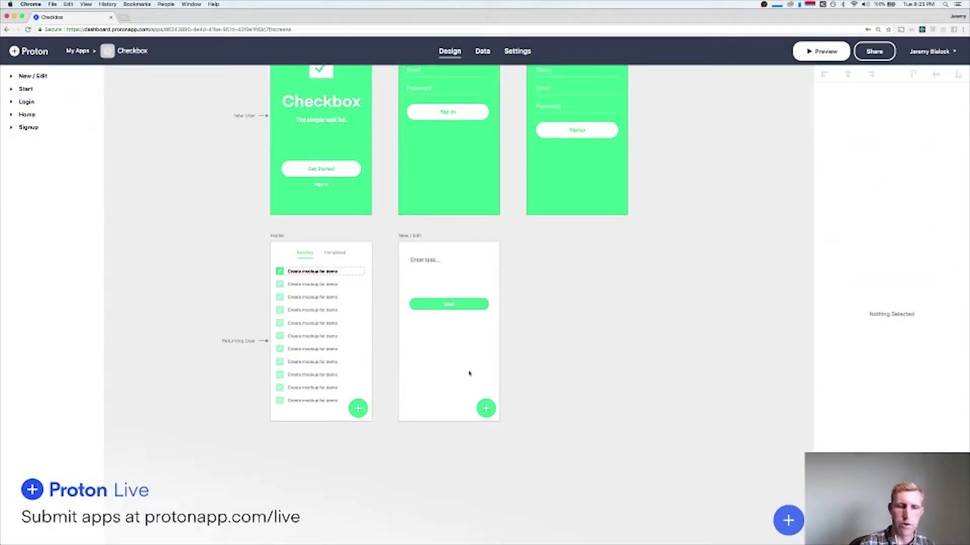
pyautogui.click(486, 409)
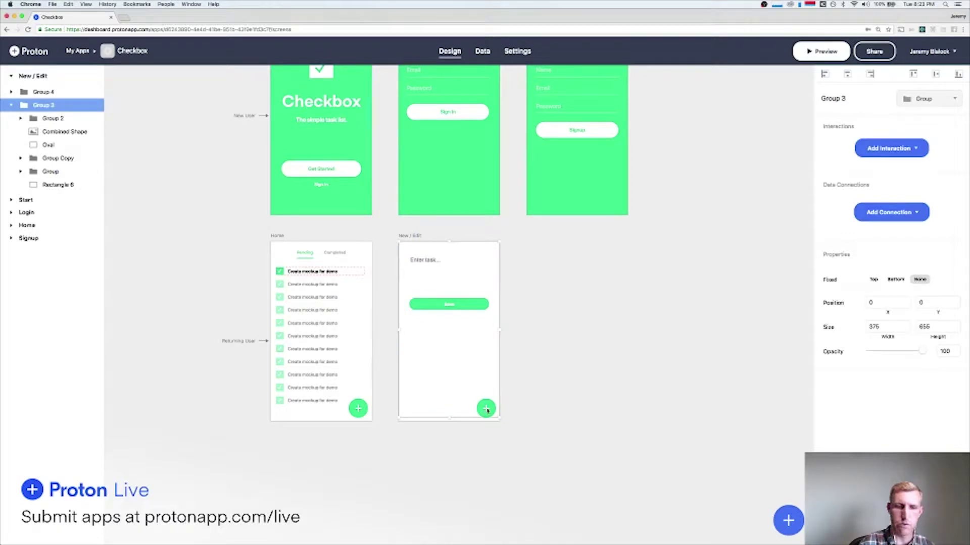
pyautogui.click(486, 409)
pyautogui.press('Delete')
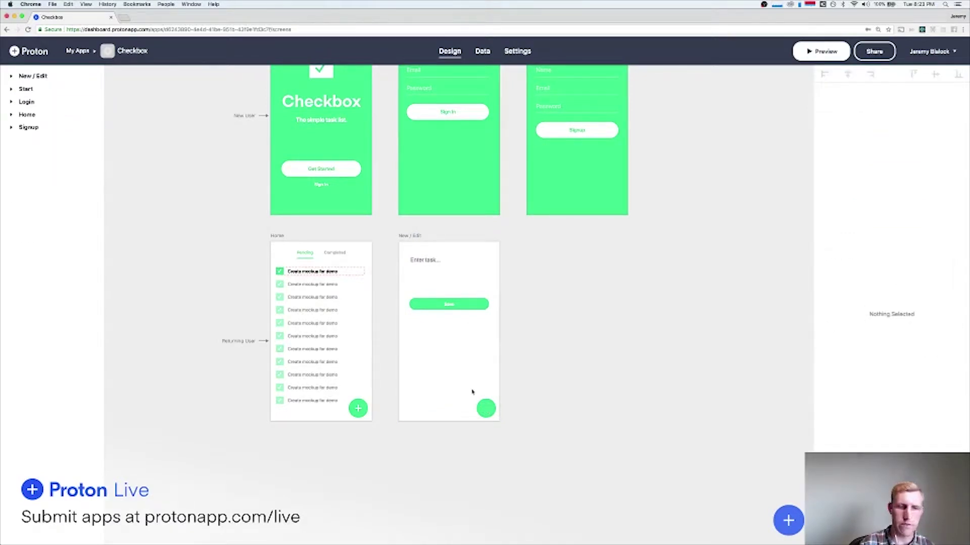
pyautogui.click(460, 306)
pyautogui.doubleClick(486, 409)
pyautogui.click(539, 407)
pyautogui.click(486, 408)
pyautogui.press('Delete')
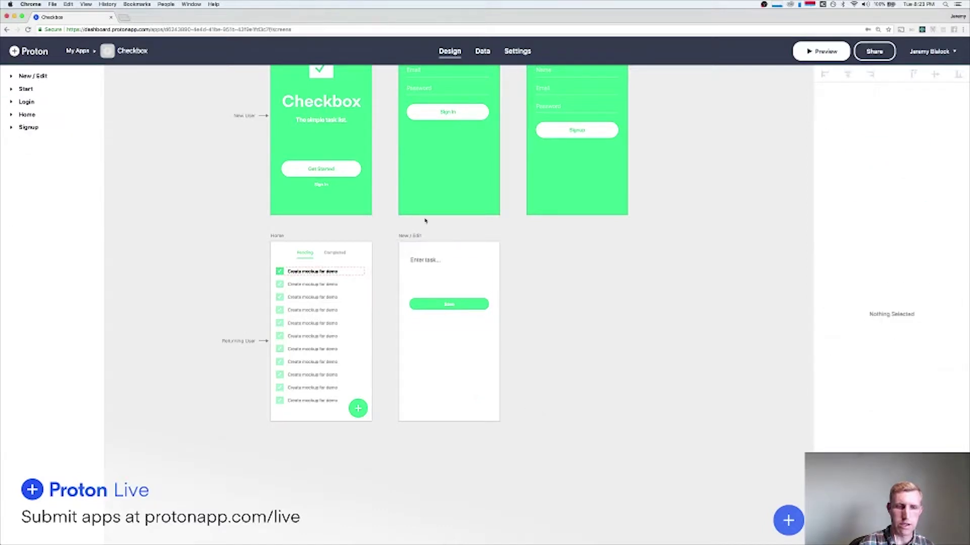
# Set the New / Edit screen background to translucent light grey.
pyautogui.click(414, 236)
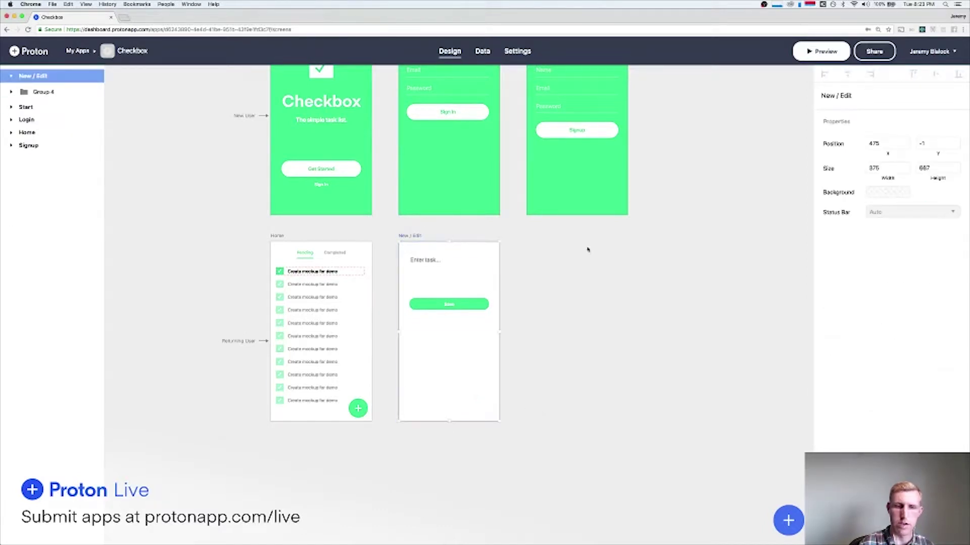
pyautogui.click(887, 193)
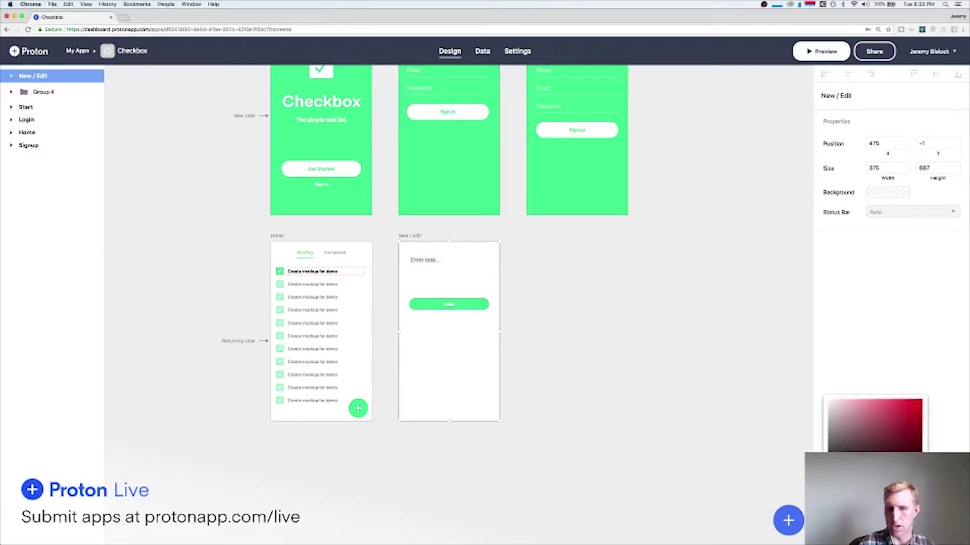
pyautogui.click(837, 482)
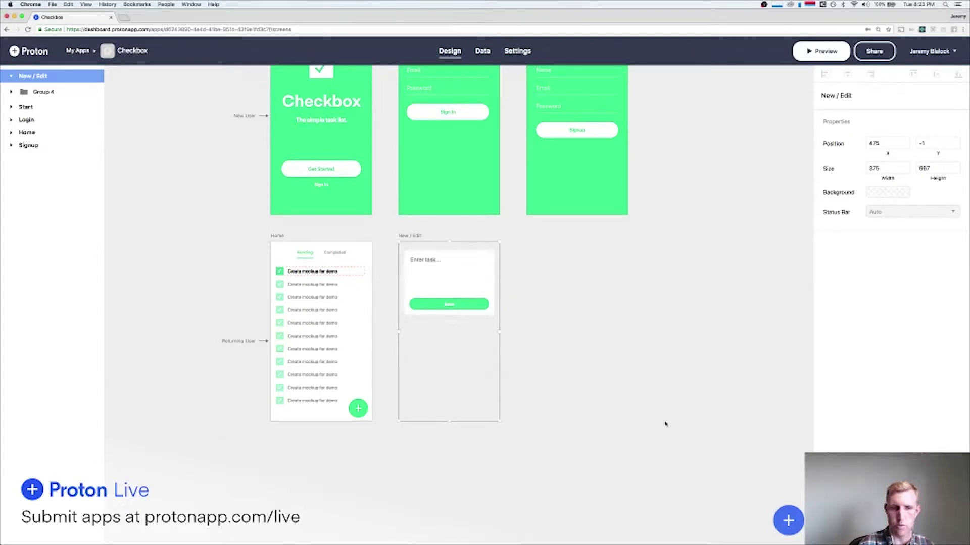
pyautogui.click(633, 380)
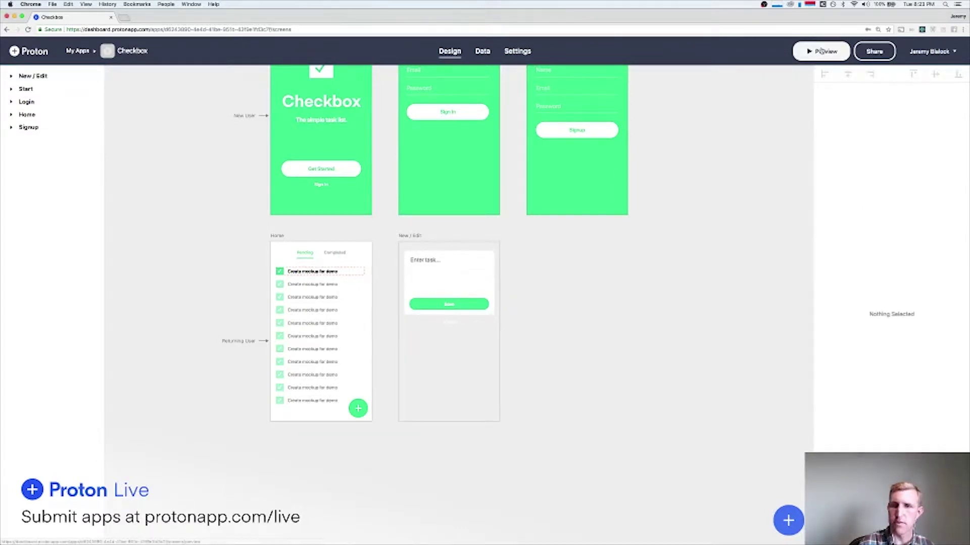
pyautogui.click(821, 51)
# Link the Cancel text on New / Edit back to the previous screen.
pyautogui.click(564, 454)
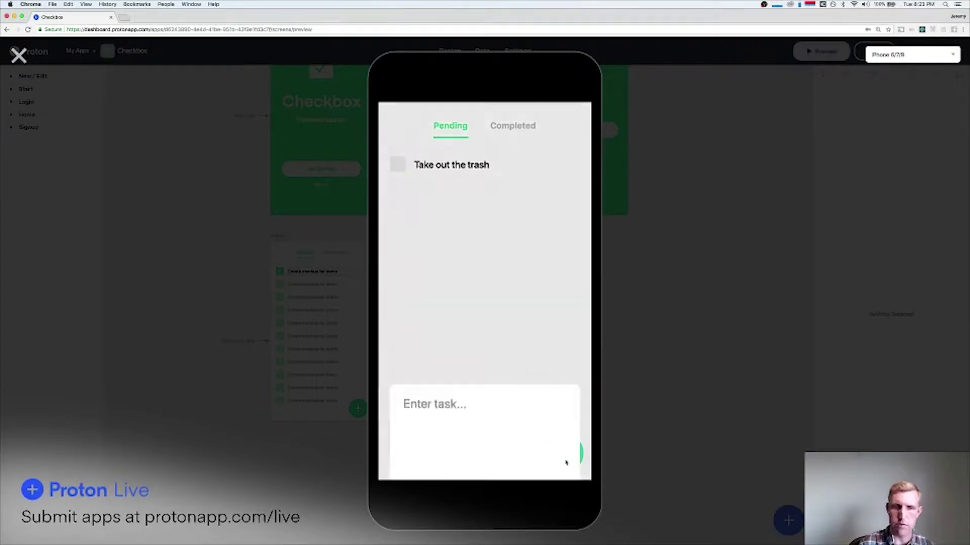
pyautogui.click(19, 55)
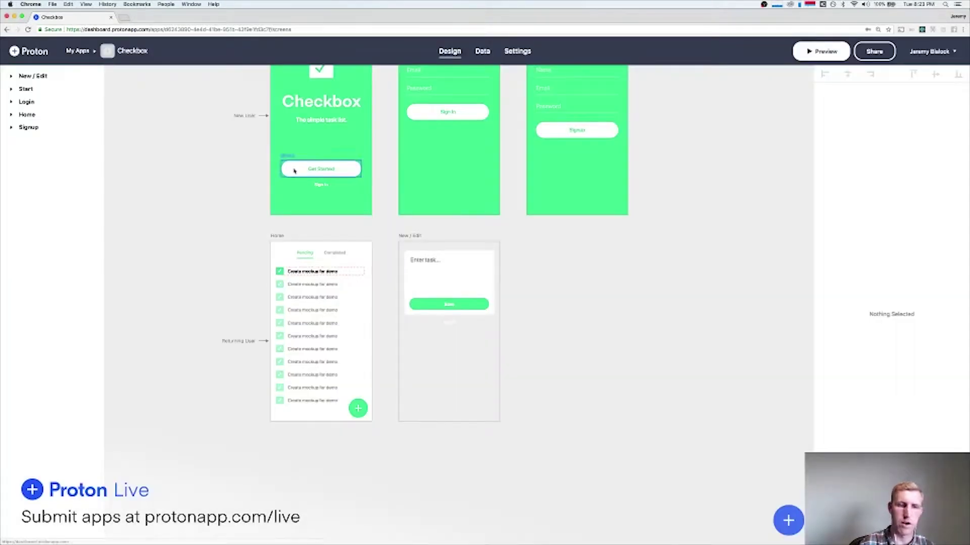
pyautogui.click(451, 323)
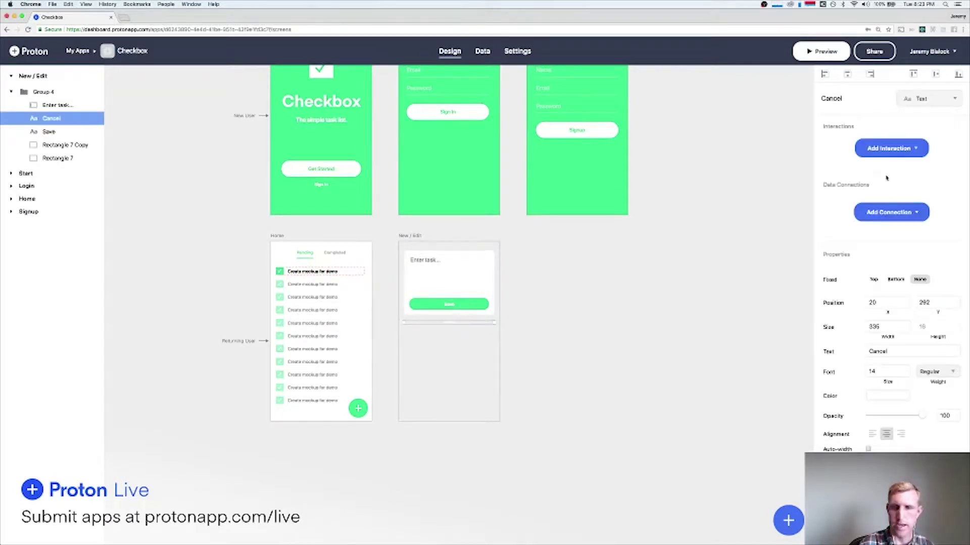
pyautogui.click(890, 148)
pyautogui.moveTo(850, 170)
pyautogui.click(782, 171)
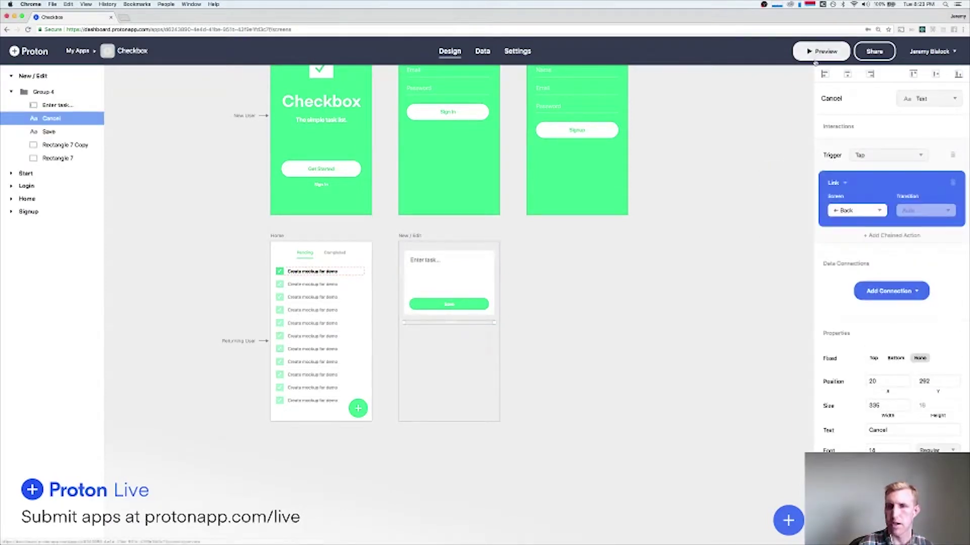
# Test Cancel in the preview by opening and dismissing the new-task overlay four times.
pyautogui.click(821, 51)
pyautogui.click(563, 453)
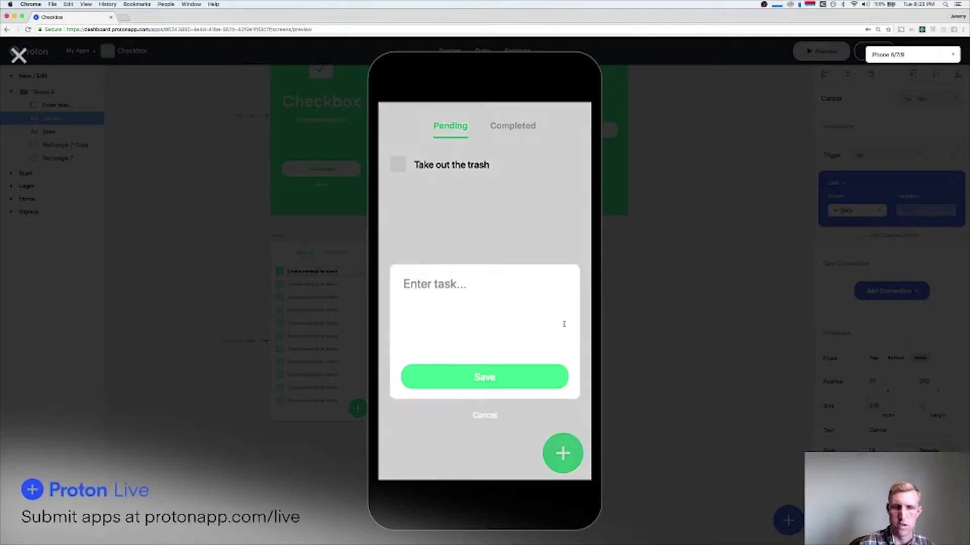
pyautogui.click(488, 273)
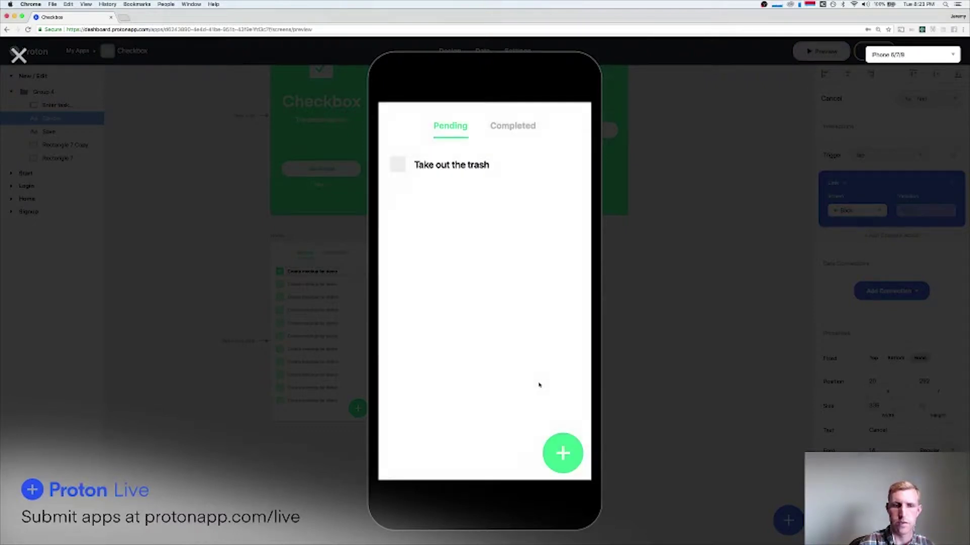
pyautogui.click(564, 450)
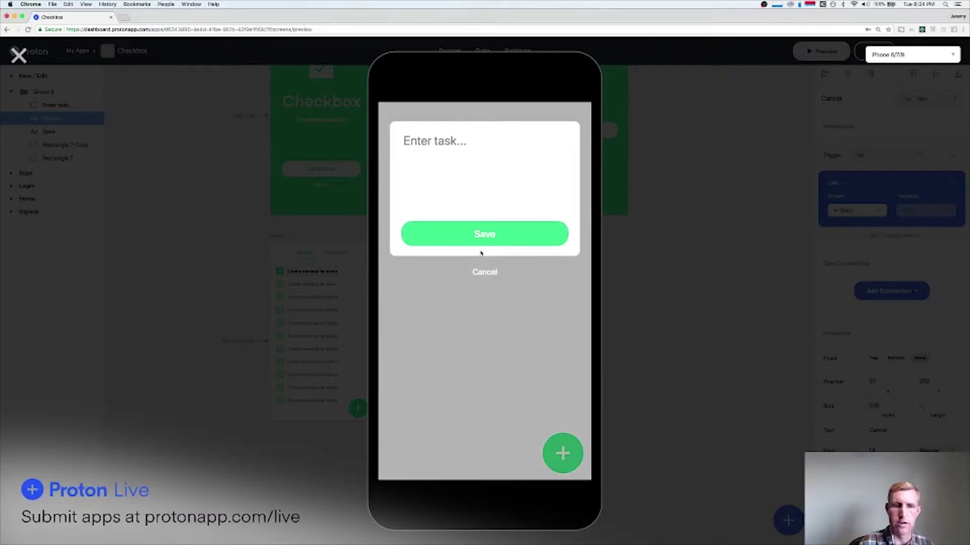
pyautogui.click(486, 273)
pyautogui.click(560, 455)
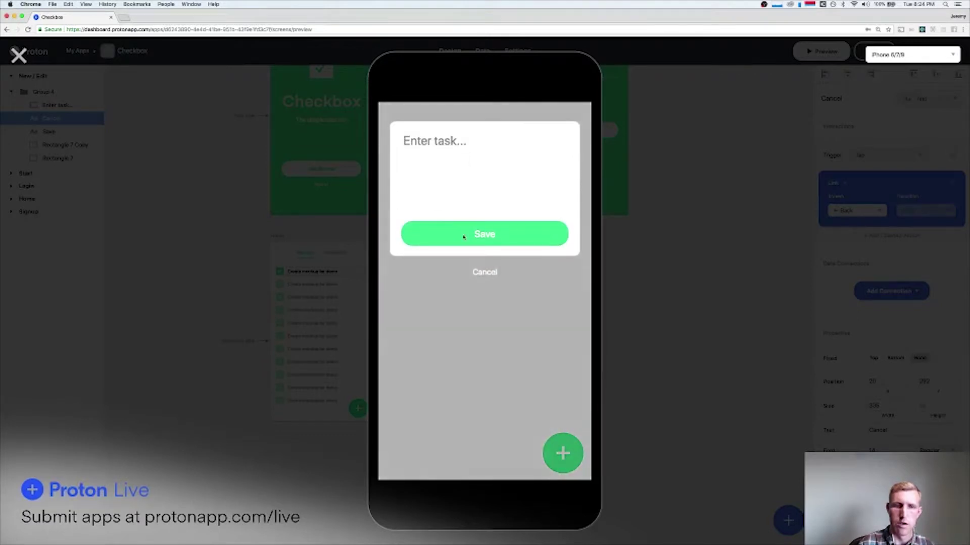
pyautogui.click(475, 268)
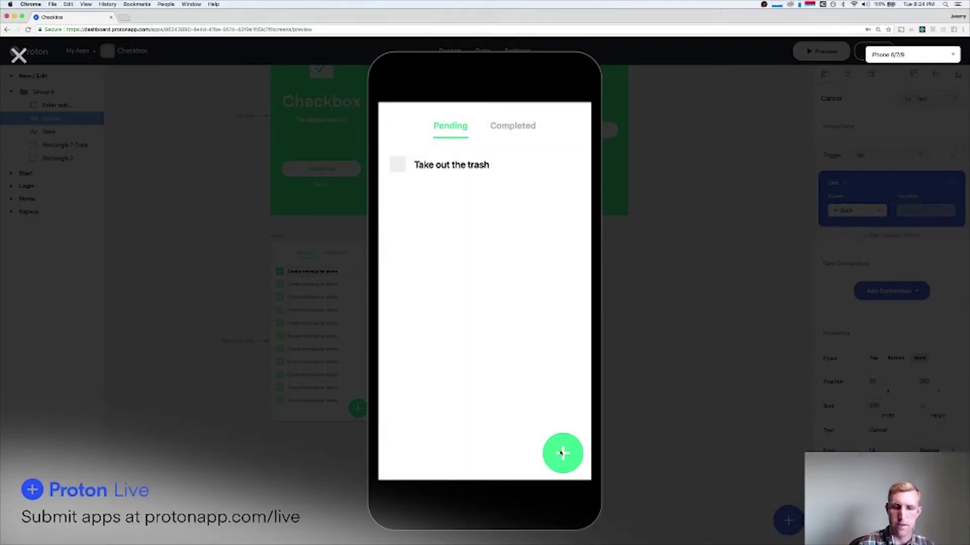
pyautogui.click(560, 453)
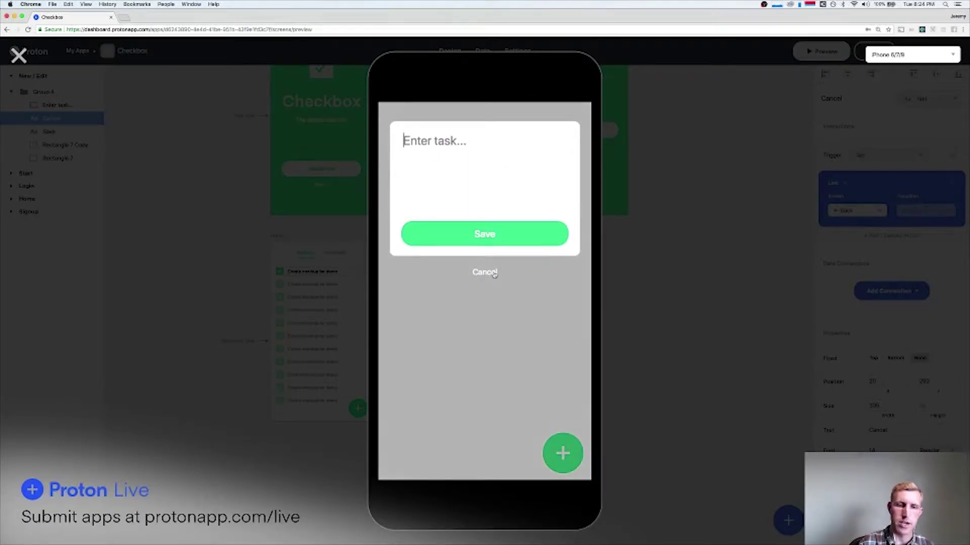
pyautogui.click(494, 274)
pyautogui.click(19, 55)
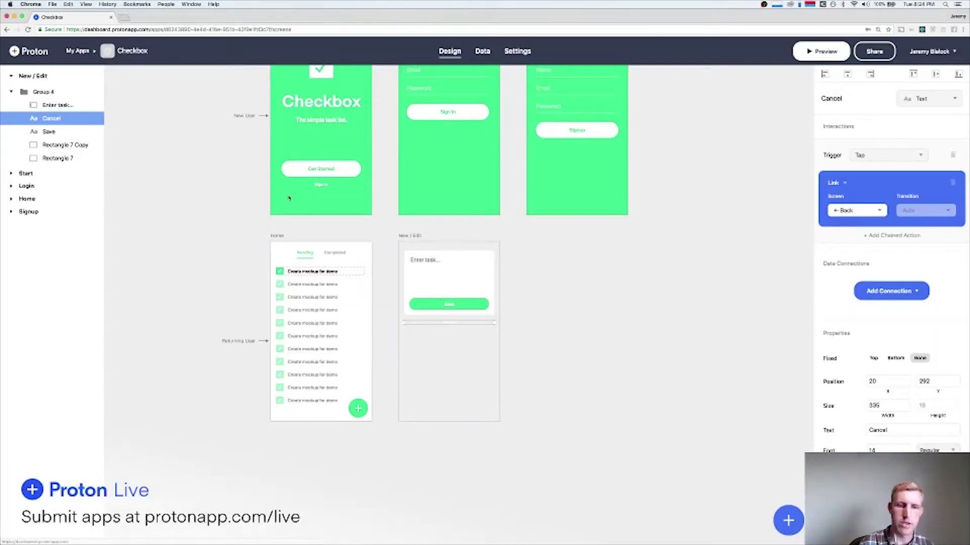
pyautogui.click(538, 295)
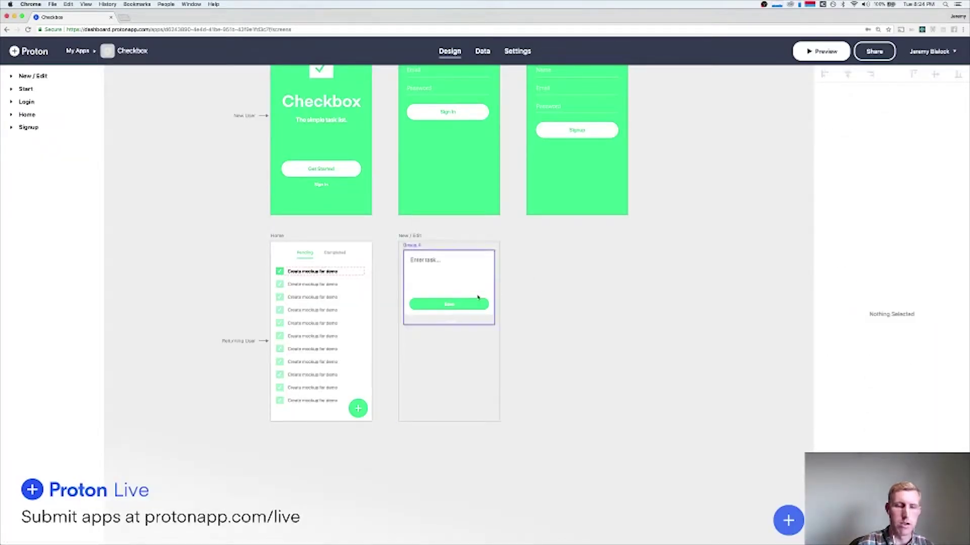
# Group the Save label with its button rectangle.
pyautogui.click(454, 306)
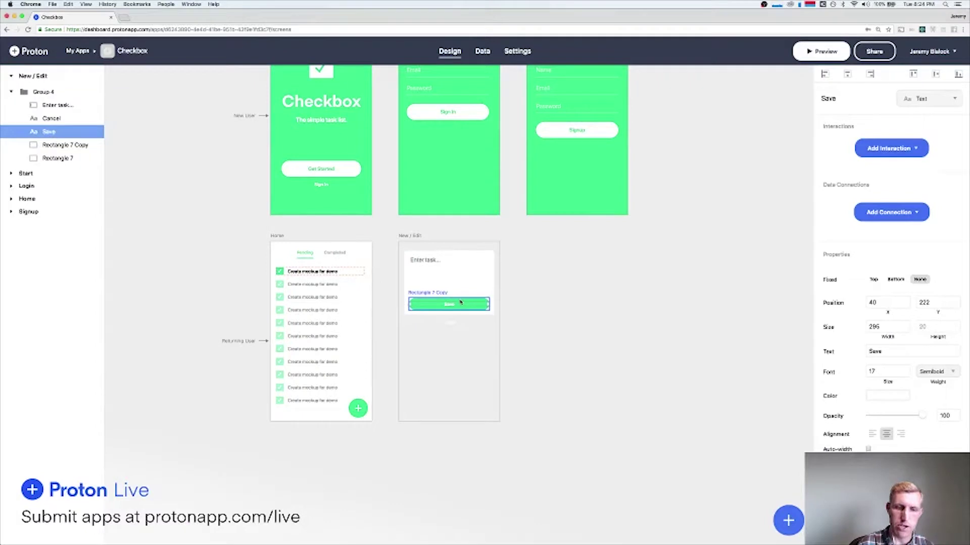
pyautogui.keyDown('shift'); pyautogui.click(457, 305); pyautogui.keyUp('shift')
pyautogui.press('super+g')
# Make Save create a Tasks record with Task Description taken from the Enter task field.
pyautogui.click(889, 149)
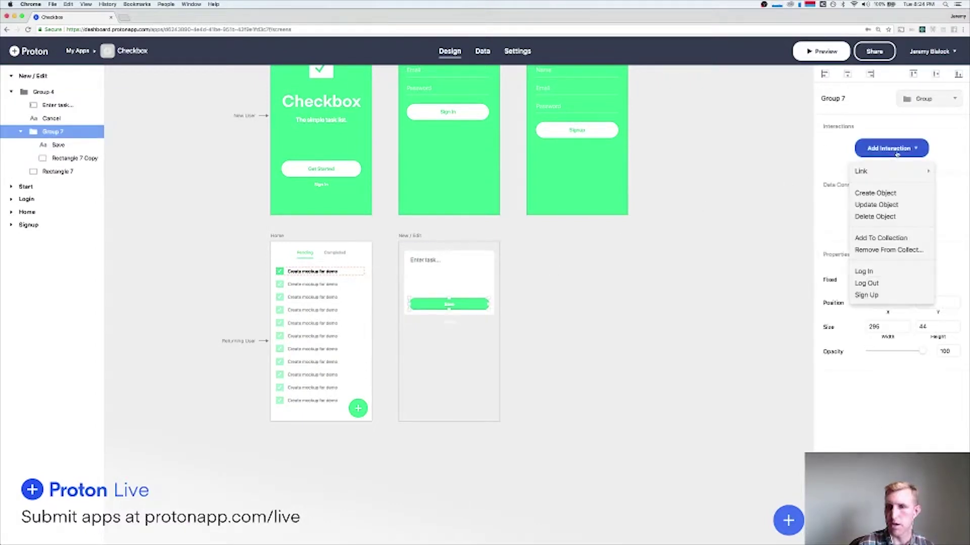
pyautogui.click(884, 192)
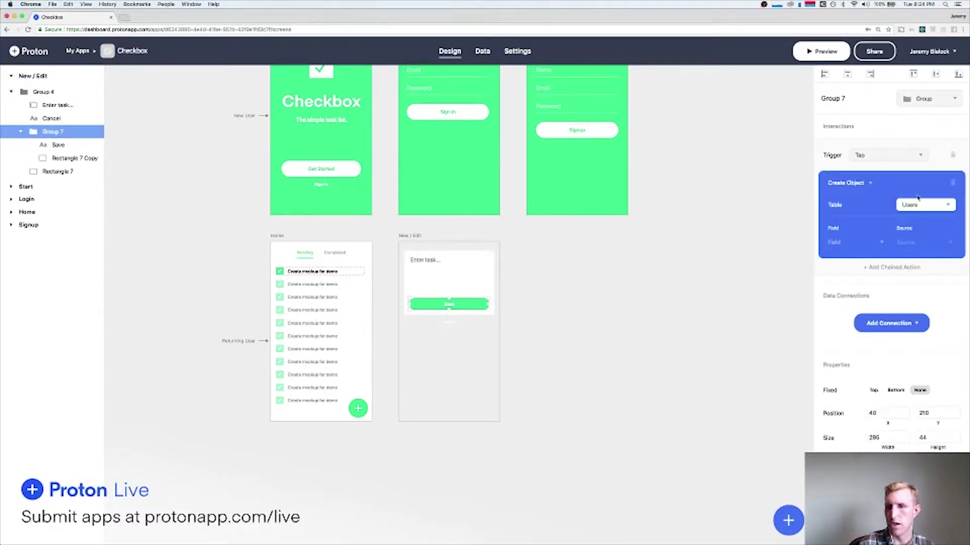
pyautogui.click(927, 207)
pyautogui.click(925, 233)
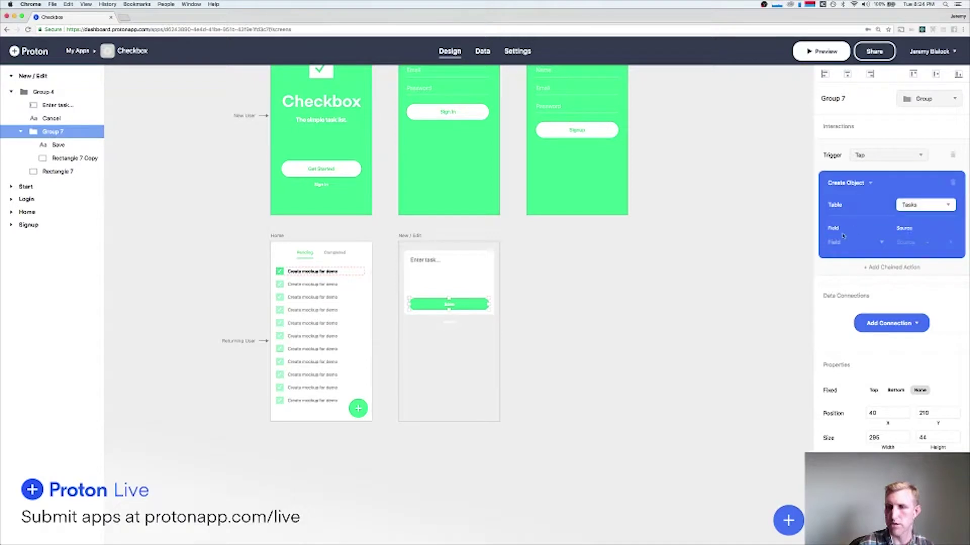
pyautogui.click(844, 245)
pyautogui.click(846, 243)
pyautogui.click(846, 243)
pyautogui.click(854, 270)
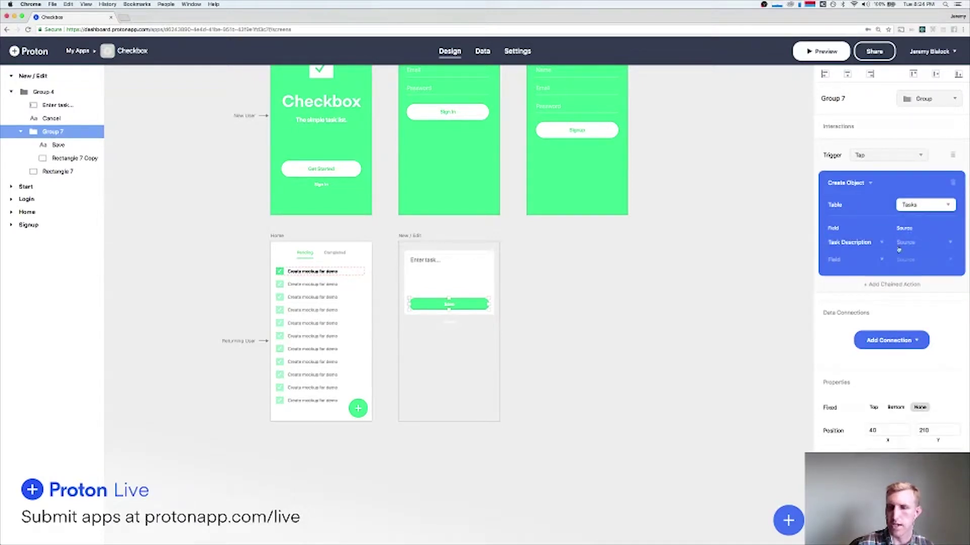
pyautogui.click(908, 244)
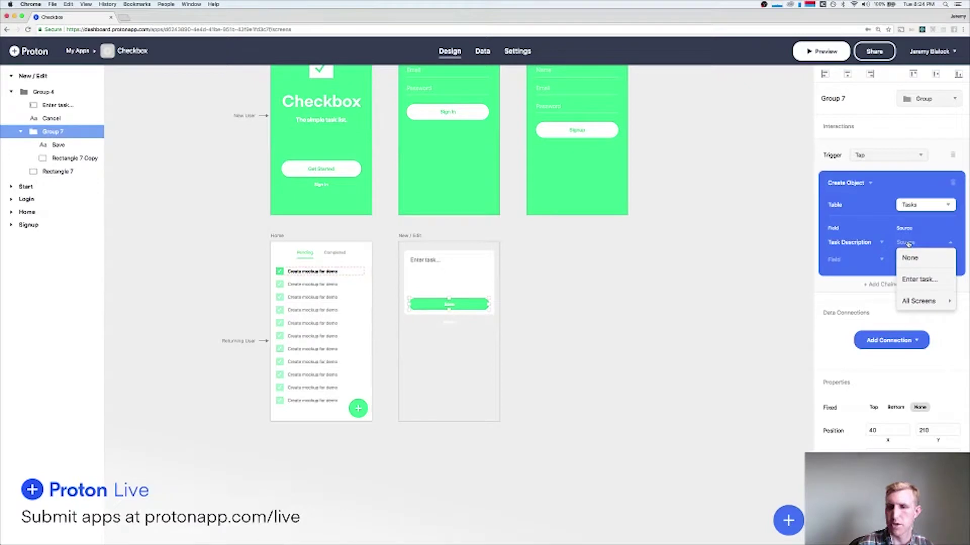
pyautogui.click(928, 281)
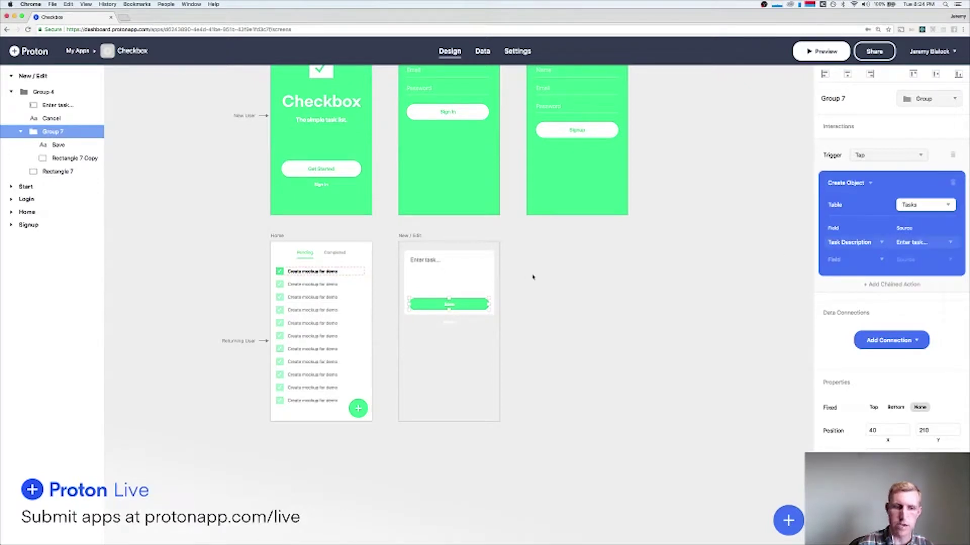
# Chain a Link > Back action after Save's Create Object action.
pyautogui.click(442, 277)
pyautogui.click(502, 290)
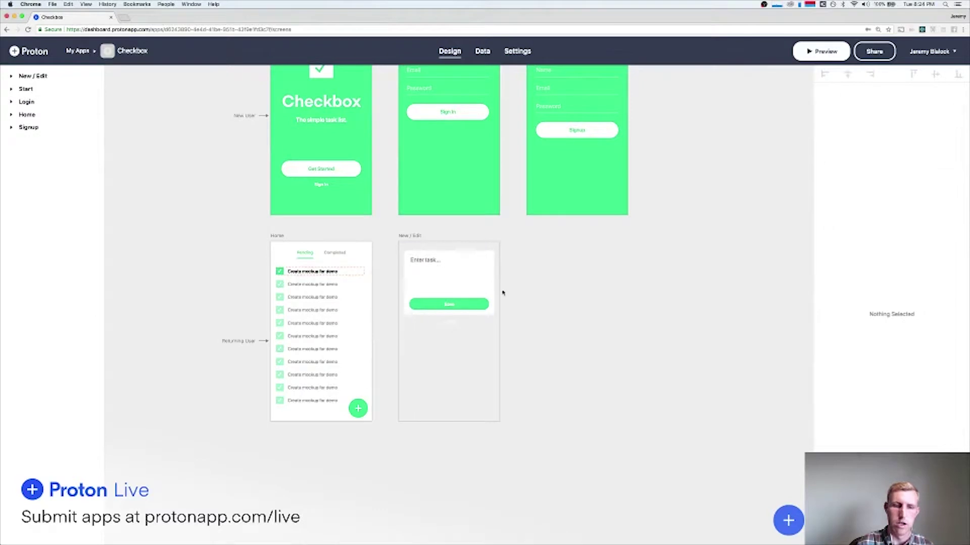
pyautogui.click(469, 303)
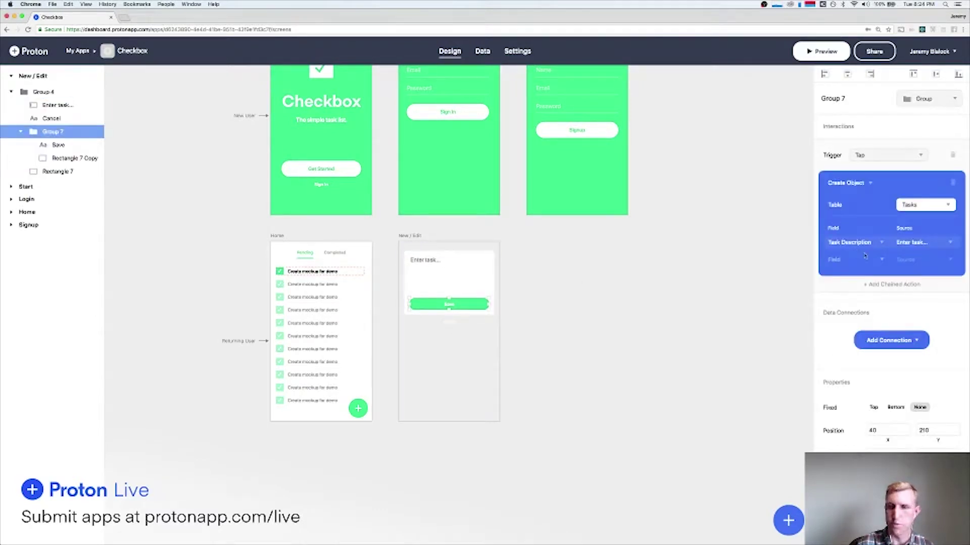
pyautogui.click(888, 286)
pyautogui.click(871, 293)
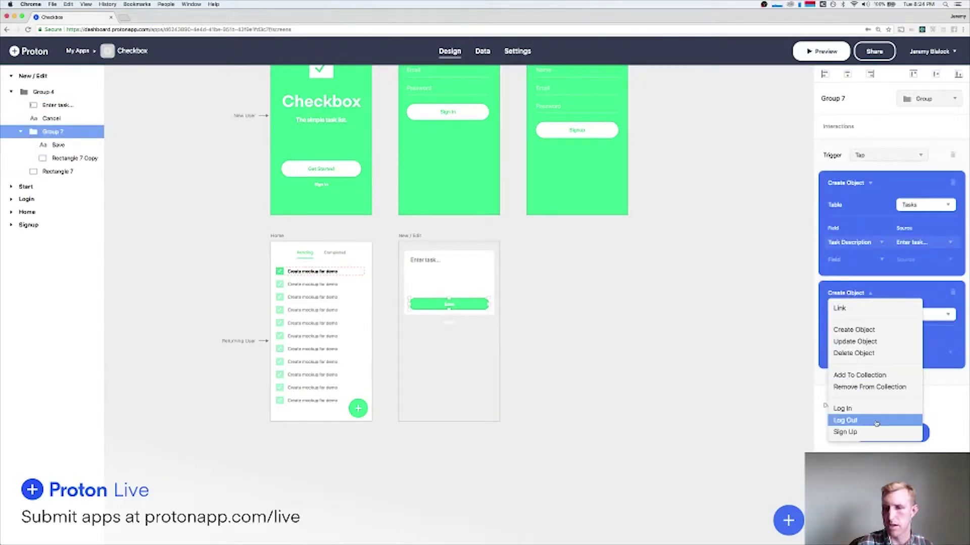
pyautogui.click(839, 308)
pyautogui.click(853, 322)
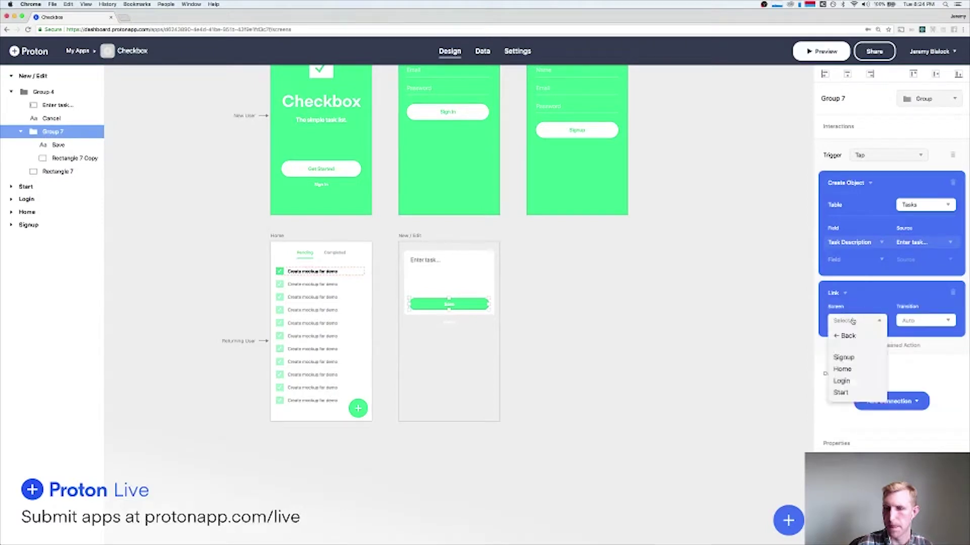
pyautogui.click(848, 336)
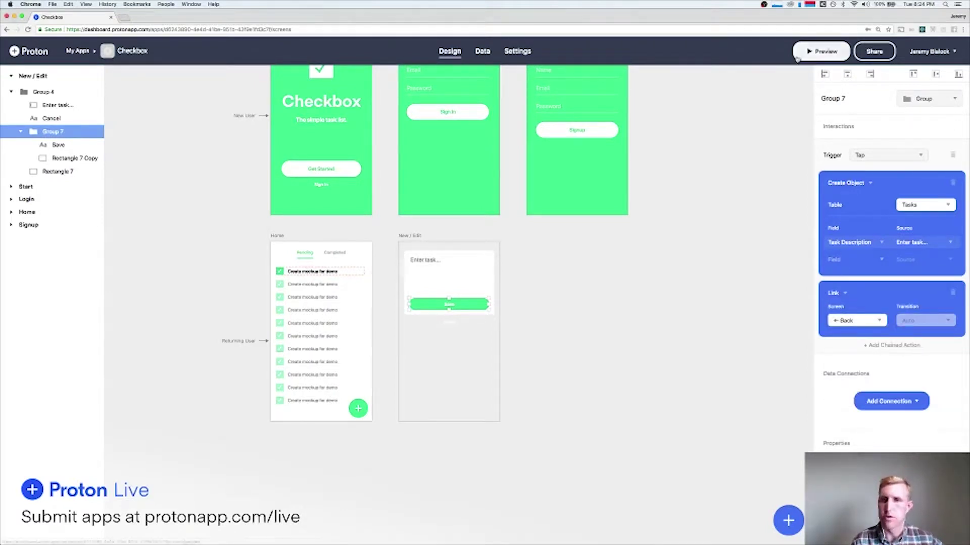
pyautogui.click(820, 51)
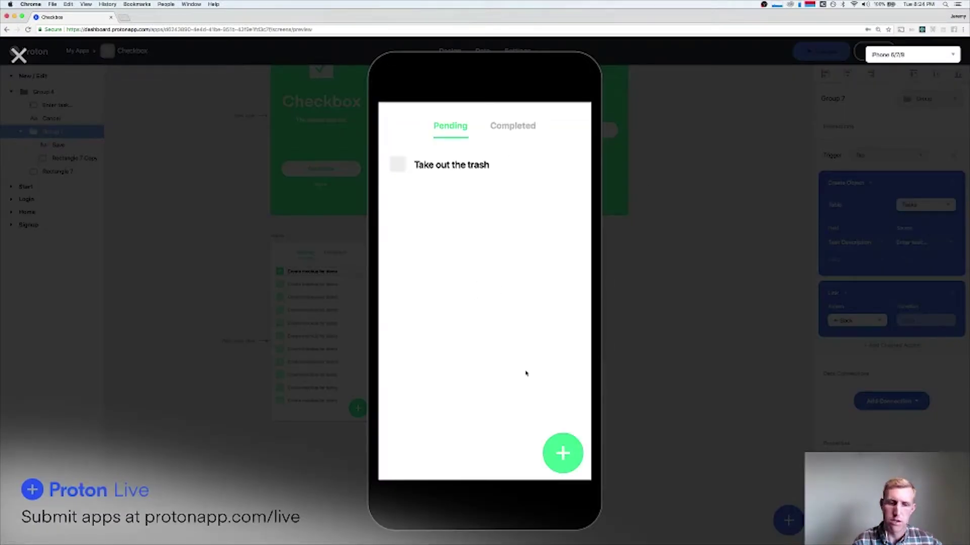
# In the preview, enter the task 'Do the dishes' and save it.
pyautogui.click(560, 440)
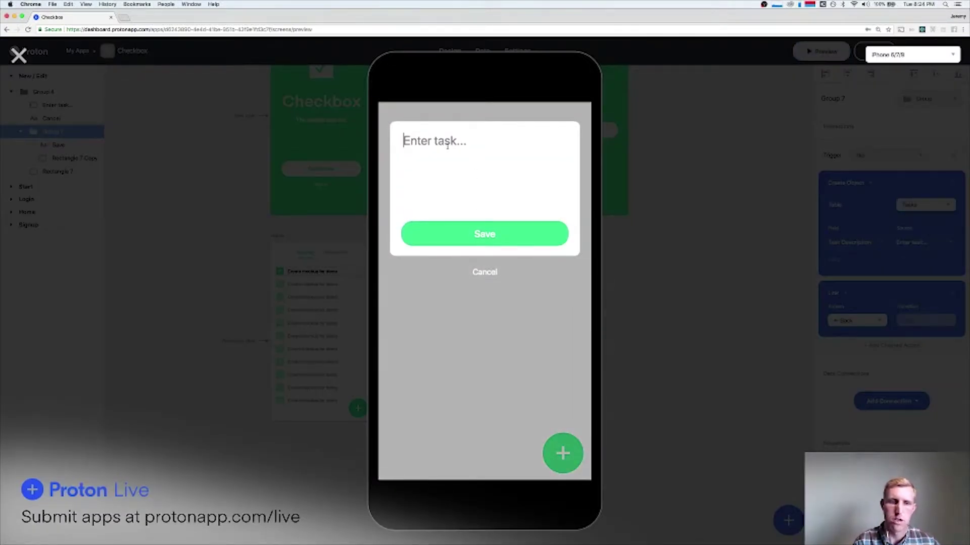
pyautogui.write('Ta')
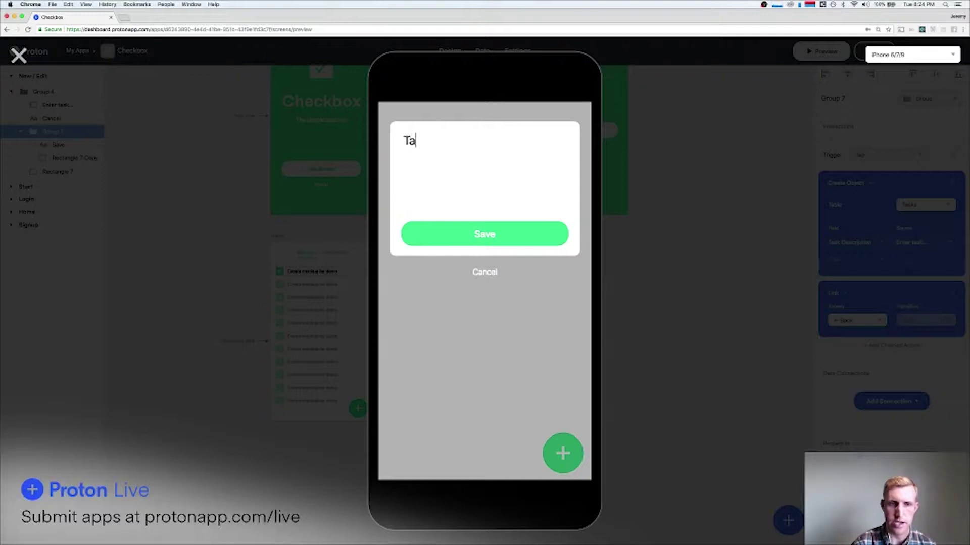
pyautogui.press('BackSpace')
pyautogui.press('BackSpace')
pyautogui.write('Do ')
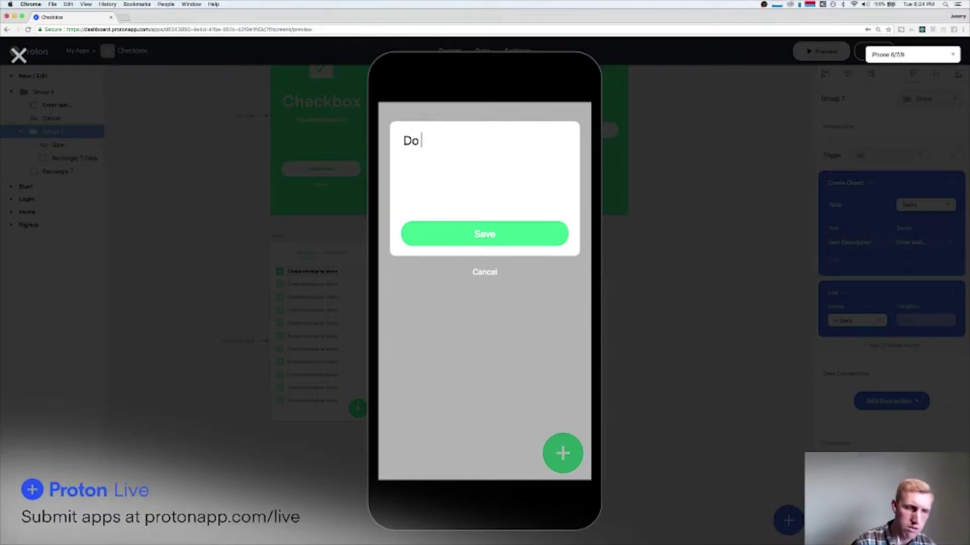
pyautogui.write('the dishes')
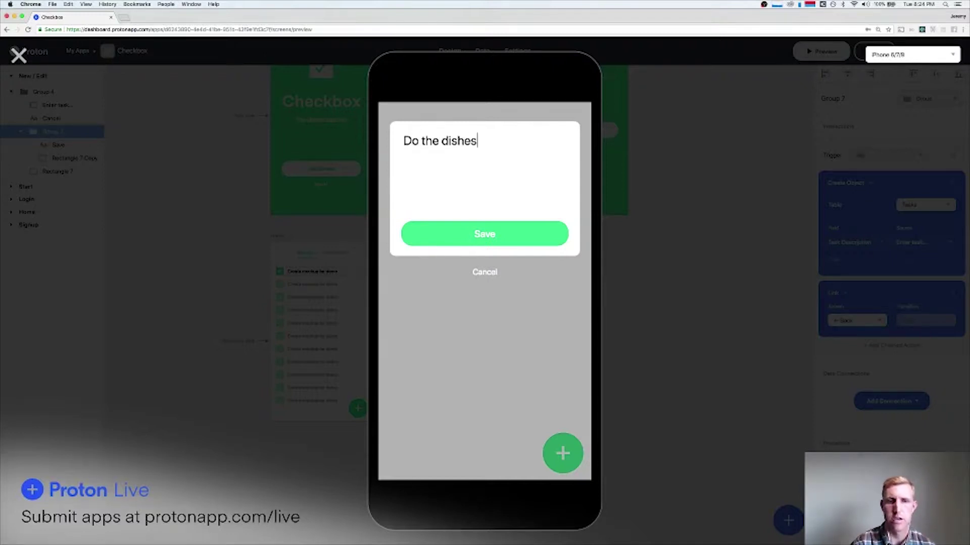
pyautogui.click(485, 240)
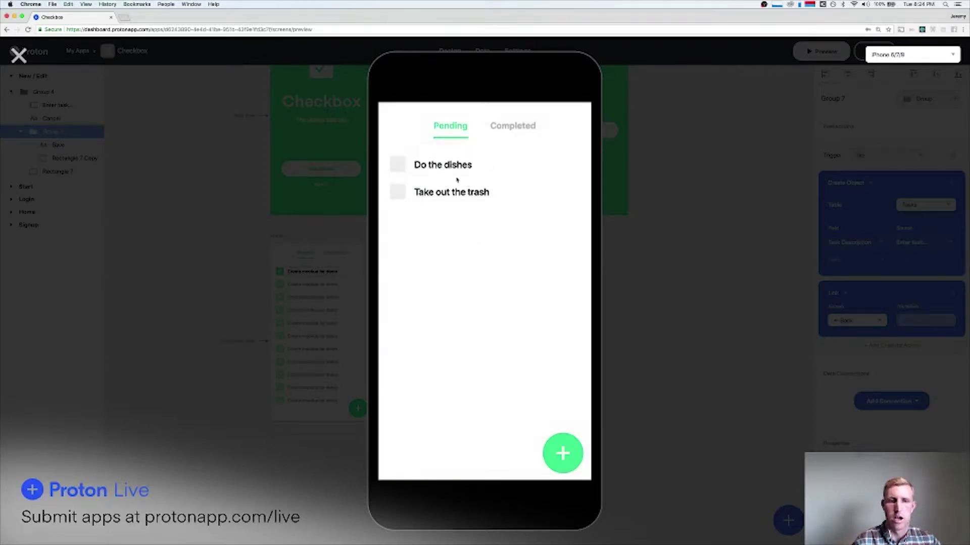
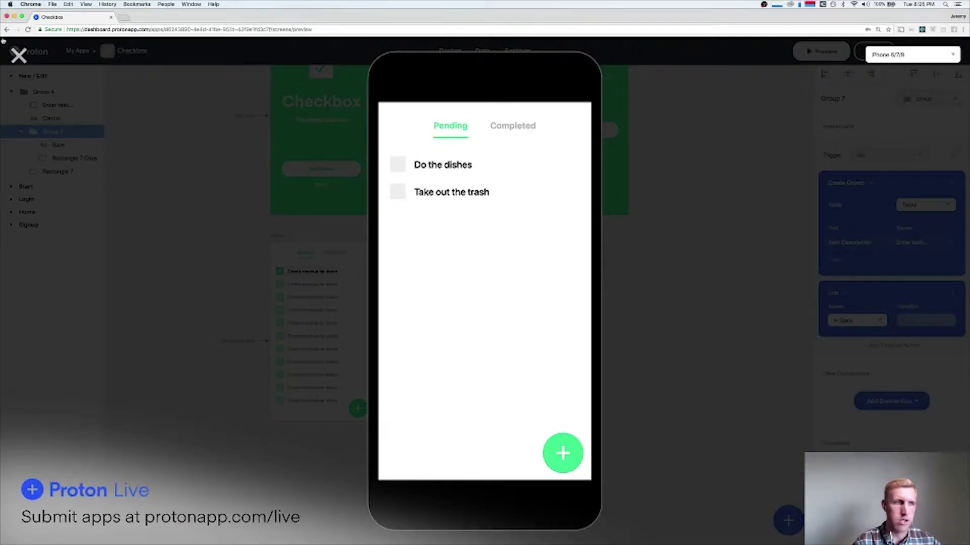
# Close the phone preview showing the two pending tasks, returning to the canvas.
pyautogui.click(18, 55)
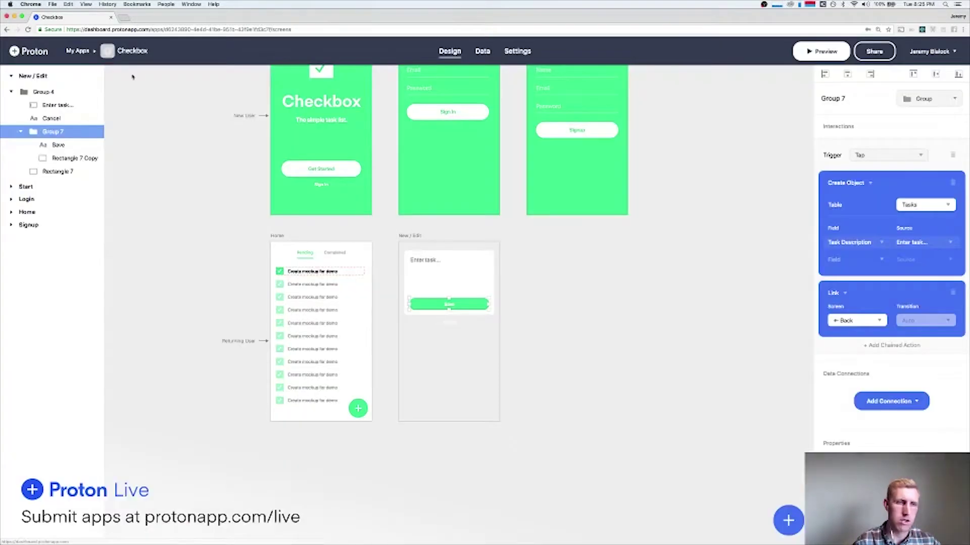
# Delete the checked checkbox's Update Object interaction, leaving Rectangle 5's Completed=1 interaction.
pyautogui.click(280, 272)
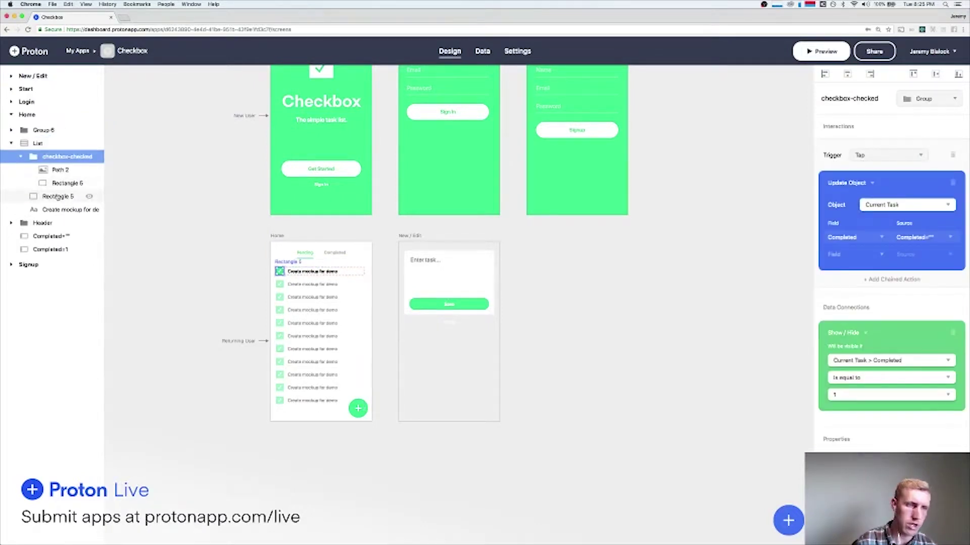
pyautogui.click(952, 184)
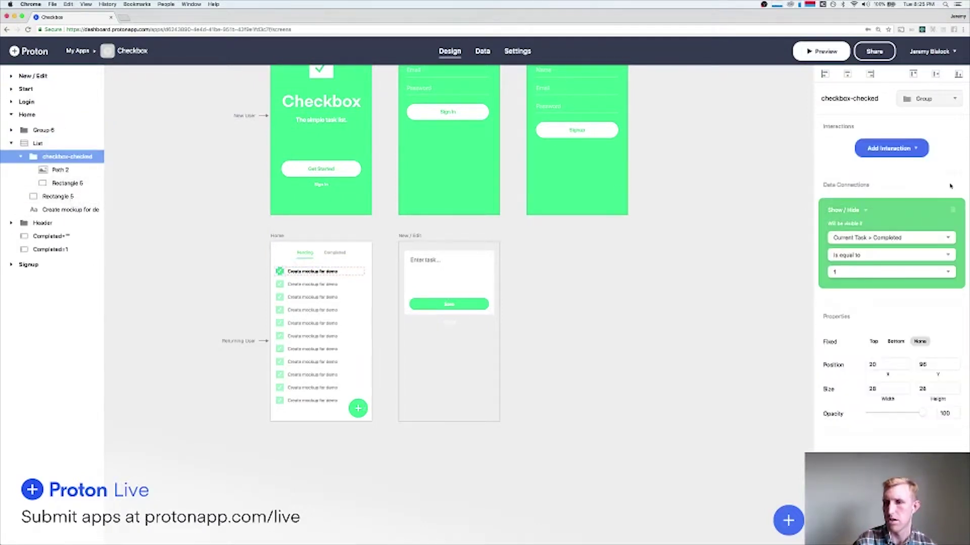
pyautogui.click(89, 248)
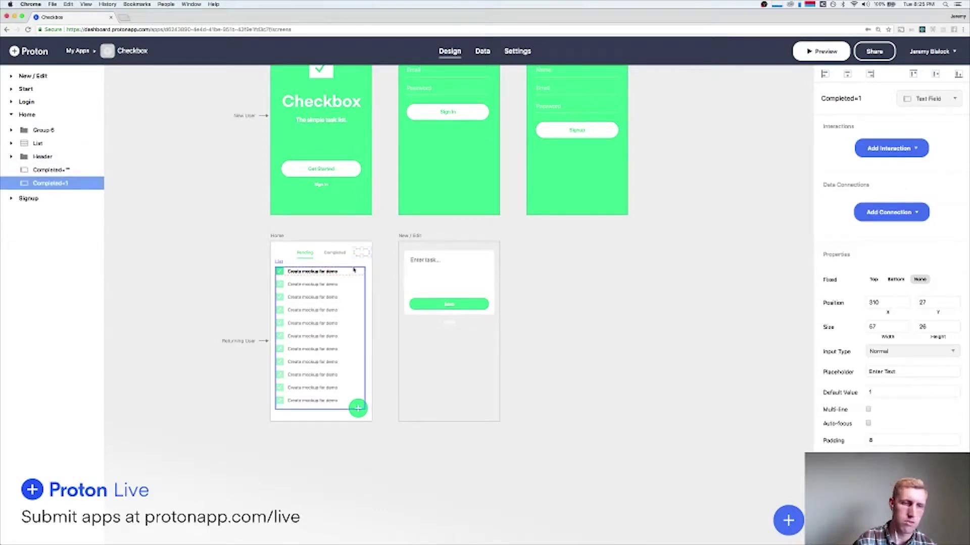
pyautogui.doubleClick(282, 272)
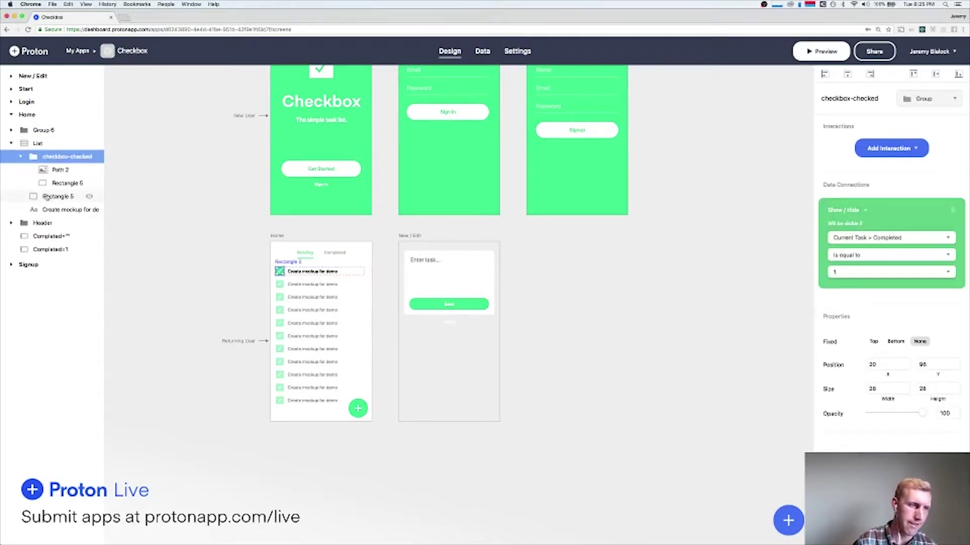
pyautogui.click(47, 197)
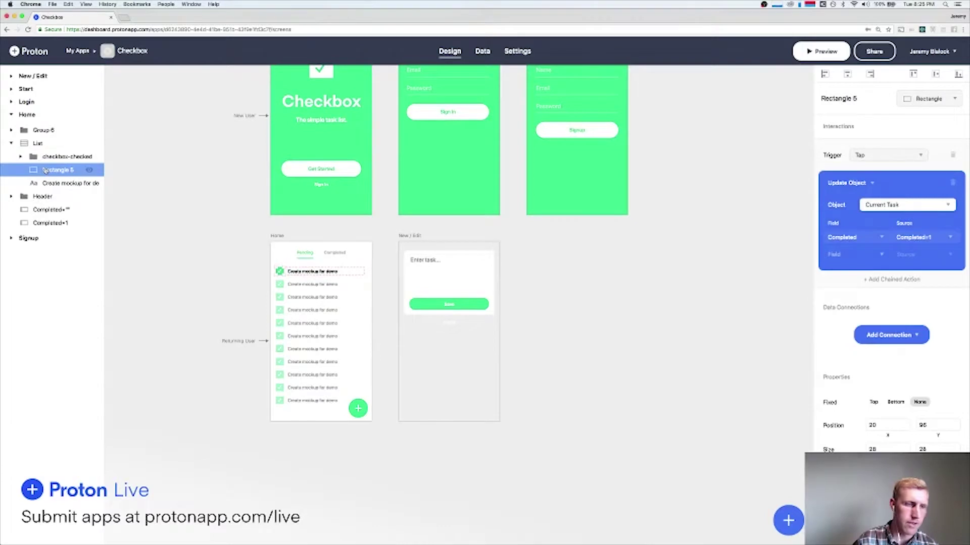
# In the preview, tick 'Take out the trash' to confirm the checkbox completes tasks.
pyautogui.click(823, 52)
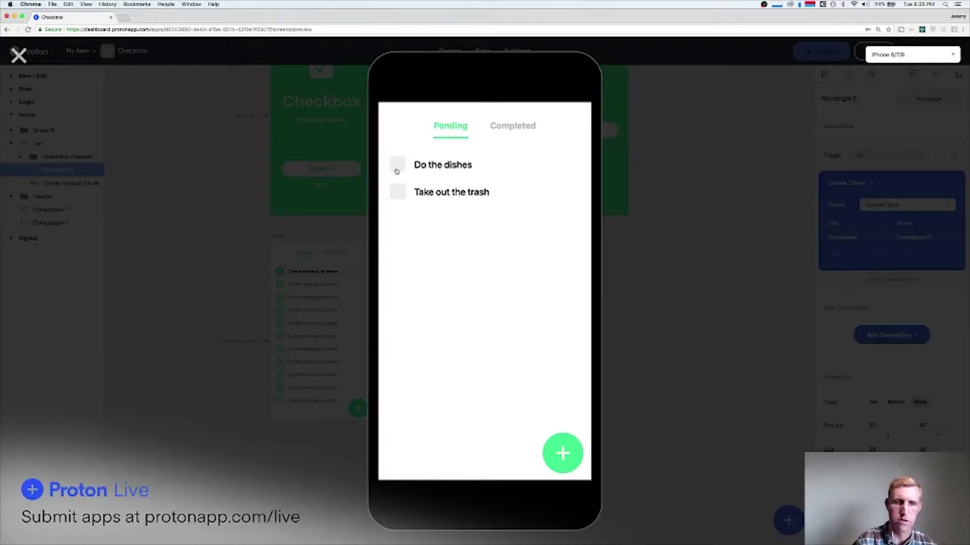
pyautogui.click(397, 192)
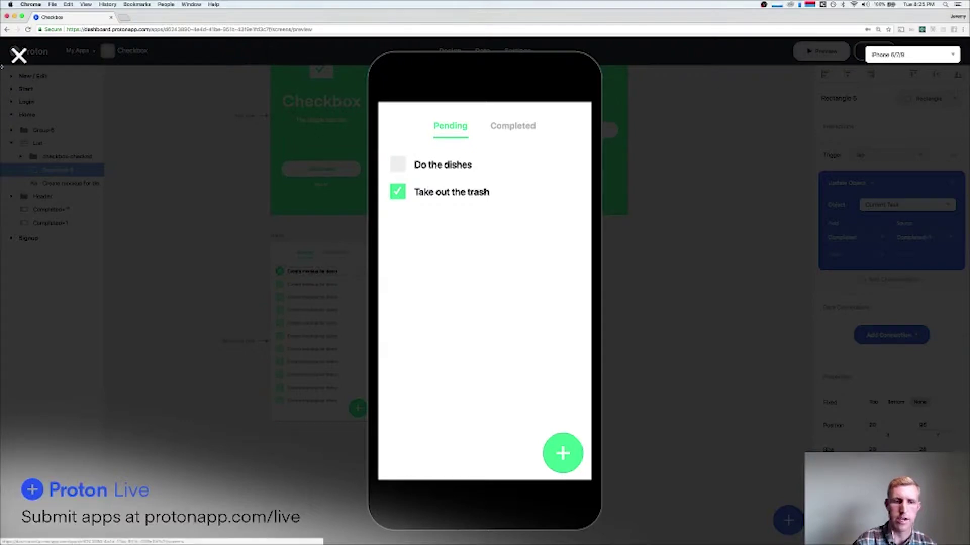
pyautogui.click(18, 54)
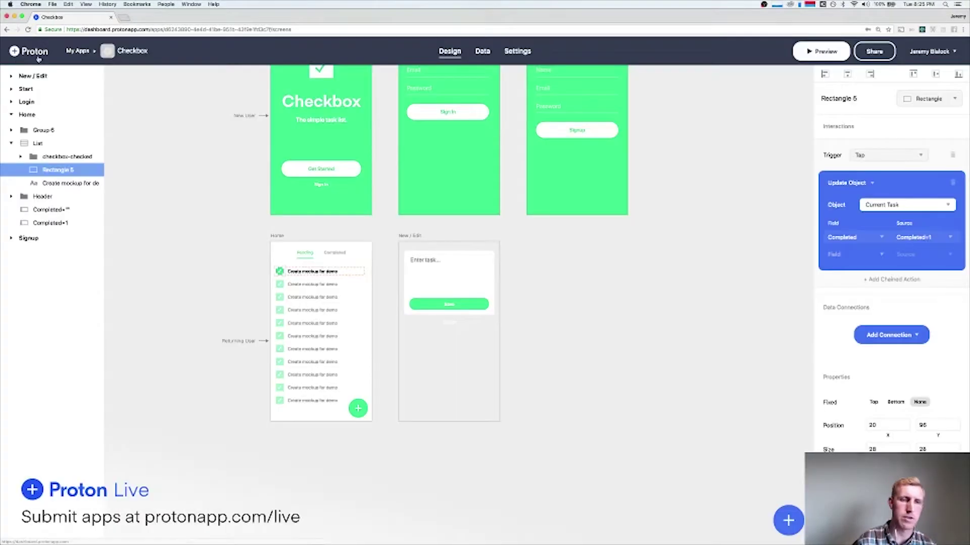
pyautogui.click(580, 302)
# Add a new blank Screen 1 and place it between Home and New / Edit.
pyautogui.moveTo(410, 241); pyautogui.dragTo(538, 241)
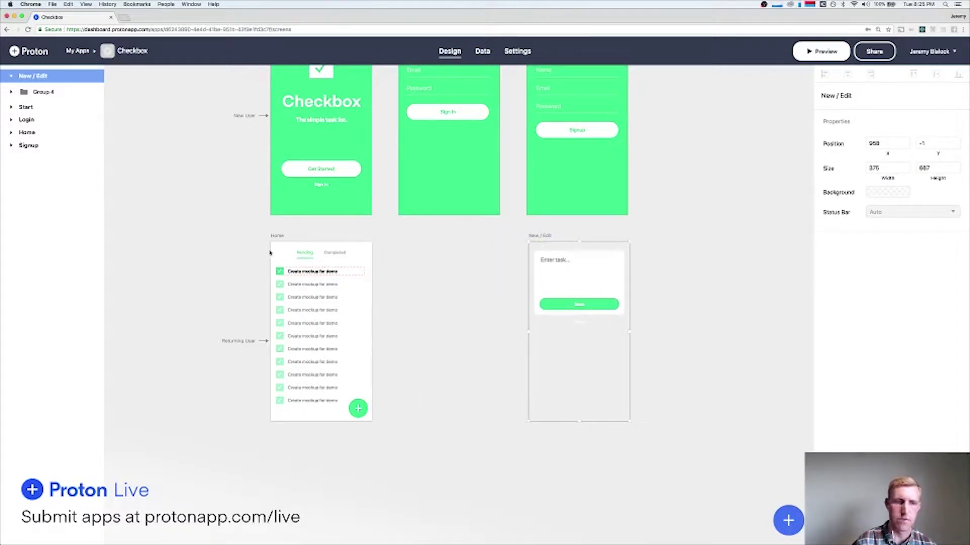
pyautogui.click(251, 245)
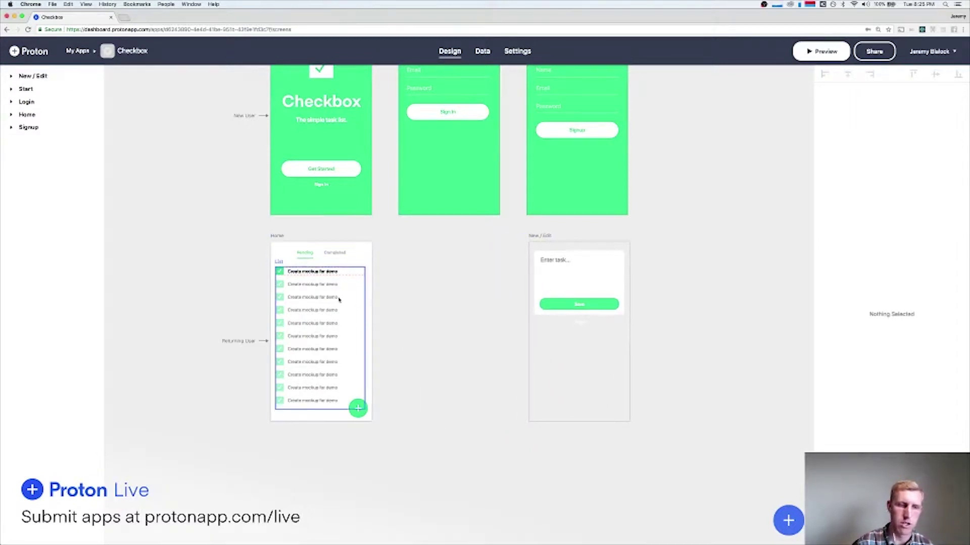
pyautogui.click(789, 510)
pyautogui.click(770, 298)
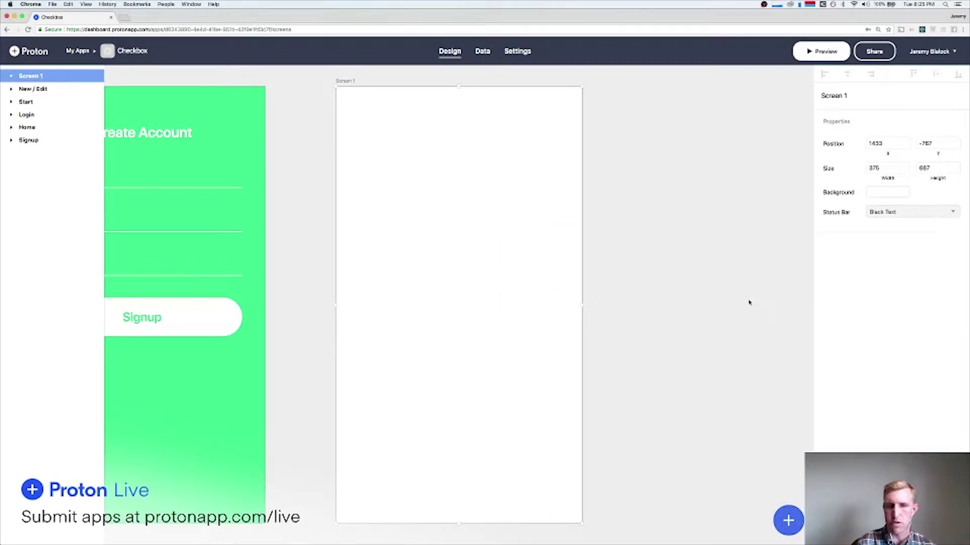
pyautogui.scroll(-5, 678, 347)
pyautogui.scroll(-3, 676, 347)
pyautogui.scroll(1, 601, 161)
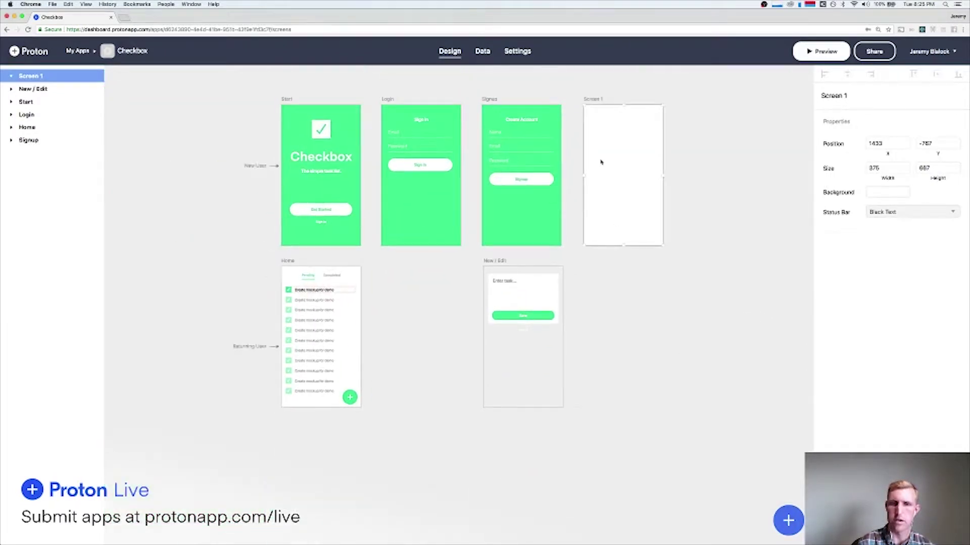
pyautogui.moveTo(595, 100); pyautogui.dragTo(393, 262)
# Copy the Home screen's header, tabs and task list into Screen 1.
pyautogui.click(598, 305)
pyautogui.click(312, 277)
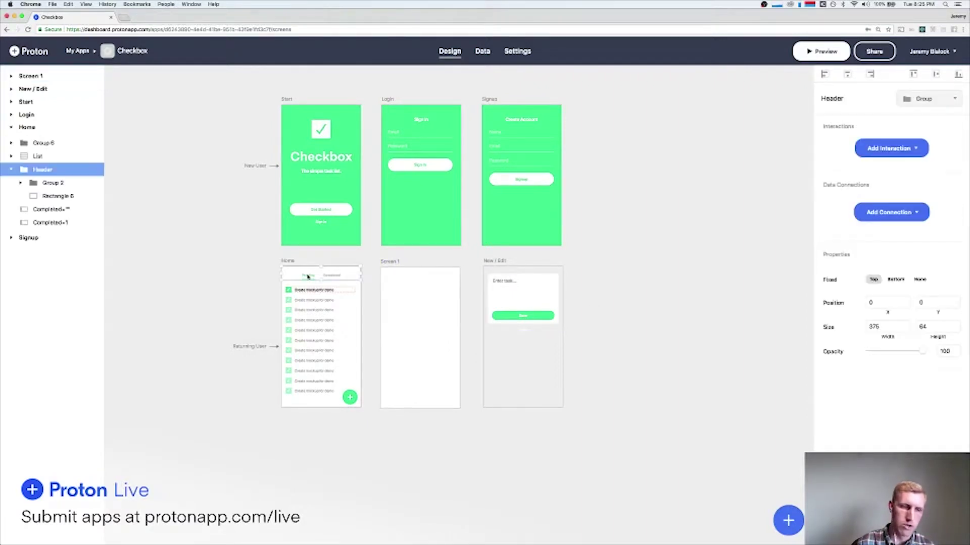
pyautogui.keyDown('shift'); pyautogui.click(308, 306); pyautogui.keyUp('shift')
pyautogui.moveTo(272, 275); pyautogui.dragTo(363, 431)
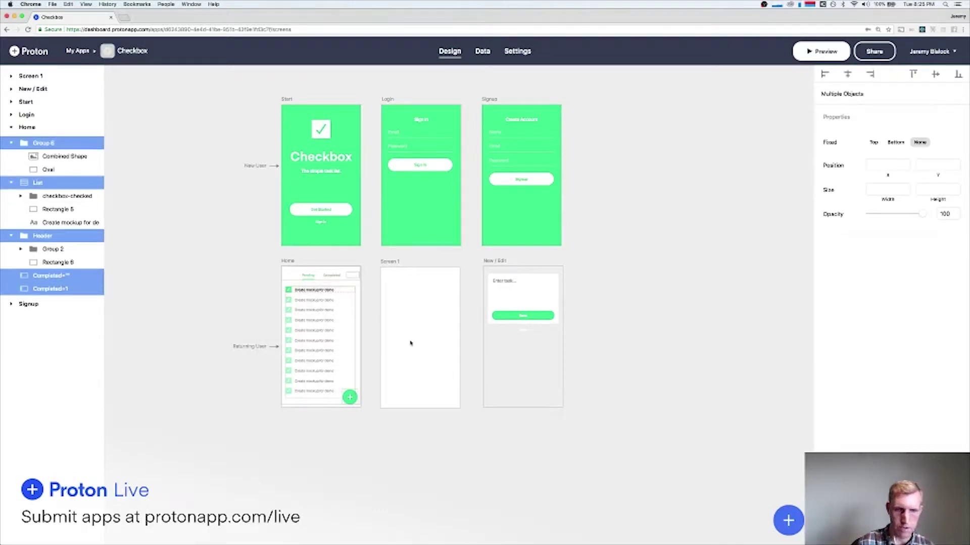
pyautogui.scroll(10, 410, 343)
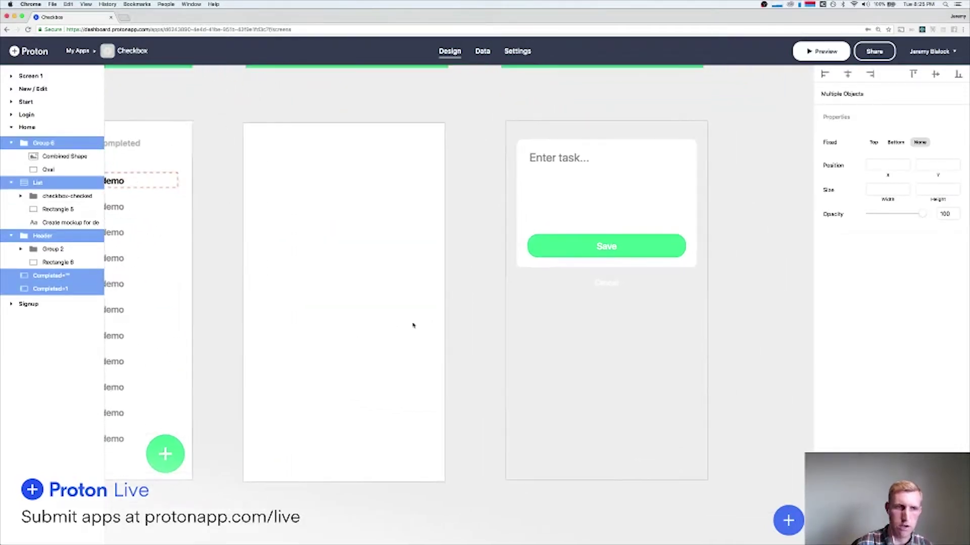
pyautogui.hotkey('ctrl', 'v')
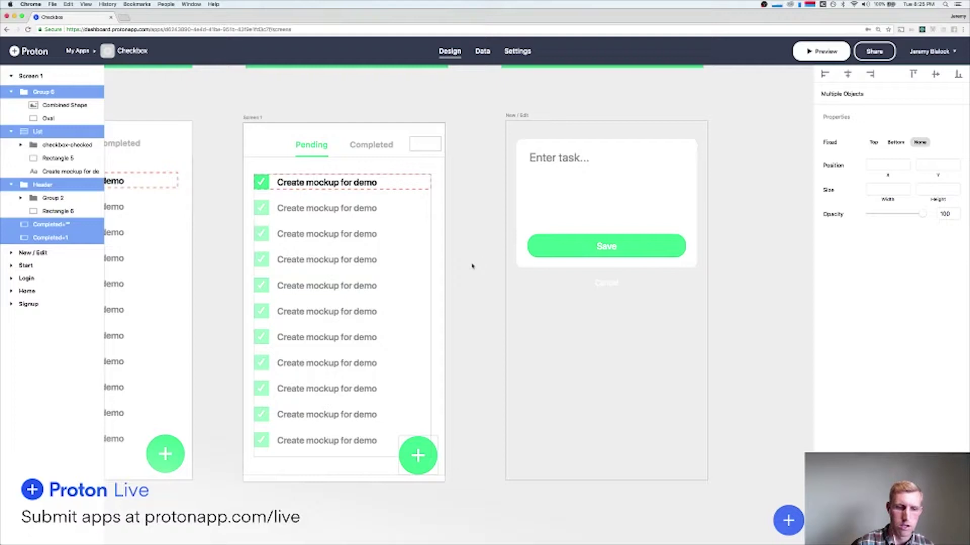
# Give Screen 1's Completed tab label the same green as the Pending label.
pyautogui.click(472, 266)
pyautogui.hscroll(-5, 274, 182)
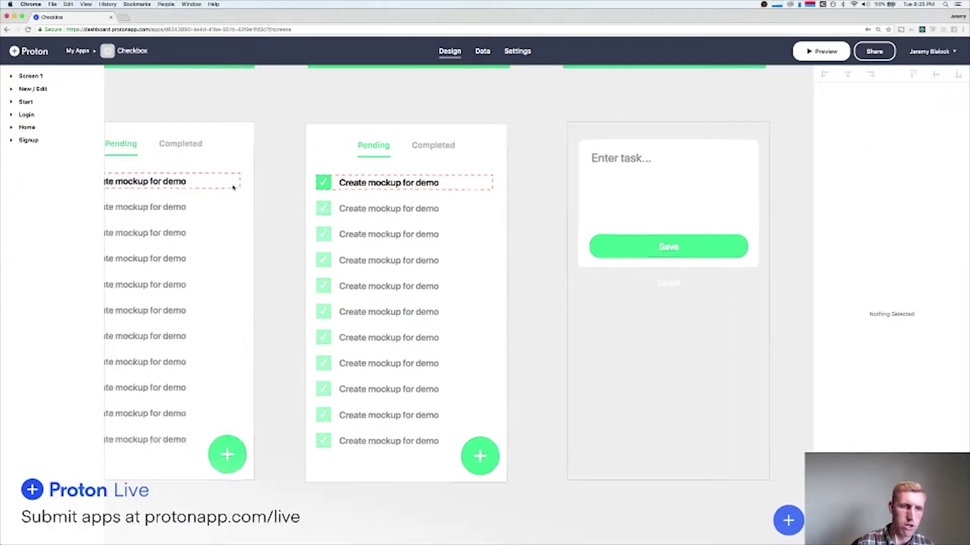
pyautogui.click(247, 150)
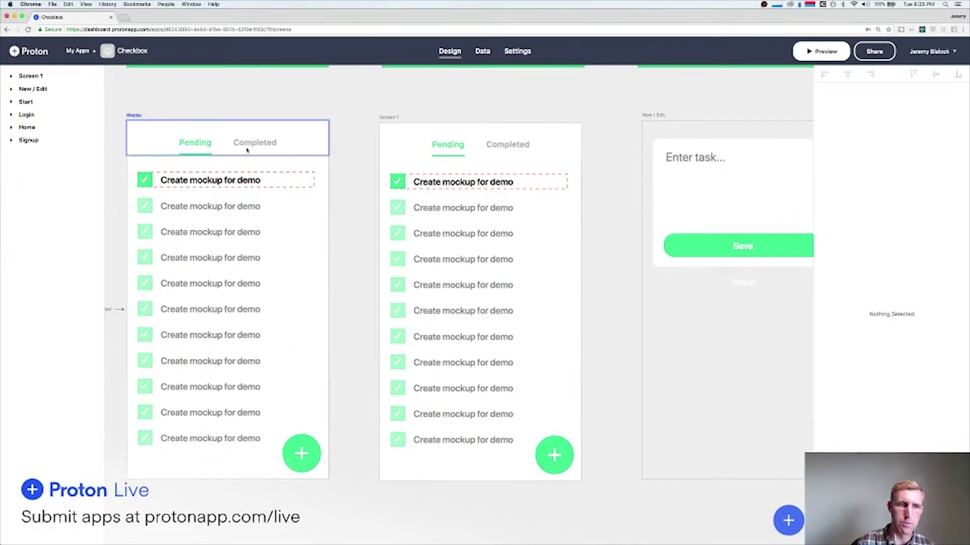
pyautogui.click(196, 145)
pyautogui.click(227, 143)
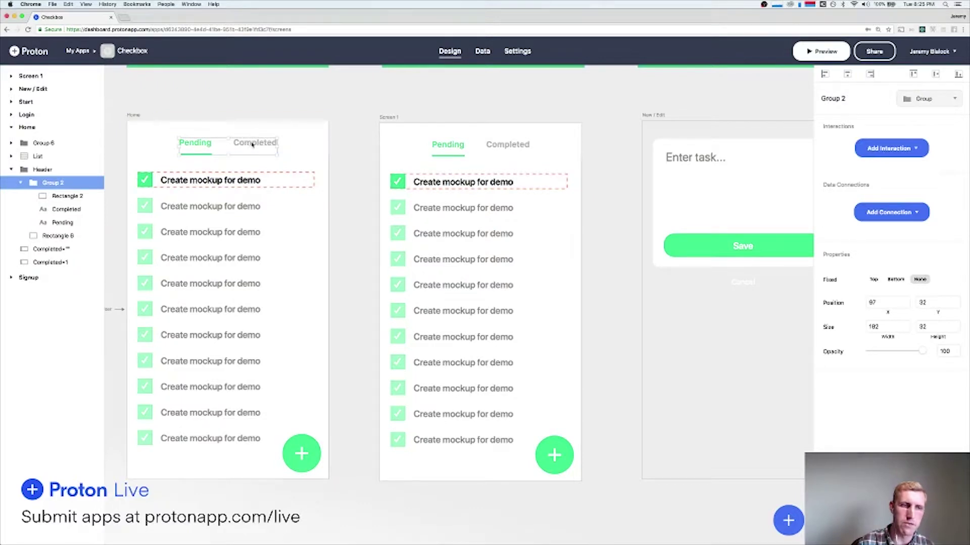
pyautogui.click(520, 143)
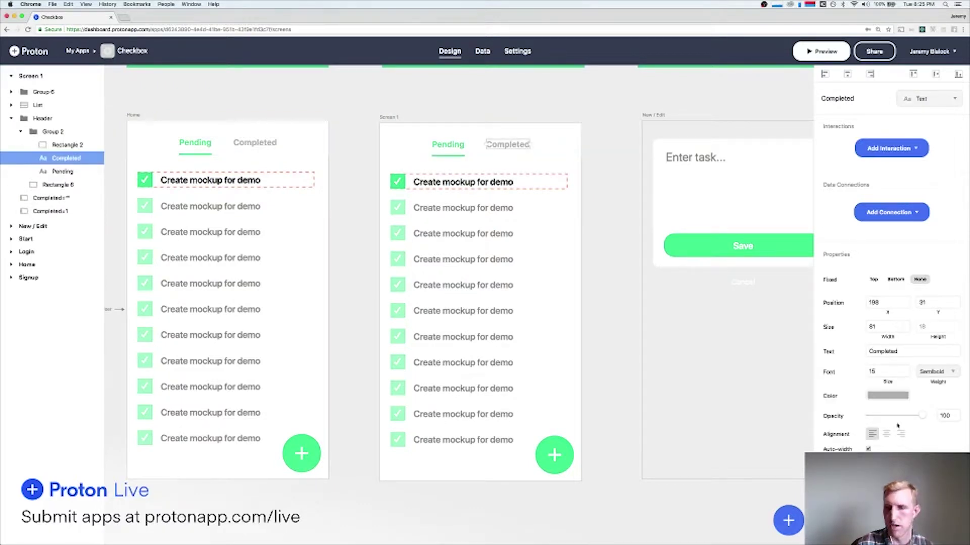
pyautogui.click(448, 145)
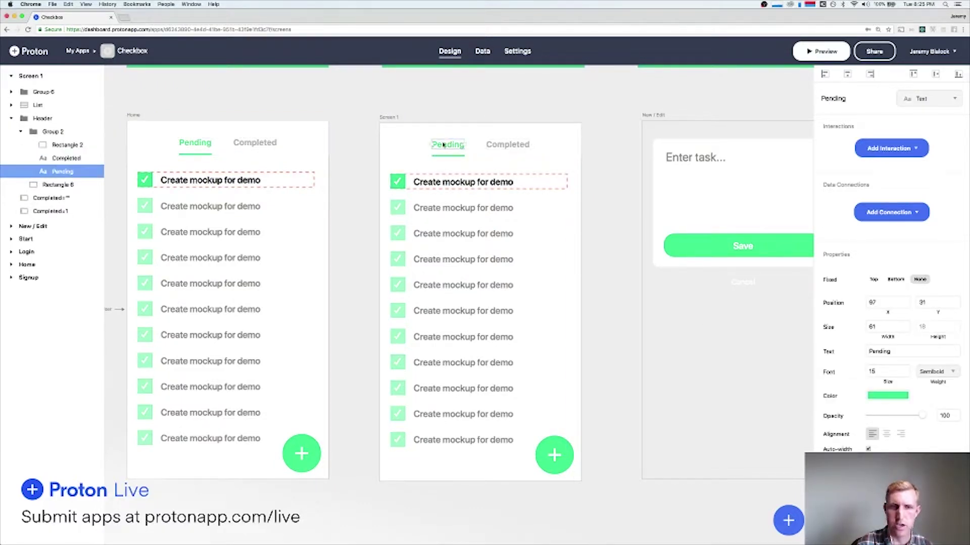
pyautogui.click(885, 397)
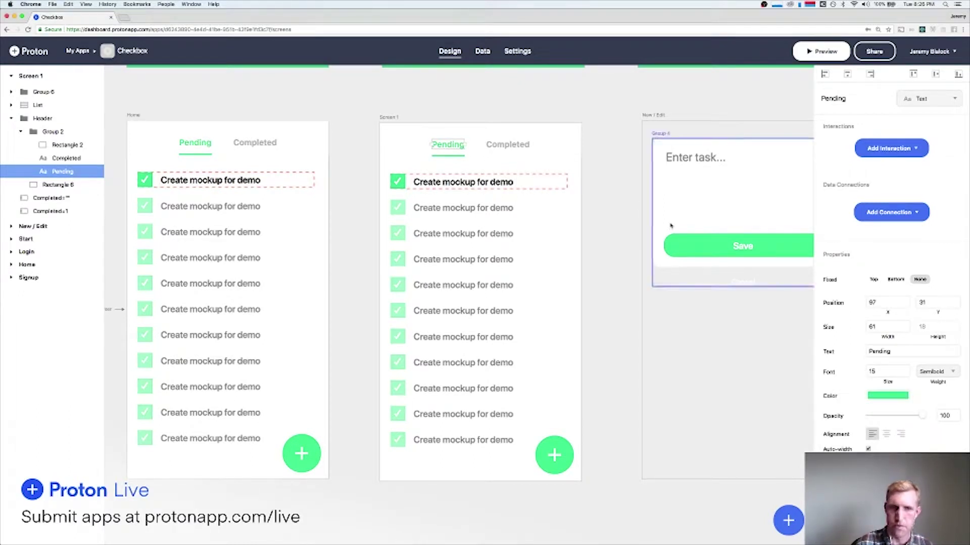
pyautogui.click(508, 145)
pyautogui.click(876, 395)
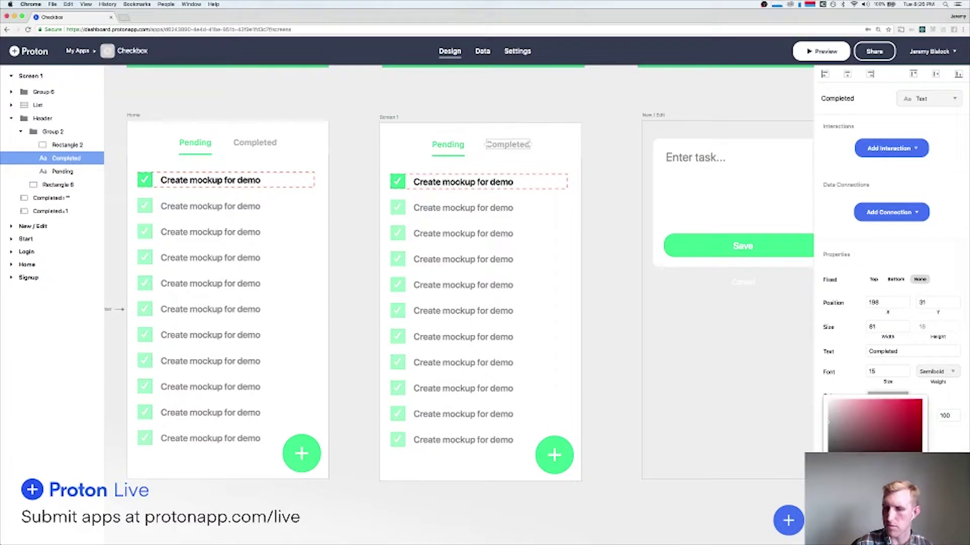
pyautogui.press('super+v')
pyautogui.click(891, 391)
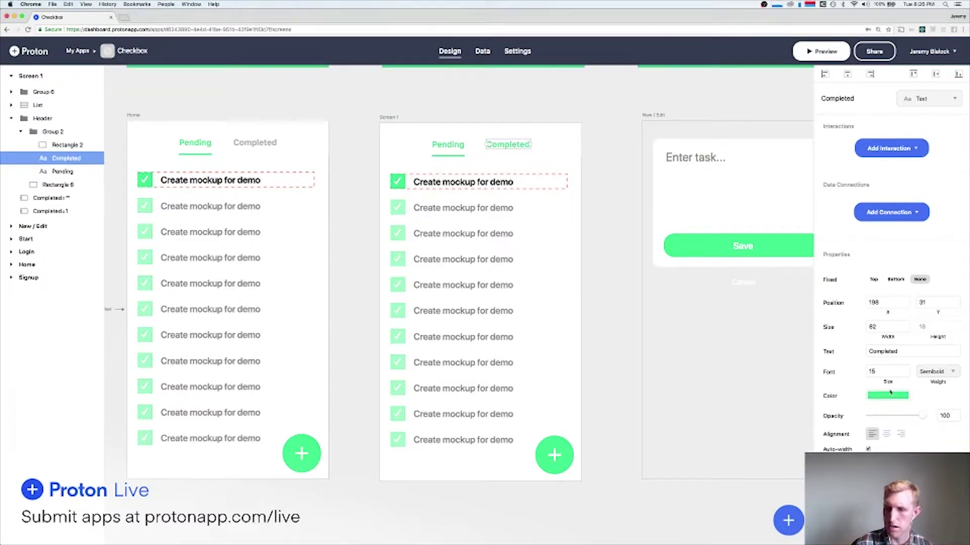
# Nudge the green underline right from under Pending to under Completed.
pyautogui.click(455, 158)
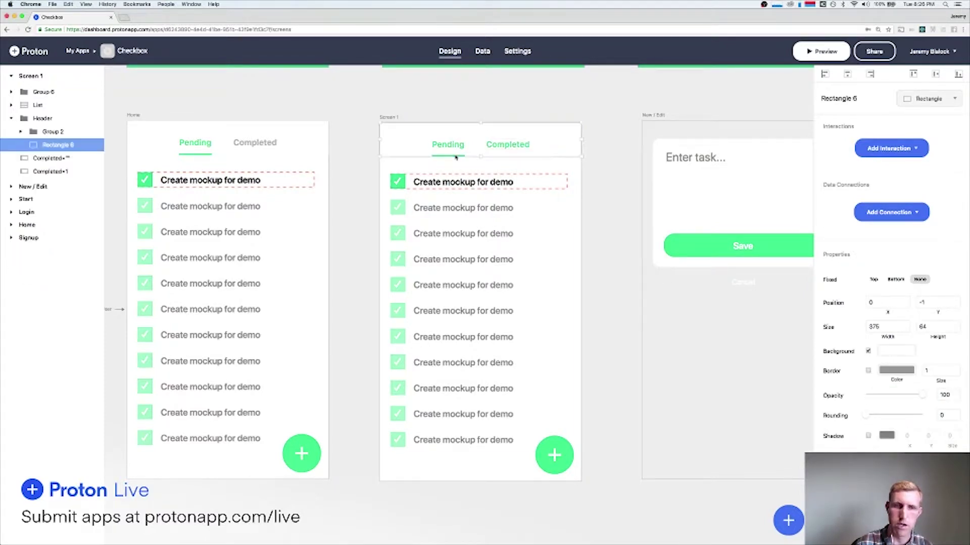
pyautogui.click(450, 156)
pyautogui.hotkey('shift', 'Right')
pyautogui.hotkey('shift', 'Right')
pyautogui.hotkey('shift', 'Right')
pyautogui.hotkey('shift', 'Right')
pyautogui.hotkey('shift', 'Right')
pyautogui.hotkey('shift', 'Right')
pyautogui.hotkey('shift', 'Right')
pyautogui.hotkey('shift', 'Right')
pyautogui.hotkey('shift', 'Right')
pyautogui.hotkey('shift', 'Right')
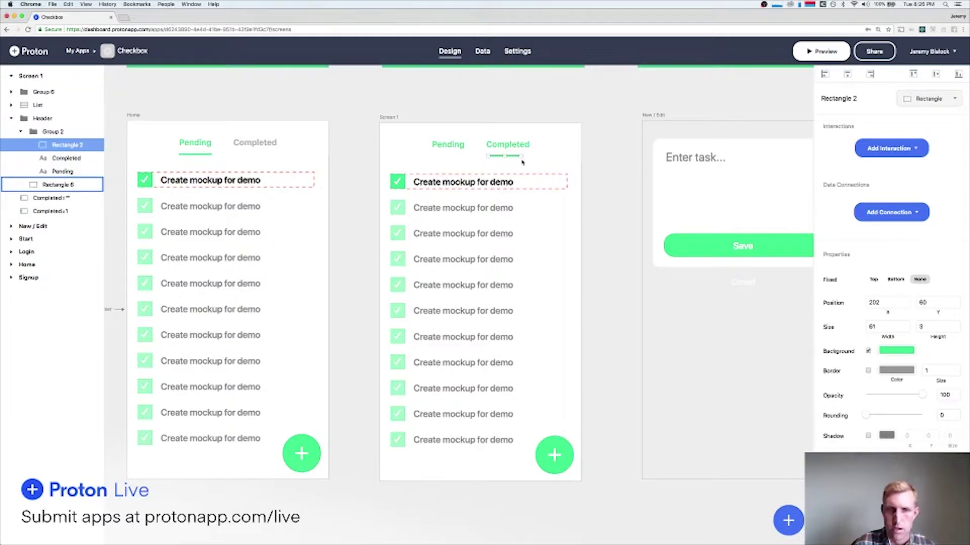
# Resize the green underline so it spans the Completed label on Screen 1.
pyautogui.scroll(5, 522, 162)
pyautogui.scroll(5, 522, 163)
pyautogui.moveTo(516, 132); pyautogui.dragTo(571, 132)
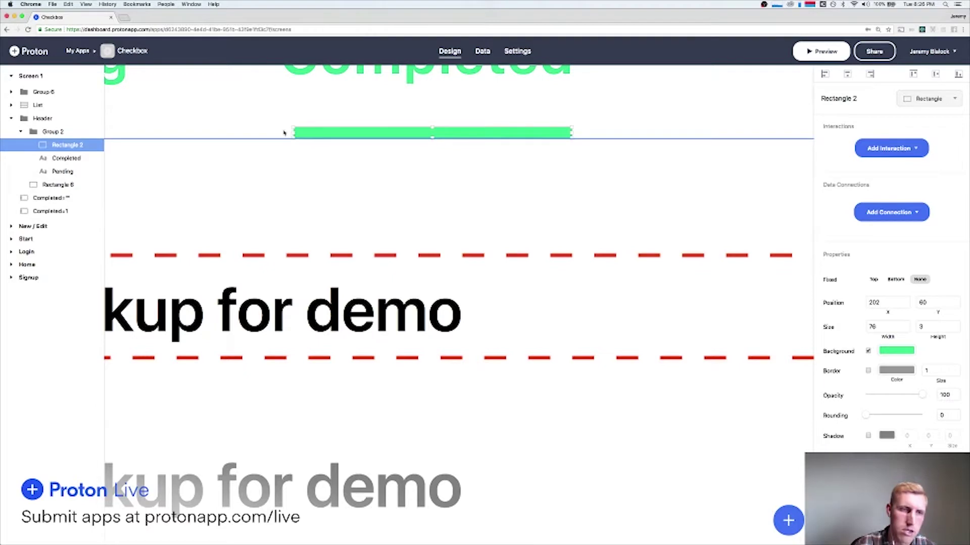
pyautogui.moveTo(293, 133); pyautogui.dragTo(282, 132)
pyautogui.scroll(-8, 280, 132)
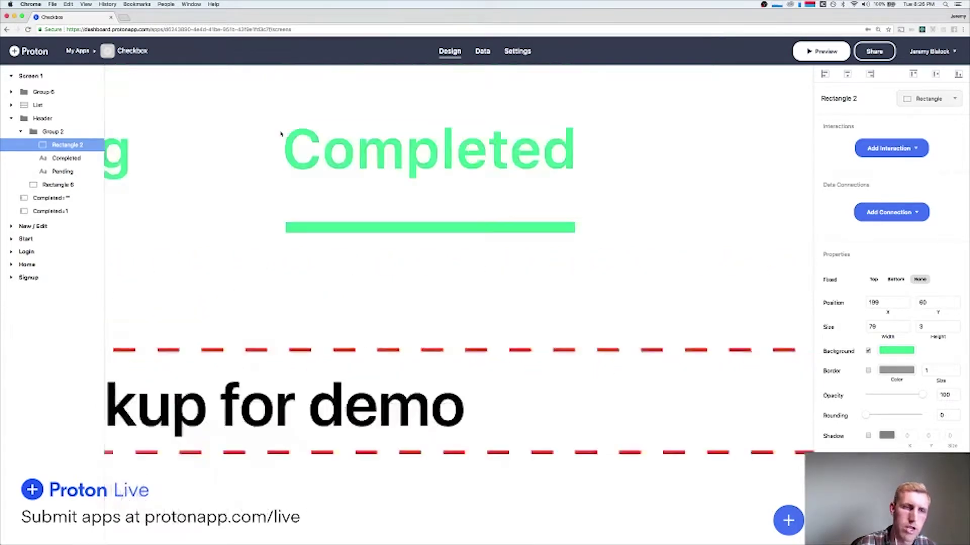
# Copy Home's grey Completed colour and apply it to Screen 1's Pending label.
pyautogui.click(217, 144)
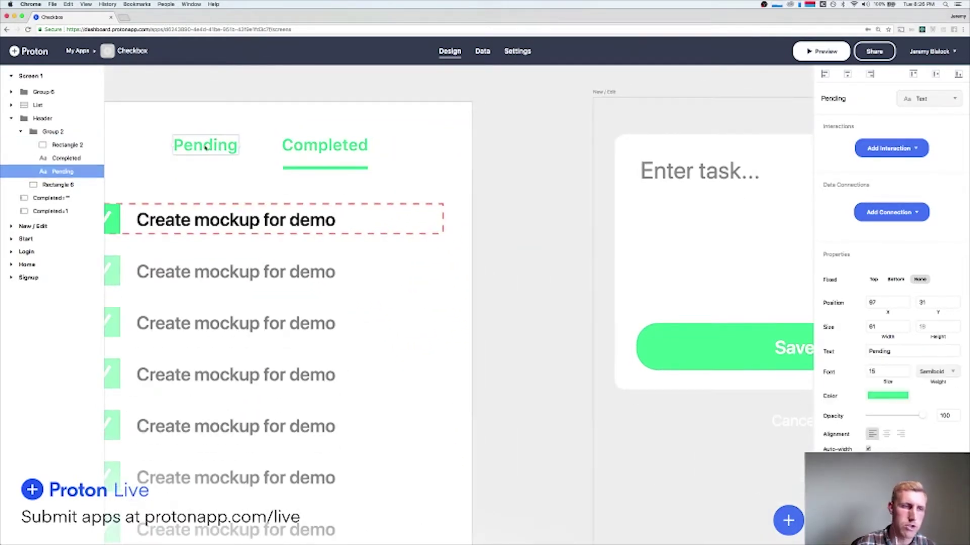
pyautogui.hscroll(-5, 206, 147)
pyautogui.scroll(-2, 208, 147)
pyautogui.hscroll(10, 242, 152)
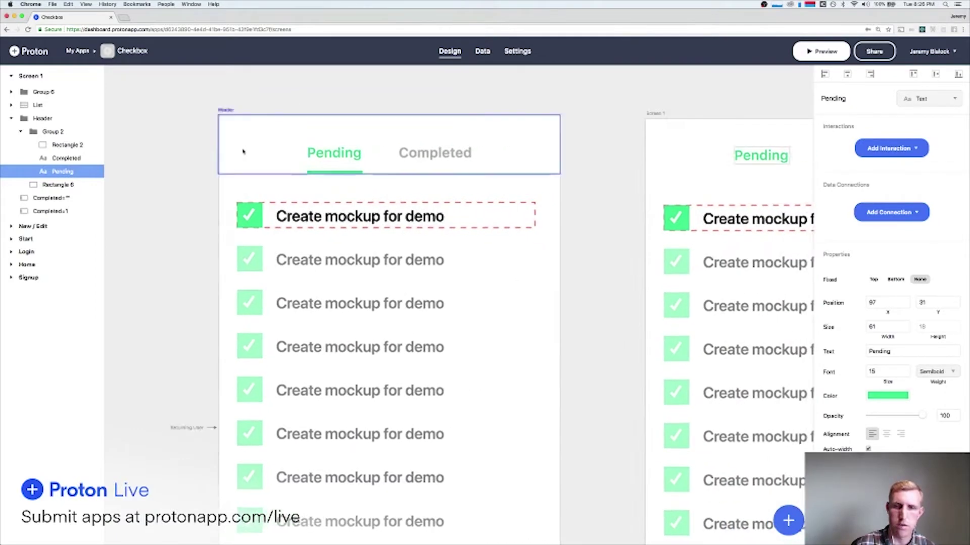
pyautogui.click(221, 159)
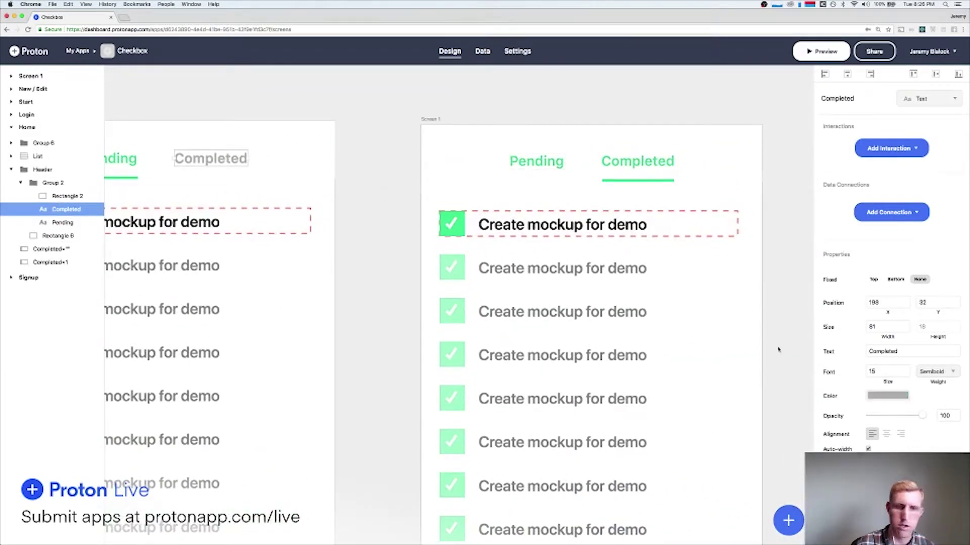
pyautogui.click(887, 396)
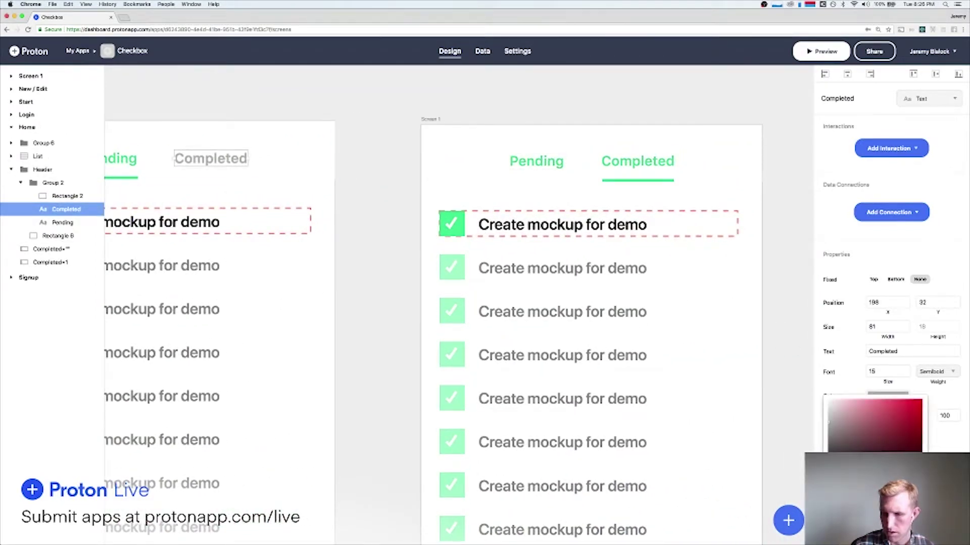
pyautogui.click(554, 163)
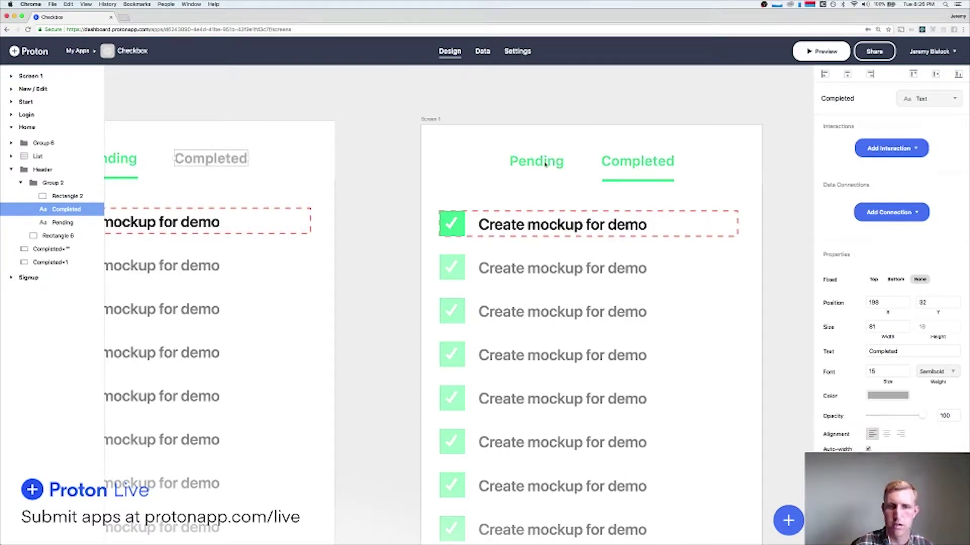
pyautogui.click(541, 163)
pyautogui.click(899, 399)
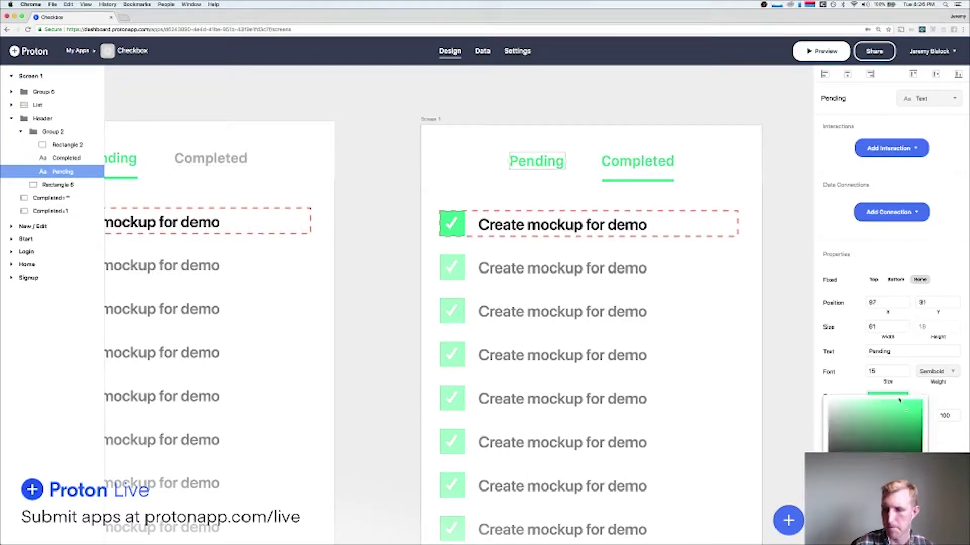
pyautogui.press('super+v')
pyautogui.press('Return')
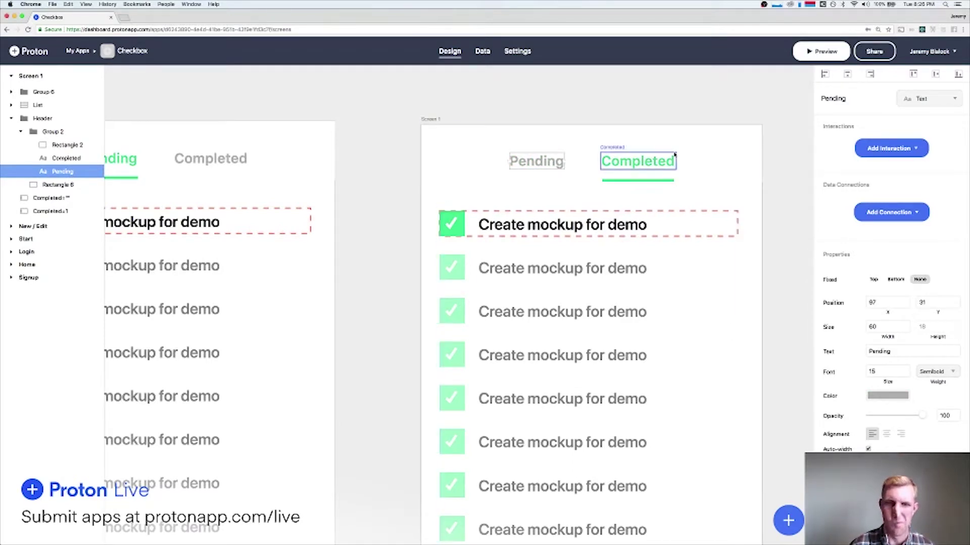
pyautogui.click(608, 95)
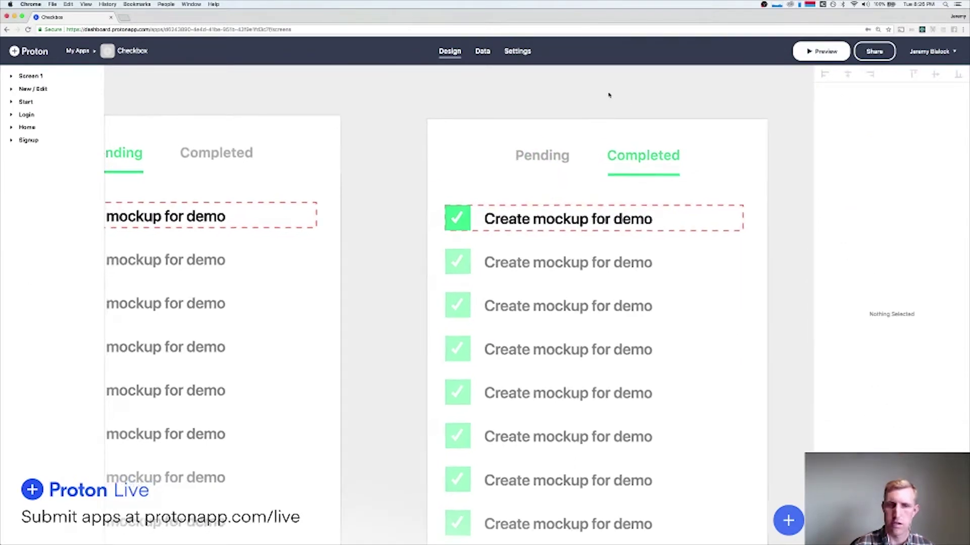
# Inspect the second screen's list and header and Home's Completed label interaction options.
pyautogui.scroll(-5, 609, 95)
pyautogui.hscroll(1, 609, 95)
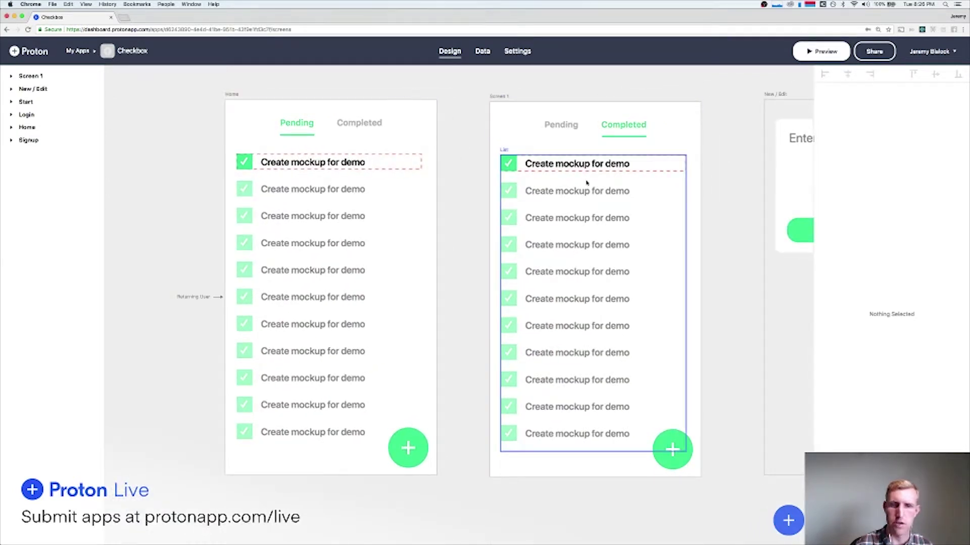
pyautogui.click(657, 187)
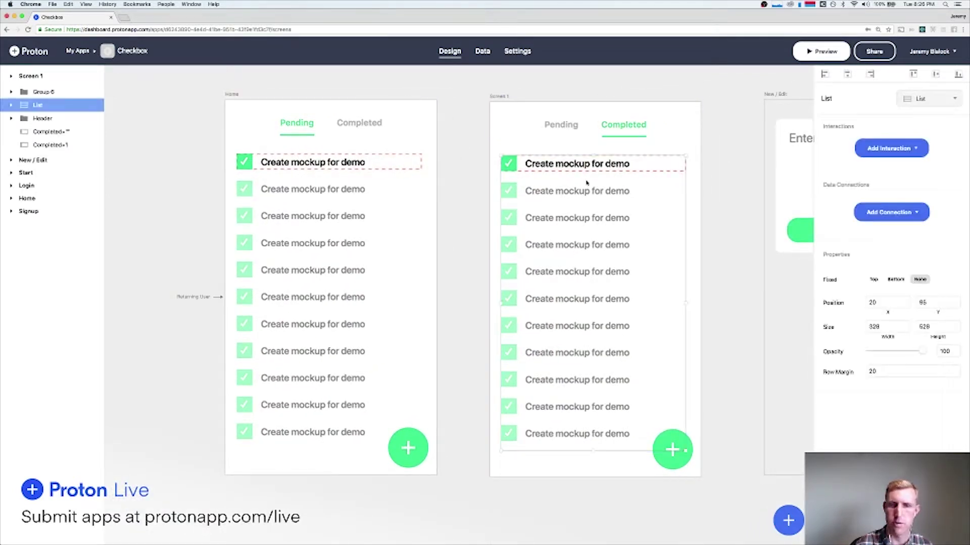
pyautogui.click(610, 85)
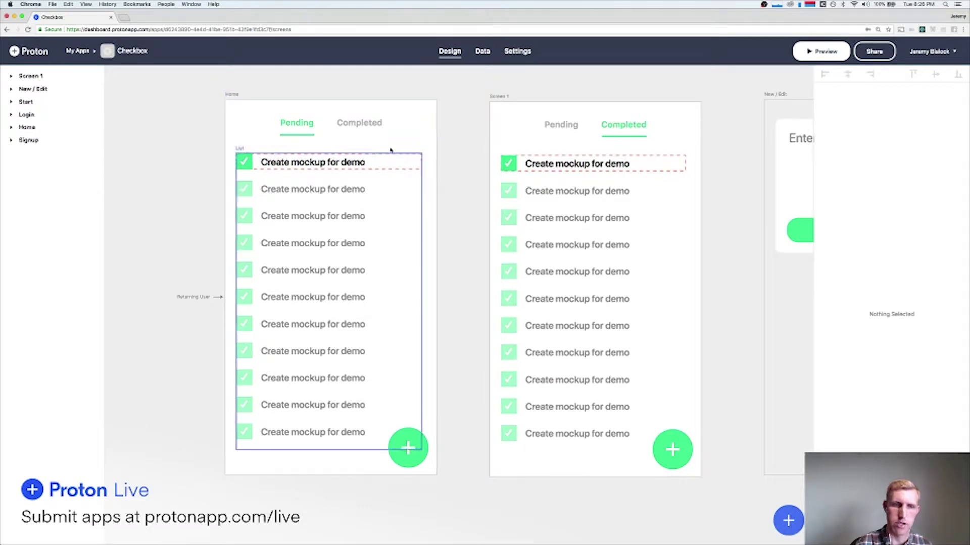
pyautogui.click(522, 134)
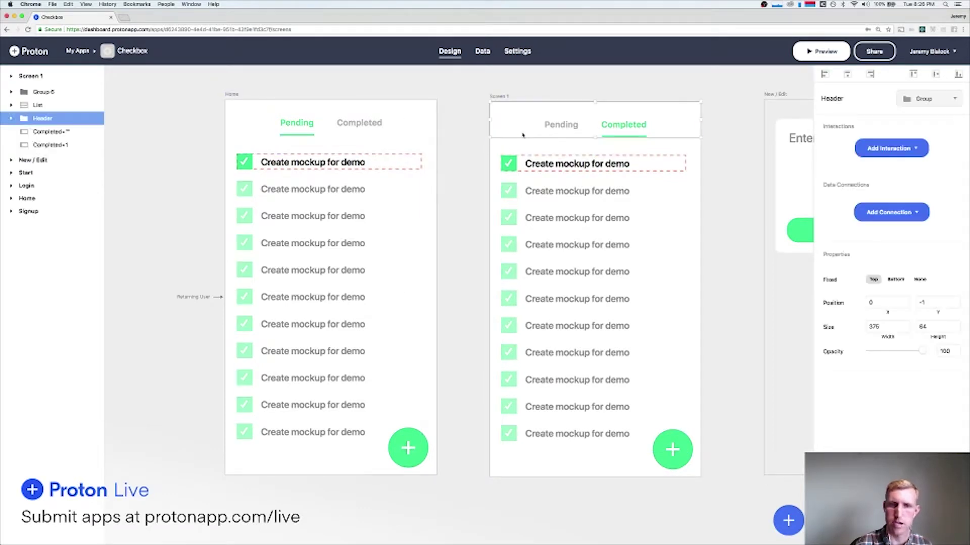
pyautogui.click(523, 85)
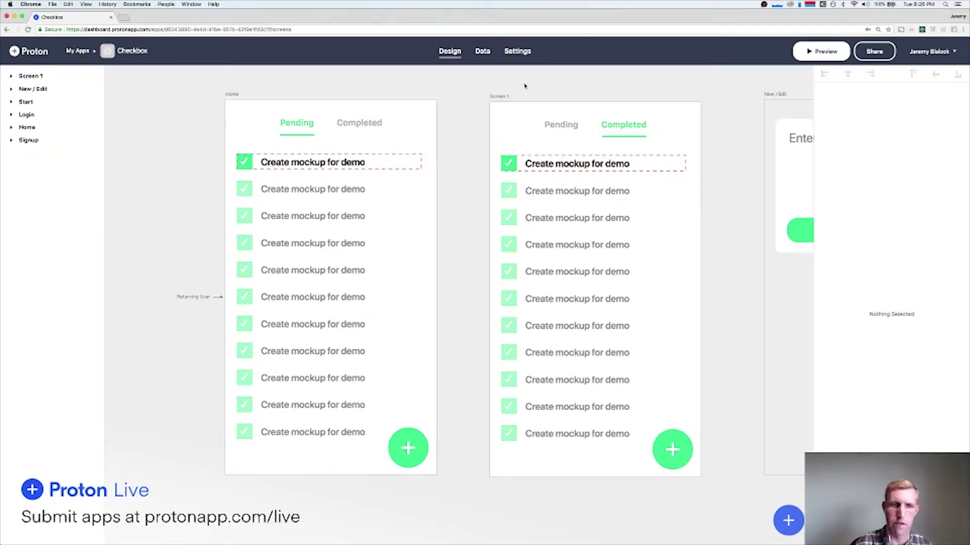
pyautogui.click(371, 124)
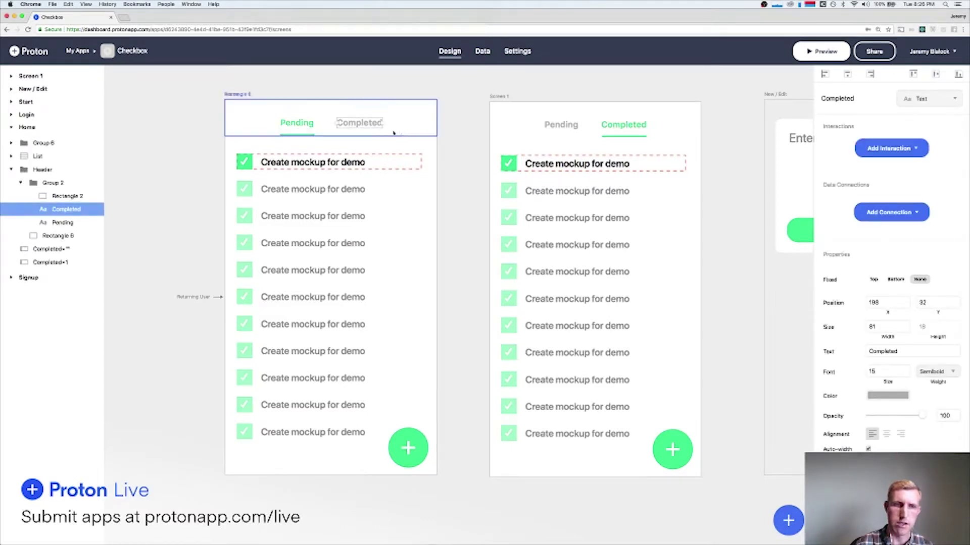
pyautogui.click(890, 149)
pyautogui.moveTo(871, 172)
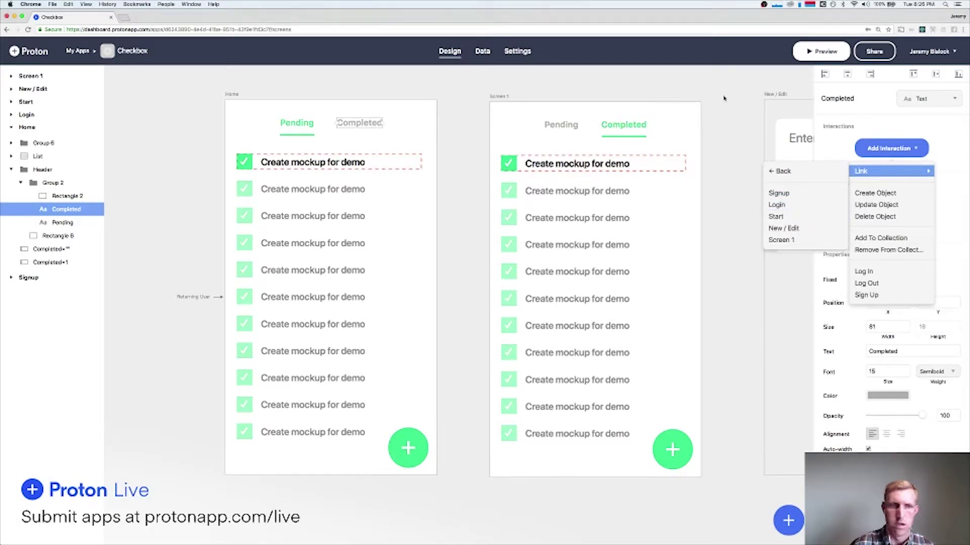
pyautogui.click(631, 93)
# Rename Screen 1 to 'Completed' in the Layers panel.
pyautogui.click(497, 97)
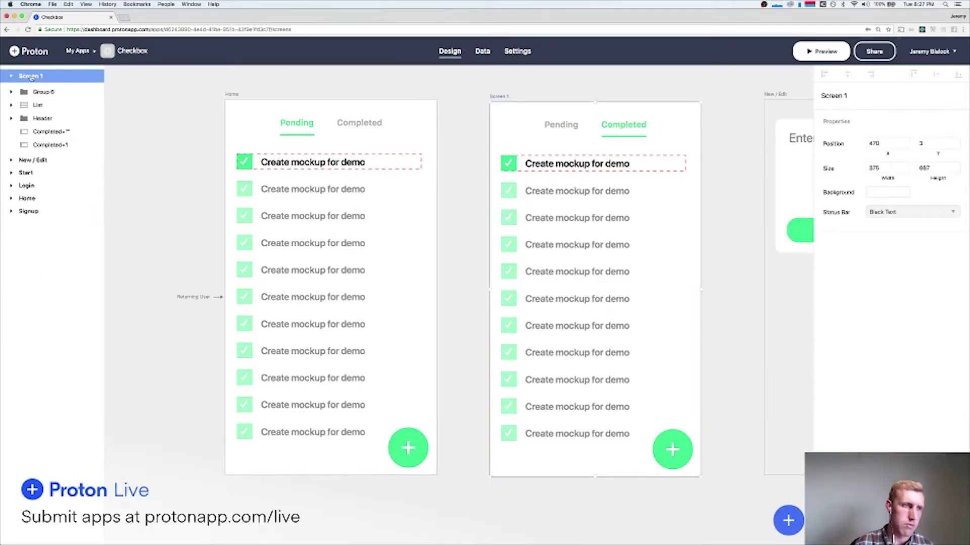
pyautogui.doubleClick(31, 75)
pyautogui.write('Complete')
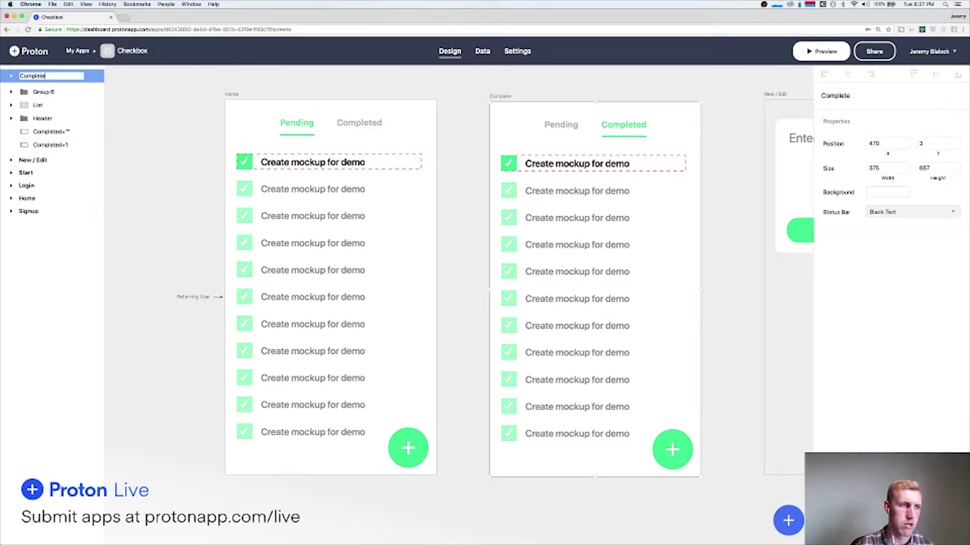
pyautogui.write('d')
pyautogui.press('Return')
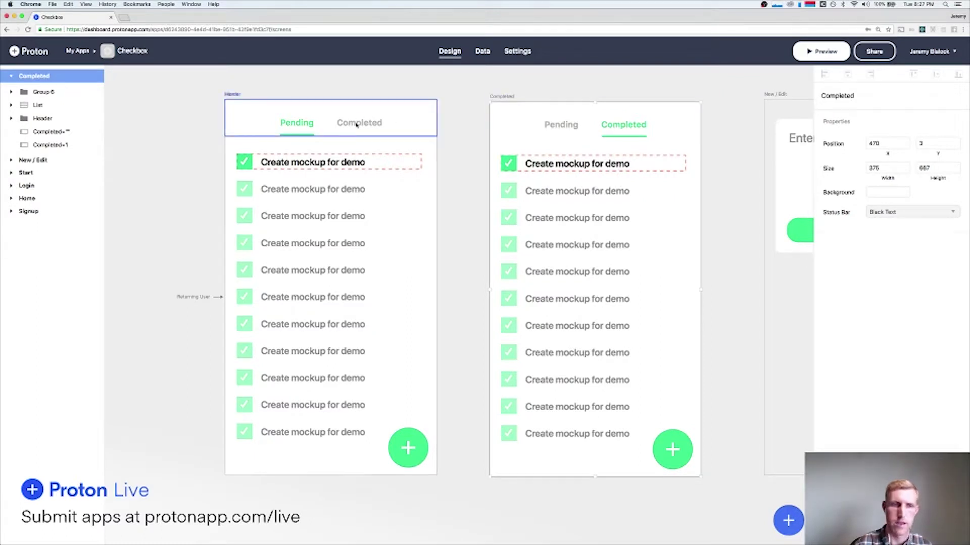
# Link Home's Completed label to the Completed screen and that screen's Pending label to Home.
pyautogui.click(357, 124)
pyautogui.click(890, 148)
pyautogui.moveTo(869, 171)
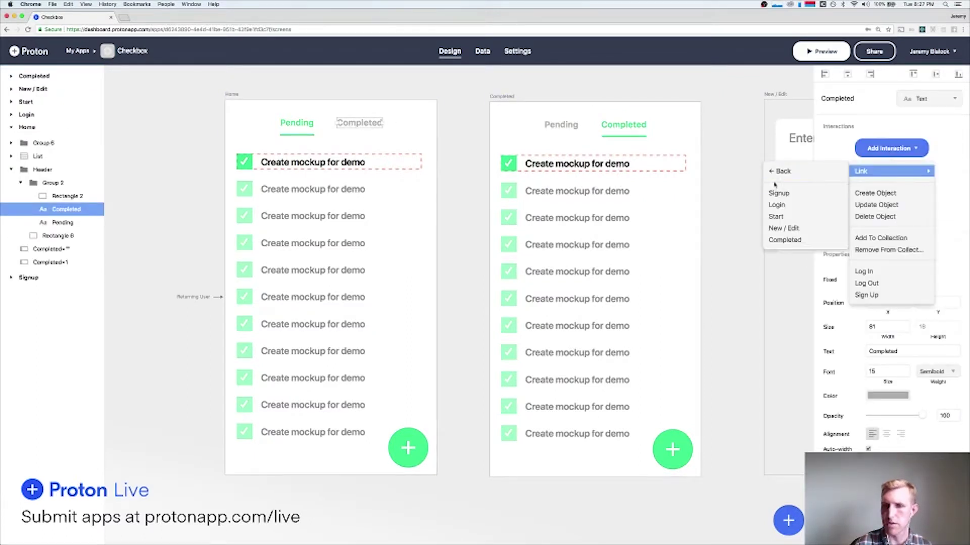
pyautogui.click(785, 240)
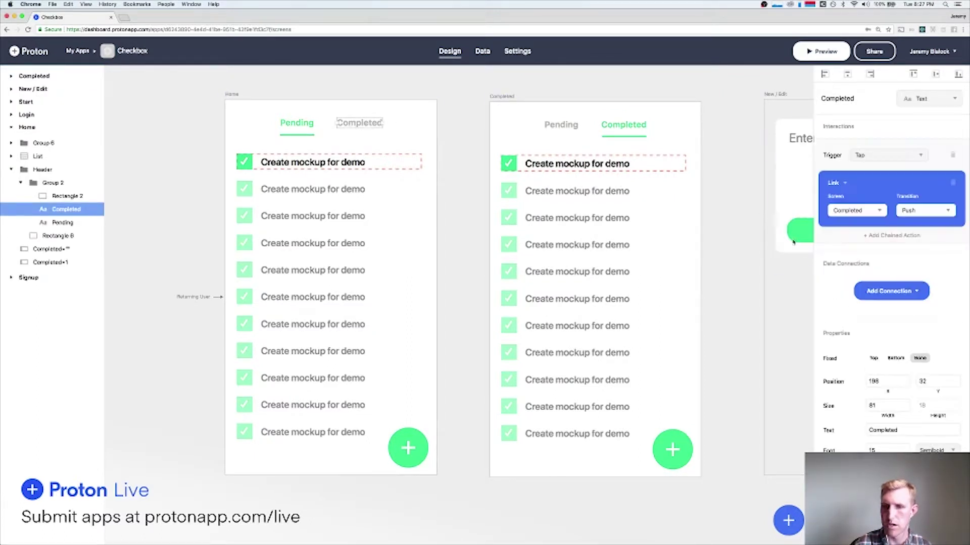
pyautogui.click(575, 124)
pyautogui.click(890, 148)
pyautogui.moveTo(870, 174)
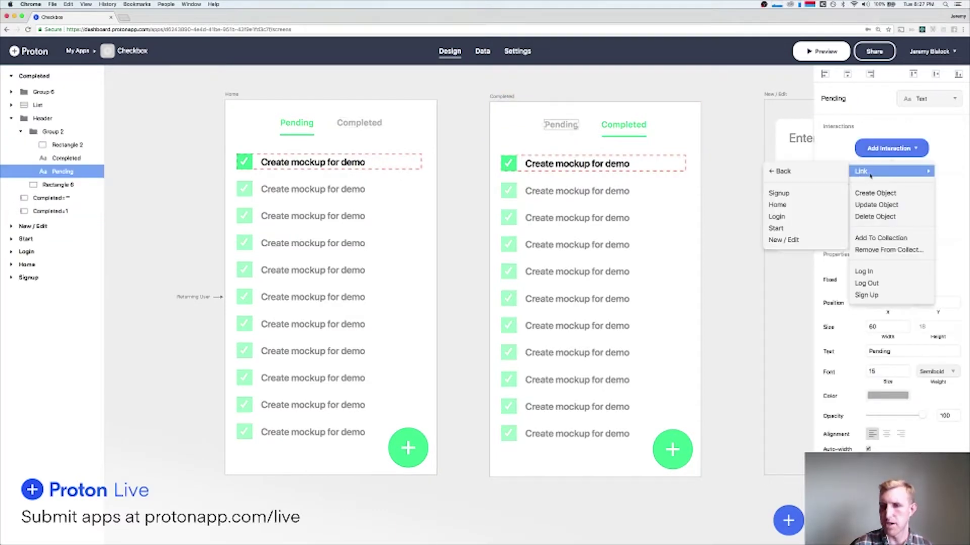
pyautogui.click(777, 204)
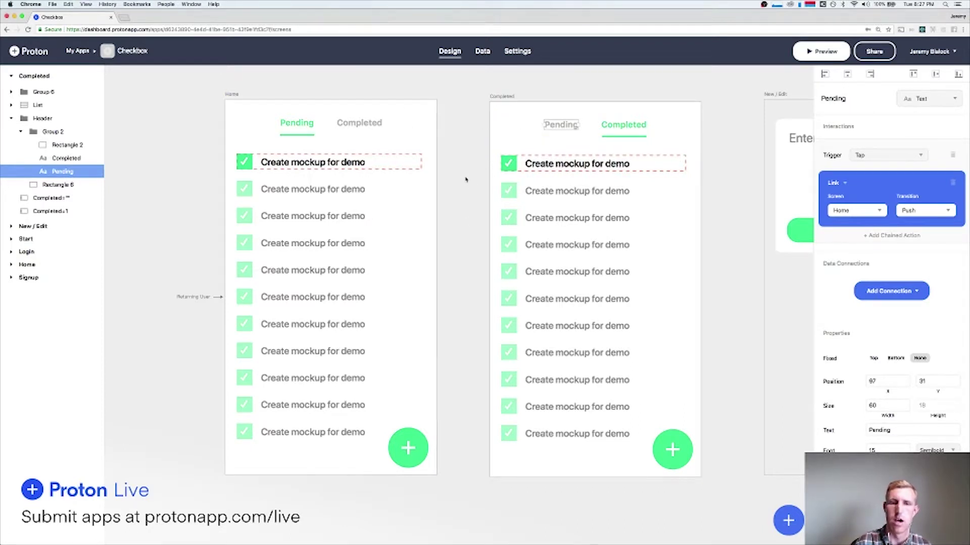
# Set the transition of both tab links to None.
pyautogui.scroll(2, 466, 179)
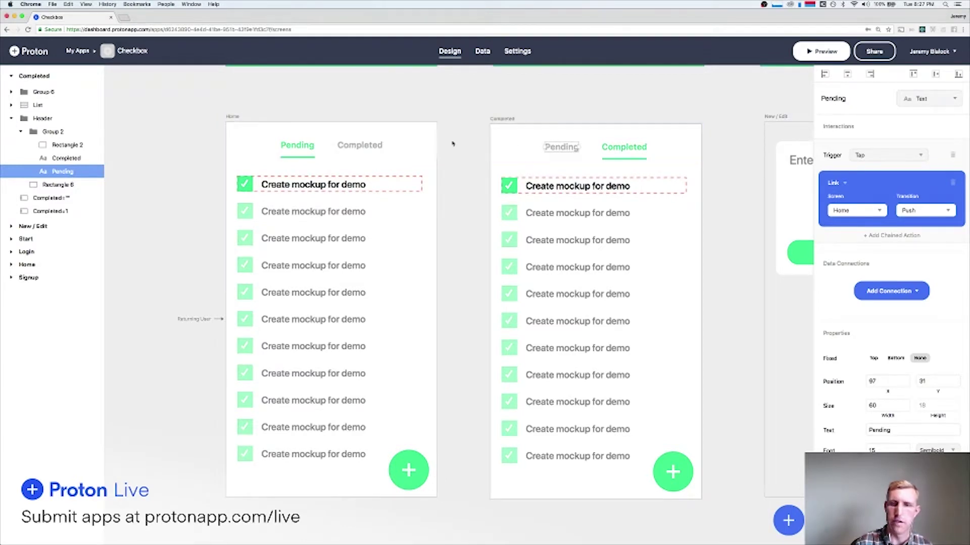
pyautogui.click(372, 145)
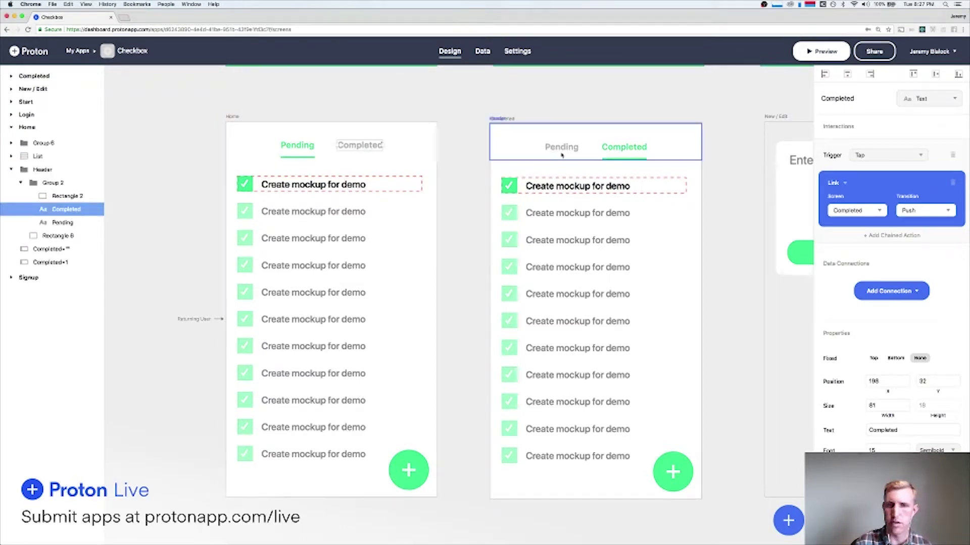
pyautogui.click(911, 216)
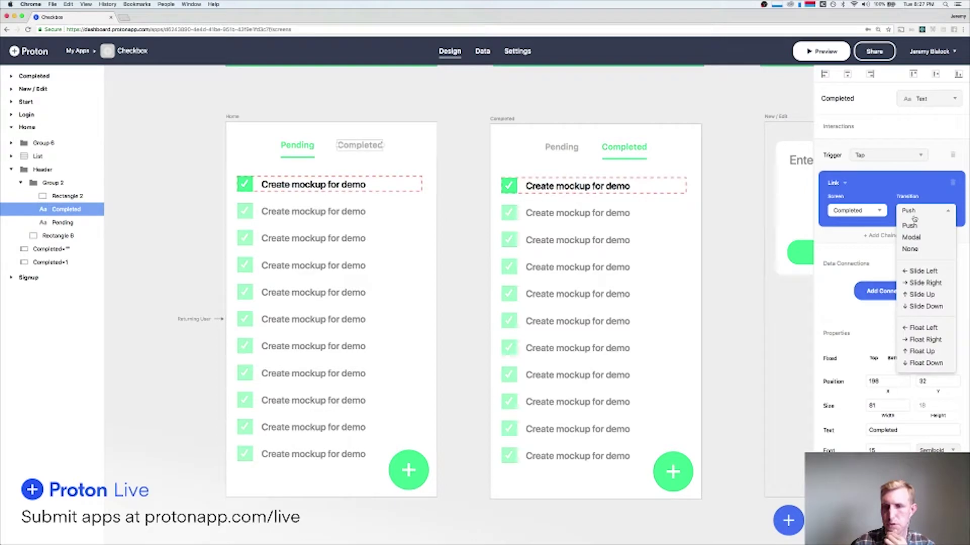
pyautogui.click(918, 250)
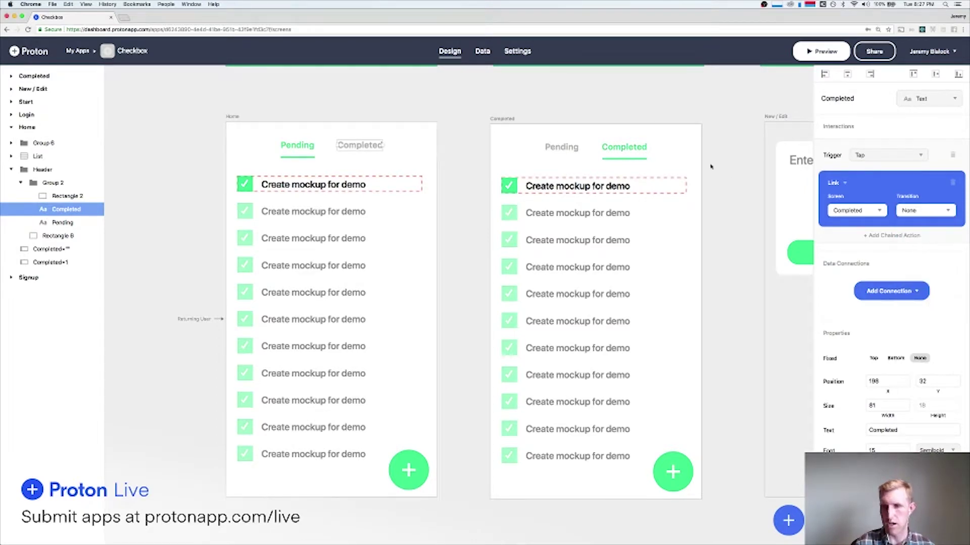
pyautogui.click(574, 149)
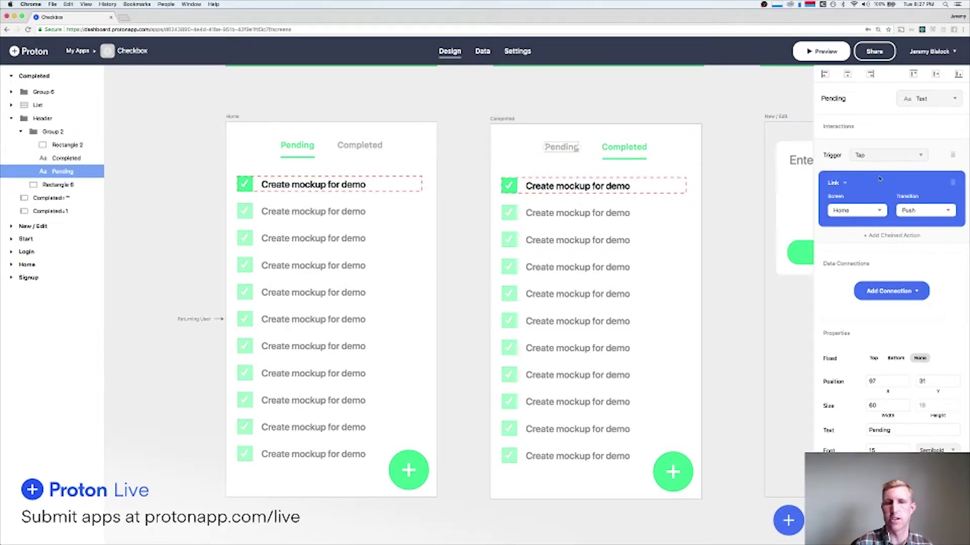
pyautogui.click(912, 212)
pyautogui.click(917, 250)
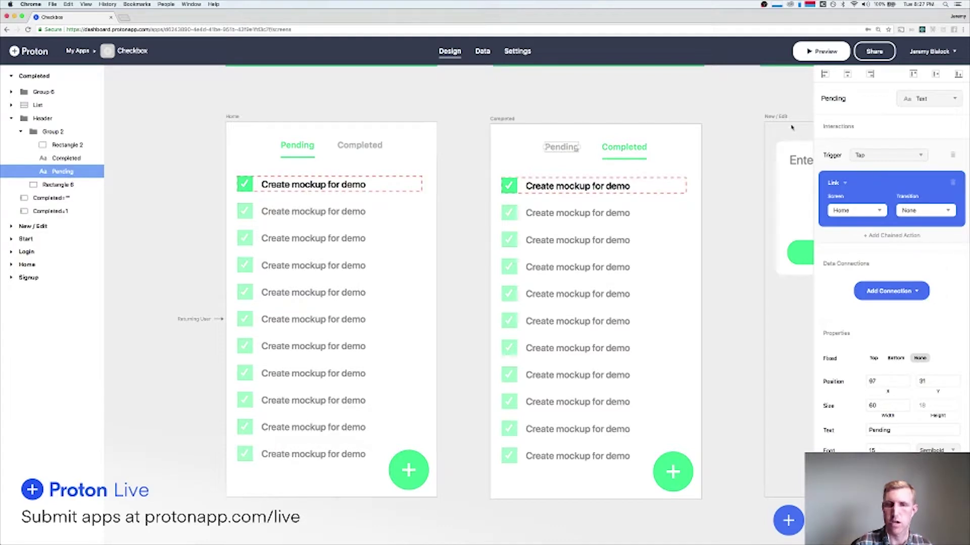
pyautogui.click(820, 51)
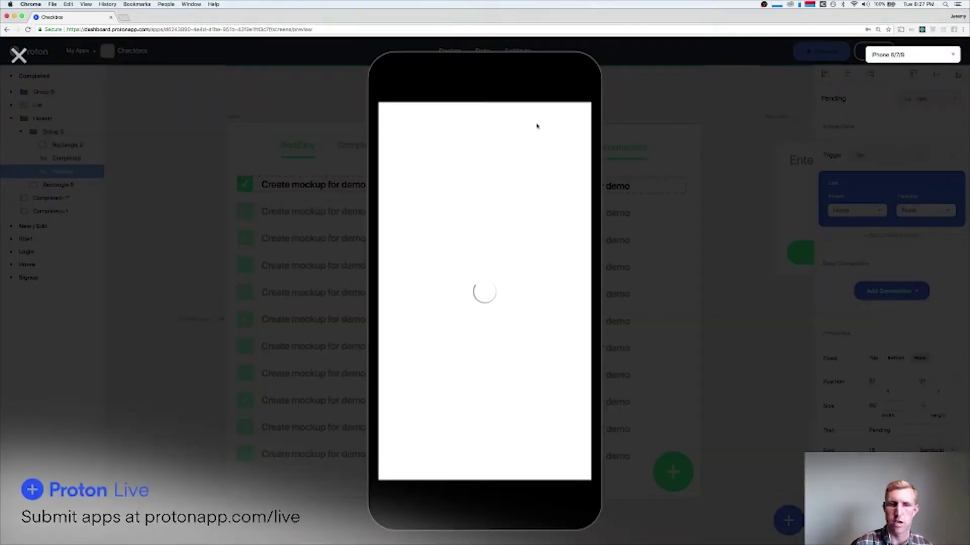
pyautogui.click(518, 127)
pyautogui.click(451, 126)
pyautogui.click(534, 129)
pyautogui.click(444, 126)
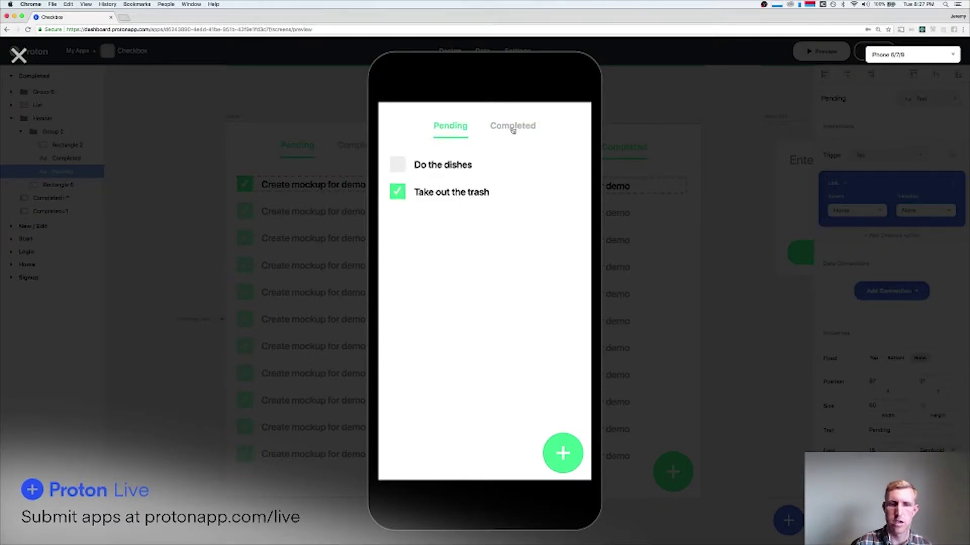
pyautogui.click(511, 126)
pyautogui.click(438, 128)
pyautogui.click(497, 134)
pyautogui.click(454, 130)
pyautogui.click(509, 130)
pyautogui.click(450, 127)
pyautogui.press('Escape')
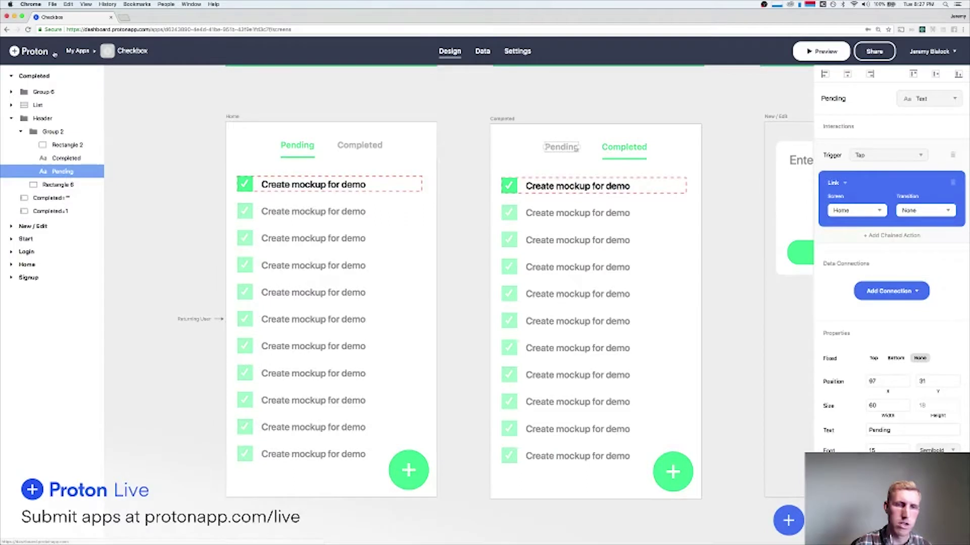
pyautogui.moveTo(460, 129); pyautogui.dragTo(661, 359)
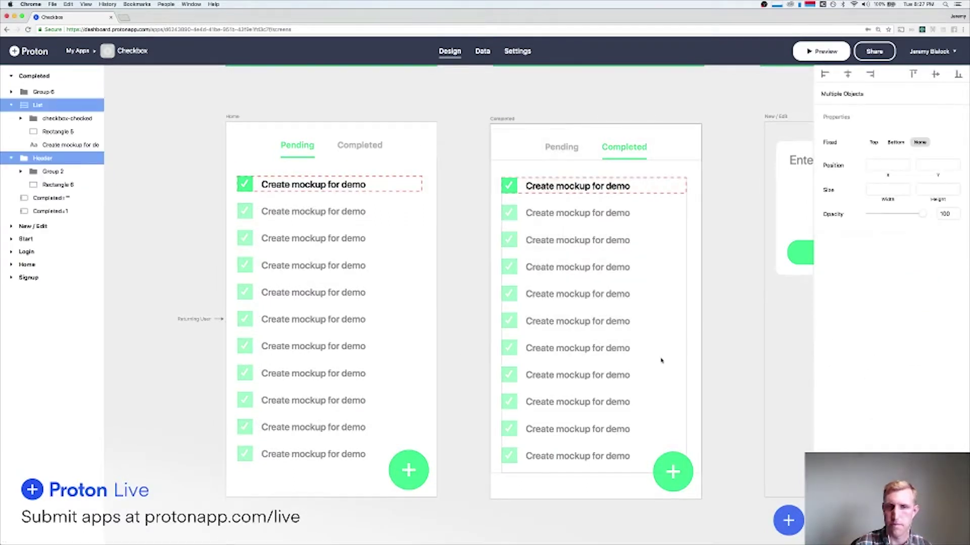
pyautogui.click(738, 299)
pyautogui.click(689, 137)
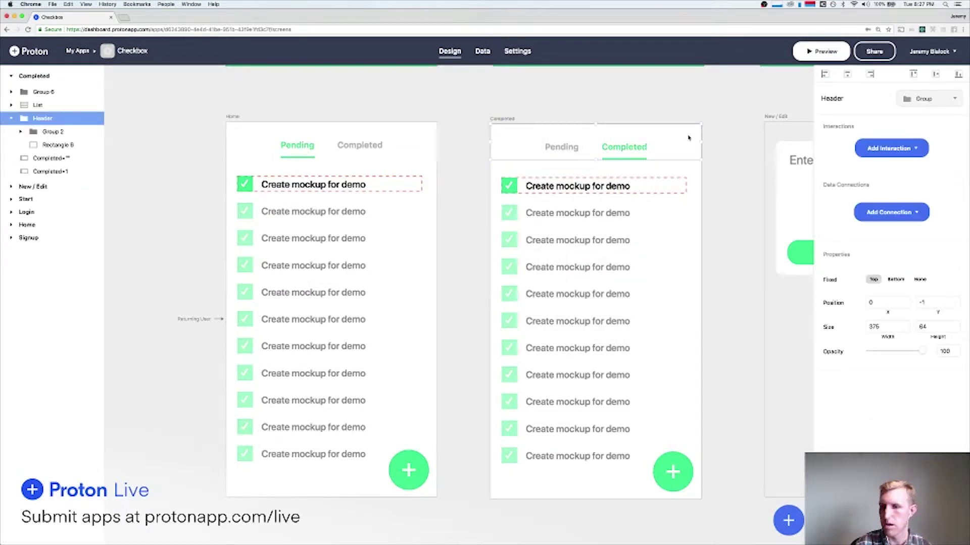
pyautogui.click(643, 119)
pyautogui.moveTo(471, 142); pyautogui.dragTo(673, 428)
pyautogui.moveTo(674, 428); pyautogui.dragTo(481, 140)
pyautogui.press('super+z')
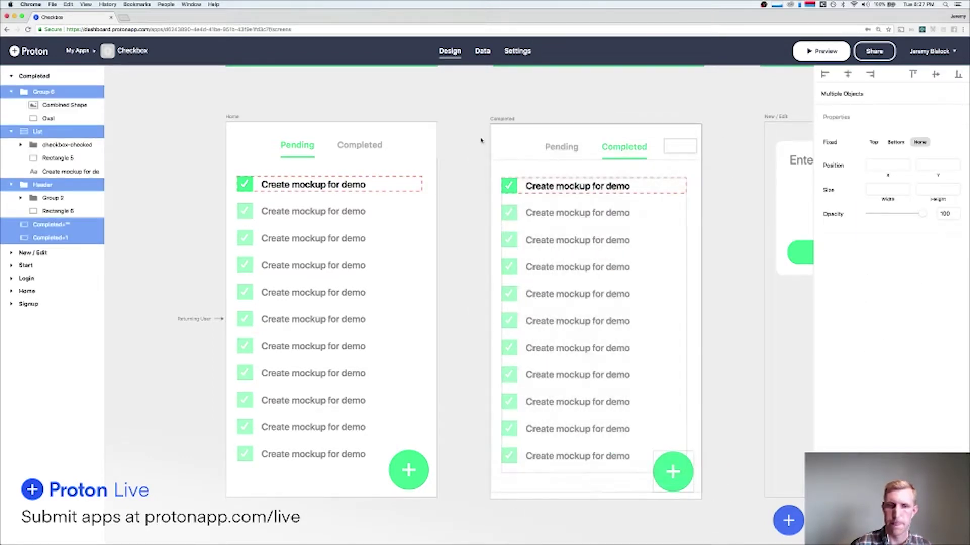
pyautogui.click(611, 103)
pyautogui.click(822, 51)
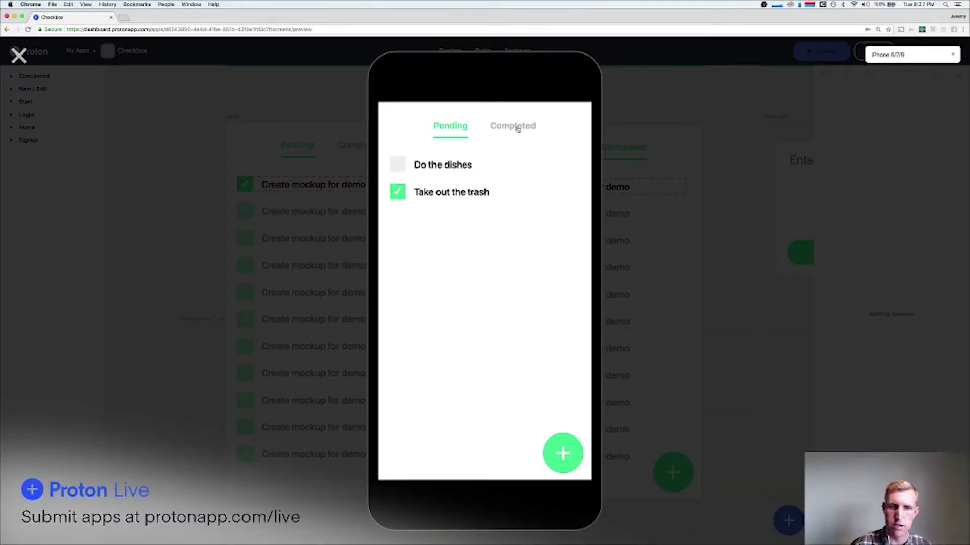
pyautogui.click(517, 130)
pyautogui.click(452, 127)
pyautogui.click(511, 129)
pyautogui.click(447, 129)
pyautogui.click(511, 129)
pyautogui.click(447, 132)
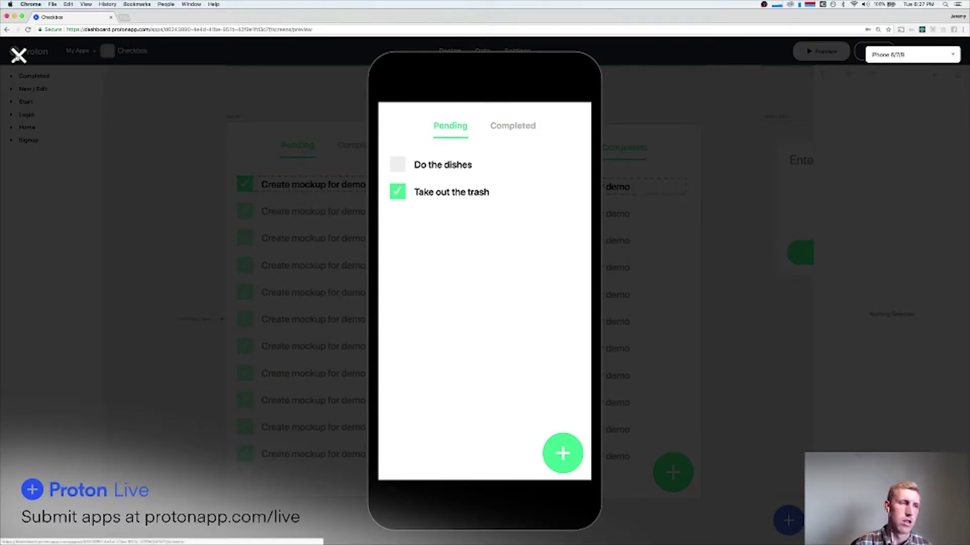
pyautogui.click(18, 56)
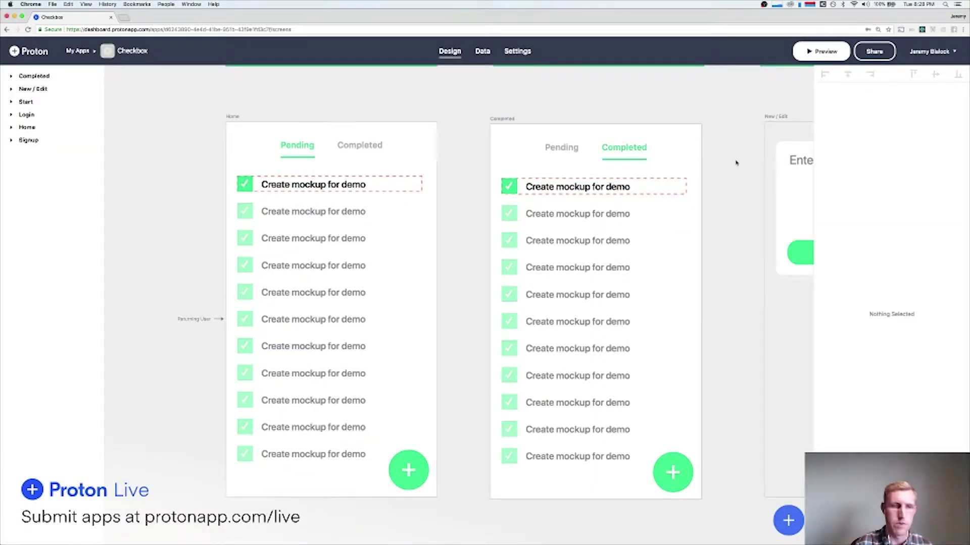
pyautogui.click(813, 51)
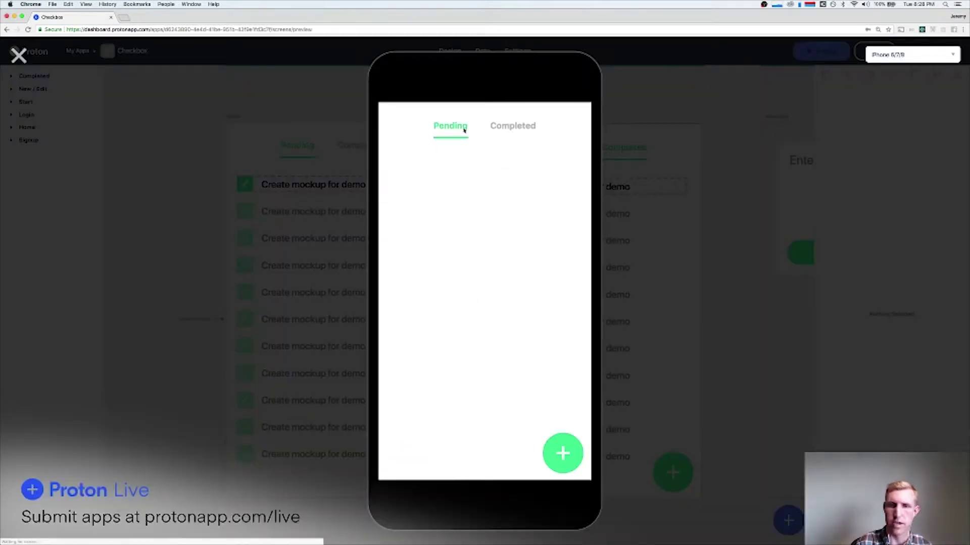
pyautogui.click(512, 129)
pyautogui.click(447, 127)
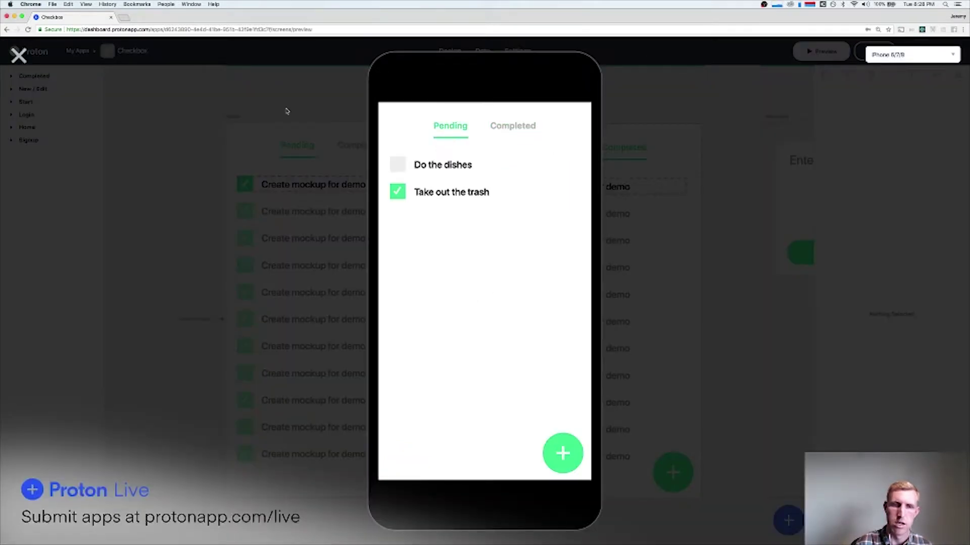
pyautogui.click(18, 55)
pyautogui.click(352, 212)
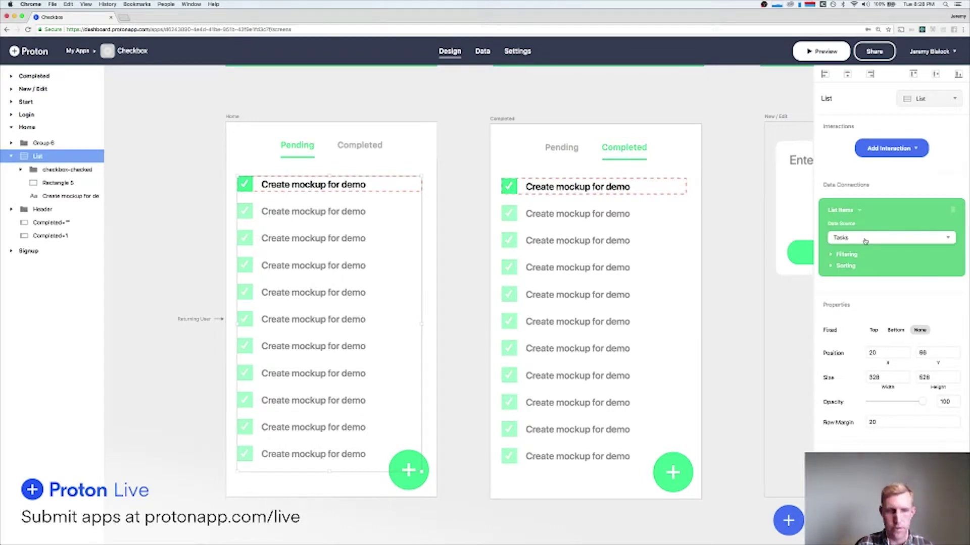
# Keep Tasks as the Home list's data source and filter it by the Completed column.
pyautogui.click(868, 240)
pyautogui.click(862, 240)
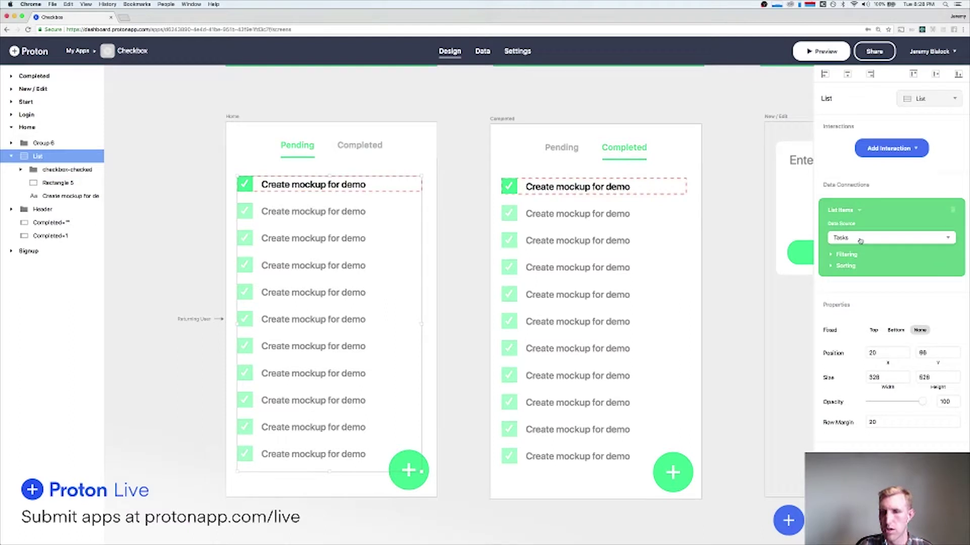
pyautogui.click(846, 256)
pyautogui.click(857, 272)
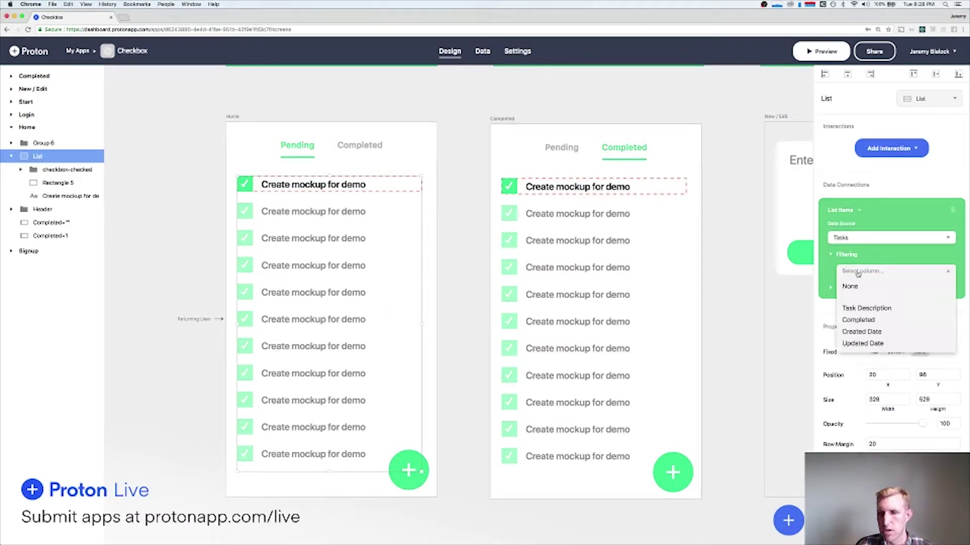
pyautogui.click(864, 320)
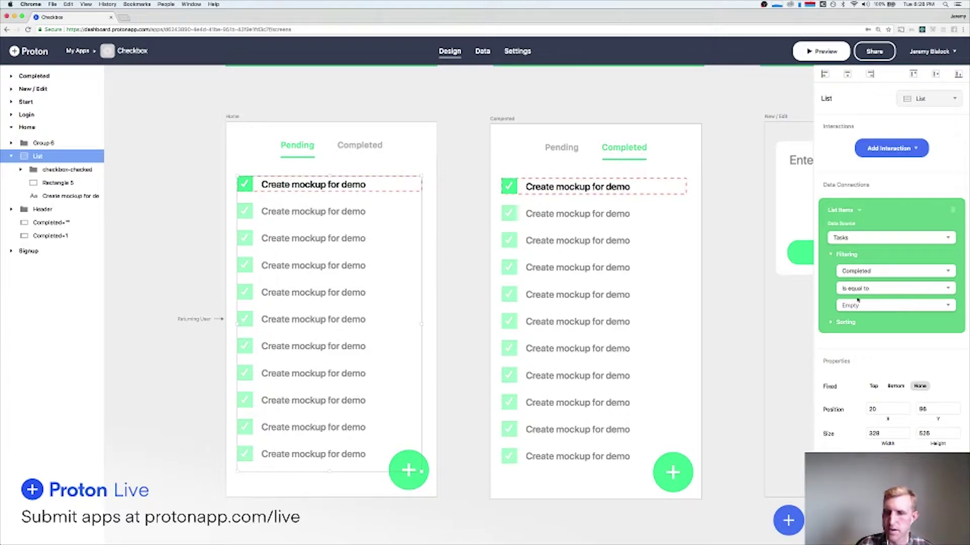
# Set the filter comparison to Is equal to, previewing the list between changes.
pyautogui.click(805, 49)
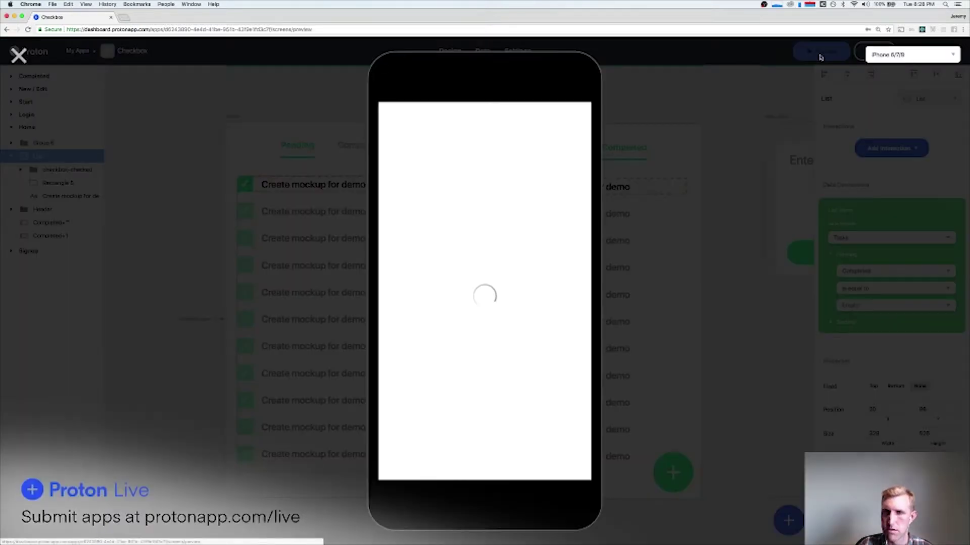
pyautogui.click(18, 55)
pyautogui.click(843, 305)
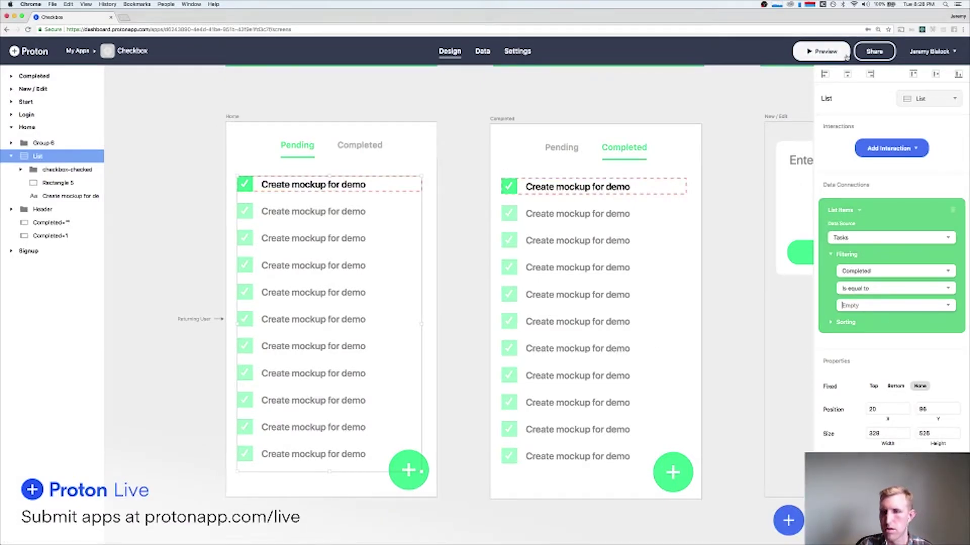
pyautogui.click(823, 52)
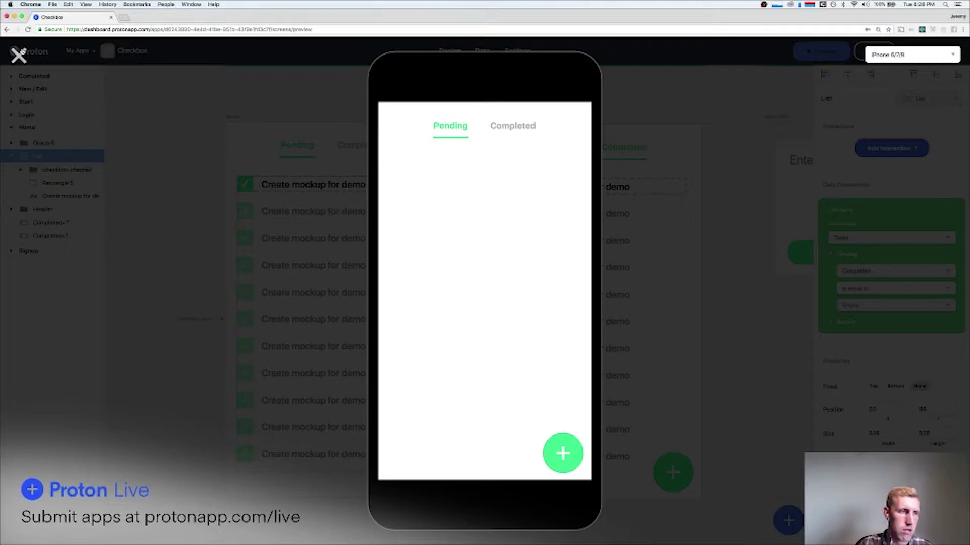
pyautogui.click(19, 55)
pyautogui.click(880, 293)
pyautogui.click(873, 293)
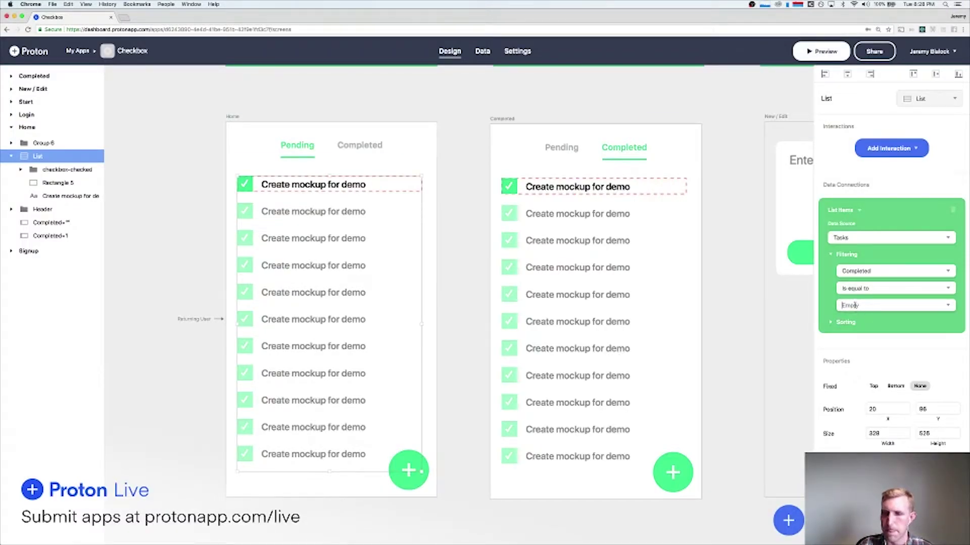
pyautogui.click(821, 51)
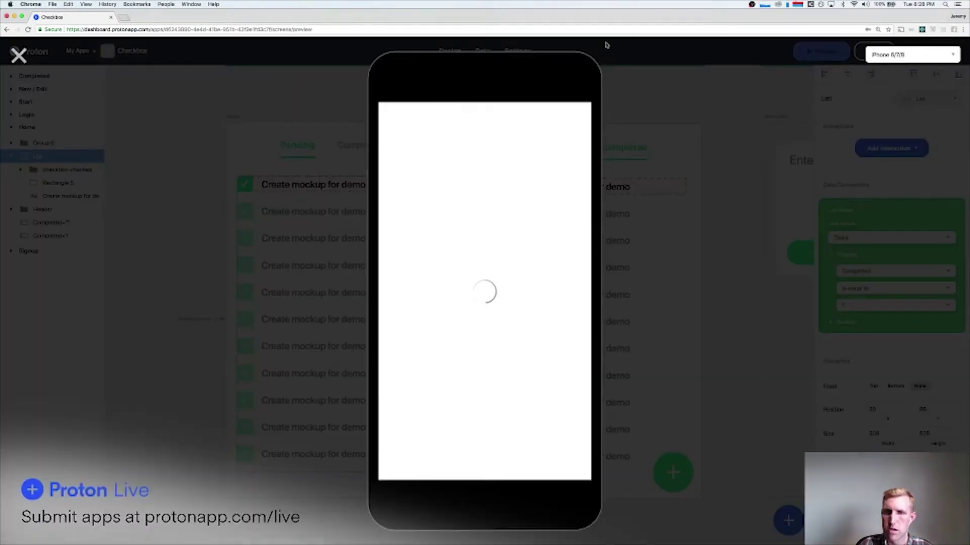
pyautogui.click(19, 54)
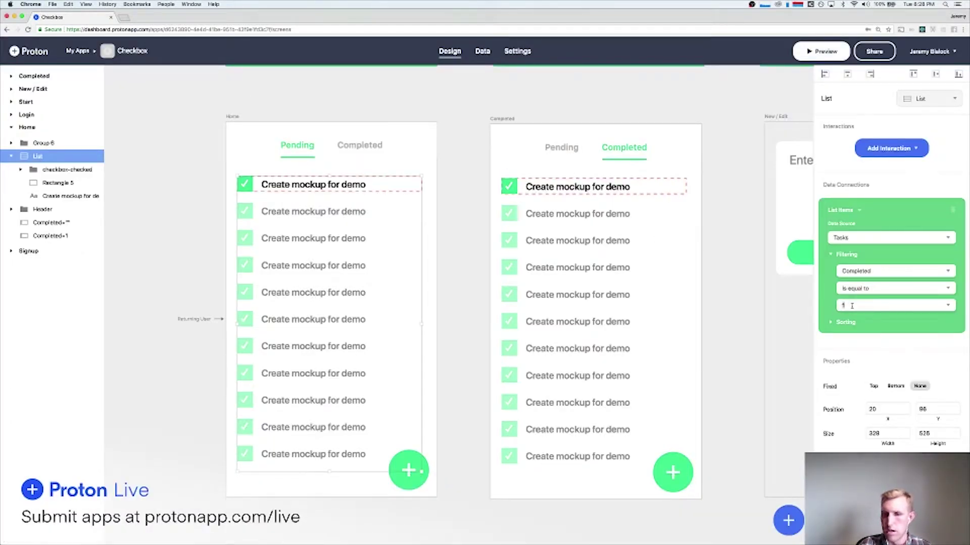
# Clear the filter value so it matches Empty, and preview the Pending list.
pyautogui.press('BackSpace')
pyautogui.click(821, 51)
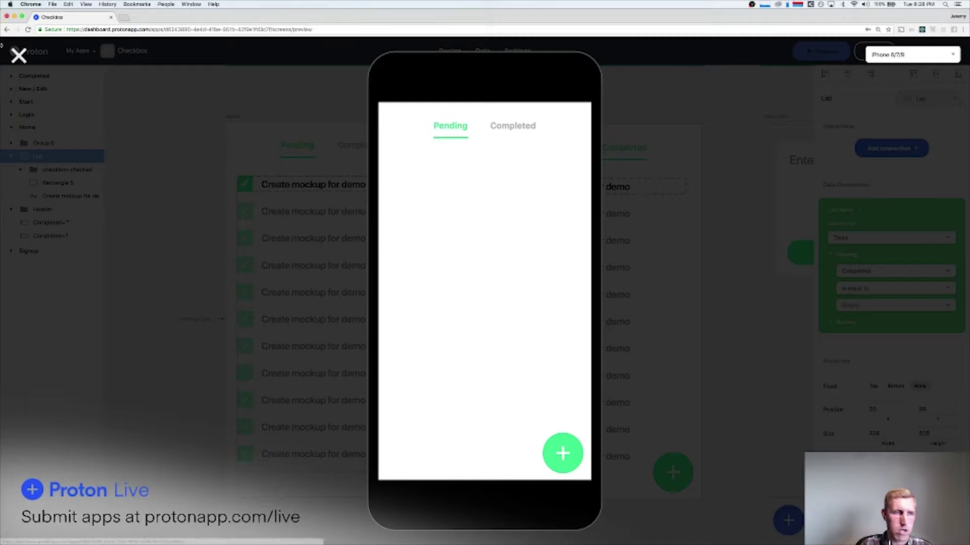
pyautogui.click(18, 55)
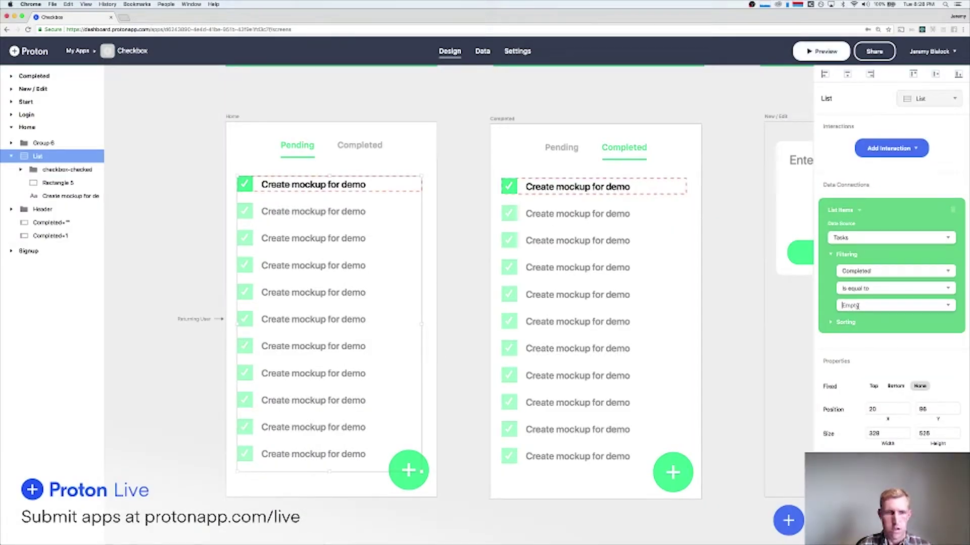
pyautogui.click(857, 306)
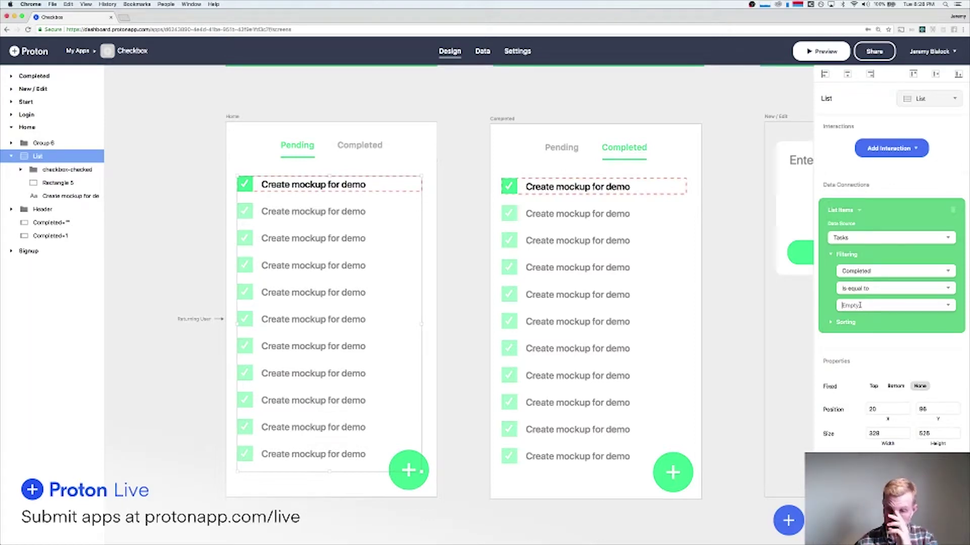
pyautogui.click(821, 51)
pyautogui.click(19, 54)
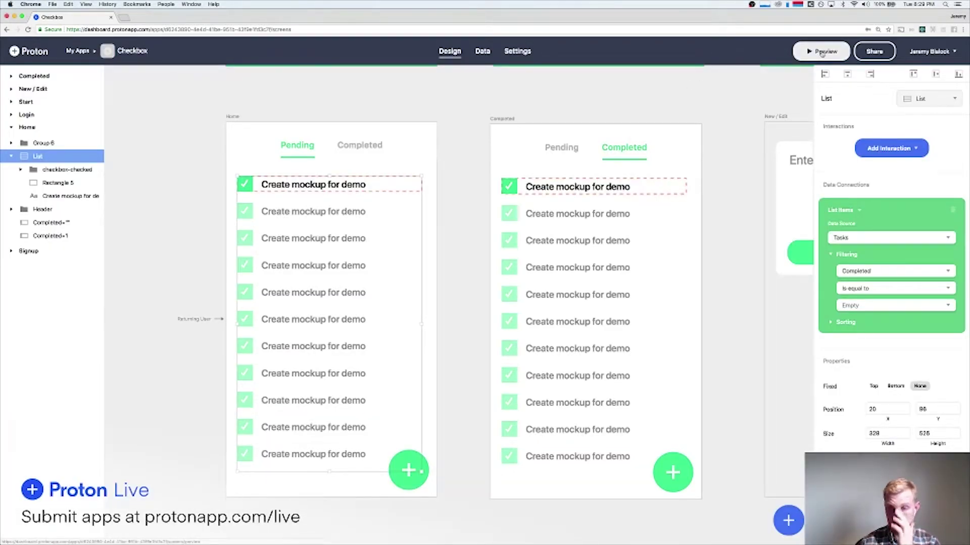
pyautogui.click(821, 52)
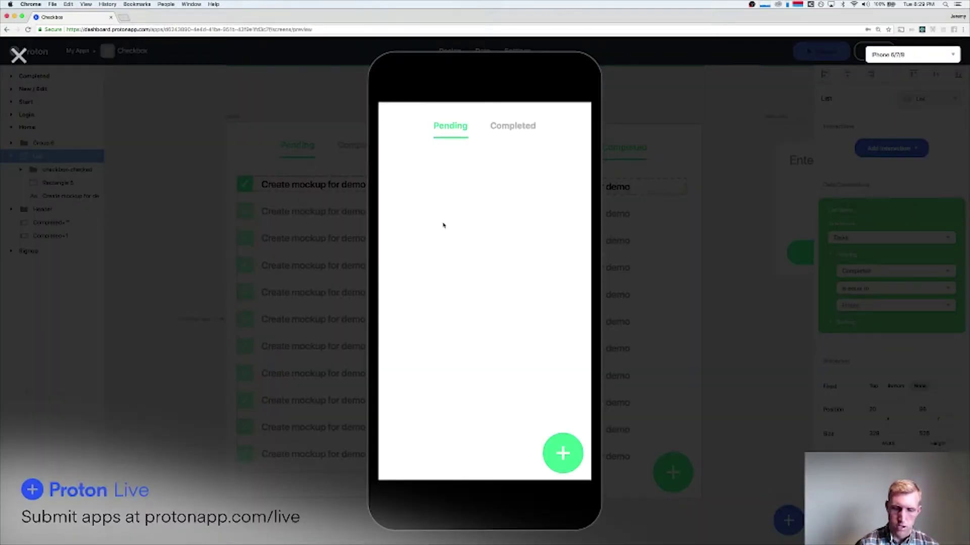
pyautogui.click(18, 54)
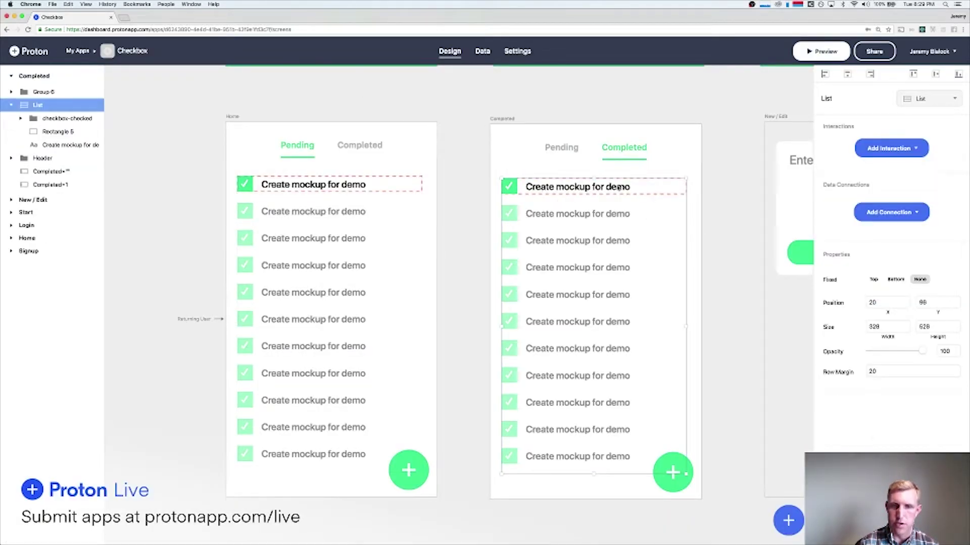
# Connect the Completed screen's list to all Tasks, filtered where Completed equals 1.
pyautogui.click(865, 208)
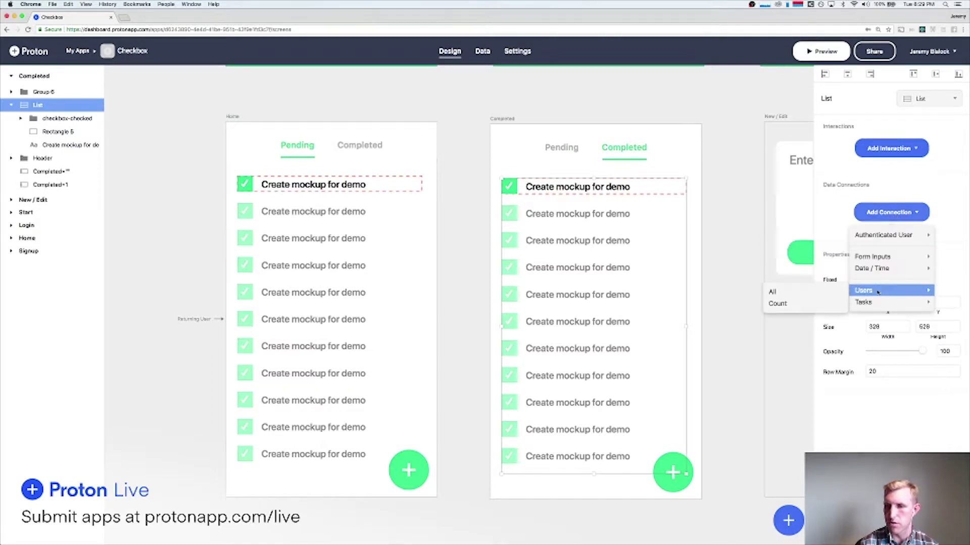
pyautogui.moveTo(878, 304)
pyautogui.click(772, 304)
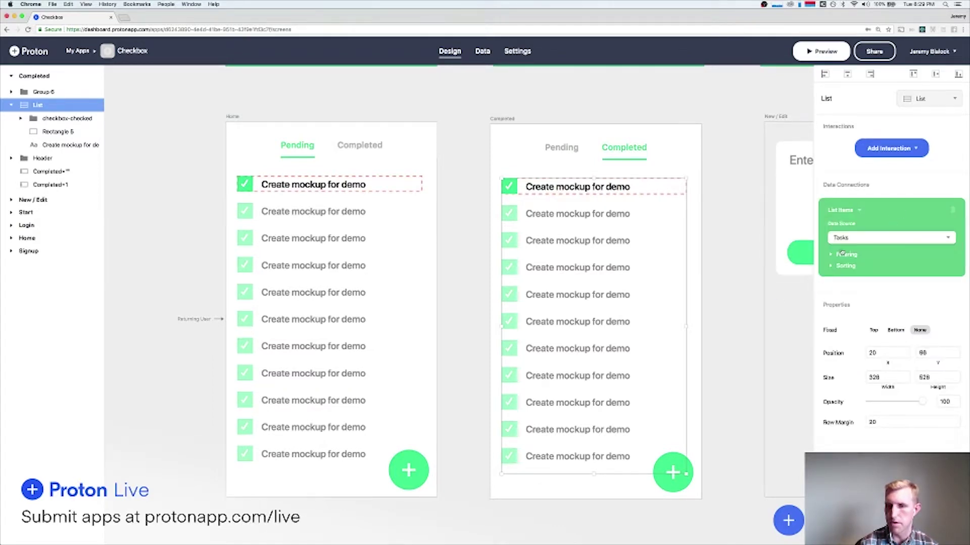
pyautogui.click(841, 254)
pyautogui.click(863, 273)
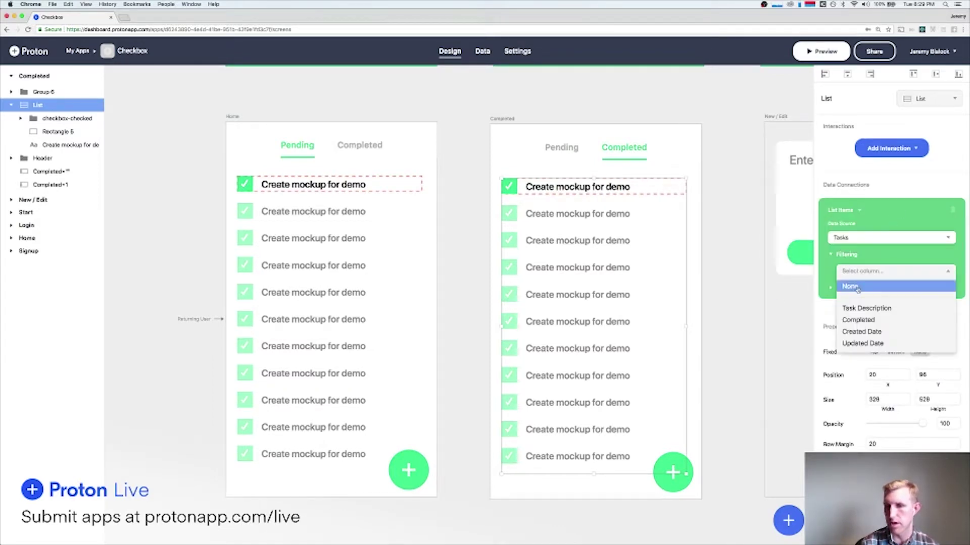
pyautogui.click(868, 320)
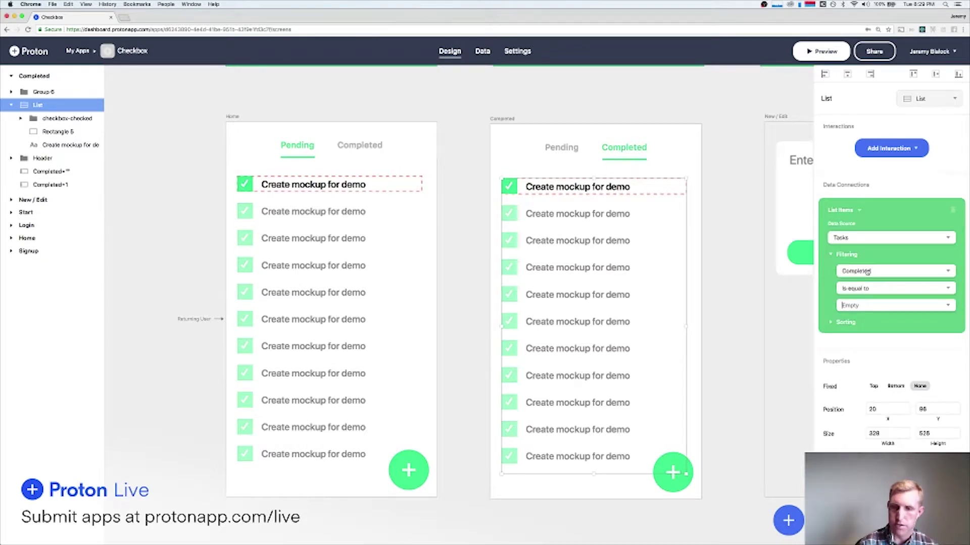
# Preview the app and switch between the Pending and Completed tabs to compare lists.
pyautogui.click(824, 49)
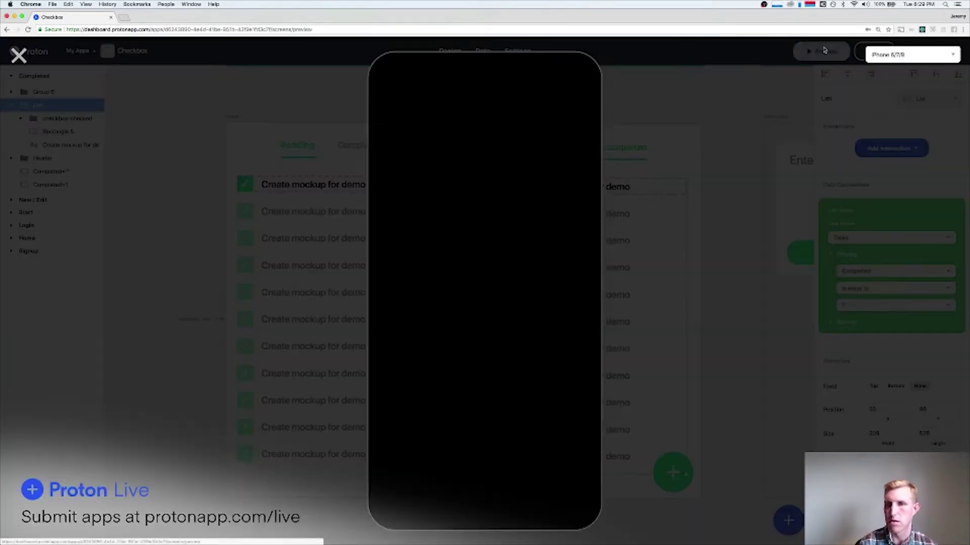
pyautogui.click(510, 134)
pyautogui.click(460, 126)
pyautogui.click(513, 126)
pyautogui.click(453, 126)
pyautogui.click(507, 127)
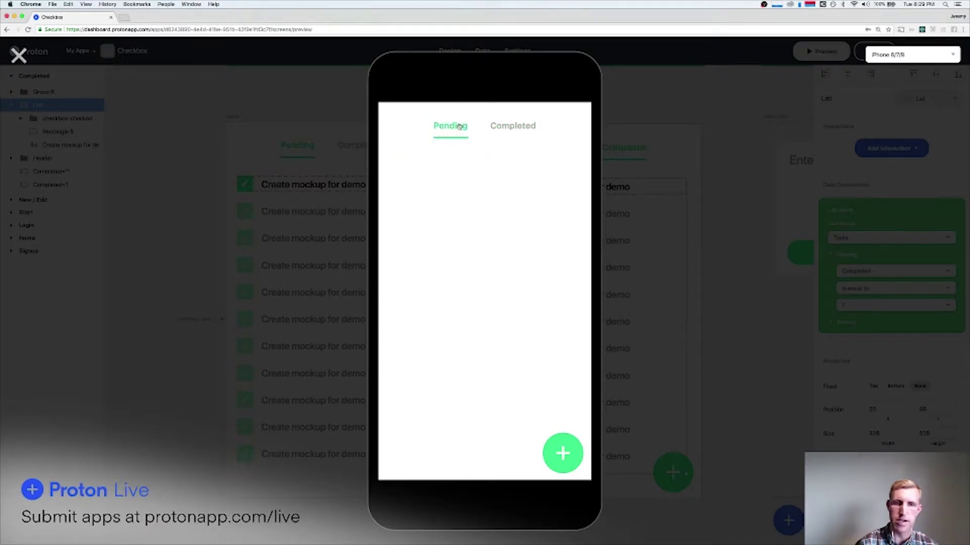
pyautogui.click(457, 126)
pyautogui.click(19, 54)
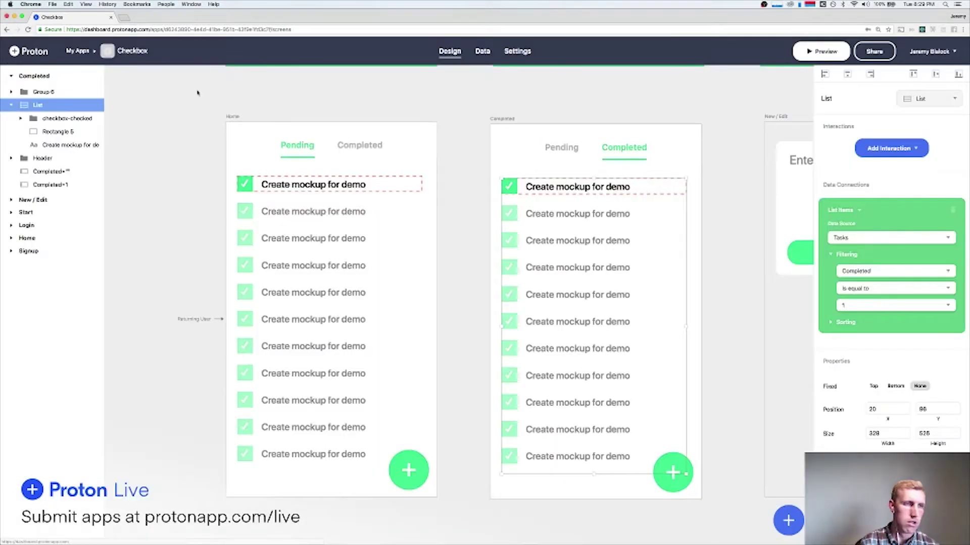
# Clear the Completed value of 'Do the dishes' in the Tasks data and save it.
pyautogui.click(482, 51)
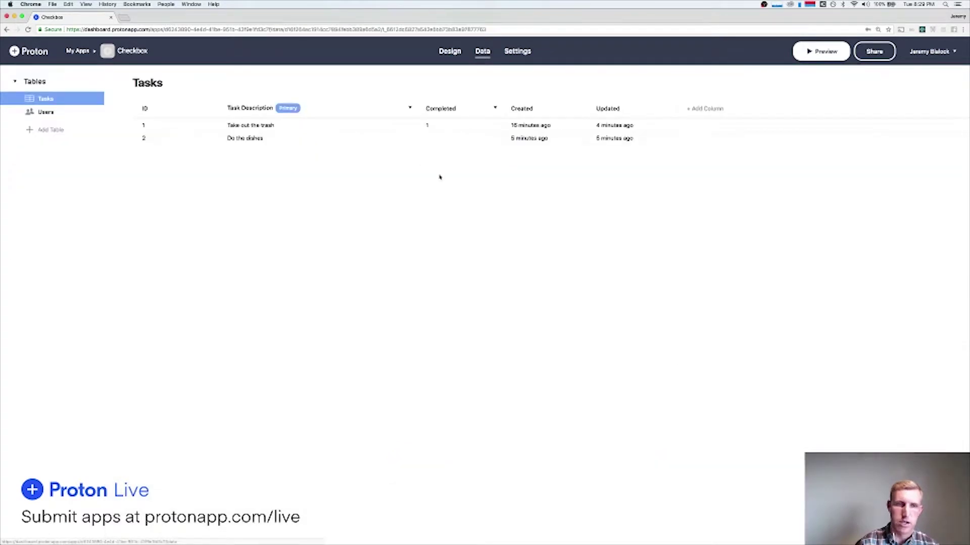
pyautogui.click(273, 137)
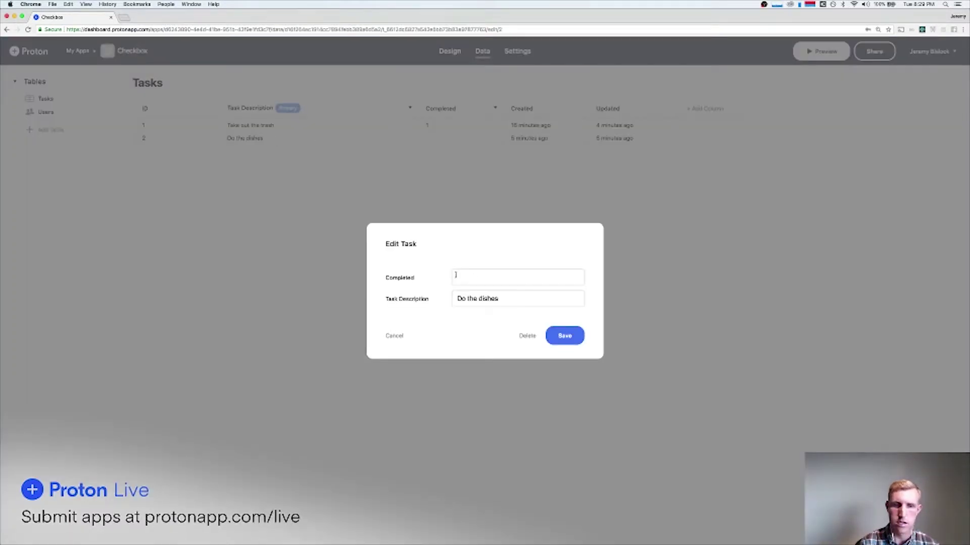
pyautogui.click(519, 278)
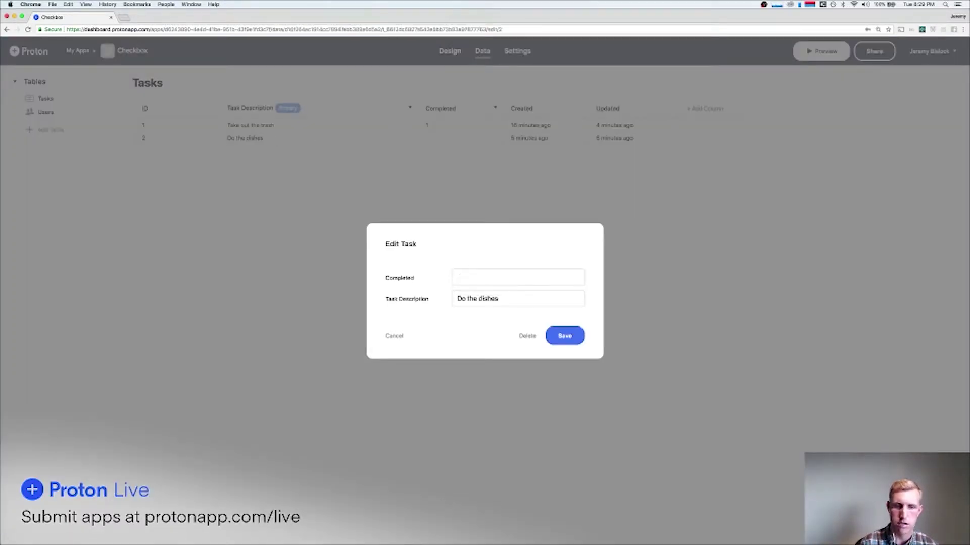
pyautogui.click(564, 335)
pyautogui.click(450, 51)
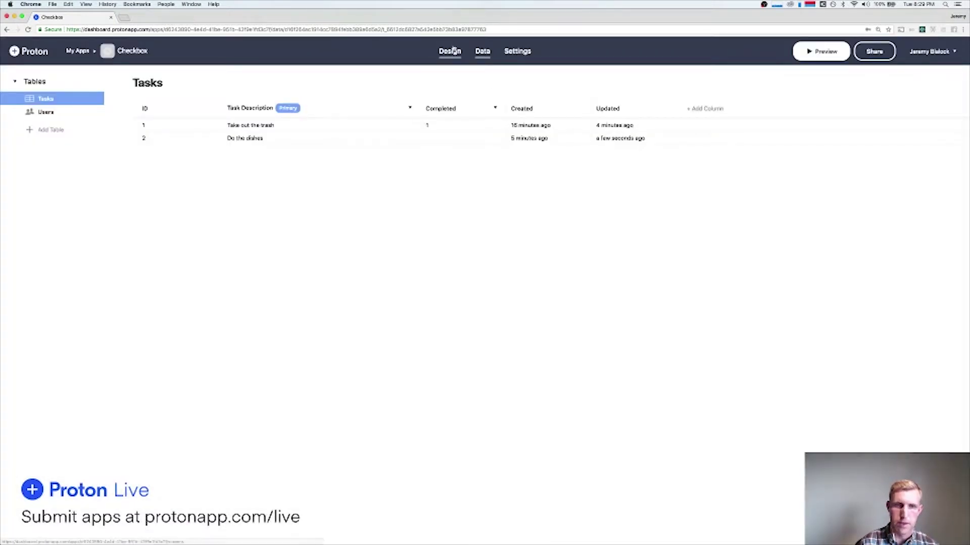
pyautogui.click(362, 226)
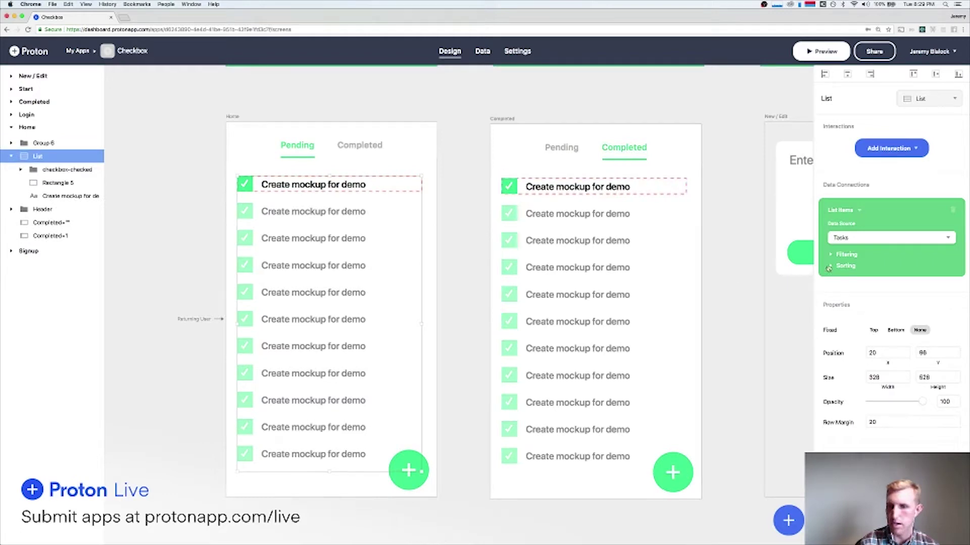
# Filter the Home list to Completed is not equal to 1 and preview Do the dishes as pending.
pyautogui.click(845, 255)
pyautogui.click(871, 307)
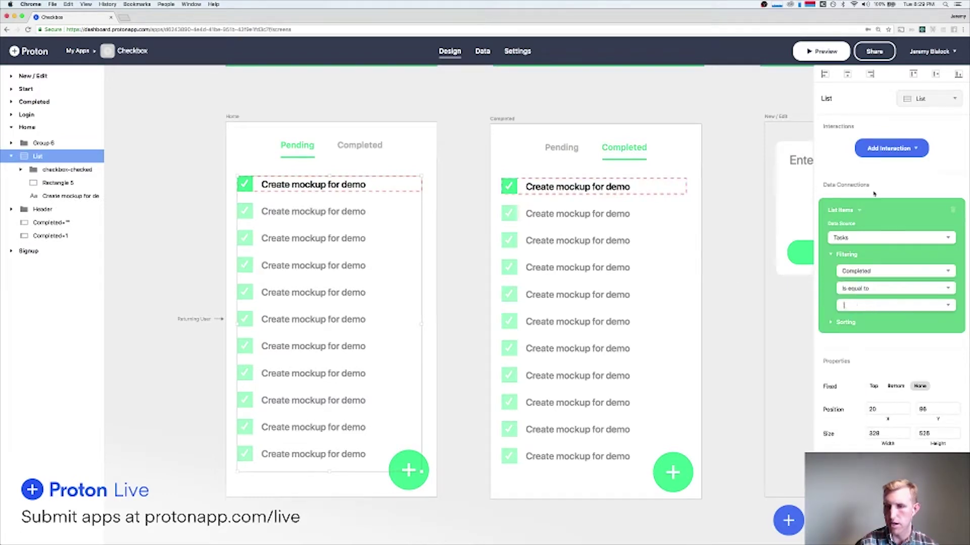
pyautogui.click(822, 54)
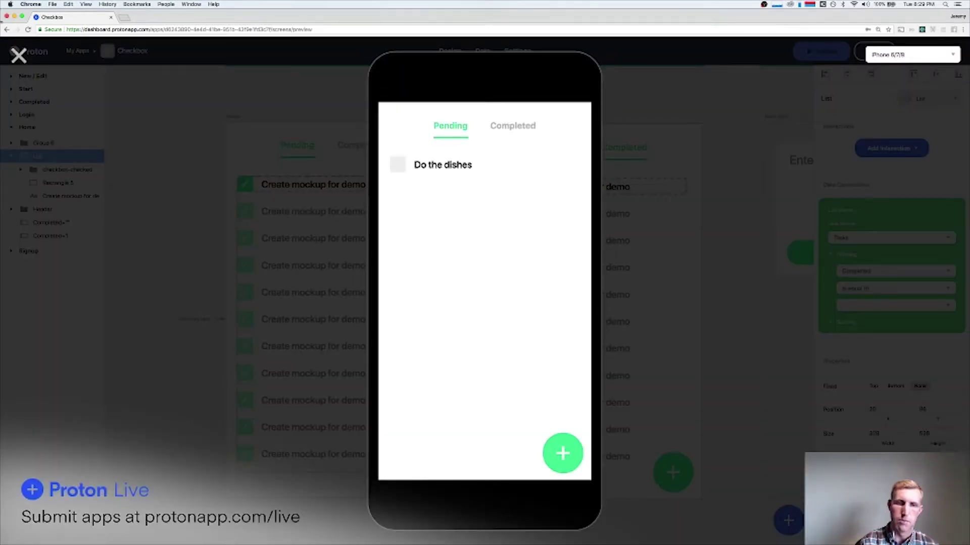
pyautogui.click(9, 53)
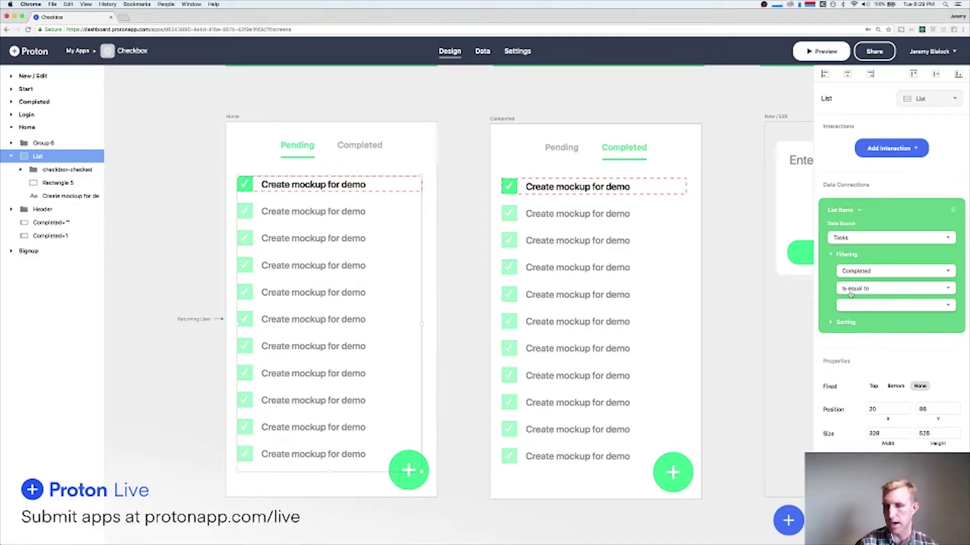
pyautogui.click(851, 291)
pyautogui.click(864, 311)
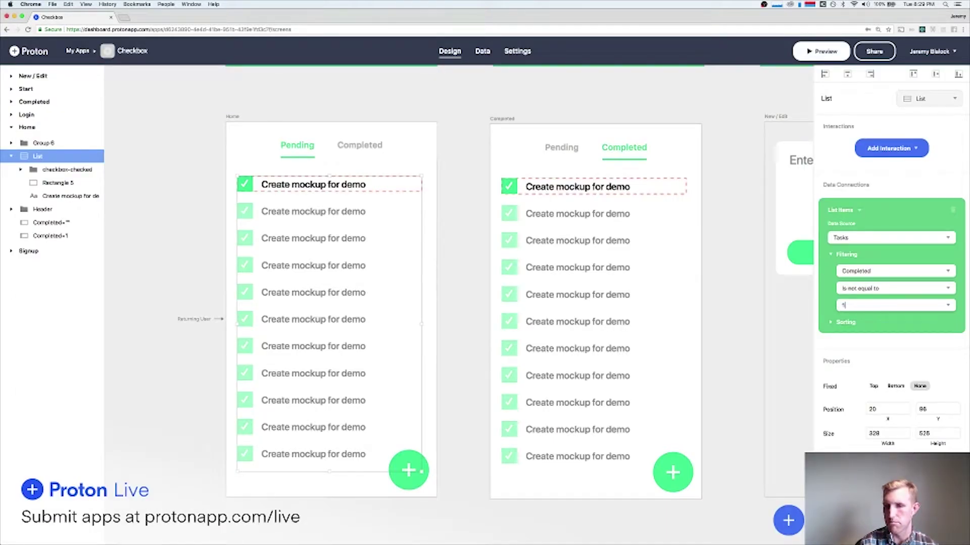
pyautogui.click(817, 51)
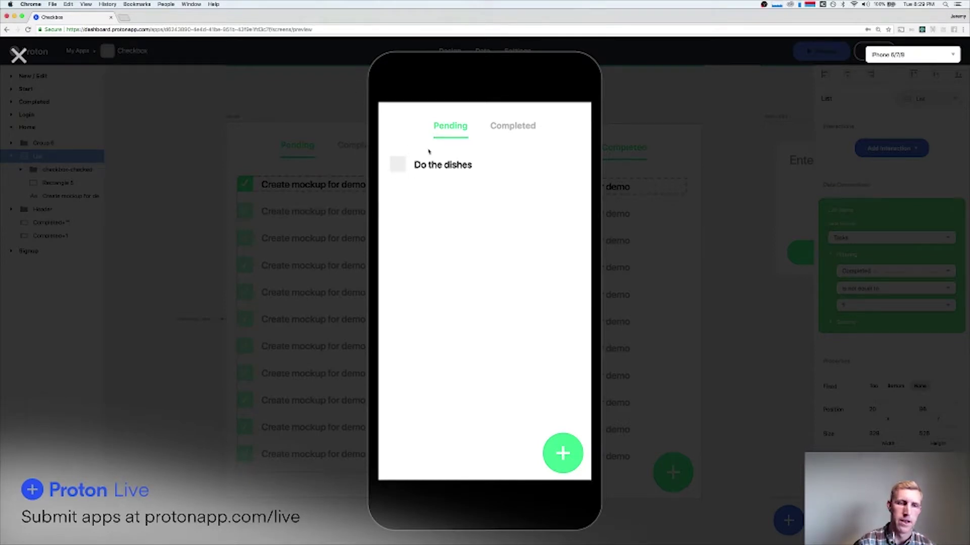
# In the preview, tick Do the dishes as completed and check the Completed tab.
pyautogui.click(399, 165)
pyautogui.click(514, 129)
pyautogui.click(458, 126)
# Add and save 'New Task', tick it, view it under Completed, and close the preview.
pyautogui.click(563, 453)
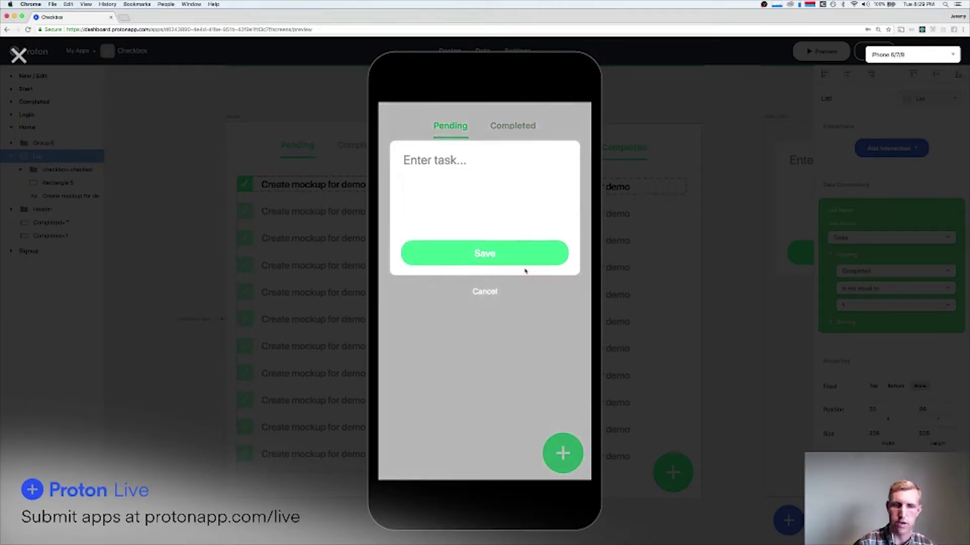
pyautogui.write('New Task')
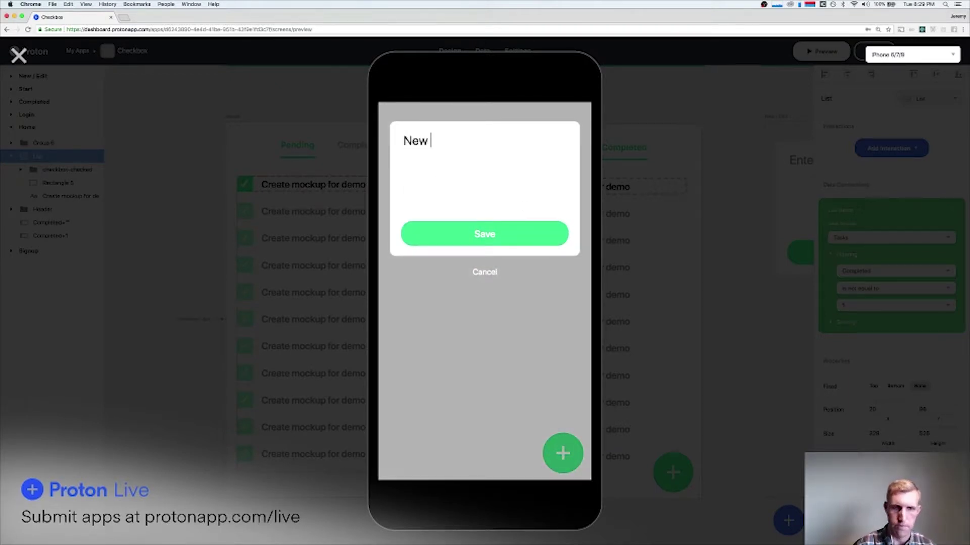
pyautogui.click(503, 243)
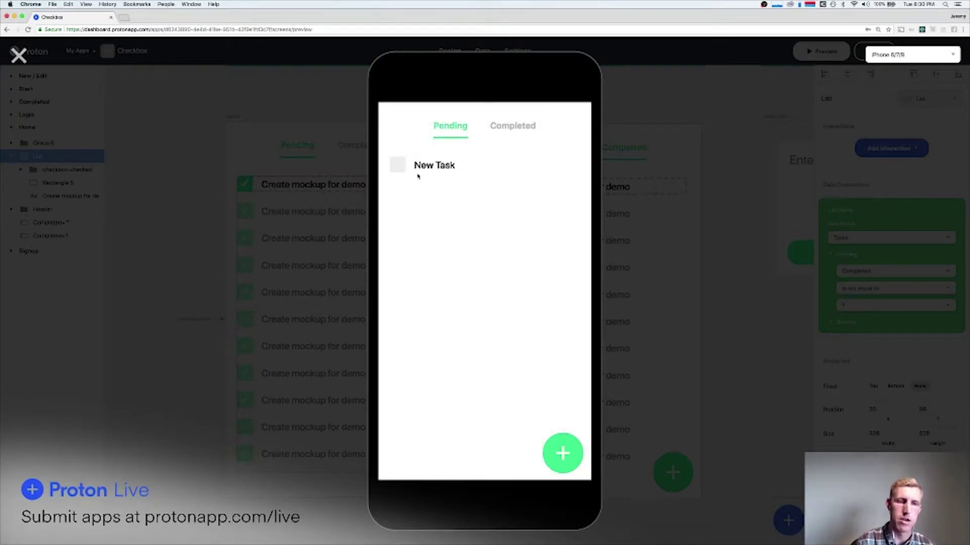
pyautogui.click(398, 165)
pyautogui.click(507, 127)
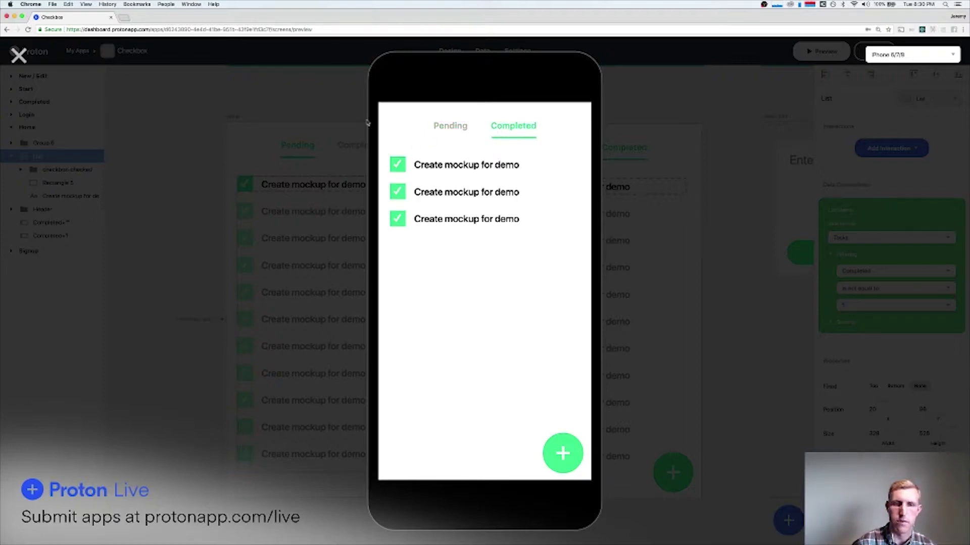
pyautogui.click(18, 54)
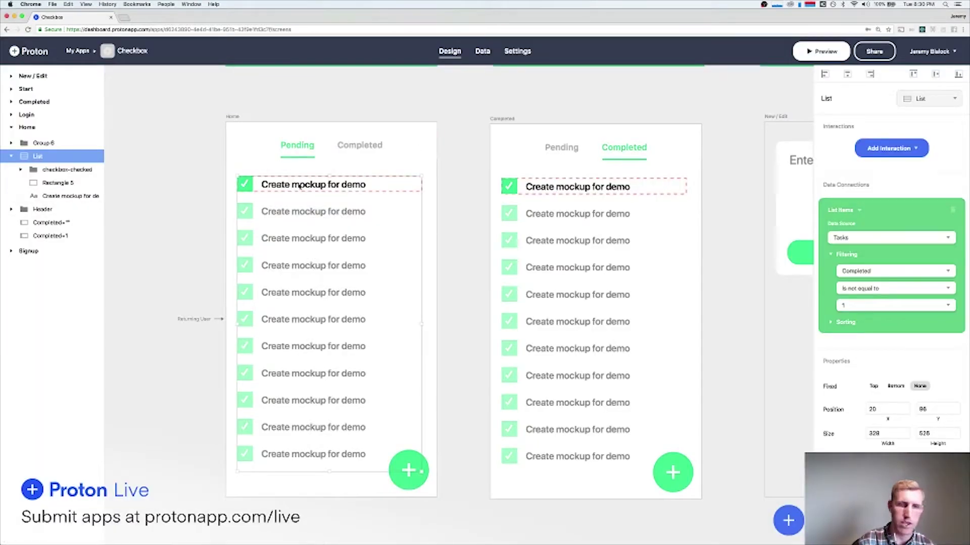
# Give the Completed screen's checked checkbox an Update Object action setting Current Task's Completed to empty.
pyautogui.click(504, 186)
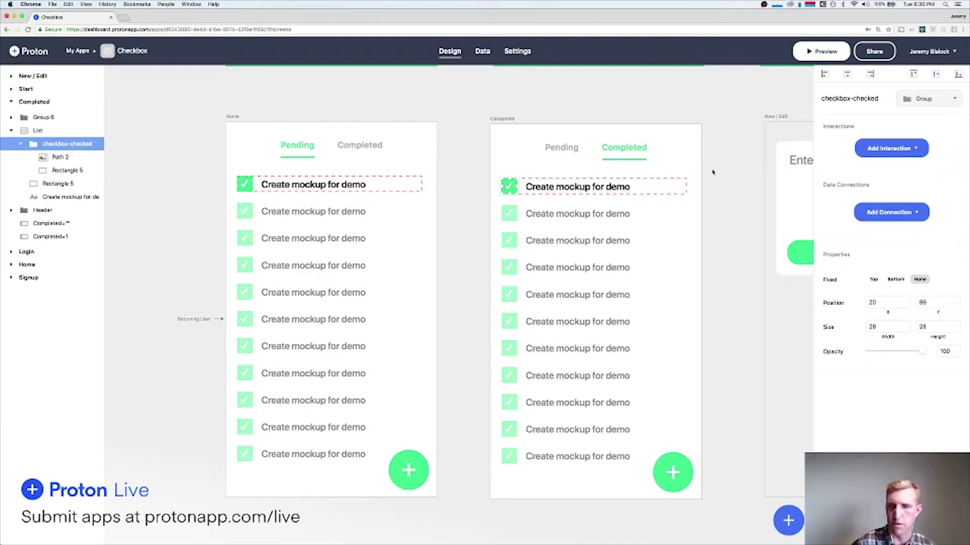
pyautogui.click(64, 186)
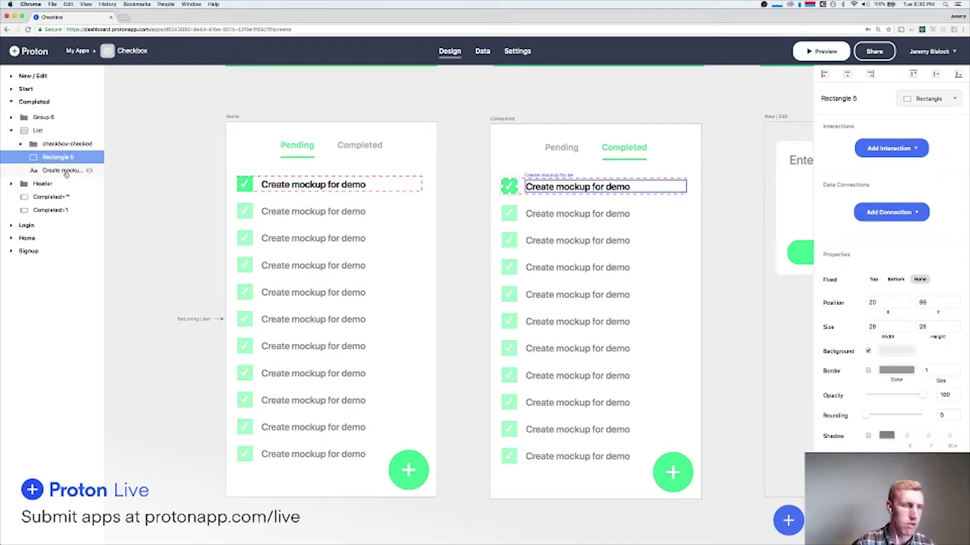
pyautogui.click(503, 183)
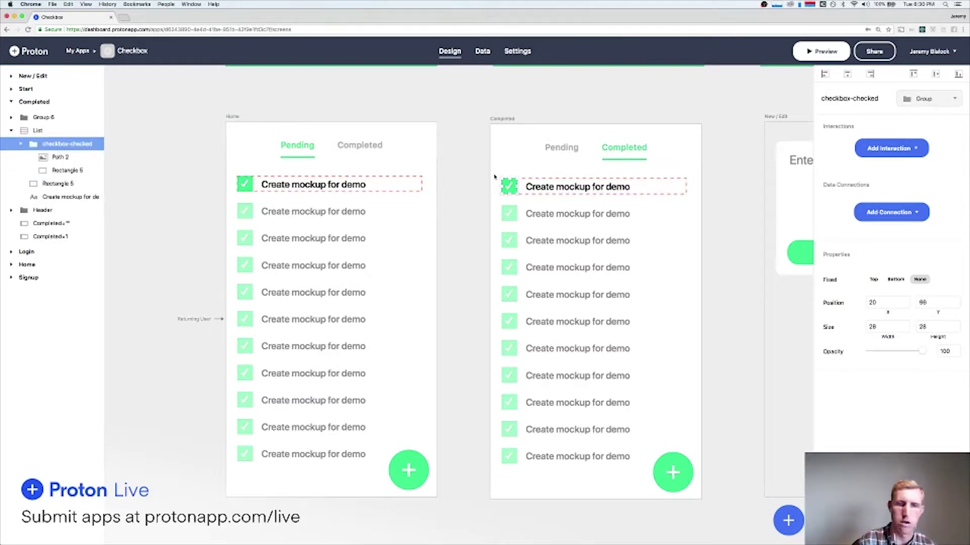
pyautogui.click(891, 148)
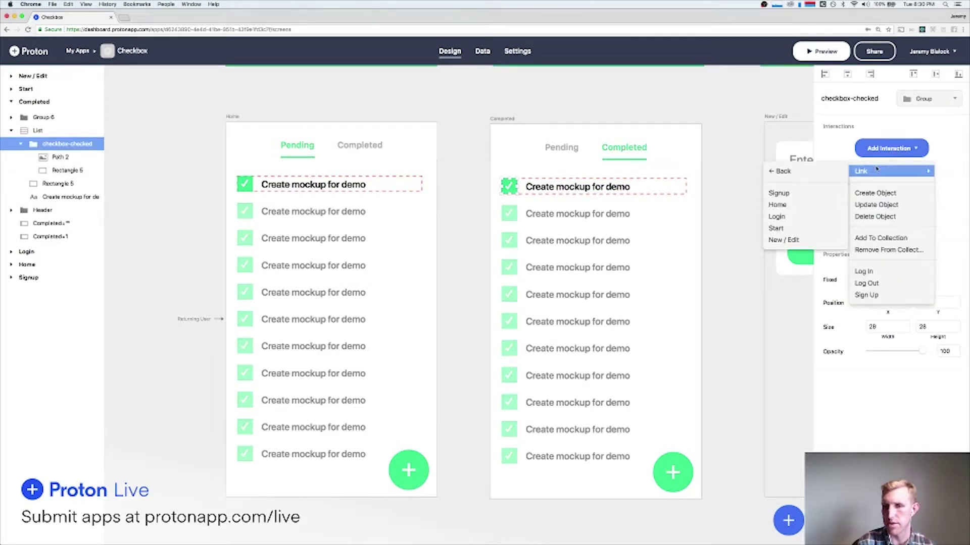
pyautogui.click(877, 204)
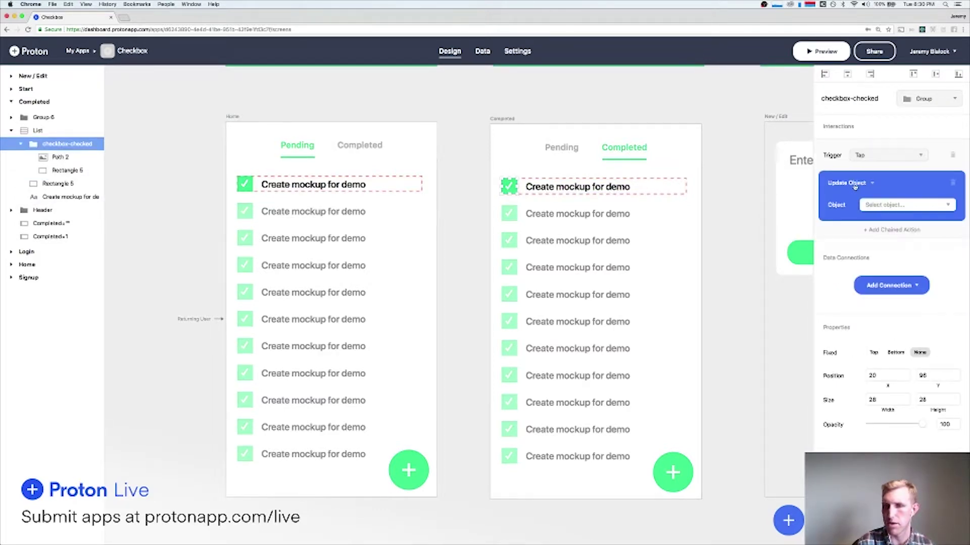
pyautogui.click(854, 186)
pyautogui.click(883, 182)
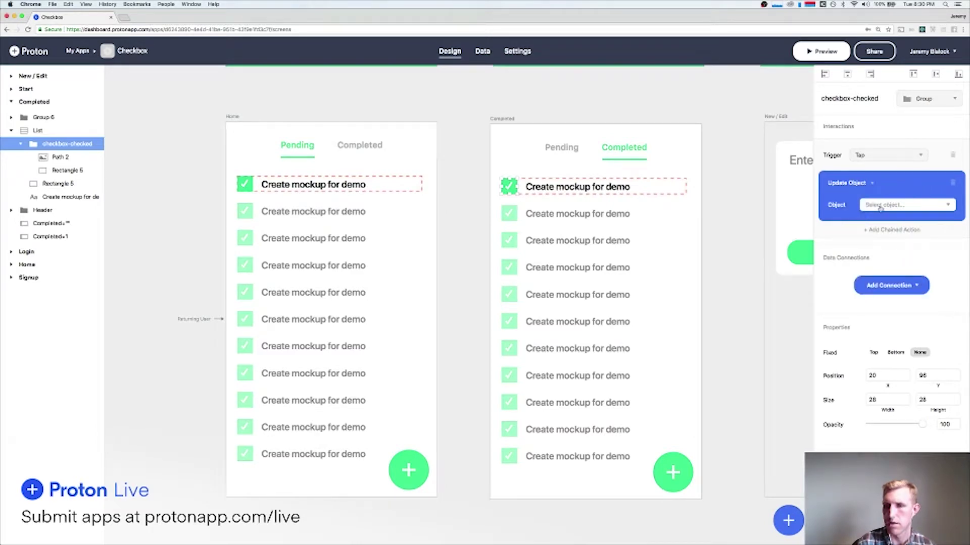
pyautogui.click(882, 205)
pyautogui.click(884, 221)
pyautogui.click(844, 239)
pyautogui.click(844, 252)
pyautogui.click(912, 236)
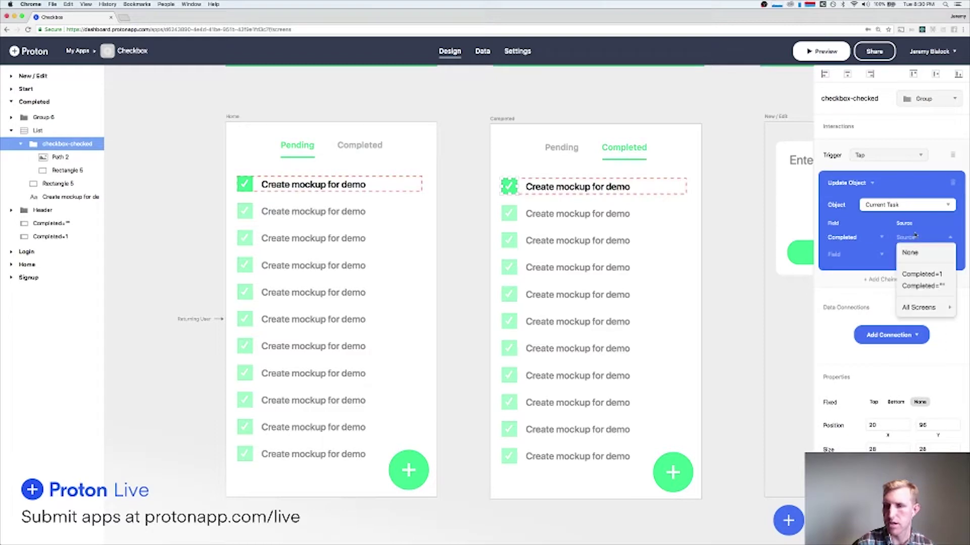
pyautogui.click(923, 285)
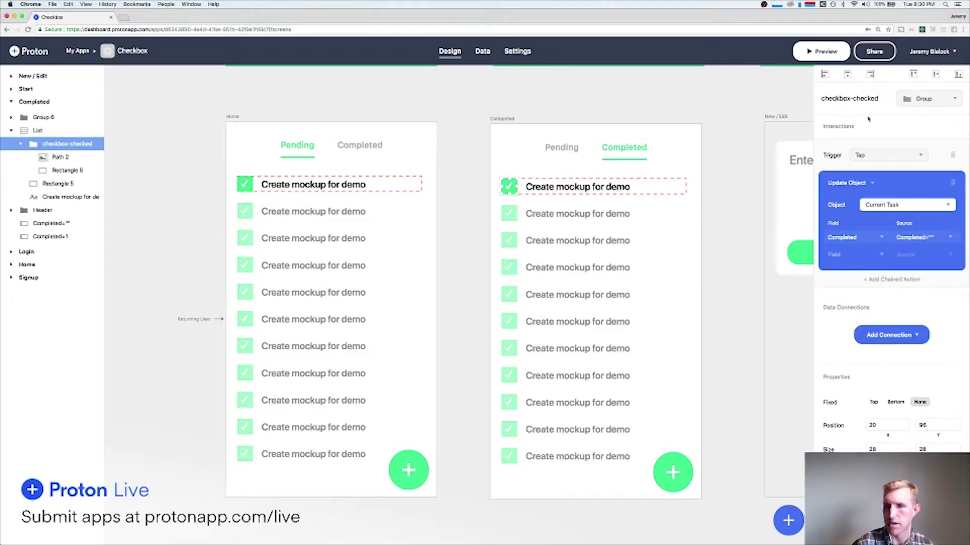
# Preview the app's Completed tab, then return to the design canvas.
pyautogui.click(822, 52)
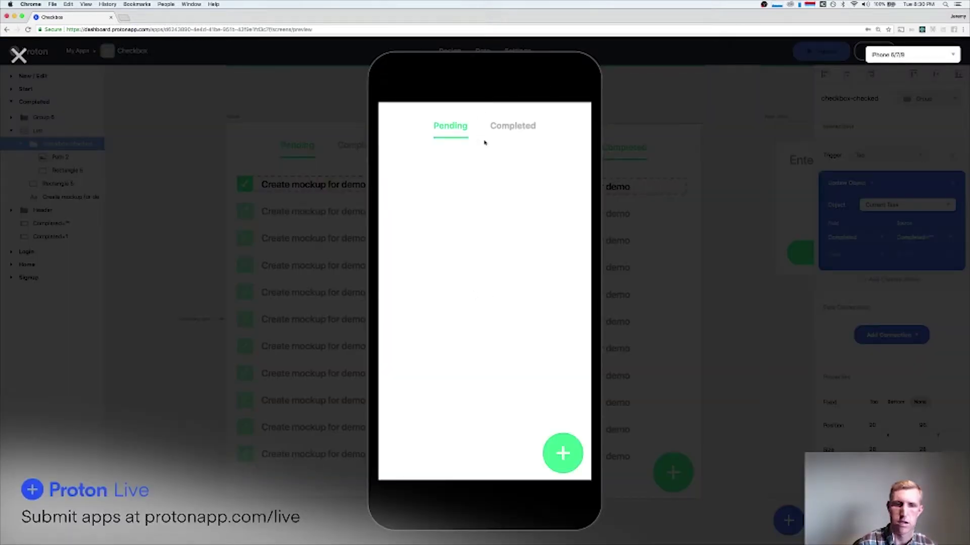
pyautogui.click(510, 127)
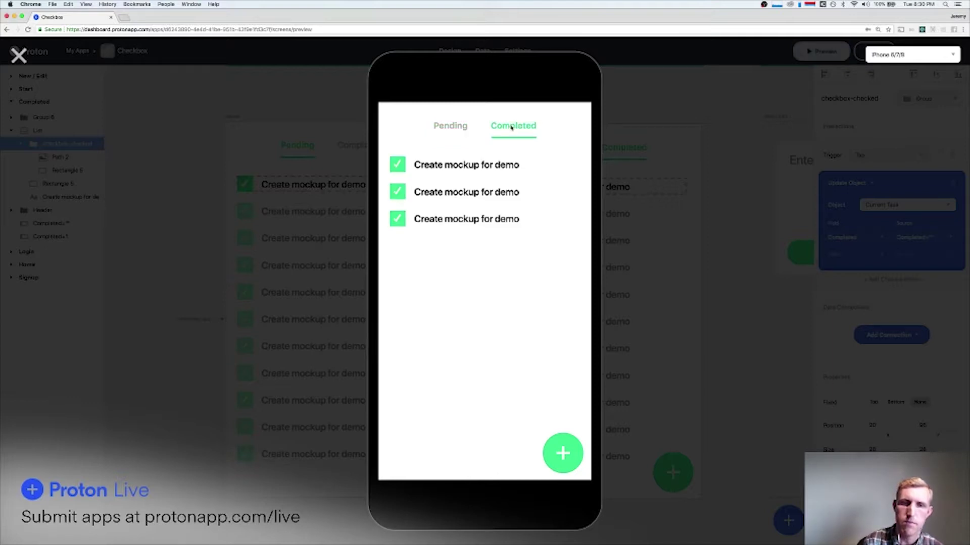
pyautogui.click(18, 54)
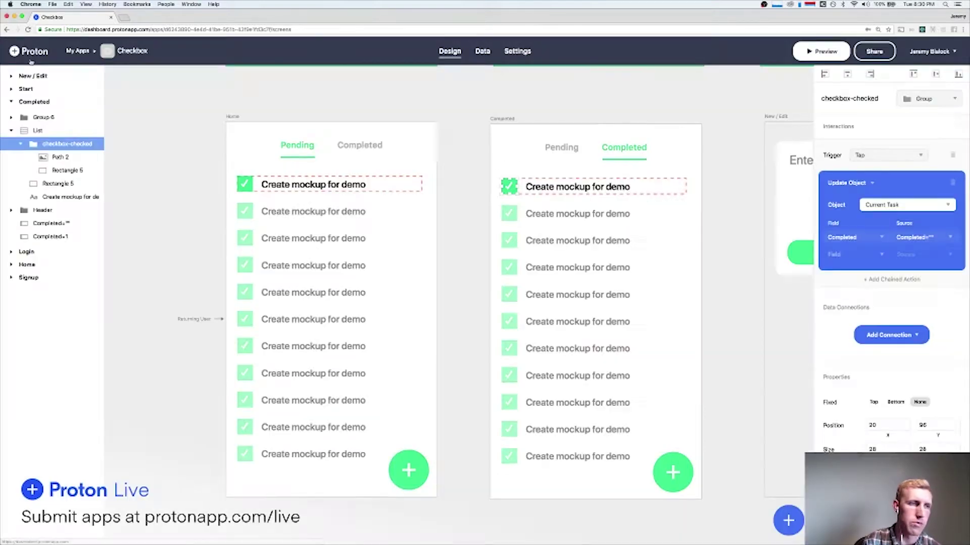
# Bind the Completed screen's task text to the current task's Completed field and preview it.
pyautogui.click(671, 187)
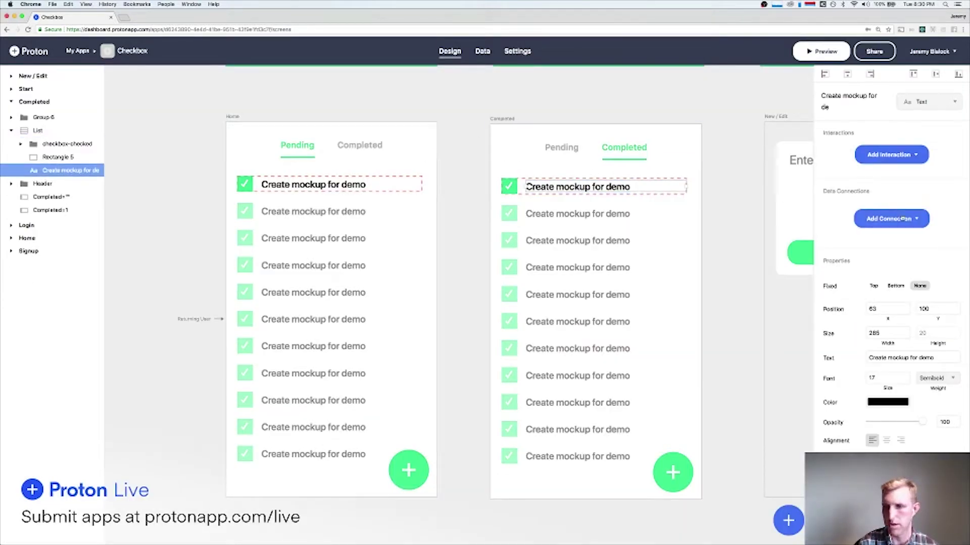
pyautogui.click(902, 218)
pyautogui.moveTo(858, 240)
pyautogui.click(786, 242)
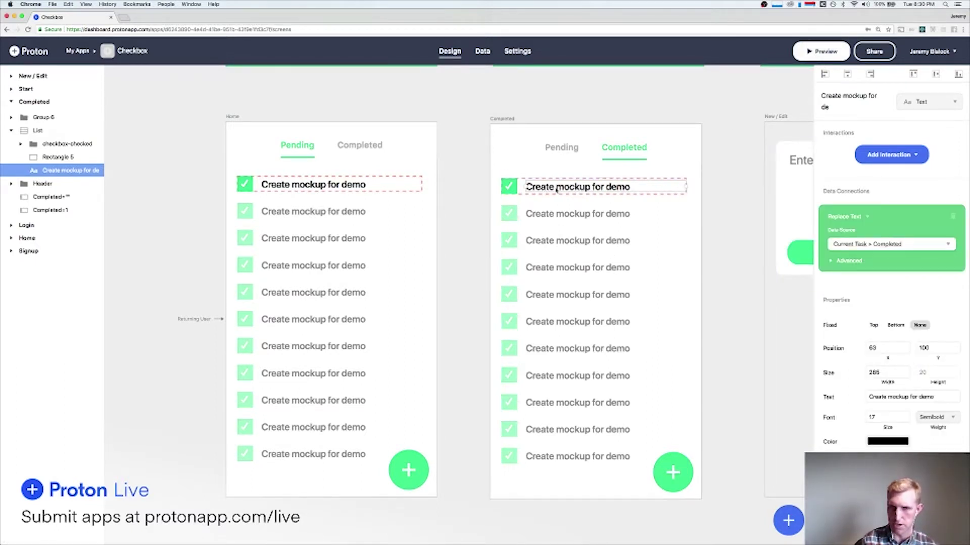
pyautogui.click(821, 51)
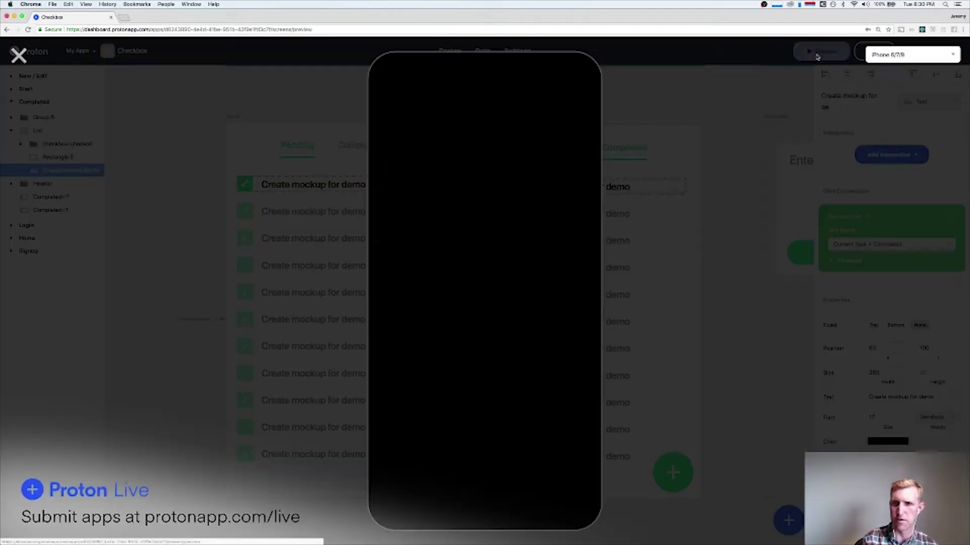
pyautogui.click(511, 127)
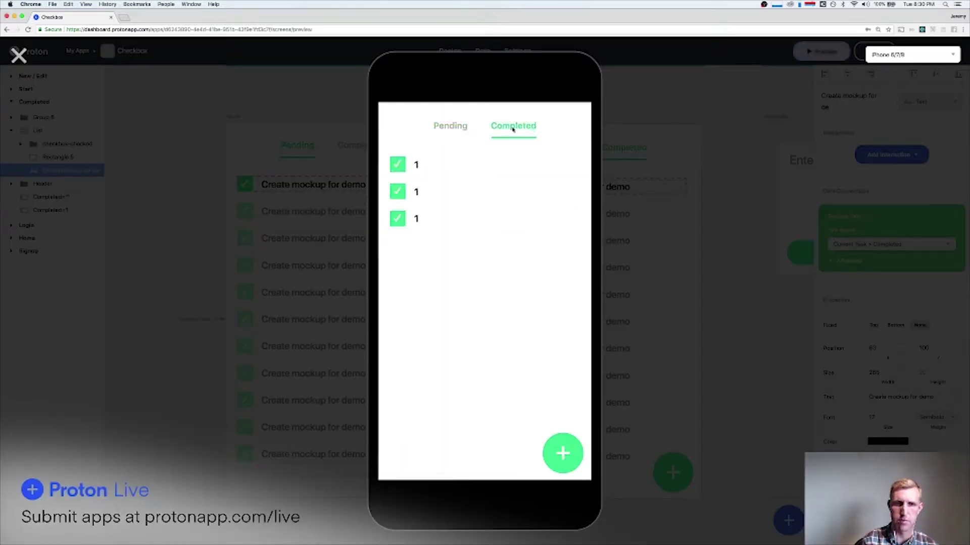
pyautogui.click(18, 55)
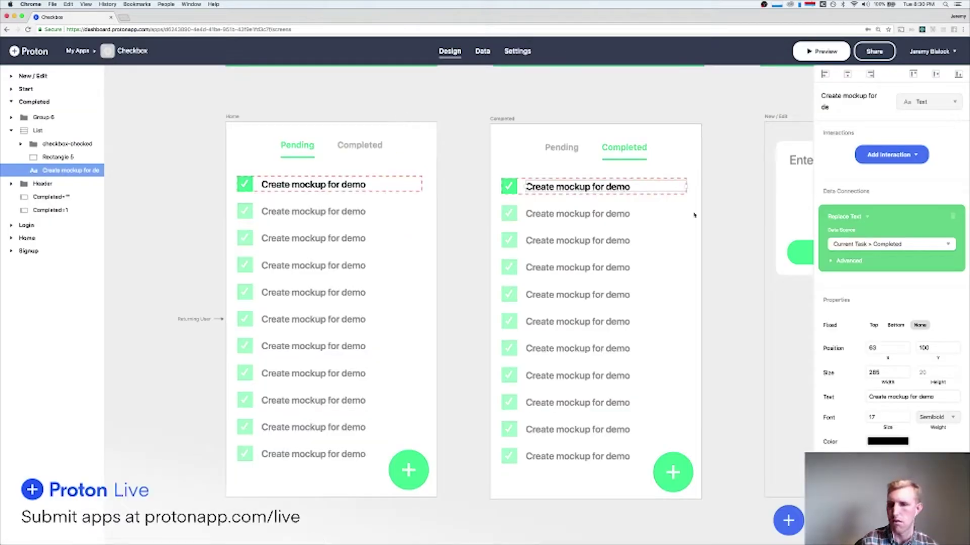
# Rebind the task text to the current task's Task Description and preview the Completed tab.
pyautogui.click(868, 243)
pyautogui.moveTo(879, 261)
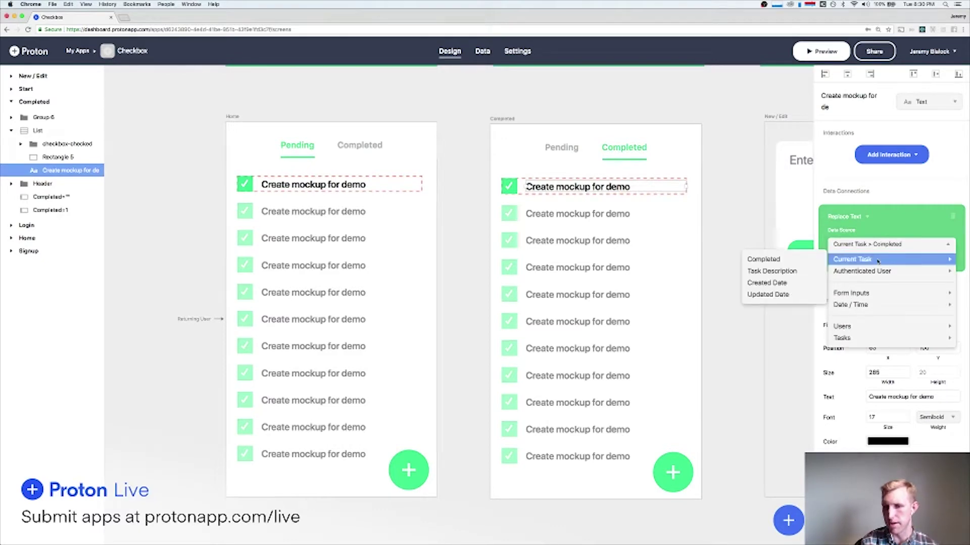
pyautogui.click(772, 271)
pyautogui.click(834, 51)
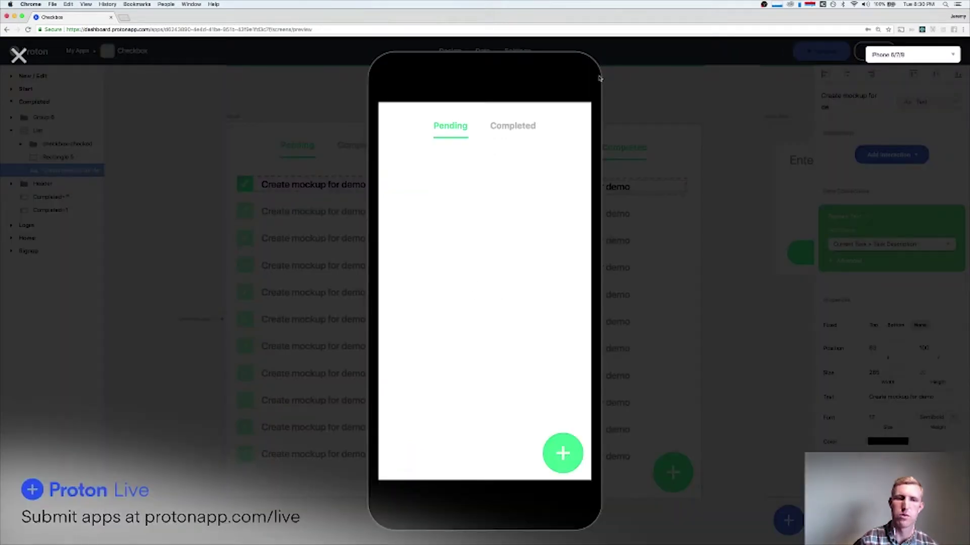
pyautogui.click(505, 127)
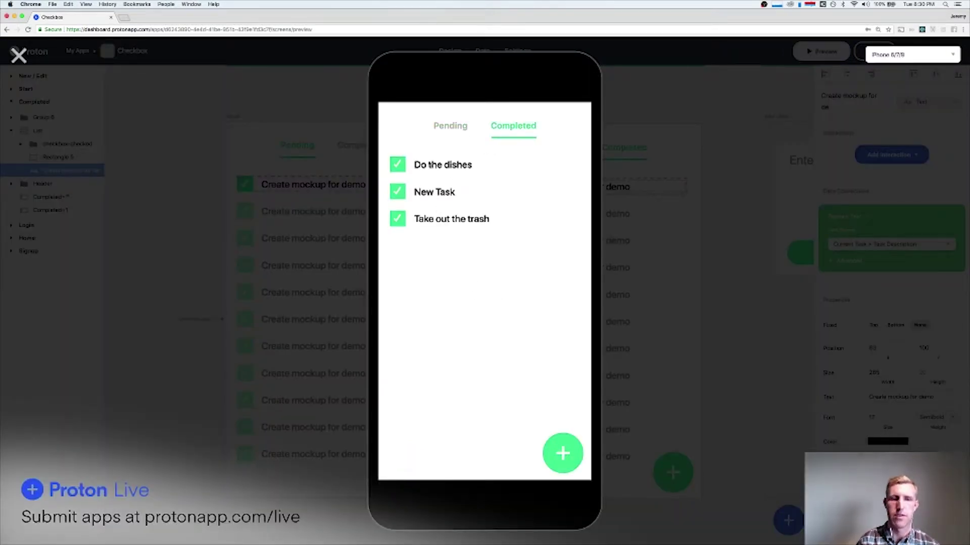
# In the preview, untick Do the dishes, switch between Pending and Completed, then tick it again.
pyautogui.click(398, 166)
pyautogui.click(454, 123)
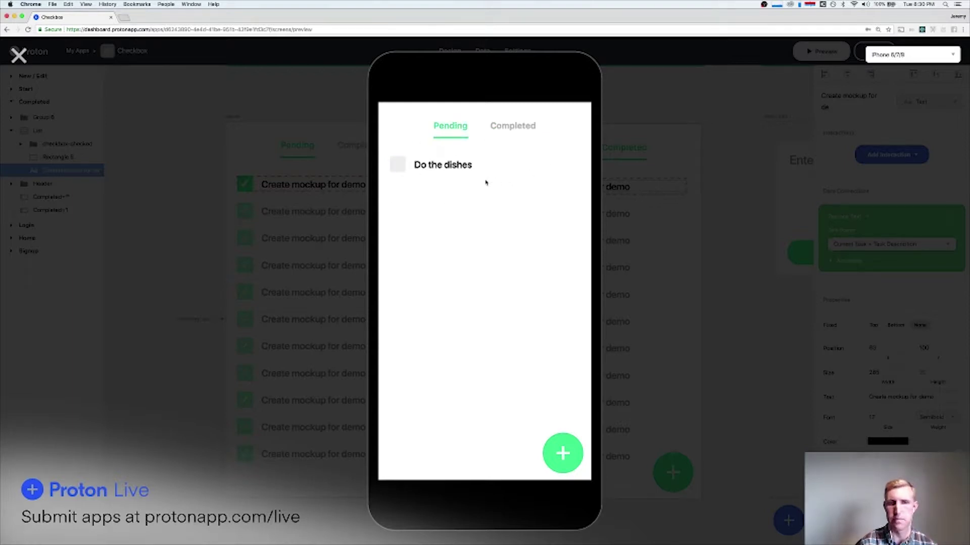
pyautogui.click(507, 135)
pyautogui.click(448, 127)
pyautogui.click(517, 133)
pyautogui.click(457, 129)
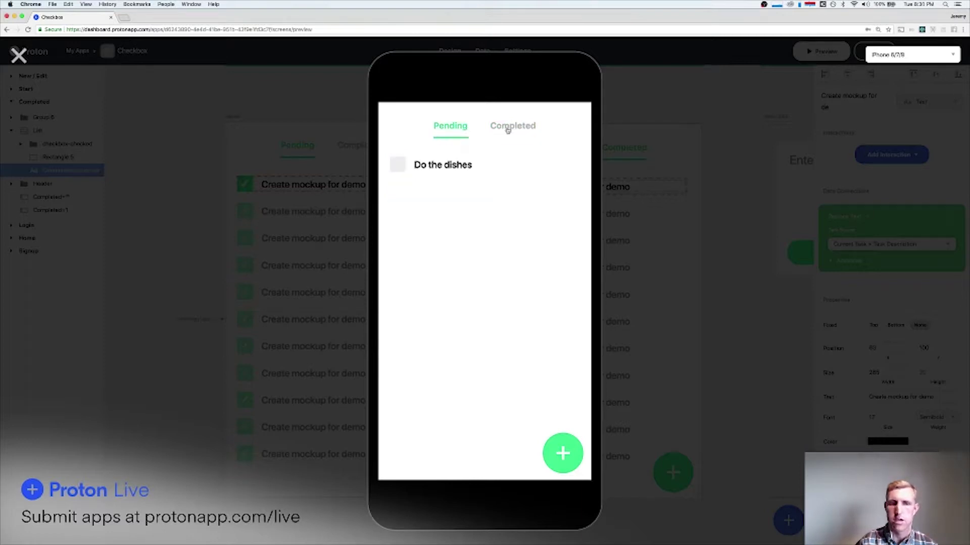
pyautogui.click(398, 165)
pyautogui.click(511, 127)
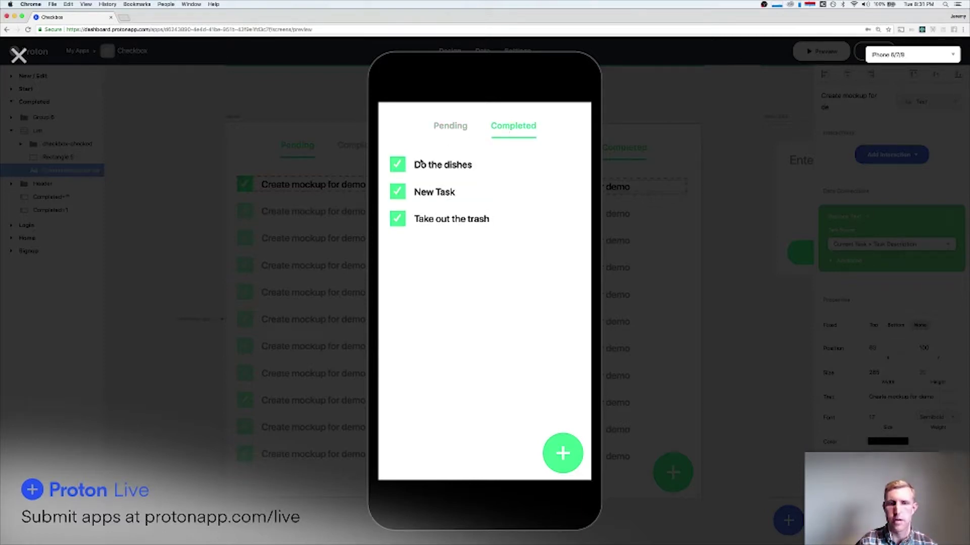
# Untick Do the dishes again, confirm it returns to Pending, and close the preview.
pyautogui.click(398, 165)
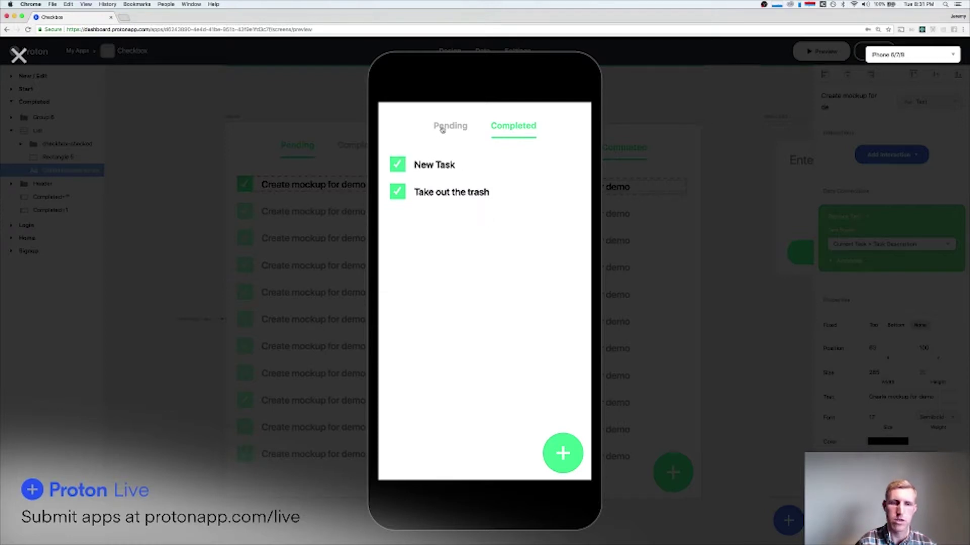
pyautogui.click(451, 131)
pyautogui.click(514, 129)
pyautogui.click(450, 128)
pyautogui.click(511, 129)
pyautogui.click(451, 128)
pyautogui.click(513, 127)
pyautogui.click(450, 128)
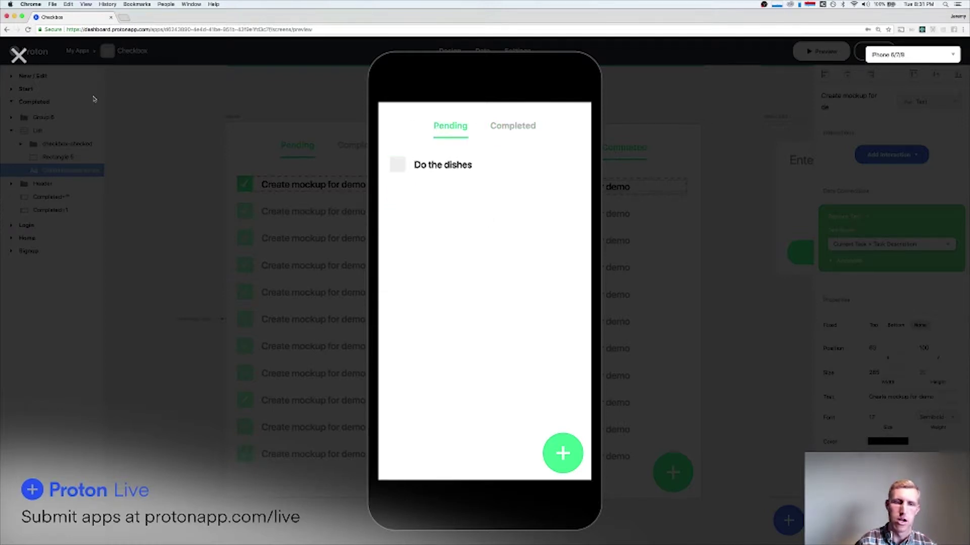
pyautogui.click(18, 55)
pyautogui.scroll(-5, 290, 209)
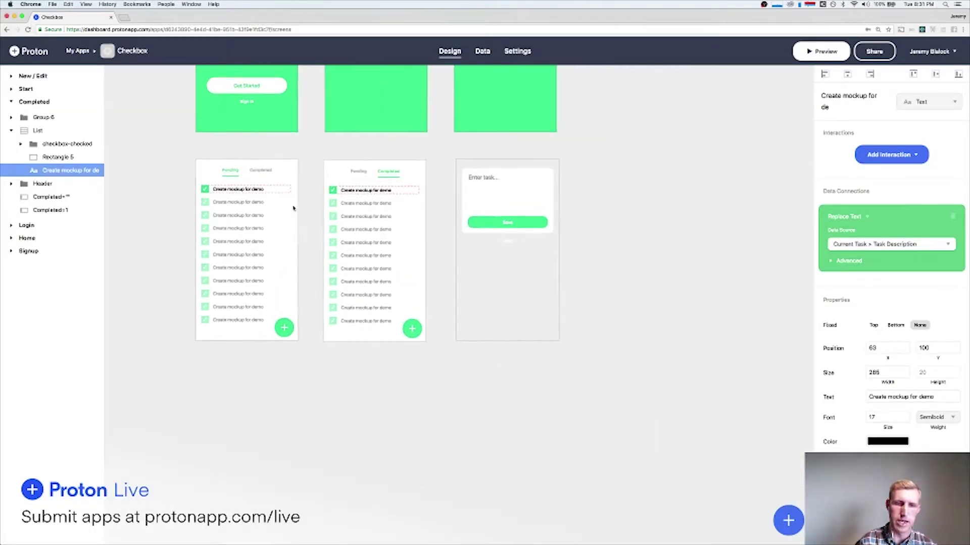
# Add a blank screen and place it beside the New / Edit screen.
pyautogui.click(607, 188)
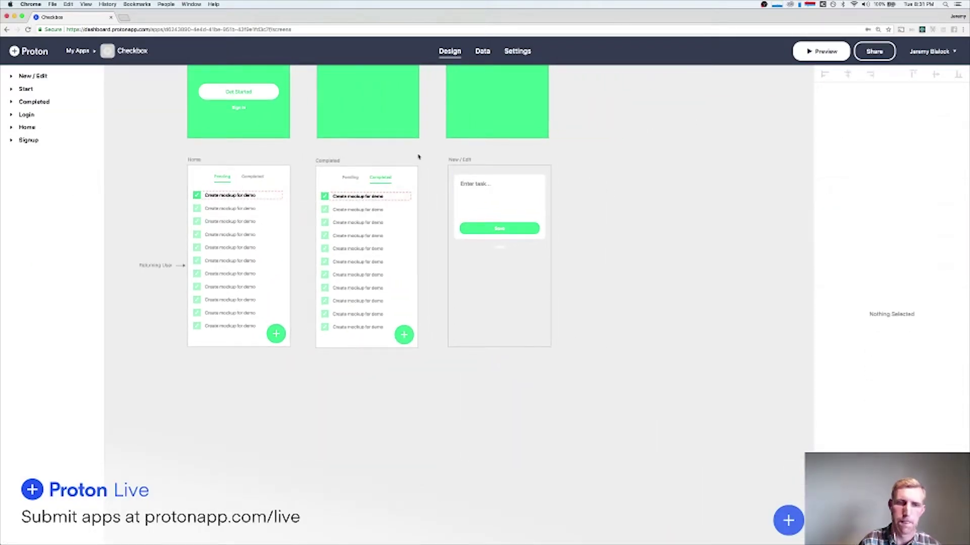
pyautogui.click(460, 160)
pyautogui.click(577, 174)
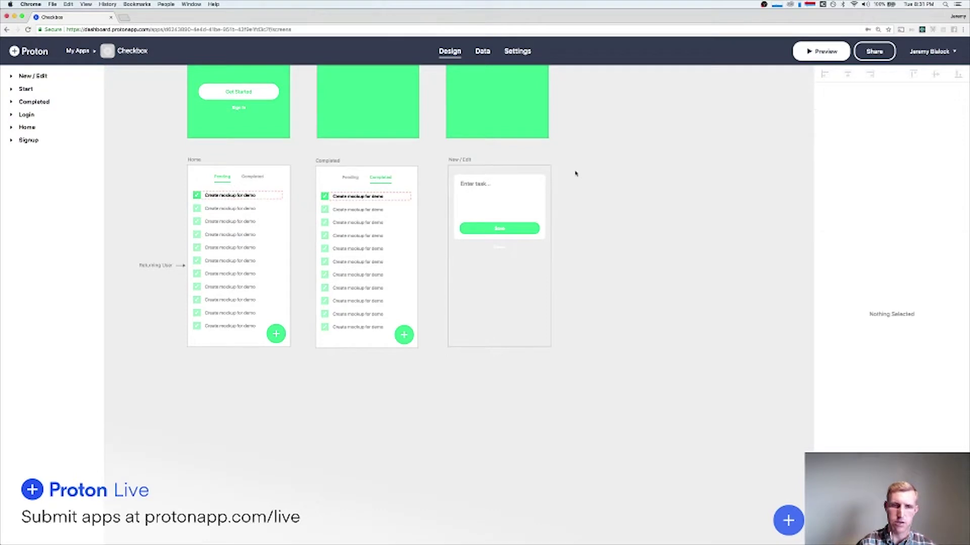
pyautogui.scroll(5, 605, 188)
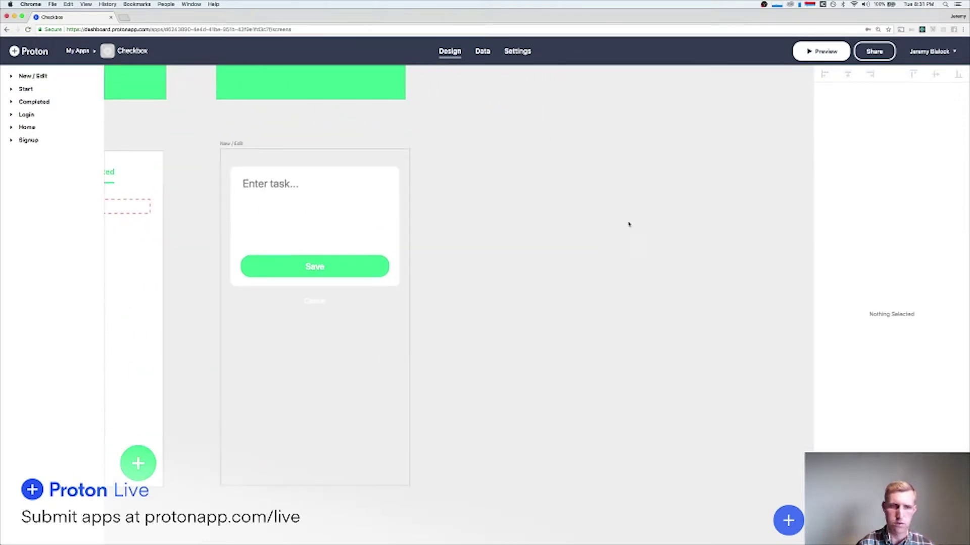
pyautogui.click(781, 527)
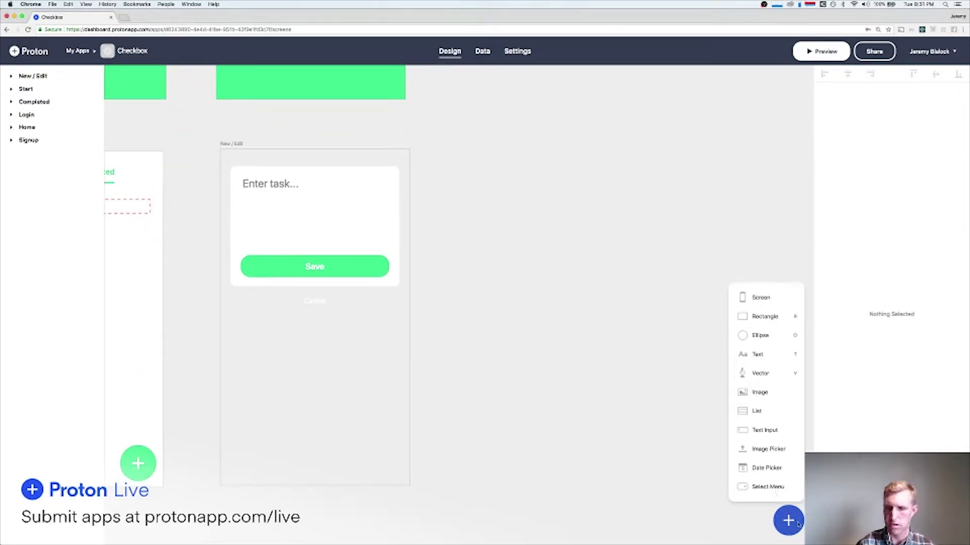
pyautogui.click(766, 297)
pyautogui.scroll(-10, 719, 344)
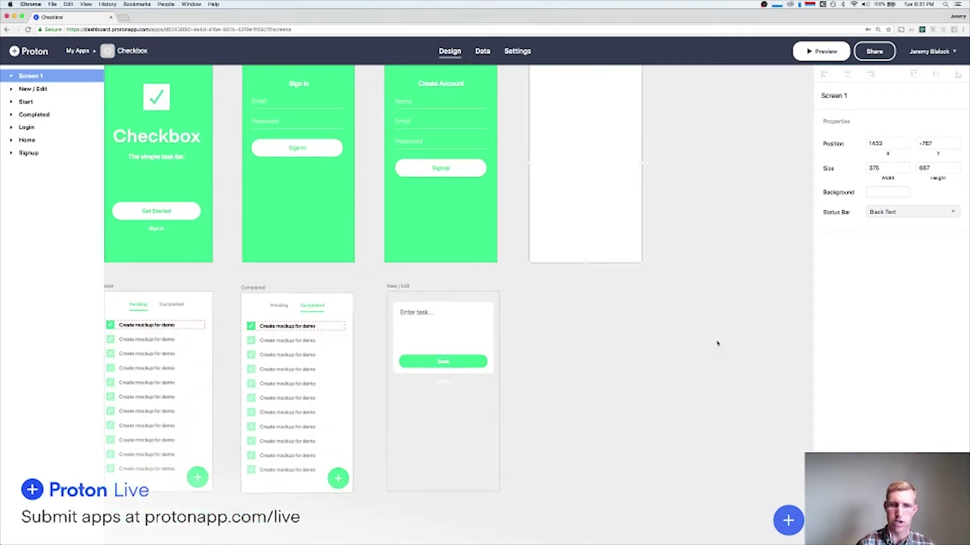
pyautogui.moveTo(597, 178); pyautogui.dragTo(593, 329)
pyautogui.click(505, 325)
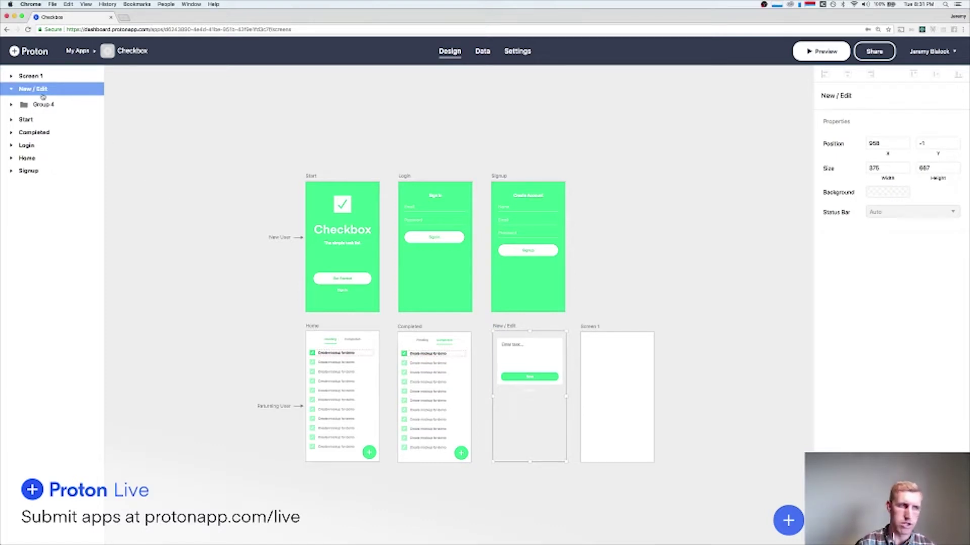
# Rename the New / Edit screen to New and the blank Screen 1 to Edit.
pyautogui.doubleClick(24, 89)
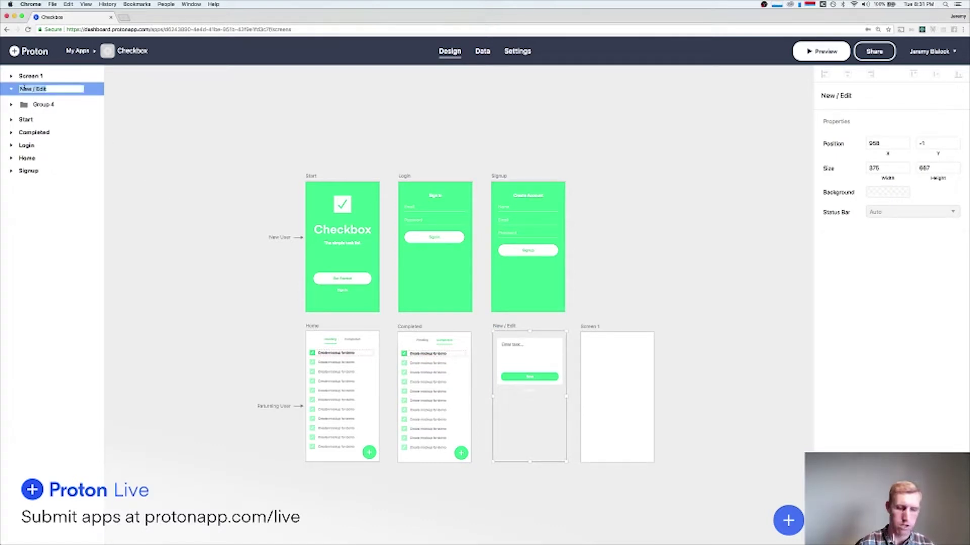
pyautogui.write('New')
pyautogui.press('Return')
pyautogui.doubleClick(30, 75)
pyautogui.write('Edit')
pyautogui.press('Return')
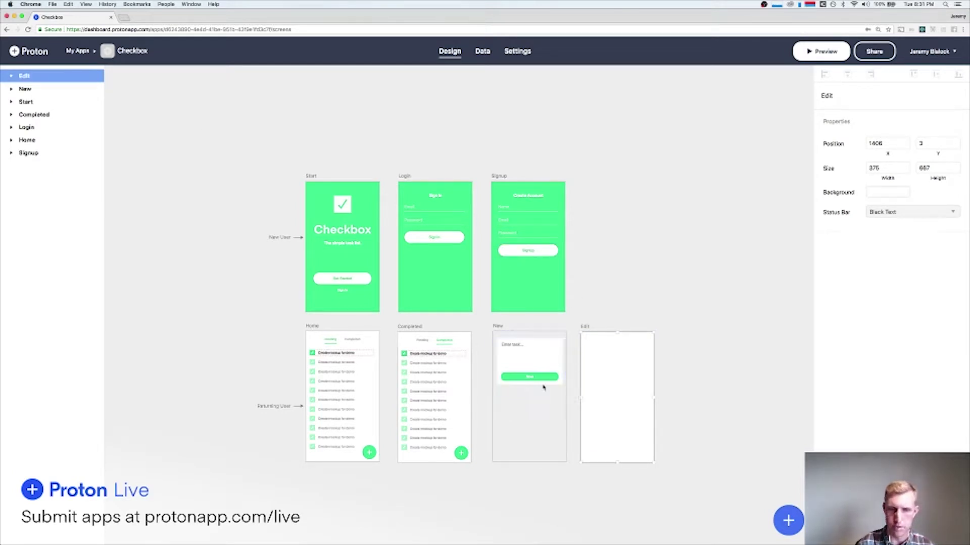
# Copy the New screen's task form group (Group 4).
pyautogui.moveTo(573, 404); pyautogui.dragTo(509, 354)
pyautogui.press('super+c')
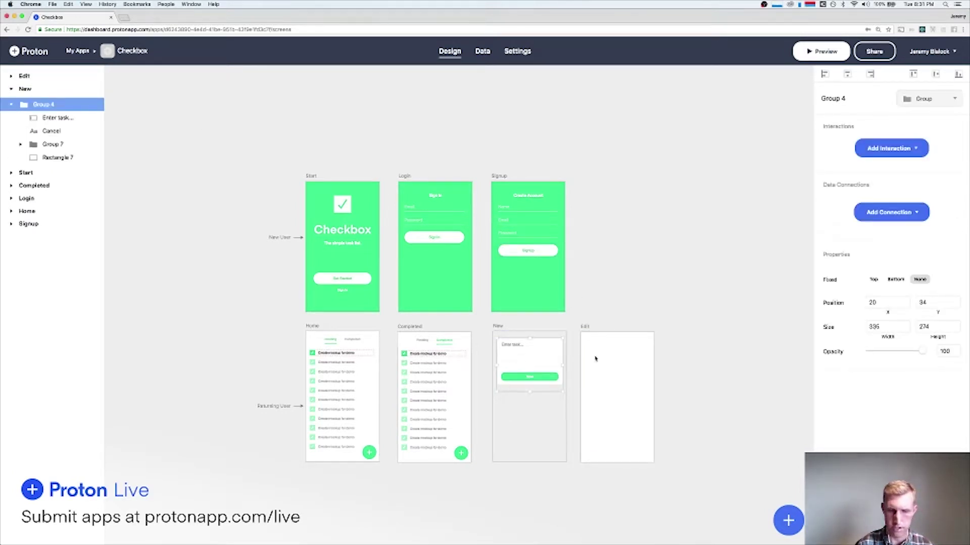
pyautogui.scroll(2, 624, 395)
# Paste the task form onto the Edit screen and nudge it to 20,24 to match New.
pyautogui.scroll(3, 624, 396)
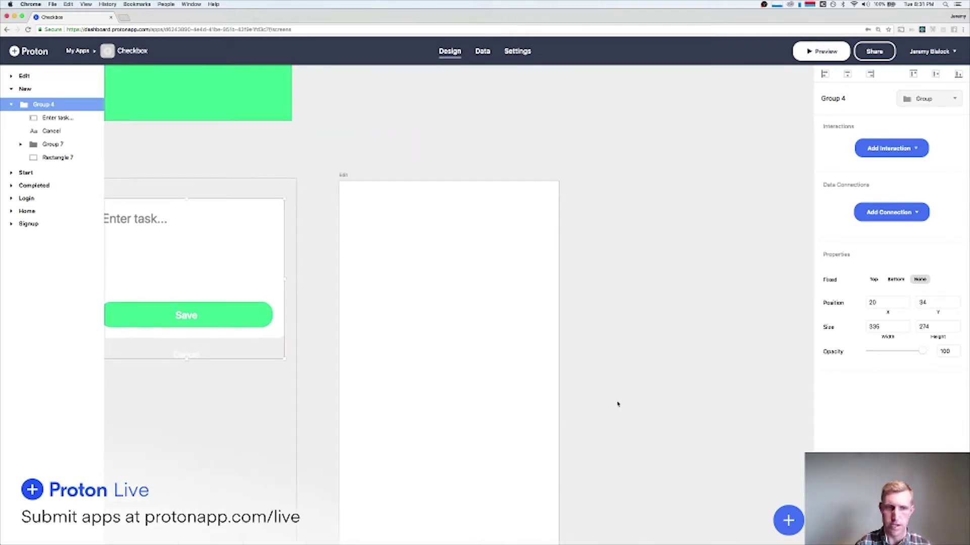
pyautogui.press('super+v')
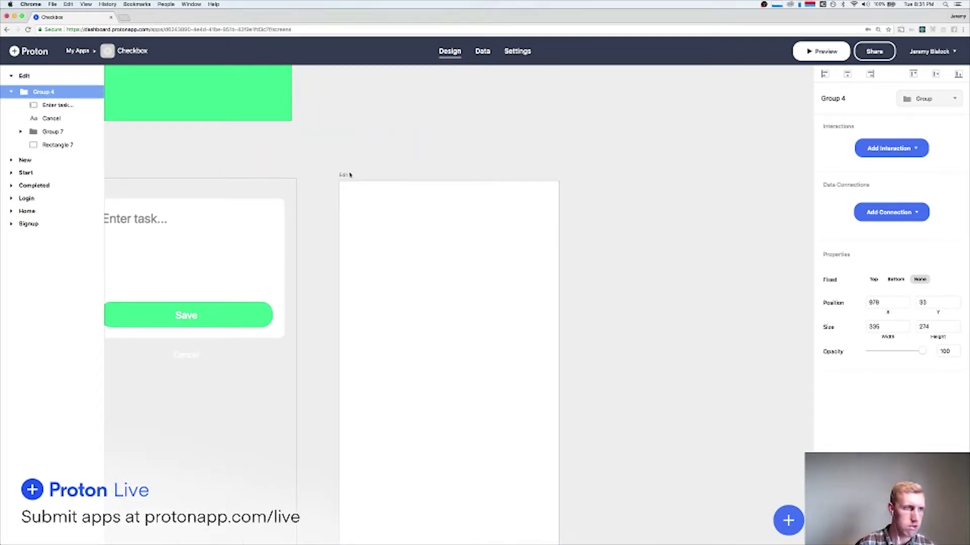
pyautogui.click(349, 175)
pyautogui.scroll(5, 411, 227)
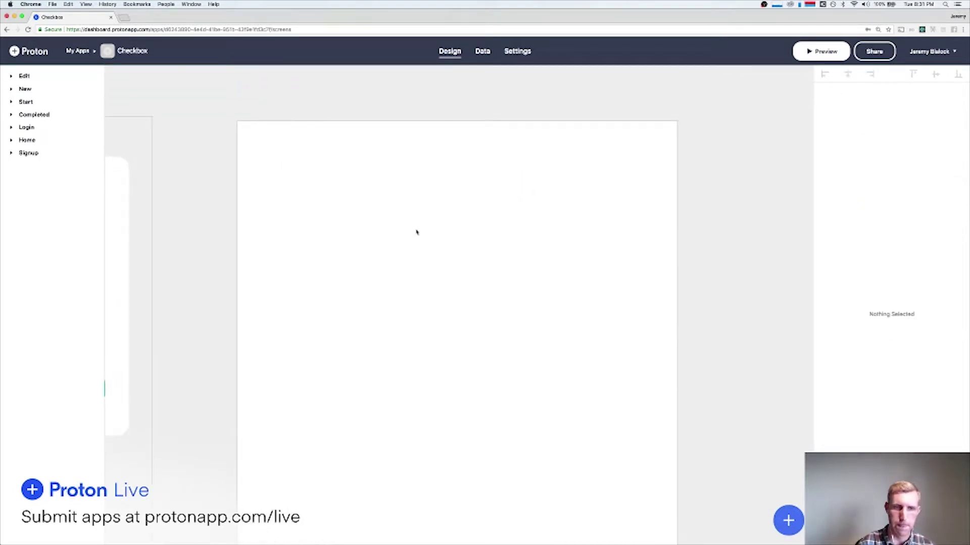
pyautogui.click(427, 239)
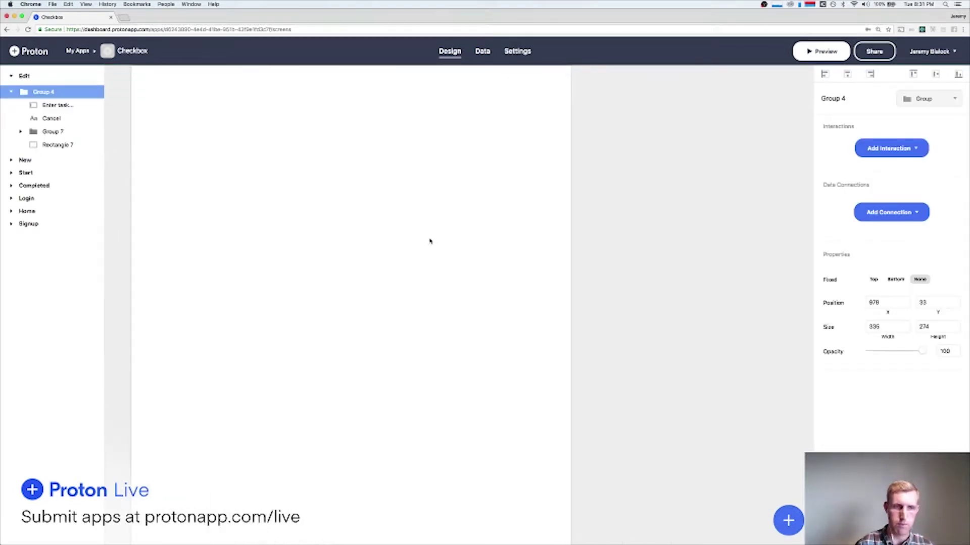
pyautogui.scroll(-5, 430, 255)
pyautogui.hotkey('shift', 'Left')
pyautogui.hotkey('shift', 'Left')
pyautogui.hotkey('shift', 'Left')
pyautogui.hotkey('shift', 'Left')
pyautogui.hotkey('shift', 'Left')
pyautogui.hotkey('shift', 'Left')
pyautogui.hotkey('shift', 'Left')
pyautogui.hotkey('shift', 'Left')
pyautogui.hotkey('shift', 'Left')
pyautogui.hotkey('shift', 'Left')
pyautogui.hotkey('shift', 'Left')
pyautogui.hotkey('shift', 'Left')
pyautogui.hotkey('shift', 'Left')
pyautogui.hotkey('shift', 'Left')
pyautogui.hotkey('shift', 'Left')
pyautogui.hotkey('shift', 'Left')
pyautogui.hotkey('shift', 'Left')
pyautogui.hotkey('shift', 'Left')
pyautogui.hotkey('shift', 'Left')
pyautogui.hotkey('shift', 'Left')
pyautogui.hotkey('shift', 'Left')
pyautogui.hotkey('shift', 'Left')
pyautogui.hotkey('shift', 'Left')
pyautogui.hotkey('shift', 'Left')
pyautogui.hotkey('shift', 'Left')
pyautogui.hotkey('shift', 'Left')
pyautogui.hotkey('shift', 'Left')
pyautogui.hotkey('shift', 'Left')
pyautogui.hotkey('shift', 'Left')
pyautogui.hotkey('shift', 'Left')
pyautogui.hotkey('shift', 'Left')
pyautogui.hotkey('shift', 'Left')
pyautogui.hotkey('shift', 'Left')
pyautogui.hotkey('shift', 'Left')
pyautogui.hotkey('shift', 'Left')
pyautogui.hotkey('shift', 'Left')
pyautogui.hotkey('shift', 'Left')
pyautogui.hotkey('shift', 'Left')
pyautogui.hotkey('shift', 'Left')
pyautogui.hotkey('shift', 'Left')
pyautogui.hotkey('shift', 'Left')
pyautogui.press('Up')
pyautogui.press('Up')
pyautogui.press('Up')
pyautogui.press('Up')
pyautogui.press('Up')
pyautogui.press('Up')
pyautogui.press('Up')
pyautogui.press('Up')
pyautogui.press('Up')
pyautogui.press('Up')
pyautogui.press('Up')
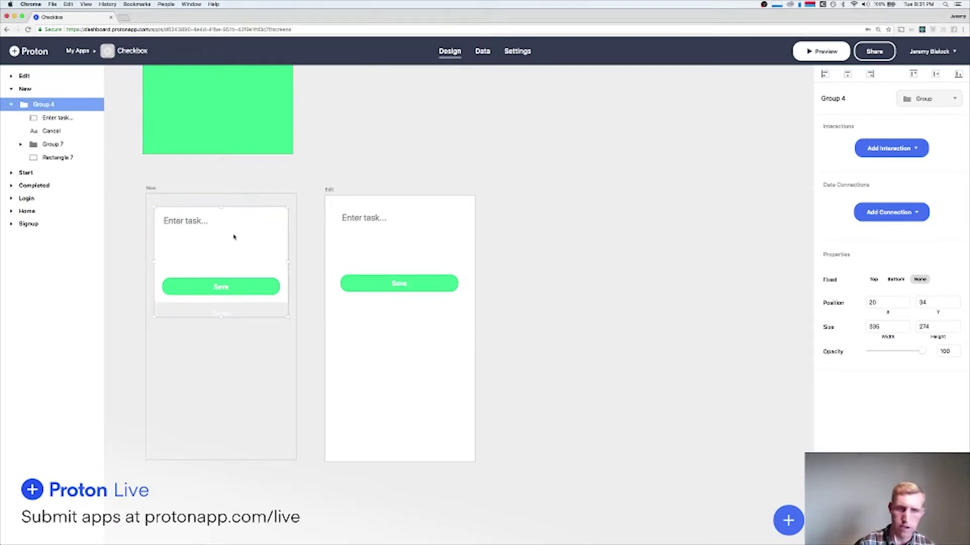
pyautogui.press('Right')
pyautogui.press('Right')
pyautogui.press('Down')
pyautogui.press('Down')
pyautogui.press('Down')
pyautogui.press('Down')
pyautogui.press('Down')
pyautogui.press('Down')
pyautogui.press('Down')
pyautogui.press('Down')
pyautogui.press('Down')
pyautogui.press('Down')
pyautogui.press('Down')
pyautogui.press('Down')
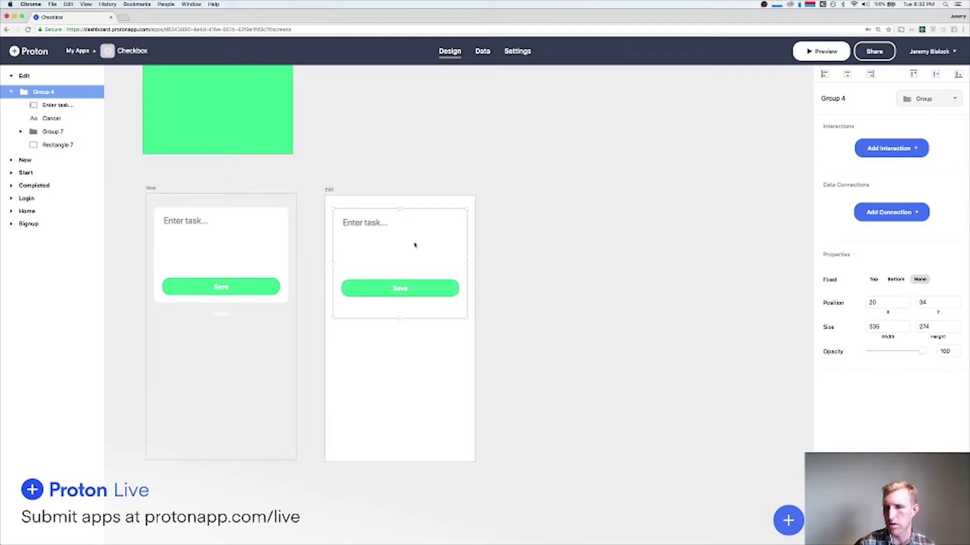
# Set the Edit screen's background to transparent.
pyautogui.click(329, 190)
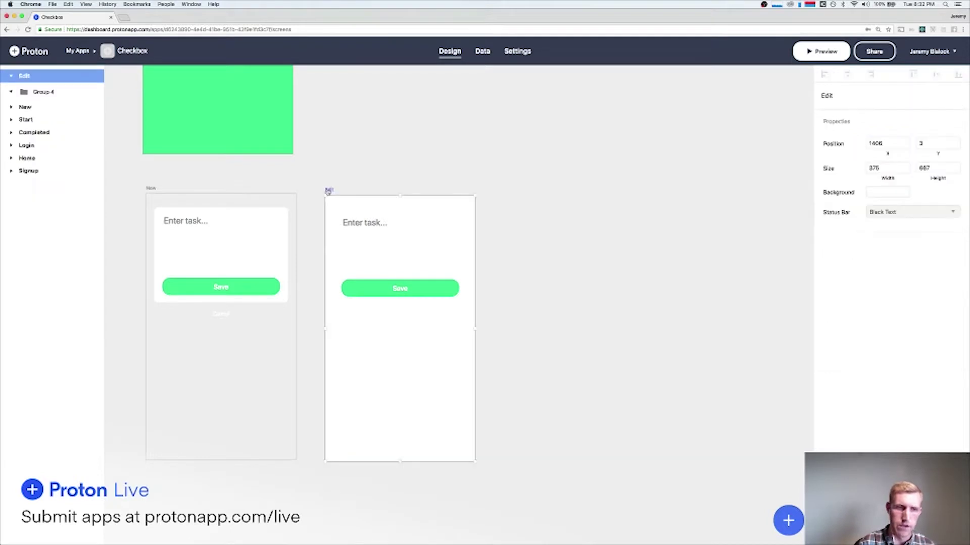
pyautogui.click(887, 191)
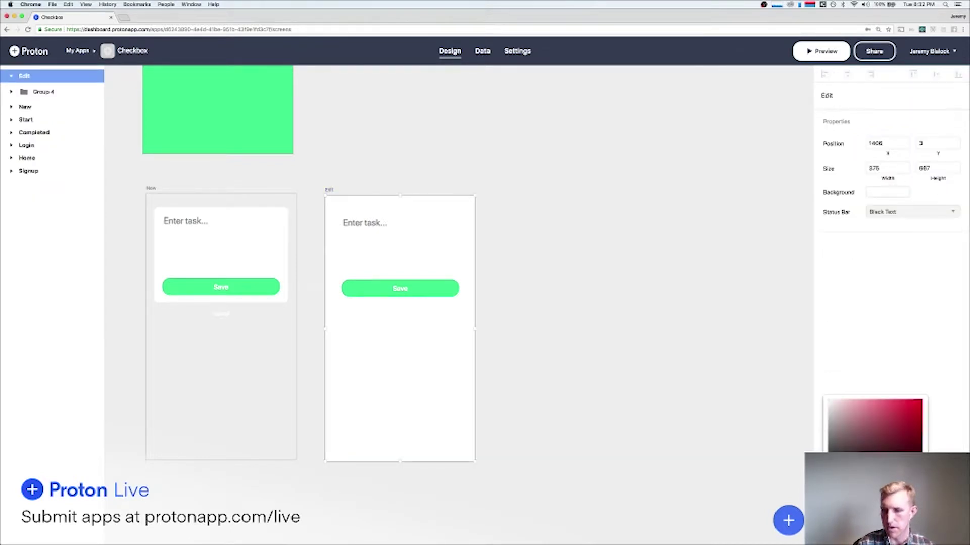
pyautogui.click(586, 310)
pyautogui.hscroll(-5, 589, 310)
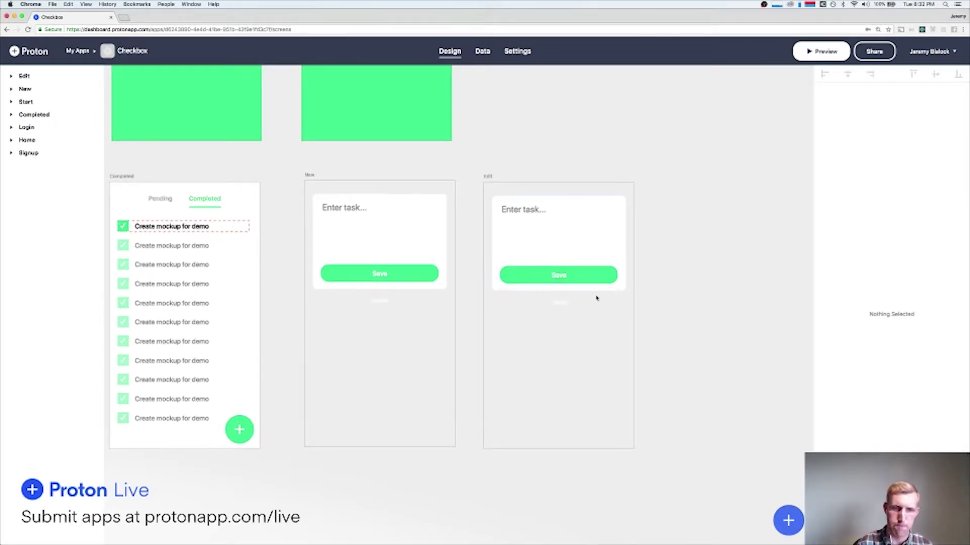
pyautogui.scroll(-5, 596, 297)
# Change the New screen's button label from Save to Create.
pyautogui.click(634, 275)
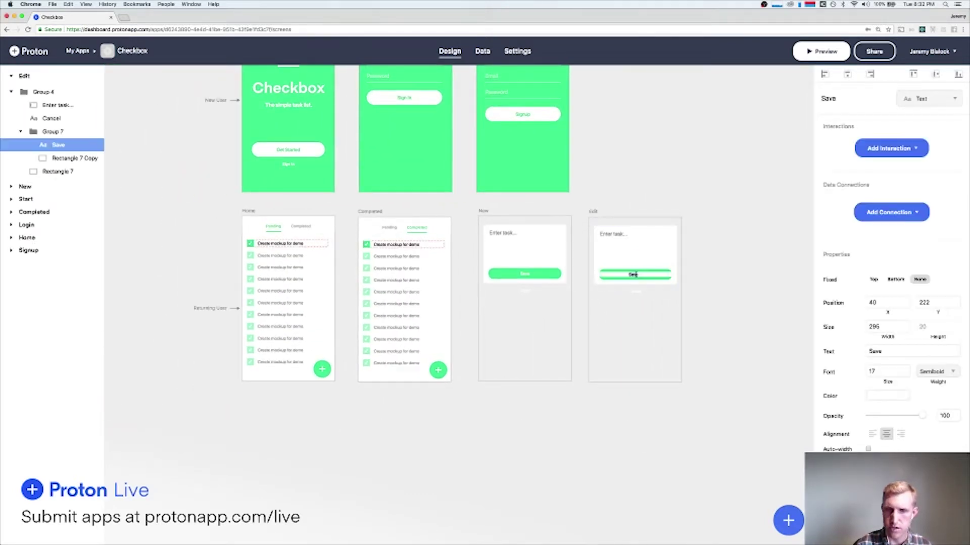
pyautogui.click(524, 273)
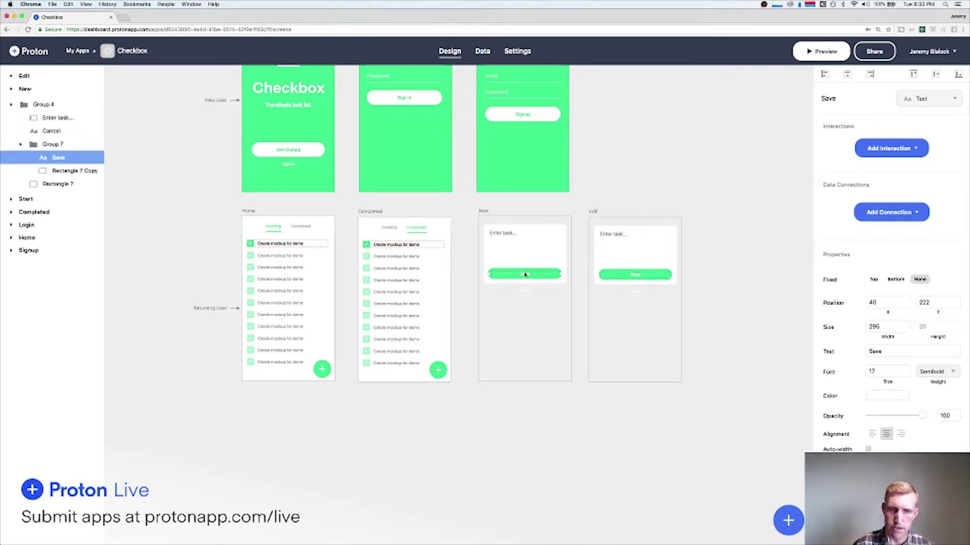
pyautogui.doubleClick(524, 273)
pyautogui.write('Creat')
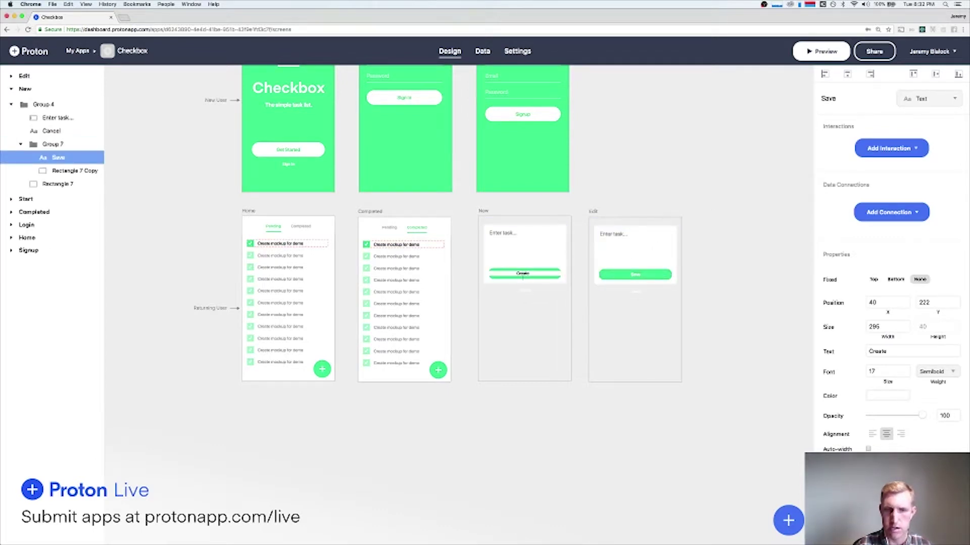
pyautogui.press('Return')
# Select the task text inside the Completed screen's list.
pyautogui.click(648, 156)
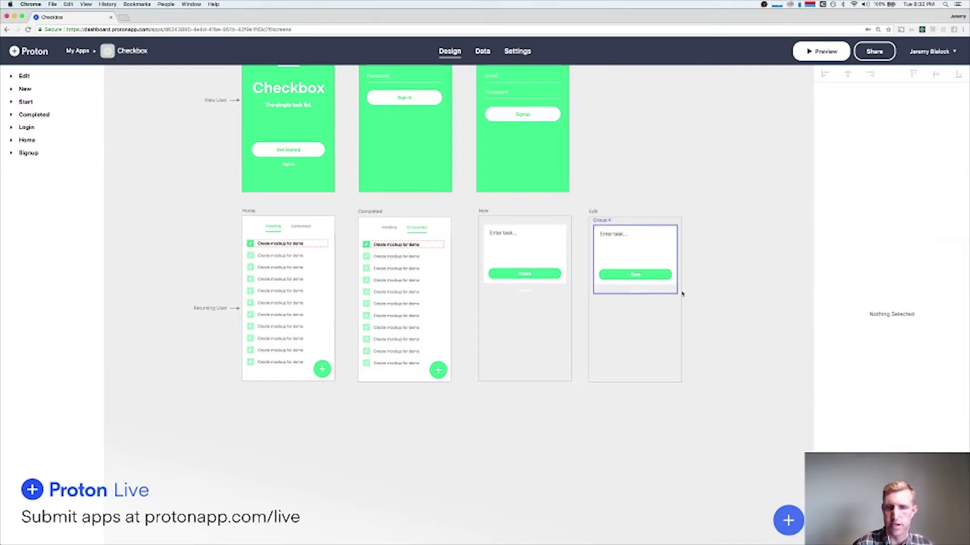
pyautogui.click(617, 238)
pyautogui.click(643, 188)
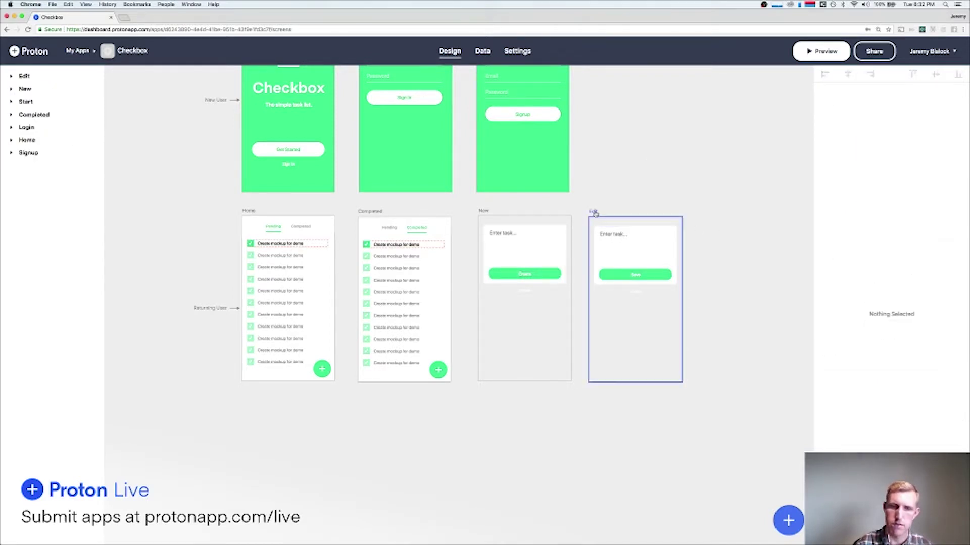
pyautogui.click(408, 248)
pyautogui.click(407, 247)
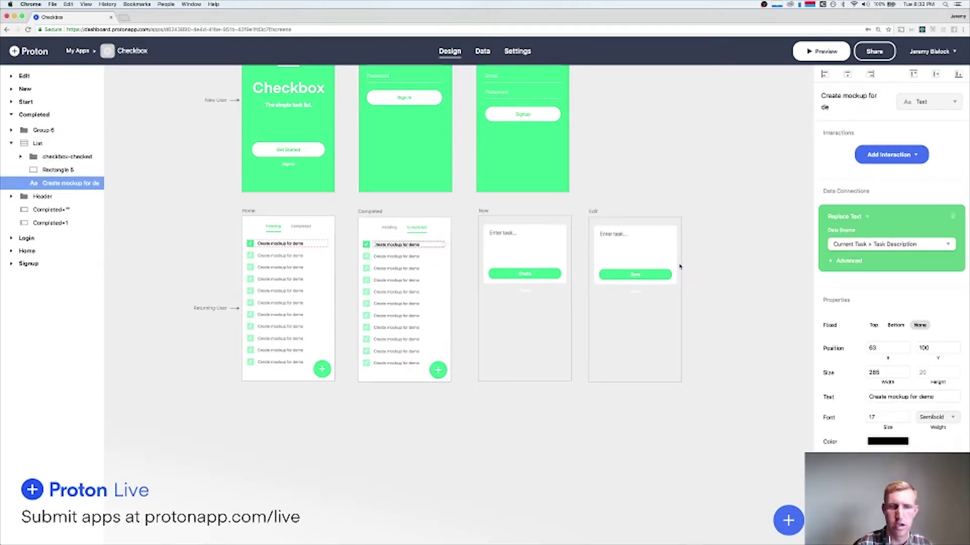
# Link the Completed task text to the Edit screen with a Float Up transition.
pyautogui.moveTo(858, 177)
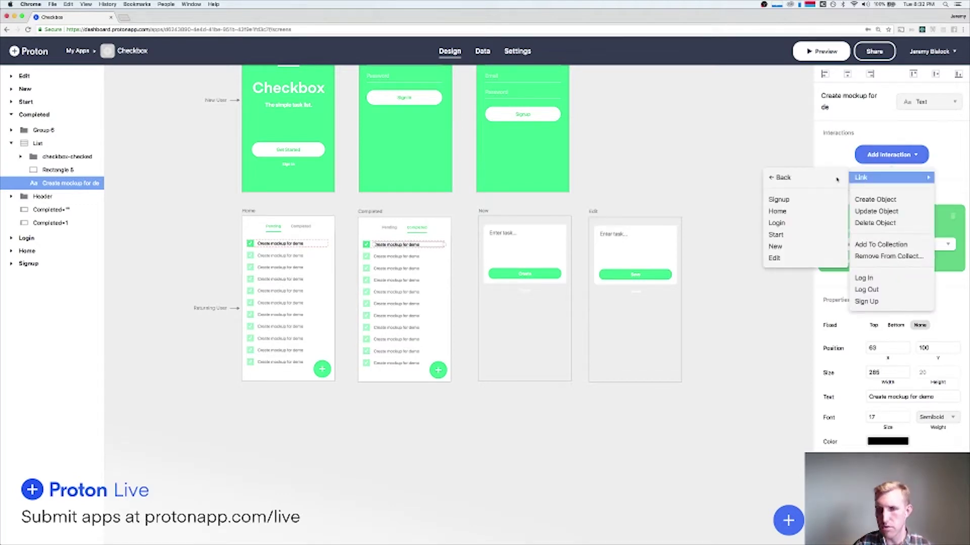
pyautogui.click(777, 258)
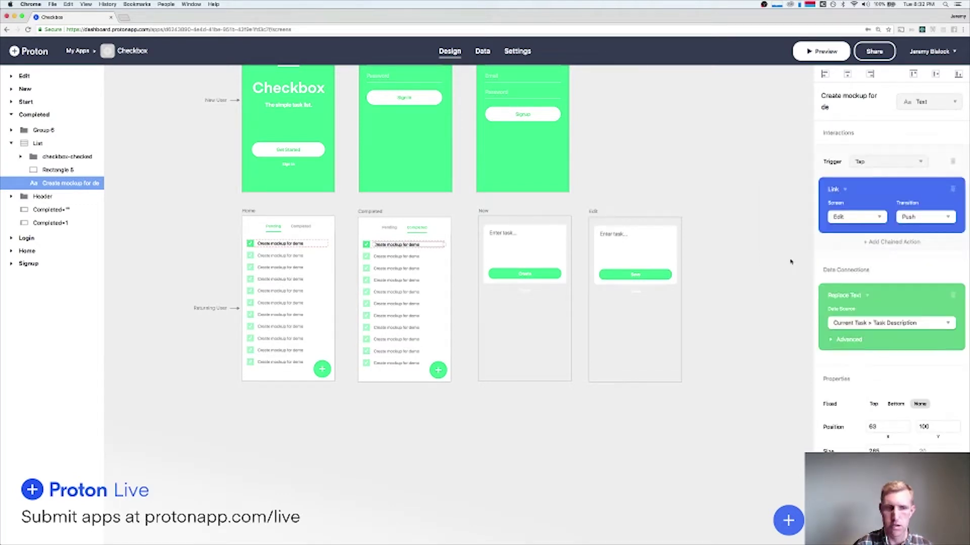
pyautogui.click(918, 218)
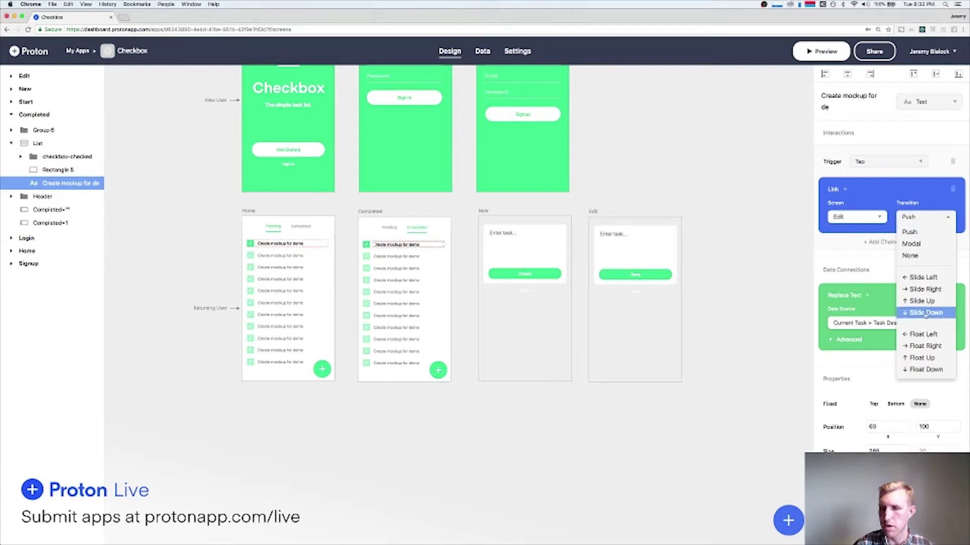
pyautogui.click(922, 358)
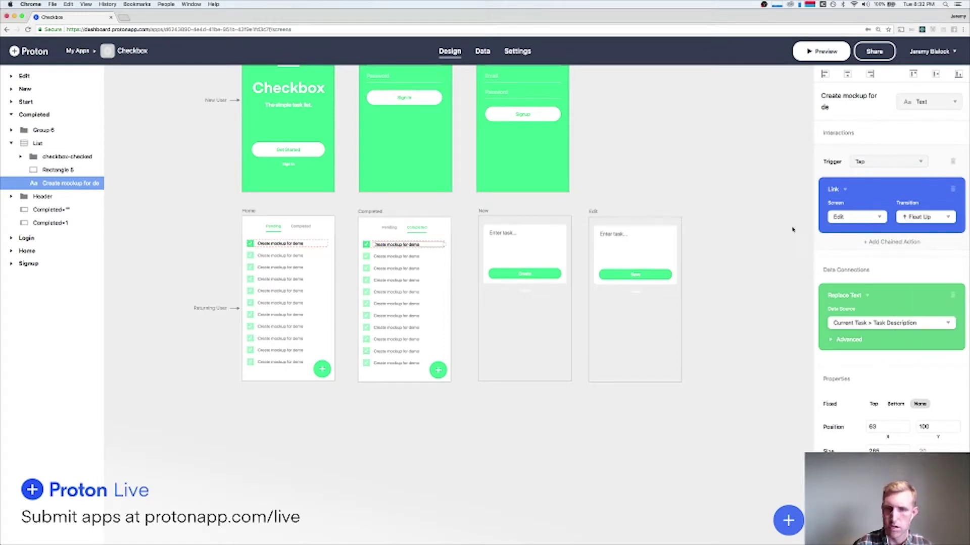
# Link the Edit screen's Cancel label back to the previous screen.
pyautogui.click(620, 295)
pyautogui.click(890, 148)
pyautogui.moveTo(862, 169)
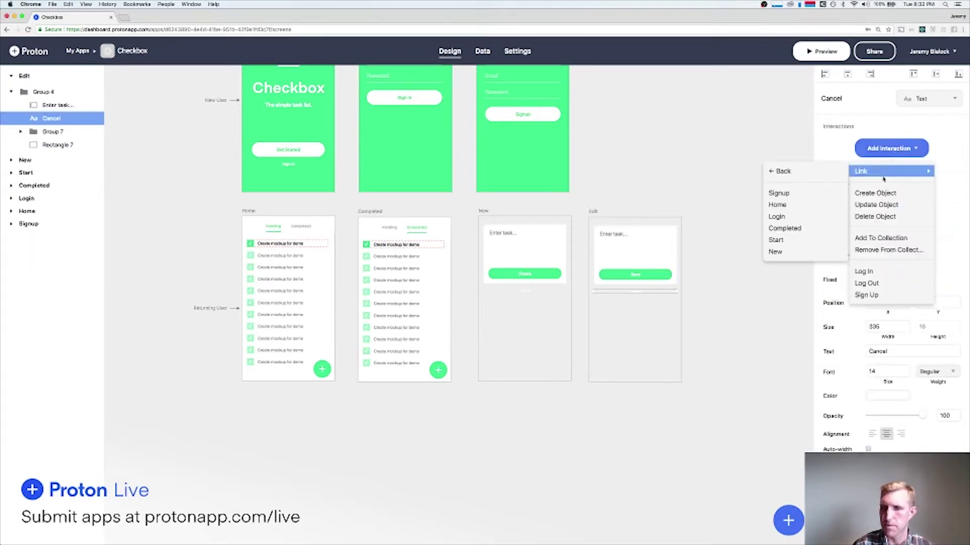
pyautogui.click(780, 169)
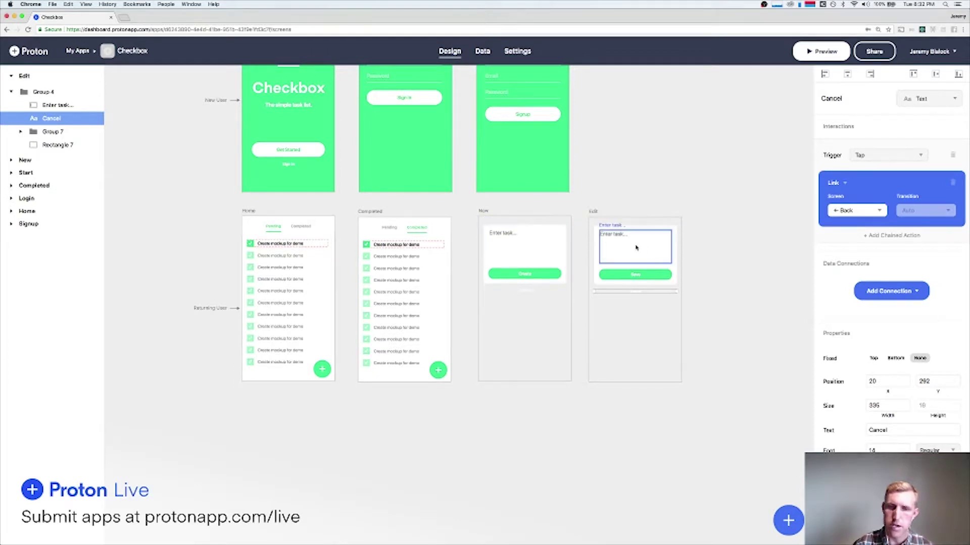
pyautogui.scroll(5, 634, 290)
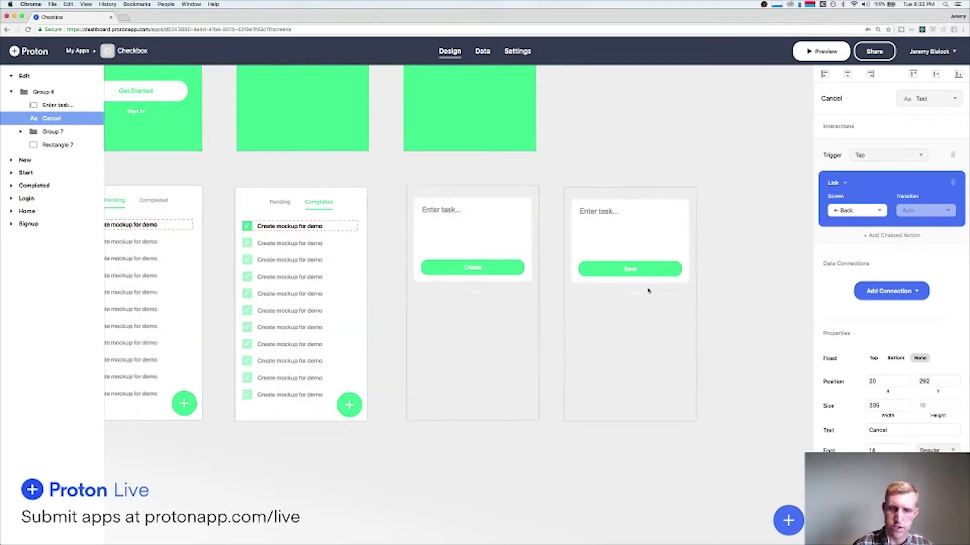
pyautogui.scroll(-5, 660, 288)
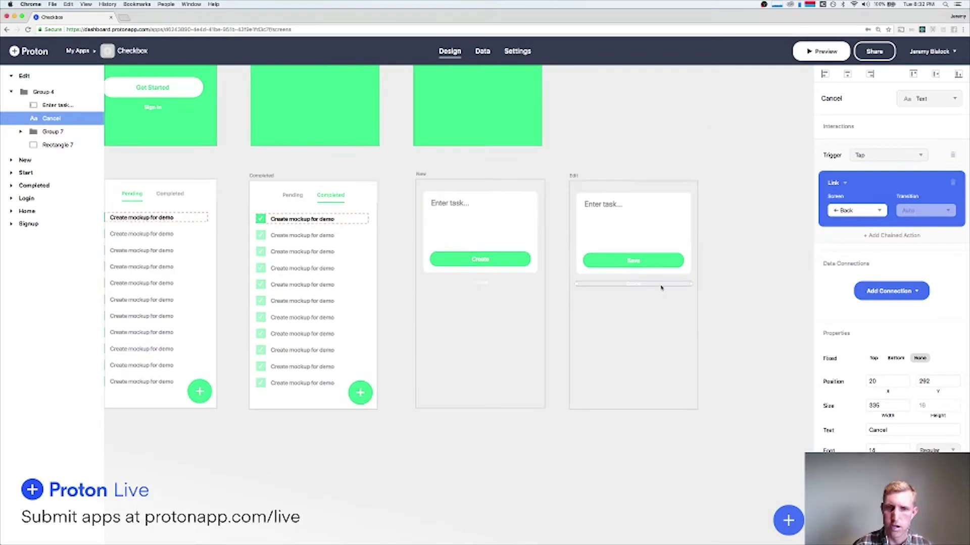
pyautogui.click(704, 258)
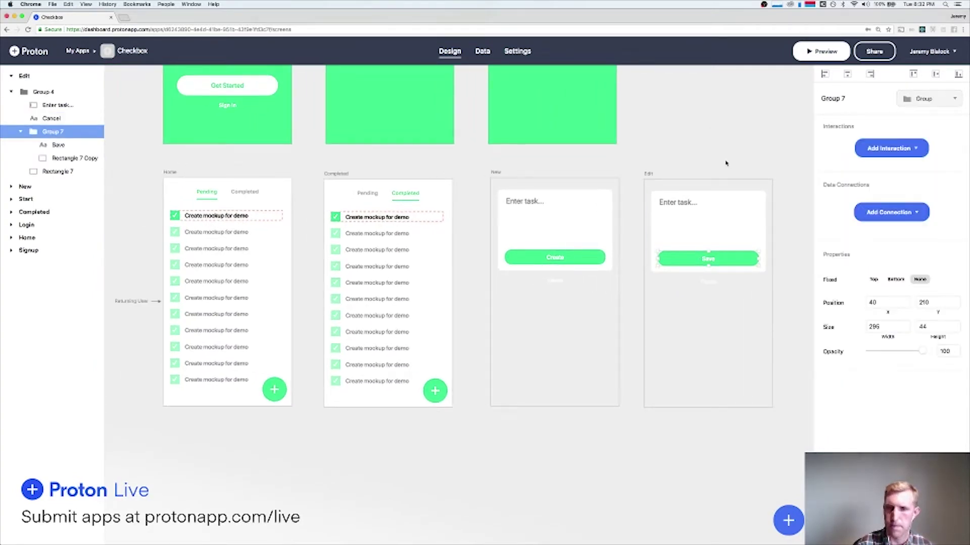
# Link the Home screen's task text to the Edit screen.
pyautogui.click(703, 152)
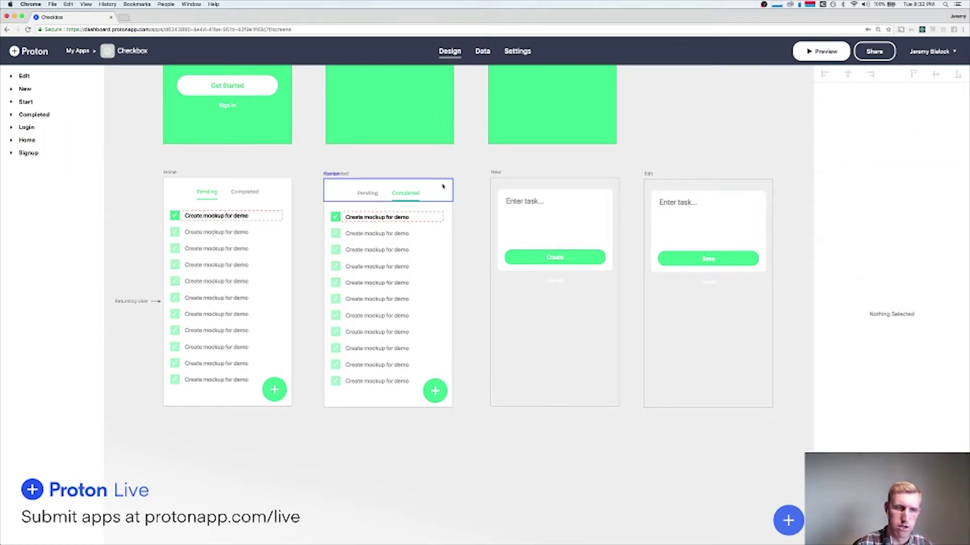
pyautogui.click(222, 218)
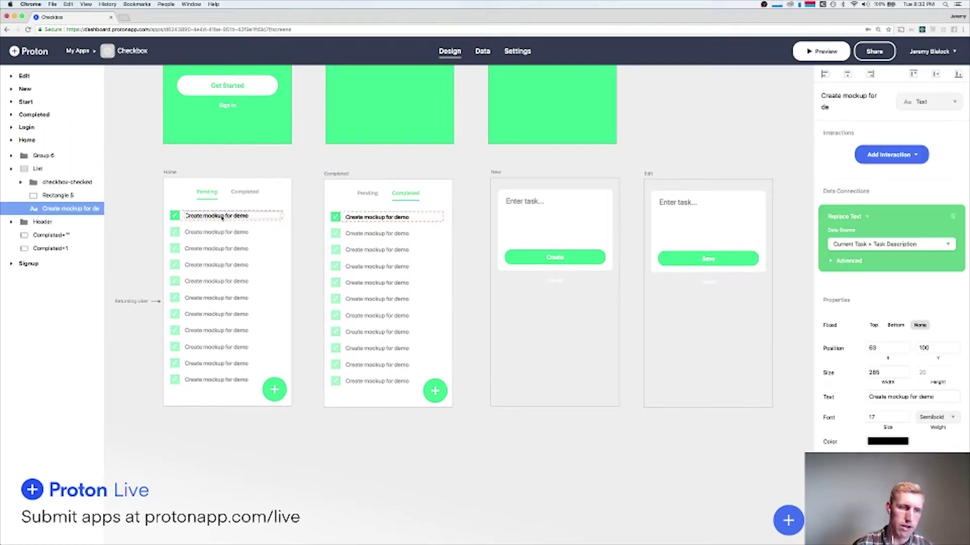
pyautogui.click(891, 161)
pyautogui.moveTo(869, 177)
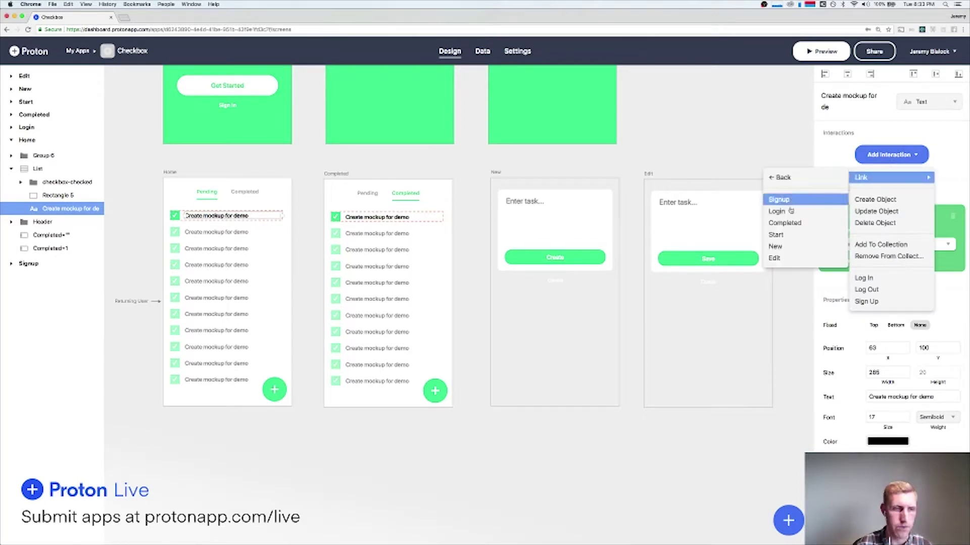
pyautogui.click(775, 258)
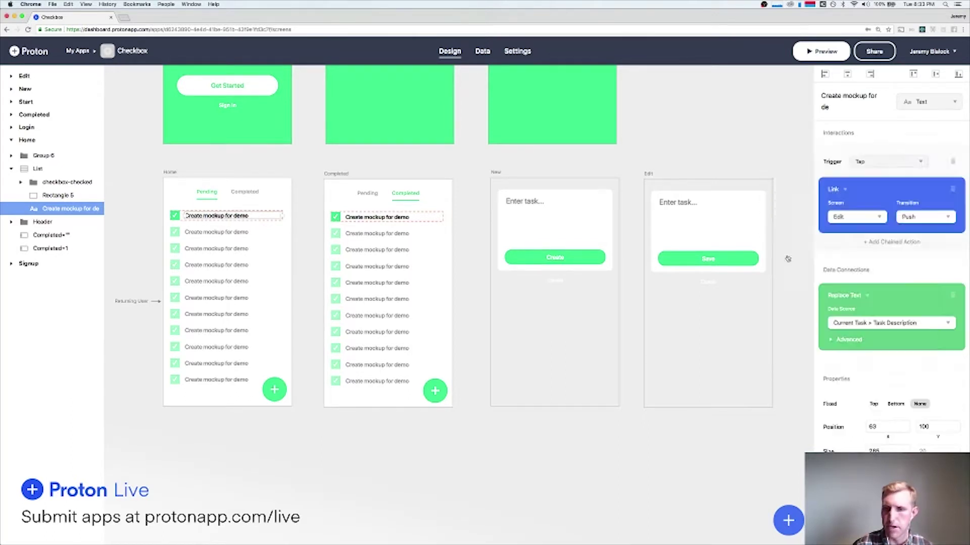
pyautogui.click(724, 124)
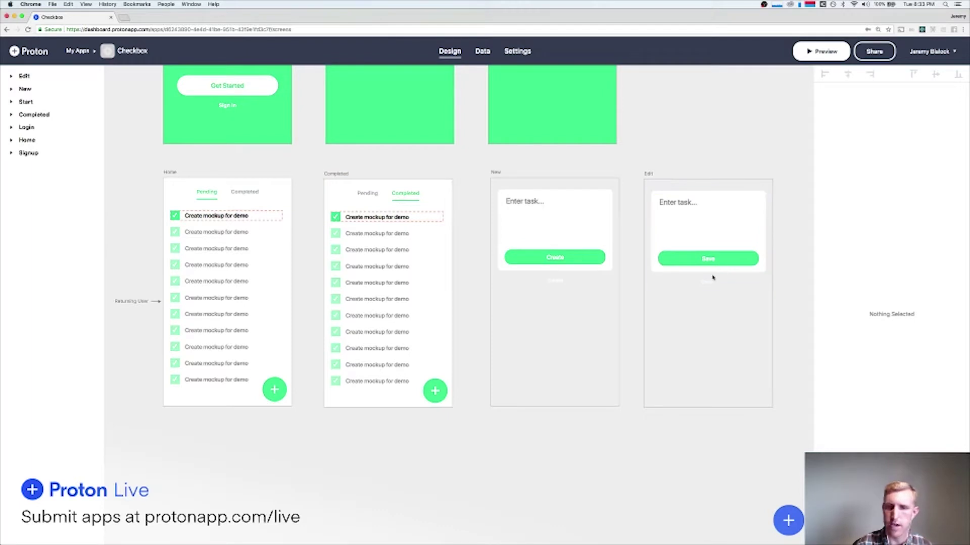
pyautogui.click(655, 281)
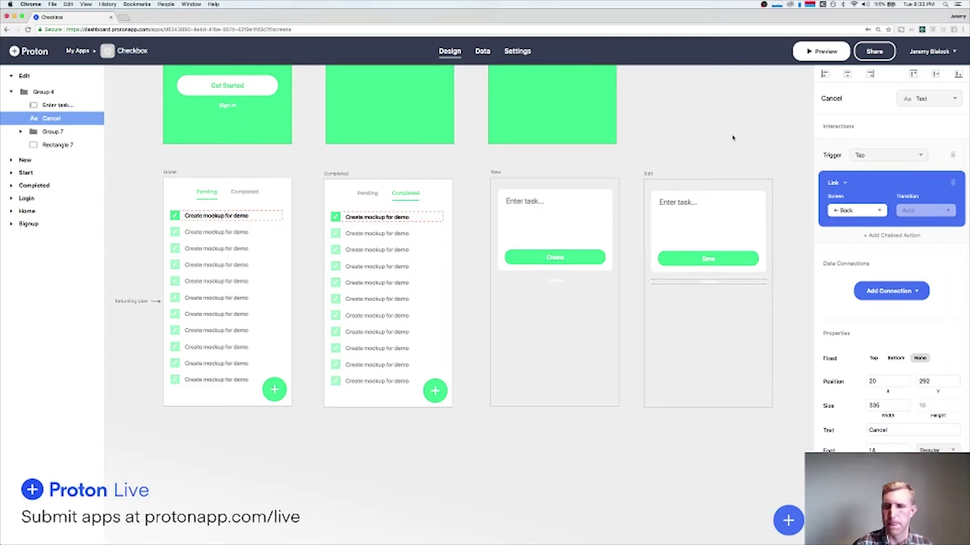
# Set the Home task link's transition to Float Up and launch the preview.
pyautogui.click(242, 218)
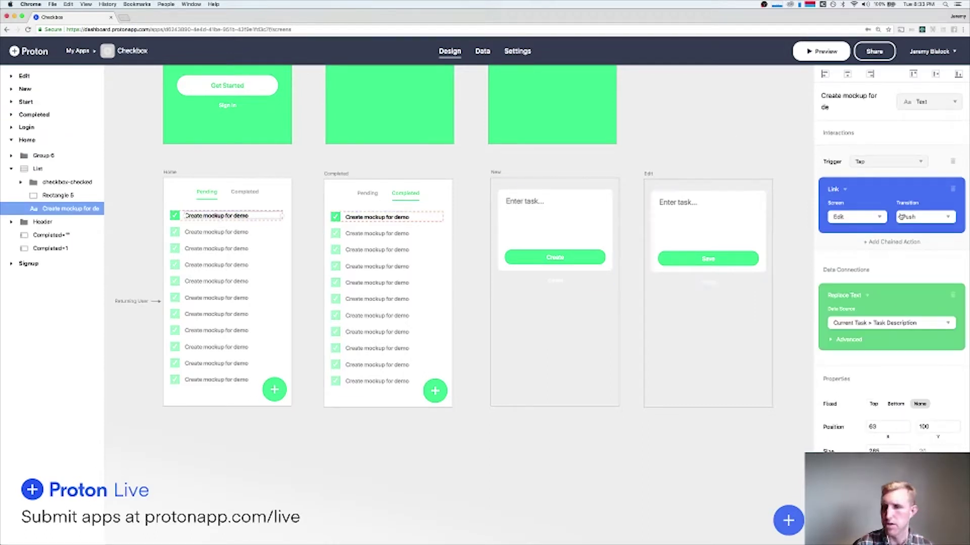
pyautogui.click(924, 217)
pyautogui.click(928, 357)
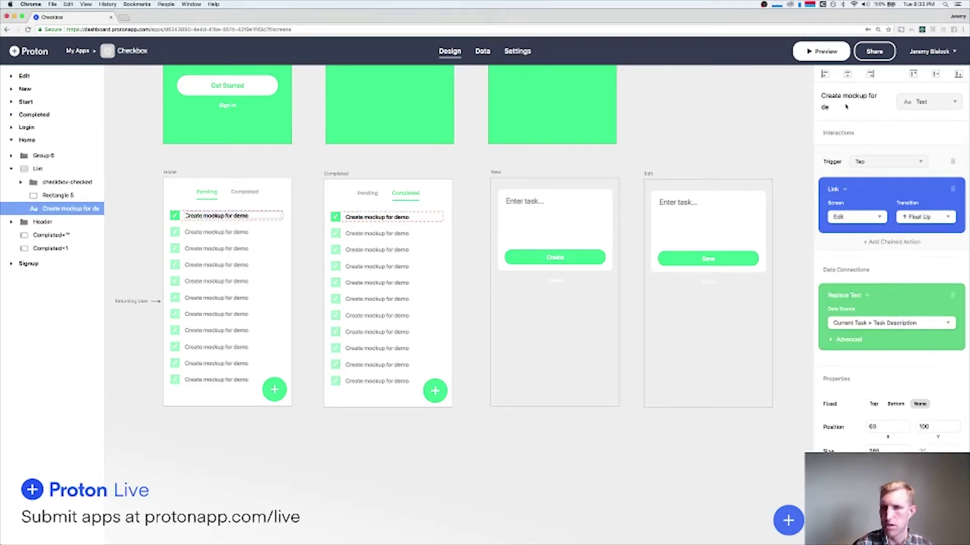
pyautogui.click(823, 50)
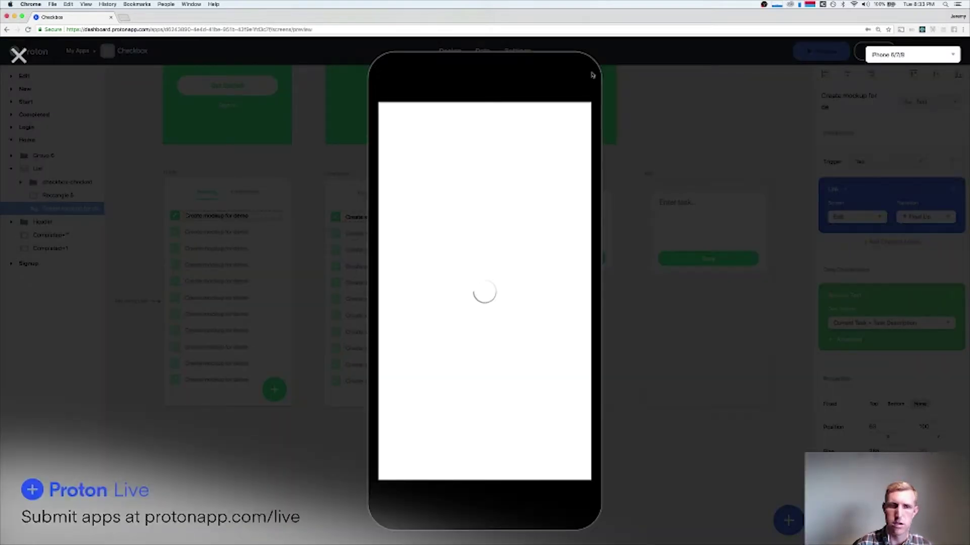
# Open Do the dishes from Pending to see the empty Edit form, then Cancel.
pyautogui.click(522, 127)
pyautogui.click(453, 130)
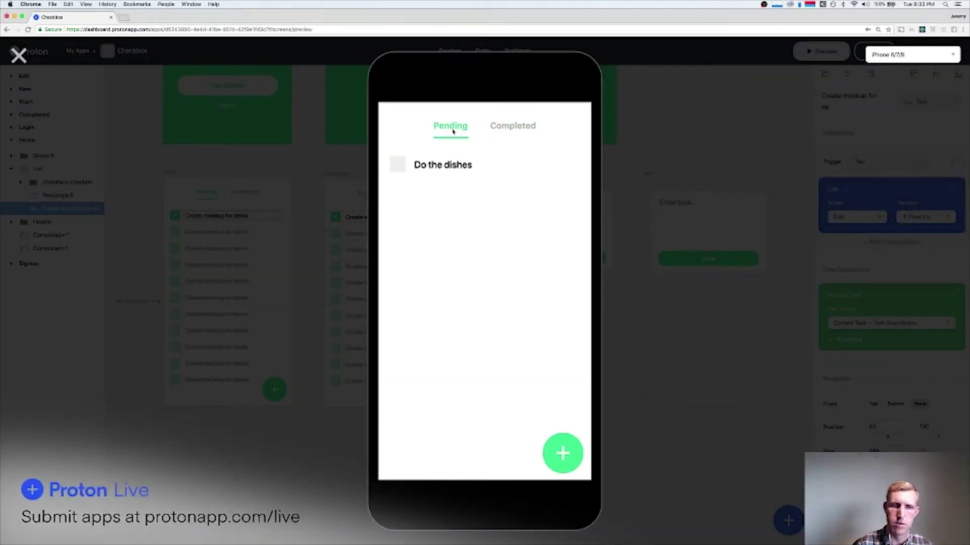
pyautogui.click(453, 166)
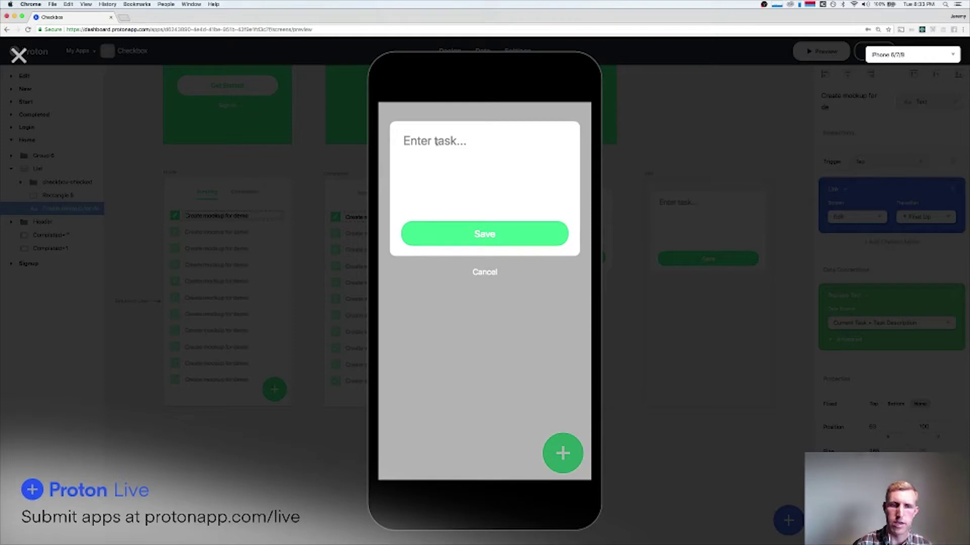
pyautogui.click(485, 272)
# Open New Task from Completed, Cancel the Edit form, and close the preview.
pyautogui.click(513, 127)
pyautogui.click(432, 169)
pyautogui.click(487, 277)
pyautogui.click(462, 127)
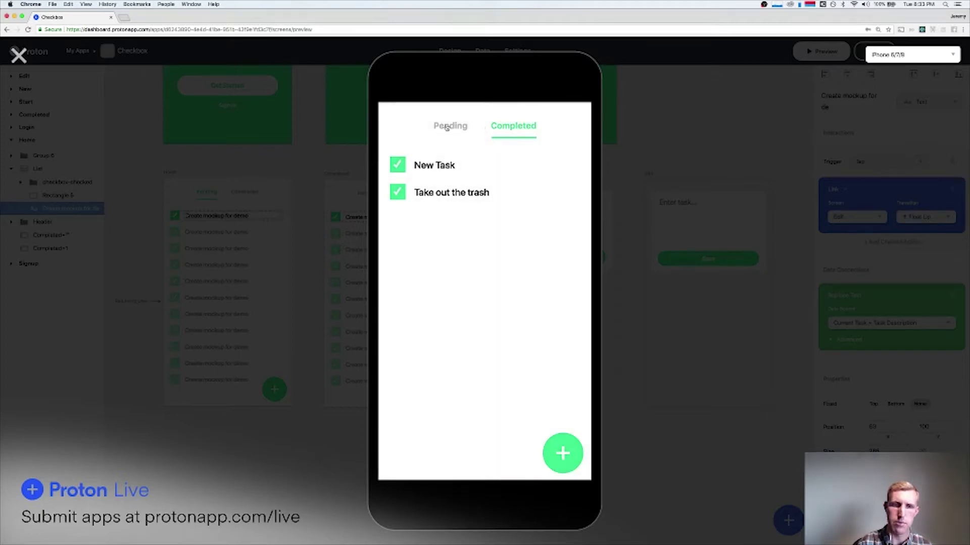
pyautogui.click(18, 54)
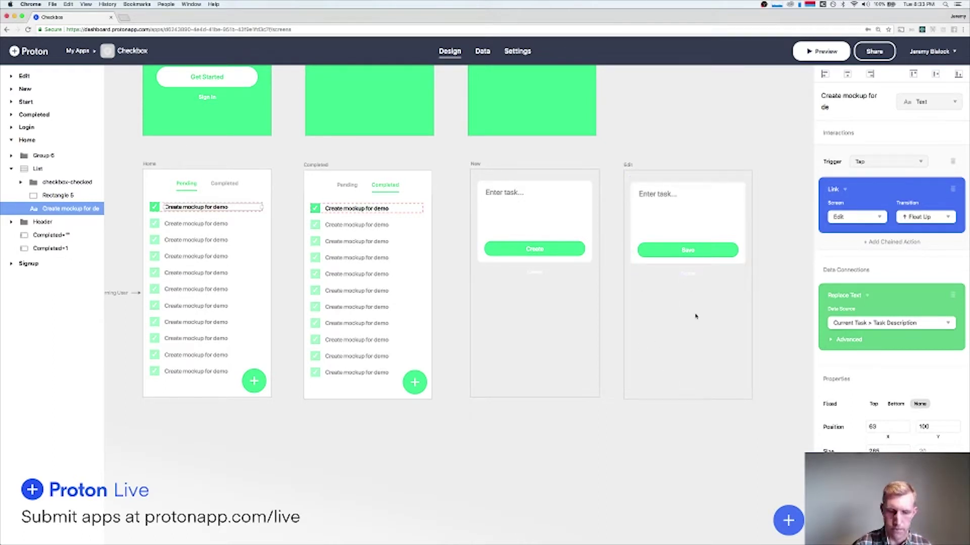
pyautogui.scroll(5, 683, 144)
pyautogui.scroll(2, 684, 144)
pyautogui.scroll(-3, 677, 152)
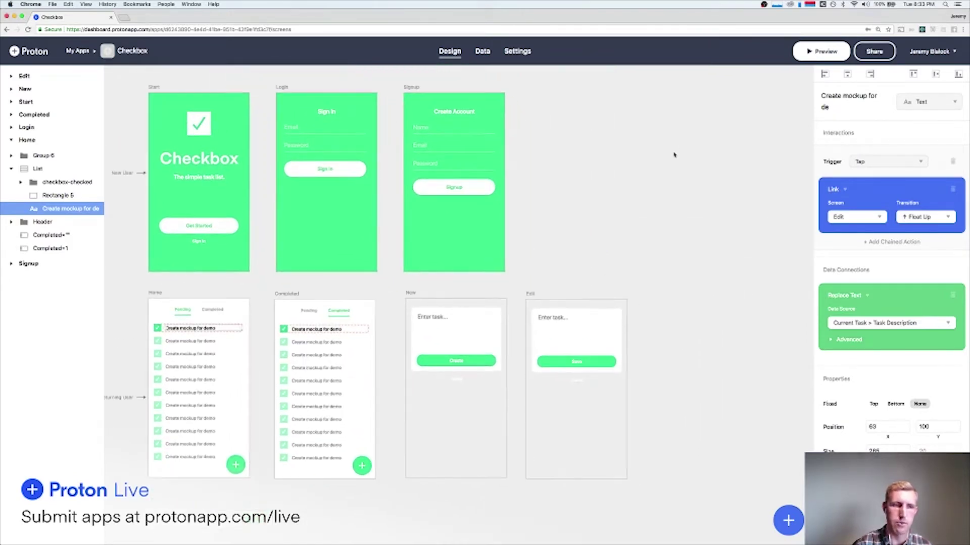
pyautogui.press('super+Tab')
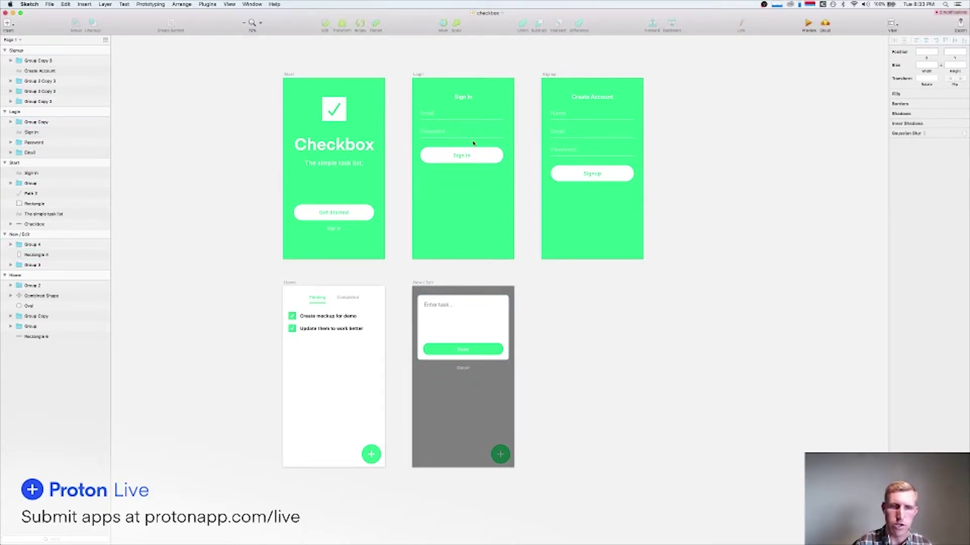
pyautogui.press('super+Tab')
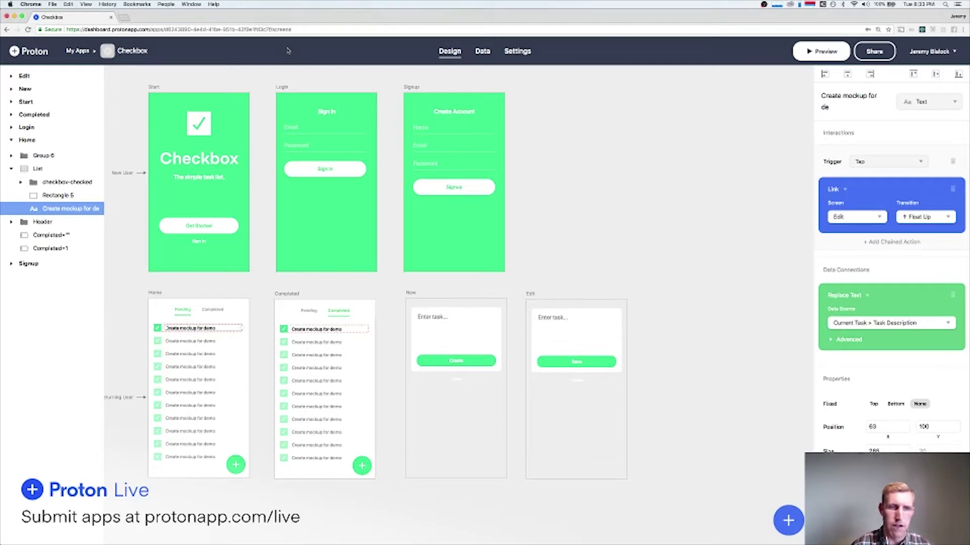
pyautogui.hscroll(-1, 332, 147)
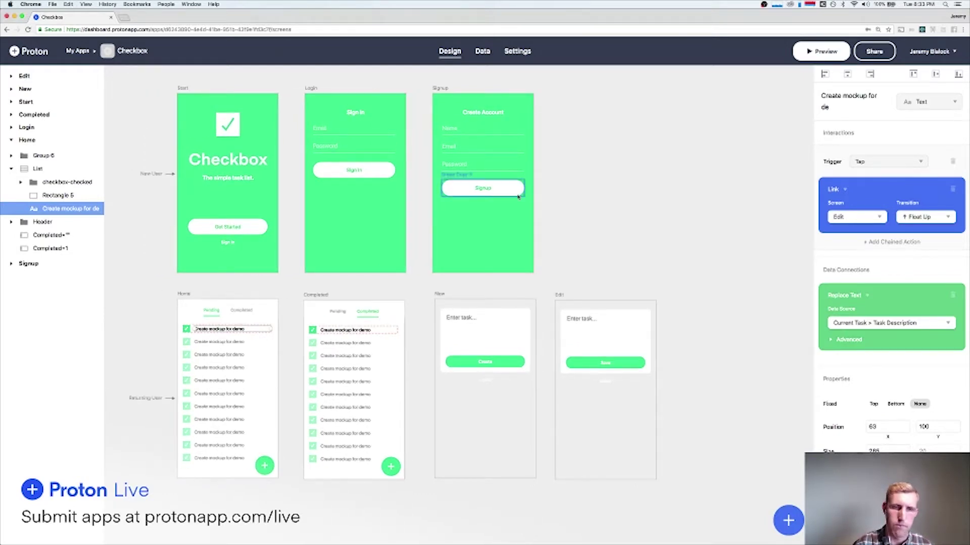
pyautogui.scroll(3, 604, 206)
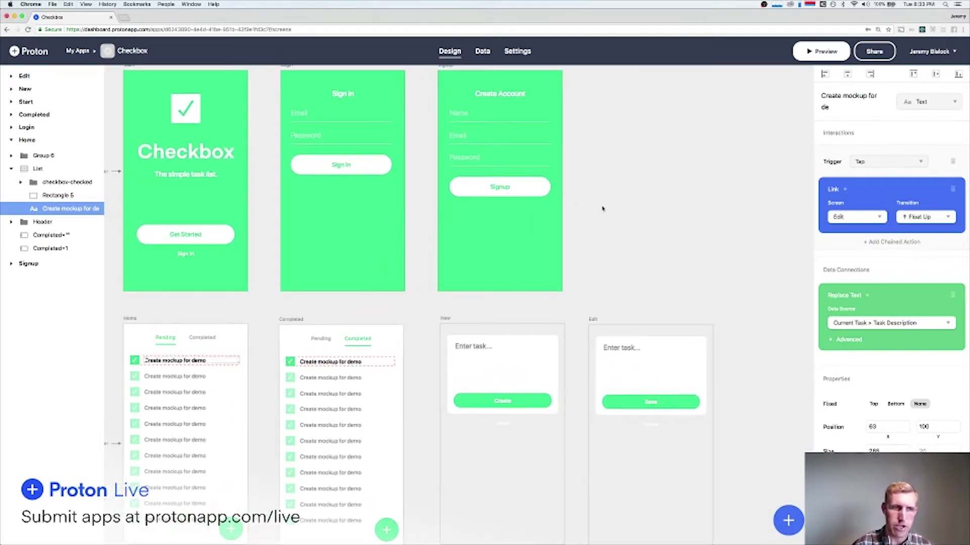
pyautogui.scroll(-2, 601, 208)
pyautogui.hscroll(1, 427, 192)
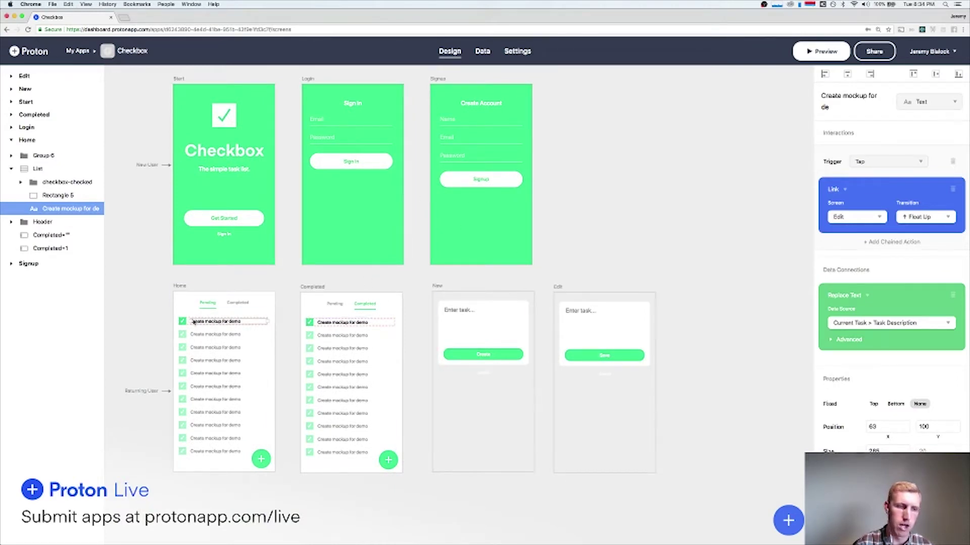
pyautogui.click(149, 320)
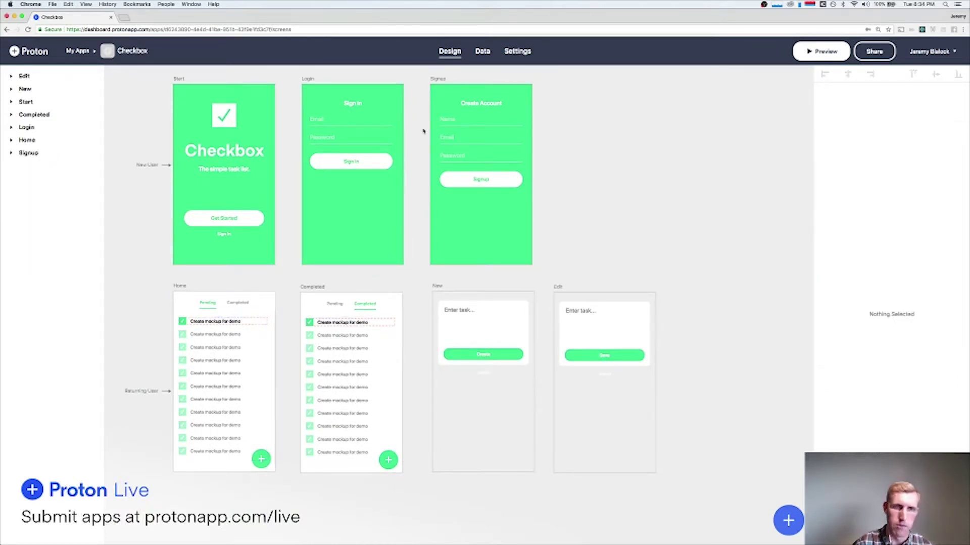
pyautogui.click(483, 53)
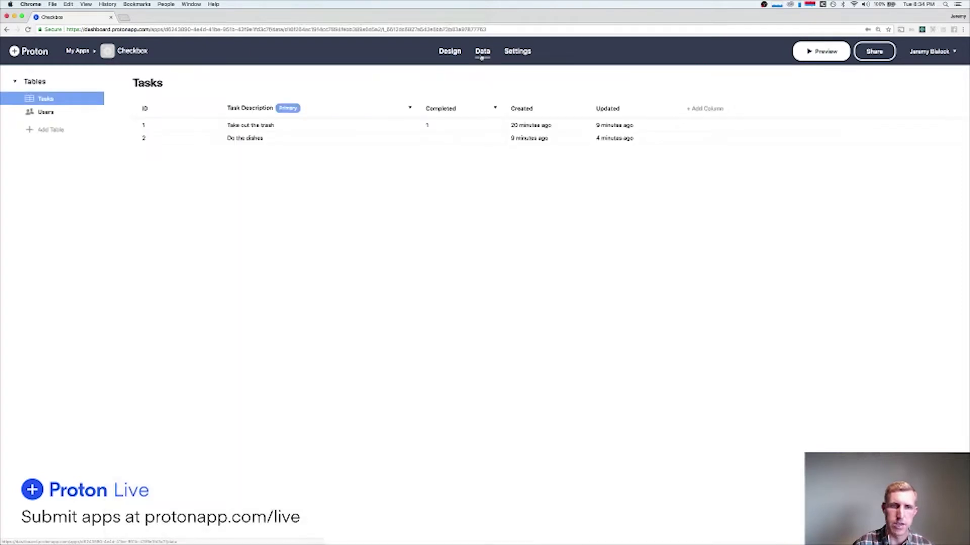
pyautogui.click(450, 56)
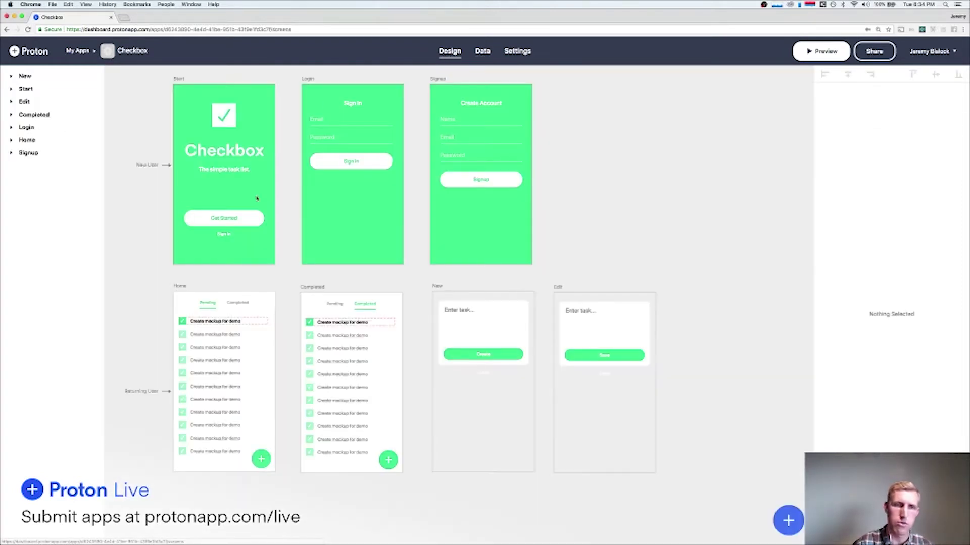
pyautogui.click(213, 324)
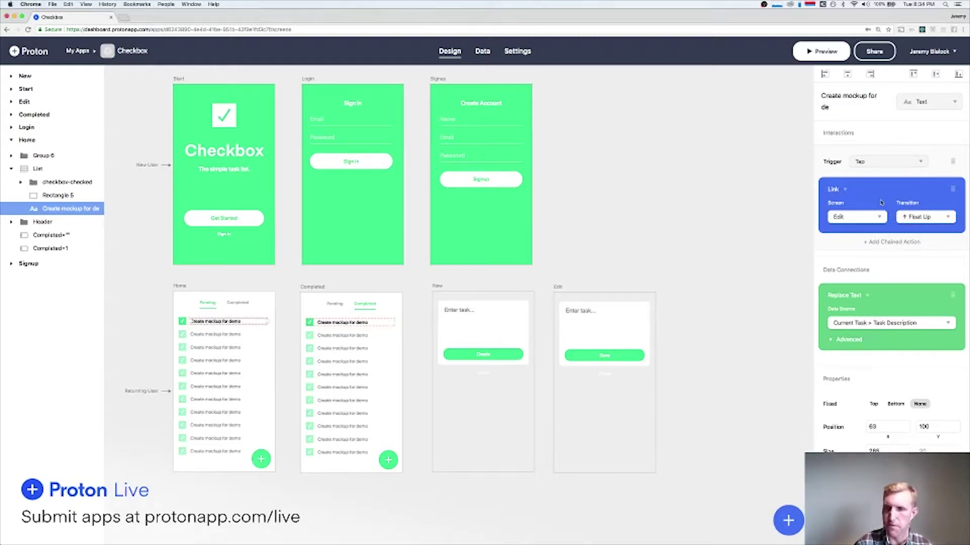
pyautogui.click(603, 375)
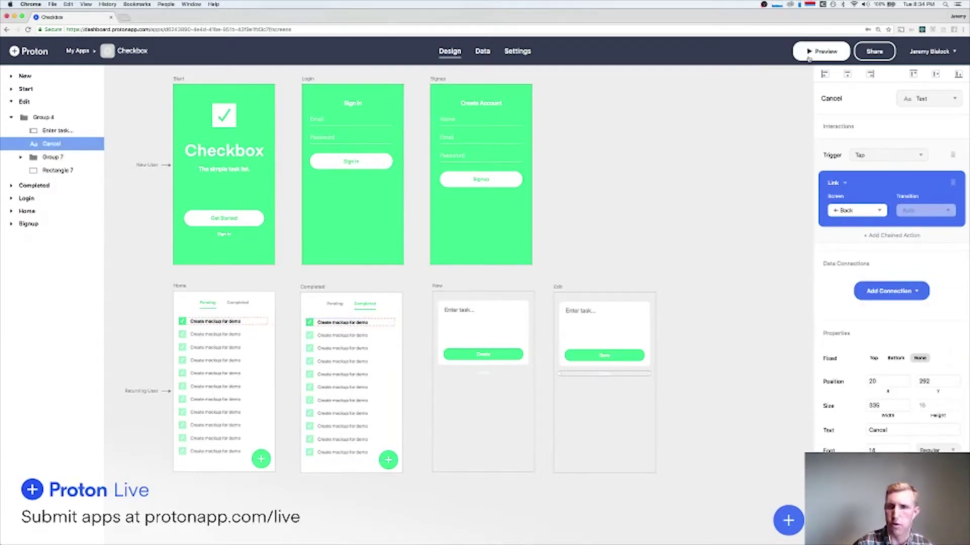
pyautogui.click(809, 58)
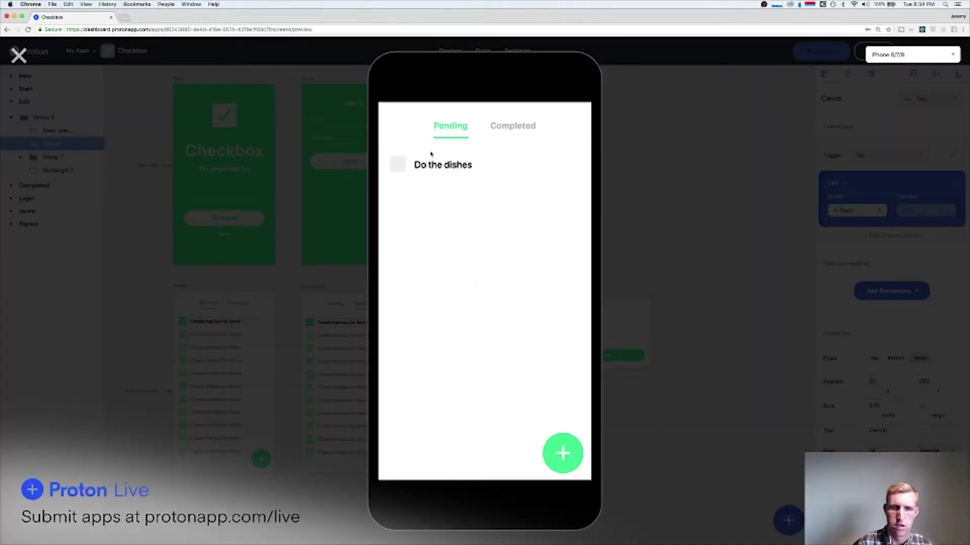
pyautogui.click(429, 166)
pyautogui.click(480, 275)
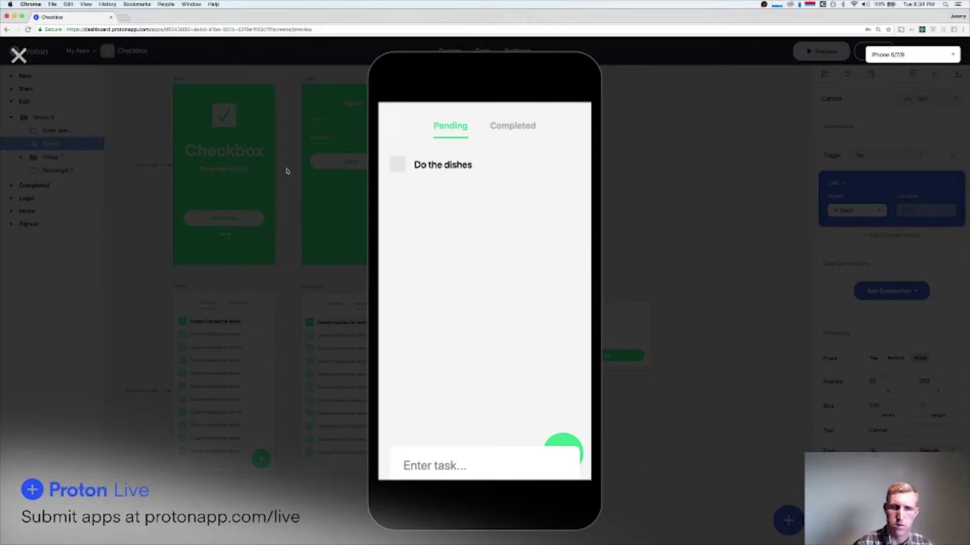
pyautogui.click(18, 55)
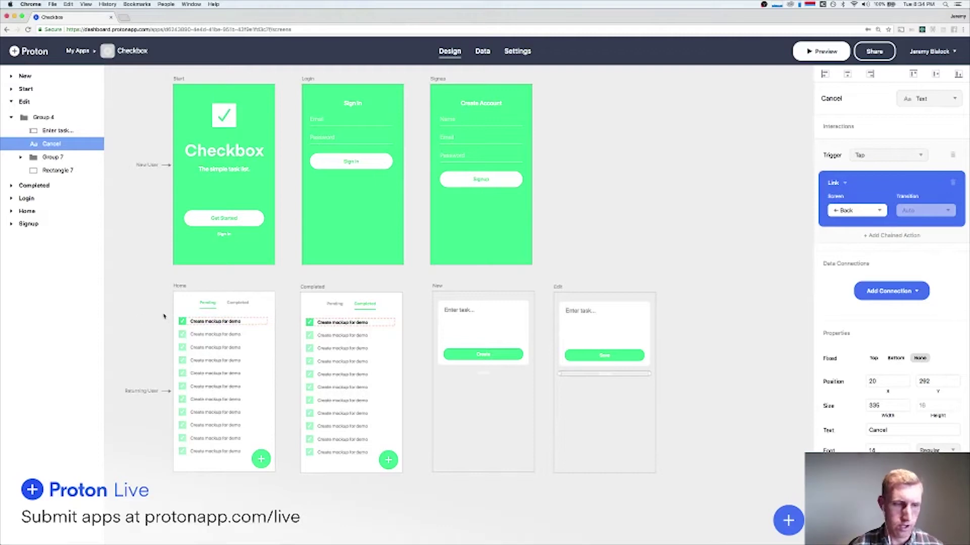
# Connect the Edit screen's task text field to Current Task > Task Description, then start the preview.
pyautogui.click(690, 313)
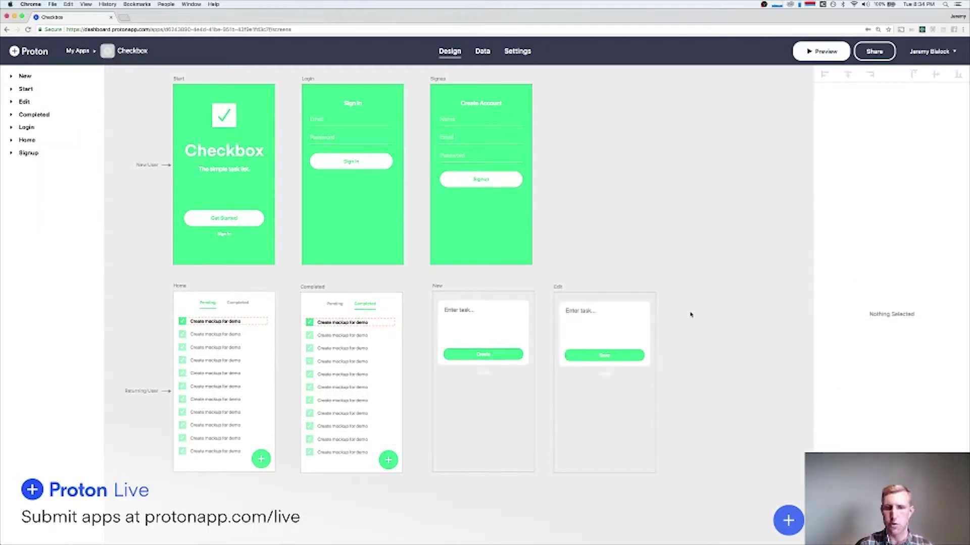
pyautogui.click(588, 316)
pyautogui.click(606, 312)
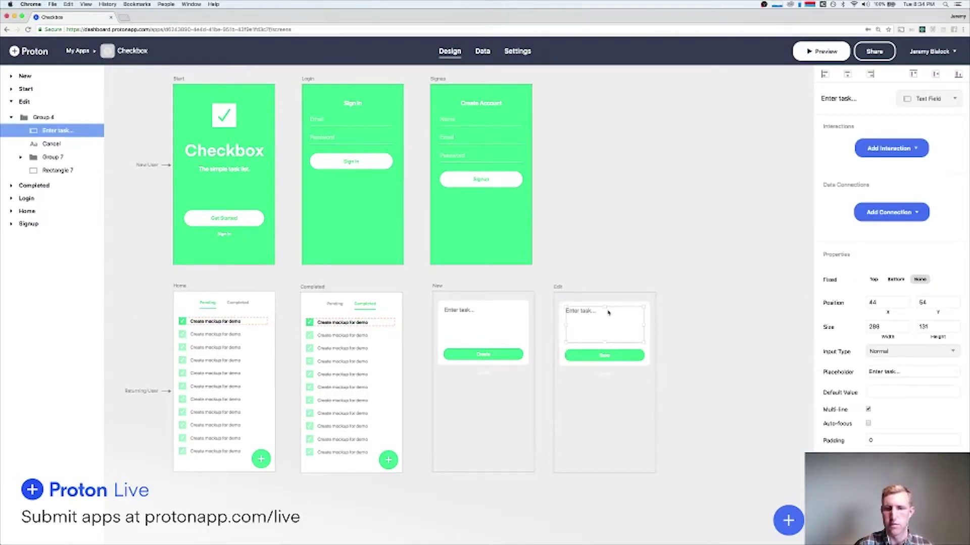
pyautogui.click(881, 213)
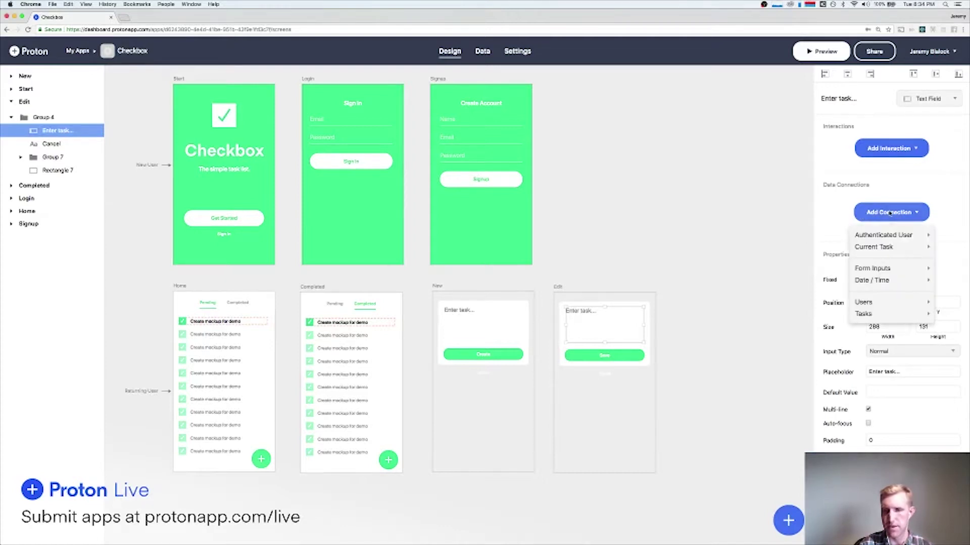
pyautogui.click(890, 213)
pyautogui.click(889, 214)
pyautogui.moveTo(871, 247)
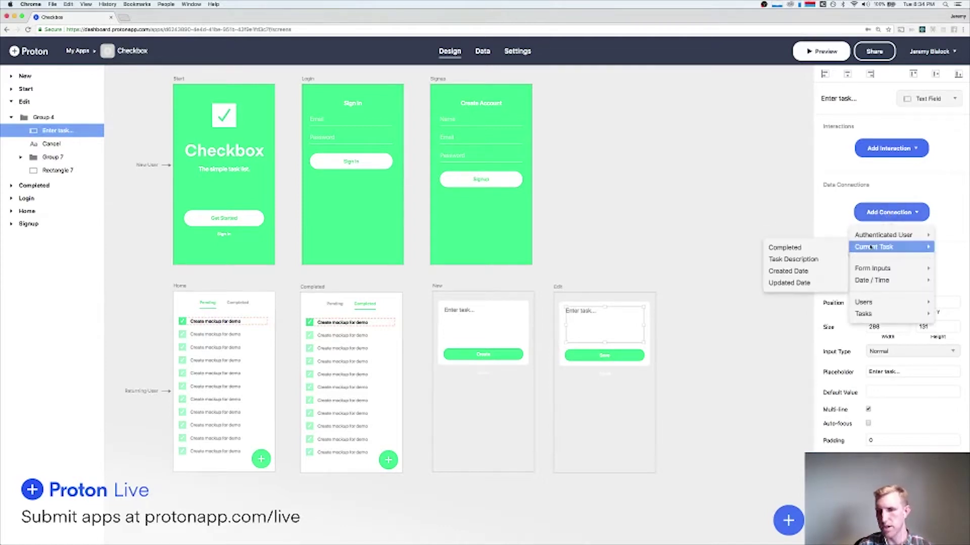
pyautogui.moveTo(874, 269)
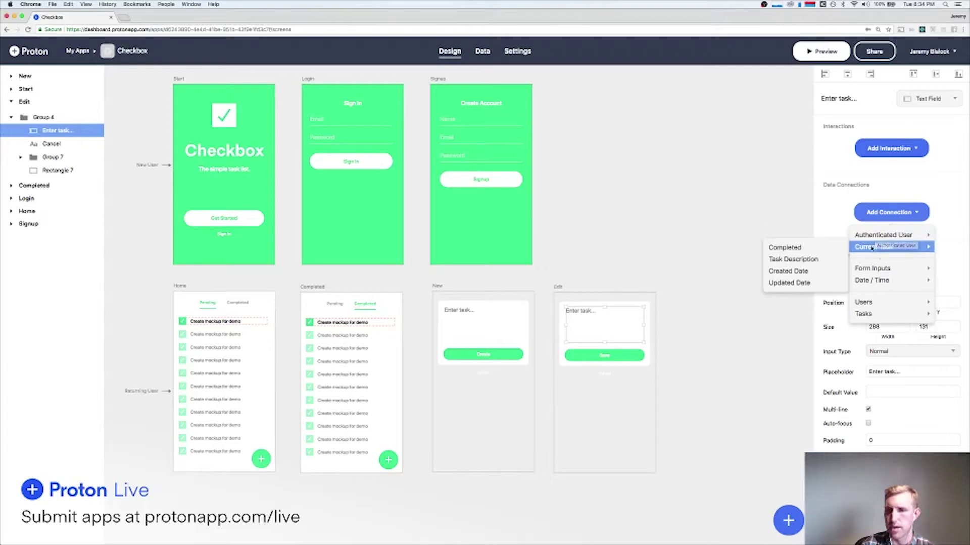
pyautogui.click(805, 259)
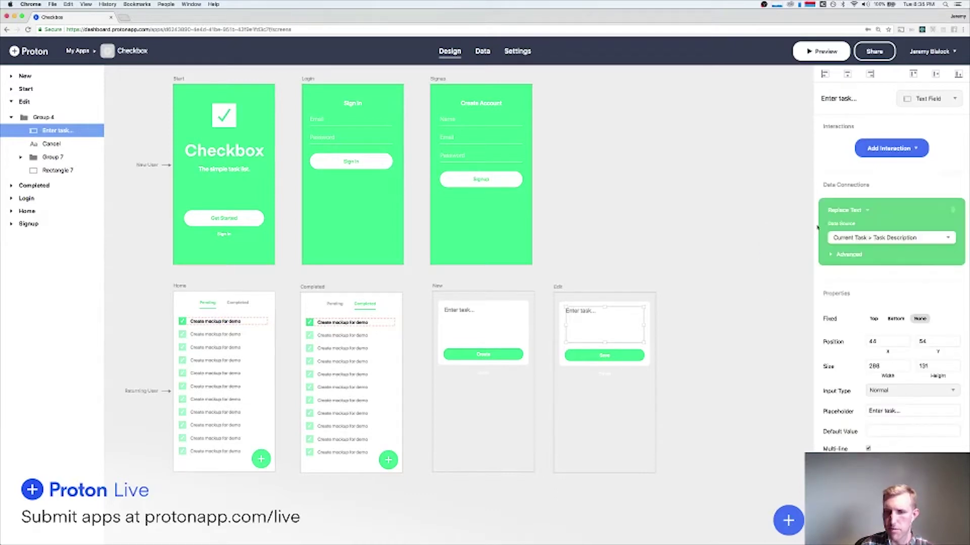
pyautogui.click(823, 52)
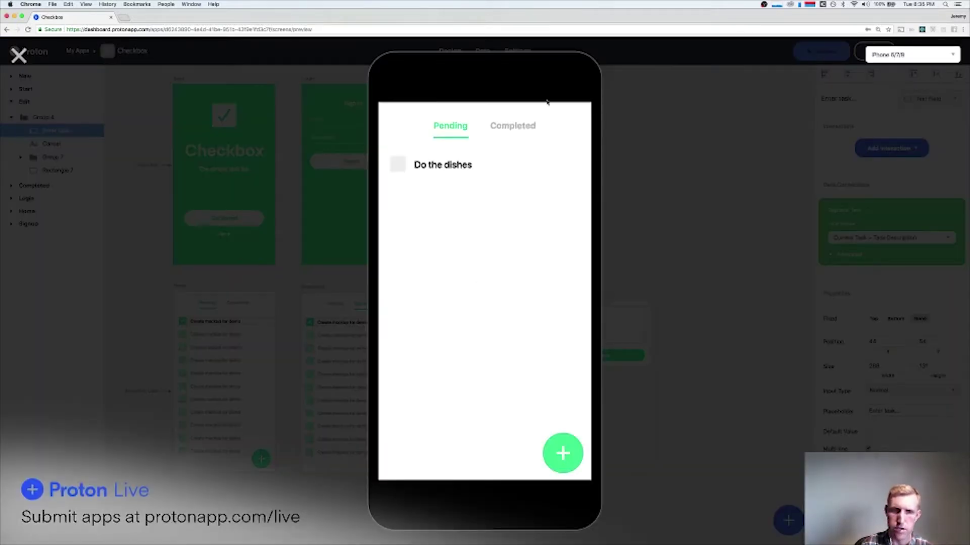
# Open Do the dishes, then New Task from Completed, checking each pre-filled text and cancelling.
pyautogui.click(442, 165)
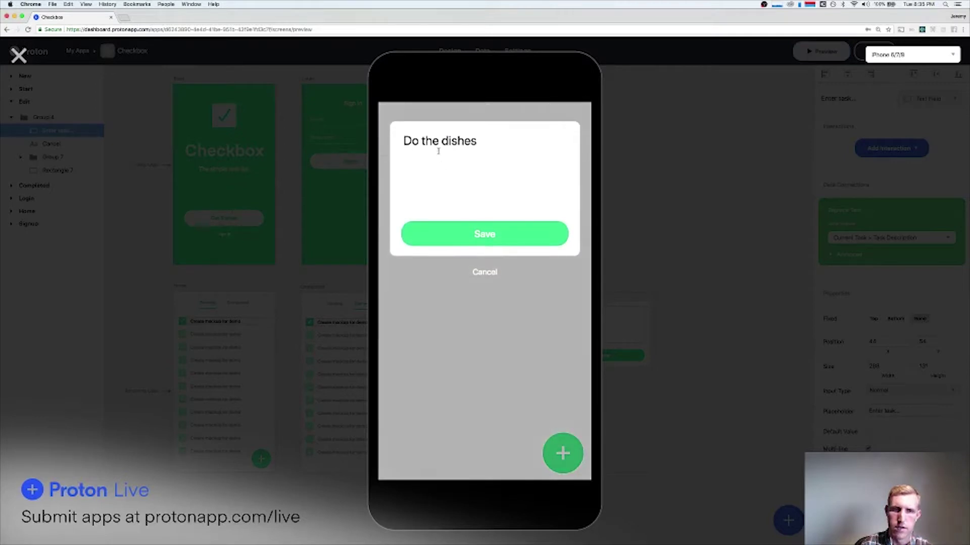
pyautogui.tripleClick(476, 144)
pyautogui.tripleClick(479, 145)
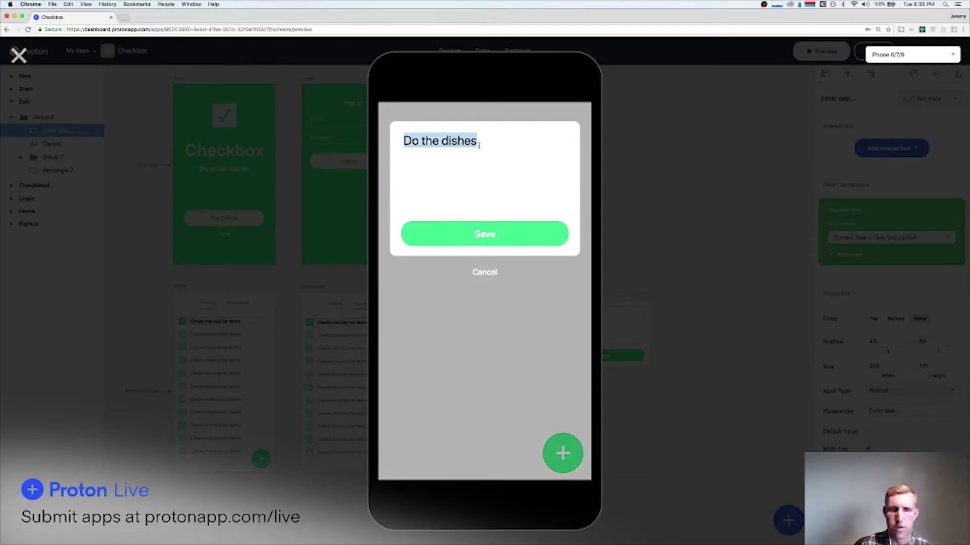
pyautogui.click(484, 275)
pyautogui.click(508, 134)
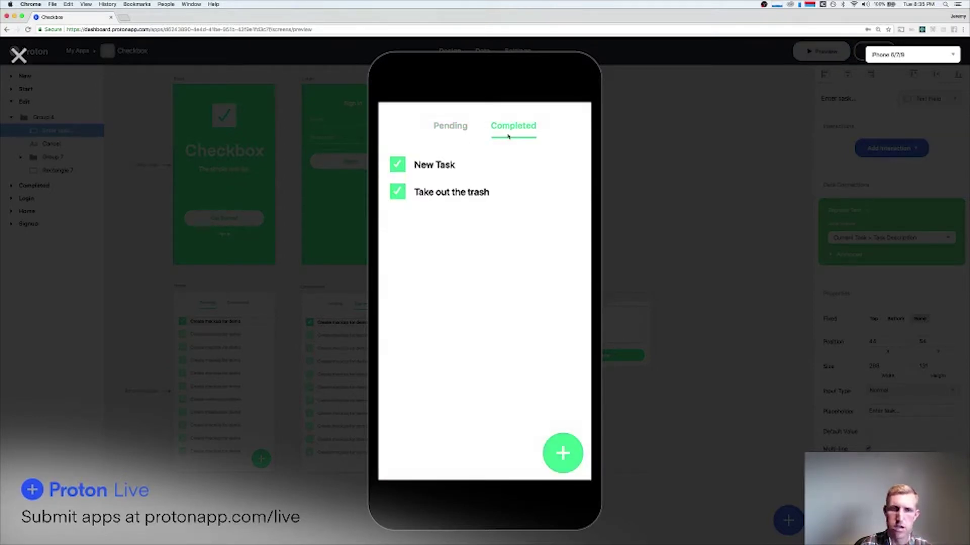
pyautogui.click(431, 165)
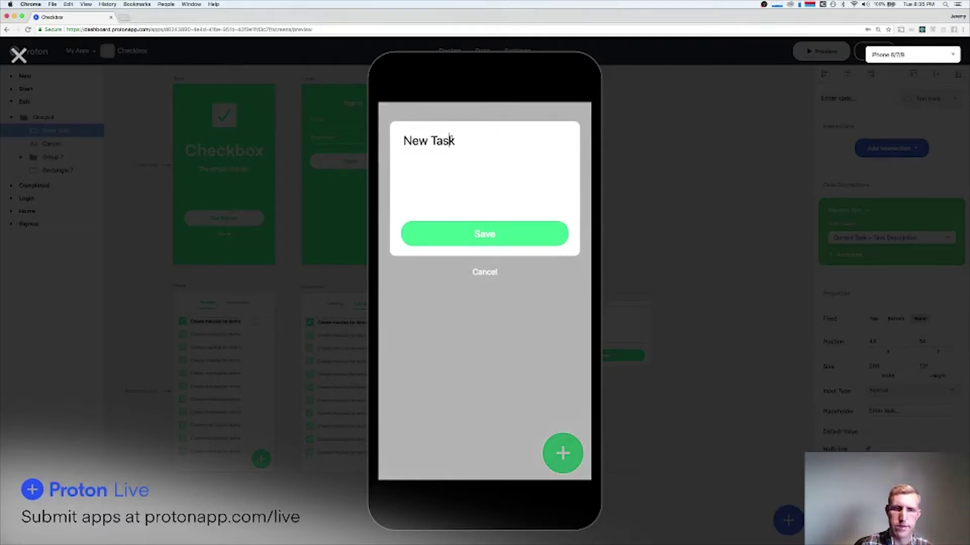
pyautogui.tripleClick(449, 140)
pyautogui.click(484, 271)
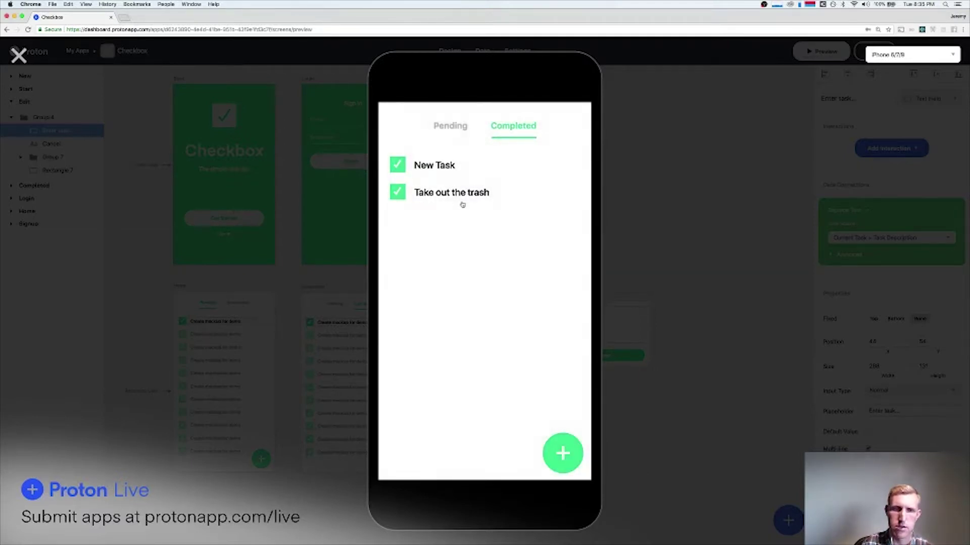
# Recheck the New Task and Do the dishes edit cards for their pre-filled text, cancelling each.
pyautogui.click(461, 127)
pyautogui.click(507, 133)
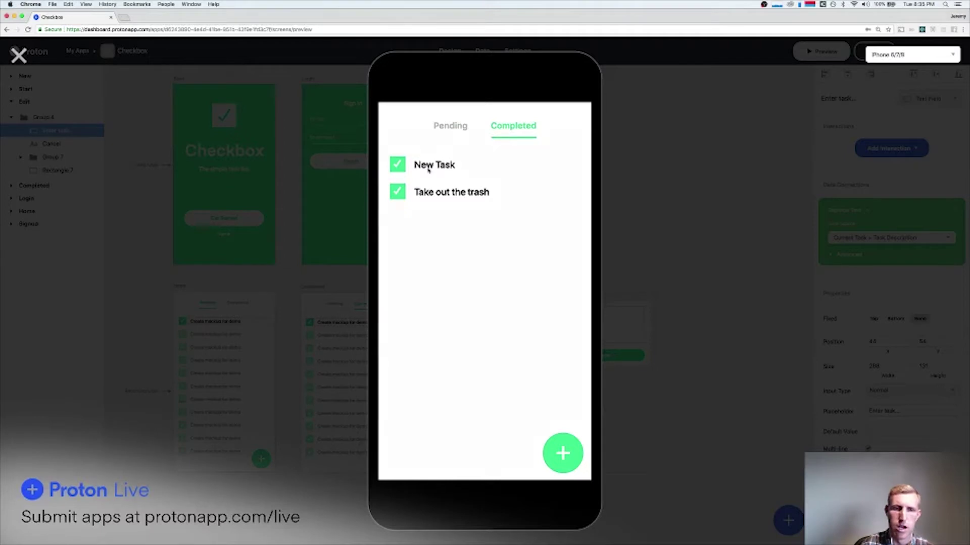
pyautogui.click(428, 170)
pyautogui.doubleClick(480, 173)
pyautogui.tripleClick(481, 173)
pyautogui.click(485, 275)
pyautogui.click(461, 128)
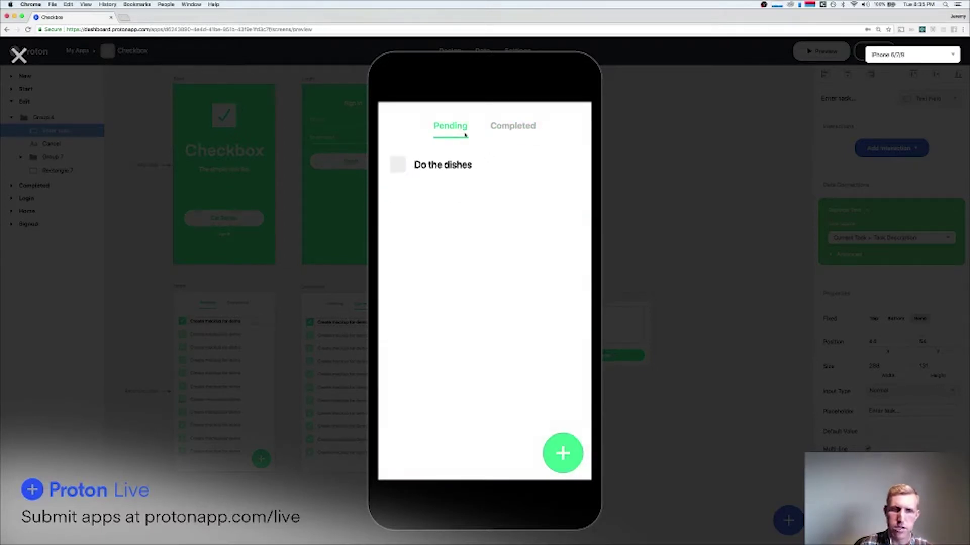
pyautogui.click(467, 165)
pyautogui.tripleClick(513, 166)
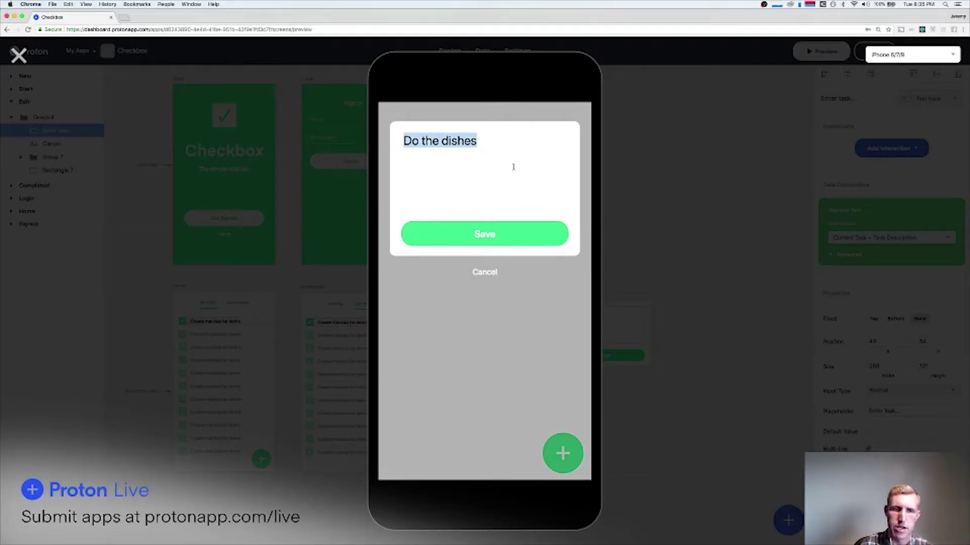
pyautogui.click(488, 271)
# Reopen New Task twice to confirm its pre-filled text, cancel, and close the preview.
pyautogui.click(512, 127)
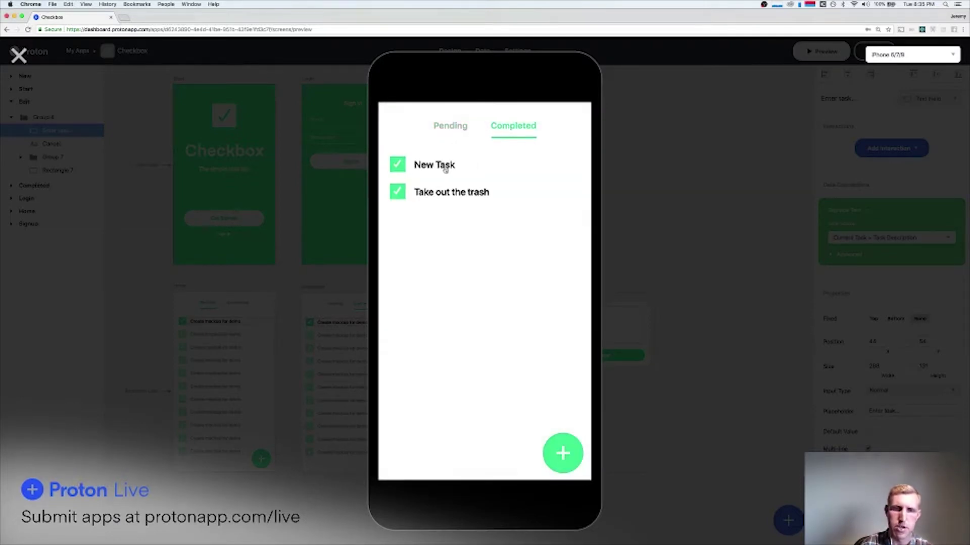
pyautogui.click(444, 174)
pyautogui.tripleClick(489, 163)
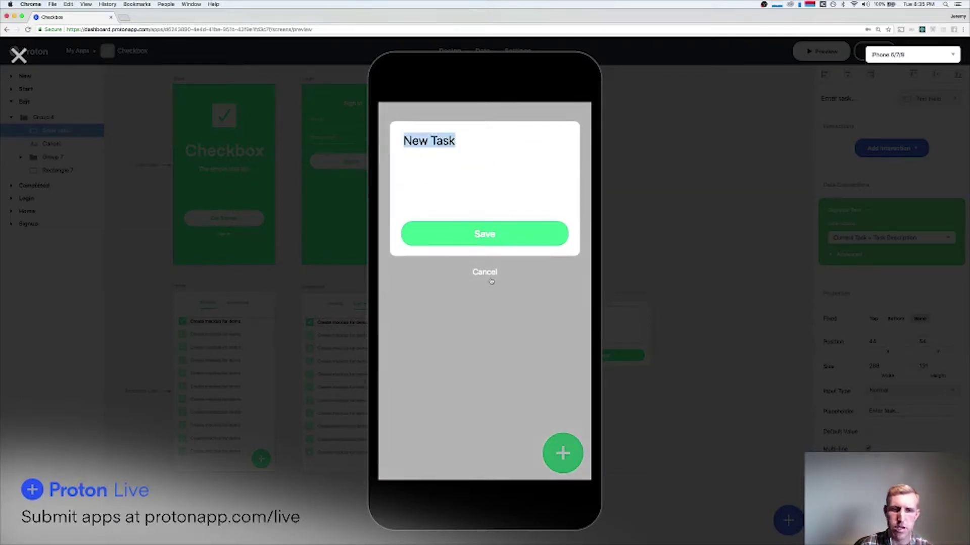
pyautogui.click(490, 280)
pyautogui.click(439, 168)
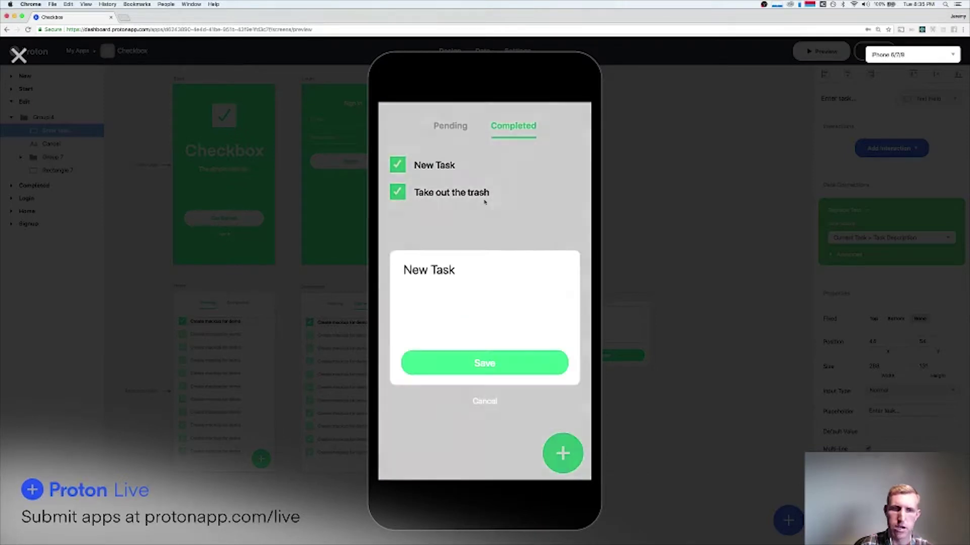
pyautogui.tripleClick(483, 158)
pyautogui.tripleClick(451, 157)
pyautogui.click(491, 275)
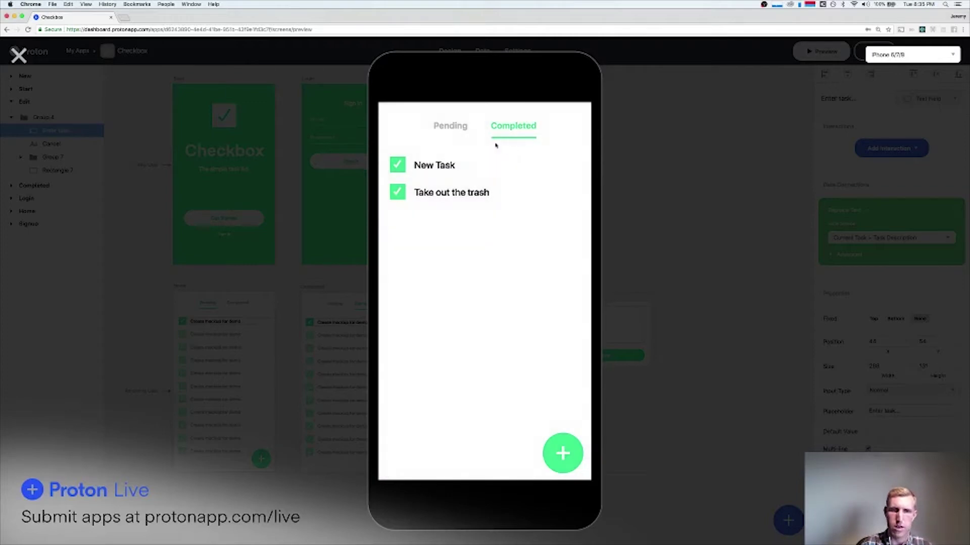
pyautogui.click(20, 54)
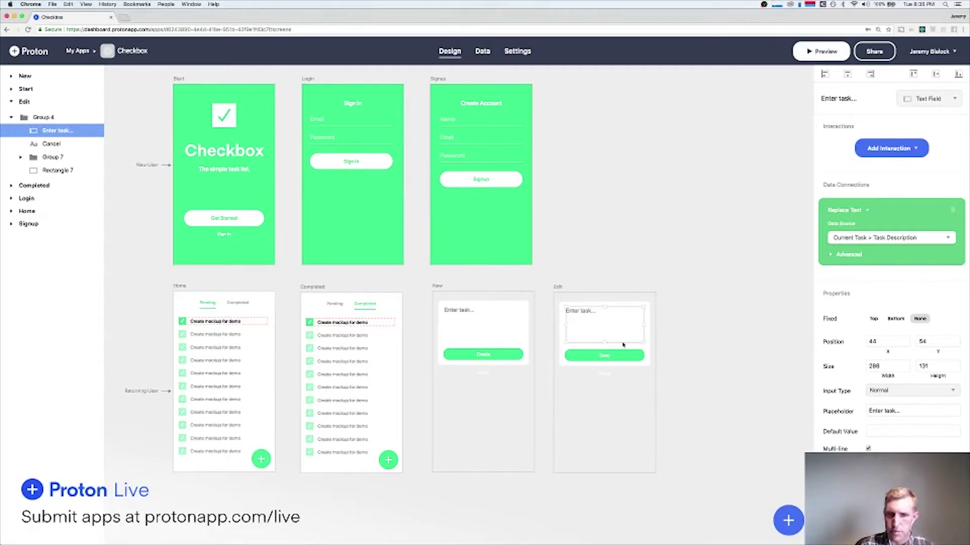
# Give the Save group an Update Object action writing Enter task... into Current Task's Task Description.
pyautogui.click(705, 325)
pyautogui.click(604, 323)
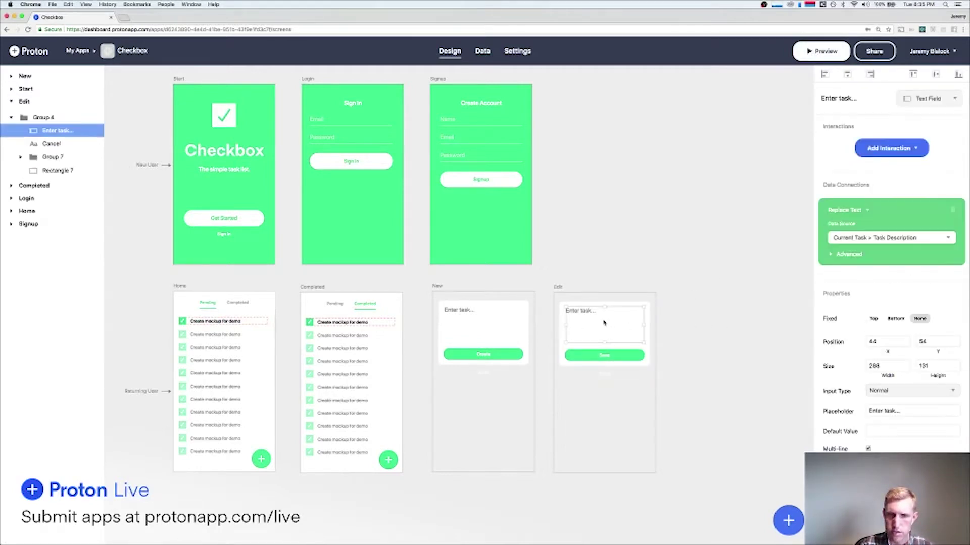
pyautogui.click(697, 327)
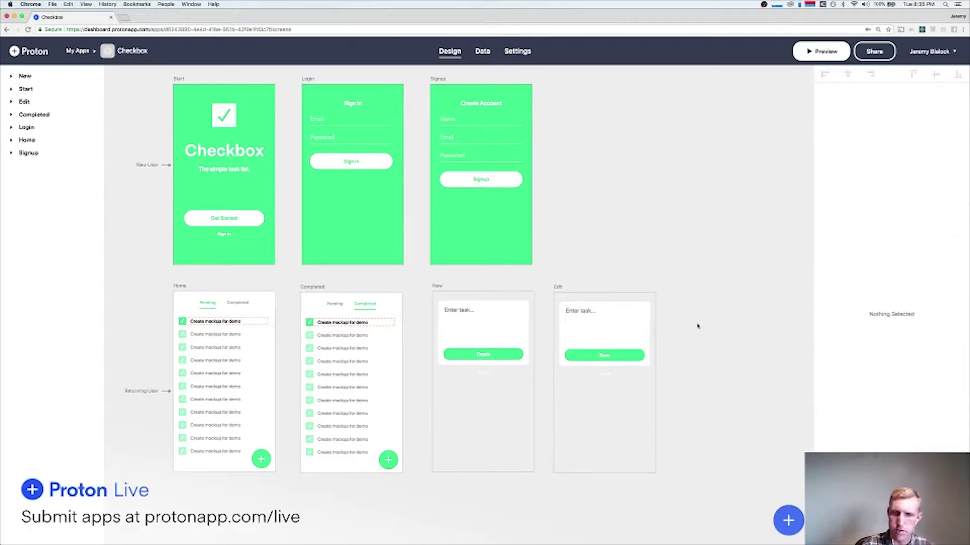
pyautogui.click(619, 354)
pyautogui.click(889, 148)
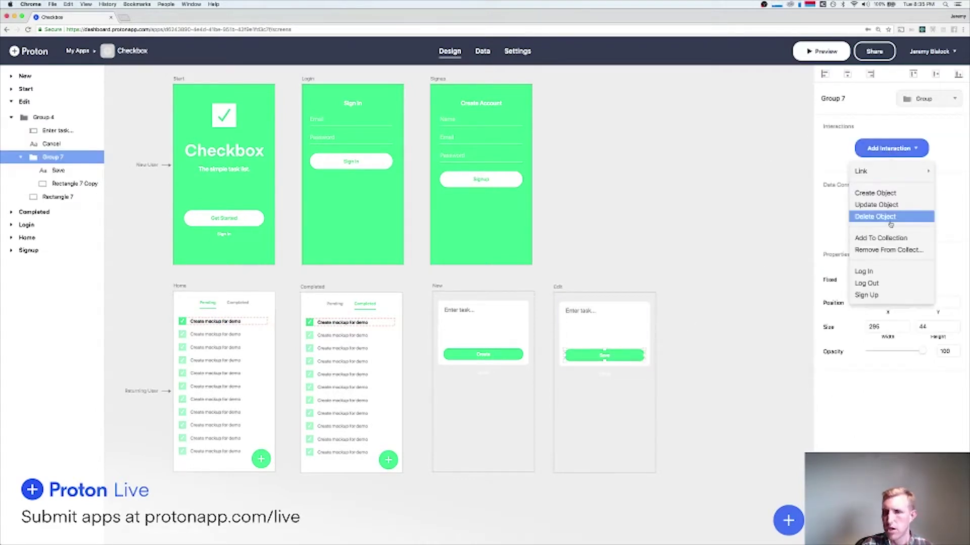
pyautogui.click(878, 204)
pyautogui.click(881, 204)
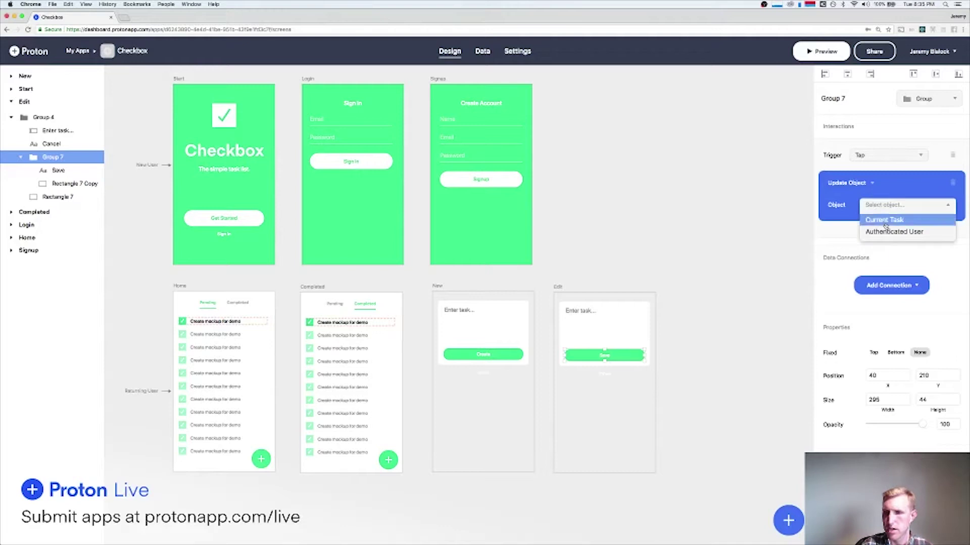
pyautogui.click(884, 218)
pyautogui.click(856, 234)
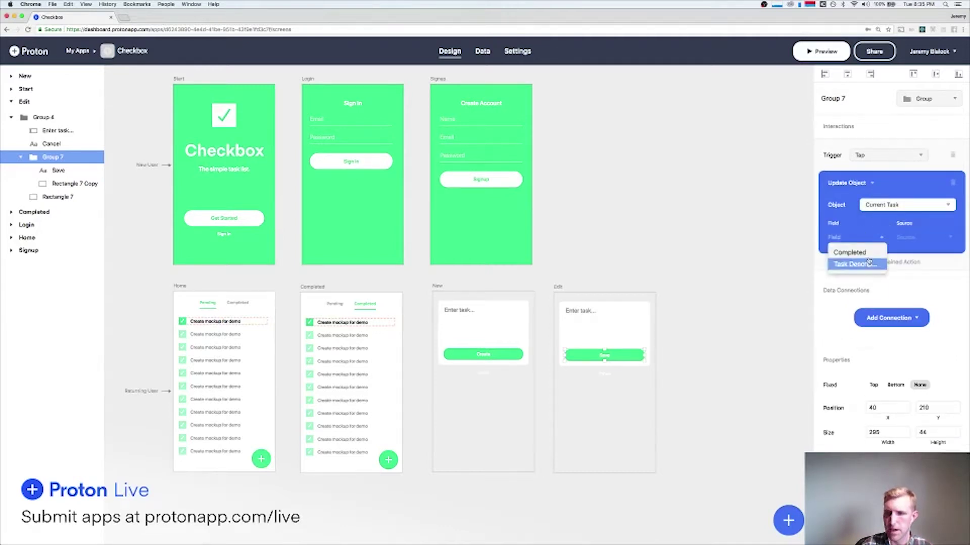
pyautogui.click(919, 239)
pyautogui.click(923, 278)
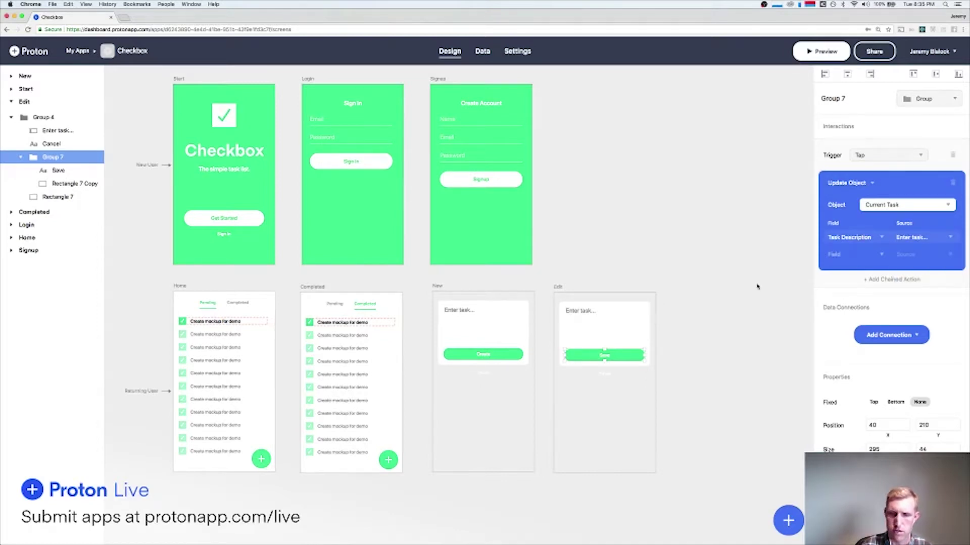
# Chain a Link to ← Back after the update and launch the preview.
pyautogui.click(885, 278)
pyautogui.click(851, 290)
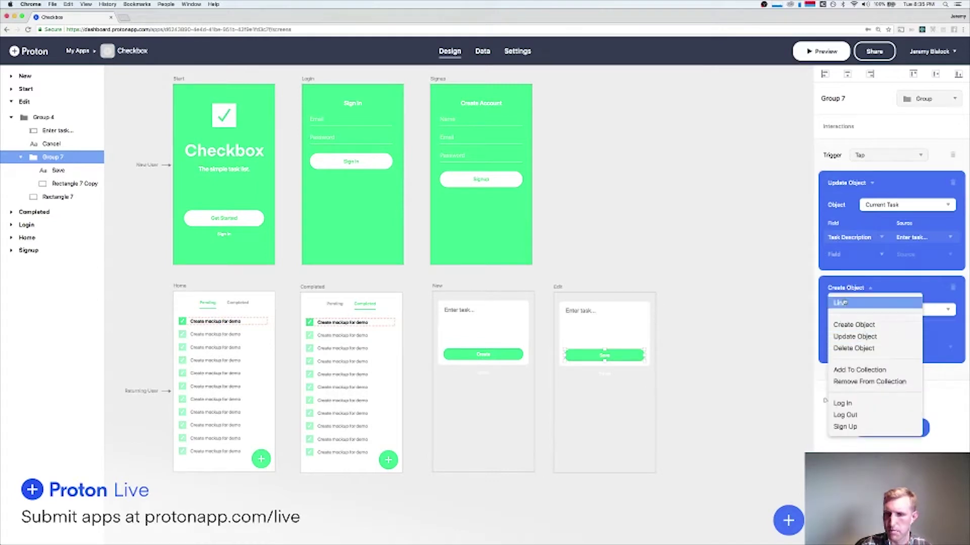
pyautogui.click(839, 302)
pyautogui.click(856, 315)
pyautogui.click(843, 329)
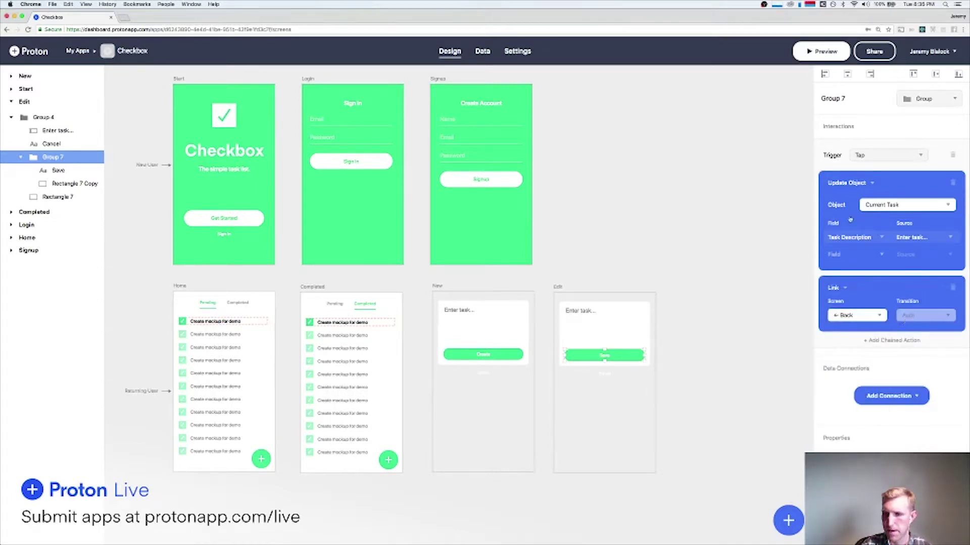
pyautogui.click(819, 56)
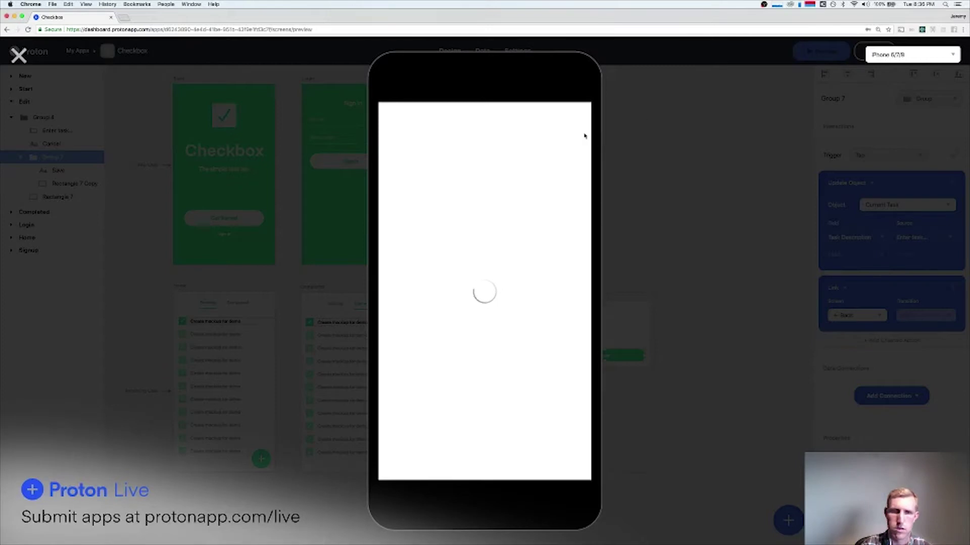
# Browse the Pending and Completed lists, opening and cancelling the Do the dishes and New Task edit cards.
pyautogui.click(510, 127)
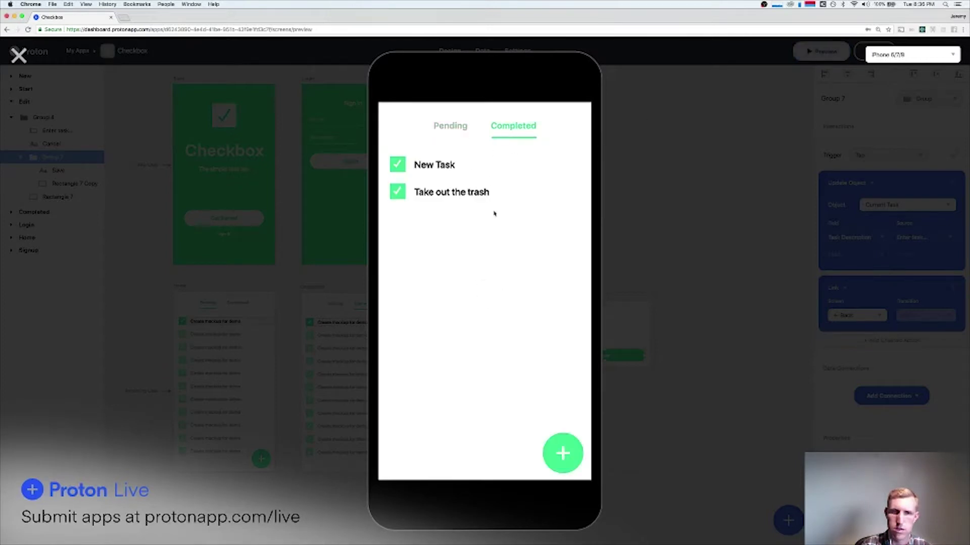
pyautogui.click(454, 129)
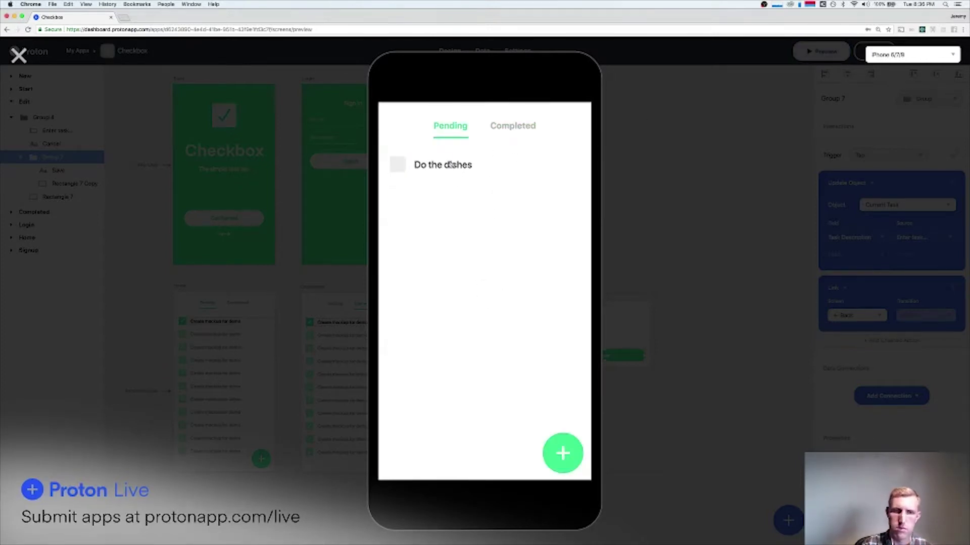
pyautogui.click(451, 165)
pyautogui.click(490, 271)
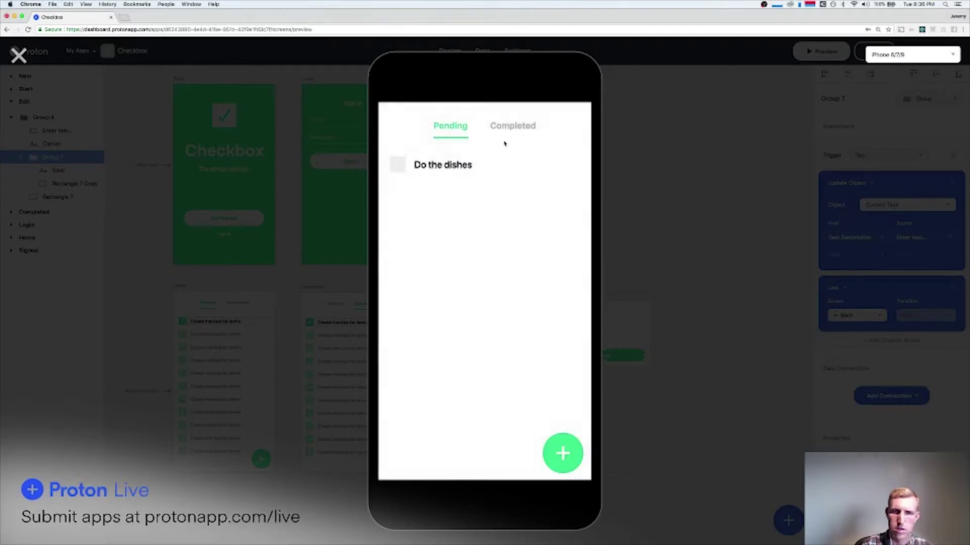
pyautogui.click(515, 130)
pyautogui.click(452, 168)
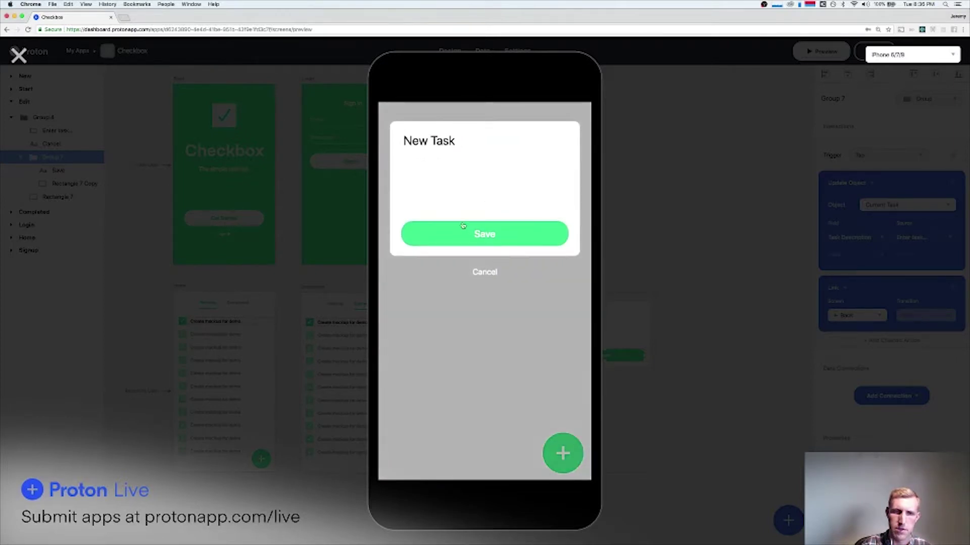
pyautogui.click(485, 274)
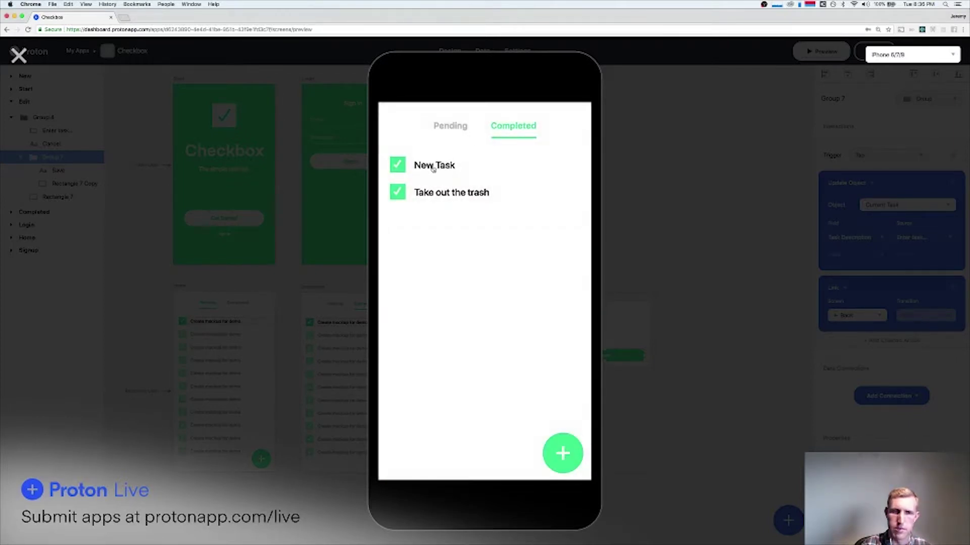
# Append 'with some more details added!' to New Task's text and save it.
pyautogui.click(435, 166)
pyautogui.hotkey('shift', 'alt', 'Left')
pyautogui.hotkey('shift', 'alt', 'Left')
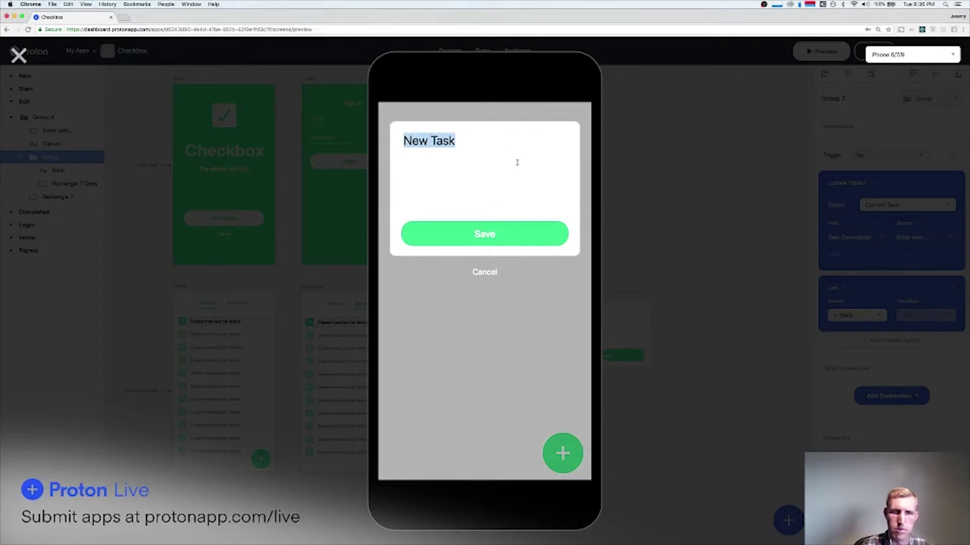
pyautogui.press('Right')
pyautogui.write('with some ')
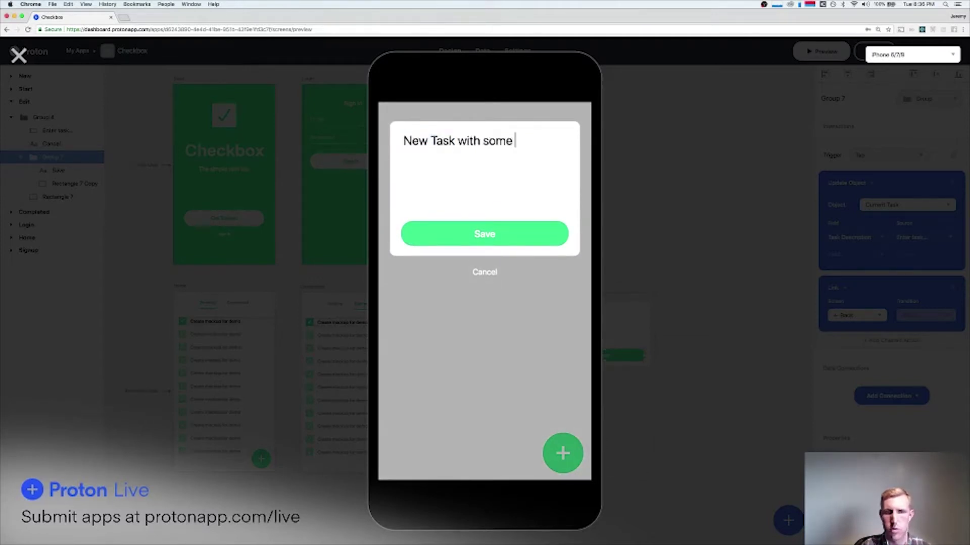
pyautogui.write('more details')
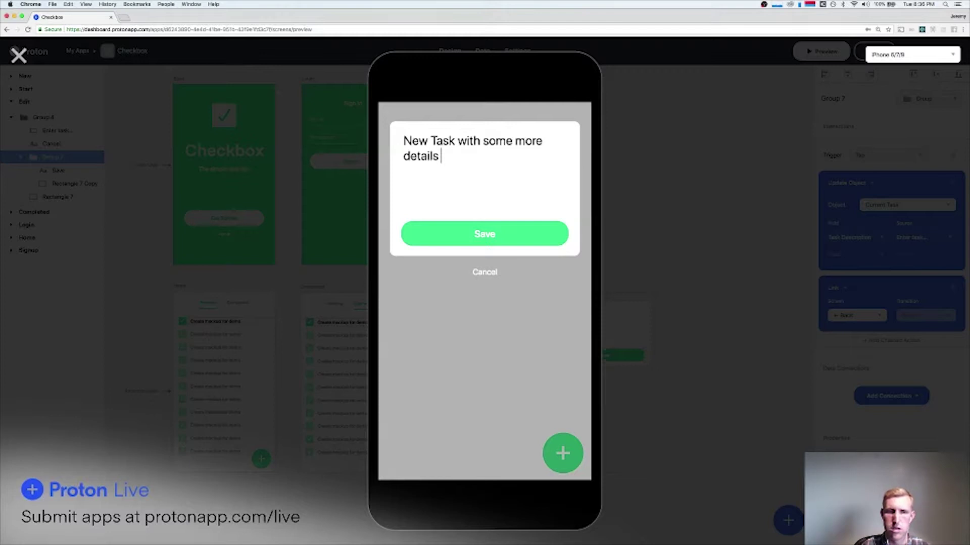
pyautogui.write(' added!')
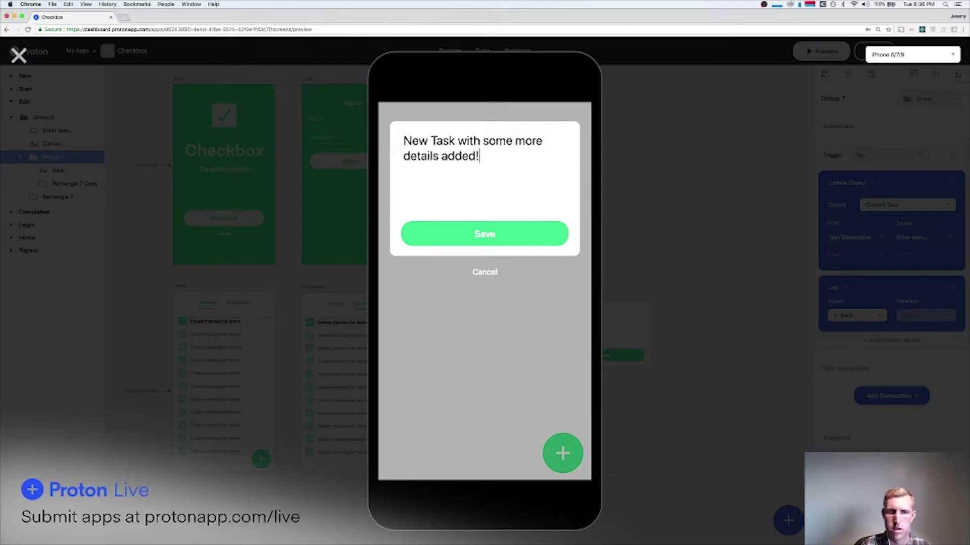
pyautogui.click(531, 232)
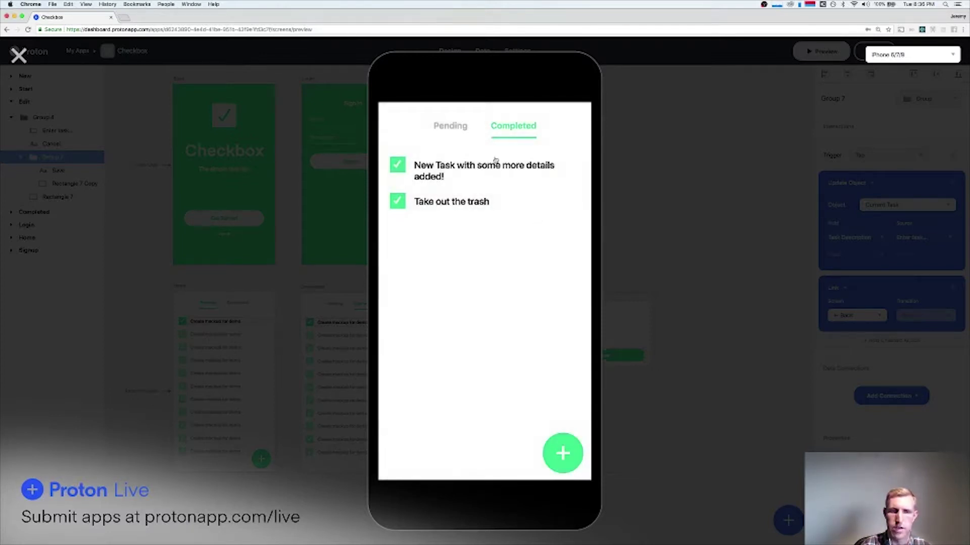
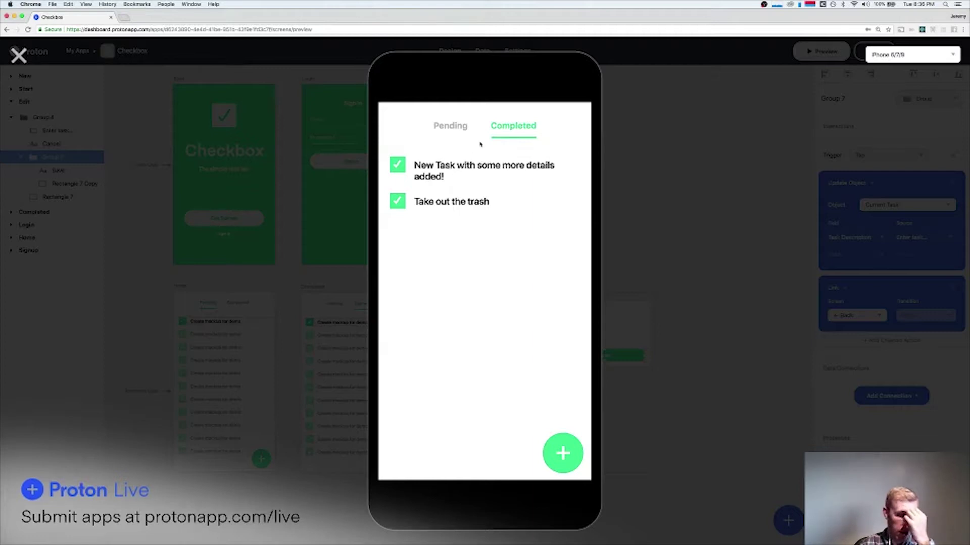
# Shorten the completed task's text to 'New Task with some more details.' and save it.
pyautogui.click(466, 175)
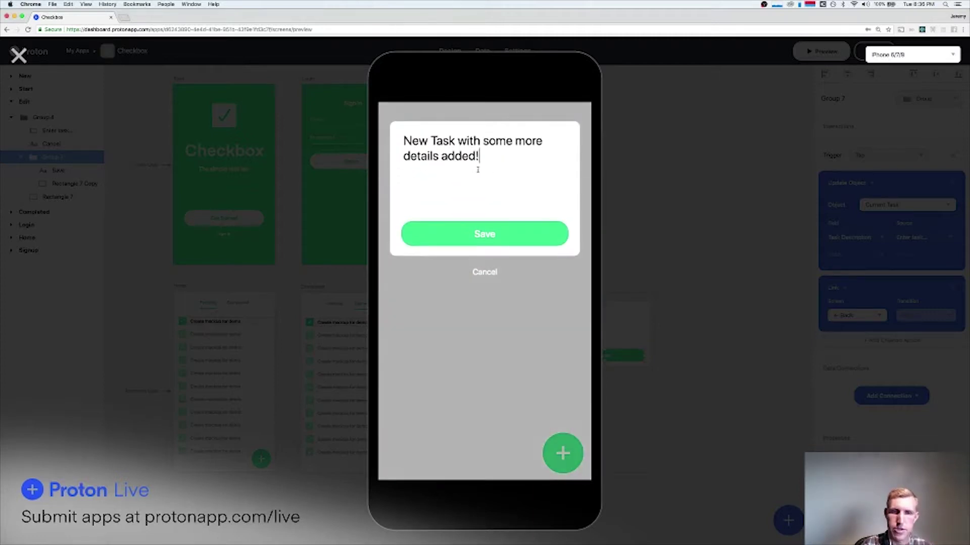
pyautogui.press('BackSpace')
pyautogui.press('BackSpace')
pyautogui.press('BackSpace')
pyautogui.press('BackSpace')
pyautogui.press('BackSpace')
pyautogui.press('BackSpace')
pyautogui.press('BackSpace')
pyautogui.write('.')
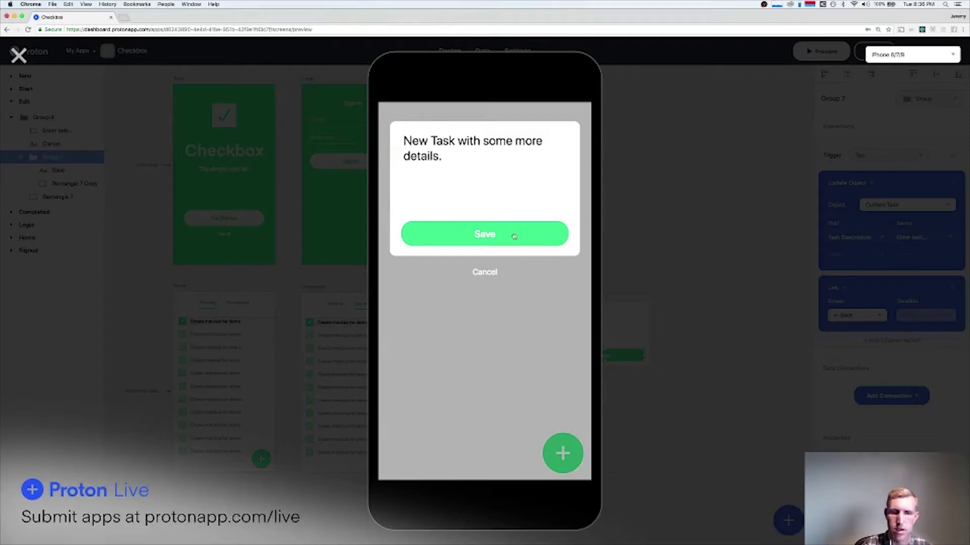
pyautogui.click(514, 237)
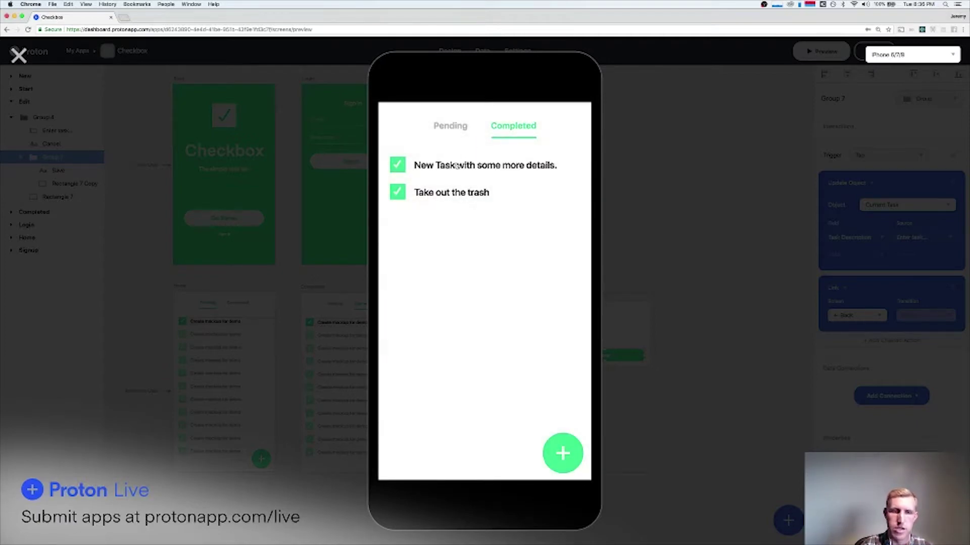
# Switch back and forth between the Pending and Completed lists in the preview.
pyautogui.click(449, 125)
pyautogui.click(504, 132)
pyautogui.click(442, 134)
pyautogui.click(511, 130)
pyautogui.click(433, 128)
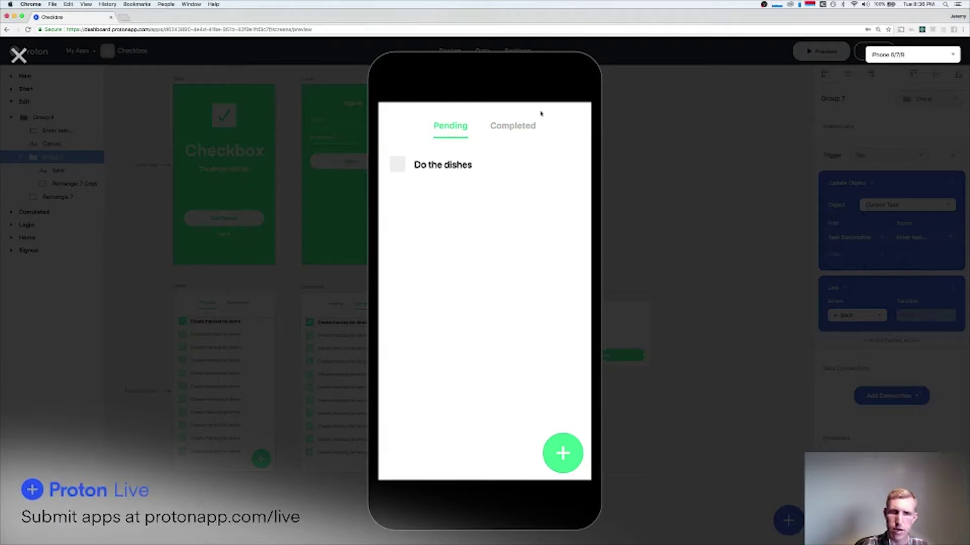
pyautogui.click(516, 130)
pyautogui.click(456, 129)
pyautogui.click(505, 133)
pyautogui.click(452, 130)
pyautogui.click(530, 129)
pyautogui.click(452, 126)
pyautogui.click(511, 129)
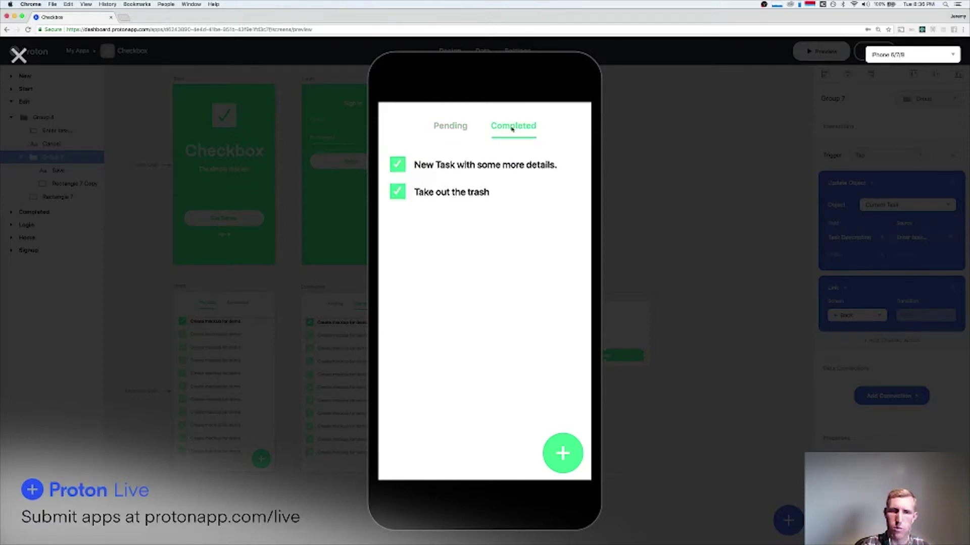
# Uncheck New Task back to Pending, mark Do the dishes done, then close the preview.
pyautogui.click(398, 165)
pyautogui.click(456, 128)
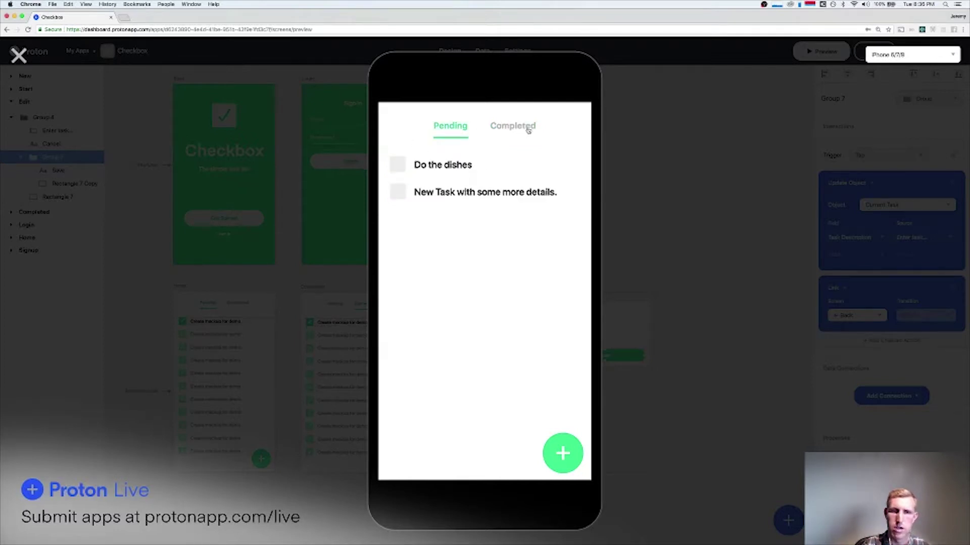
pyautogui.click(529, 130)
pyautogui.click(452, 130)
pyautogui.click(397, 164)
pyautogui.click(511, 130)
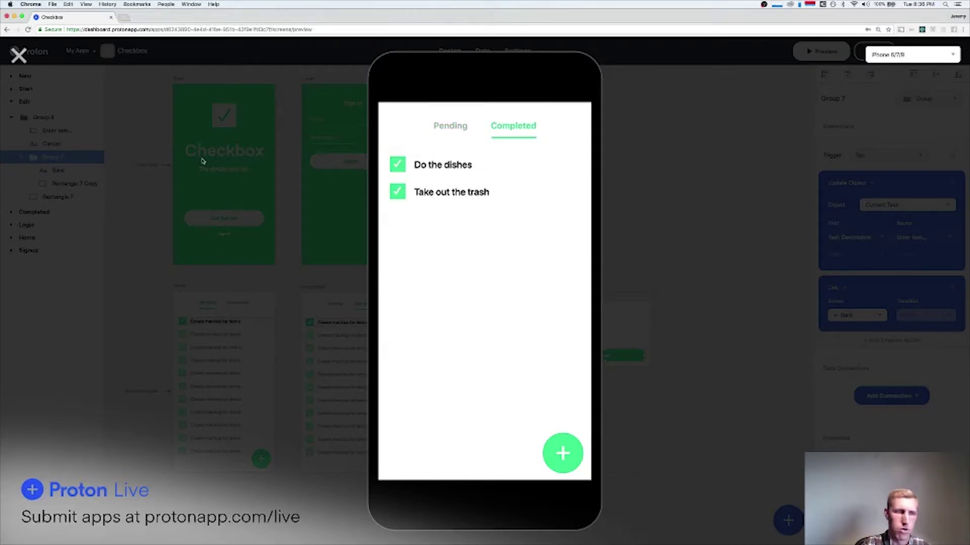
pyautogui.click(19, 55)
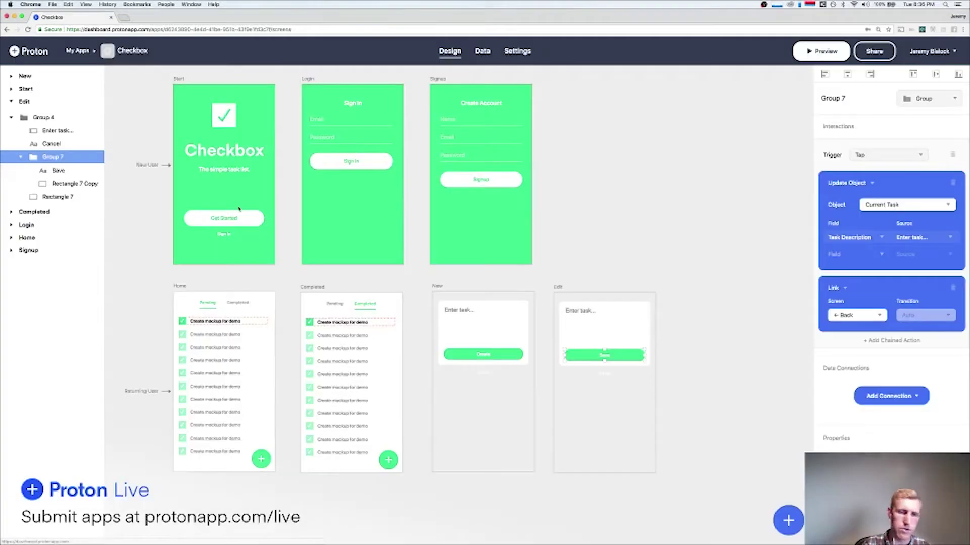
# Link the Completed screen's add button to the New screen with a Float Up transition.
pyautogui.click(388, 460)
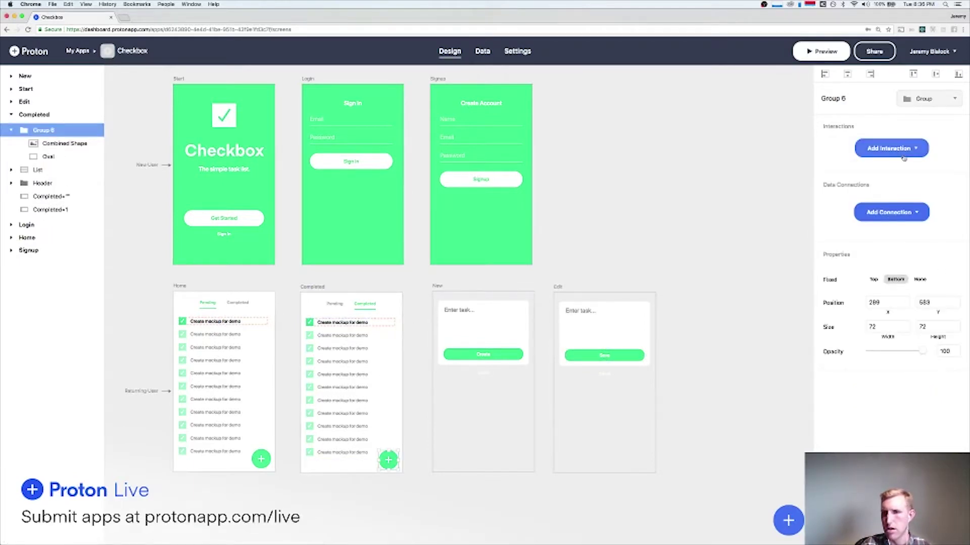
pyautogui.click(888, 149)
pyautogui.moveTo(864, 171)
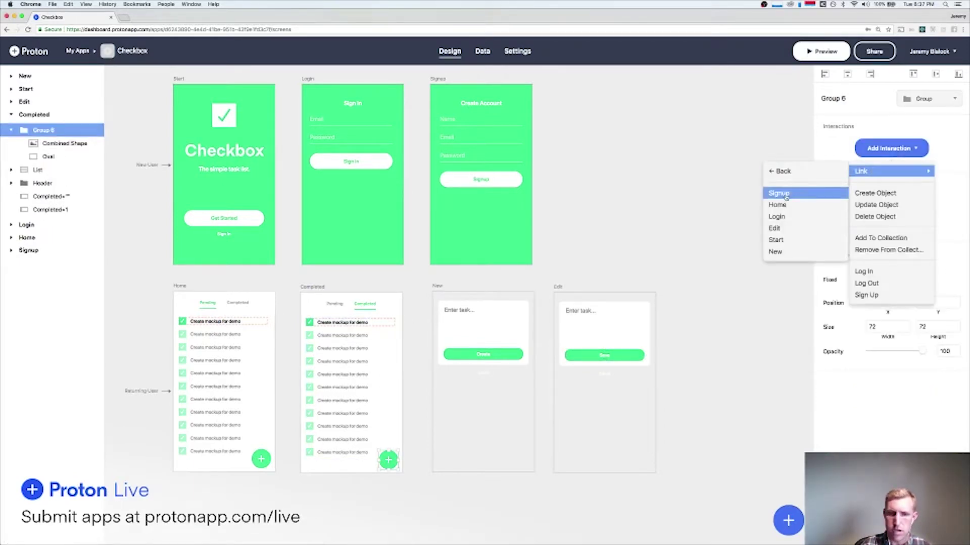
pyautogui.click(775, 251)
pyautogui.click(912, 216)
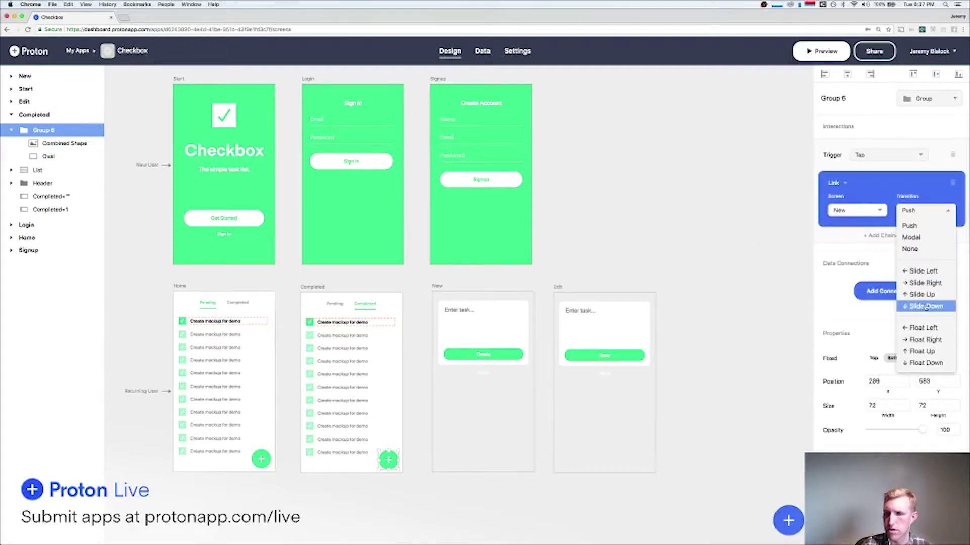
pyautogui.click(918, 351)
# Preview the app, tap add on Completed to open the new task entry, then cancel and close.
pyautogui.click(820, 51)
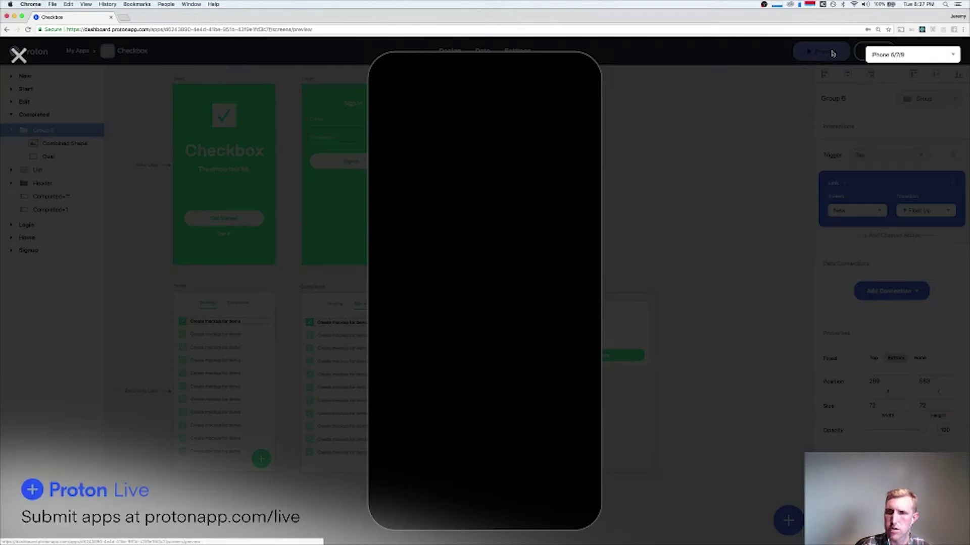
pyautogui.click(524, 131)
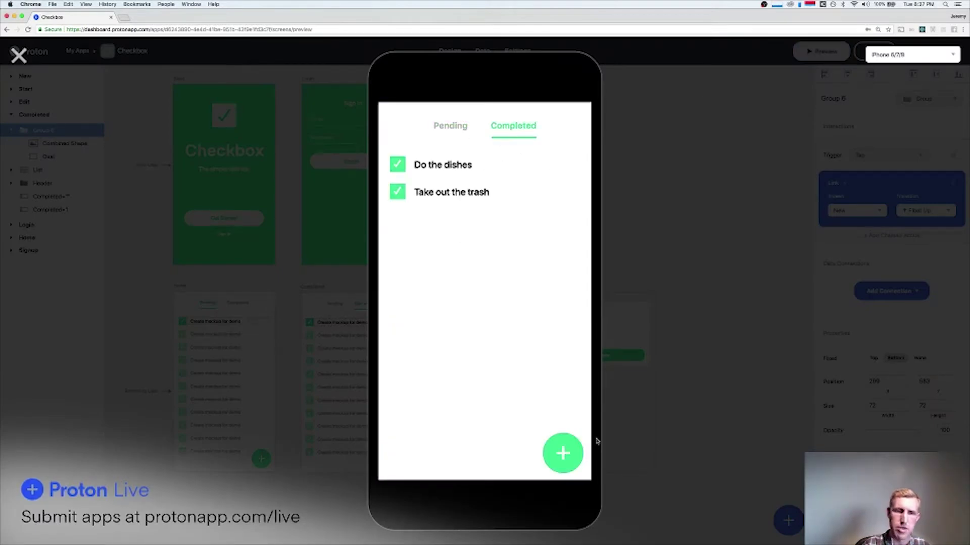
pyautogui.click(565, 457)
pyautogui.click(497, 276)
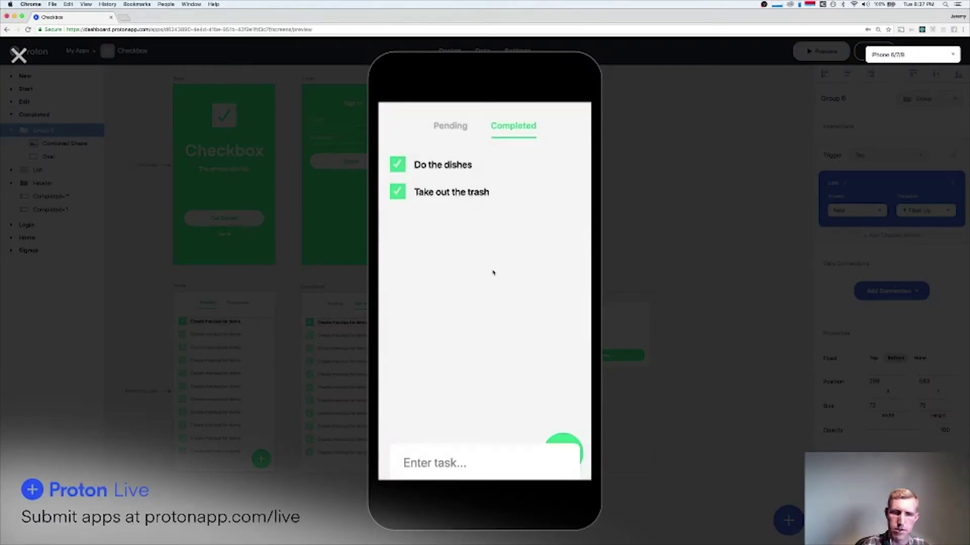
pyautogui.click(18, 54)
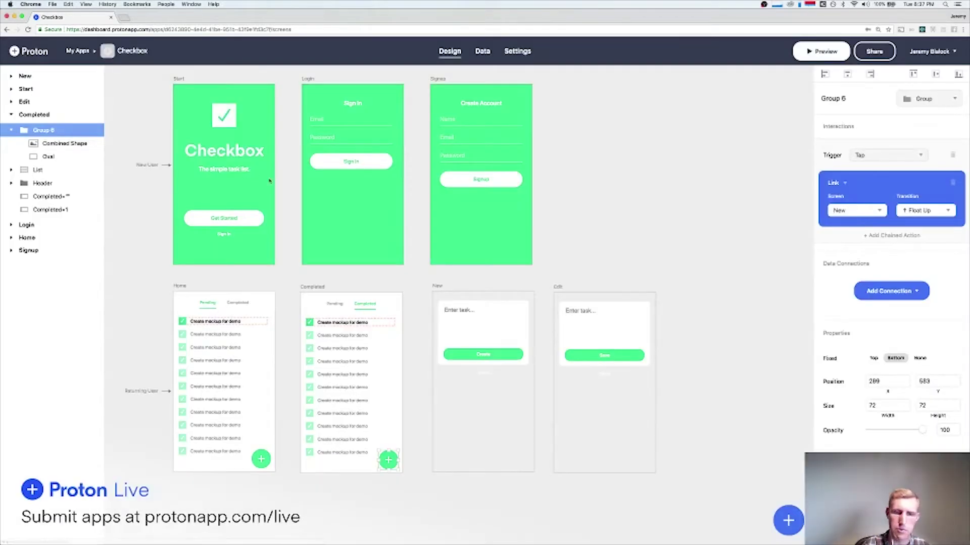
# Repeatedly select and deselect the Edit screen's Enter task field on the canvas.
pyautogui.click(596, 234)
pyautogui.click(595, 327)
pyautogui.click(611, 250)
pyautogui.click(586, 309)
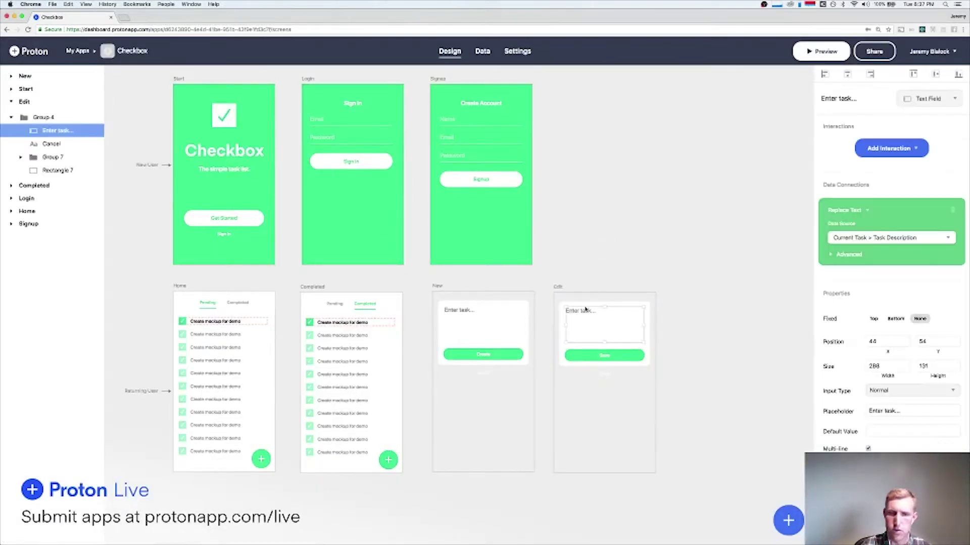
pyautogui.click(615, 267)
pyautogui.click(582, 310)
pyautogui.click(616, 263)
pyautogui.click(596, 317)
pyautogui.click(637, 273)
pyautogui.click(605, 318)
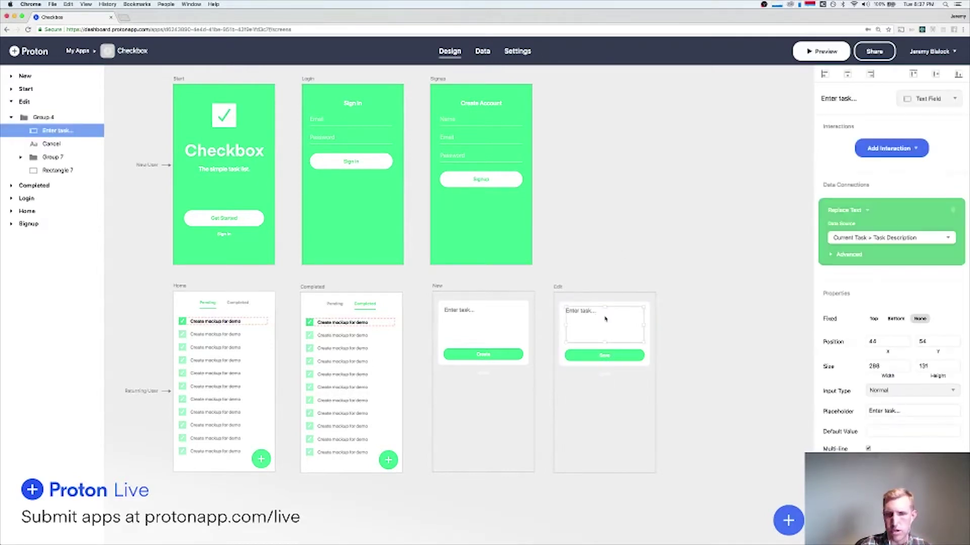
pyautogui.click(686, 301)
# Pan around the canvas and select the Home screen.
pyautogui.hscroll(-1, 681, 291)
pyautogui.scroll(1, 681, 291)
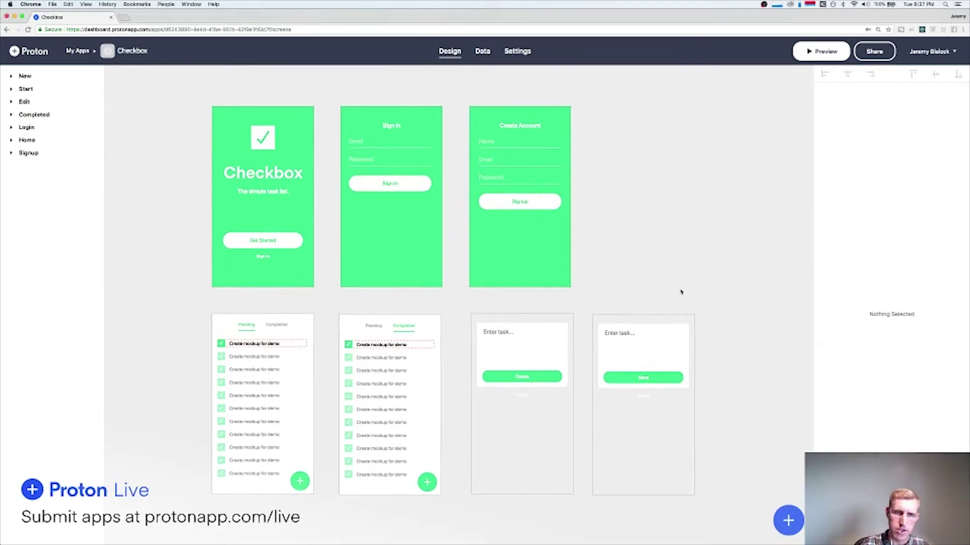
pyautogui.hscroll(2, 624, 239)
pyautogui.hscroll(-1, 624, 239)
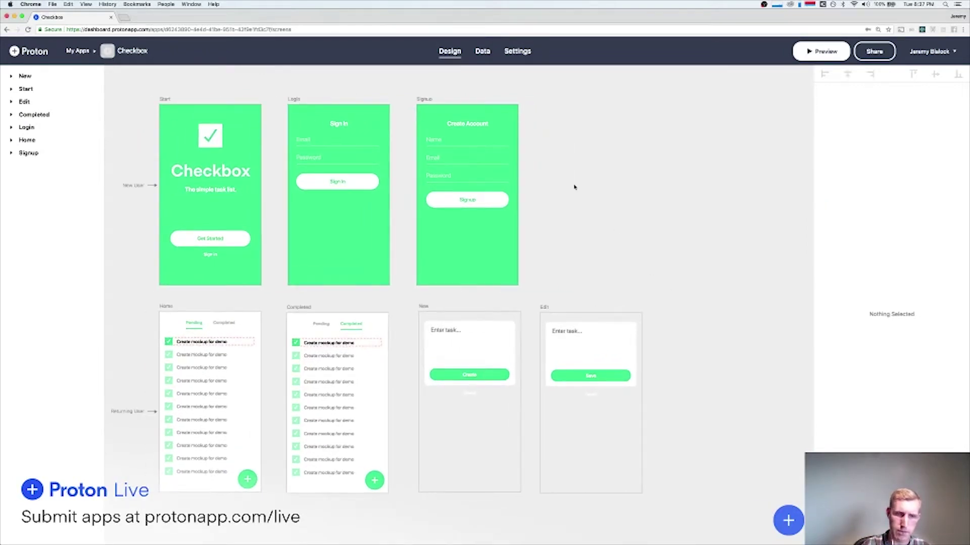
pyautogui.hscroll(-2, 491, 263)
pyautogui.scroll(-1, 492, 263)
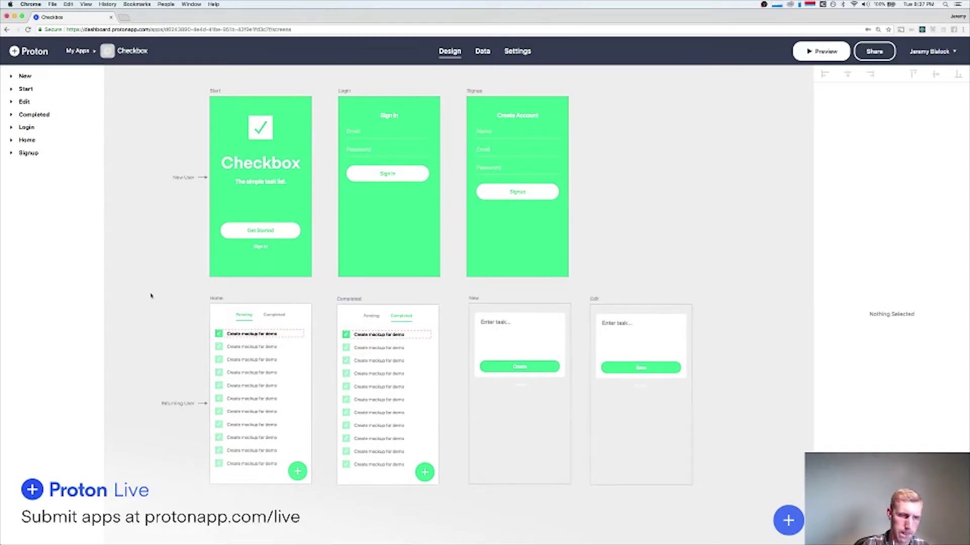
pyautogui.scroll(-3, 204, 321)
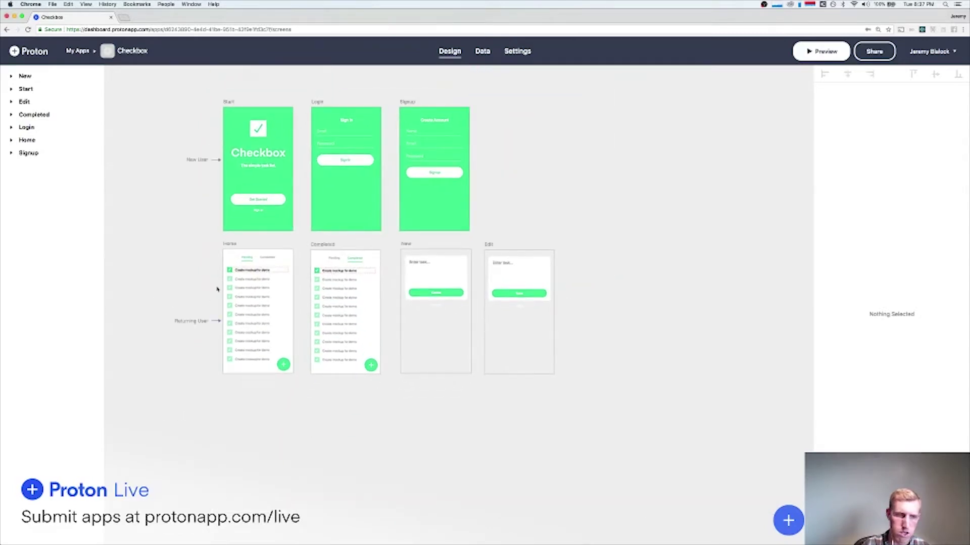
pyautogui.scroll(3, 234, 316)
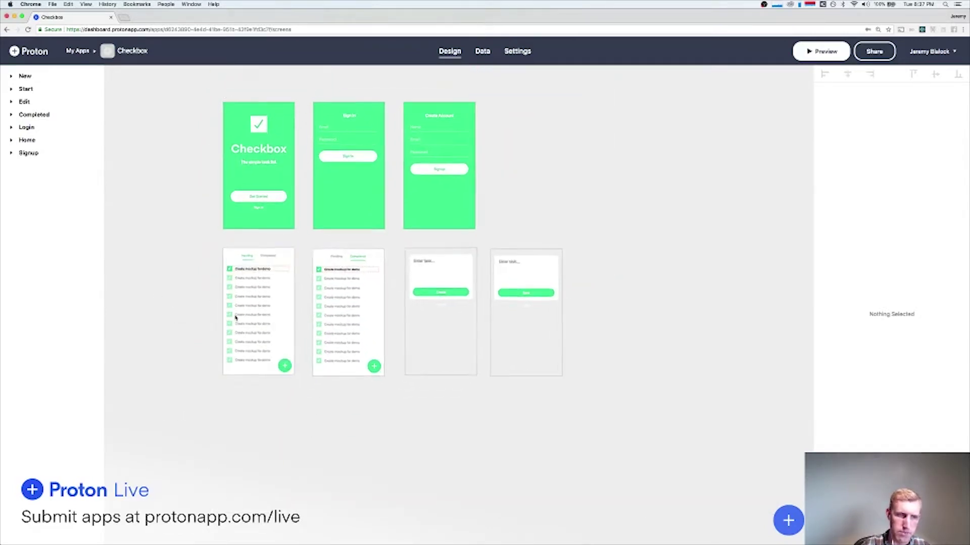
pyautogui.hscroll(-2, 235, 317)
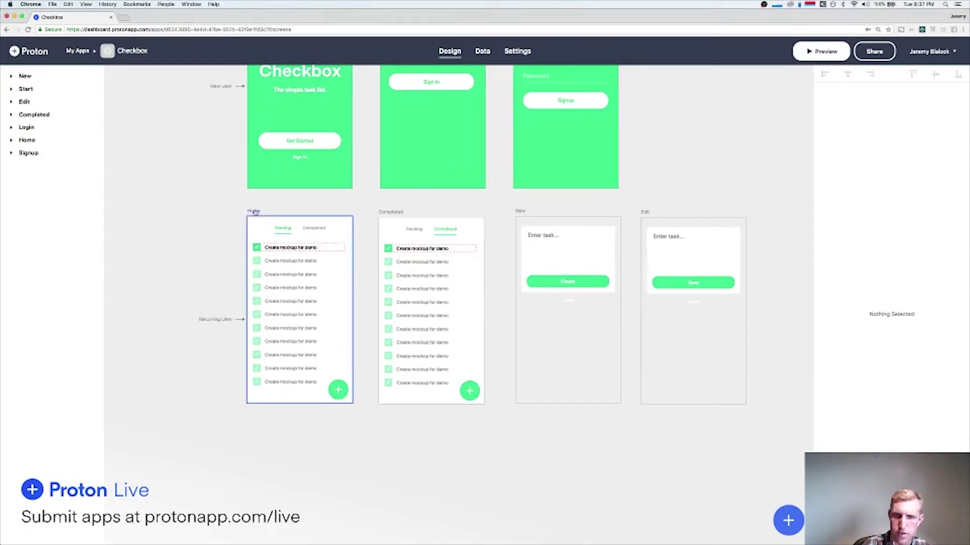
pyautogui.click(255, 213)
pyautogui.click(223, 221)
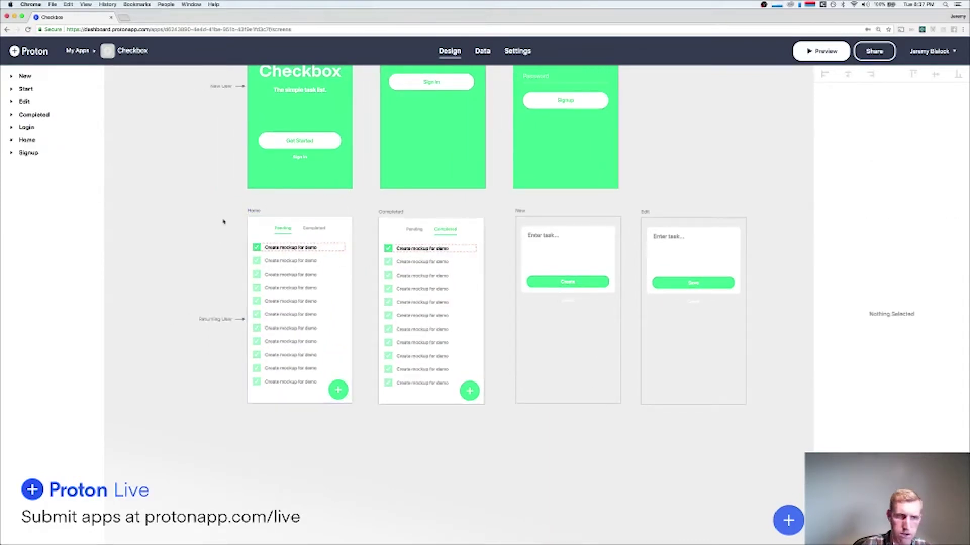
pyautogui.click(255, 213)
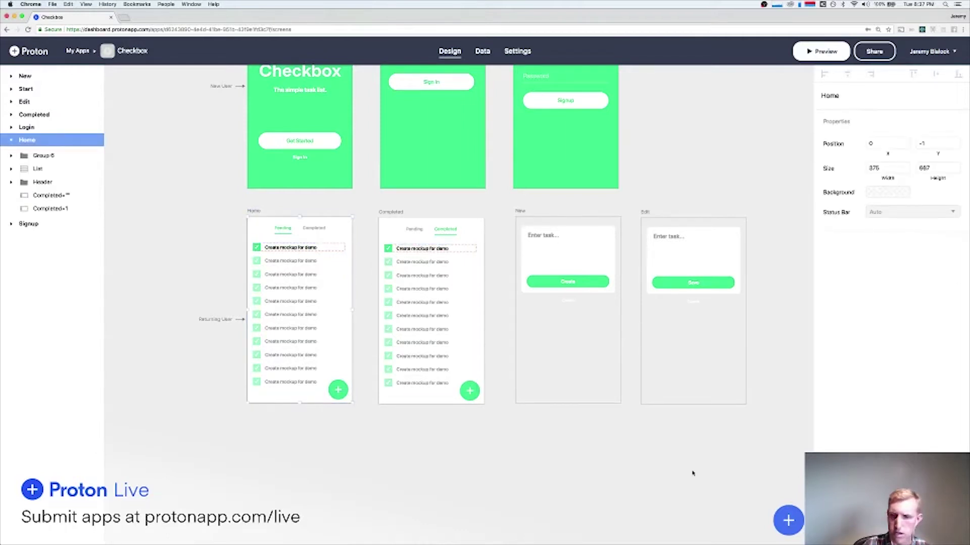
# Insert a blank Screen 1, place it below Home, and zoom in on Home's header.
pyautogui.click(788, 521)
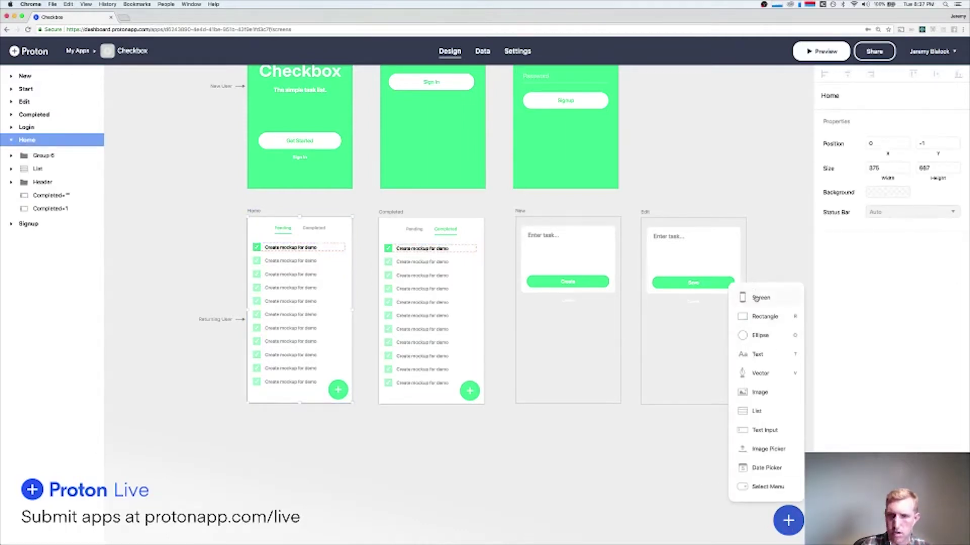
pyautogui.click(757, 297)
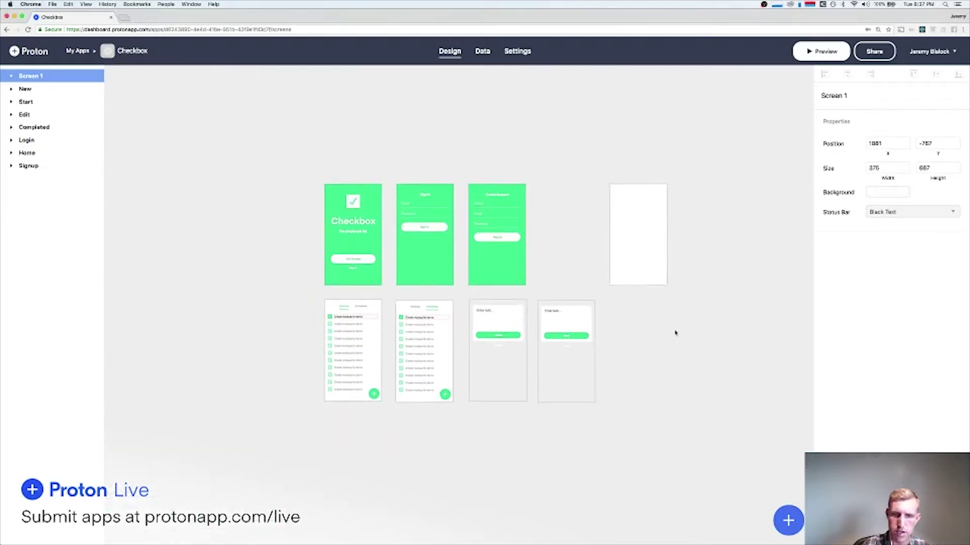
pyautogui.moveTo(619, 182); pyautogui.dragTo(335, 416)
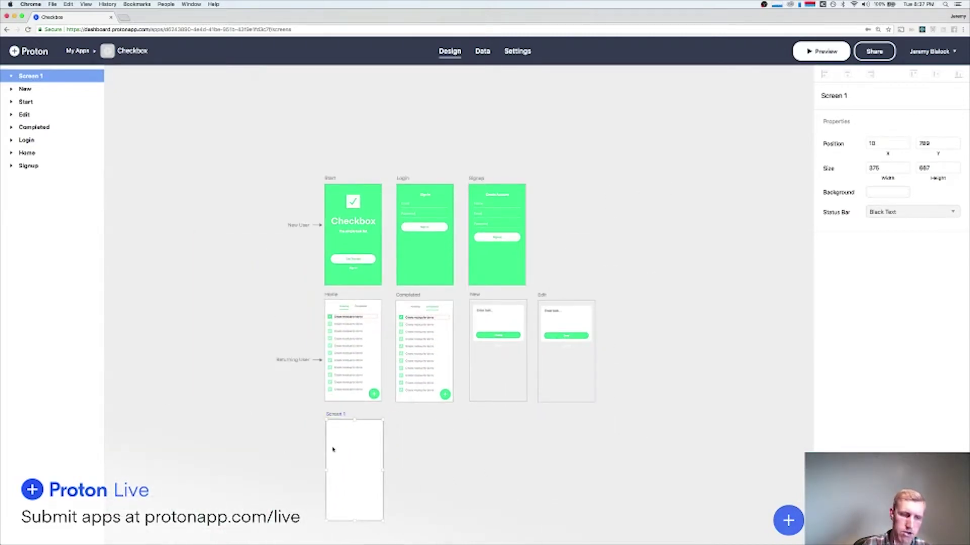
pyautogui.scroll(10, 347, 426)
pyautogui.scroll(4, 325, 457)
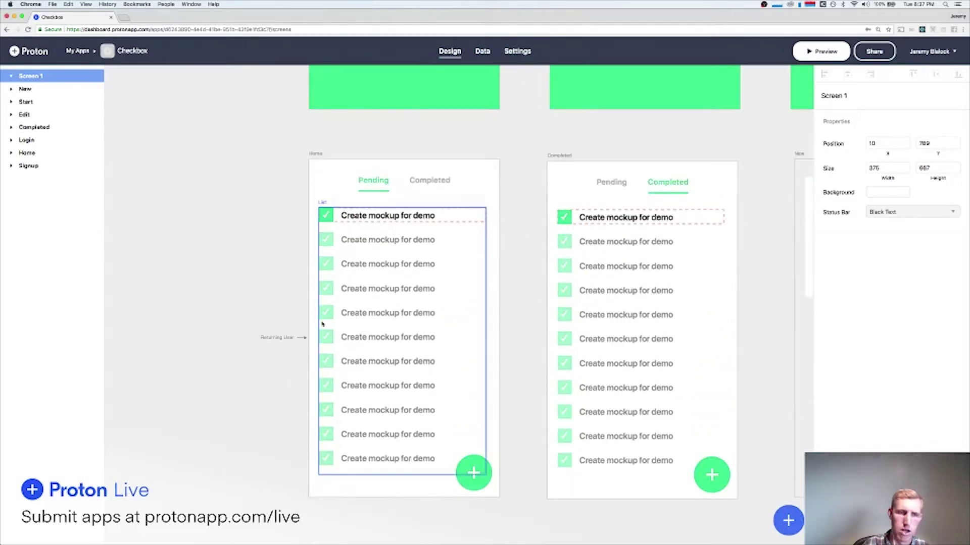
pyautogui.scroll(10, 323, 166)
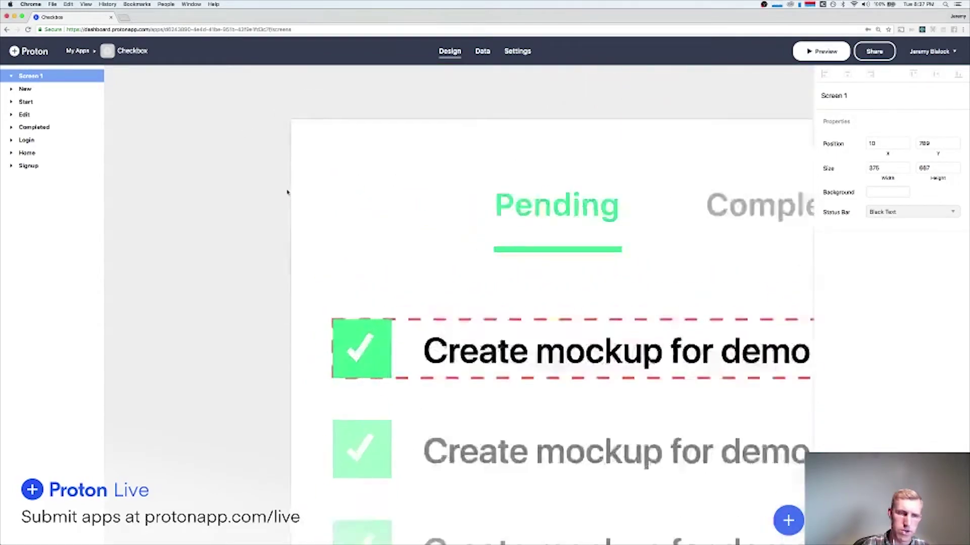
# Draw a thin rectangle bar left of the Pending tab on the Home screen.
pyautogui.moveTo(308, 192); pyautogui.dragTo(348, 197)
pyautogui.press('Delete')
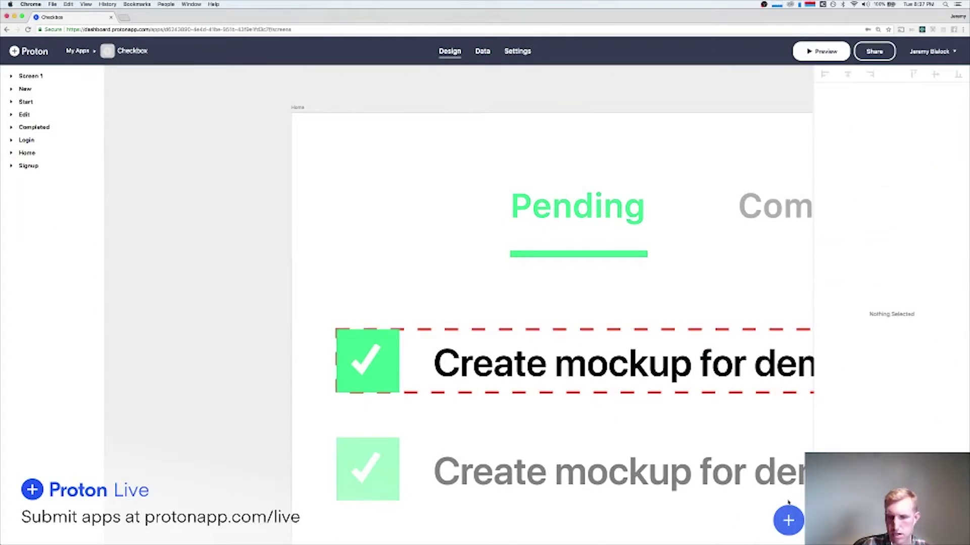
pyautogui.click(788, 520)
pyautogui.click(768, 314)
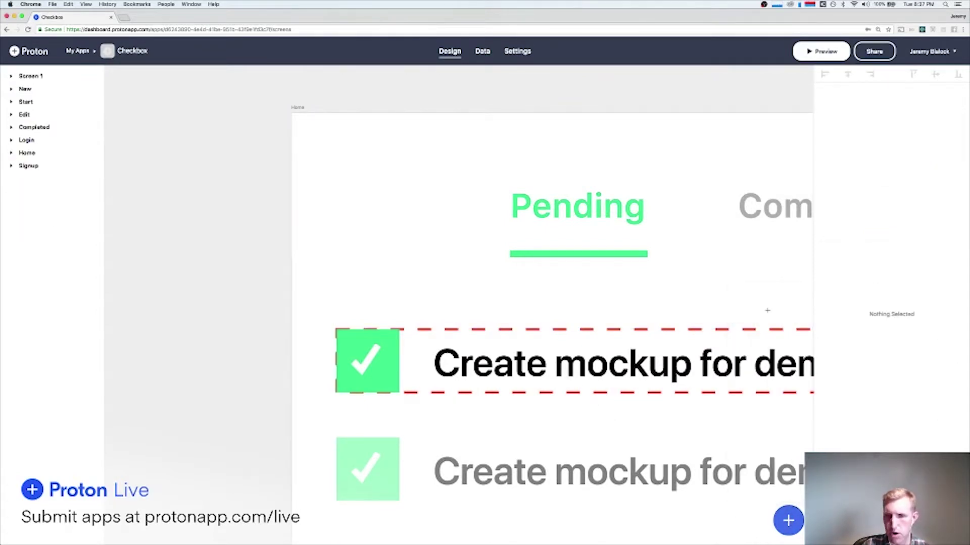
pyautogui.moveTo(318, 197); pyautogui.dragTo(371, 205)
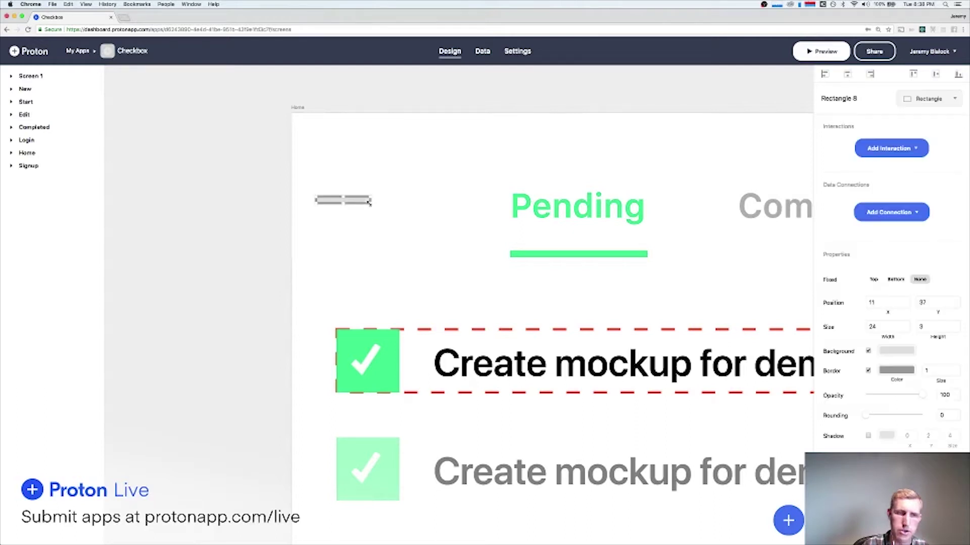
pyautogui.click(788, 520)
pyautogui.click(788, 520)
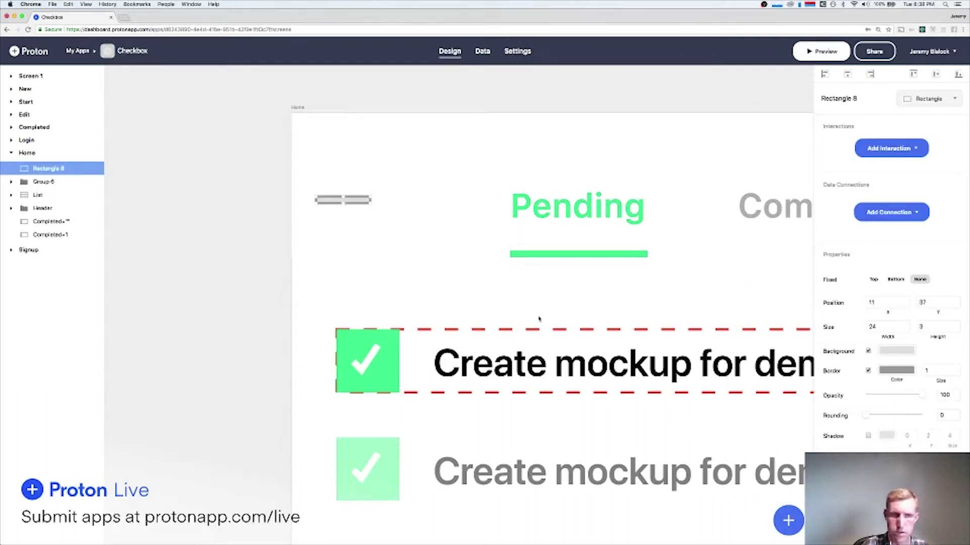
pyautogui.scroll(2, 340, 202)
pyautogui.scroll(2, 340, 203)
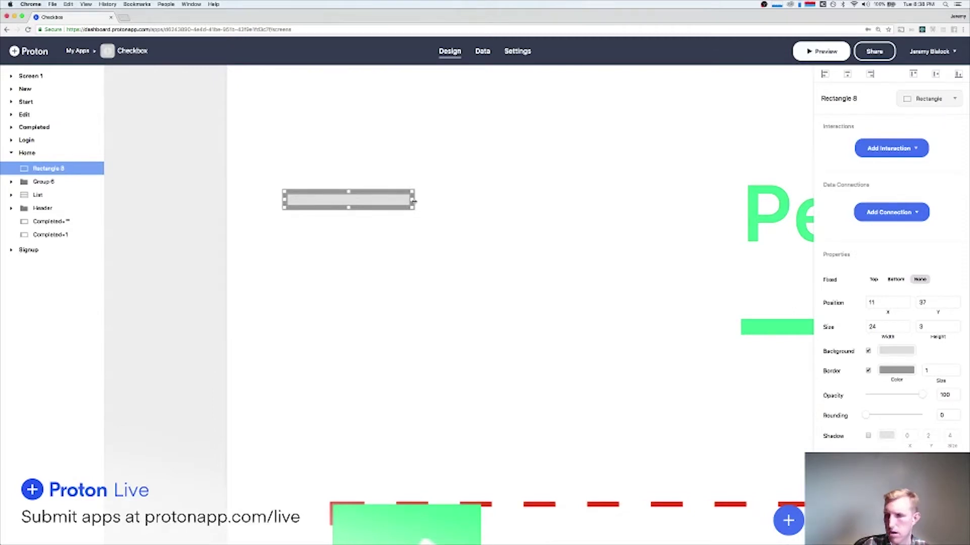
# Resize the bar to 20×2, remove its border, and give it a neutral grey fill.
pyautogui.moveTo(413, 201); pyautogui.dragTo(391, 201)
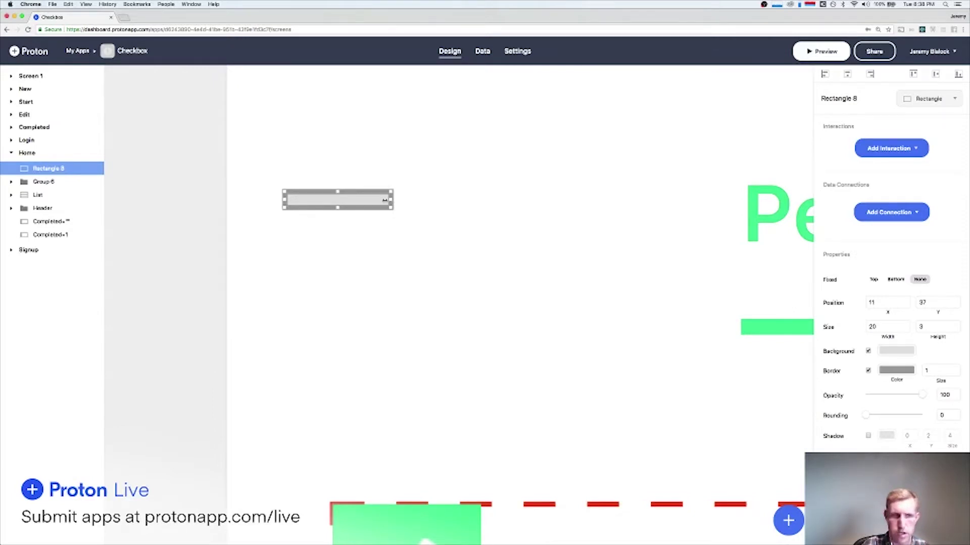
pyautogui.moveTo(338, 206); pyautogui.dragTo(338, 203)
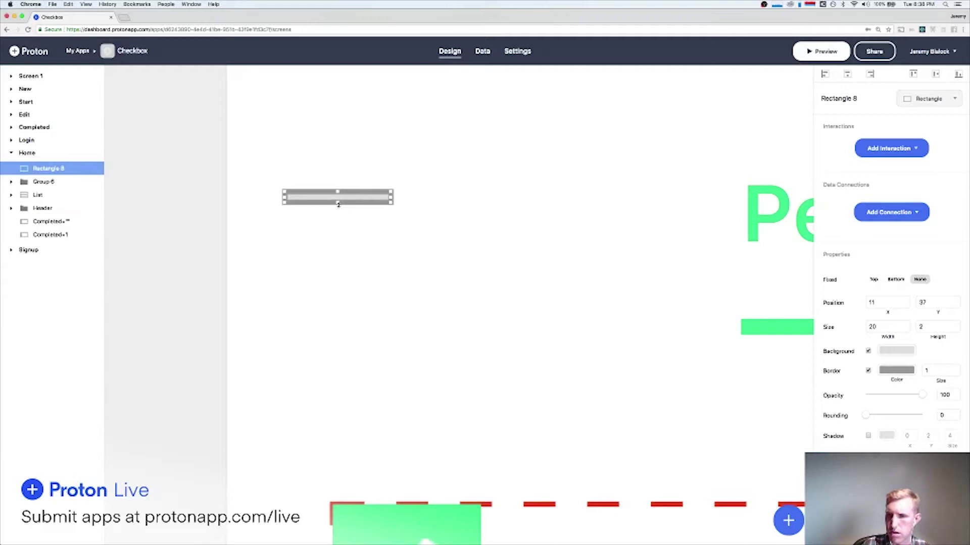
pyautogui.click(868, 371)
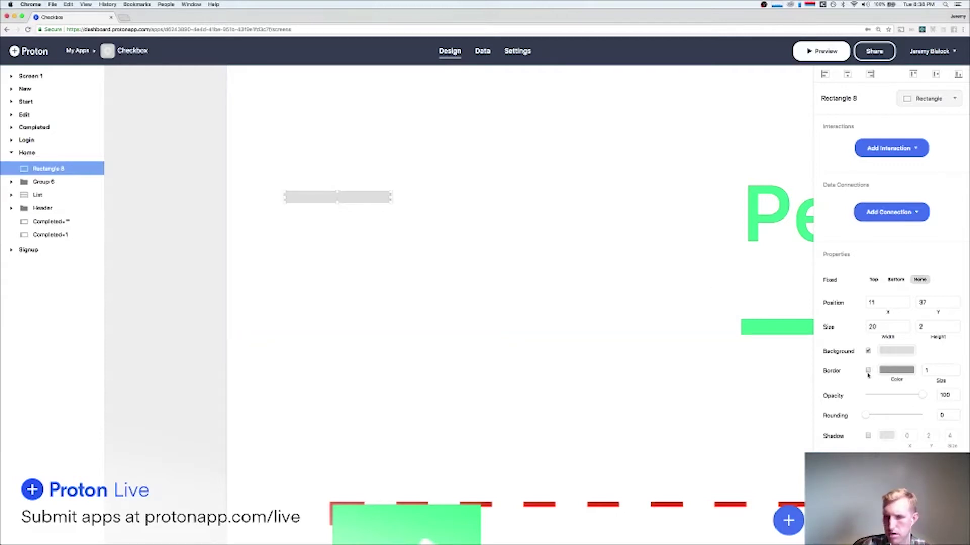
pyautogui.click(887, 352)
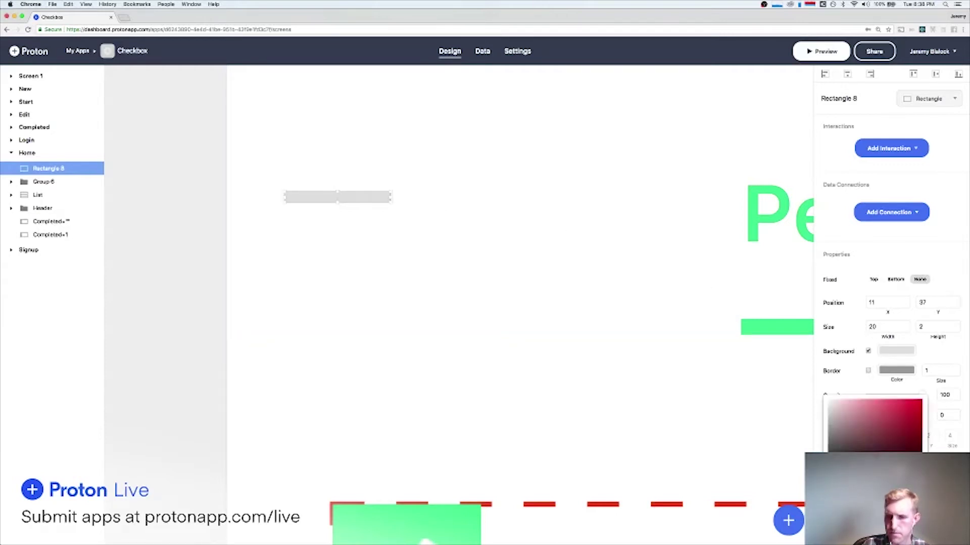
pyautogui.click(867, 526)
pyautogui.moveTo(809, 434); pyautogui.dragTo(809, 427)
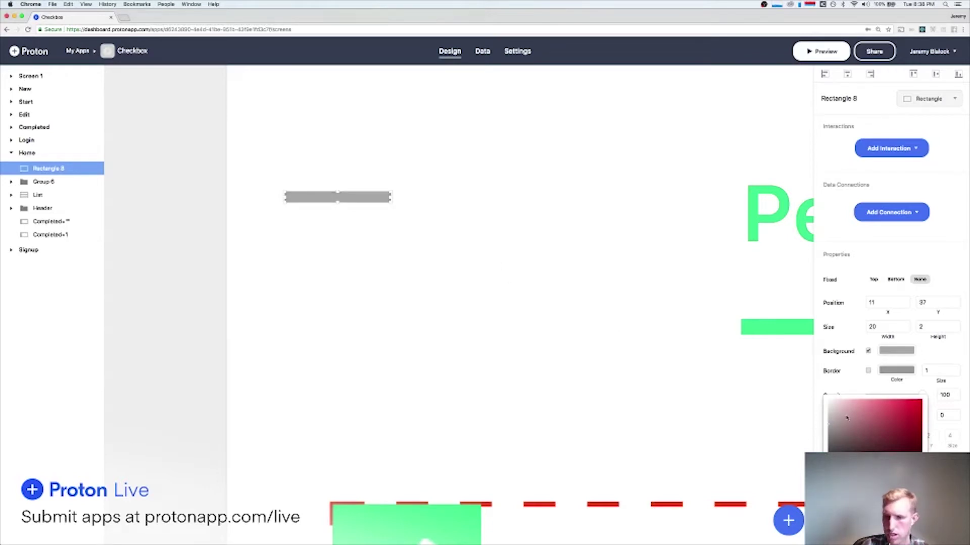
pyautogui.moveTo(817, 424); pyautogui.dragTo(727, 380)
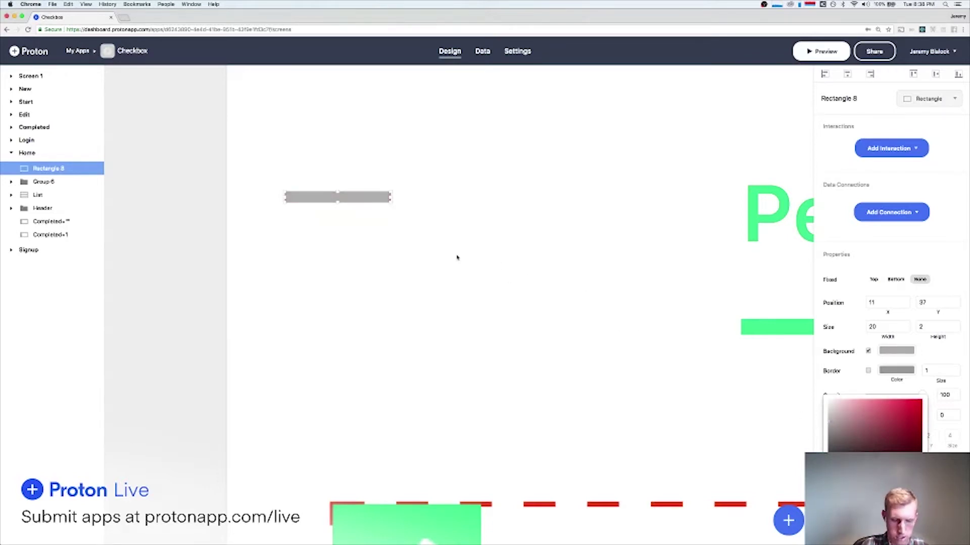
# Duplicate the grey bar and move the copy down below the first.
pyautogui.press('super+d')
pyautogui.press('Up')
pyautogui.press('Down')
pyautogui.press('Down')
pyautogui.press('Down')
pyautogui.press('Down')
pyautogui.press('Down')
pyautogui.press('Down')
pyautogui.press('Down')
pyautogui.press('Down')
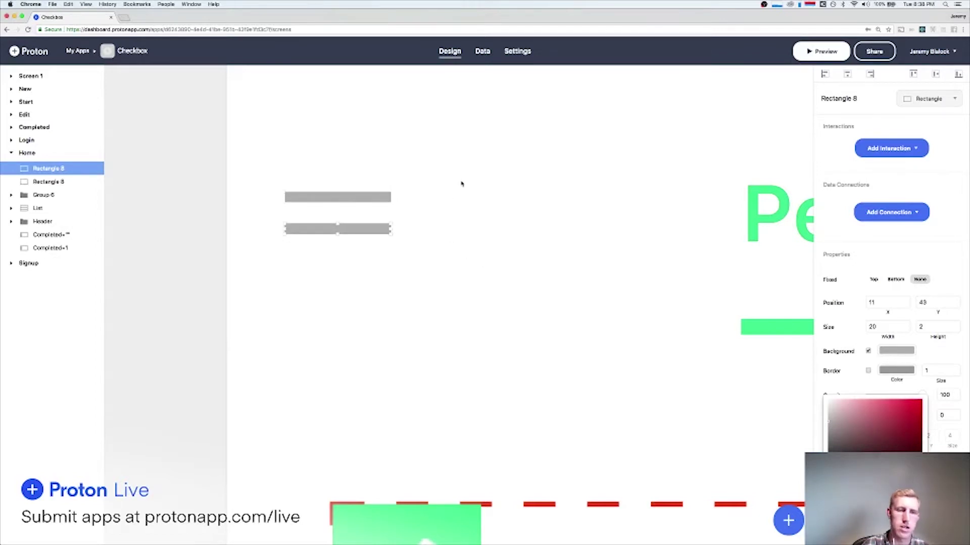
pyautogui.keyDown('shift'); pyautogui.click(310, 197); pyautogui.keyUp('shift')
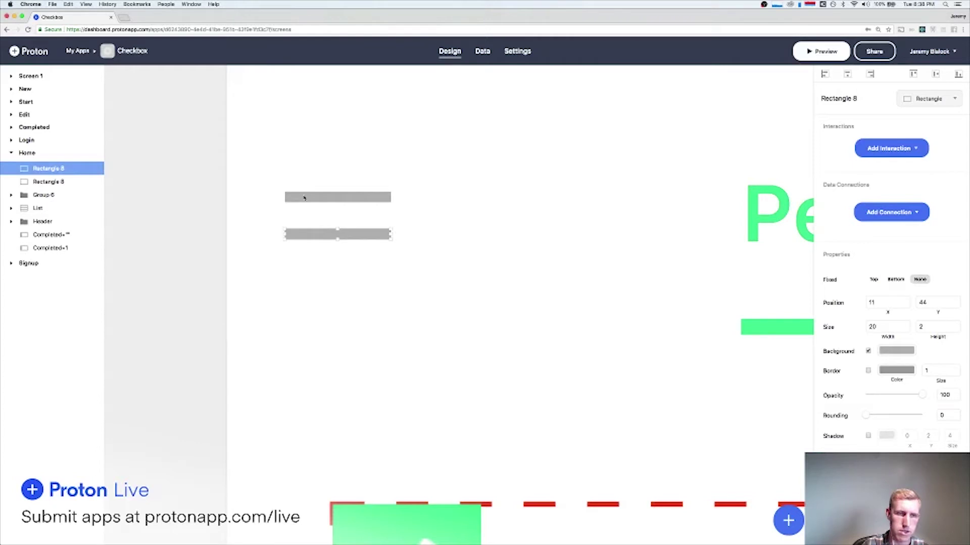
pyautogui.keyDown('shift'); pyautogui.click(302, 197); pyautogui.keyUp('shift')
pyautogui.click(195, 184)
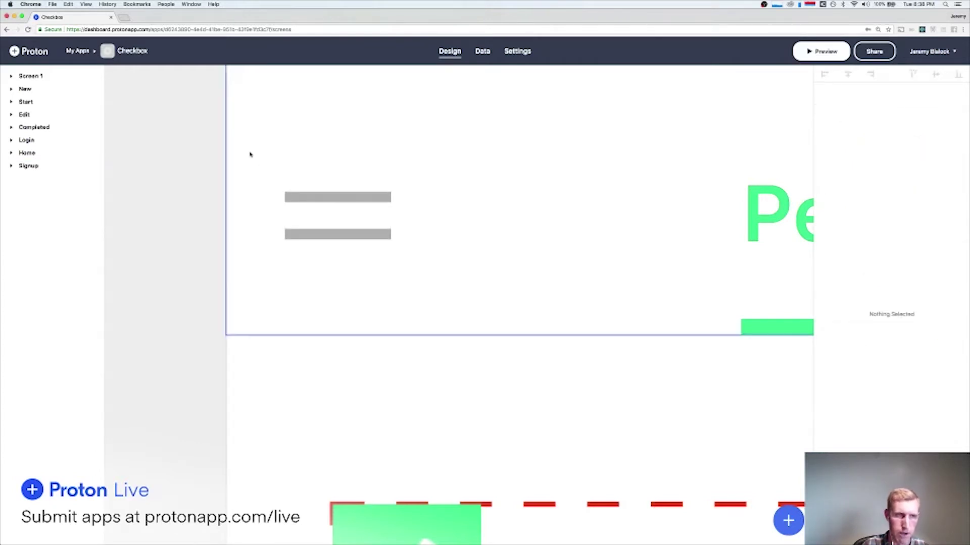
# Draw a larger rectangle behind the two bars with no fill and no border.
pyautogui.moveTo(227, 119); pyautogui.dragTo(451, 304)
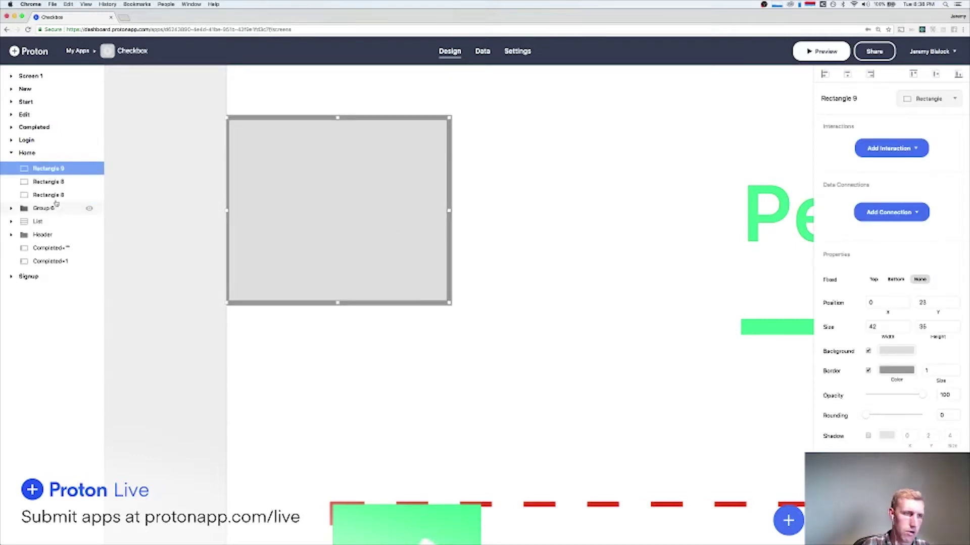
pyautogui.moveTo(48, 170); pyautogui.dragTo(50, 199)
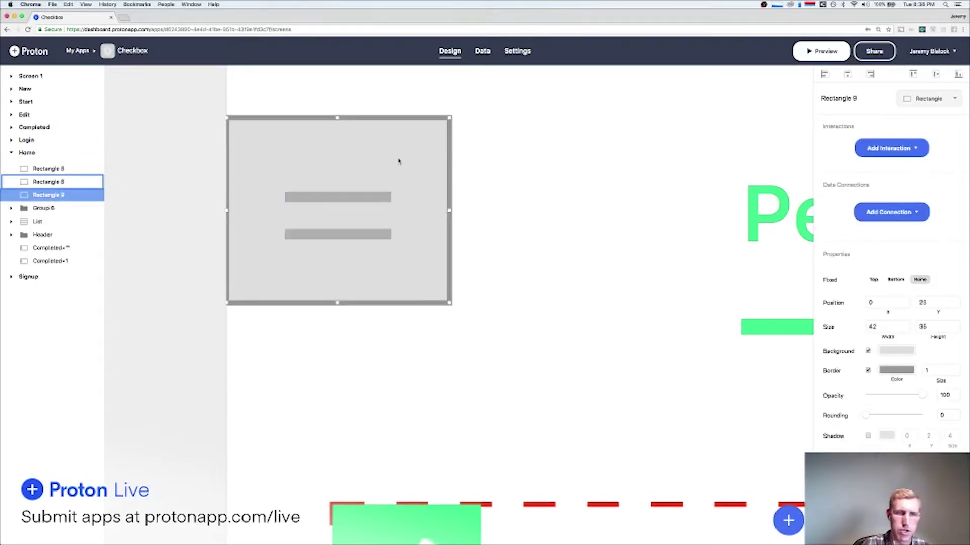
pyautogui.click(867, 351)
pyautogui.click(868, 370)
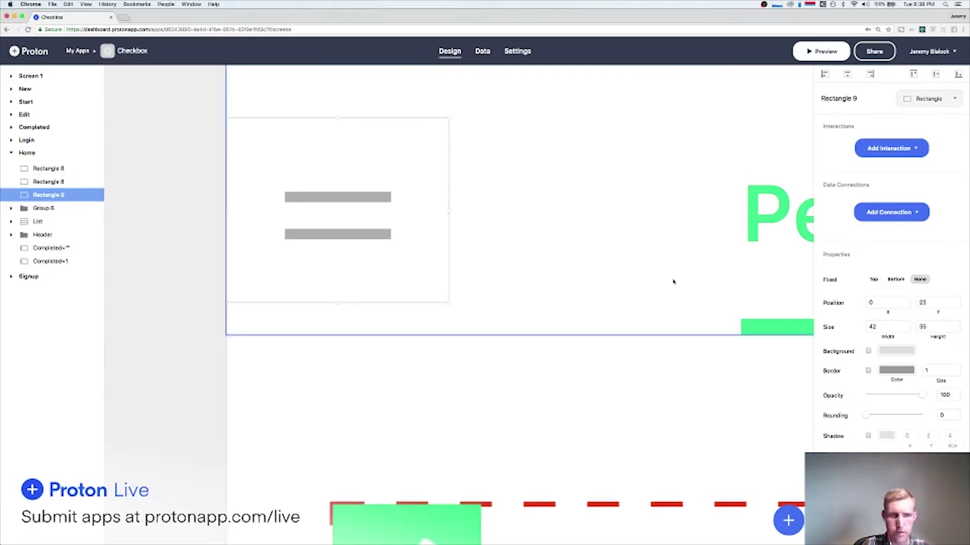
# Group the two grey bars, then group them with the backdrop rectangle as Group 9.
pyautogui.click(335, 197)
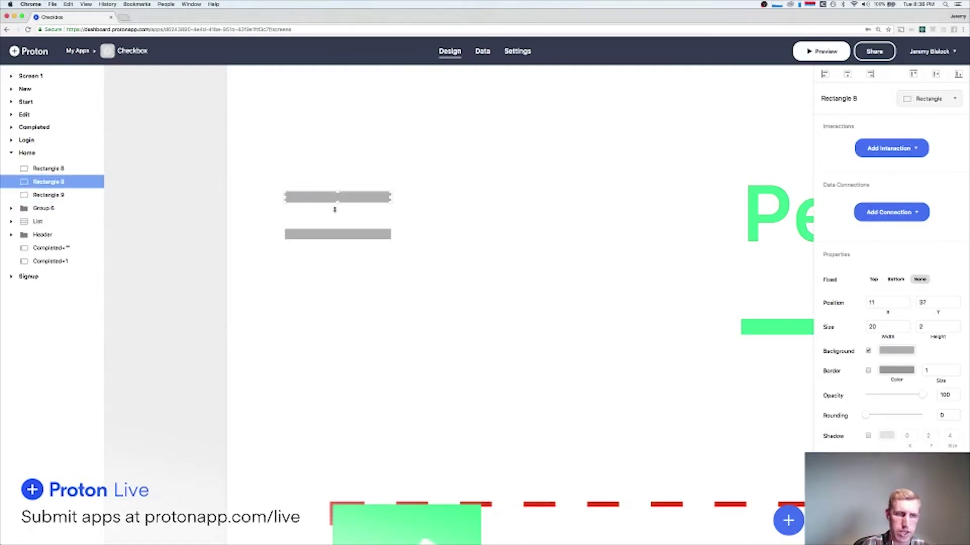
pyautogui.keyDown('shift'); pyautogui.click(332, 233); pyautogui.keyUp('shift')
pyautogui.press('super+g')
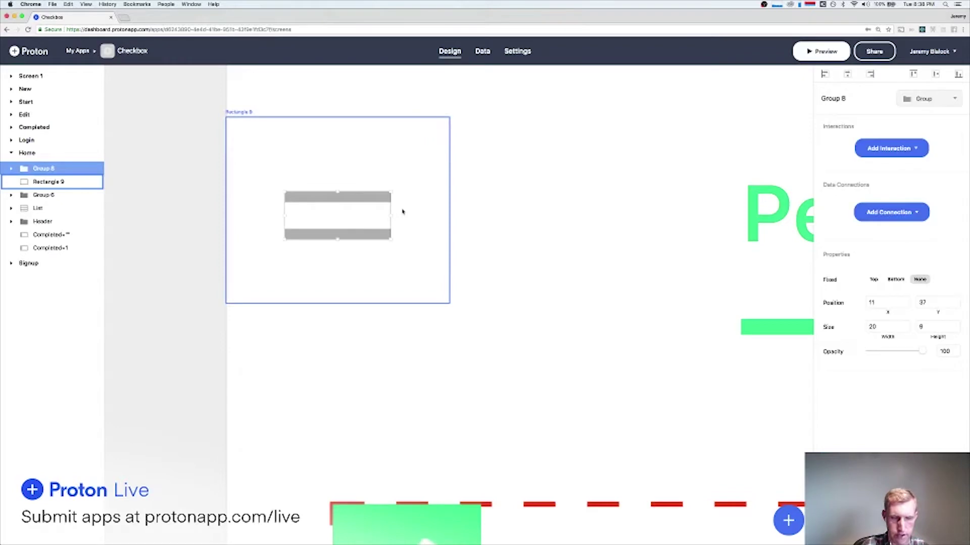
pyautogui.keyDown('shift'); pyautogui.click(414, 206); pyautogui.keyUp('shift')
pyautogui.press('super+g')
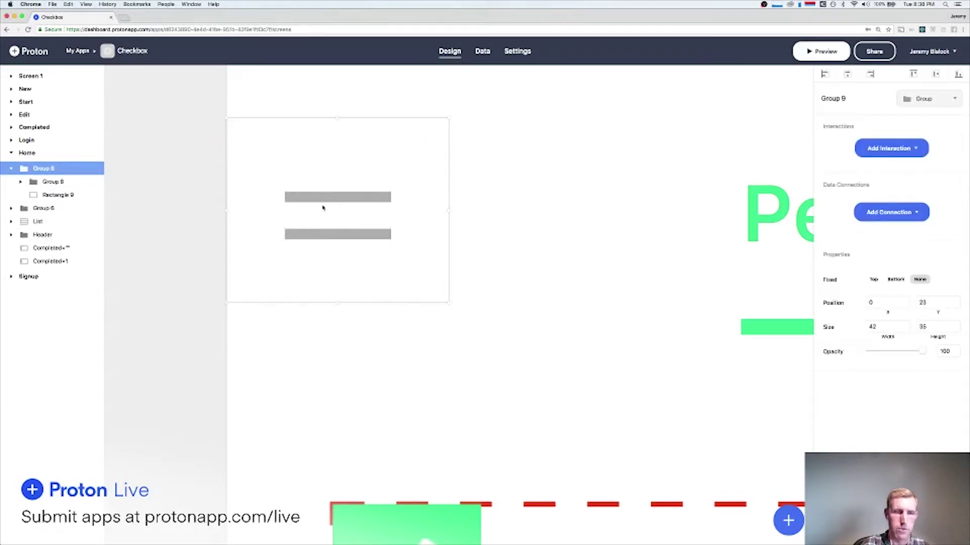
# Add a tap interaction linking the menu icon to Screen 1 with a Push transition.
pyautogui.scroll(-5, 387, 203)
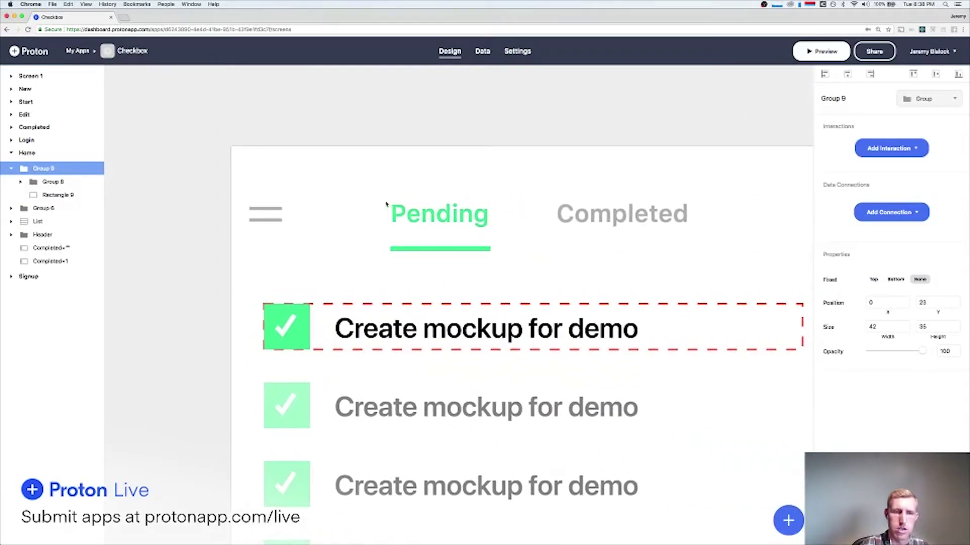
pyautogui.scroll(-5, 461, 216)
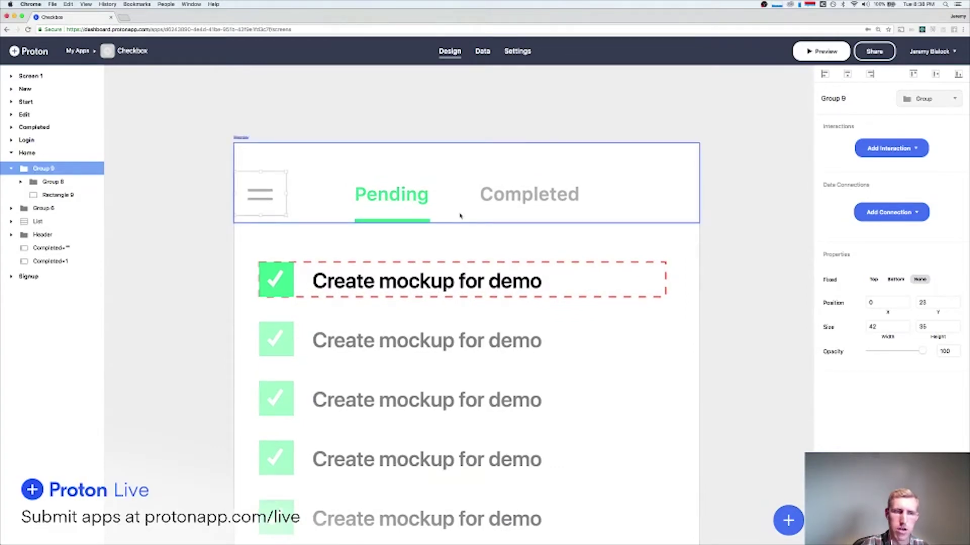
pyautogui.hscroll(-2, 461, 216)
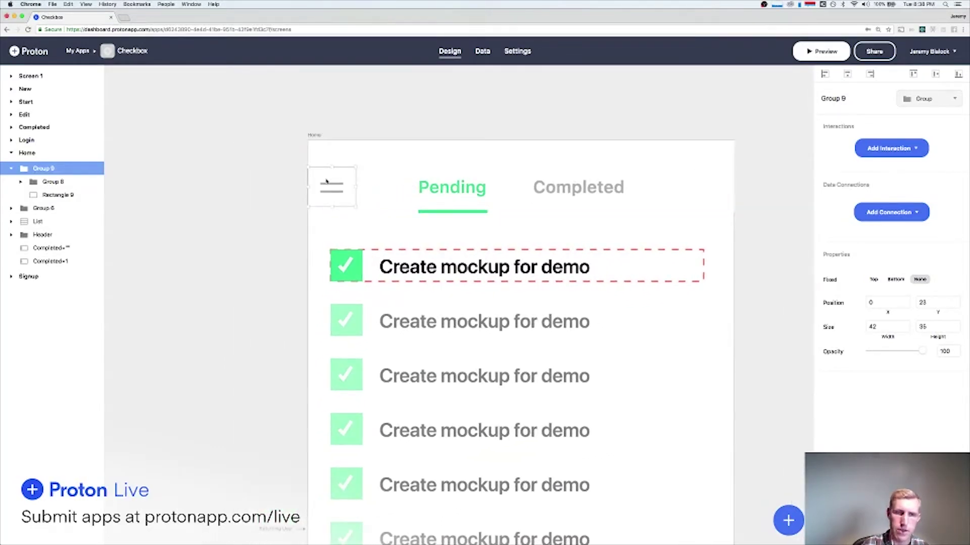
pyautogui.click(889, 149)
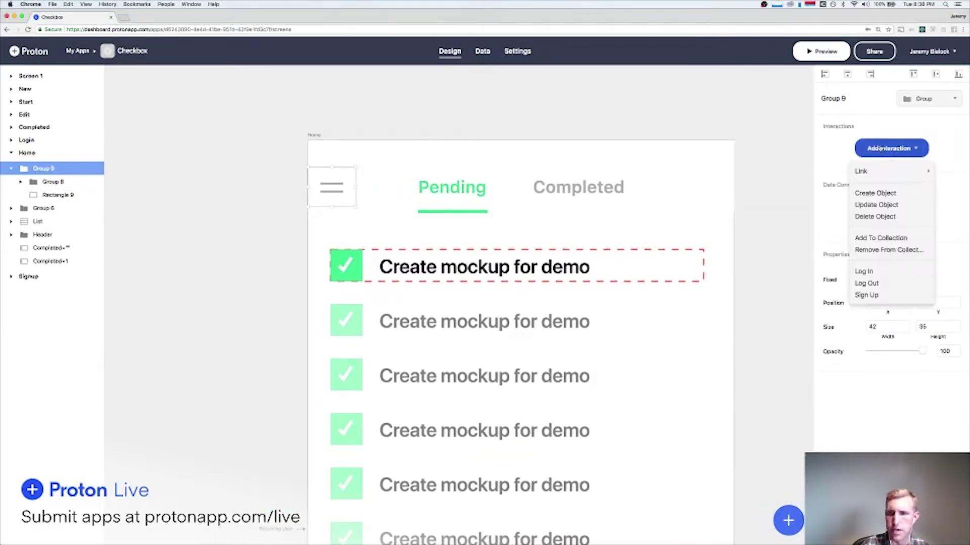
pyautogui.moveTo(889, 171)
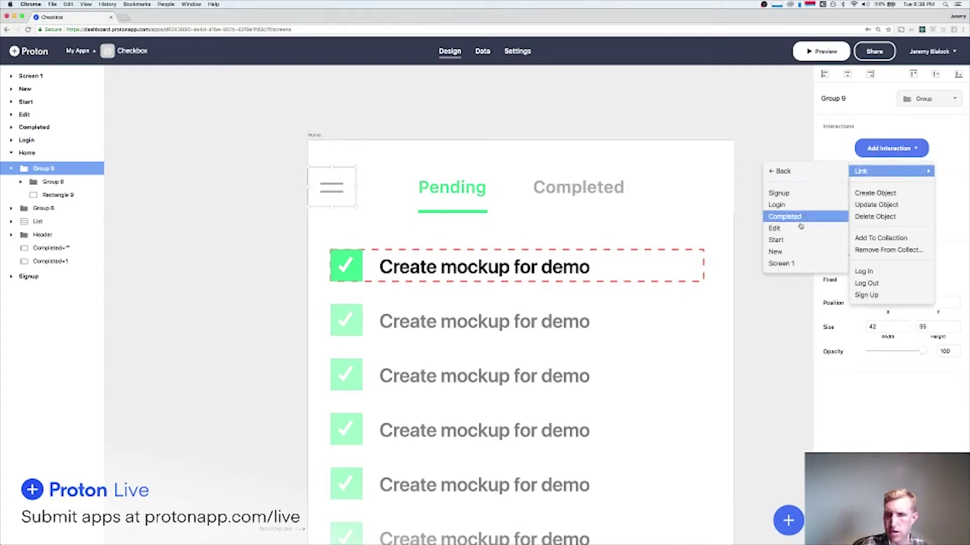
pyautogui.click(781, 264)
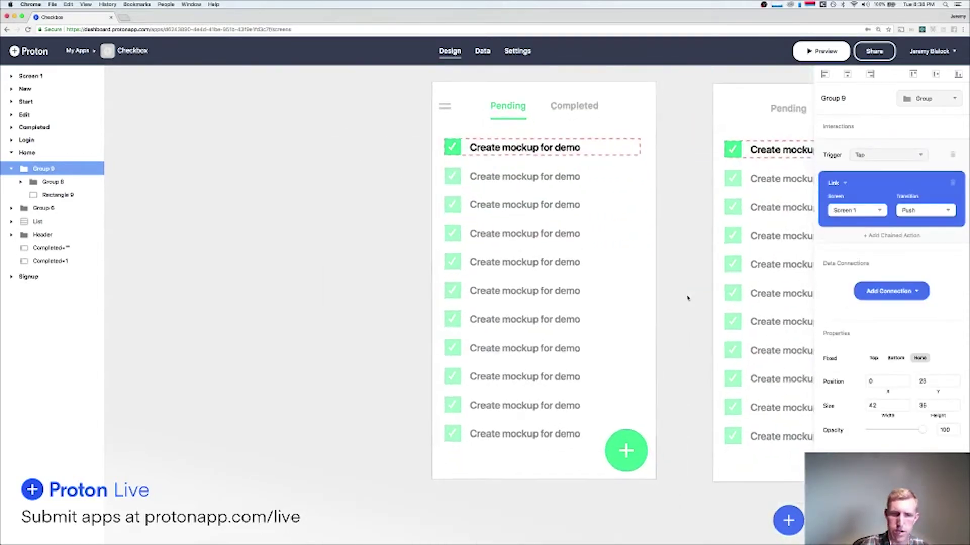
# Rename Screen 1 to 'Menu'.
pyautogui.click(397, 382)
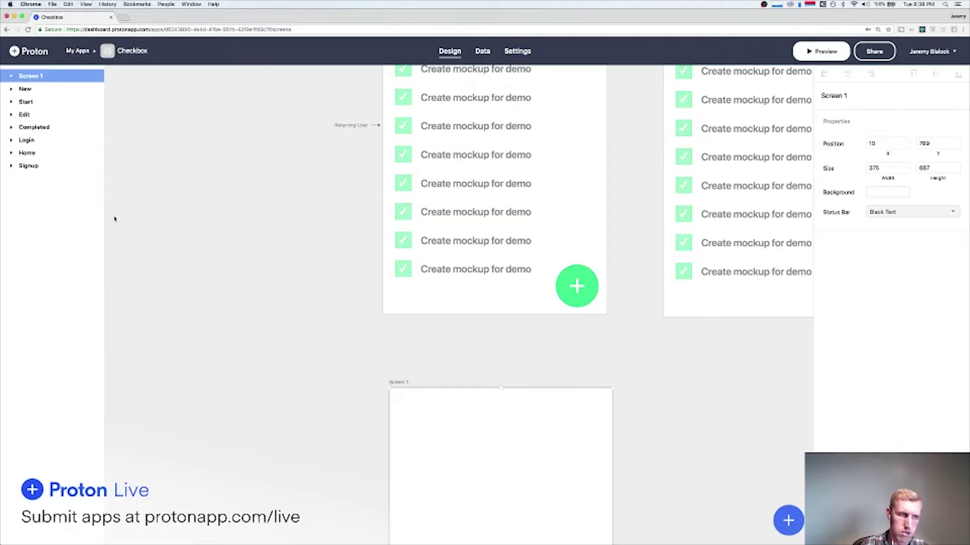
pyautogui.doubleClick(33, 76)
pyautogui.write('Menu')
pyautogui.press('Return')
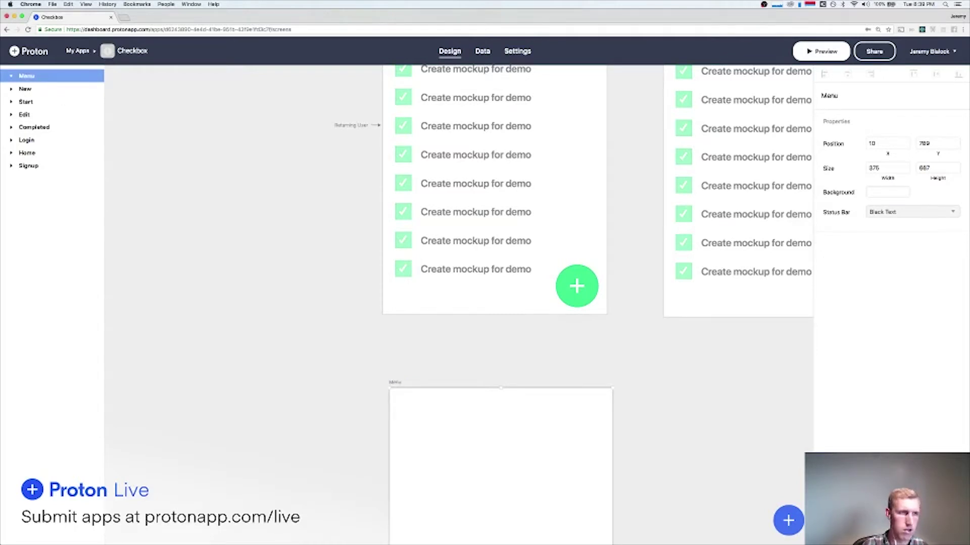
# Clear the Menu screen's Background colour so it is transparent, then deselect.
pyautogui.scroll(-5, 303, 257)
pyautogui.scroll(2, 303, 256)
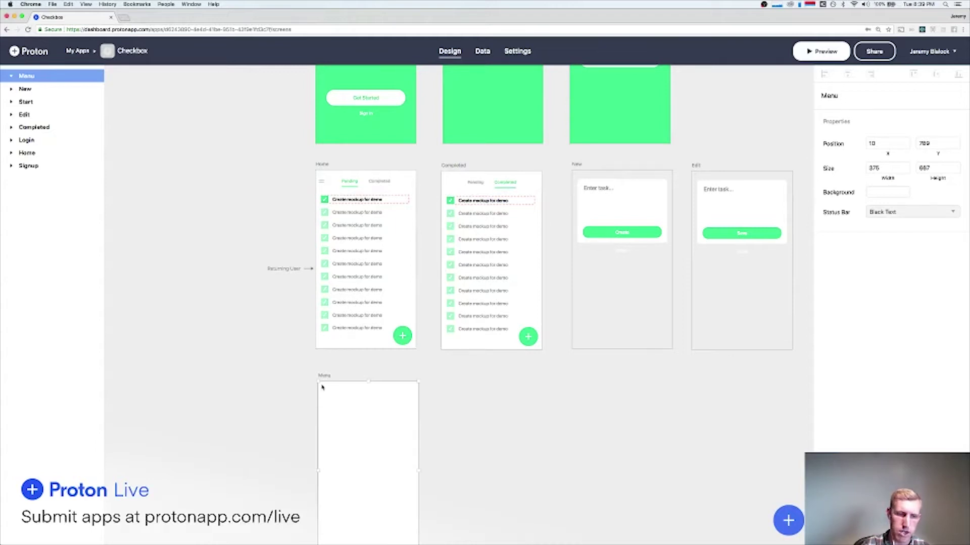
pyautogui.scroll(-3, 326, 393)
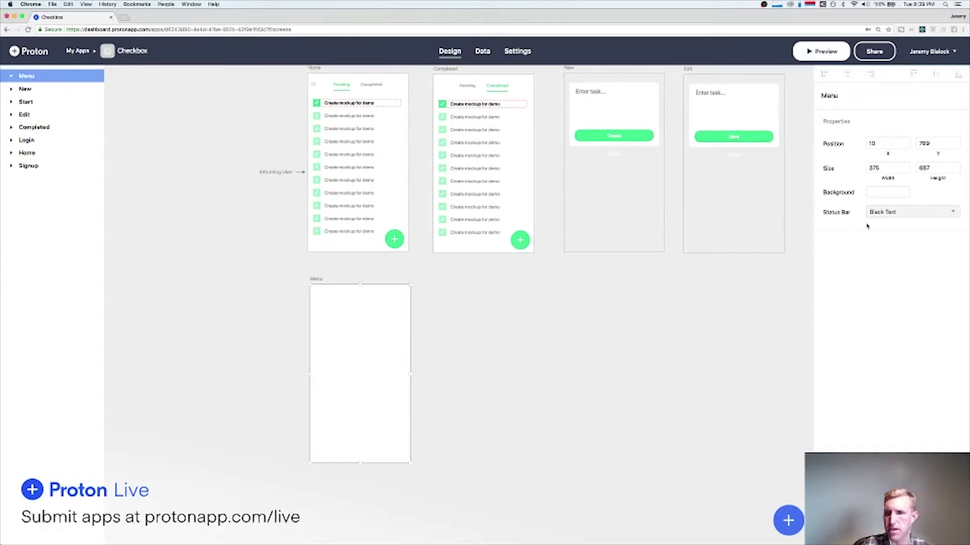
pyautogui.click(879, 195)
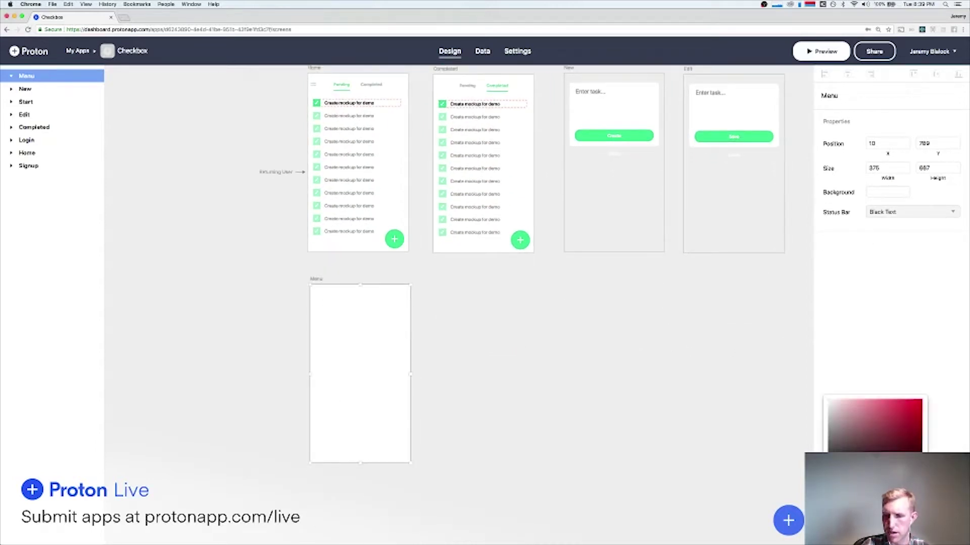
pyautogui.click(890, 343)
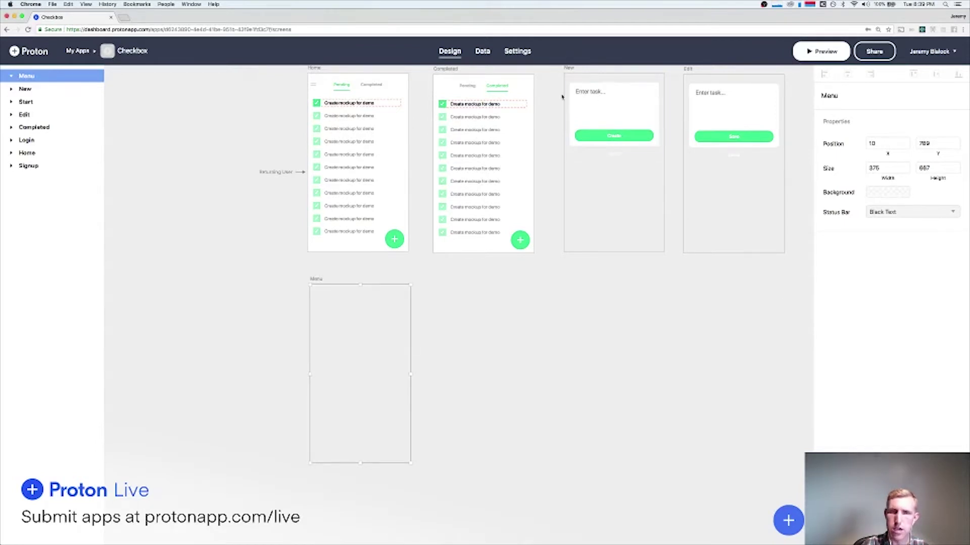
pyautogui.scroll(1, 274, 239)
pyautogui.scroll(2, 274, 238)
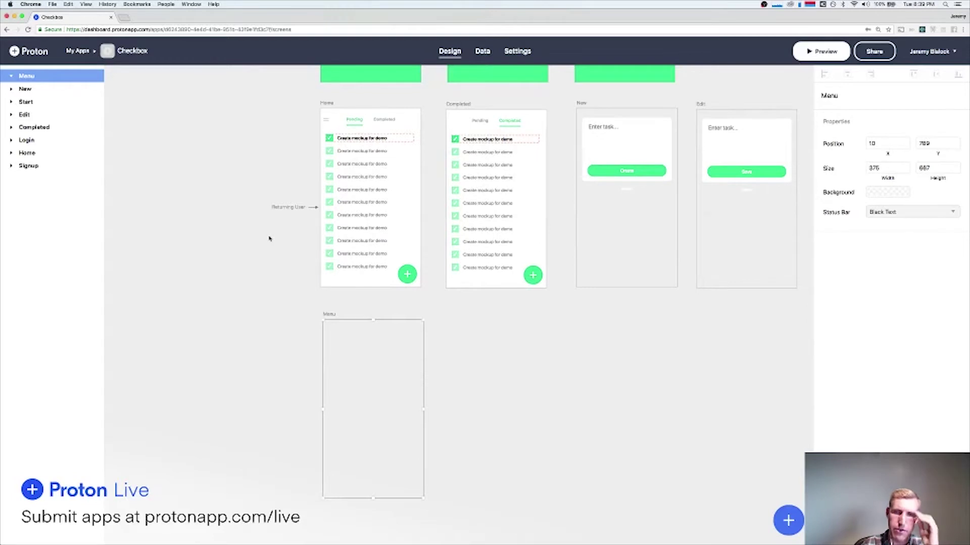
pyautogui.click(277, 295)
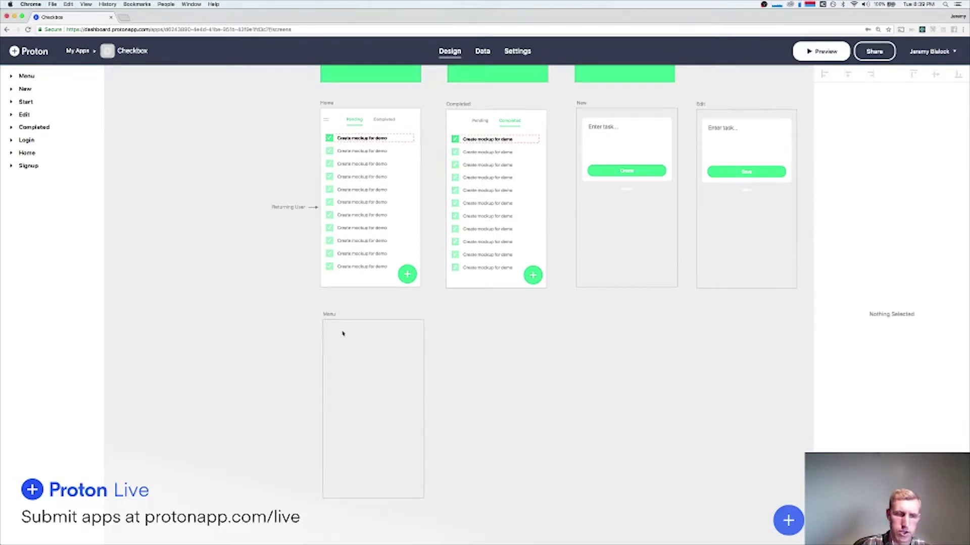
# Draw Rectangle 10 as a 227×1070 borderless white panel at 0,0 with Fixed set to None.
pyautogui.moveTo(323, 319)
pyautogui.mouseDown()
pyautogui.moveTo(367, 528)
pyautogui.moveTo(384, 540)
pyautogui.mouseUp()
pyautogui.scroll(-5, 446, 455)
pyautogui.moveTo(411, 468); pyautogui.dragTo(412, 498)
pyautogui.click(873, 280)
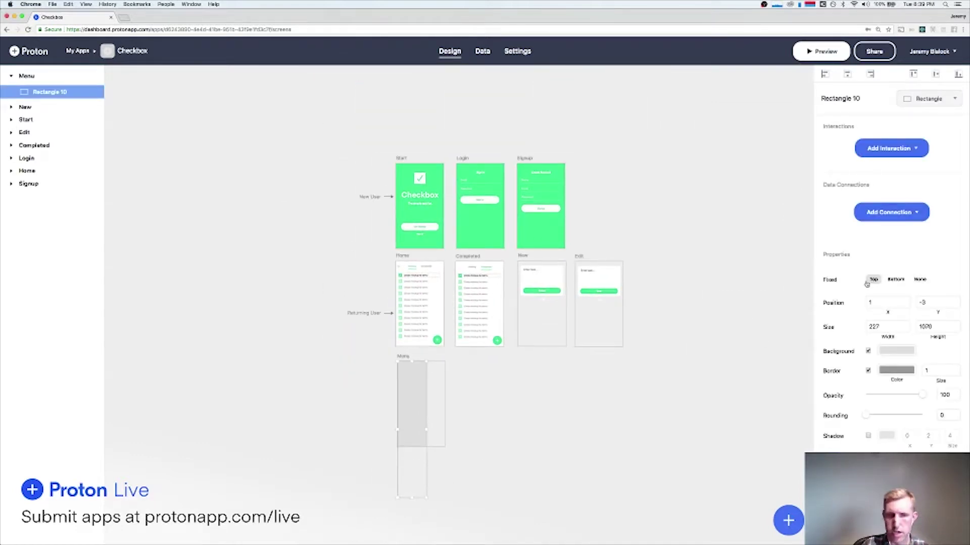
pyautogui.scroll(5, 443, 407)
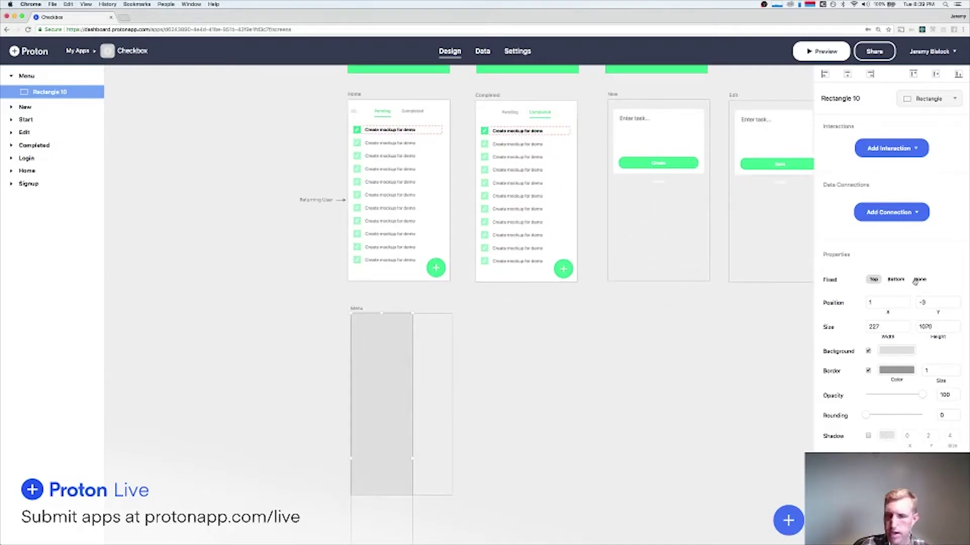
pyautogui.click(920, 280)
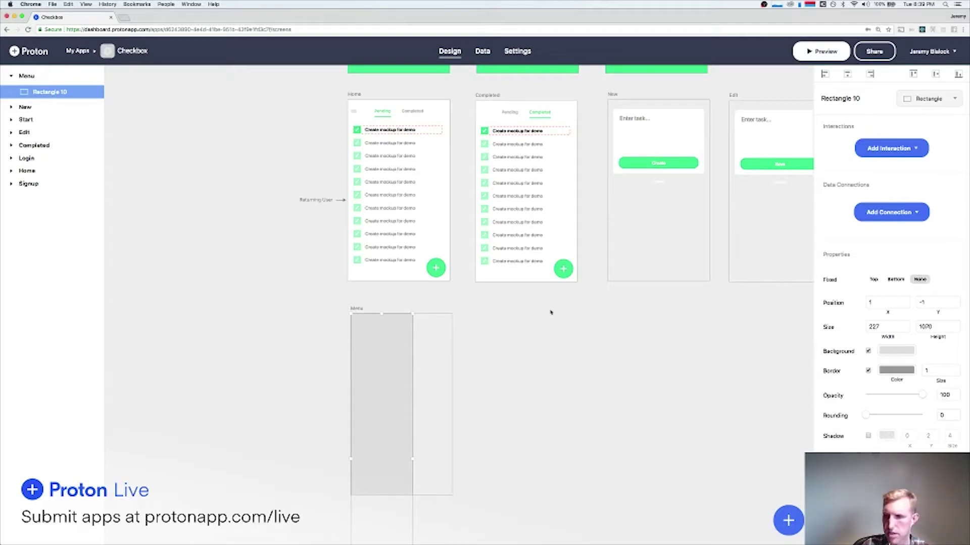
pyautogui.press('Left')
pyautogui.press('Left')
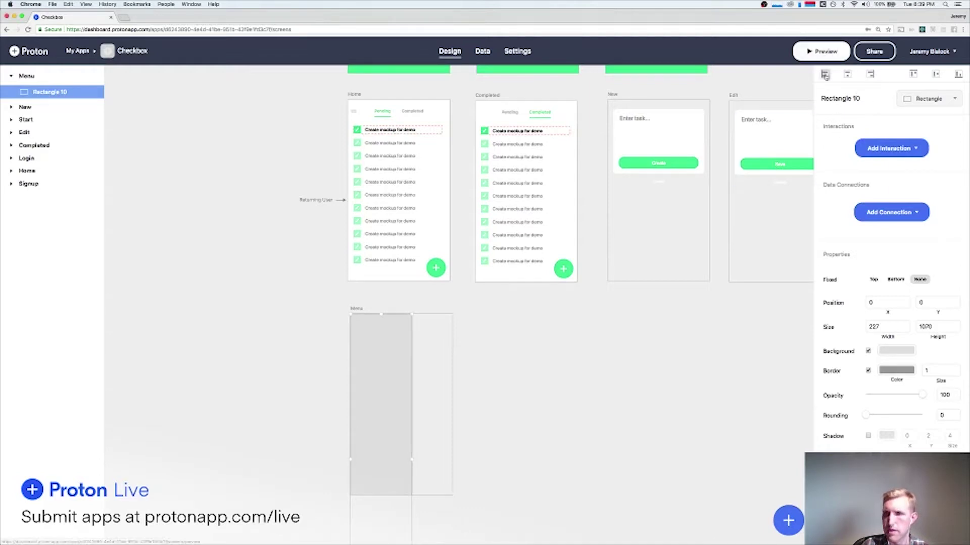
pyautogui.click(868, 370)
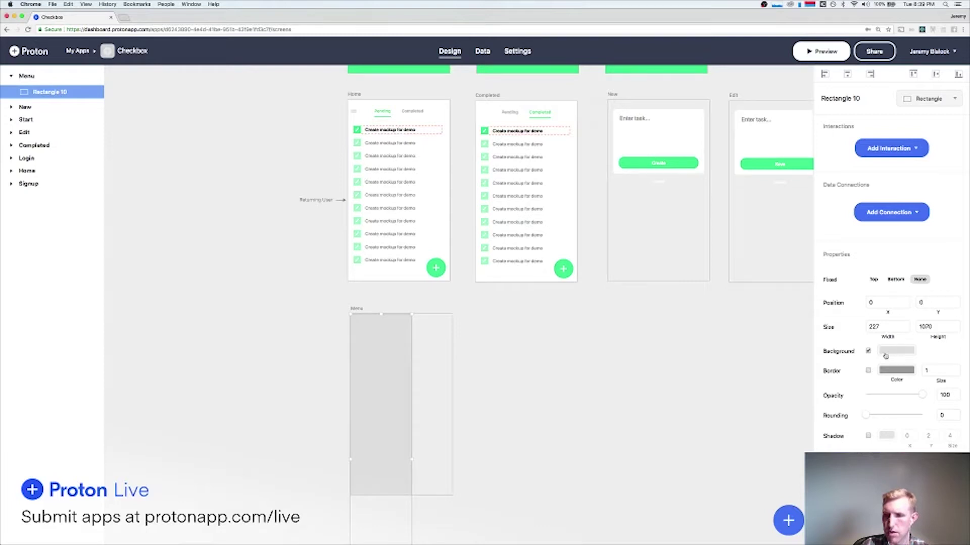
pyautogui.click(897, 350)
pyautogui.click(857, 388)
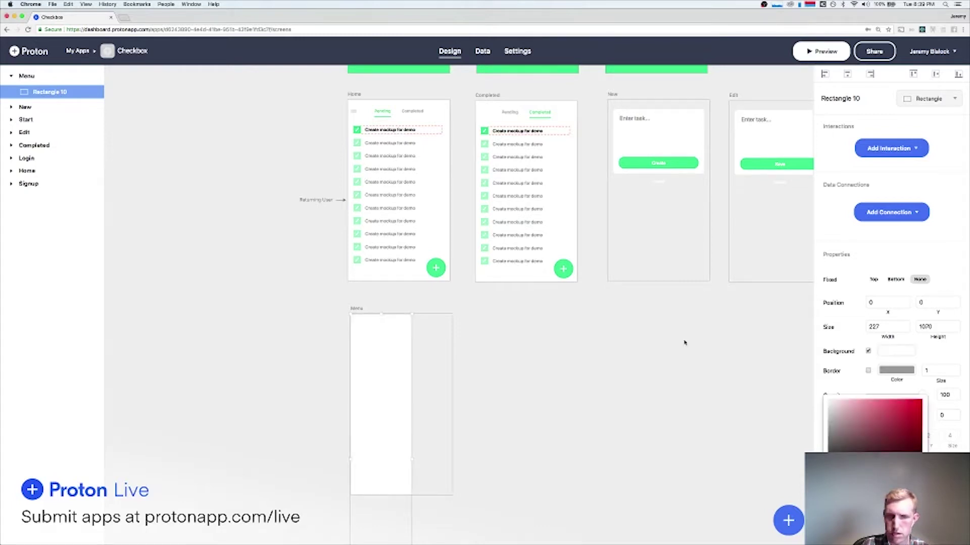
pyautogui.click(524, 341)
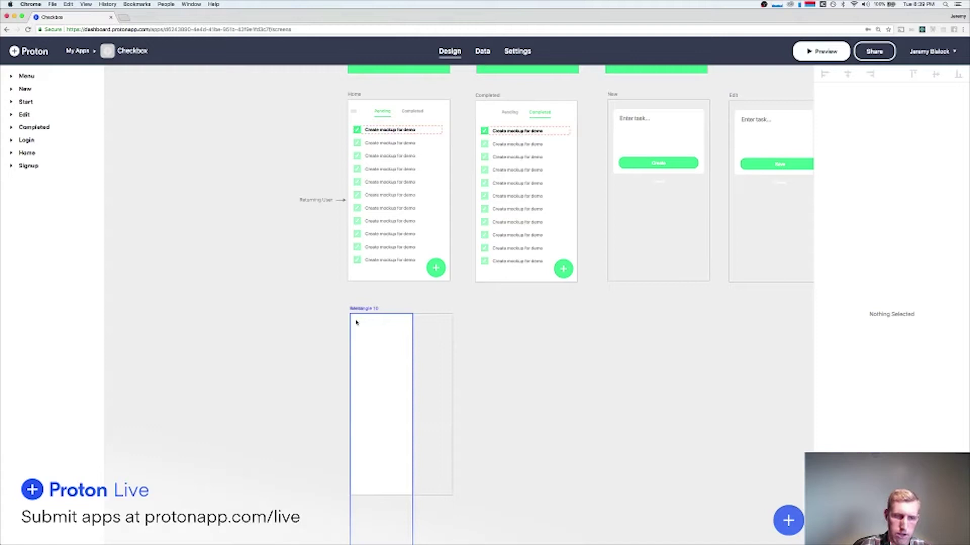
# Add an 'X' text label on the panel with font size 22 and lowered opacity.
pyautogui.click(402, 322)
pyautogui.write('X')
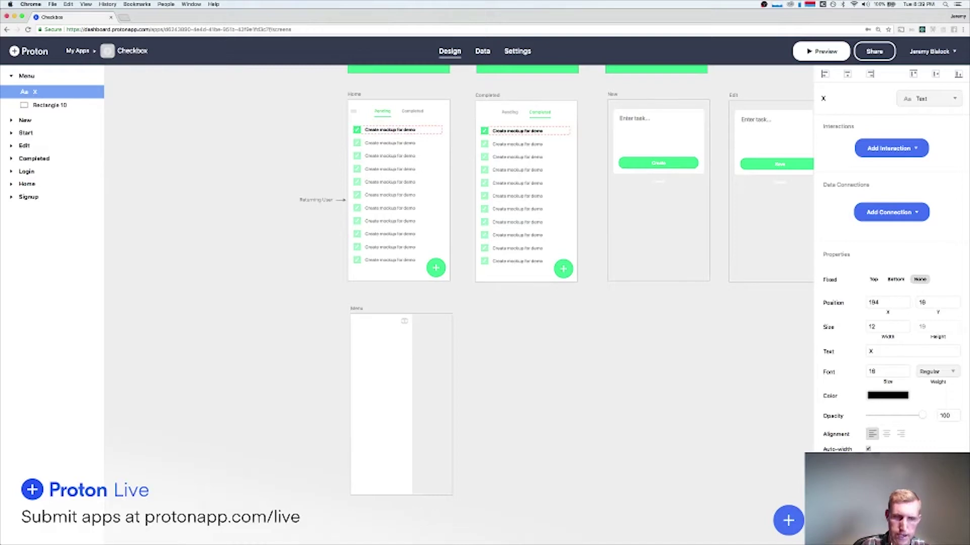
pyautogui.click(502, 378)
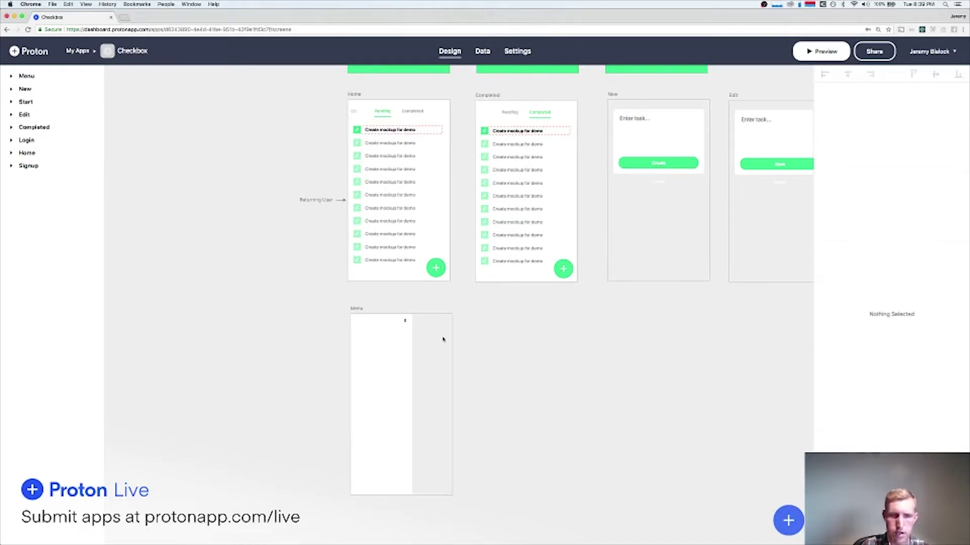
pyautogui.click(404, 320)
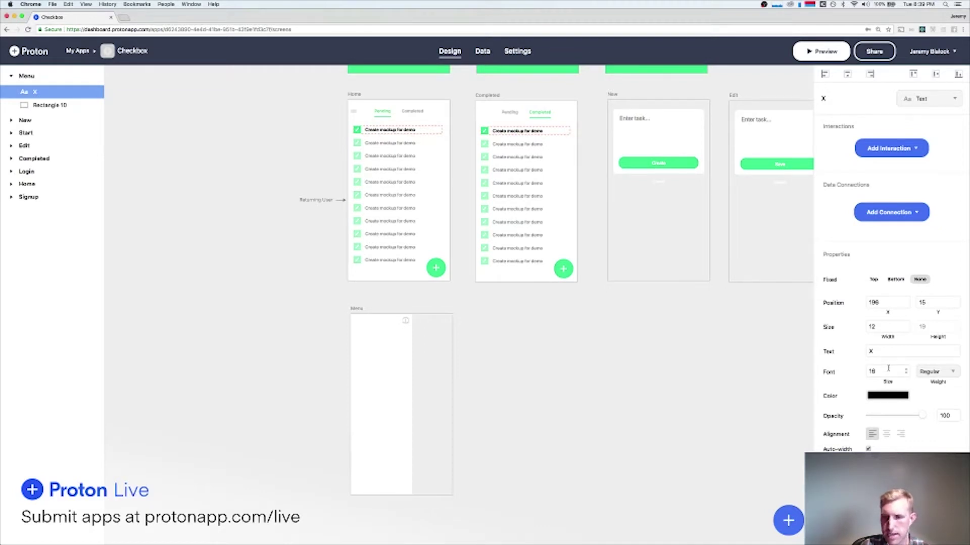
pyautogui.click(907, 369)
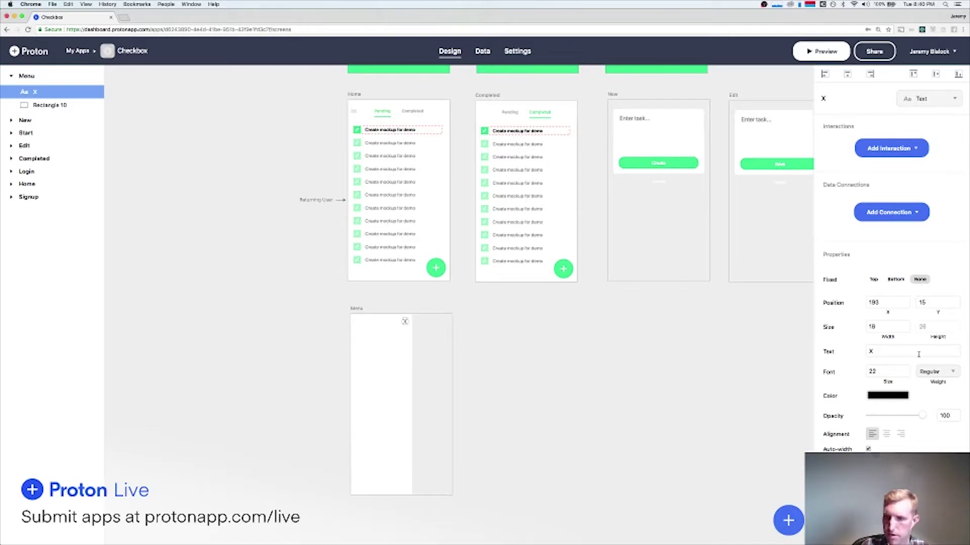
pyautogui.moveTo(922, 418); pyautogui.dragTo(886, 419)
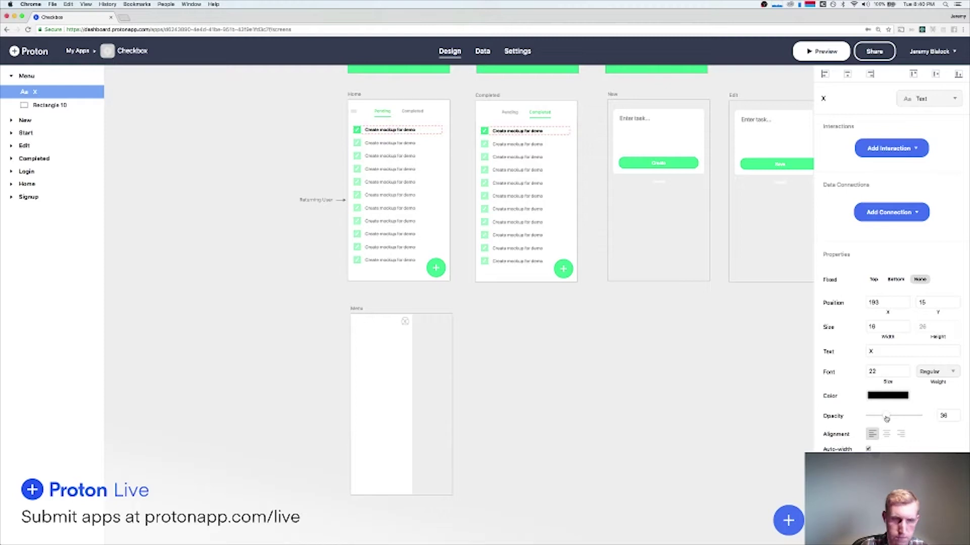
pyautogui.click(669, 363)
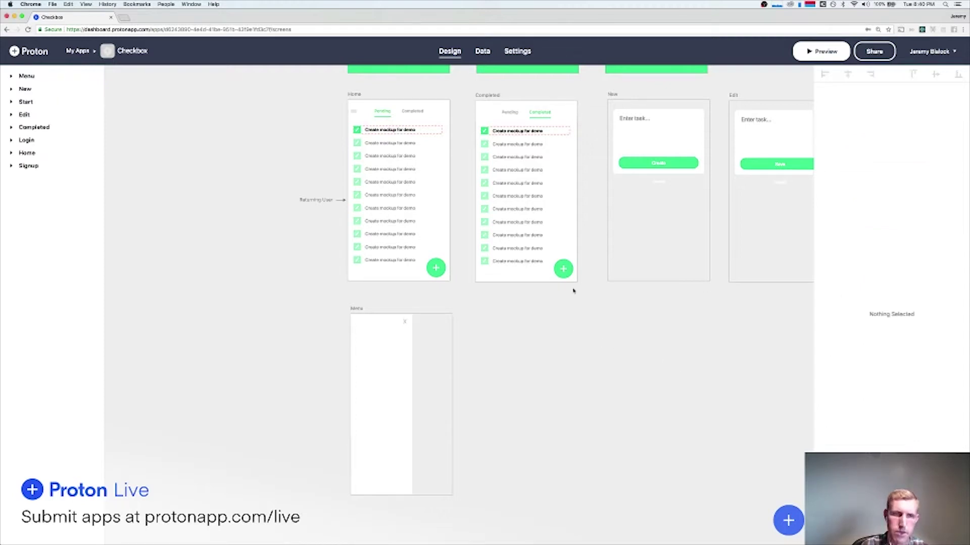
# Link the X label Back to the previous screen.
pyautogui.click(405, 321)
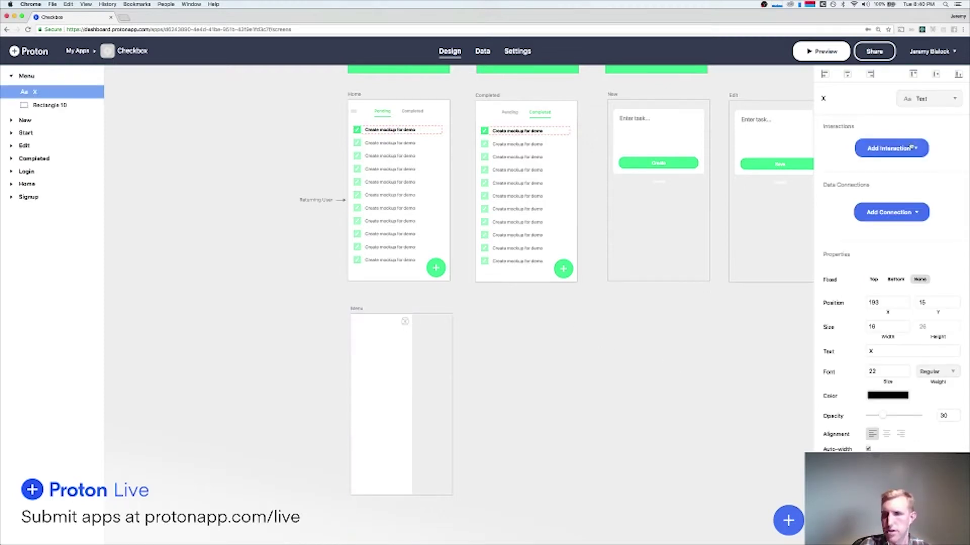
pyautogui.click(912, 147)
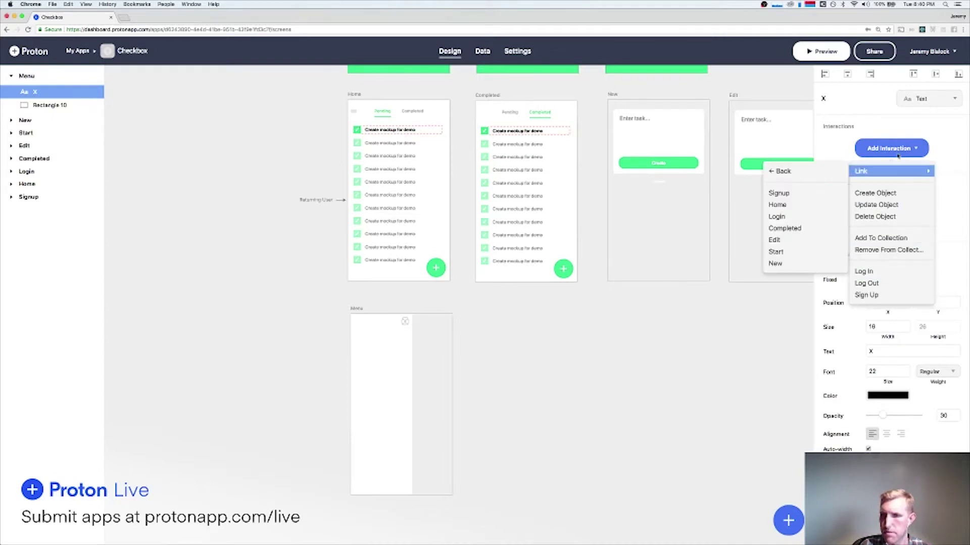
pyautogui.click(788, 172)
pyautogui.click(554, 384)
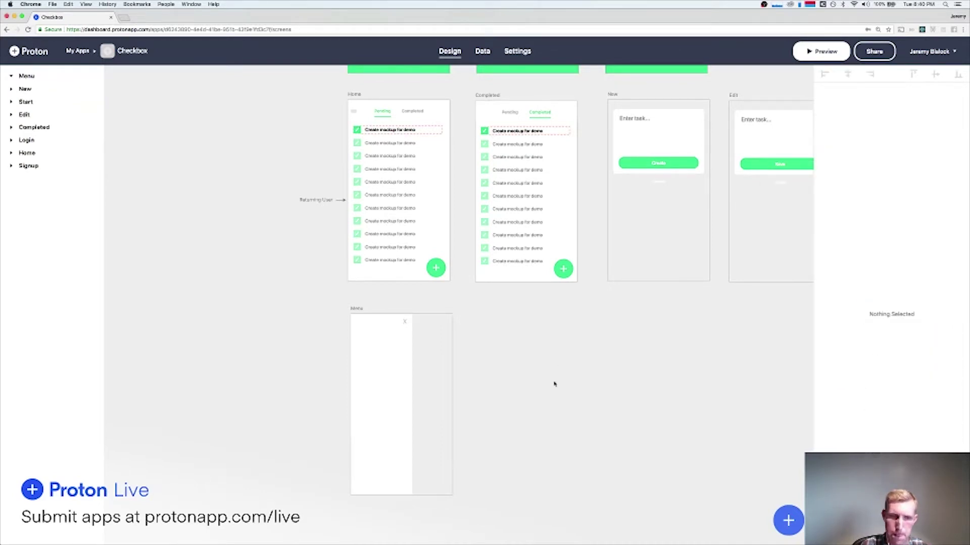
# Discard a freshly drawn grey rectangle and duplicate the white menu panel, shifting the copy up and right.
pyautogui.moveTo(398, 312); pyautogui.dragTo(451, 534)
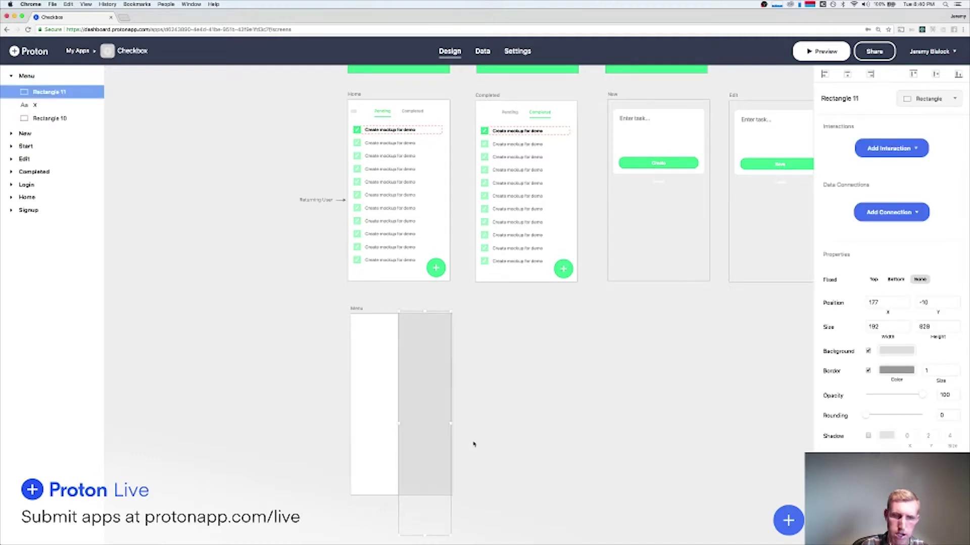
pyautogui.moveTo(452, 423); pyautogui.dragTo(452, 423)
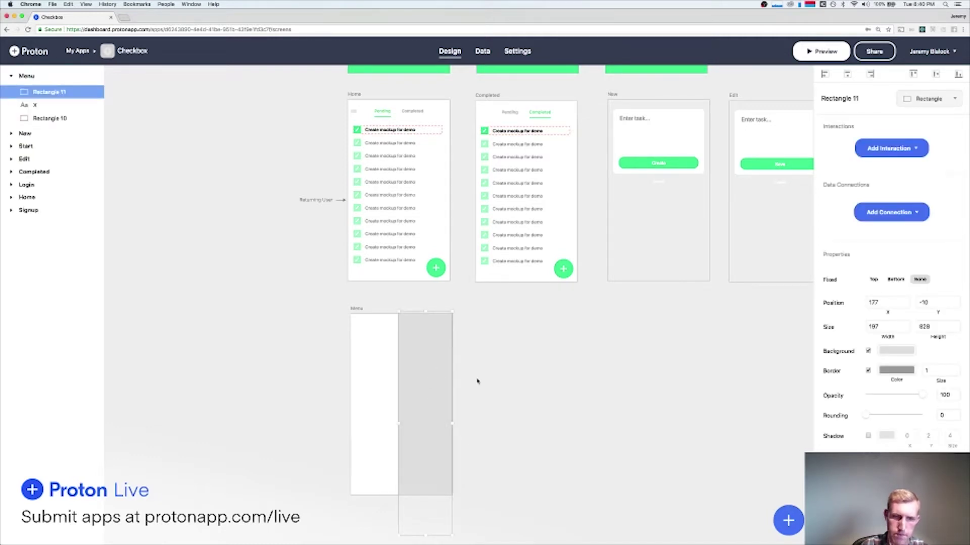
pyautogui.press('Delete')
pyautogui.click(392, 392)
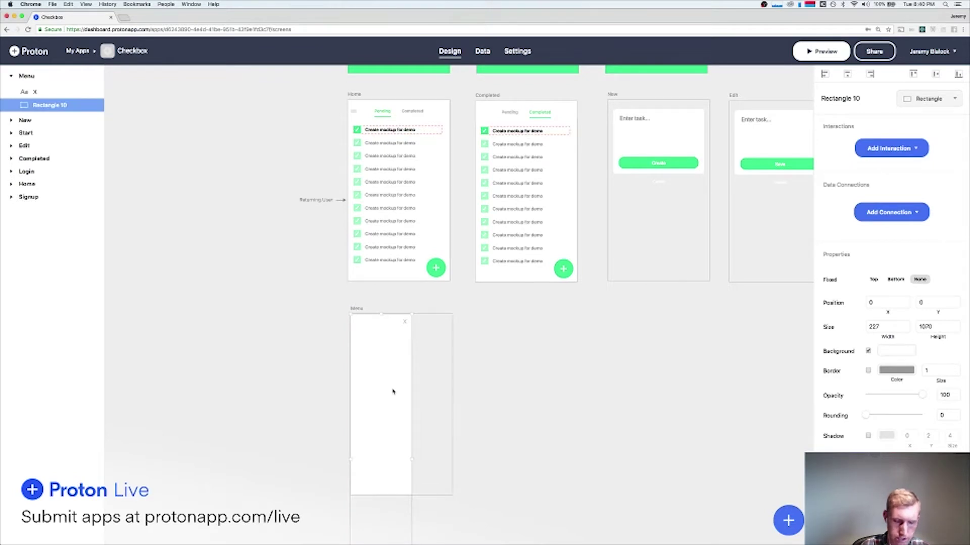
pyautogui.press('super+d')
pyautogui.hotkey('shift', 'Up')
pyautogui.hotkey('shift', 'Up')
pyautogui.hotkey('shift', 'Up')
pyautogui.hotkey('shift', 'Up')
pyautogui.hotkey('shift', 'Up')
pyautogui.hotkey('shift', 'Up')
pyautogui.hotkey('shift', 'Up')
pyautogui.hotkey('shift', 'Up')
pyautogui.hotkey('shift', 'Up')
pyautogui.hotkey('shift', 'Up')
pyautogui.hotkey('shift', 'Up')
pyautogui.hotkey('shift', 'Up')
pyautogui.hotkey('shift', 'Up')
pyautogui.hotkey('shift', 'Up')
pyautogui.hotkey('shift', 'Up')
pyautogui.hotkey('shift', 'Up')
pyautogui.hotkey('shift', 'Up')
pyautogui.hotkey('shift', 'Up')
pyautogui.hotkey('shift', 'Up')
pyautogui.hotkey('shift', 'Up')
pyautogui.hotkey('shift', 'Up')
pyautogui.hotkey('shift', 'Up')
pyautogui.hotkey('shift', 'Up')
pyautogui.hotkey('shift', 'Up')
pyautogui.hotkey('shift', 'Up')
pyautogui.hotkey('shift', 'Up')
pyautogui.hotkey('shift', 'Up')
pyautogui.hotkey('shift', 'Up')
pyautogui.hotkey('shift', 'Up')
pyautogui.hotkey('shift', 'Up')
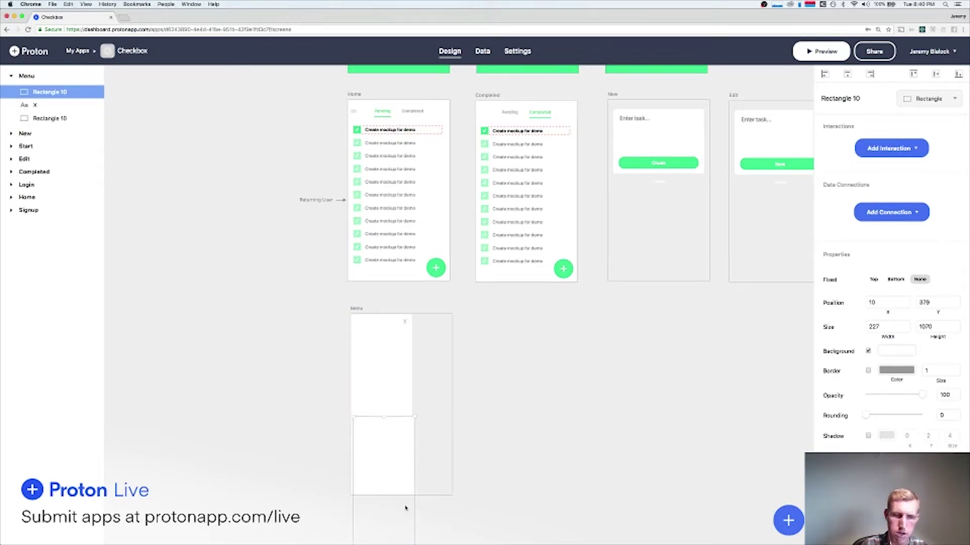
pyautogui.hotkey('shift', 'Up')
pyautogui.hotkey('shift', 'Up')
pyautogui.hotkey('shift', 'Up')
pyautogui.hotkey('shift', 'Up')
pyautogui.hotkey('shift', 'Up')
pyautogui.hotkey('shift', 'Up')
pyautogui.hotkey('shift', 'Up')
pyautogui.hotkey('shift', 'Up')
pyautogui.hotkey('shift', 'Right')
pyautogui.hotkey('shift', 'Right')
pyautogui.hotkey('shift', 'Right')
pyautogui.hotkey('shift', 'Right')
pyautogui.hotkey('shift', 'Right')
pyautogui.hotkey('shift', 'Right')
pyautogui.hotkey('shift', 'Right')
pyautogui.hotkey('shift', 'Right')
pyautogui.hotkey('shift', 'Right')
pyautogui.hotkey('shift', 'Right')
pyautogui.hotkey('shift', 'Right')
pyautogui.hotkey('shift', 'Right')
pyautogui.hotkey('shift', 'Right')
pyautogui.hotkey('shift', 'Right')
pyautogui.hotkey('shift', 'Right')
pyautogui.hotkey('shift', 'Right')
pyautogui.hotkey('shift', 'Right')
pyautogui.hotkey('shift', 'Right')
pyautogui.hotkey('shift', 'Right')
pyautogui.hotkey('shift', 'Right')
pyautogui.hotkey('shift', 'Right')
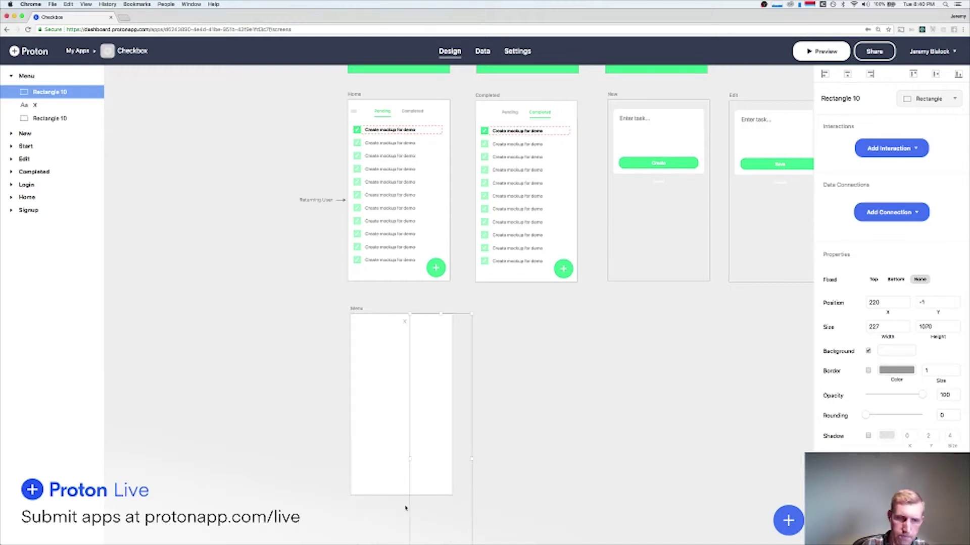
pyautogui.hotkey('shift', 'Right')
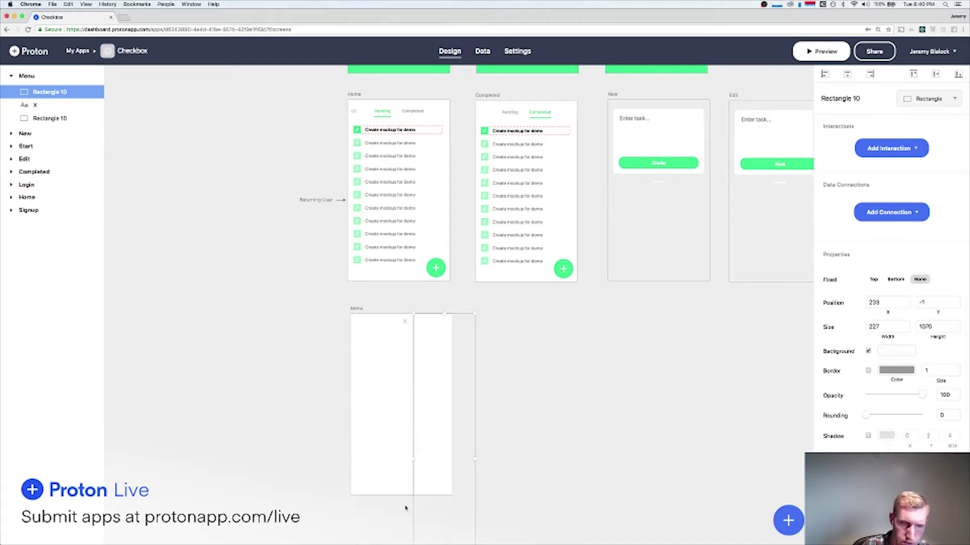
# Move the duplicated rectangle onto the top edge of the Menu screen, on its right side.
pyautogui.click(406, 508)
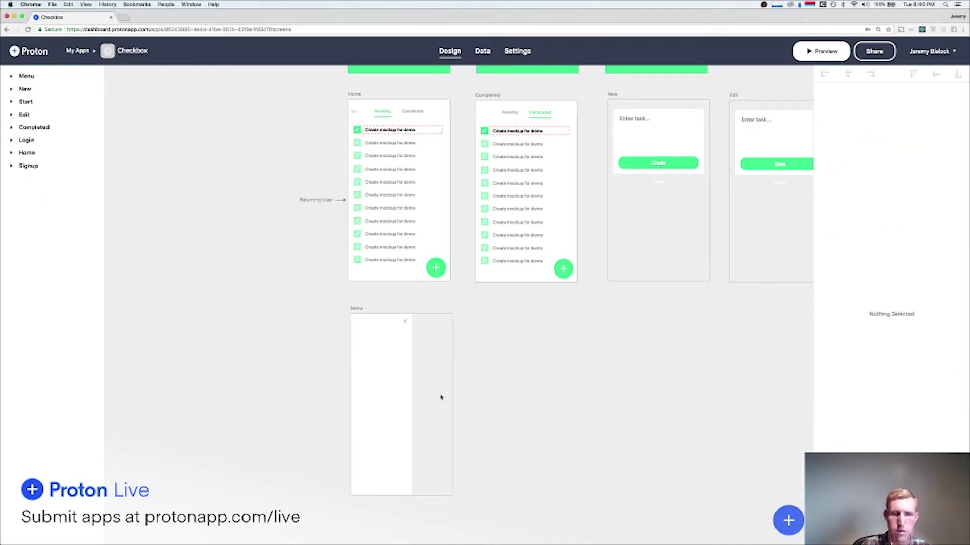
pyautogui.scroll(-8, 441, 397)
pyautogui.hscroll(-3, 440, 397)
pyautogui.click(481, 357)
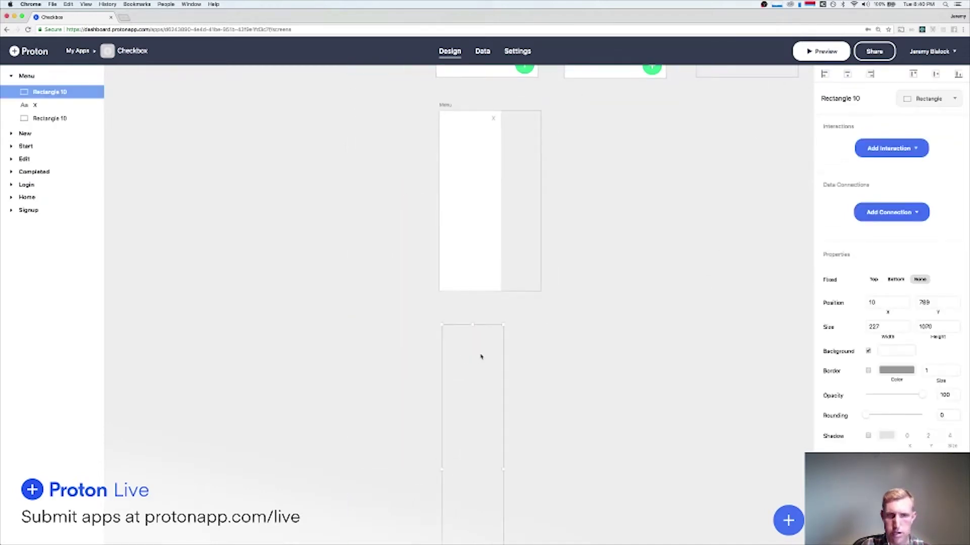
pyautogui.click(486, 311)
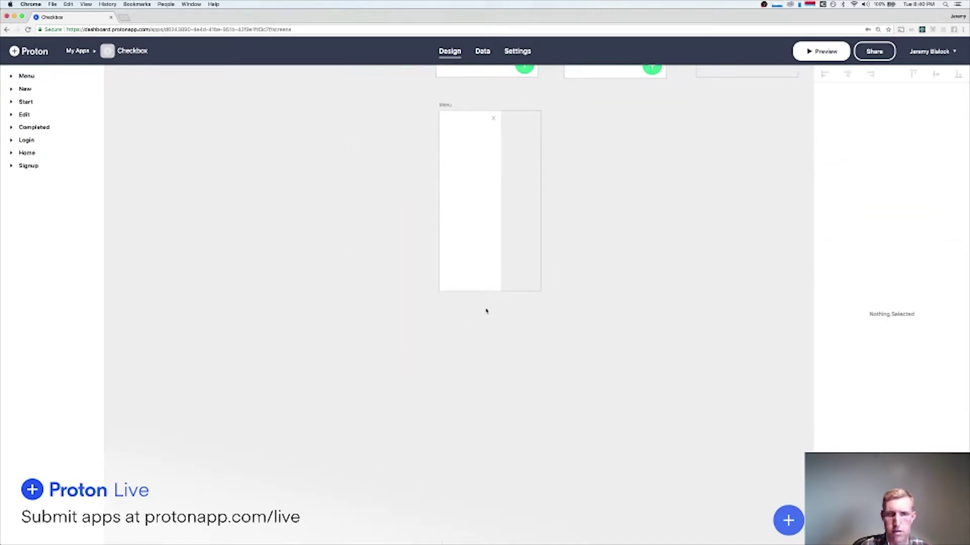
pyautogui.click(493, 225)
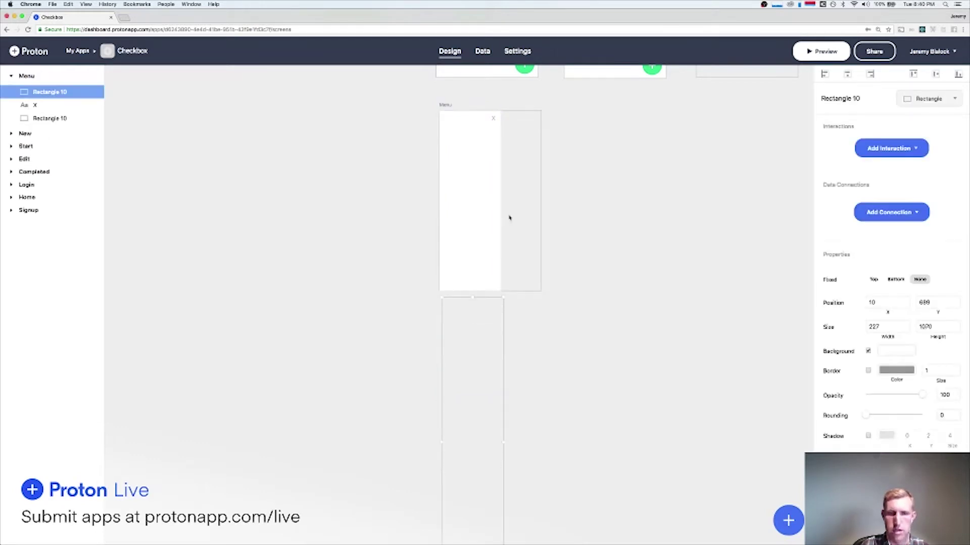
pyautogui.hotkey('shift', 'Up')
pyautogui.hotkey('shift', 'Up')
pyautogui.hotkey('shift', 'Up')
pyautogui.hotkey('shift', 'Up')
pyautogui.hotkey('shift', 'Up')
pyautogui.hotkey('shift', 'Up')
pyautogui.hotkey('shift', 'Up')
pyautogui.hotkey('shift', 'Up')
pyautogui.hotkey('shift', 'Up')
pyautogui.hotkey('shift', 'Up')
pyautogui.hotkey('shift', 'Up')
pyautogui.hotkey('shift', 'Up')
pyautogui.hotkey('shift', 'Up')
pyautogui.hotkey('shift', 'Up')
pyautogui.hotkey('shift', 'Up')
pyautogui.hotkey('shift', 'Up')
pyautogui.hotkey('shift', 'Up')
pyautogui.hotkey('shift', 'Up')
pyautogui.hotkey('shift', 'Up')
pyautogui.hotkey('shift', 'Up')
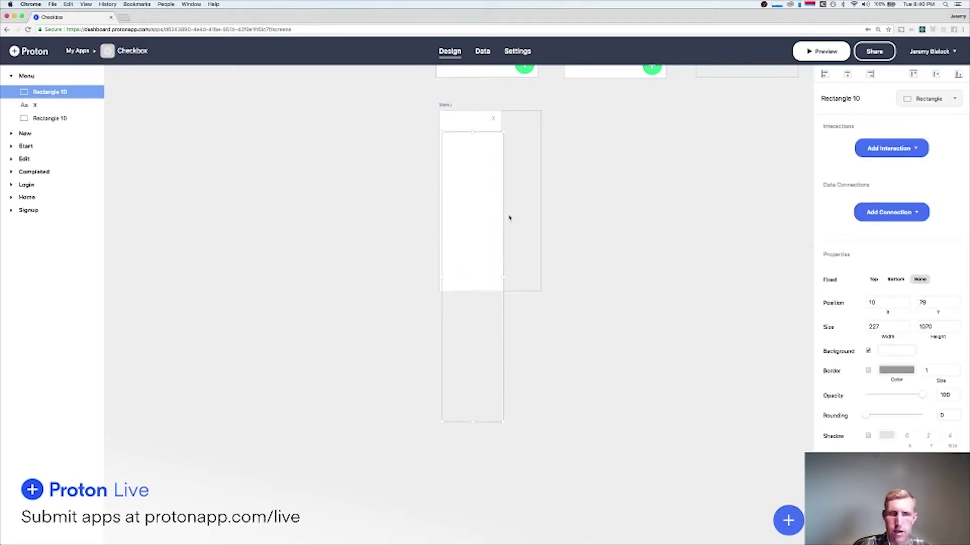
pyautogui.hotkey('shift', 'Up')
pyautogui.hotkey('shift', 'Up')
pyautogui.hotkey('shift', 'Right')
pyautogui.hotkey('shift', 'Right')
pyautogui.hotkey('shift', 'Right')
pyautogui.hotkey('shift', 'Right')
pyautogui.hotkey('shift', 'Right')
pyautogui.hotkey('shift', 'Right')
pyautogui.hotkey('shift', 'Right')
pyautogui.hotkey('shift', 'Right')
pyautogui.hotkey('shift', 'Right')
pyautogui.hotkey('shift', 'Right')
pyautogui.hotkey('shift', 'Right')
pyautogui.hotkey('shift', 'Right')
pyautogui.hotkey('shift', 'Right')
pyautogui.hotkey('shift', 'Right')
pyautogui.hotkey('shift', 'Right')
pyautogui.hotkey('shift', 'Right')
pyautogui.hotkey('shift', 'Right')
pyautogui.hotkey('shift', 'Right')
pyautogui.hotkey('shift', 'Right')
pyautogui.hotkey('shift', 'Right')
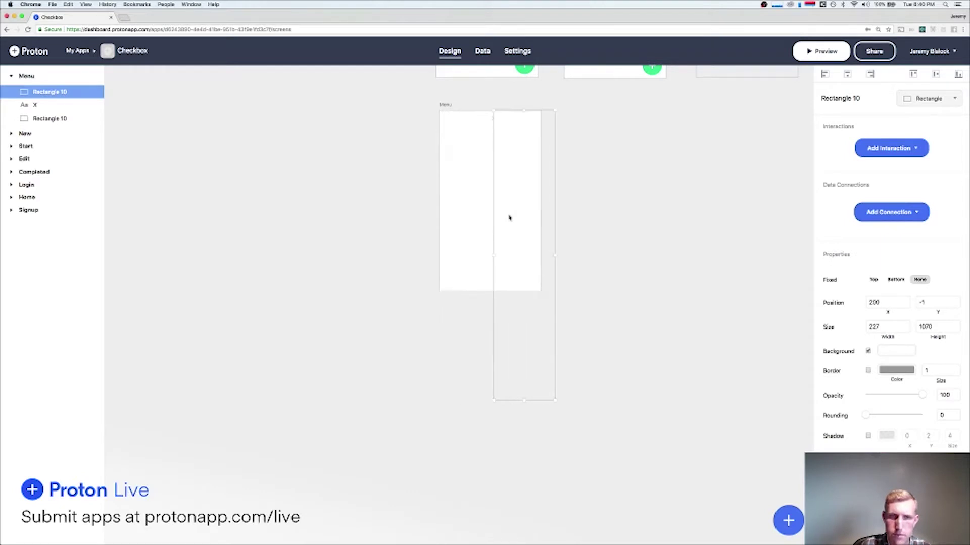
pyautogui.hotkey('shift', 'Right')
pyautogui.hotkey('shift', 'Right')
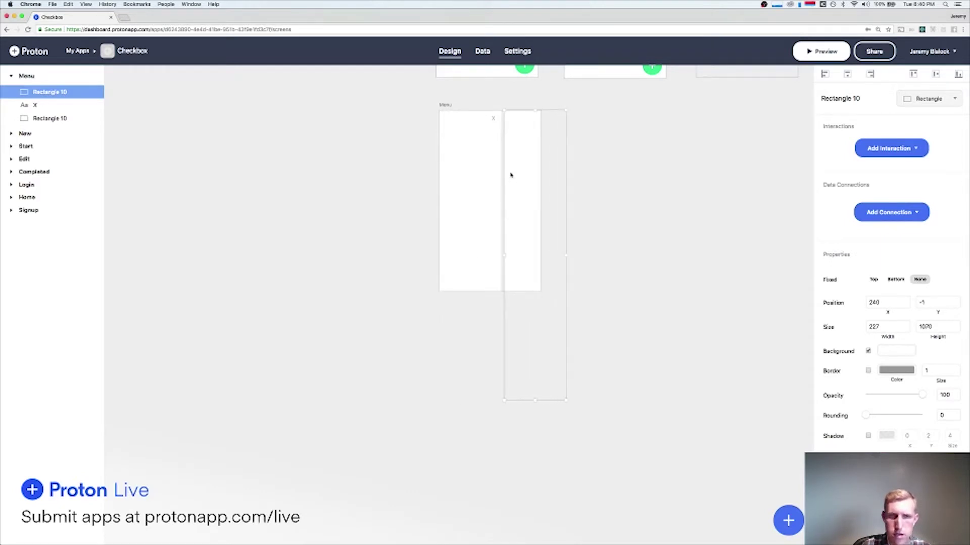
pyautogui.scroll(5, 511, 174)
pyautogui.scroll(3, 511, 163)
pyautogui.press('Down')
pyautogui.press('Left')
pyautogui.press('Left')
pyautogui.press('Left')
pyautogui.press('Left')
pyautogui.press('Left')
pyautogui.press('Left')
pyautogui.press('Left')
pyautogui.press('Left')
pyautogui.press('Left')
pyautogui.press('Left')
pyautogui.press('Left')
pyautogui.press('Left')
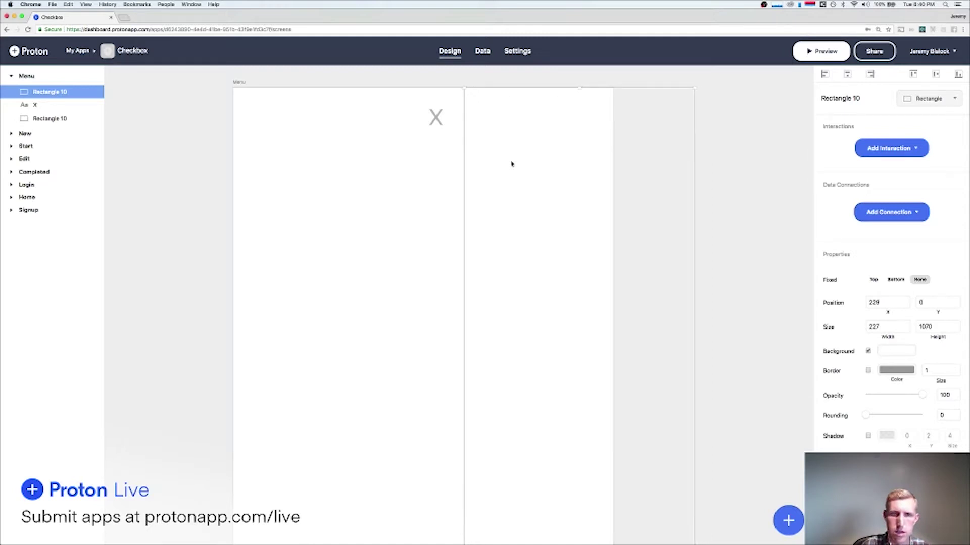
# Resize the rectangle to 137 wide by 1049 high.
pyautogui.scroll(-2, 511, 163)
pyautogui.scroll(-2, 500, 229)
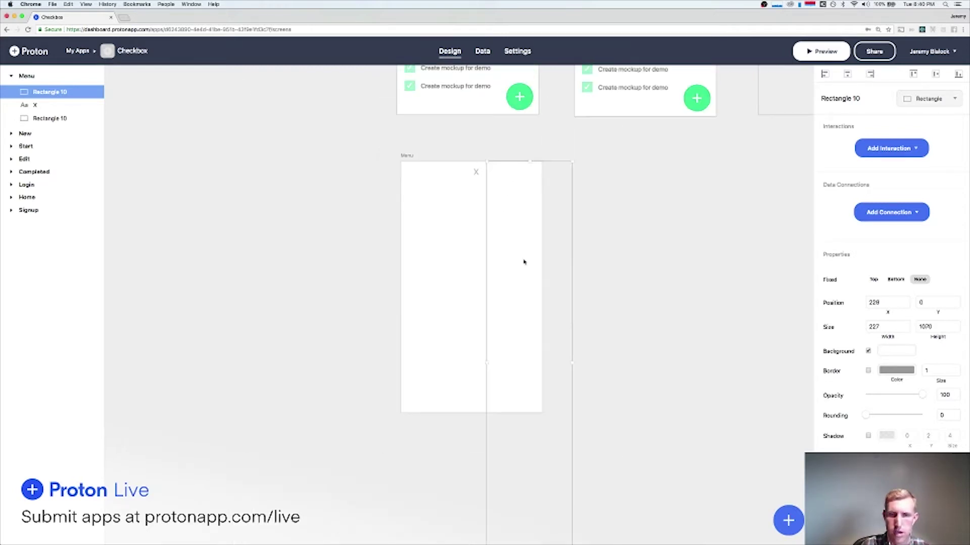
pyautogui.moveTo(573, 362); pyautogui.dragTo(544, 366)
pyautogui.scroll(-5, 543, 364)
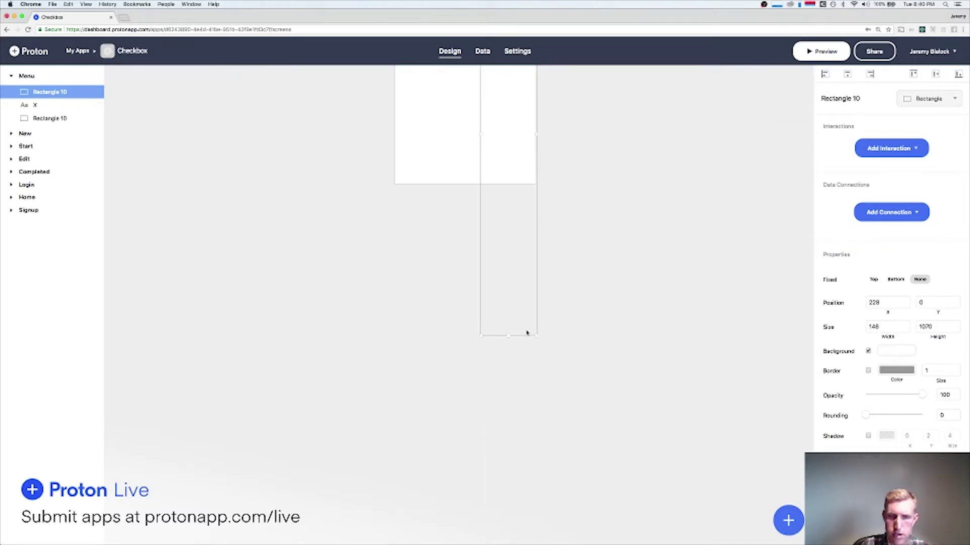
pyautogui.moveTo(508, 337)
pyautogui.mouseDown()
pyautogui.moveTo(513, 217)
pyautogui.moveTo(520, 331)
pyautogui.mouseUp()
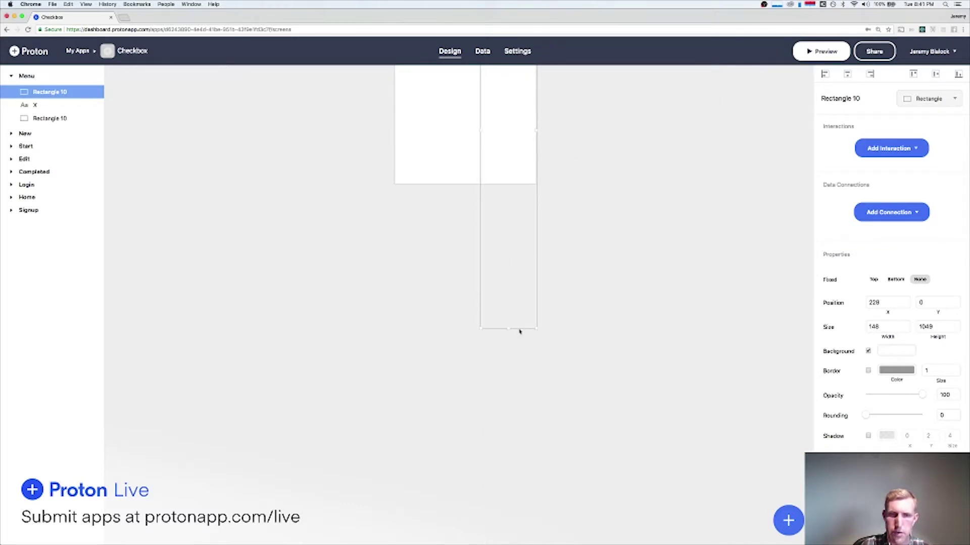
pyautogui.scroll(5, 591, 290)
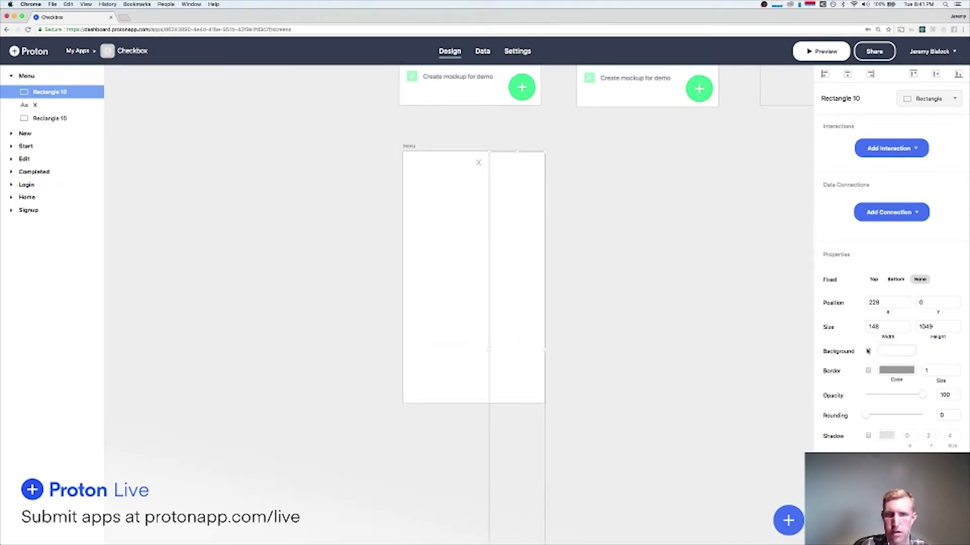
pyautogui.moveTo(489, 352); pyautogui.dragTo(494, 350)
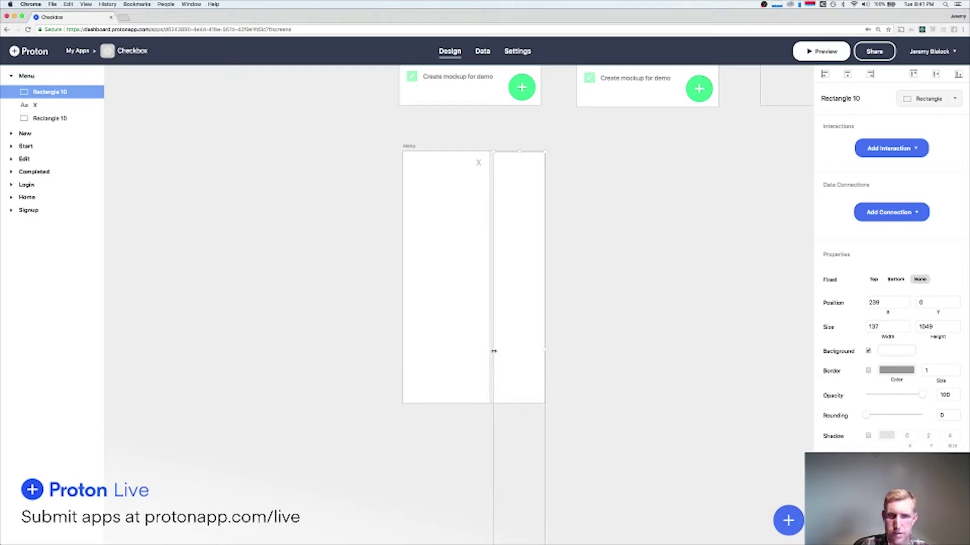
# Make the rectangle's background transparent and give it a Link > Back interaction.
pyautogui.click(892, 352)
pyautogui.click(830, 481)
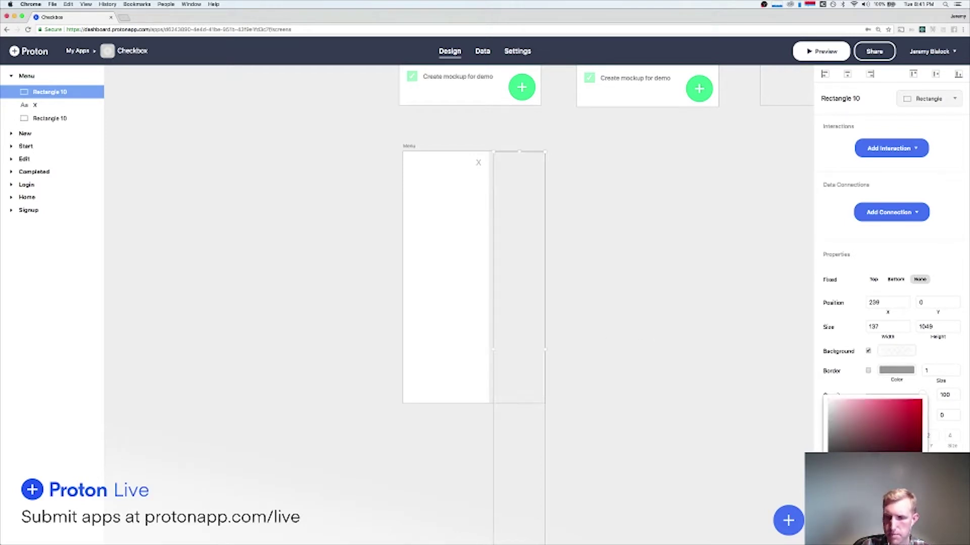
pyautogui.click(888, 361)
pyautogui.click(892, 148)
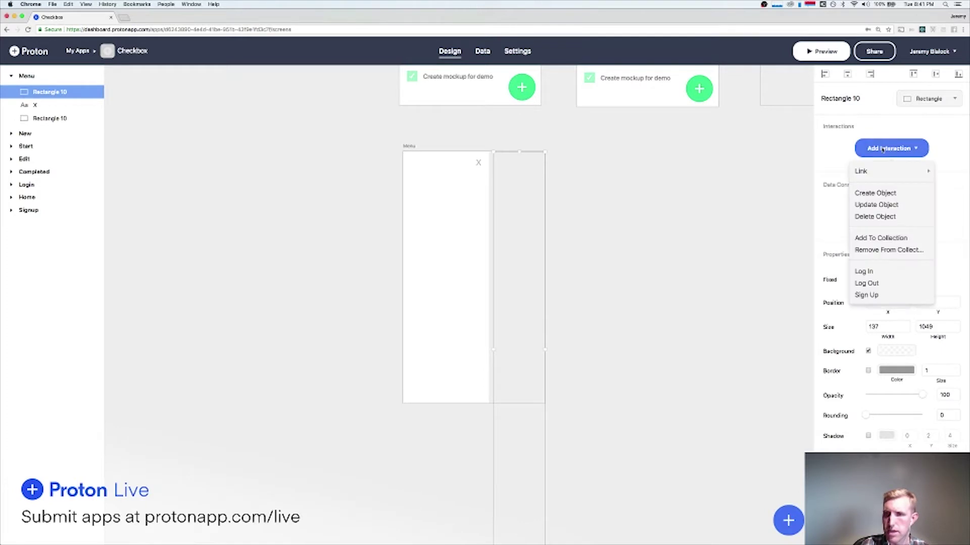
pyautogui.moveTo(871, 173)
pyautogui.click(787, 171)
pyautogui.click(690, 154)
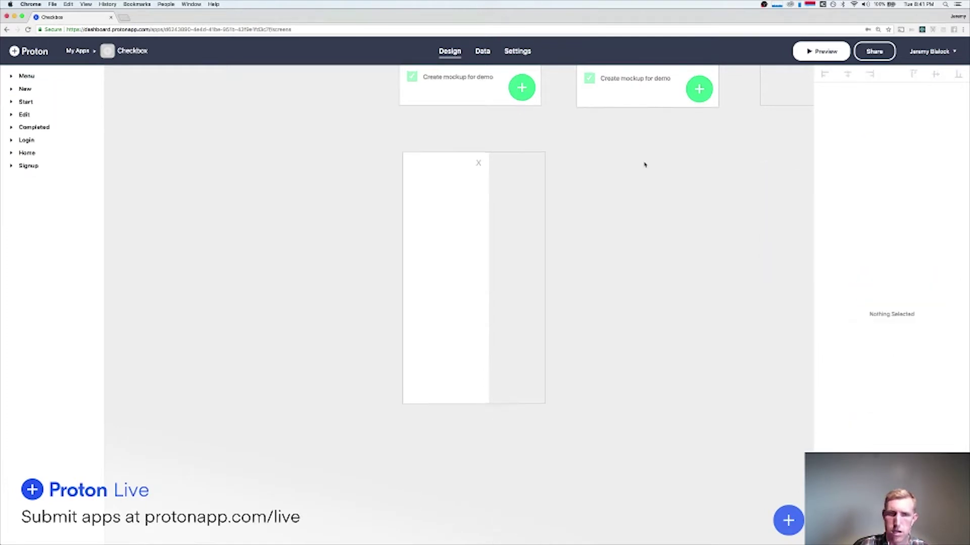
pyautogui.scroll(3, 642, 163)
pyautogui.scroll(3, 645, 164)
# Inspect the Home screen's hamburger icon and its existing link.
pyautogui.click(416, 198)
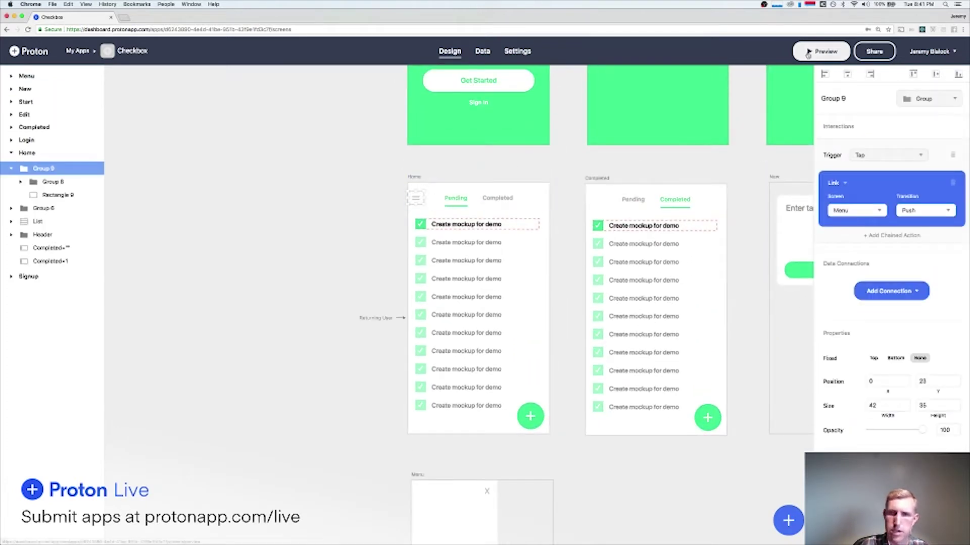
pyautogui.scroll(5, 639, 183)
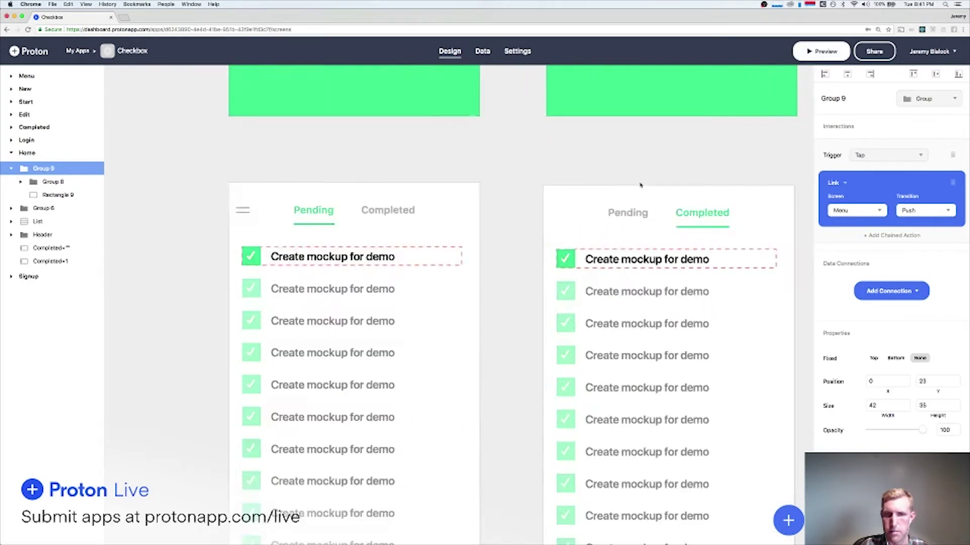
pyautogui.hscroll(1, 600, 247)
pyautogui.press('super+v')
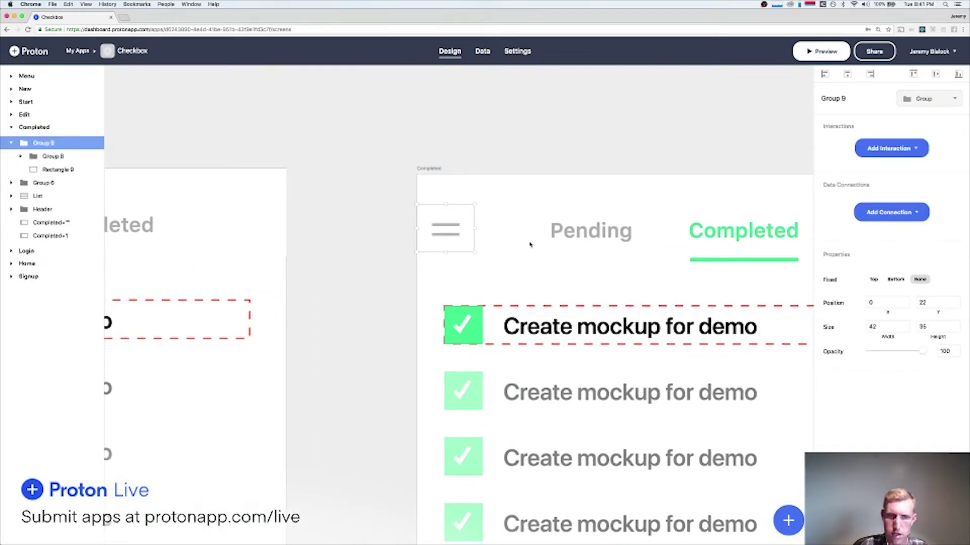
pyautogui.hscroll(-10, 521, 236)
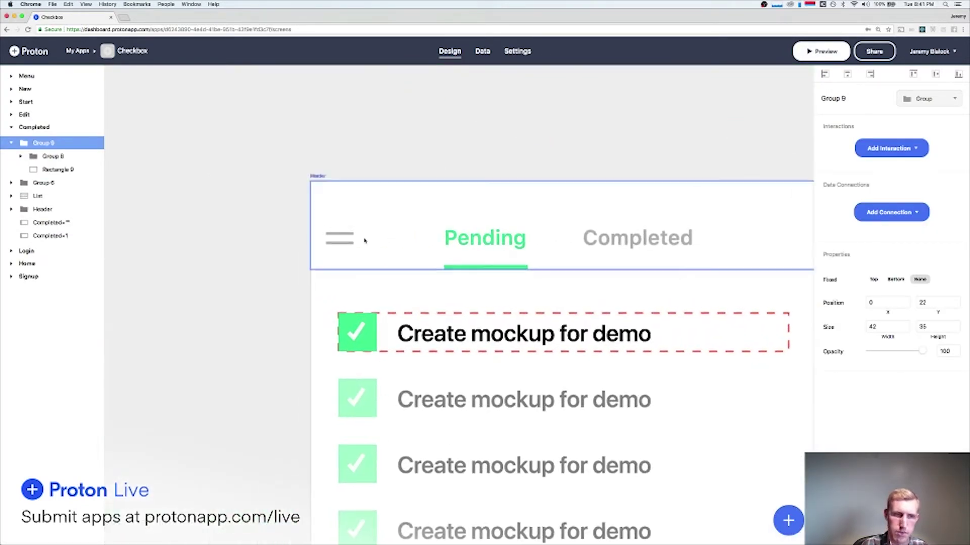
pyautogui.click(342, 241)
pyautogui.hscroll(9, 513, 251)
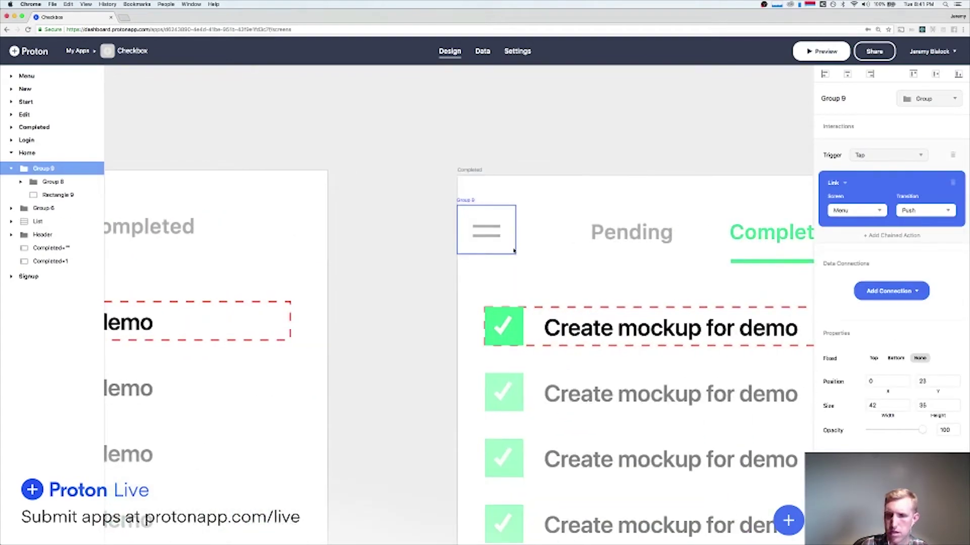
# Link the Completed screen's hamburger icon to Menu with a Float Right transition.
pyautogui.click(494, 232)
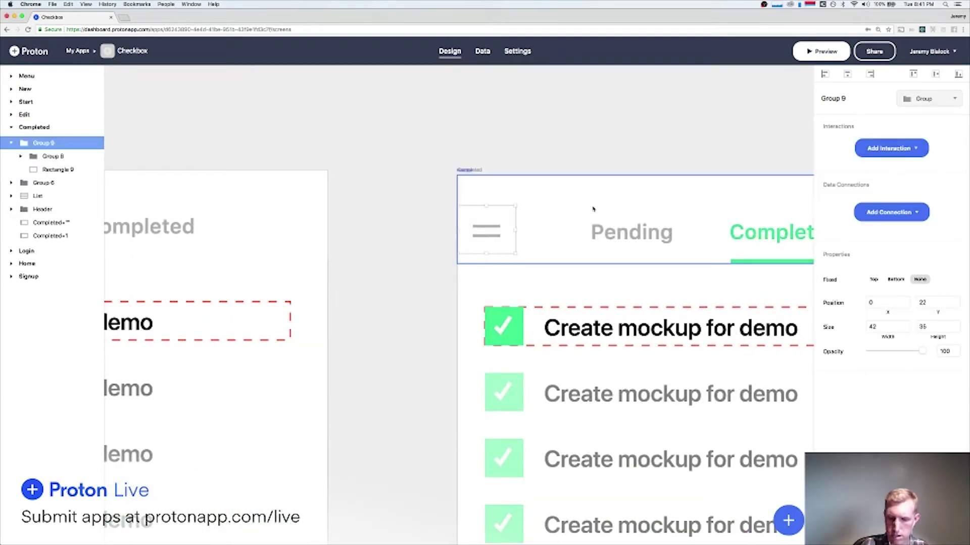
pyautogui.click(889, 148)
pyautogui.moveTo(866, 174)
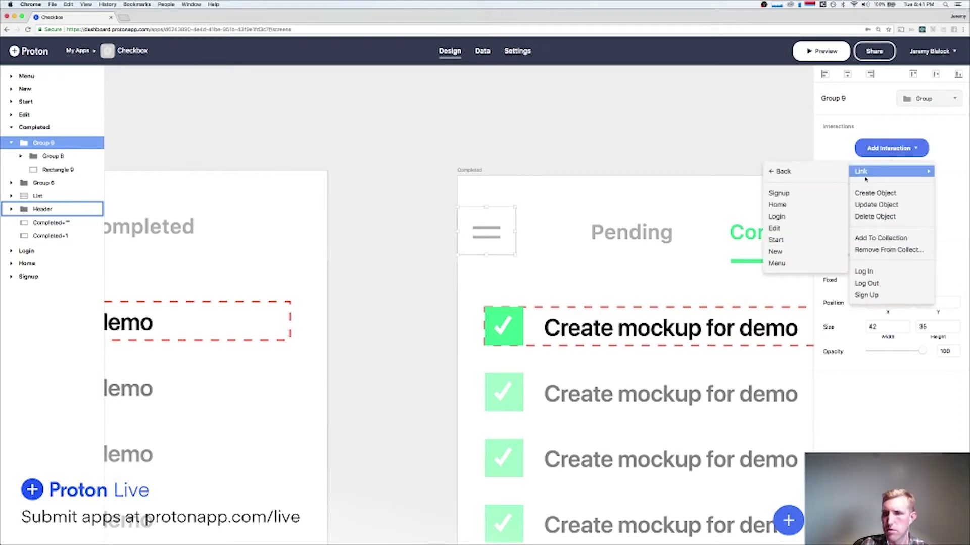
pyautogui.click(780, 263)
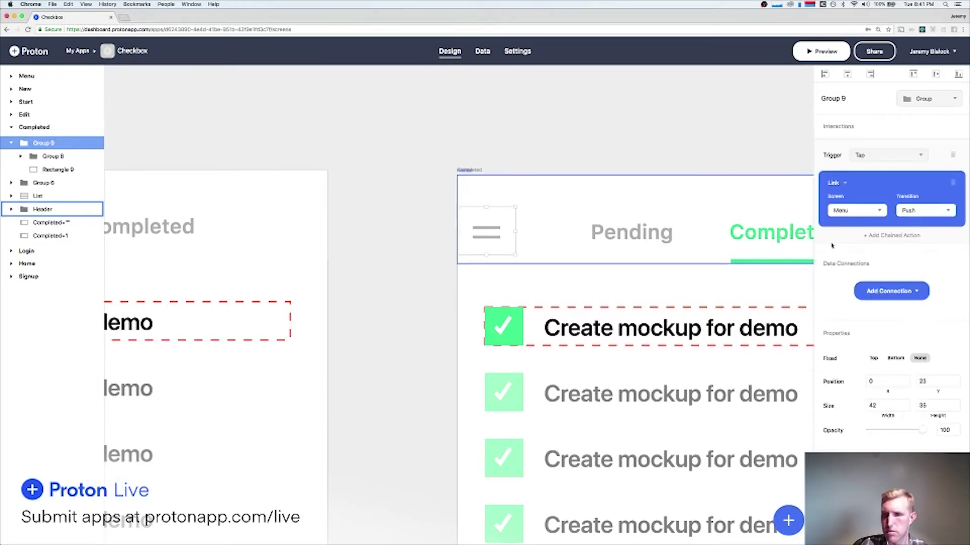
pyautogui.click(940, 207)
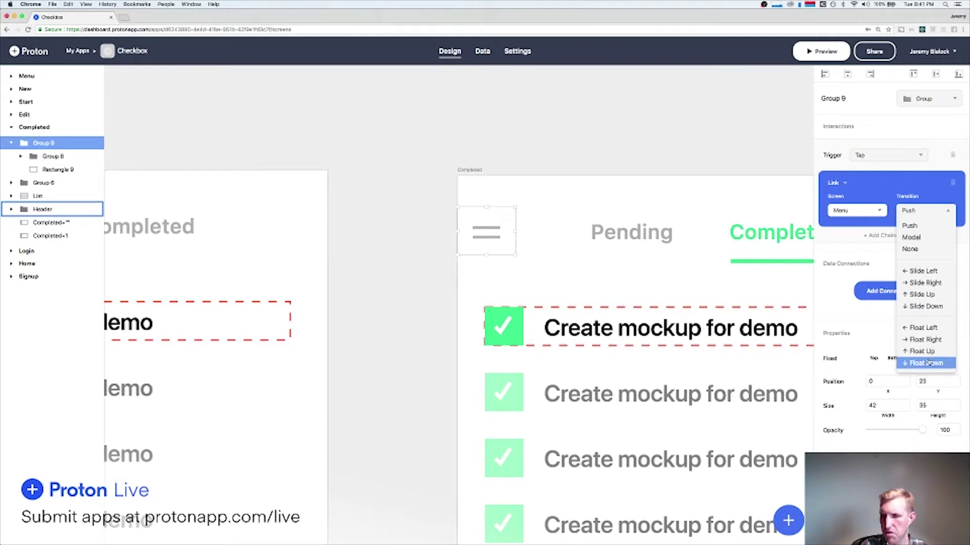
pyautogui.click(927, 340)
pyautogui.scroll(-5, 658, 290)
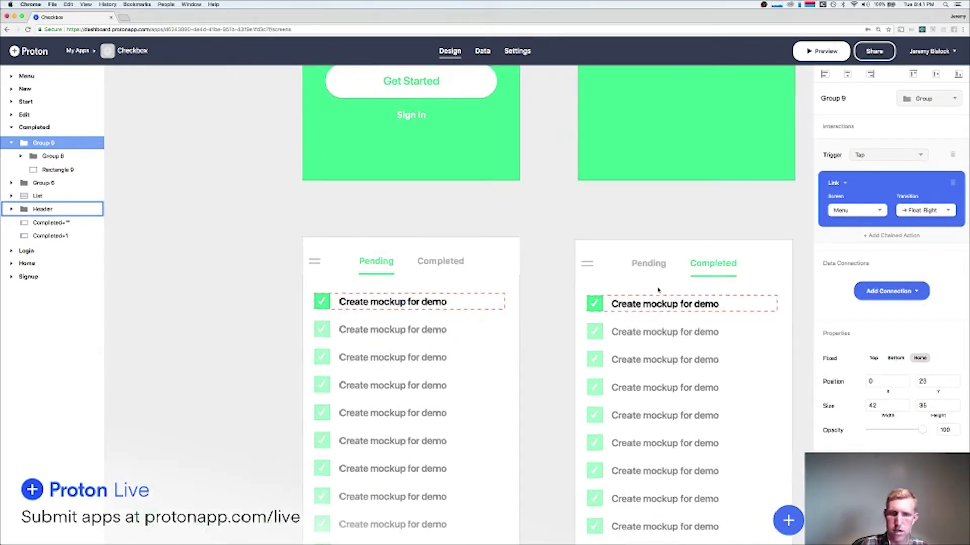
pyautogui.hscroll(-2, 658, 286)
# Change the Home hamburger link's transition to Float Right and verify the Completed icon's link.
pyautogui.click(346, 257)
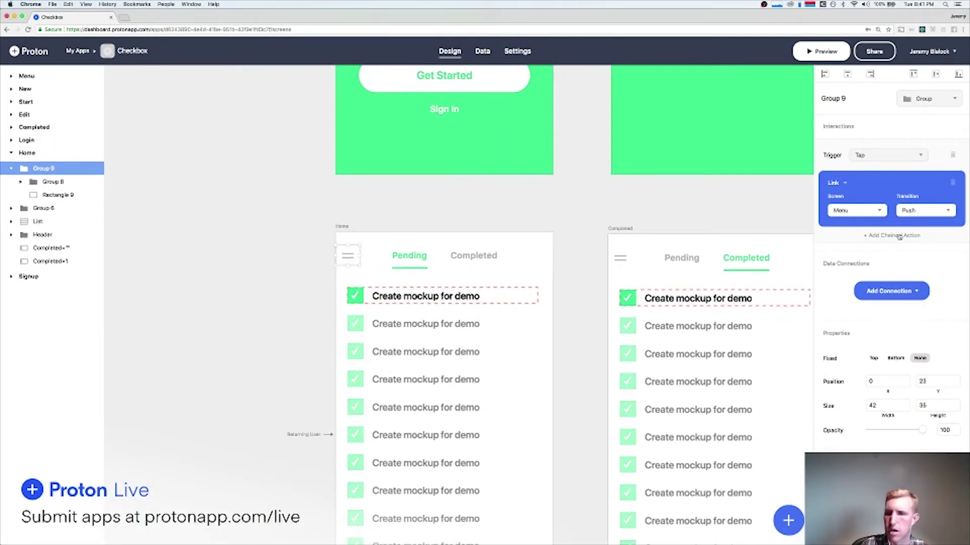
pyautogui.click(926, 210)
pyautogui.click(935, 281)
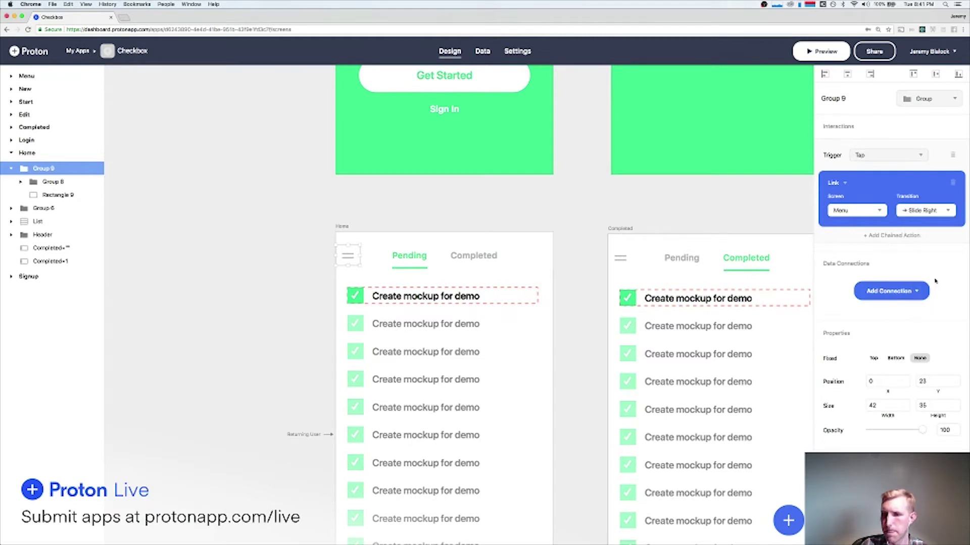
pyautogui.click(922, 209)
pyautogui.click(926, 340)
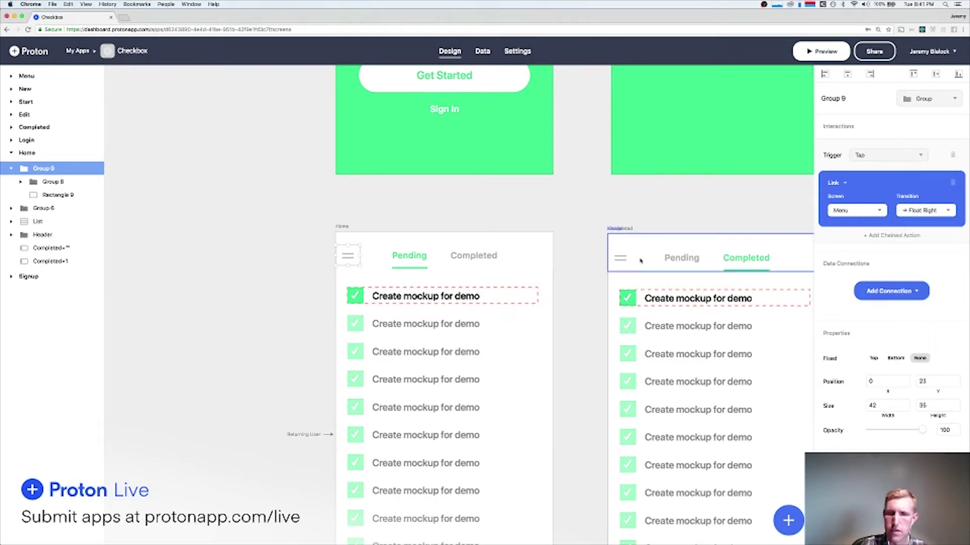
pyautogui.click(607, 261)
pyautogui.click(622, 261)
pyautogui.scroll(-7, 622, 265)
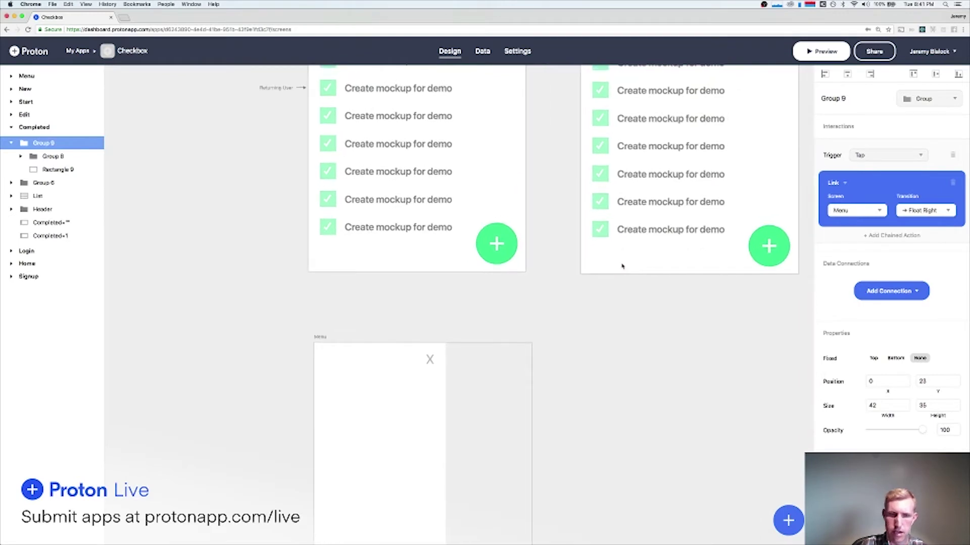
pyautogui.scroll(-5, 622, 266)
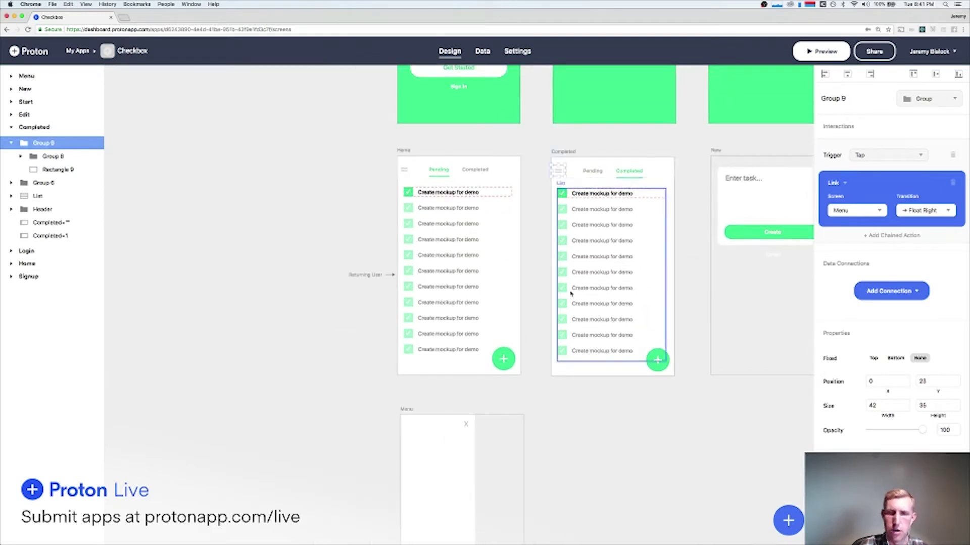
# After a quick phone preview, move Group 9 inside the Header layer on Home.
pyautogui.click(830, 49)
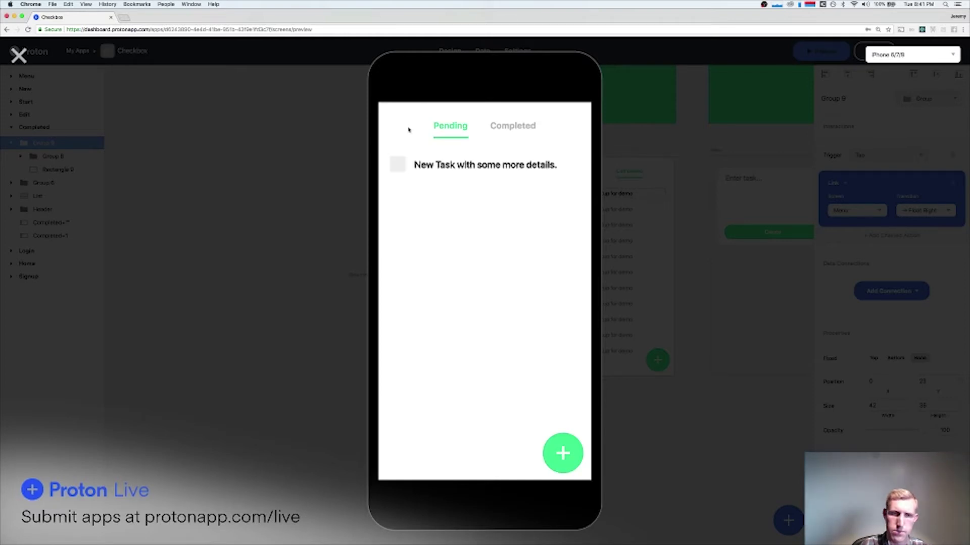
pyautogui.click(19, 55)
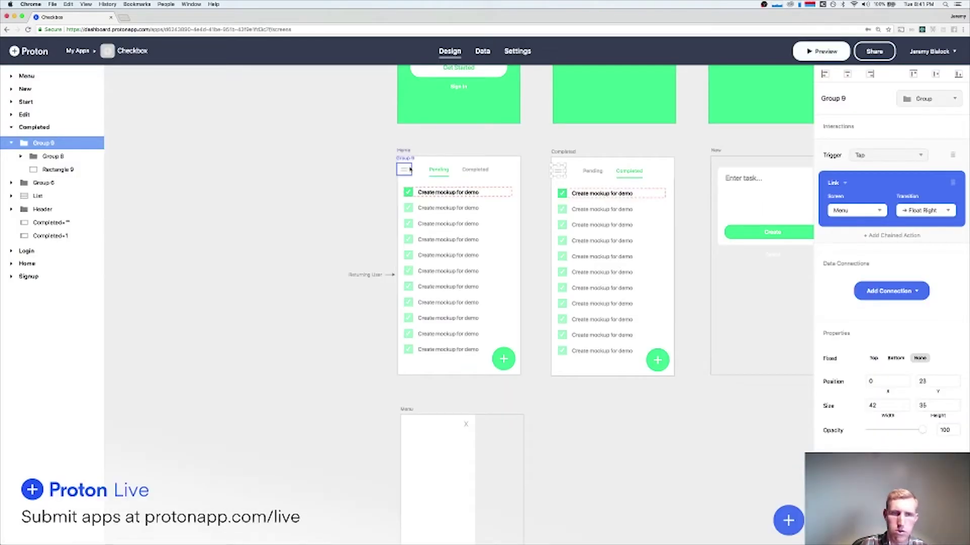
pyautogui.click(411, 168)
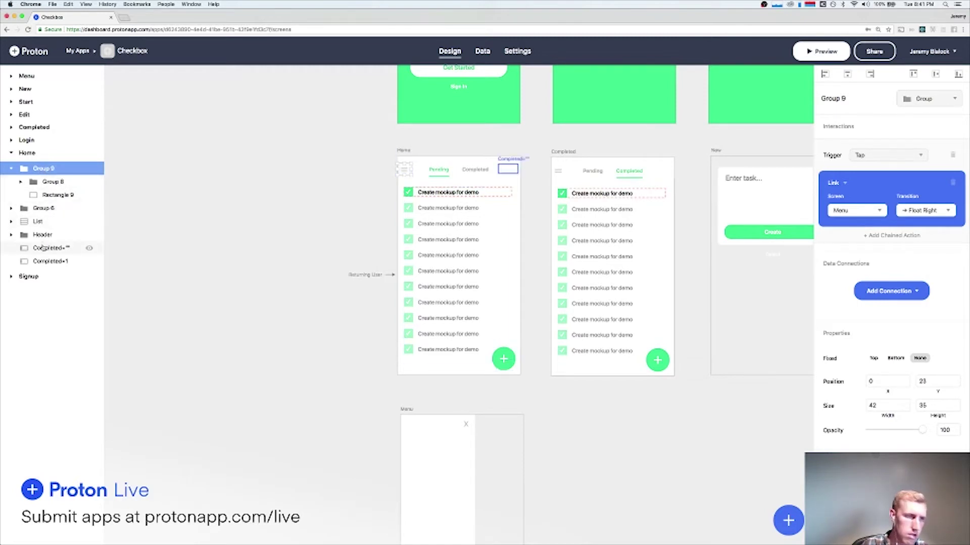
pyautogui.click(42, 234)
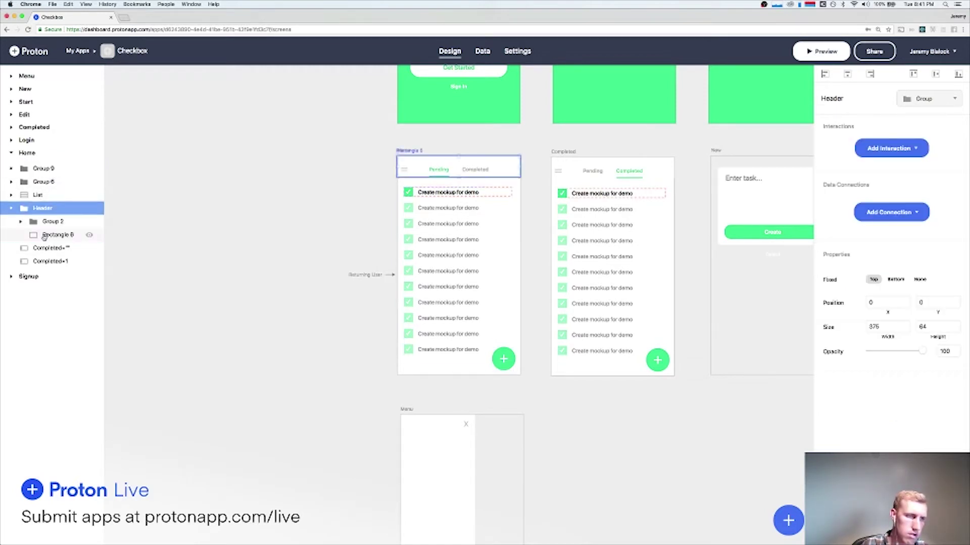
pyautogui.moveTo(42, 210)
pyautogui.mouseDown()
pyautogui.moveTo(40, 172)
pyautogui.moveTo(46, 213)
pyautogui.mouseUp()
pyautogui.click(39, 171)
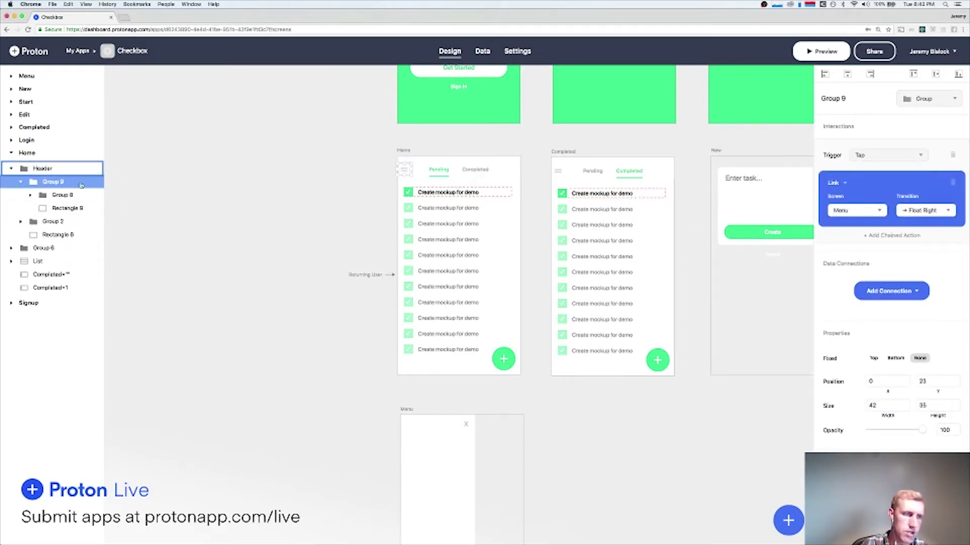
# Move Group 9 inside the Header layer on Completed, then launch the phone preview.
pyautogui.click(556, 172)
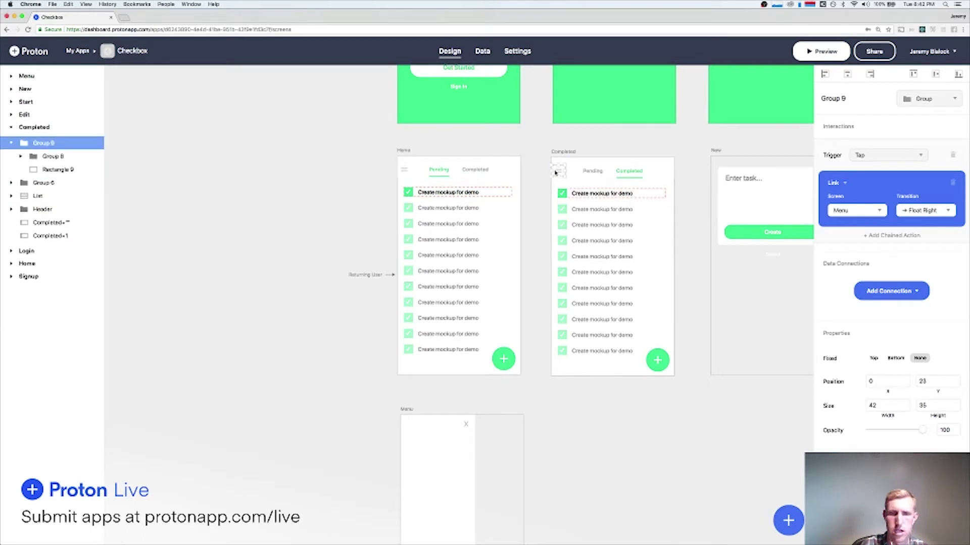
pyautogui.click(585, 166)
pyautogui.moveTo(41, 183)
pyautogui.mouseDown()
pyautogui.moveTo(42, 150)
pyautogui.moveTo(42, 184)
pyautogui.mouseUp()
pyautogui.click(42, 144)
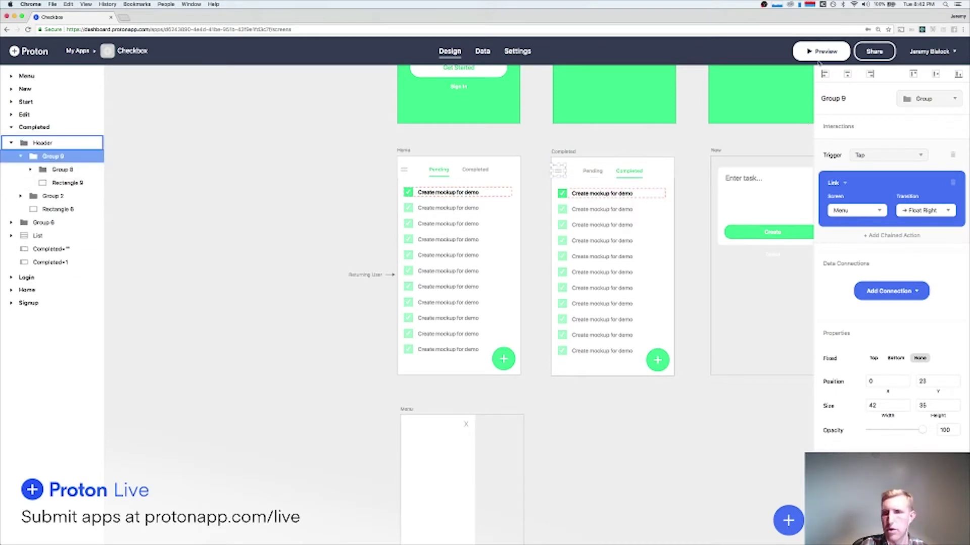
pyautogui.click(819, 60)
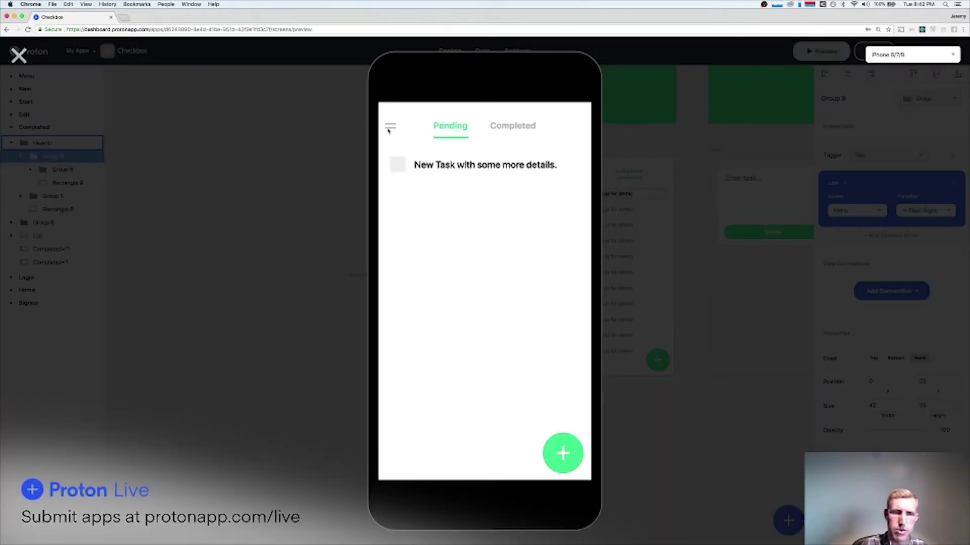
pyautogui.click(388, 131)
pyautogui.click(495, 117)
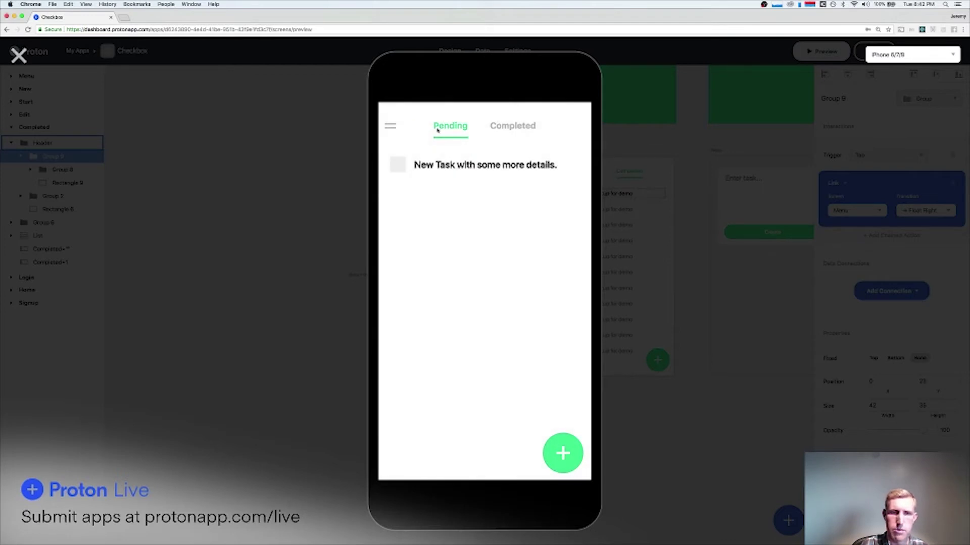
pyautogui.click(511, 126)
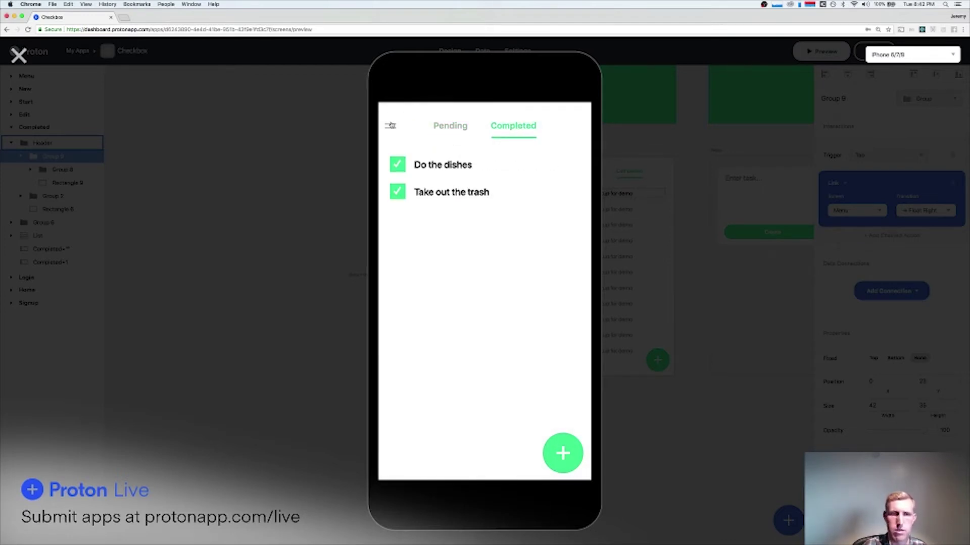
pyautogui.click(391, 125)
pyautogui.click(489, 119)
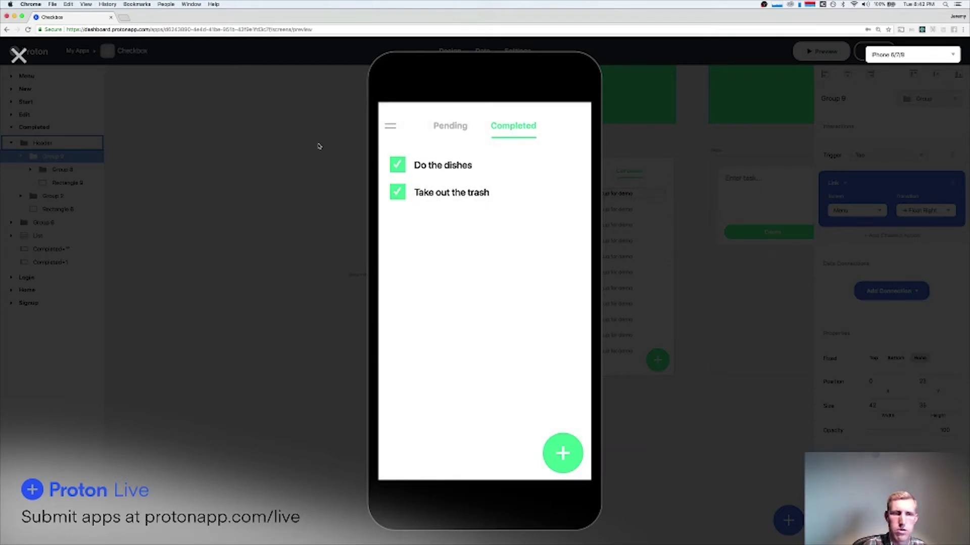
pyautogui.click(390, 126)
pyautogui.click(555, 205)
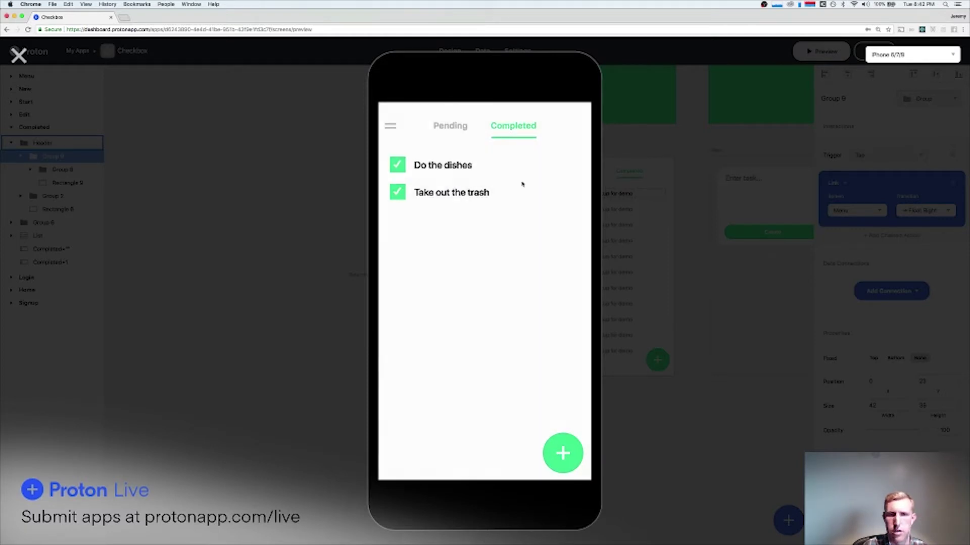
pyautogui.click(390, 124)
pyautogui.click(588, 200)
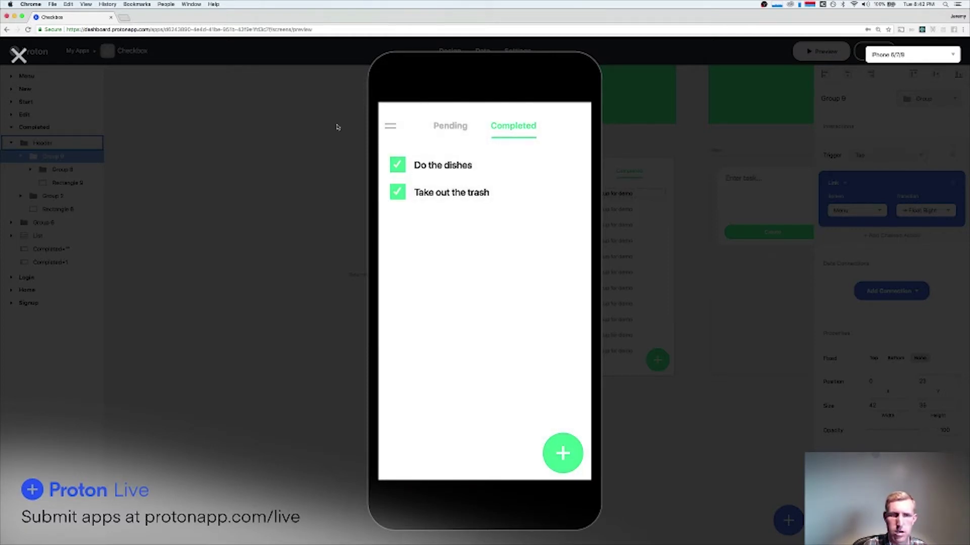
pyautogui.click(19, 55)
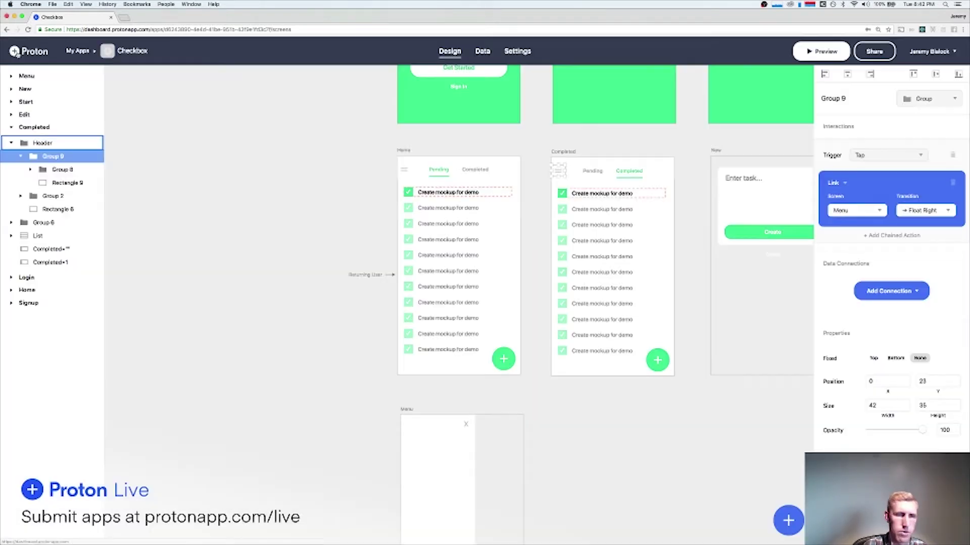
pyautogui.click(466, 425)
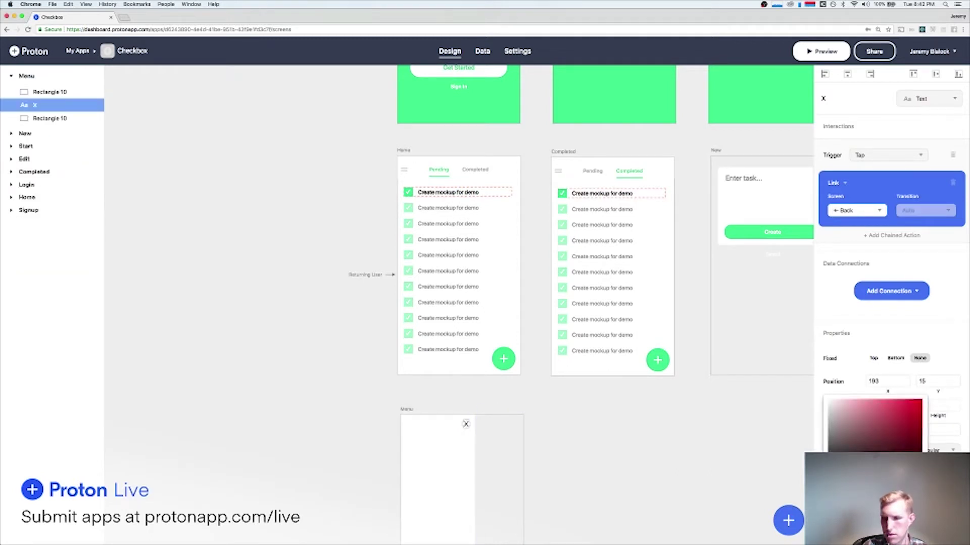
pyautogui.click(646, 443)
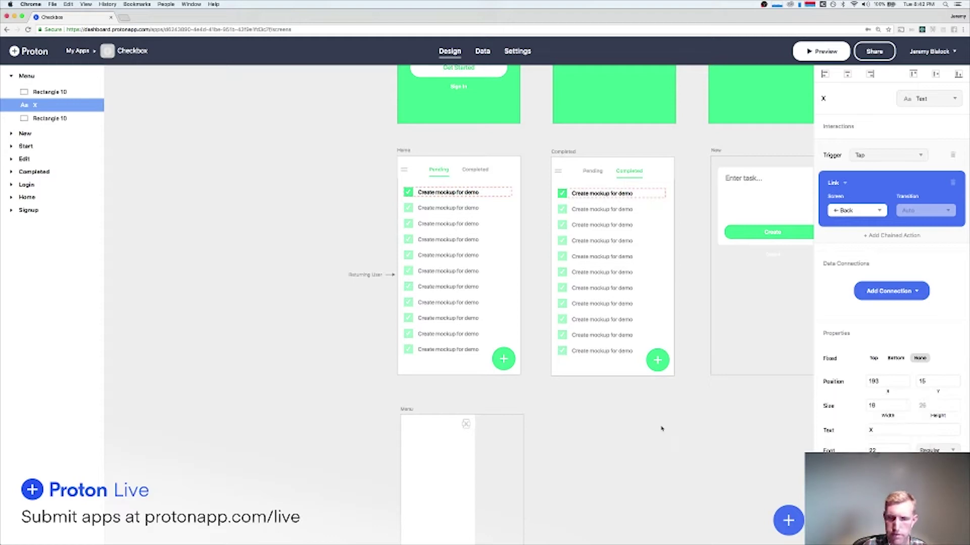
pyautogui.click(645, 444)
pyautogui.scroll(-5, 645, 444)
pyautogui.scroll(1, 643, 443)
pyautogui.scroll(3, 594, 368)
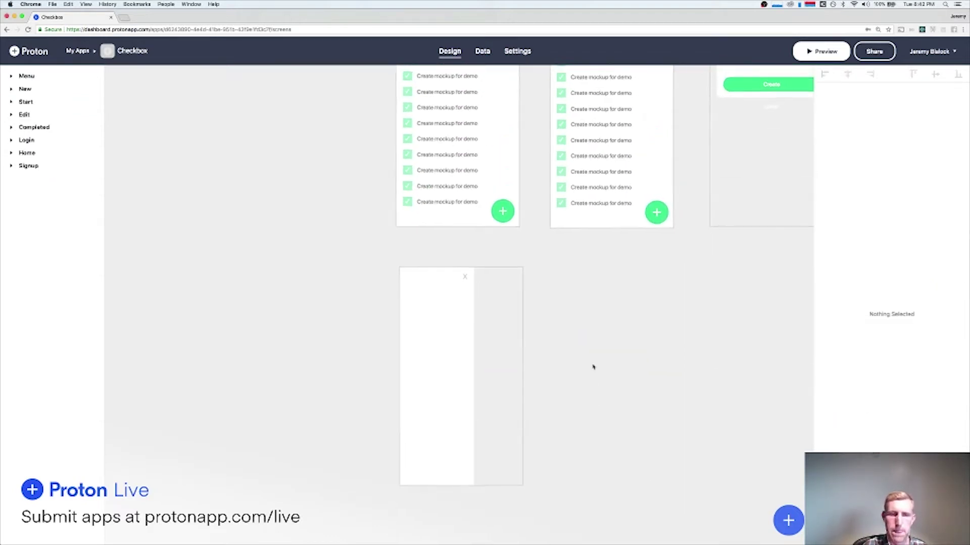
# Add a 'Sign Out' text label and move it to the Menu drawer's left edge.
pyautogui.click(431, 321)
pyautogui.write('Sign Out')
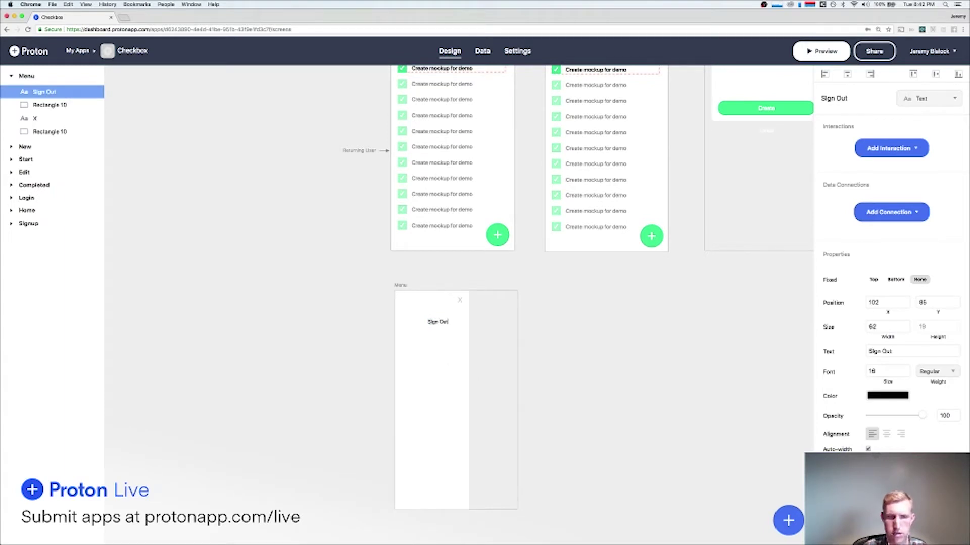
pyautogui.press('BackSpace')
pyautogui.write('in')
pyautogui.press('BackSpace')
pyautogui.write('gn Out')
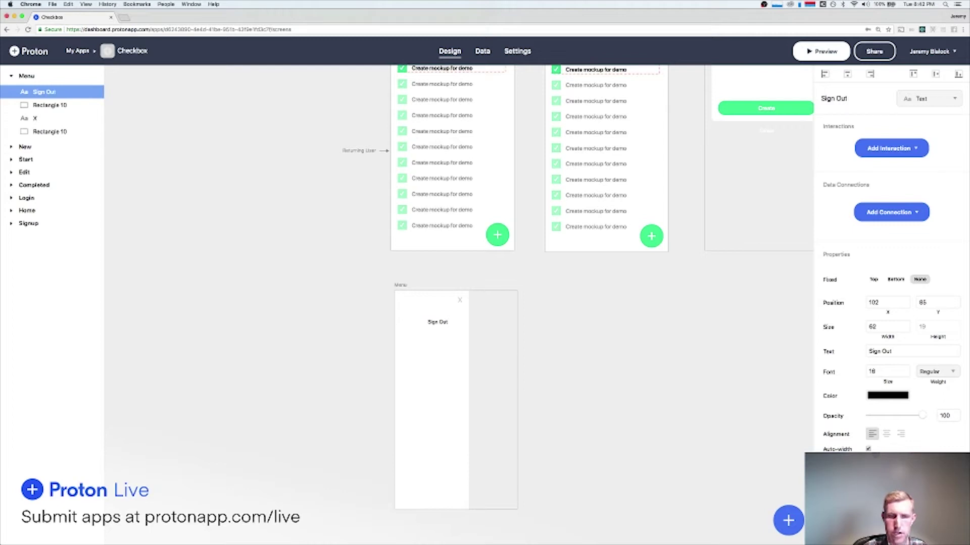
pyautogui.press('Escape')
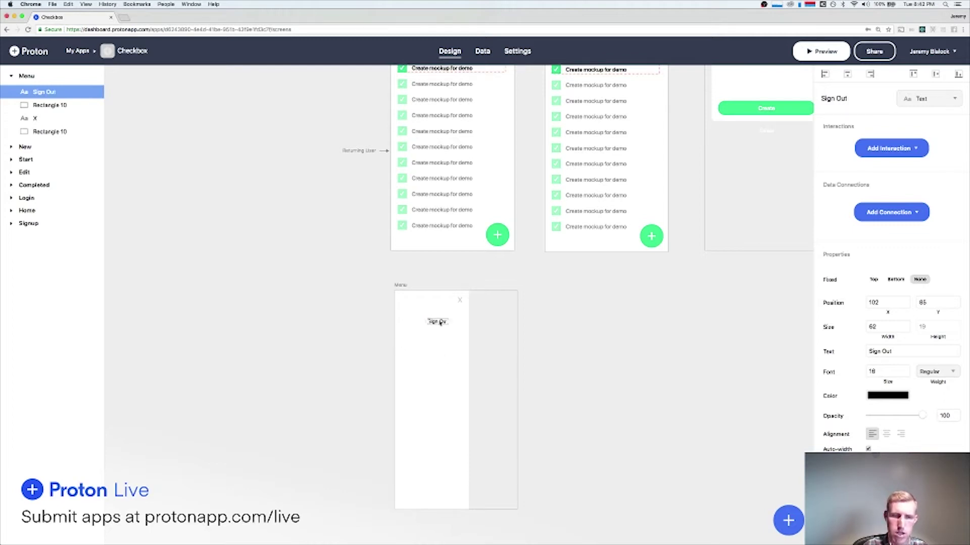
pyautogui.moveTo(445, 325); pyautogui.dragTo(434, 320)
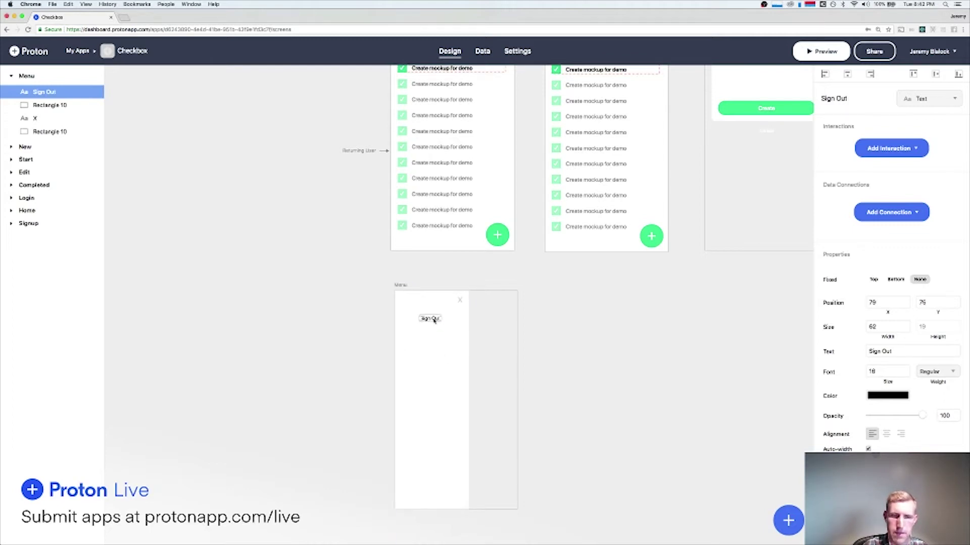
pyautogui.moveTo(432, 319); pyautogui.dragTo(417, 320)
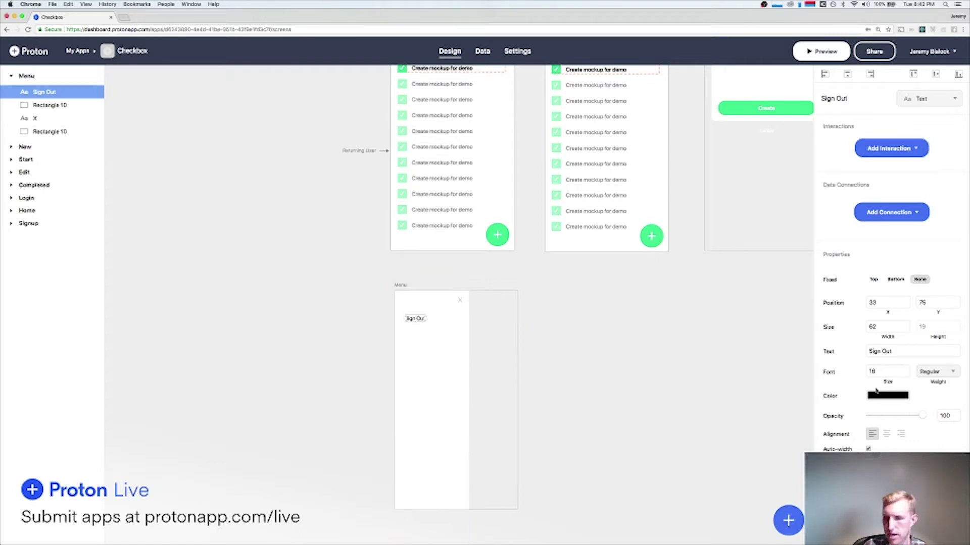
# Style the Sign Out label at font size 17, Semibold weight, grey colour.
pyautogui.click(889, 396)
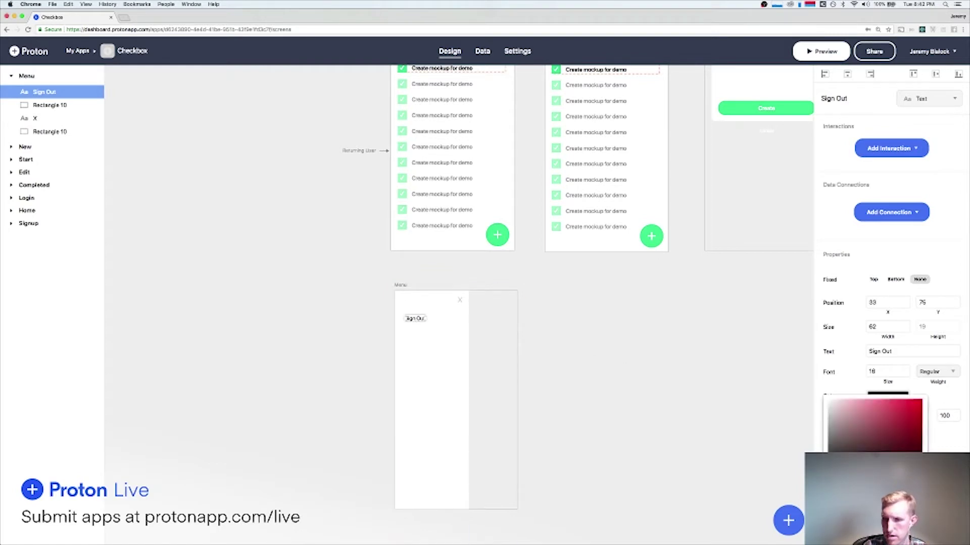
pyautogui.click(964, 401)
pyautogui.click(905, 369)
pyautogui.click(937, 377)
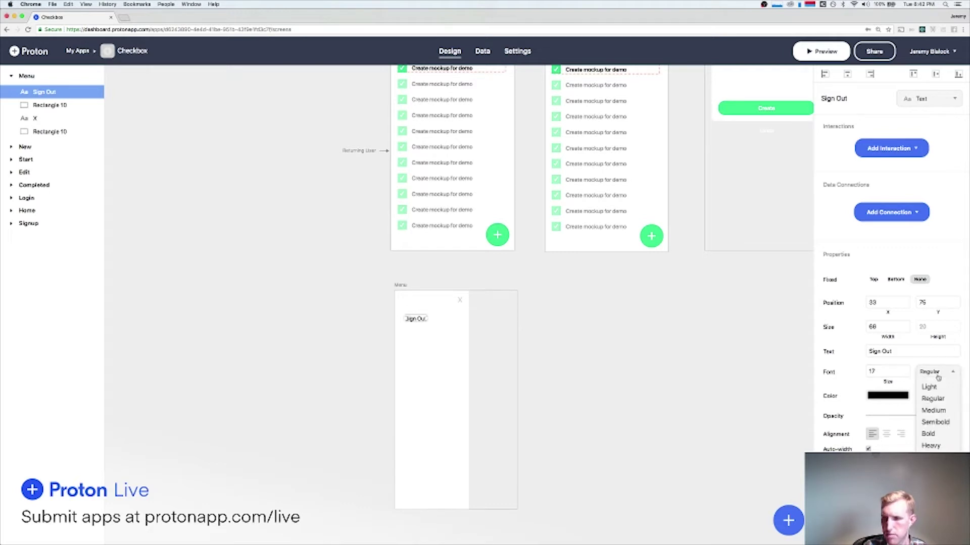
pyautogui.click(938, 423)
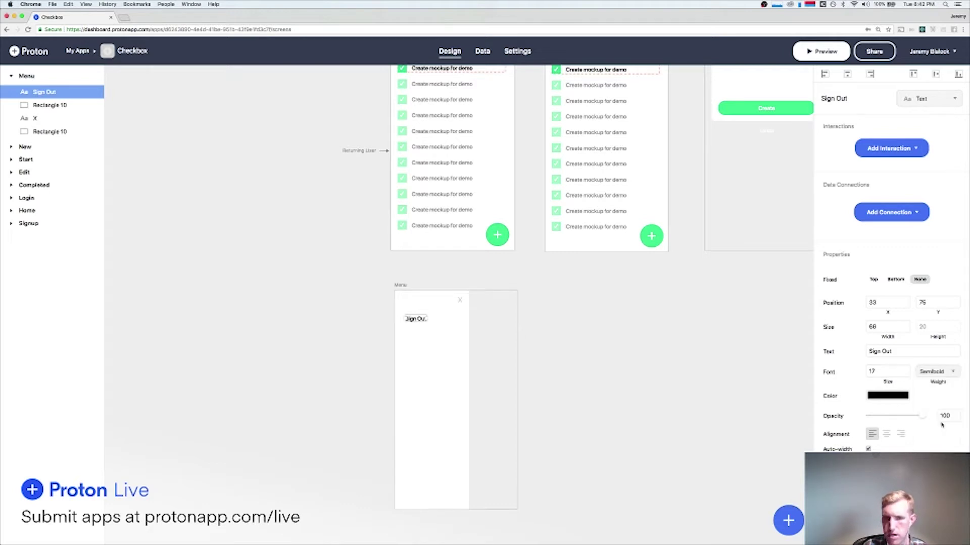
pyautogui.click(896, 398)
pyautogui.moveTo(839, 427); pyautogui.dragTo(817, 429)
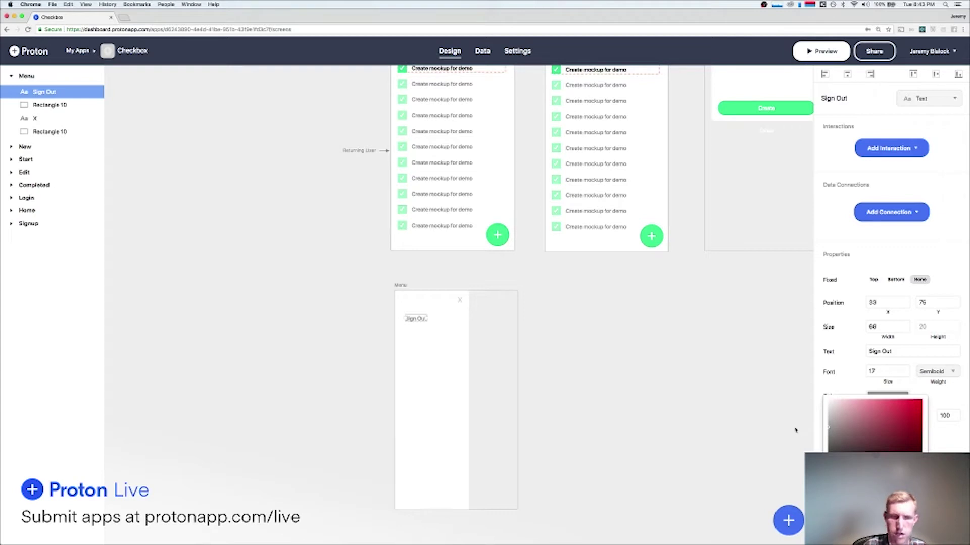
pyautogui.moveTo(835, 442)
pyautogui.mouseDown()
pyautogui.moveTo(790, 440)
pyautogui.moveTo(783, 450)
pyautogui.moveTo(777, 433)
pyautogui.mouseUp()
# Widen the Sign Out label and give it a Log Out action.
pyautogui.click(660, 394)
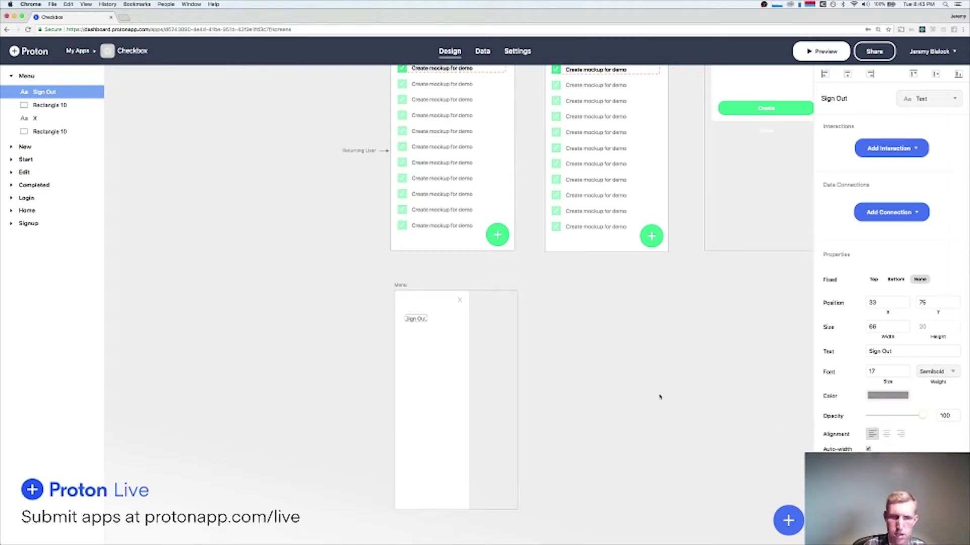
pyautogui.click(614, 371)
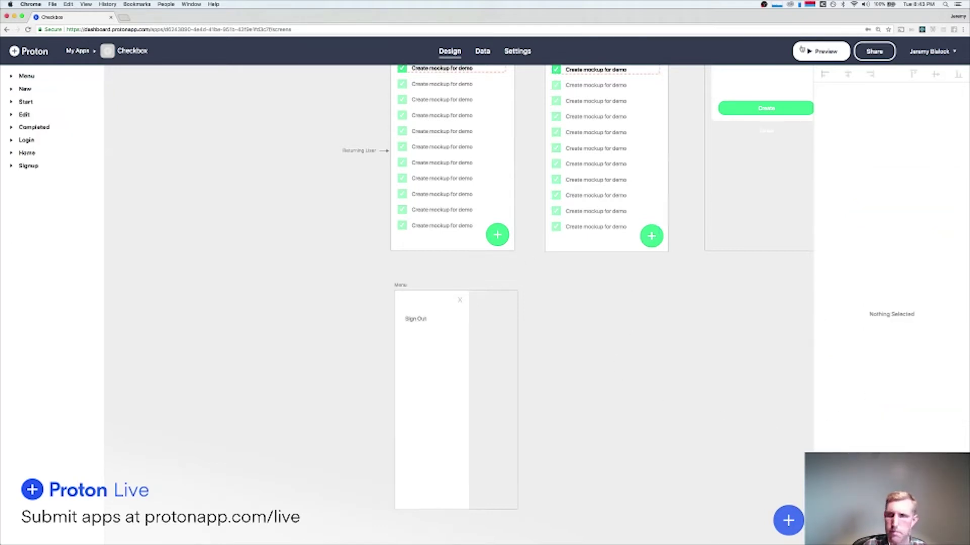
pyautogui.click(422, 319)
pyautogui.moveTo(429, 321); pyautogui.dragTo(460, 320)
pyautogui.click(890, 148)
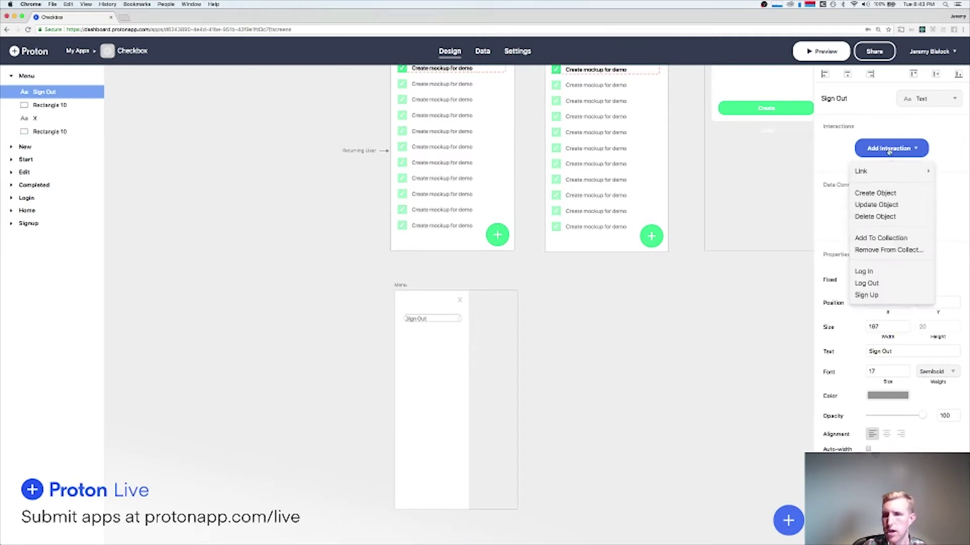
pyautogui.click(868, 283)
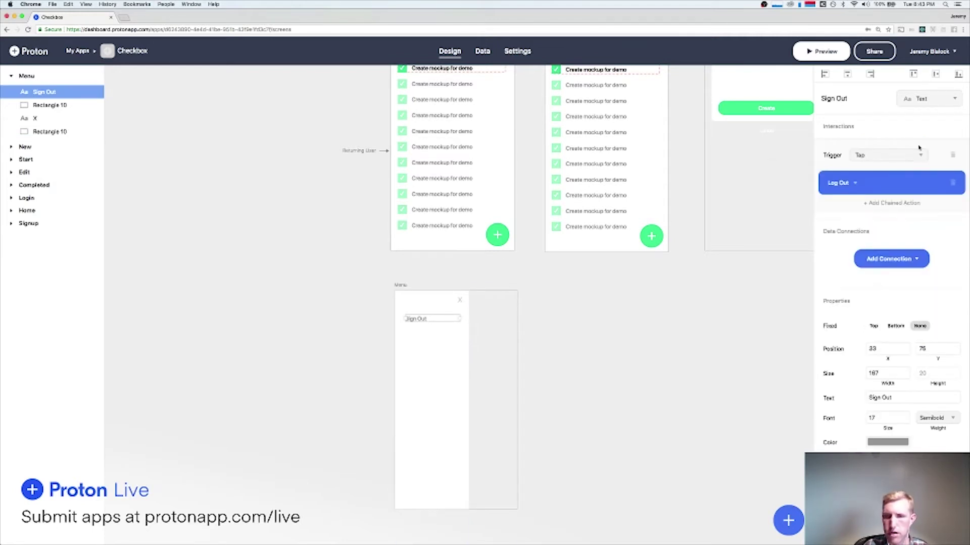
# Chain a Link to the Start screen with Slide Right transition, then preview the app.
pyautogui.click(901, 207)
pyautogui.click(845, 213)
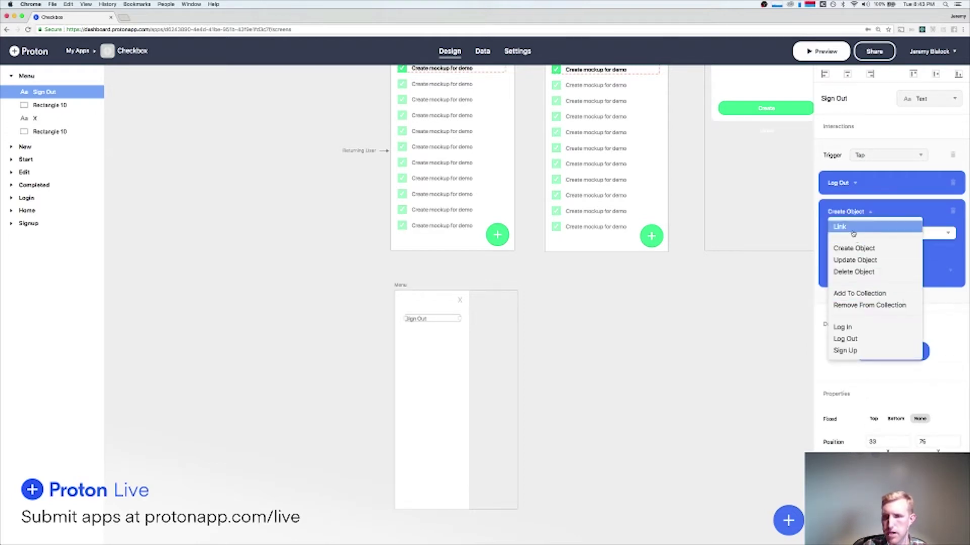
pyautogui.click(853, 229)
pyautogui.click(857, 241)
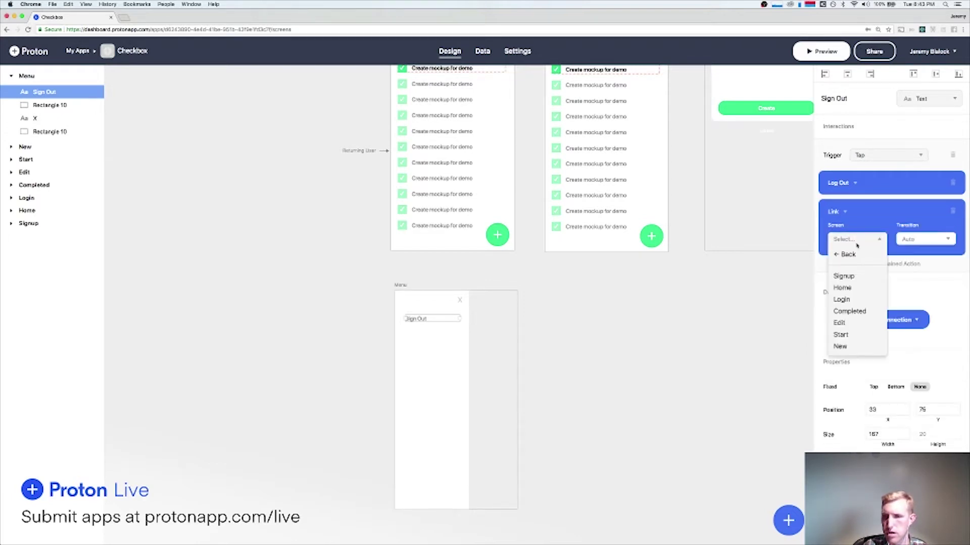
pyautogui.click(841, 335)
pyautogui.click(916, 242)
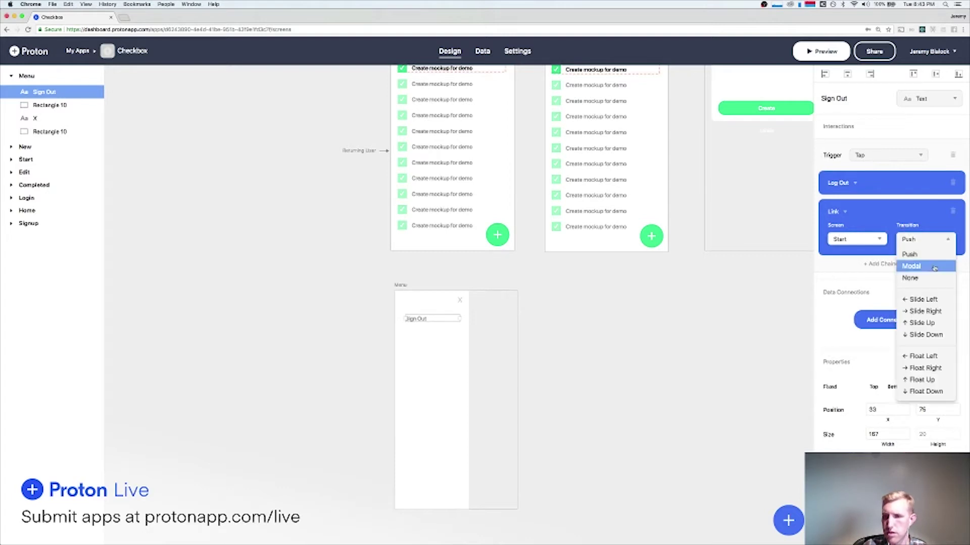
pyautogui.click(932, 313)
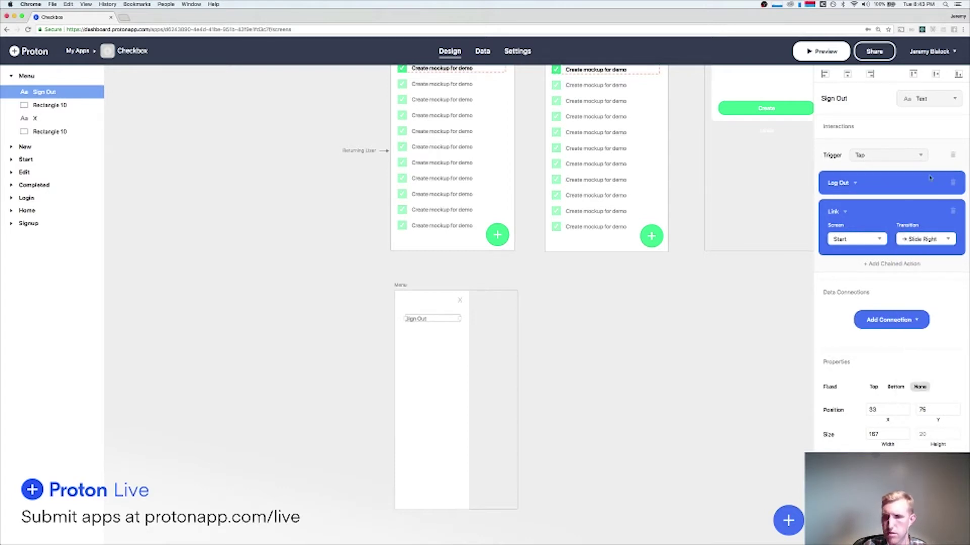
pyautogui.click(823, 52)
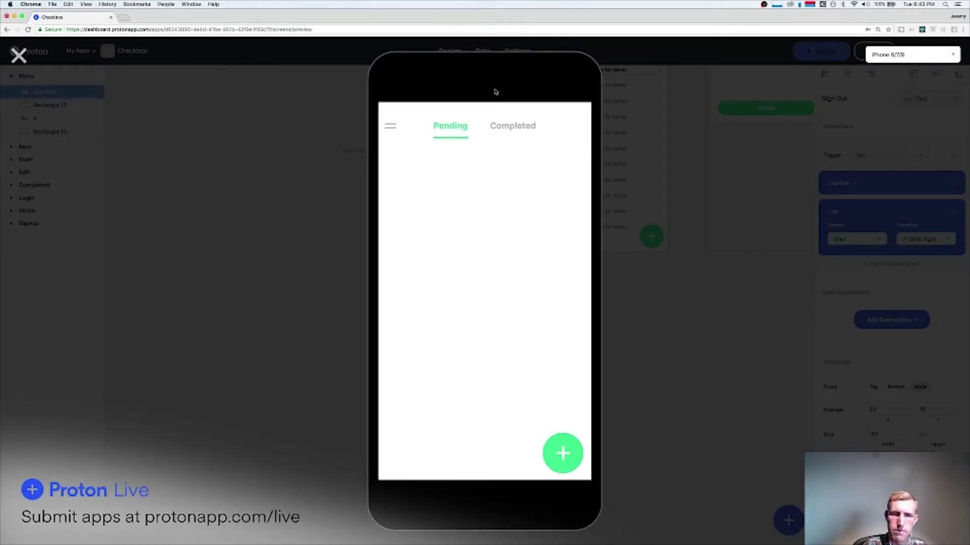
# In the preview, open the side menu, tap Sign Out to reach the Start screen, then close the preview.
pyautogui.click(385, 130)
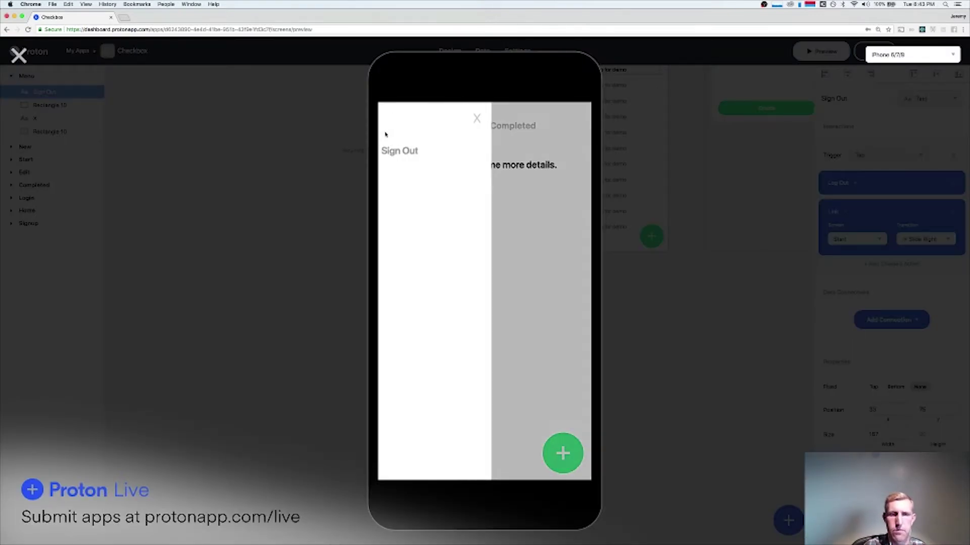
pyautogui.click(423, 152)
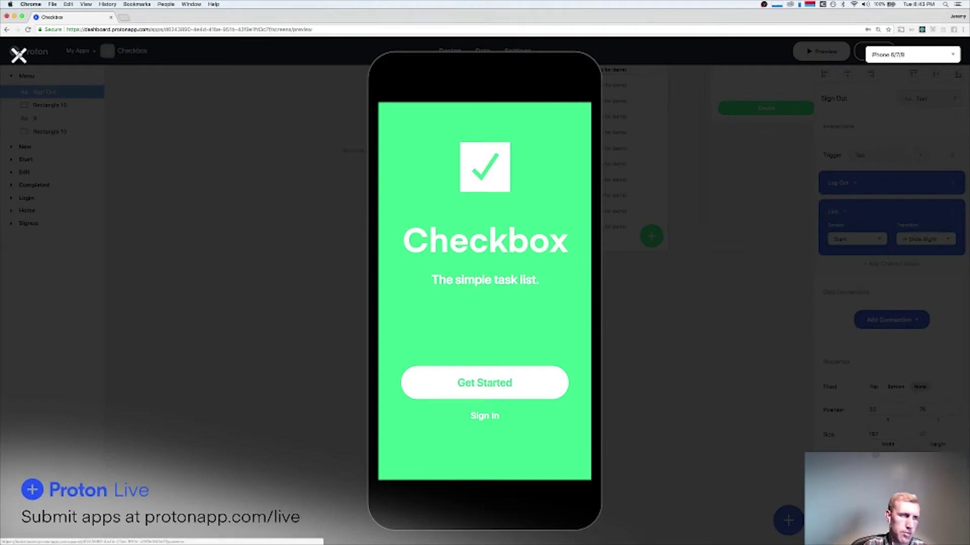
pyautogui.click(19, 55)
pyautogui.scroll(10, 298, 193)
pyautogui.hscroll(5, 299, 193)
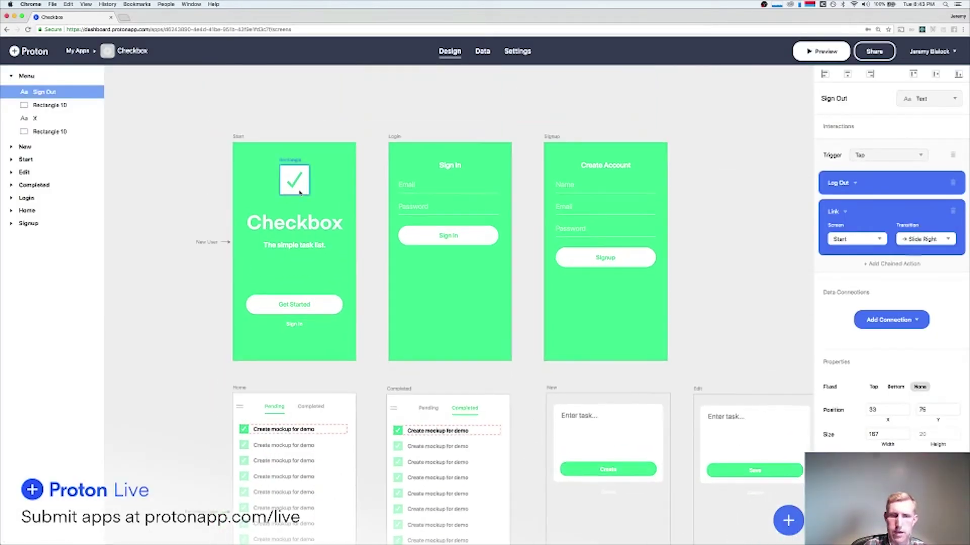
# Change the Name, Email and Password elements on Signup from Text to Text Field.
pyautogui.click(567, 185)
pyautogui.click(895, 149)
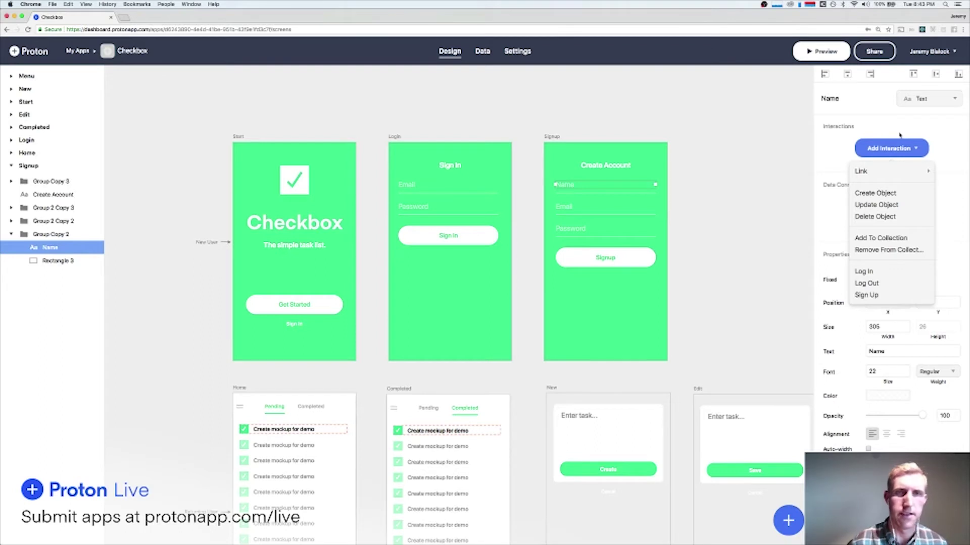
pyautogui.moveTo(866, 176)
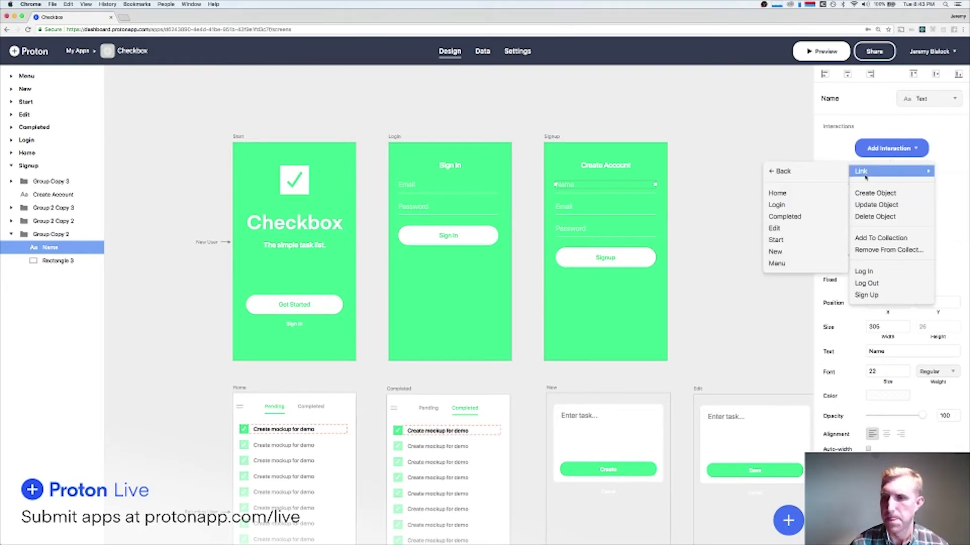
pyautogui.click(921, 99)
pyautogui.click(930, 208)
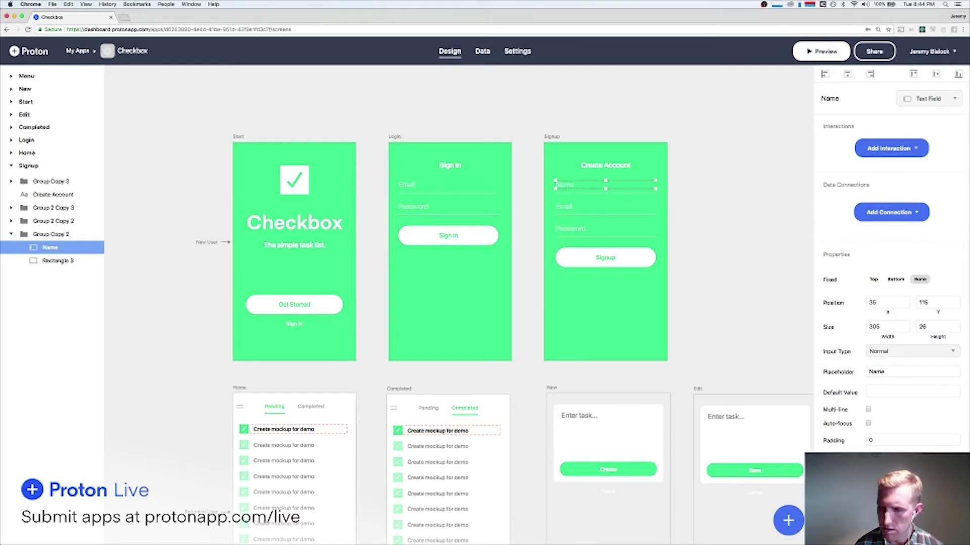
pyautogui.click(568, 207)
pyautogui.click(917, 100)
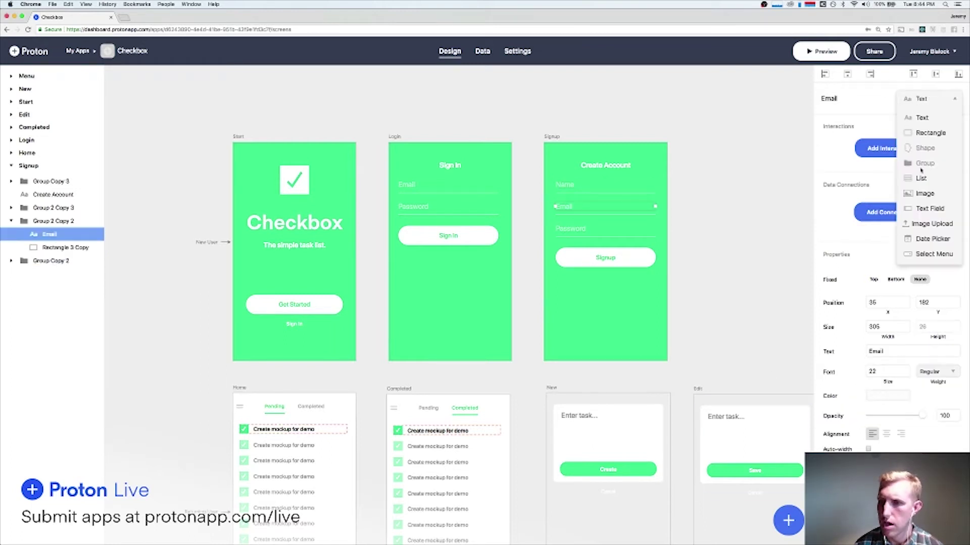
pyautogui.click(922, 203)
pyautogui.click(576, 230)
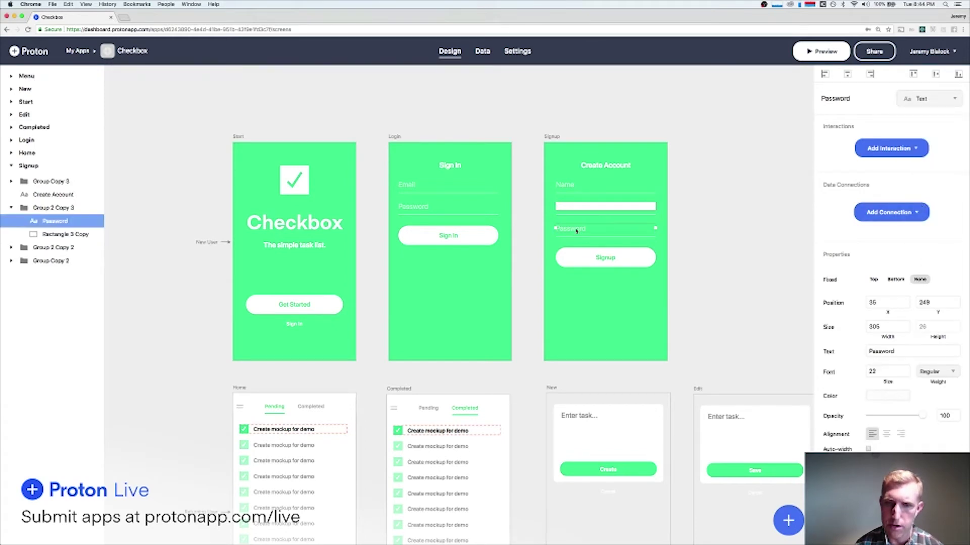
pyautogui.click(939, 97)
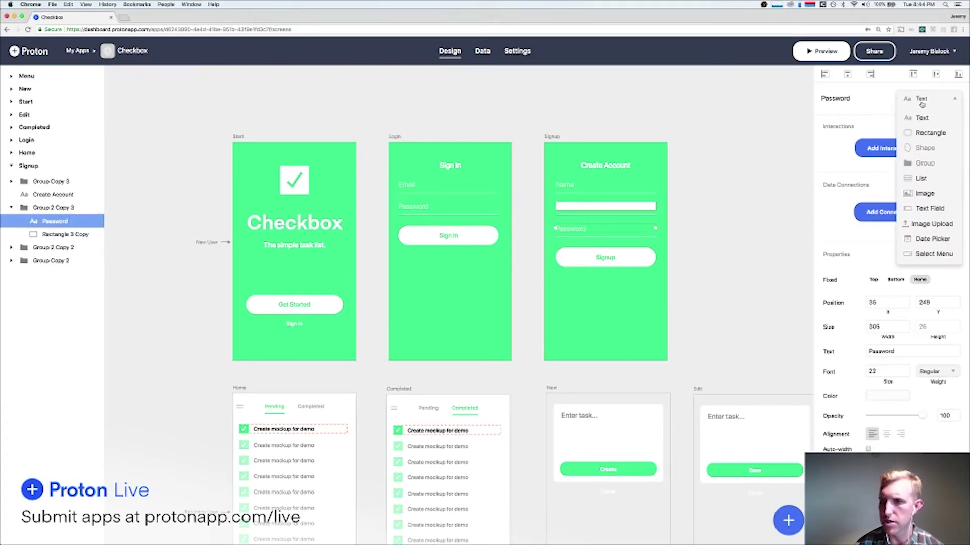
pyautogui.click(922, 204)
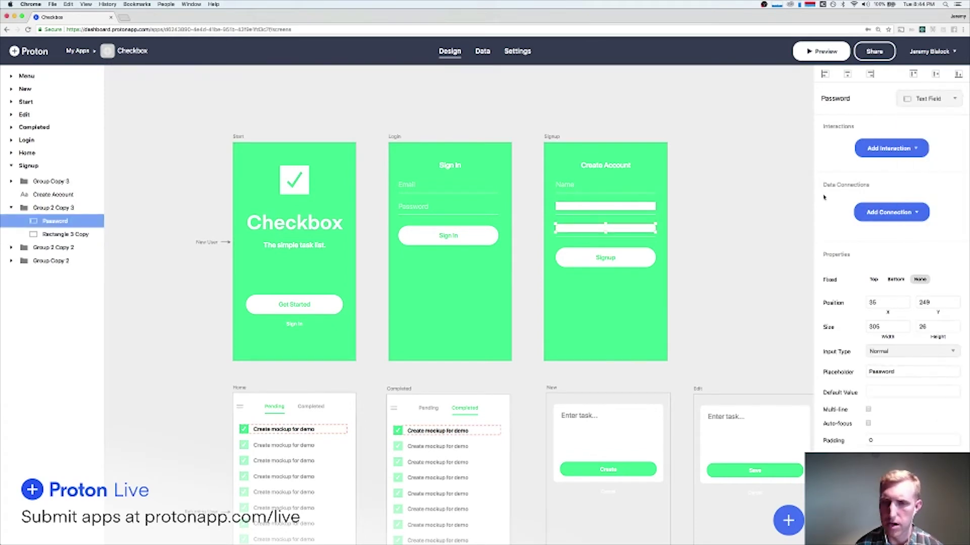
# Give Email and Password no background, no border and white text, then check the fields.
pyautogui.keyDown('shift'); pyautogui.click(622, 208); pyautogui.keyUp('shift')
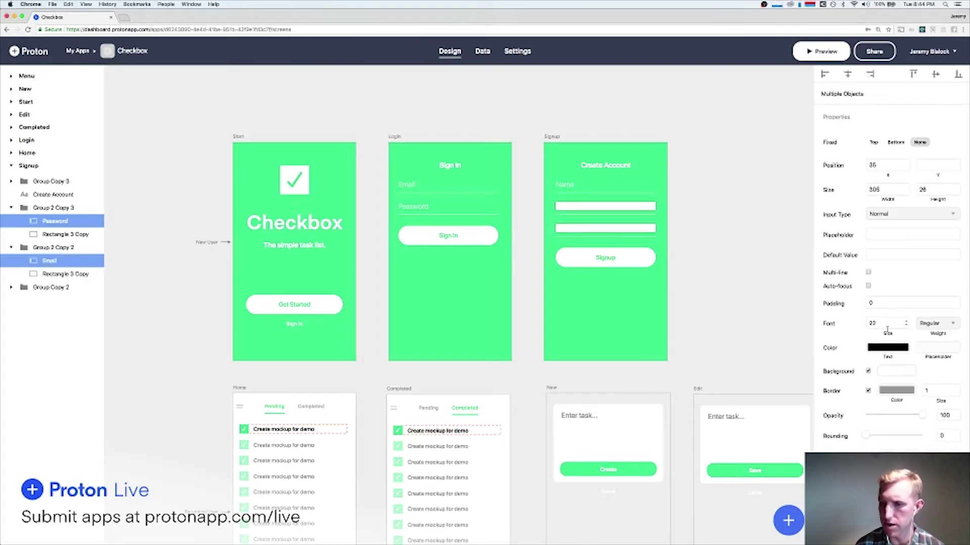
pyautogui.click(867, 372)
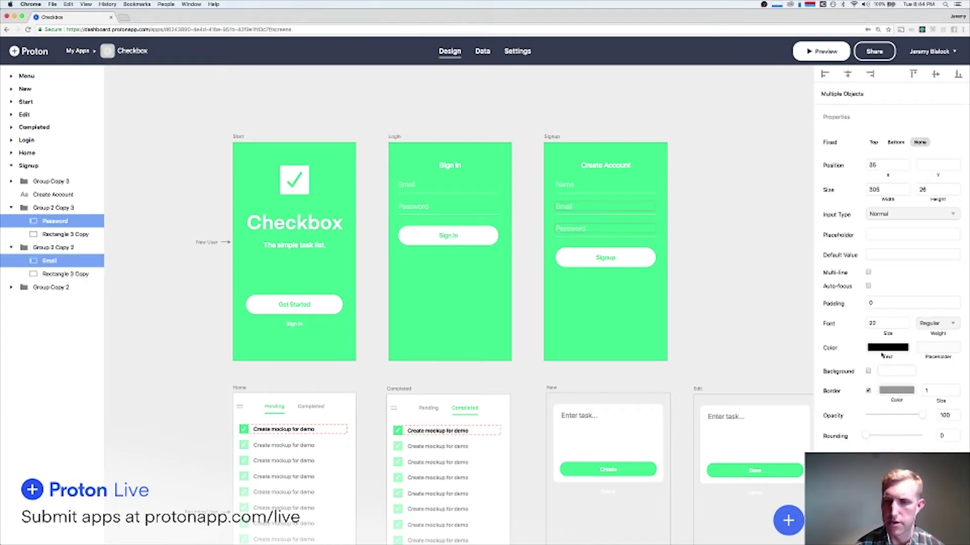
pyautogui.click(868, 390)
pyautogui.click(880, 350)
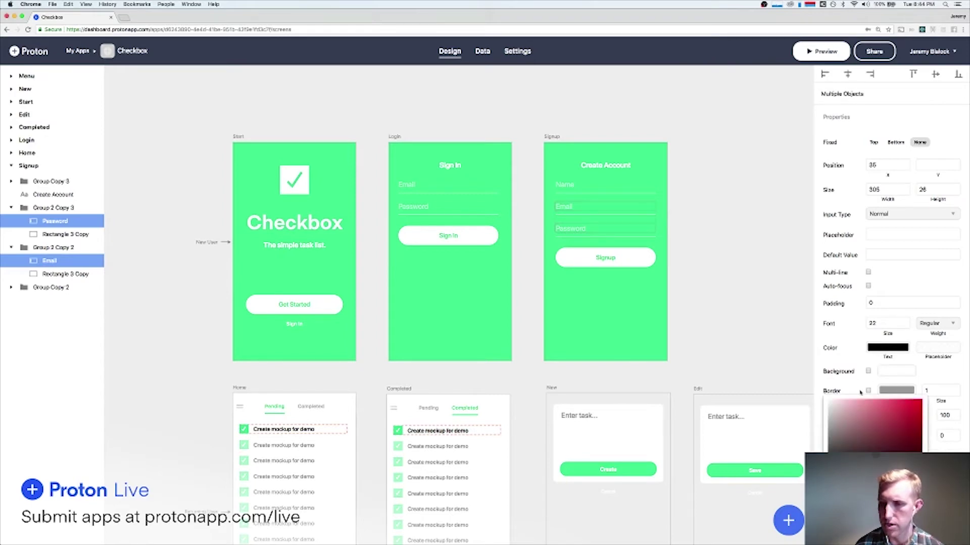
pyautogui.click(729, 226)
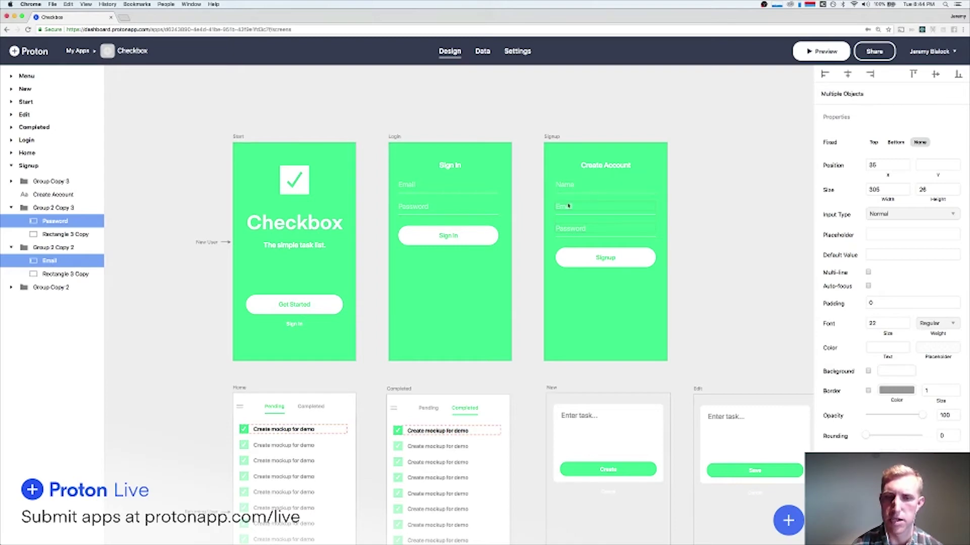
pyautogui.click(712, 202)
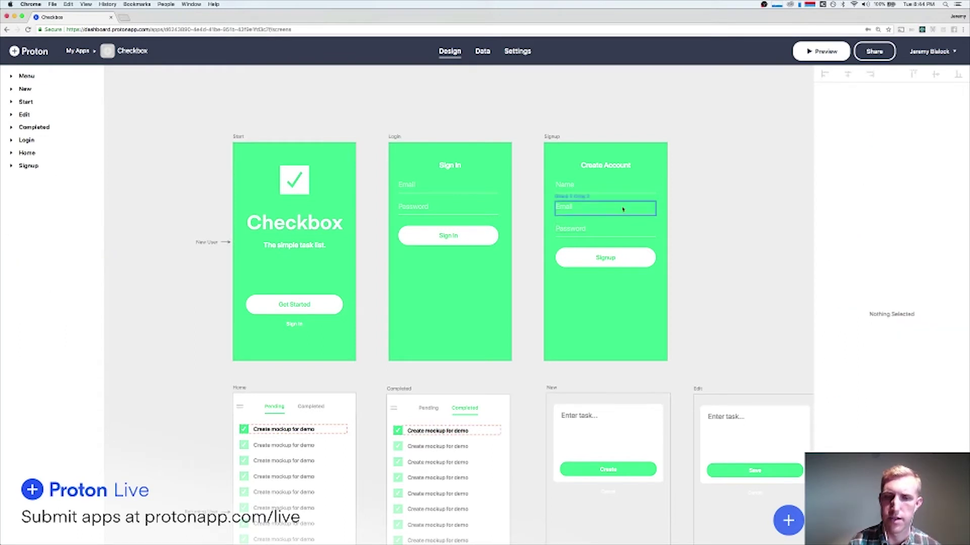
pyautogui.click(562, 186)
pyautogui.click(697, 216)
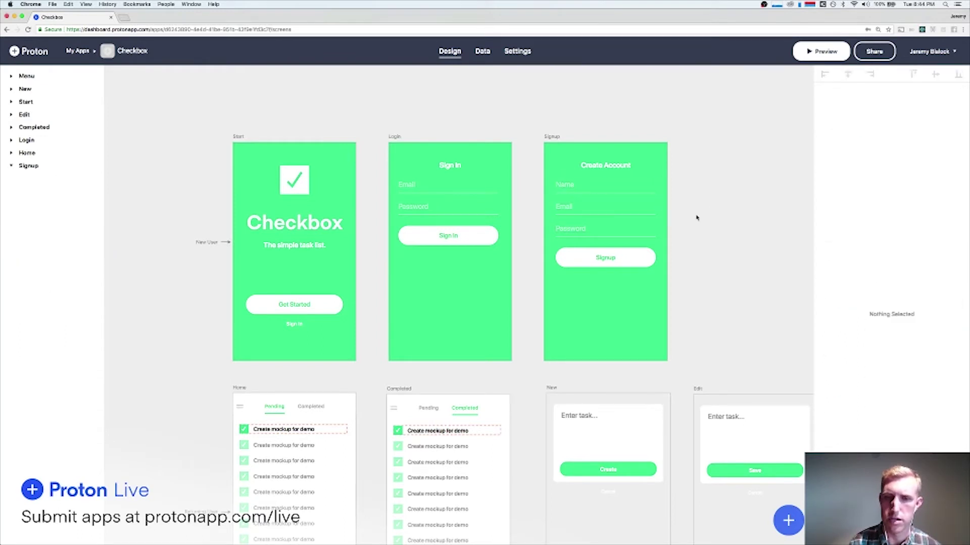
pyautogui.click(604, 254)
pyautogui.click(310, 304)
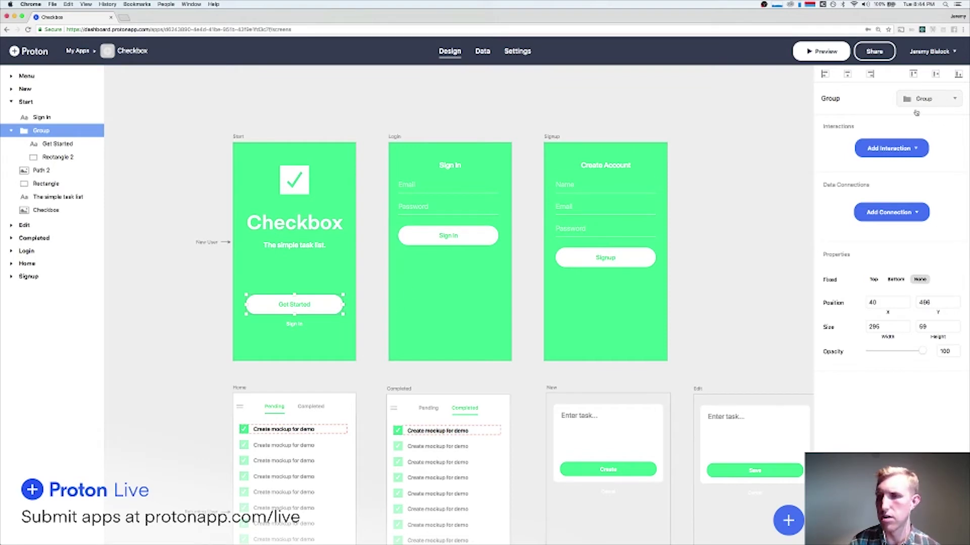
# Link the Get Started button to the Signup screen with a Push transition.
pyautogui.click(888, 147)
pyautogui.moveTo(871, 170)
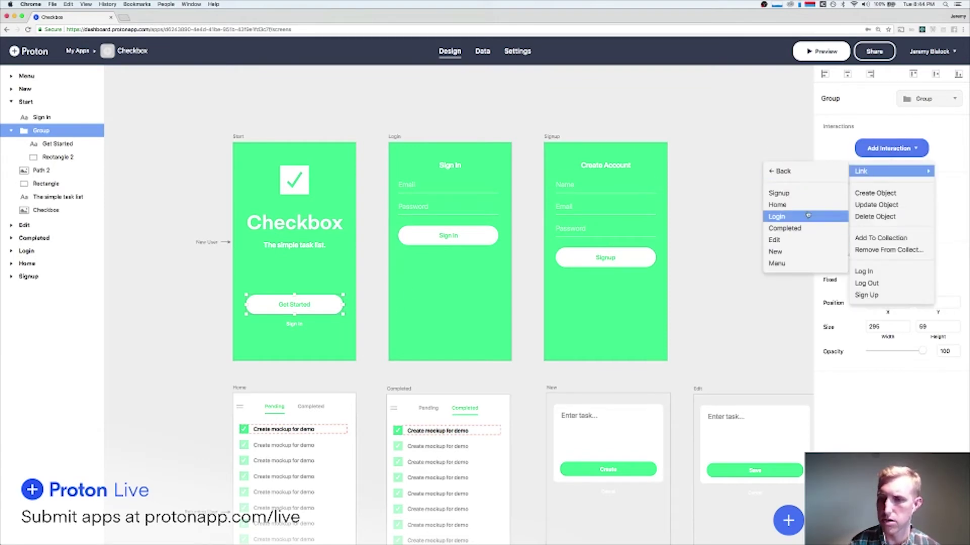
pyautogui.click(795, 193)
pyautogui.click(912, 214)
pyautogui.click(909, 212)
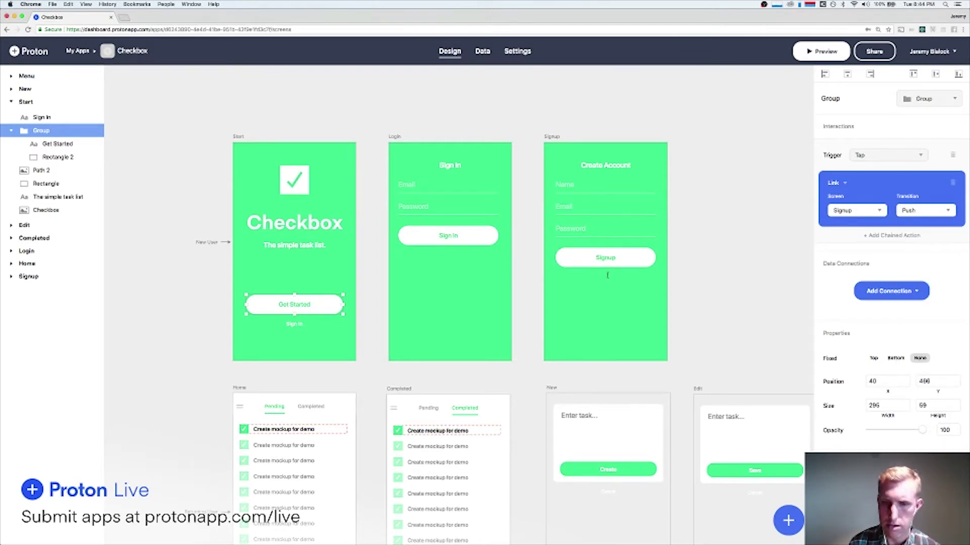
# Add a text line reading "No Account? Sign In" centred under the Signup button.
pyautogui.click(606, 275)
pyautogui.write('Sign In')
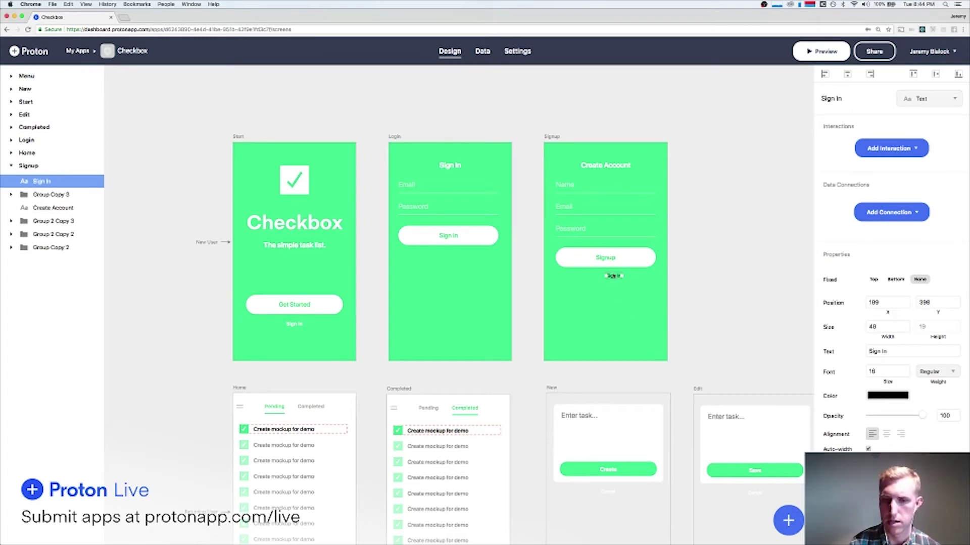
pyautogui.doubleClick(613, 277)
pyautogui.write('No Accou')
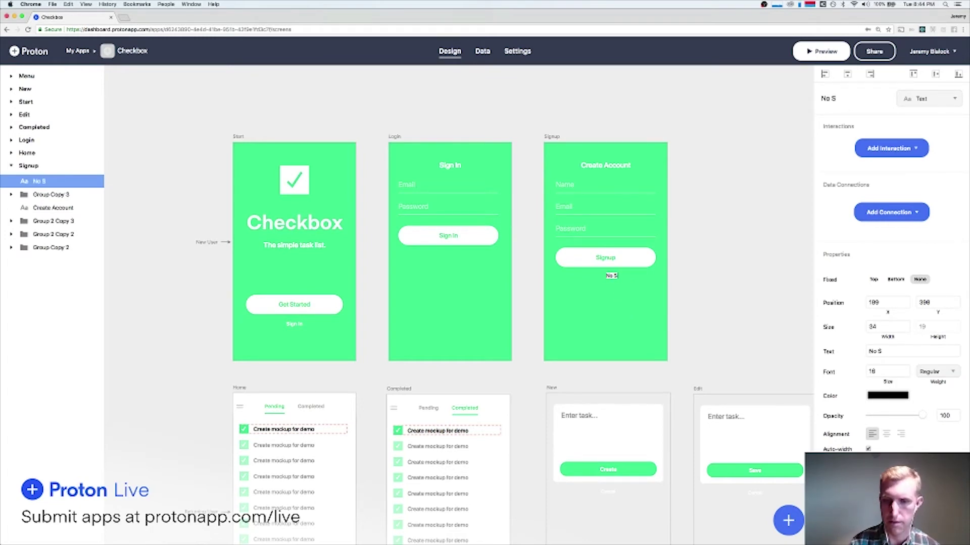
pyautogui.write('nt? Sign In')
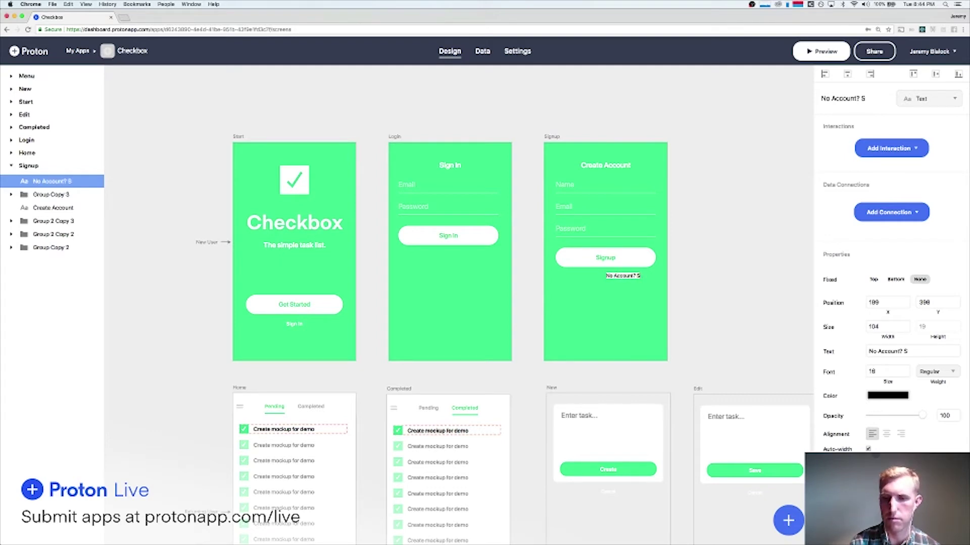
pyautogui.moveTo(621, 278); pyautogui.dragTo(601, 279)
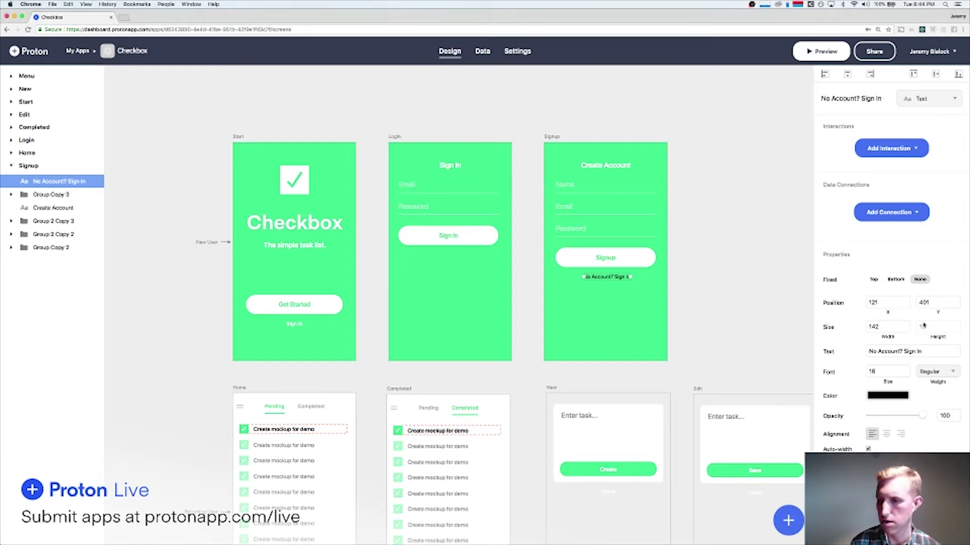
# Set the "No Account? Sign In" text to size 15 Semibold and recentre it on the screen.
pyautogui.click(906, 374)
pyautogui.click(883, 397)
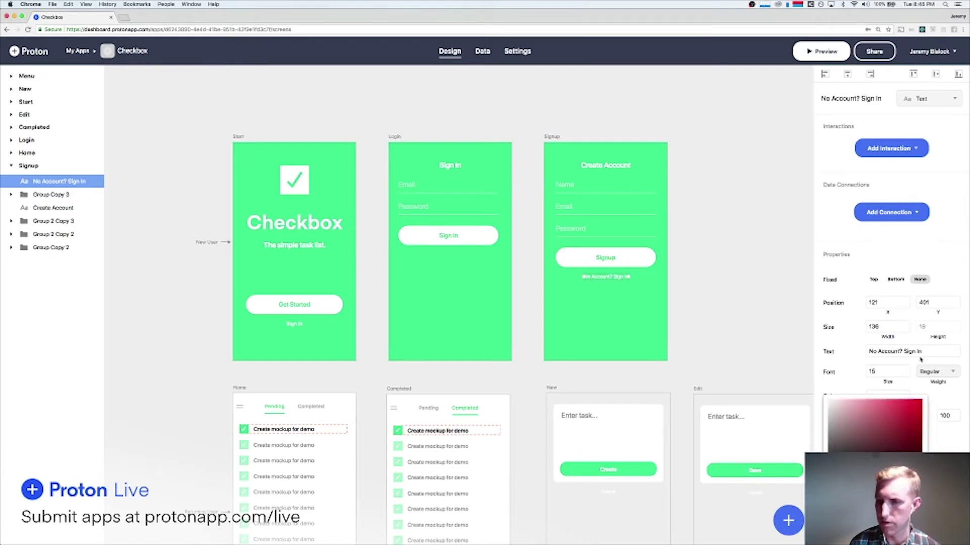
pyautogui.click(936, 372)
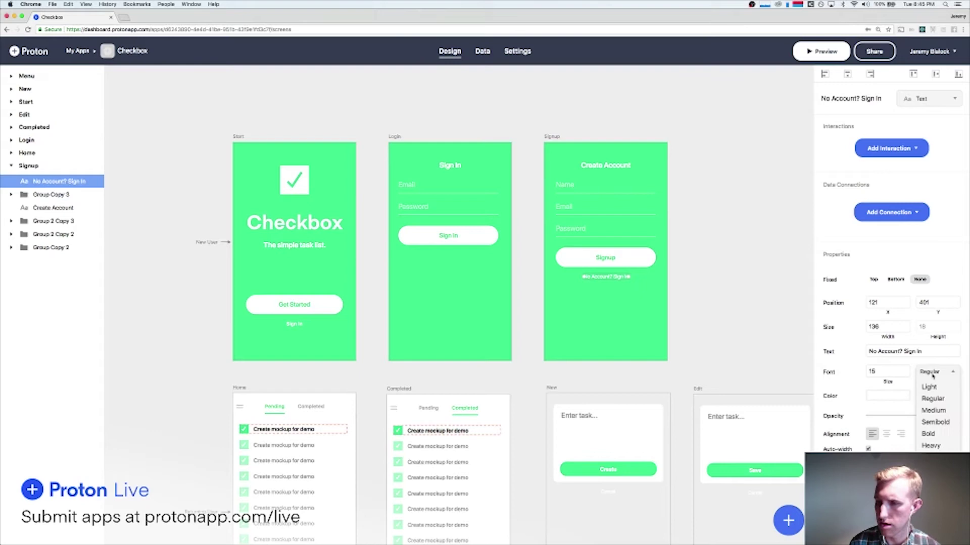
pyautogui.click(936, 422)
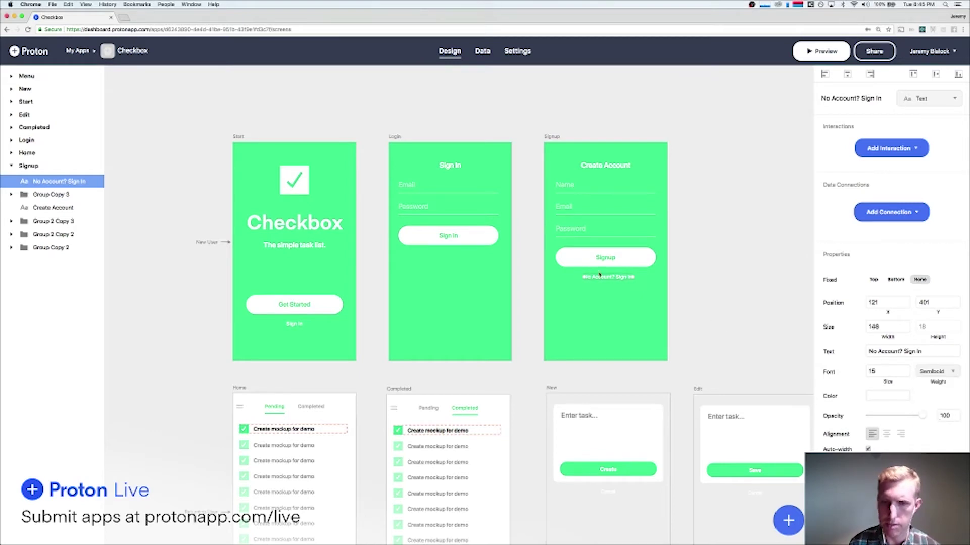
pyautogui.click(847, 74)
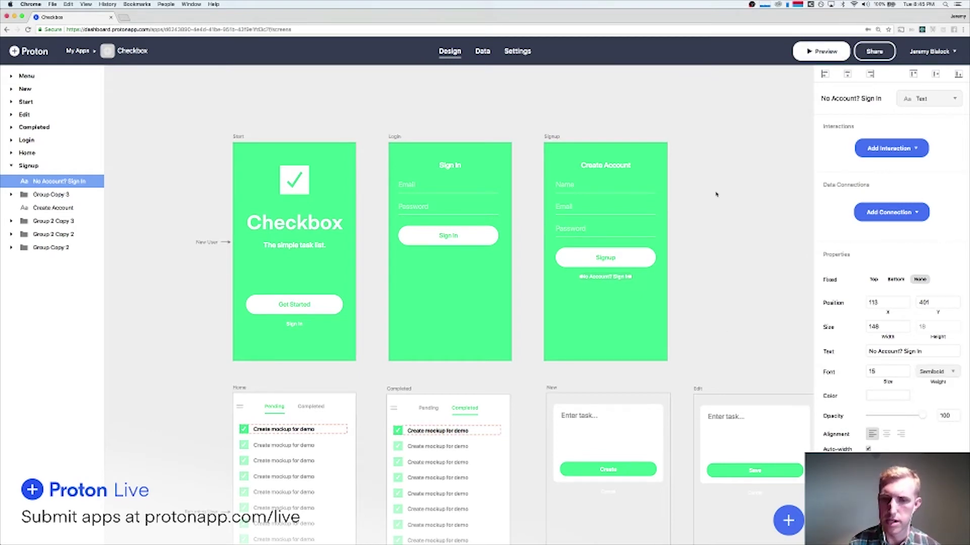
# Centre-align the "No Account? Sign In" text and paste a copy onto the Login screen.
pyautogui.click(887, 434)
pyautogui.press('super+c')
pyautogui.scroll(5, 411, 259)
pyautogui.press('super+v')
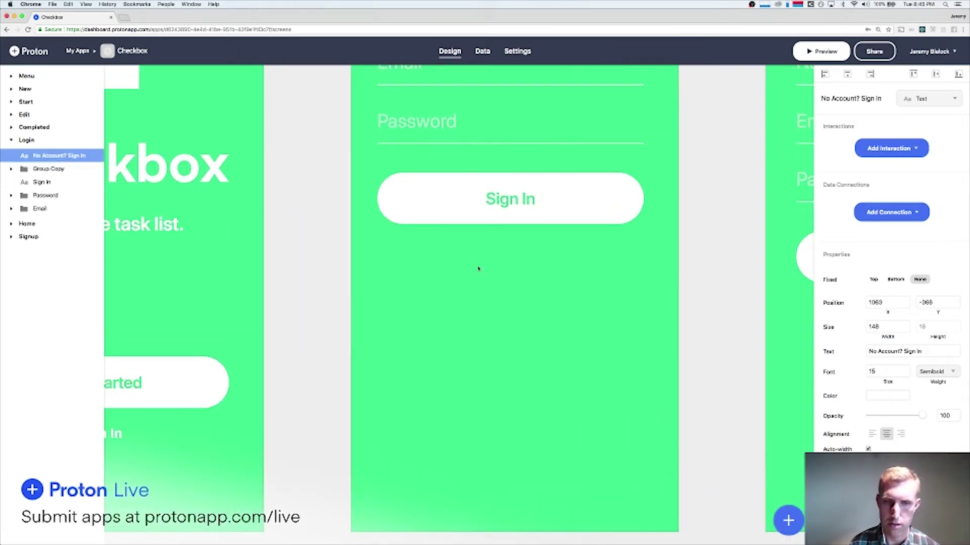
pyautogui.click(517, 245)
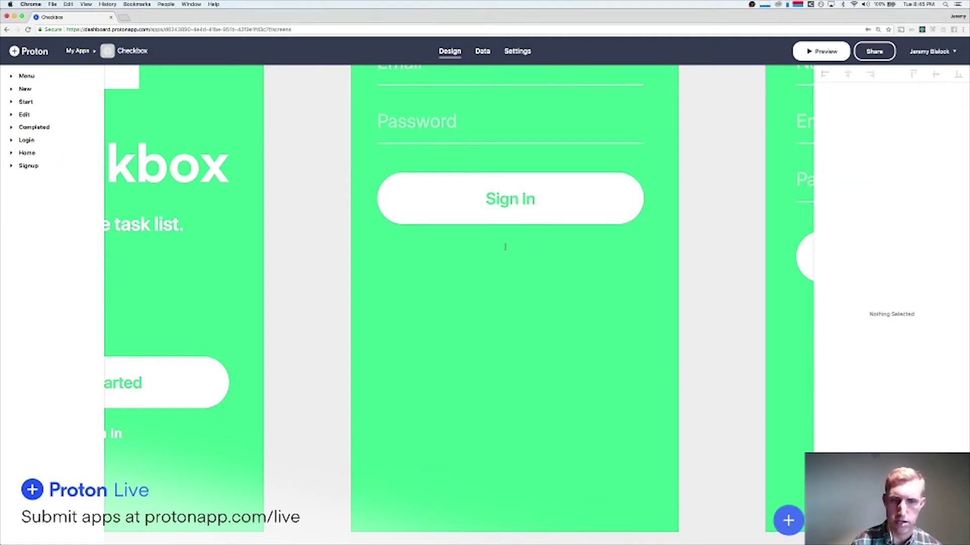
# Draw a text box below Login's Sign In button reading "Sign Up".
pyautogui.moveTo(621, 275); pyautogui.dragTo(628, 266)
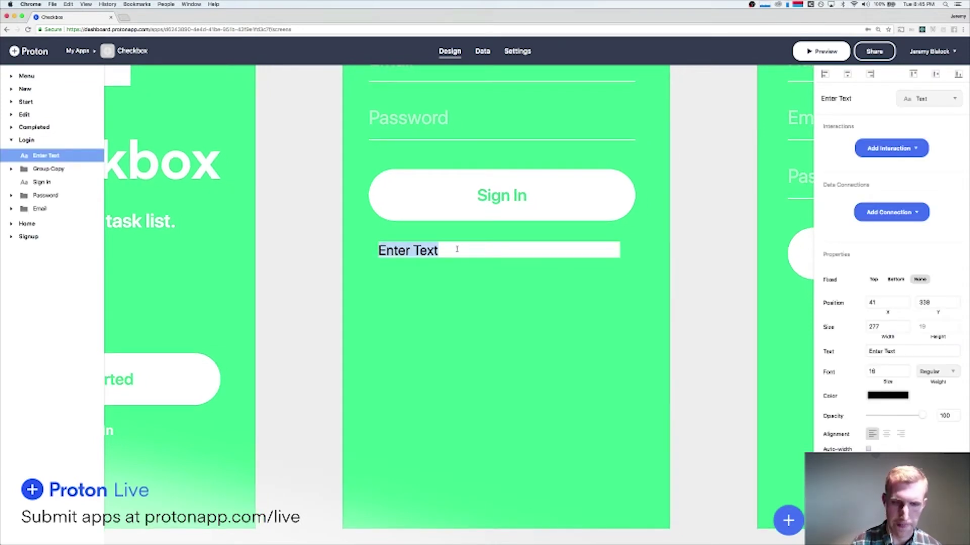
pyautogui.write('Sign In')
pyautogui.press('BackSpace')
pyautogui.press('BackSpace')
pyautogui.press('BackSpace')
pyautogui.write('Up')
pyautogui.press('Return')
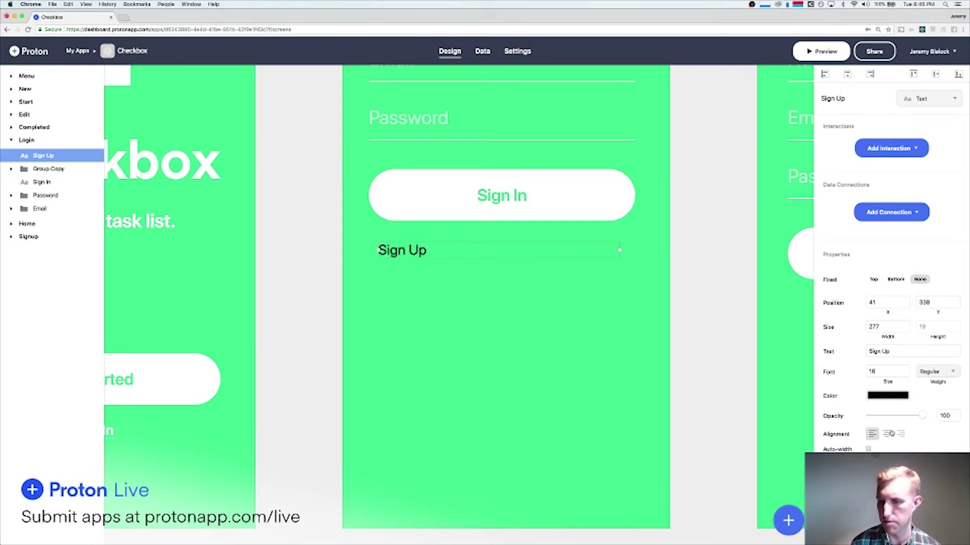
# Make the Sign Up label centre-aligned, white, size 15 and Semibold, centred horizontally.
pyautogui.click(891, 434)
pyautogui.click(889, 395)
pyautogui.click(829, 401)
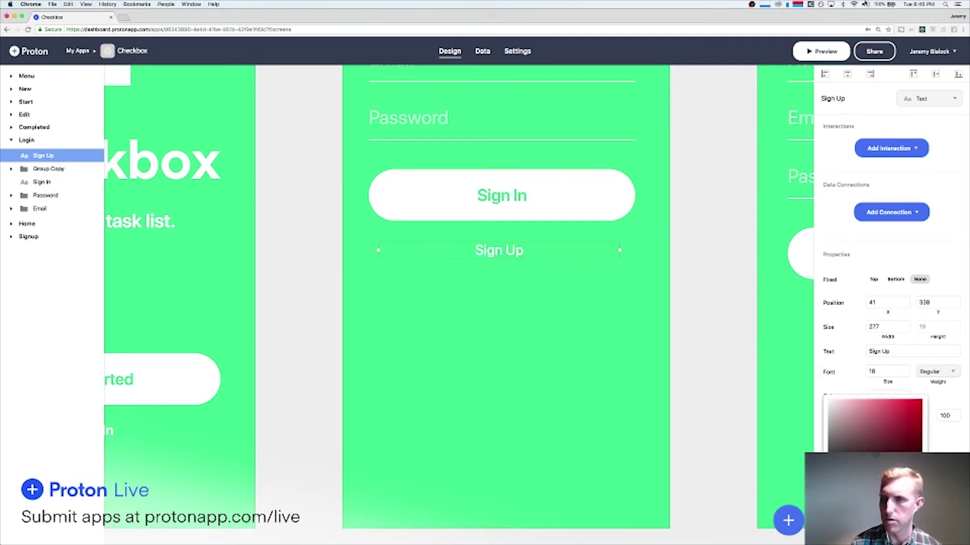
pyautogui.click(840, 49)
pyautogui.click(847, 75)
pyautogui.click(906, 374)
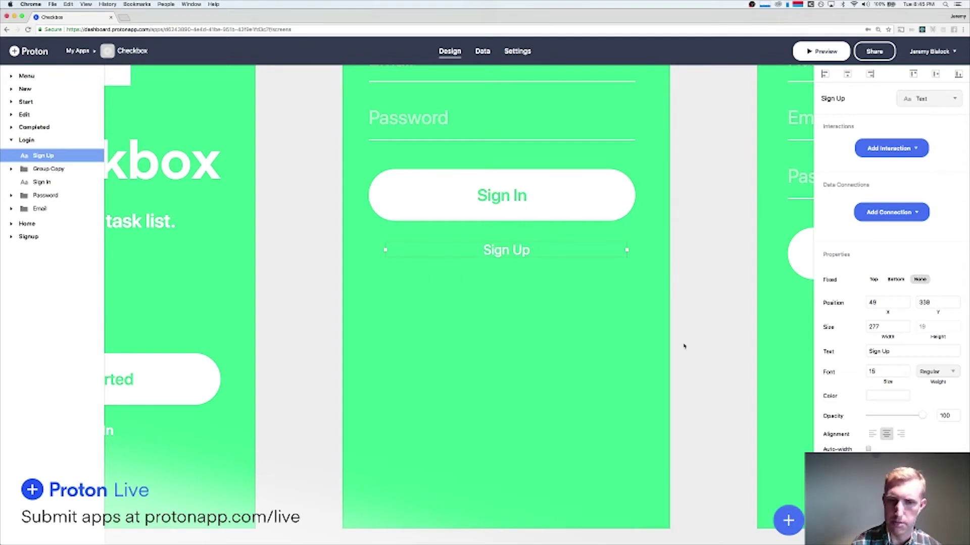
pyautogui.hscroll(5, 684, 347)
pyautogui.click(937, 373)
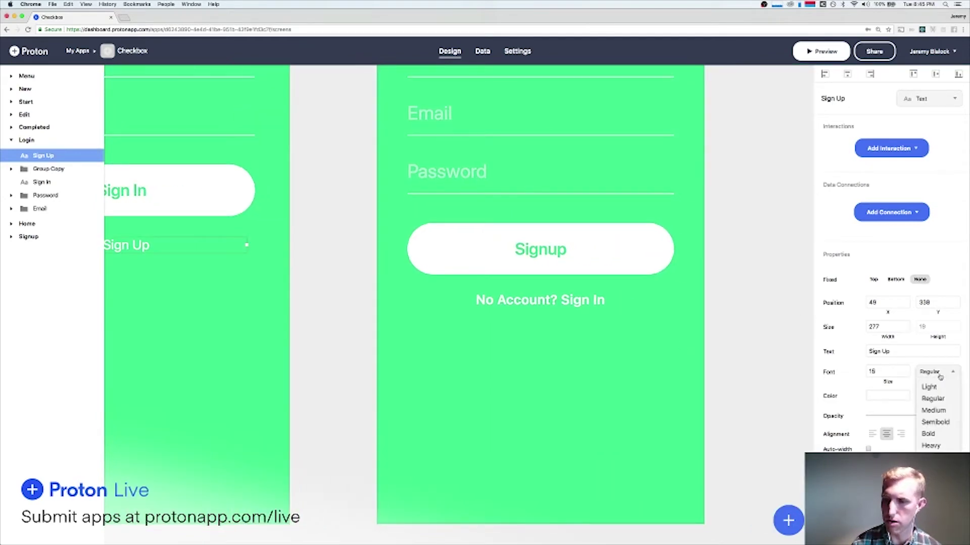
pyautogui.click(938, 421)
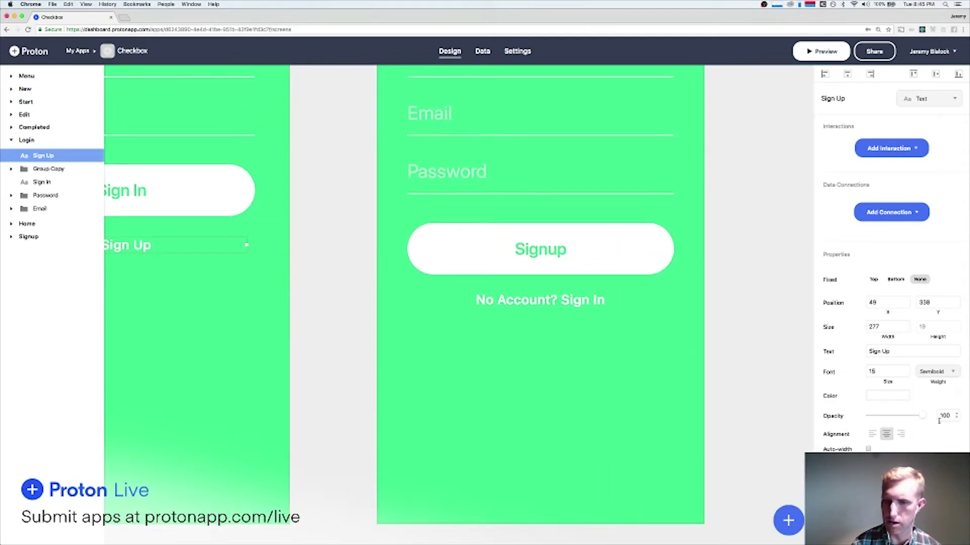
# Widen the "No Account? Sign In" text box on the Signup screen.
pyautogui.click(581, 299)
pyautogui.moveTo(605, 300); pyautogui.dragTo(695, 305)
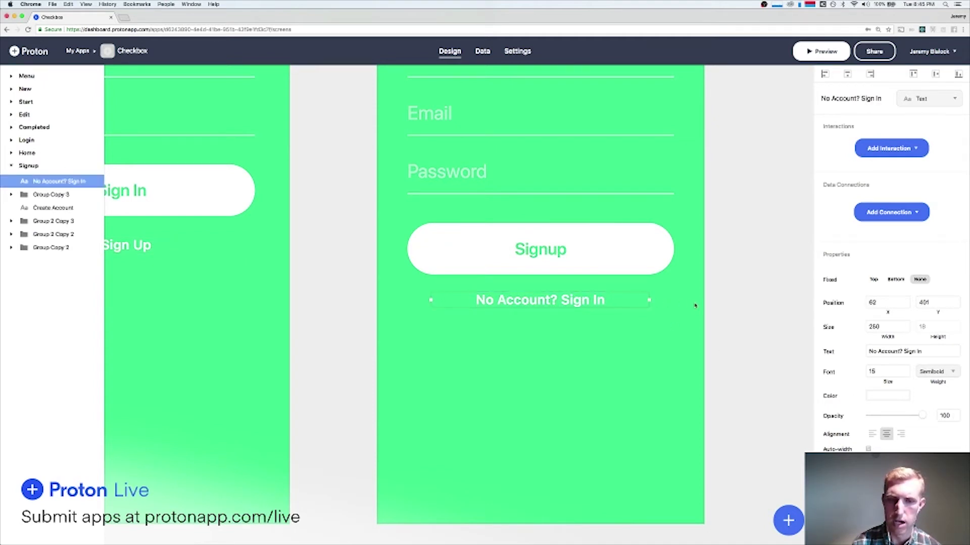
pyautogui.click(729, 297)
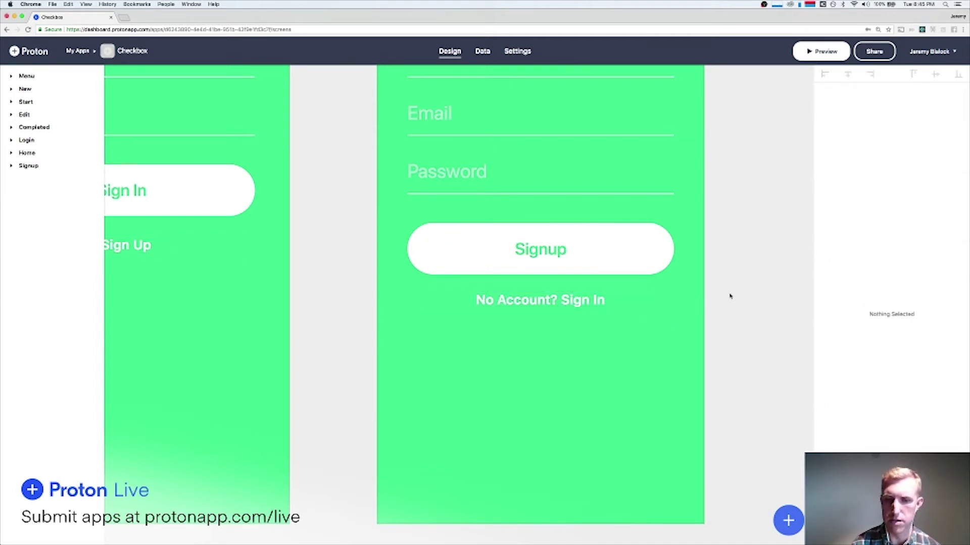
pyautogui.click(606, 301)
pyautogui.click(735, 247)
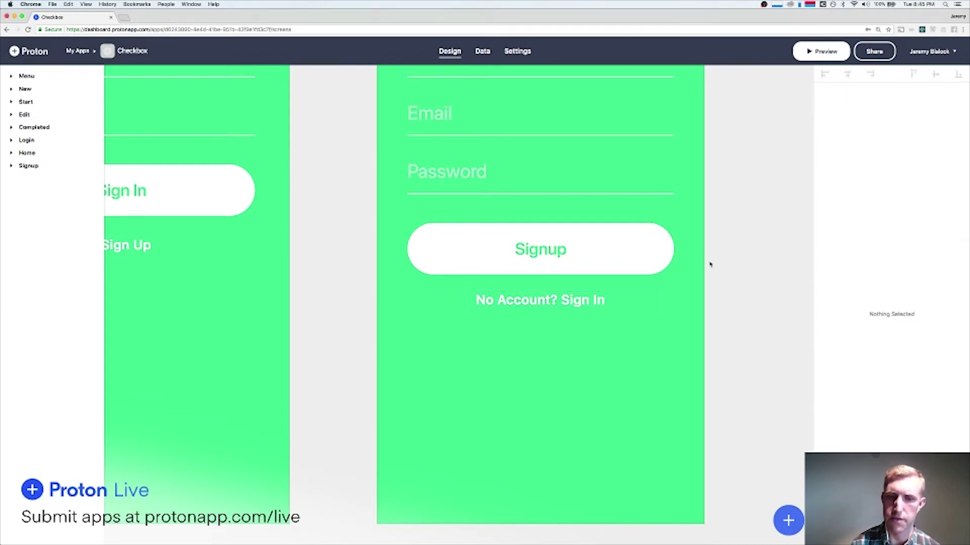
pyautogui.scroll(-5, 710, 264)
pyautogui.hscroll(-1, 710, 265)
pyautogui.hscroll(1, 695, 265)
pyautogui.click(691, 263)
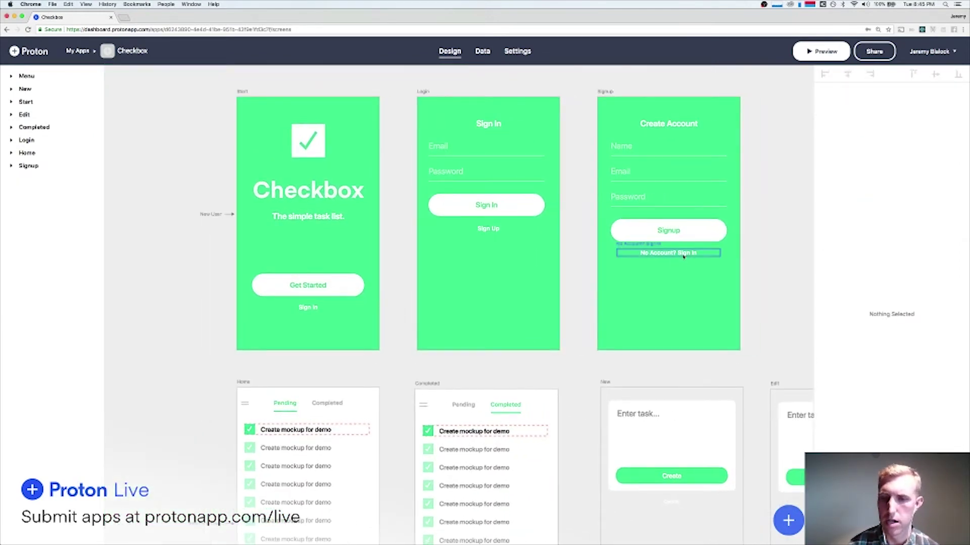
pyautogui.click(769, 250)
# Link the Signup screen's "No Account? Sign In" text to the Login screen.
pyautogui.click(679, 250)
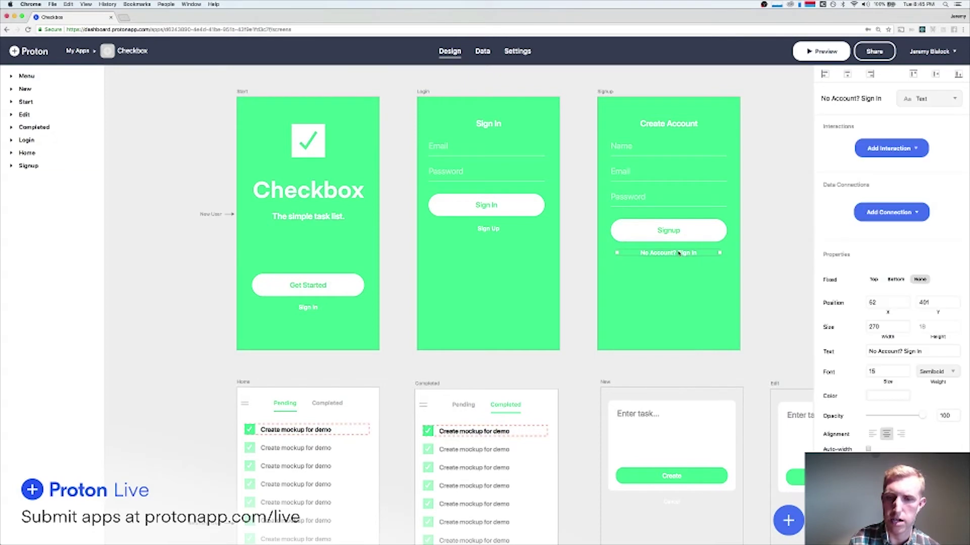
pyautogui.click(760, 244)
pyautogui.click(672, 252)
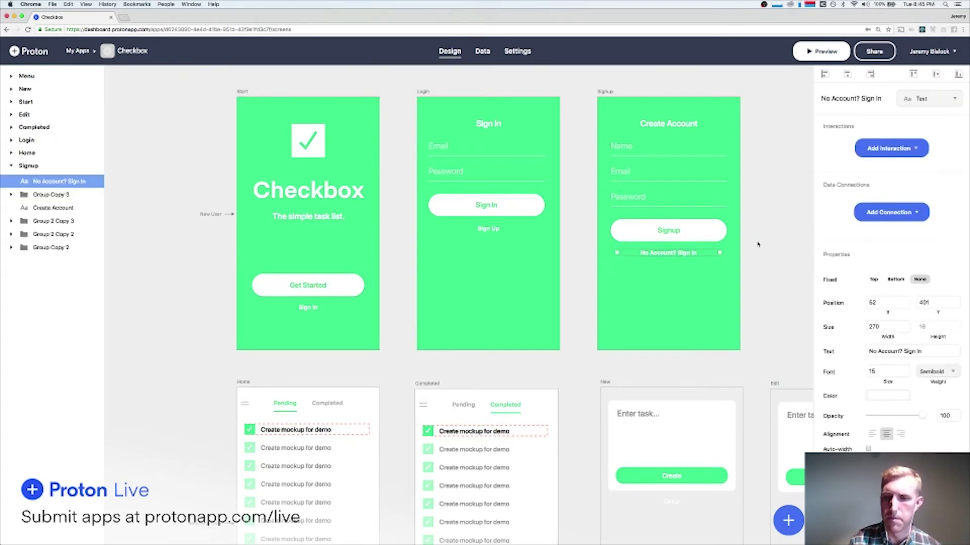
pyautogui.click(760, 245)
pyautogui.click(687, 252)
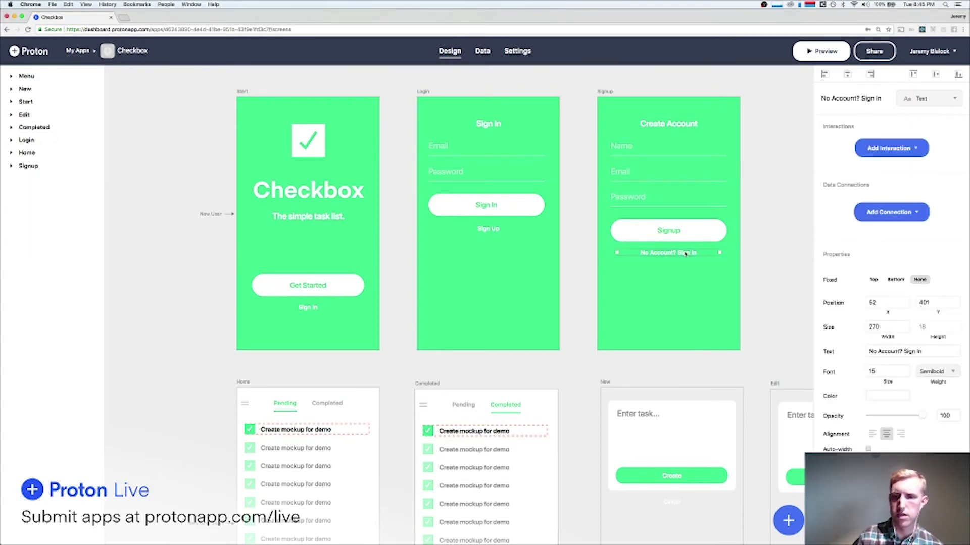
pyautogui.click(864, 154)
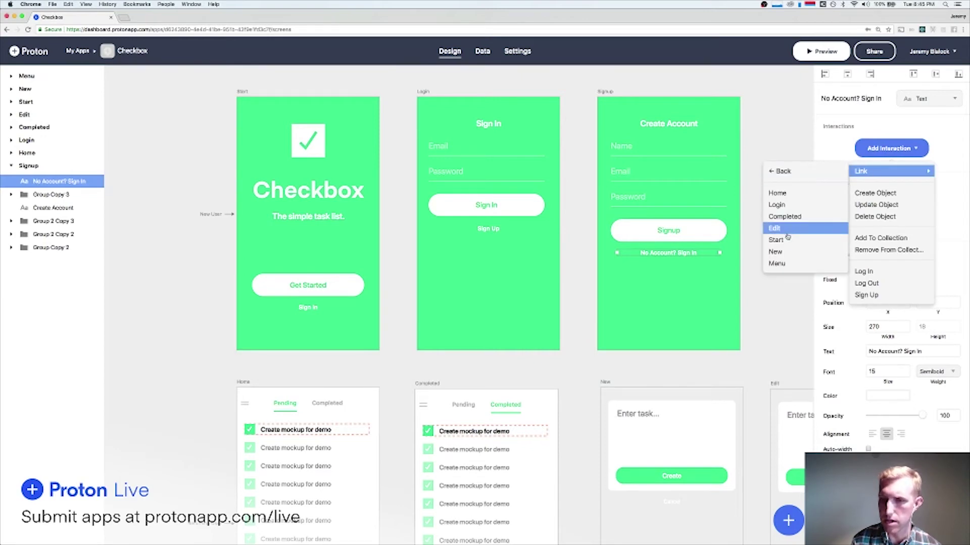
pyautogui.click(787, 206)
# Link Login's "Sign Up" text to the Signup screen.
pyautogui.click(487, 229)
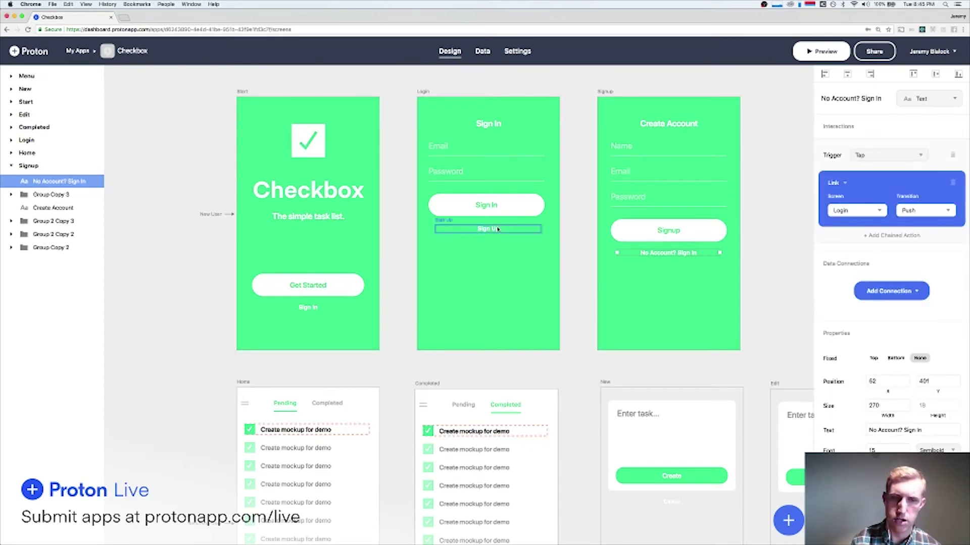
pyautogui.click(879, 149)
pyautogui.moveTo(869, 171)
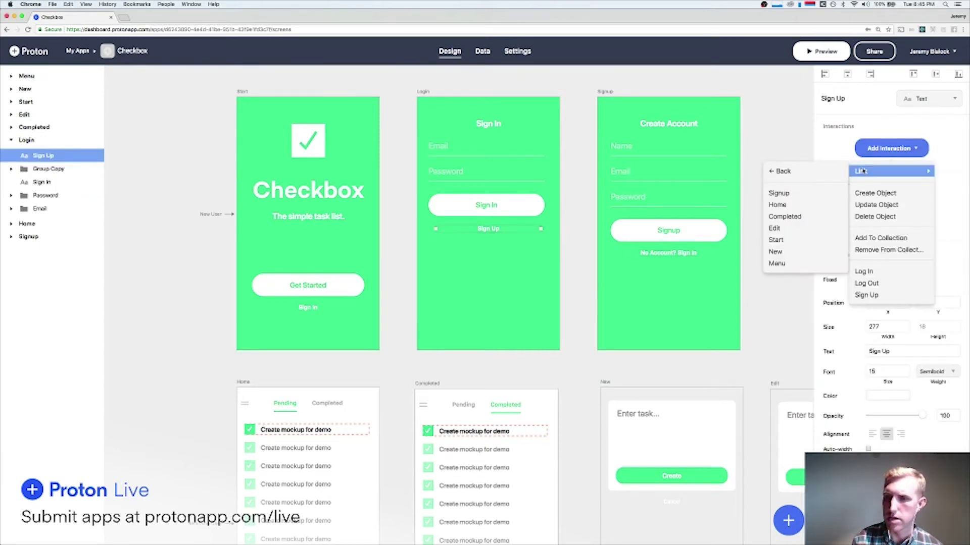
pyautogui.click(789, 196)
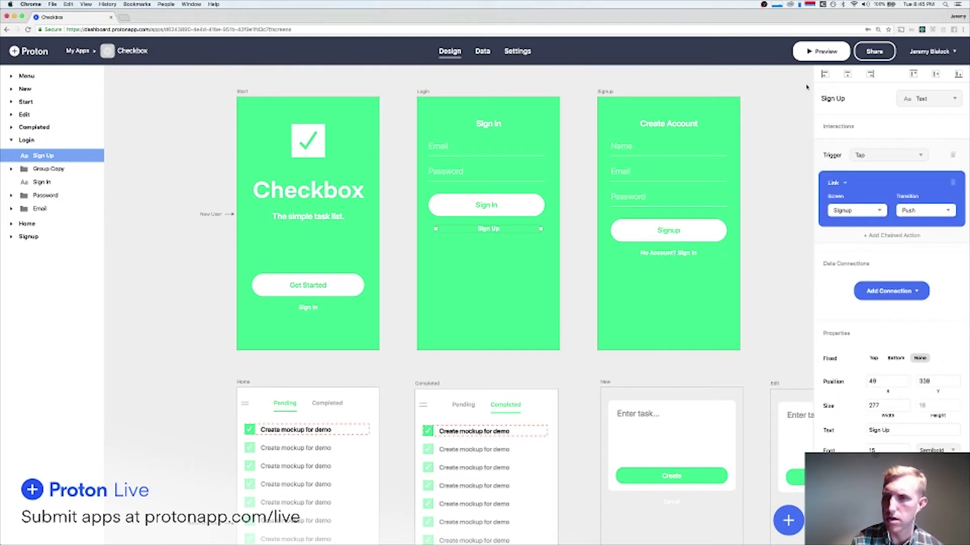
pyautogui.click(684, 233)
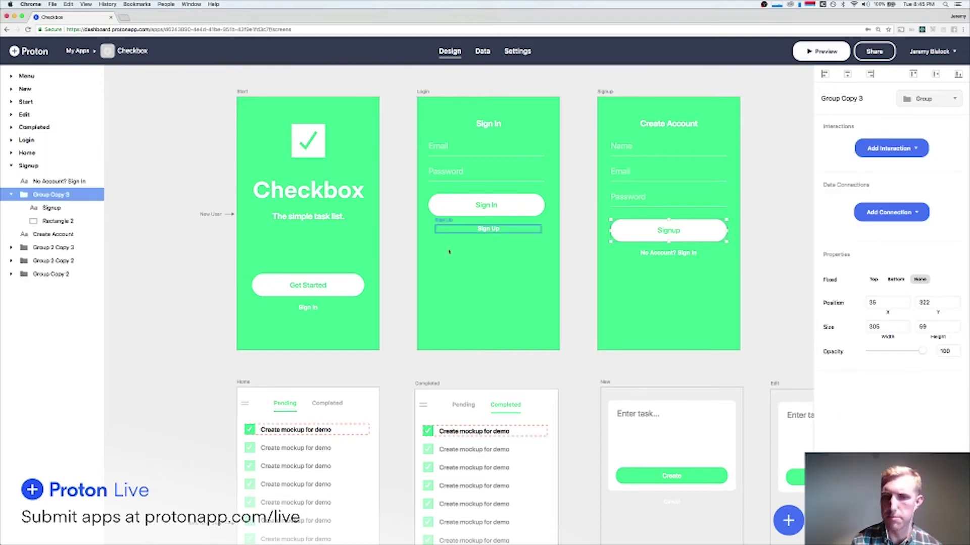
# Add a Sign Up action to the Signup button, mapping the Email field to the Email input.
pyautogui.click(323, 284)
pyautogui.click(665, 230)
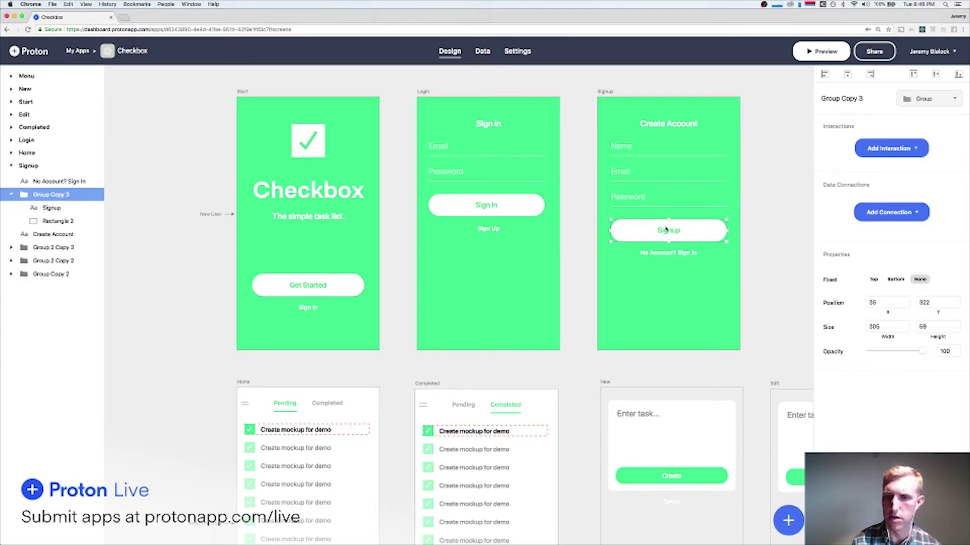
pyautogui.click(891, 148)
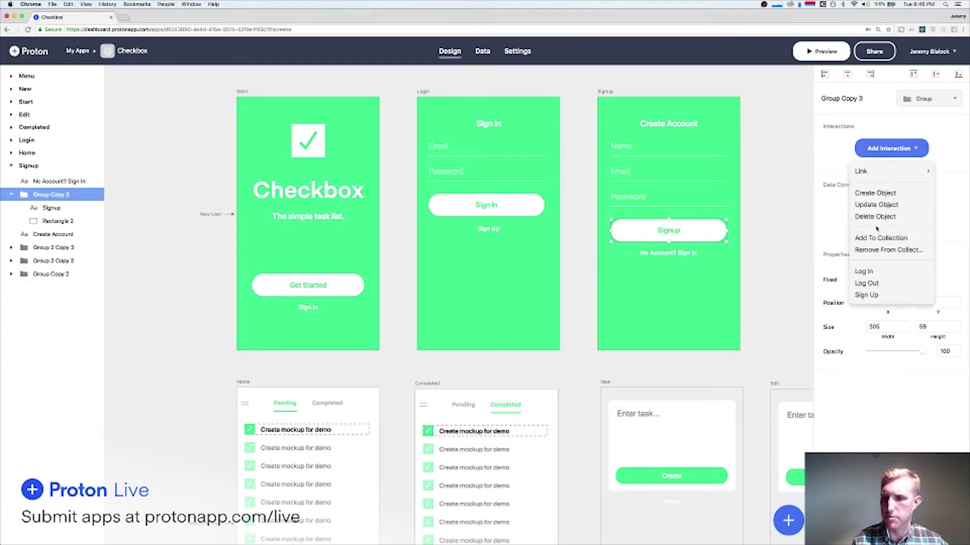
pyautogui.click(866, 295)
pyautogui.click(853, 220)
pyautogui.click(840, 233)
pyautogui.click(909, 220)
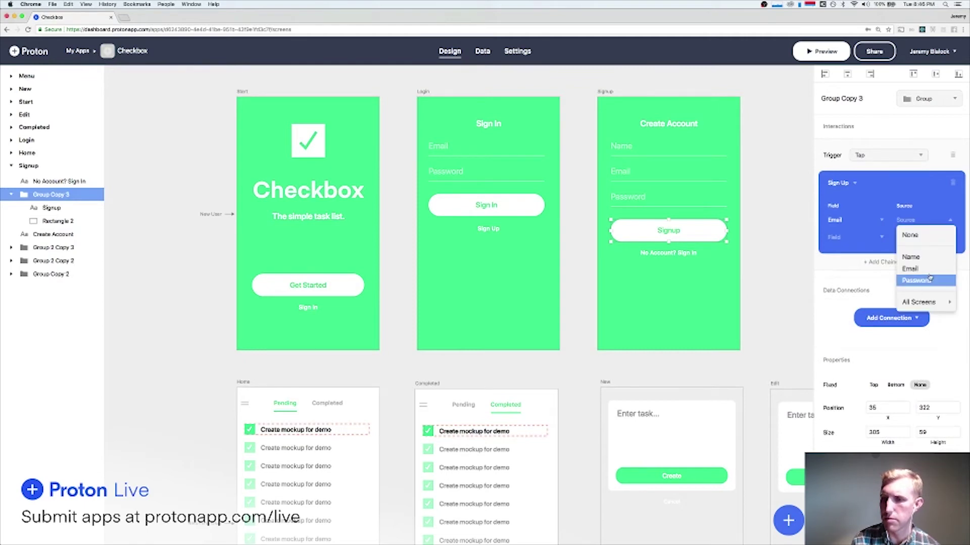
pyautogui.click(913, 269)
# Map Password to the Password input and Full Name to the Name input.
pyautogui.click(842, 238)
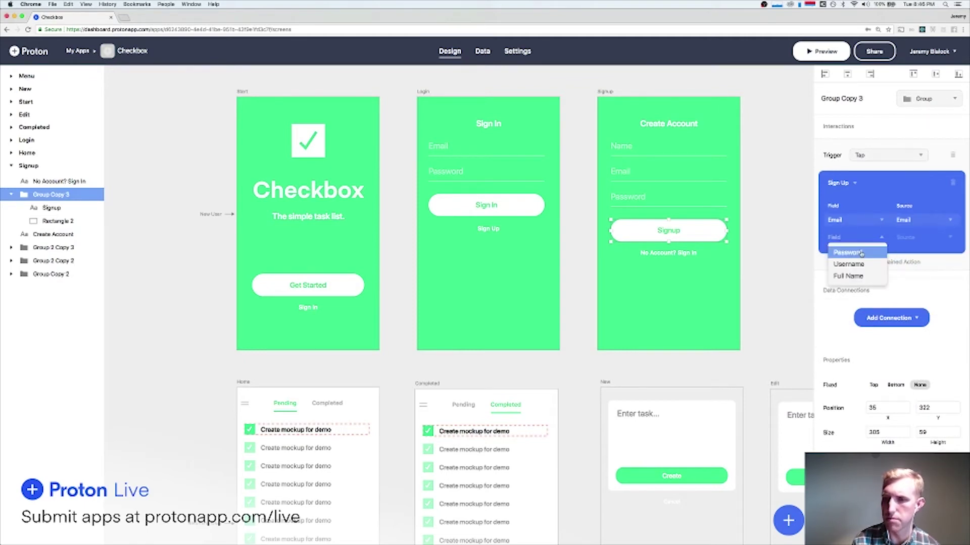
pyautogui.click(861, 254)
pyautogui.click(914, 238)
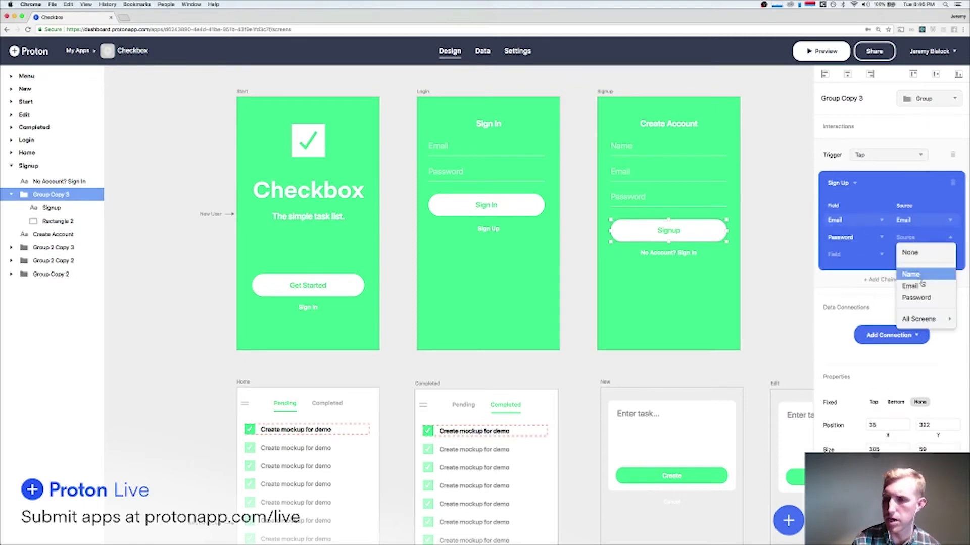
pyautogui.click(923, 296)
pyautogui.click(833, 254)
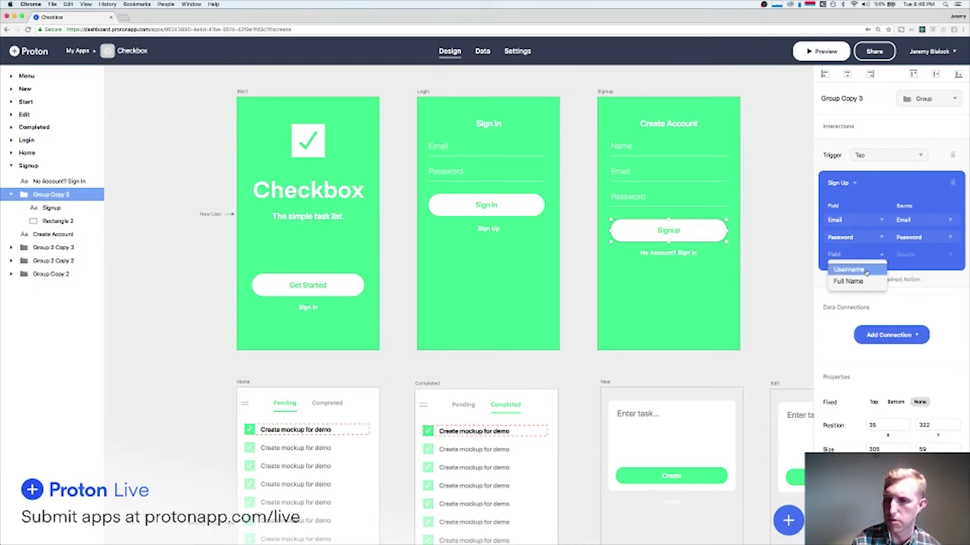
pyautogui.click(848, 279)
pyautogui.click(908, 255)
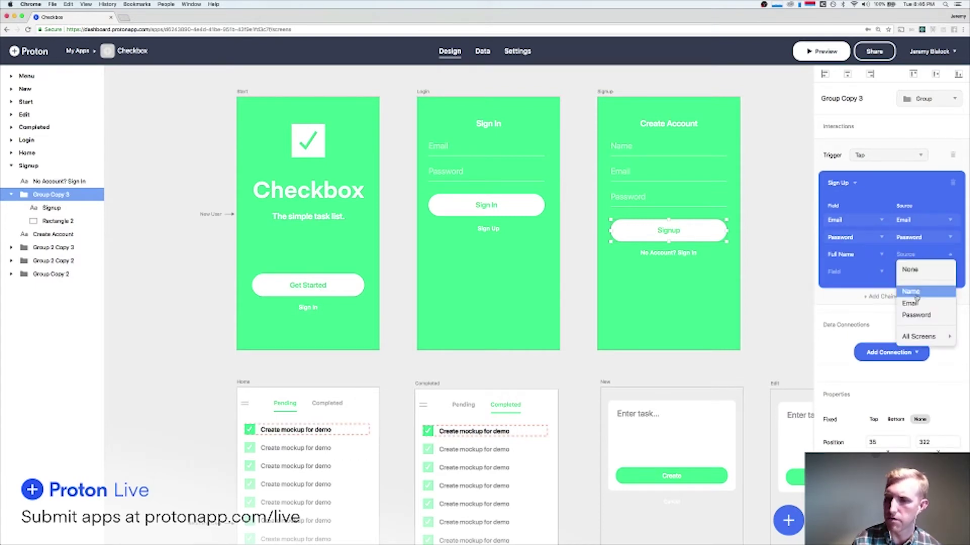
pyautogui.click(917, 290)
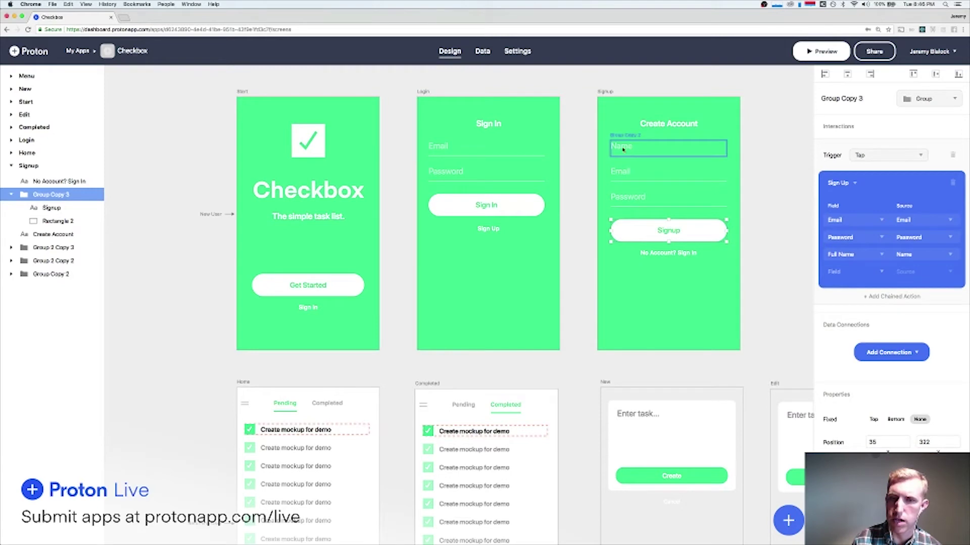
pyautogui.click(612, 172)
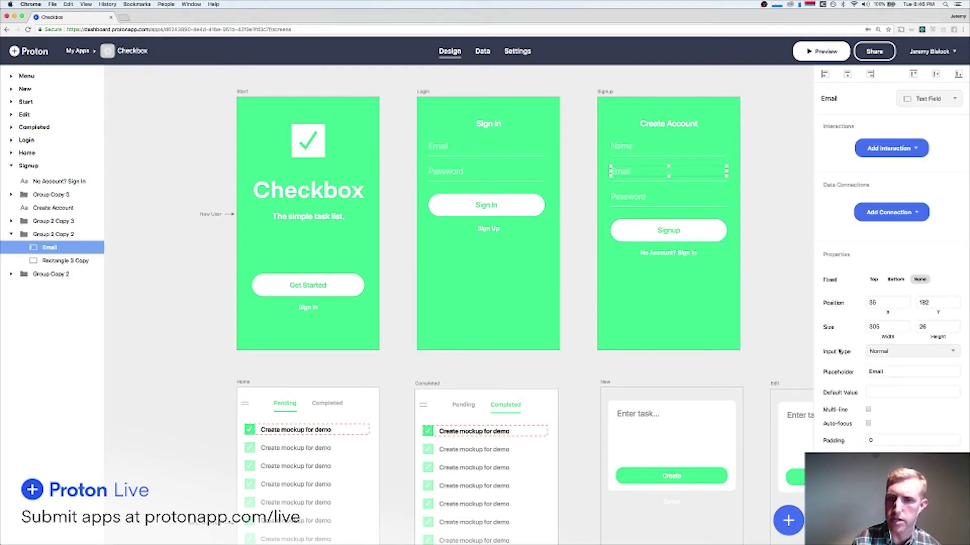
# Set both Email inputs to the Email type and the Signup Password field to the Password type.
pyautogui.click(885, 353)
pyautogui.click(886, 401)
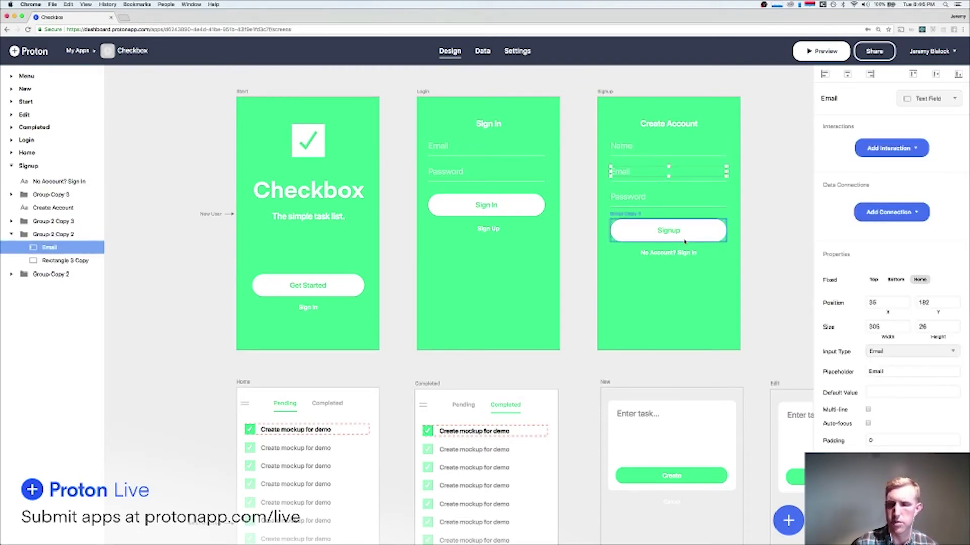
pyautogui.doubleClick(441, 147)
pyautogui.click(876, 351)
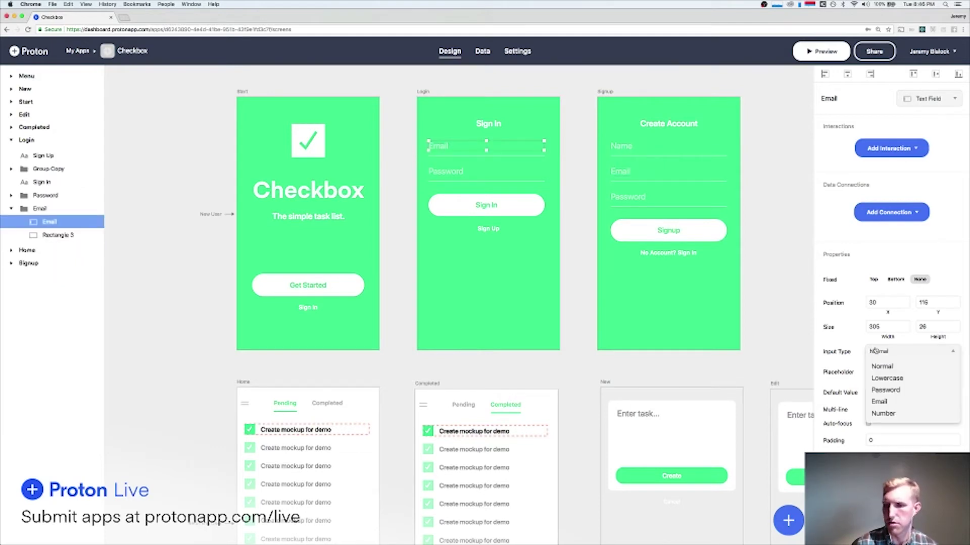
pyautogui.click(886, 403)
pyautogui.doubleClick(626, 197)
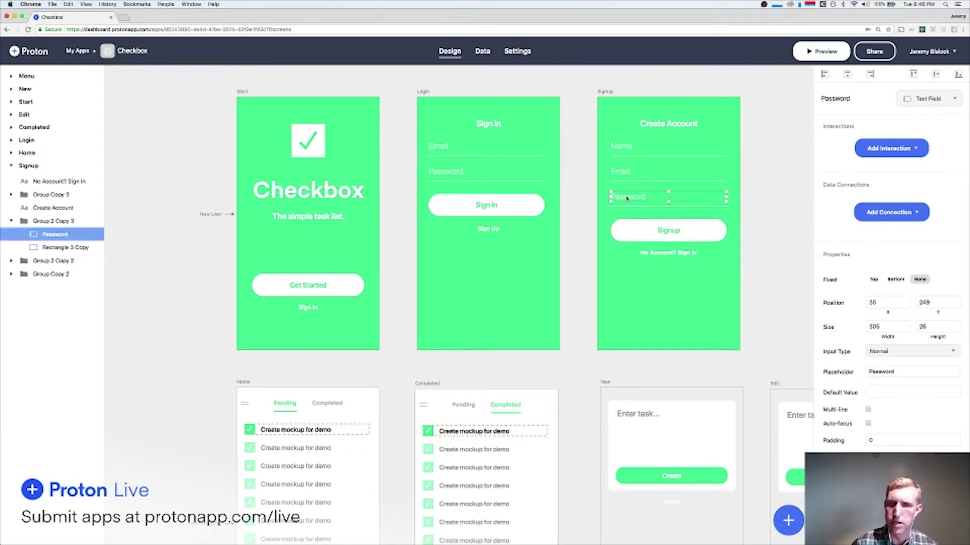
pyautogui.click(908, 356)
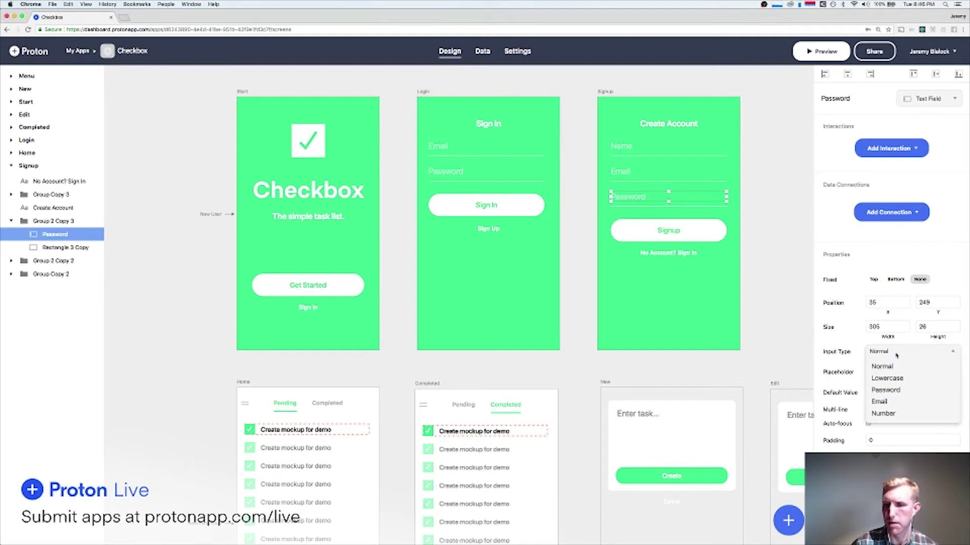
pyautogui.click(892, 392)
# Preview the app, go from the start screen to Create Account, then close the preview.
pyautogui.click(821, 46)
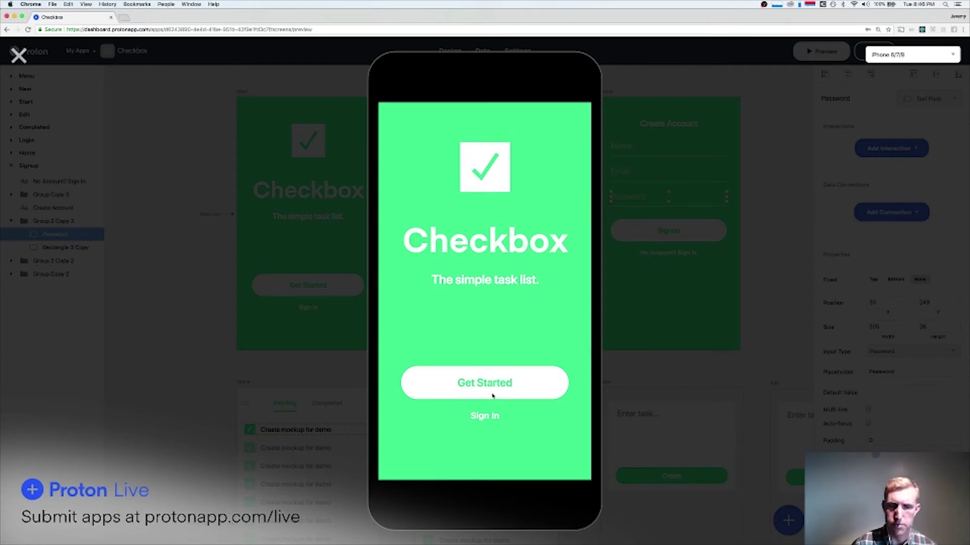
pyautogui.click(493, 395)
pyautogui.click(20, 53)
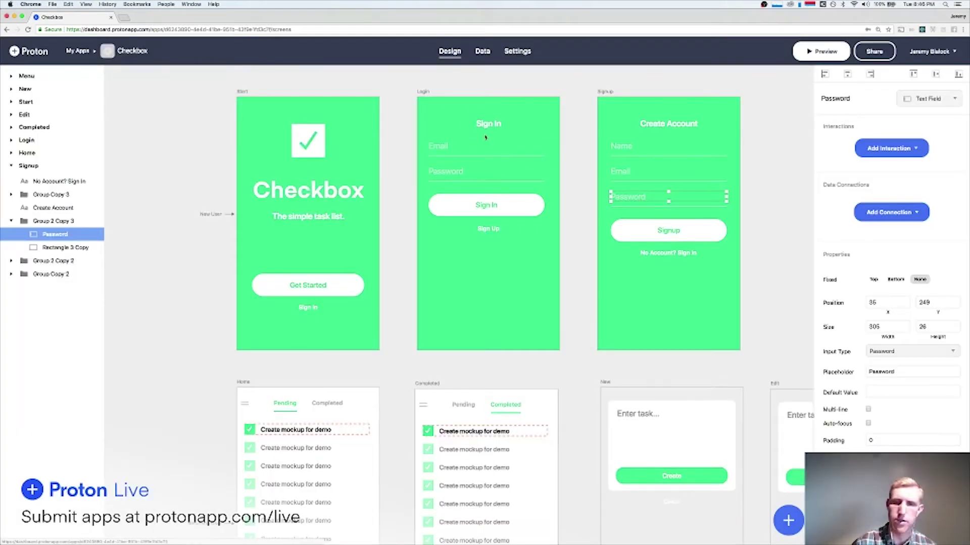
# Chain a Link to the Home screen after the Signup button's Sign Up action, then preview.
pyautogui.click(671, 237)
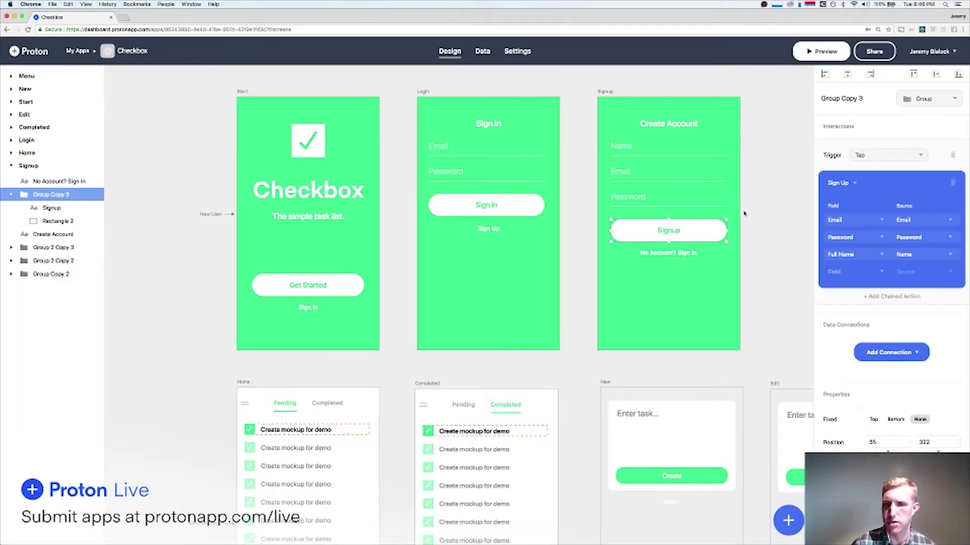
pyautogui.click(902, 295)
pyautogui.click(848, 305)
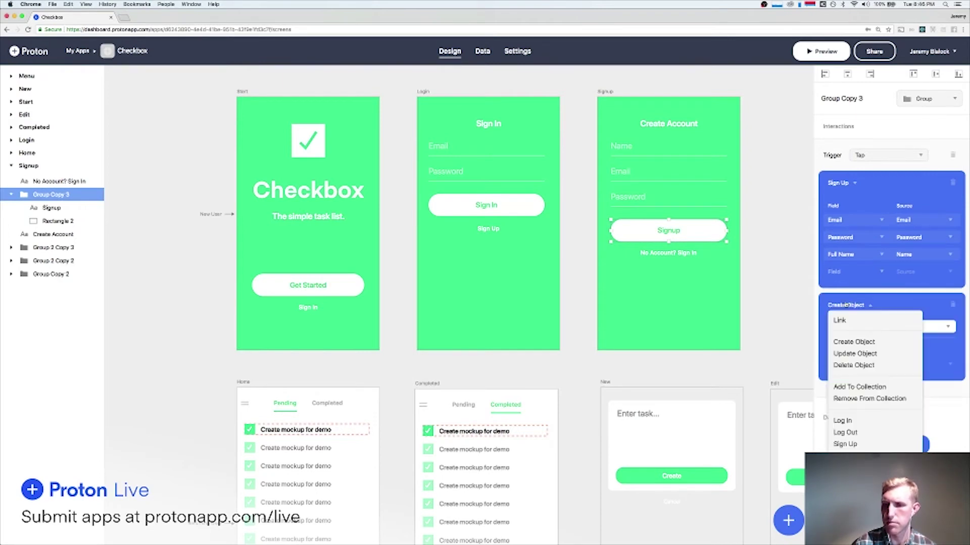
pyautogui.click(855, 320)
pyautogui.click(857, 332)
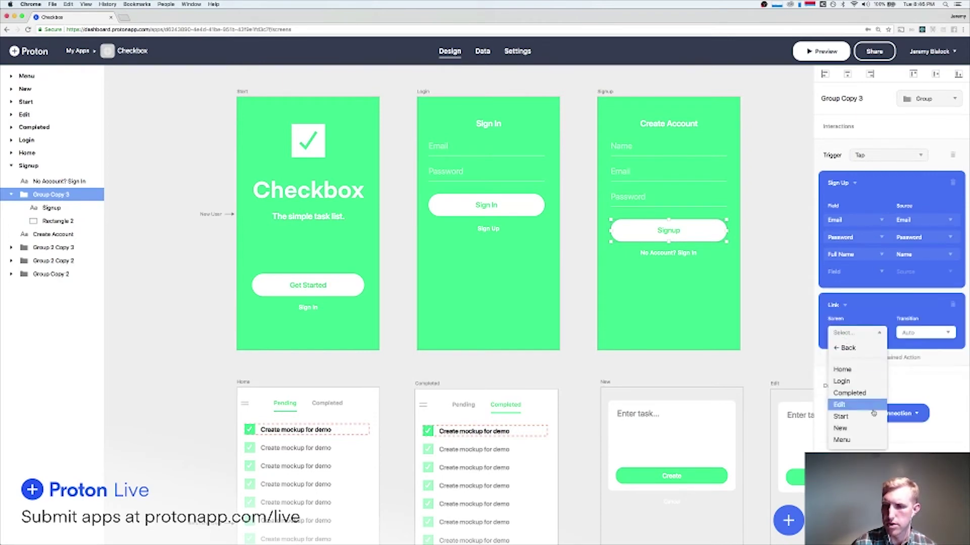
pyautogui.click(861, 371)
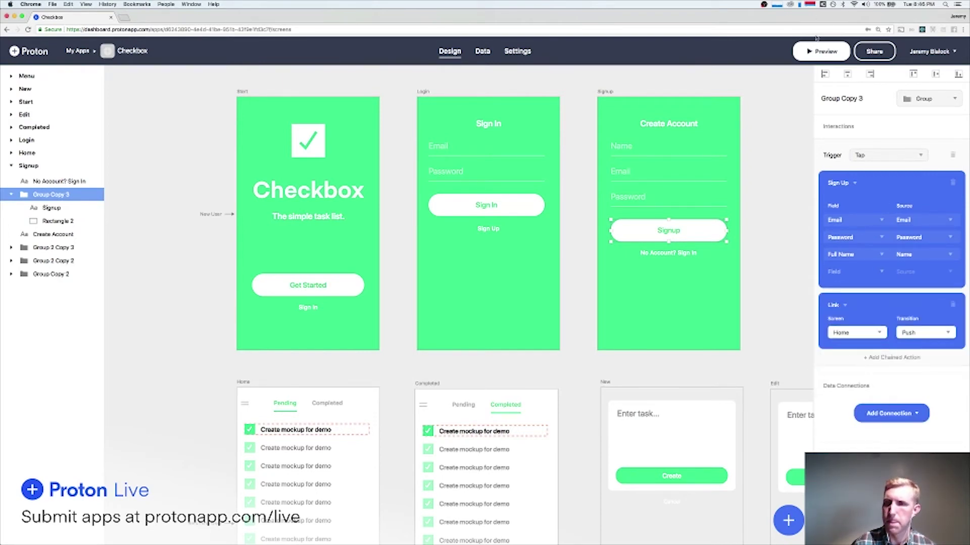
pyautogui.click(820, 51)
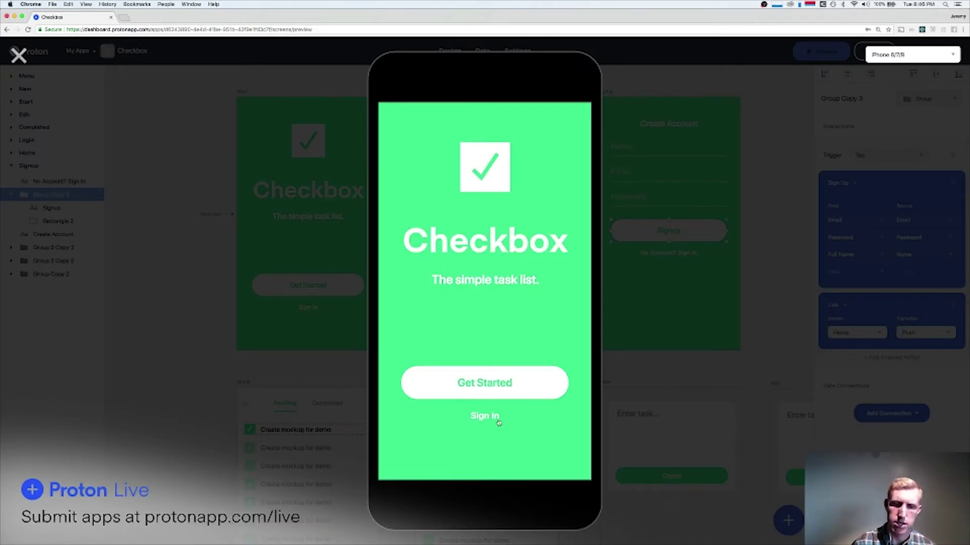
# Reach Create Account via Get Started in preview, close it, and select Name, Email and Password fields.
pyautogui.click(477, 386)
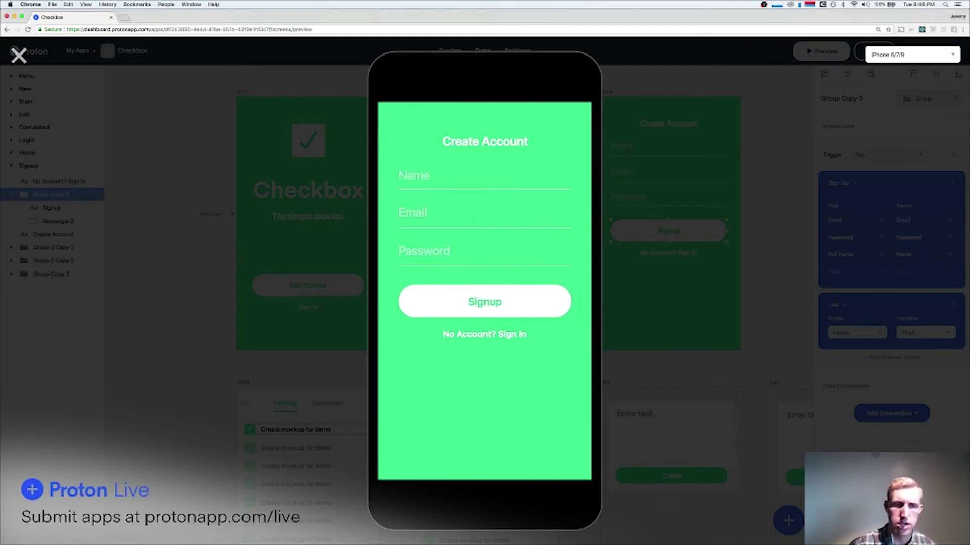
pyautogui.press('Escape')
pyautogui.click(621, 147)
pyautogui.keyDown('shift'); pyautogui.click(628, 172); pyautogui.keyUp('shift')
pyautogui.keyDown('shift'); pyautogui.click(629, 198); pyautogui.keyUp('shift')
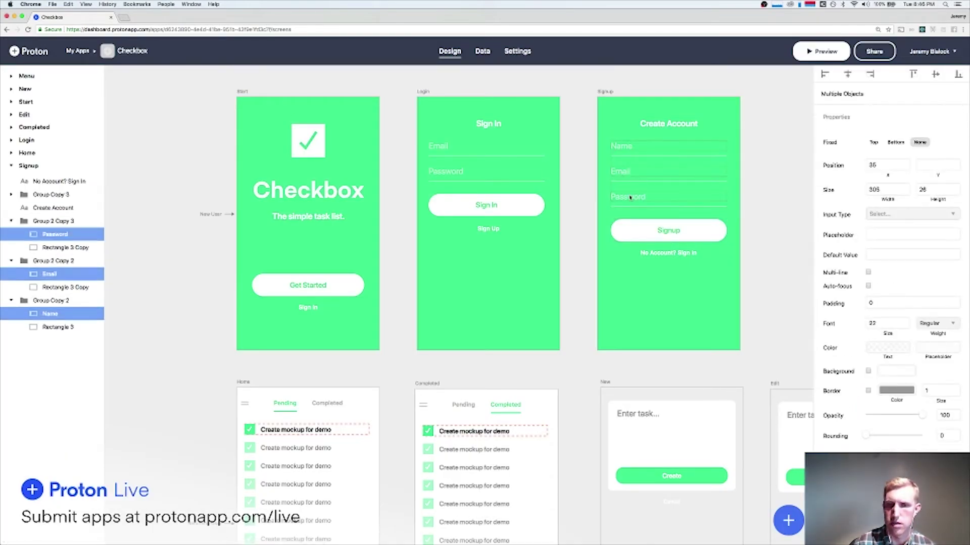
# Check the three fields' white text colour, then launch the preview on the Checkbox start screen.
pyautogui.click(890, 348)
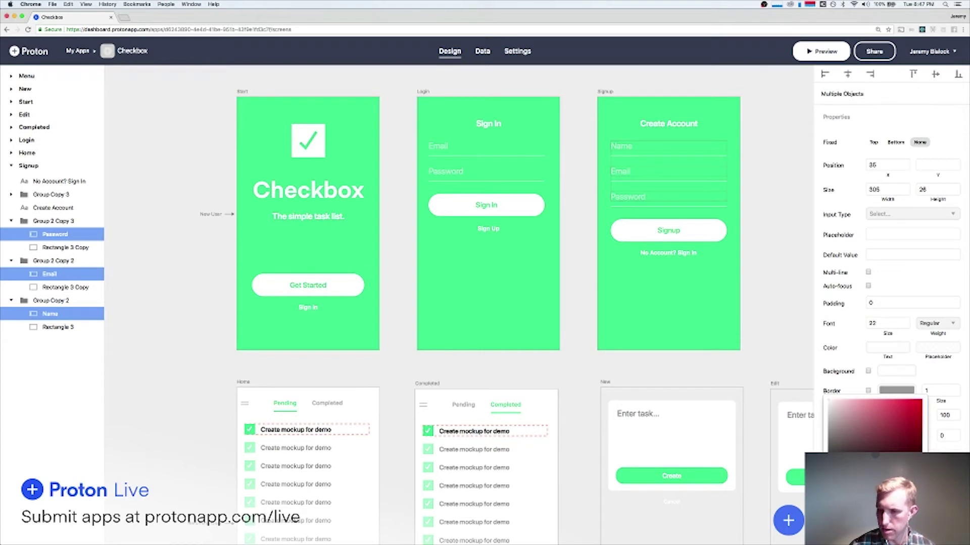
pyautogui.click(896, 344)
pyautogui.click(808, 53)
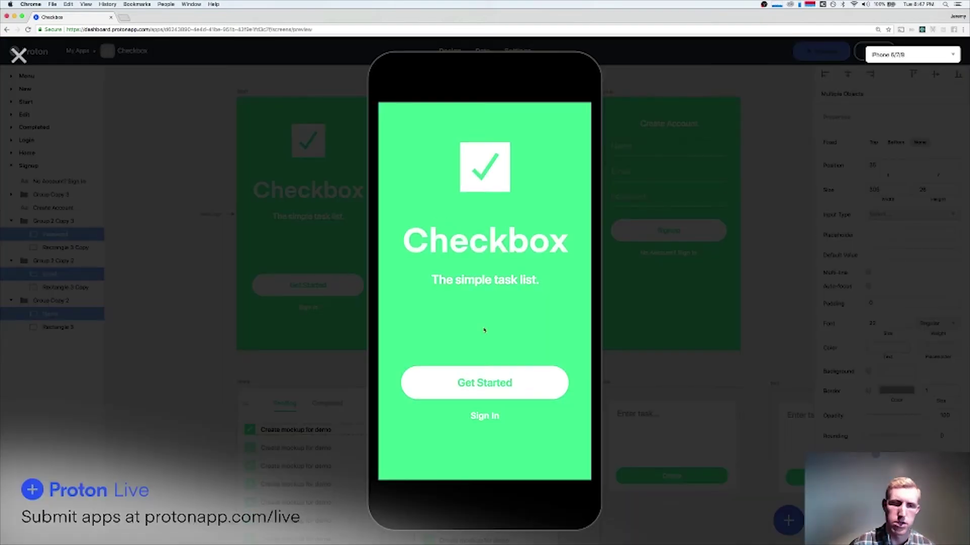
# In the preview, enter a test name, e-mail and password on Create Account and submit Signup.
pyautogui.click(504, 394)
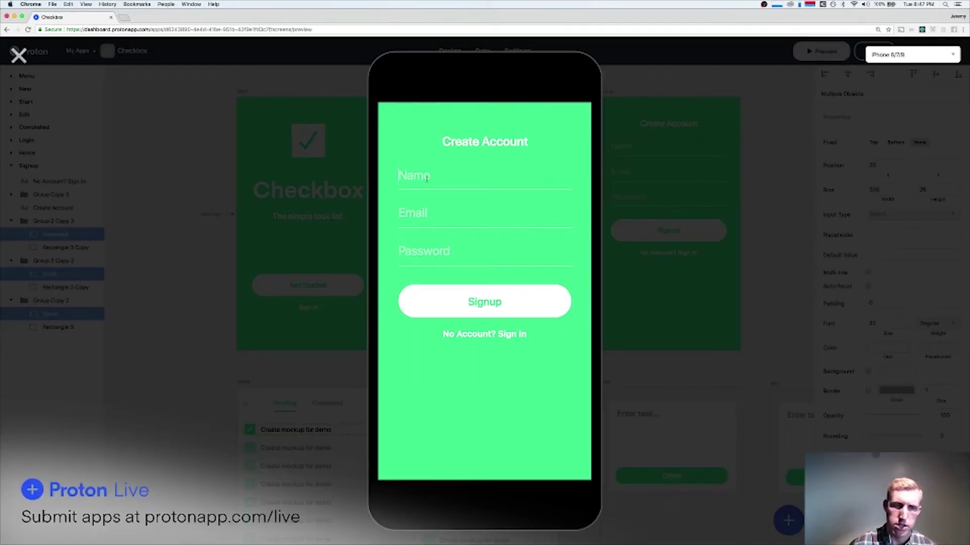
pyautogui.write('J')
pyautogui.press('BackSpace')
pyautogui.write('Jeremy B')
pyautogui.click(421, 213)
pyautogui.write('je')
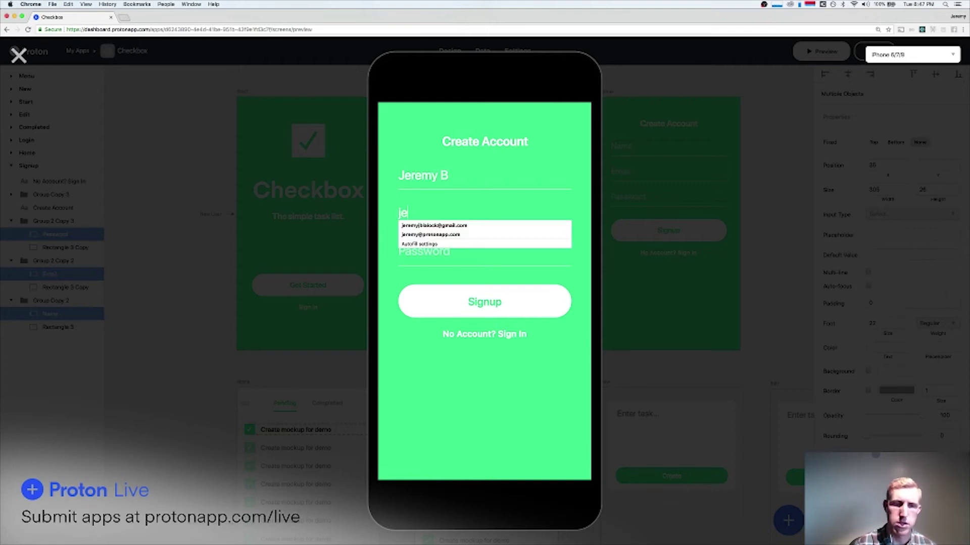
pyautogui.write('remy12')
pyautogui.press('BackSpace')
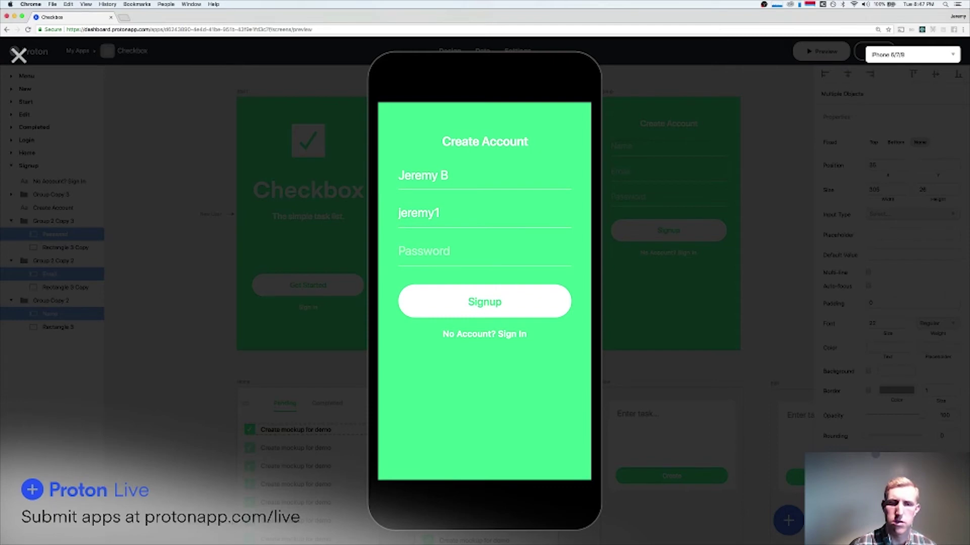
pyautogui.write('@ex')
pyautogui.press('BackSpace')
pyautogui.write('ex')
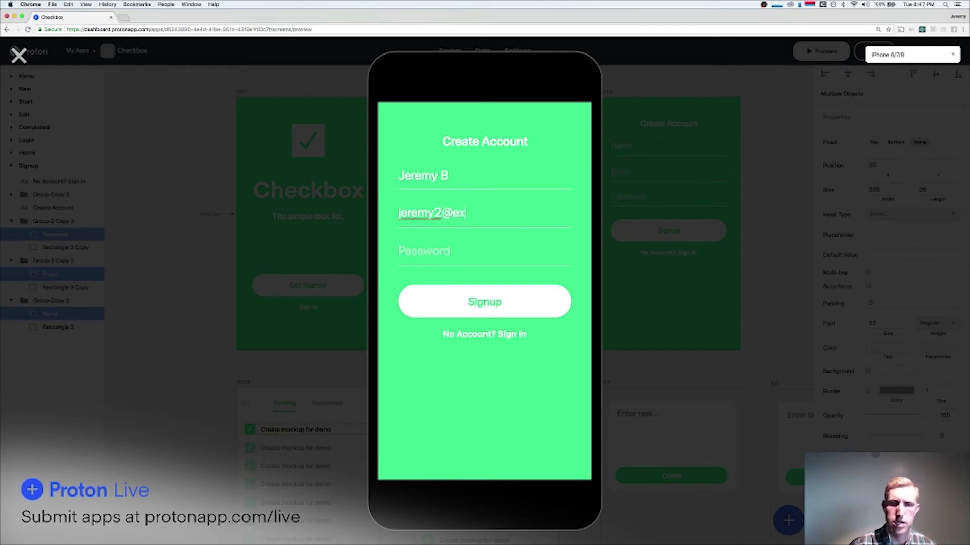
pyautogui.write('ample.com')
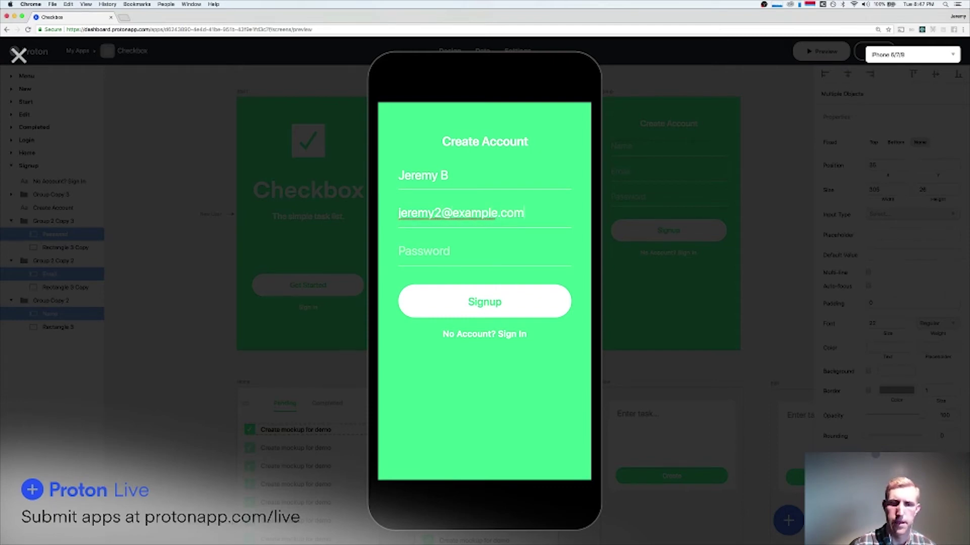
pyautogui.press('Tab')
pyautogui.write('paass')
pyautogui.press('BackSpace')
pyautogui.press('BackSpace')
pyautogui.press('BackSpace')
pyautogui.write('pass')
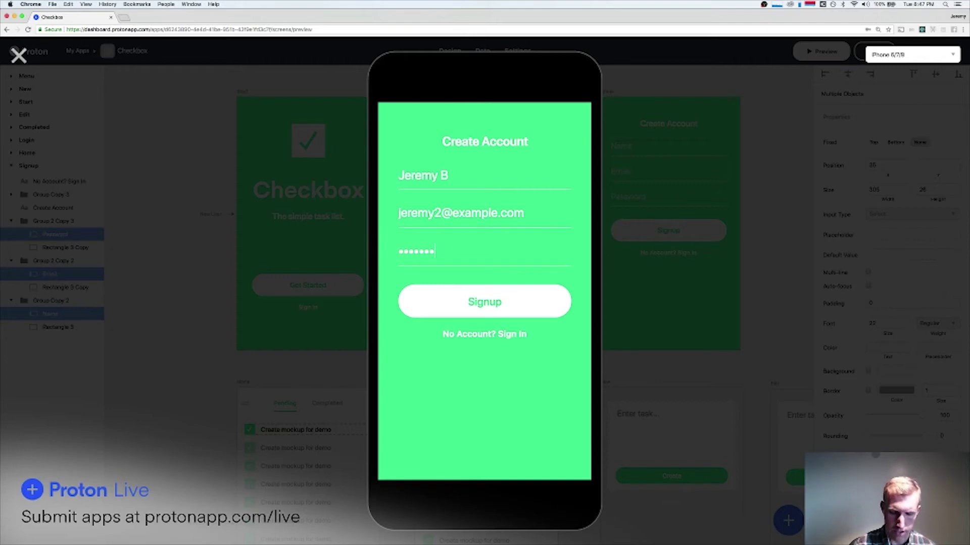
pyautogui.click(483, 302)
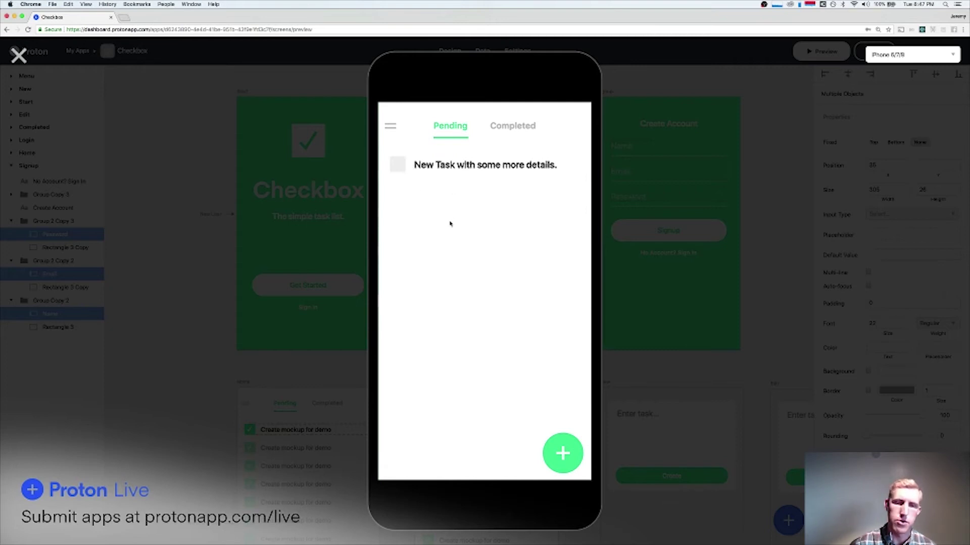
# Toggle the Home screen's Pending and Completed tabs, open and close the side menu, then close the preview.
pyautogui.click(513, 127)
pyautogui.click(450, 128)
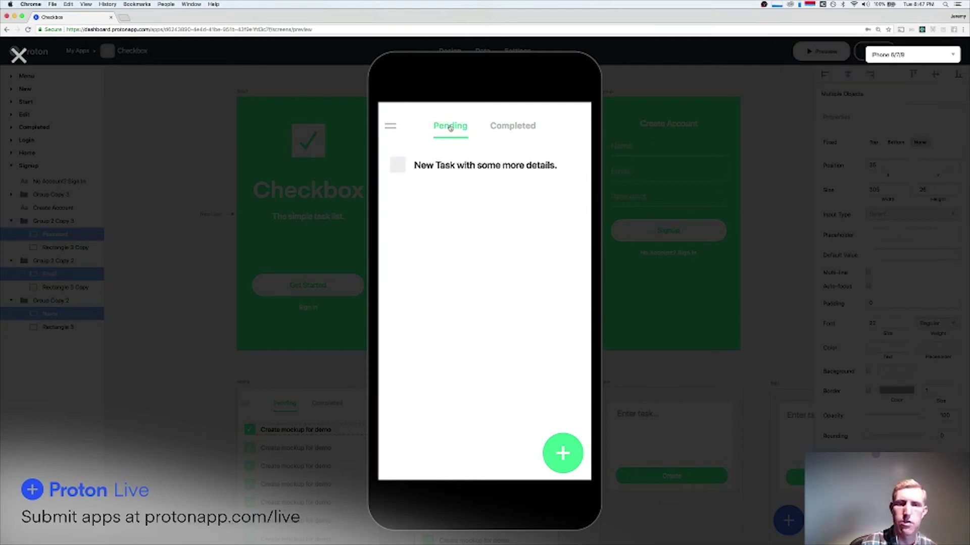
pyautogui.click(520, 127)
pyautogui.click(444, 131)
pyautogui.click(512, 134)
pyautogui.click(450, 131)
pyautogui.click(516, 130)
pyautogui.click(450, 127)
pyautogui.click(513, 127)
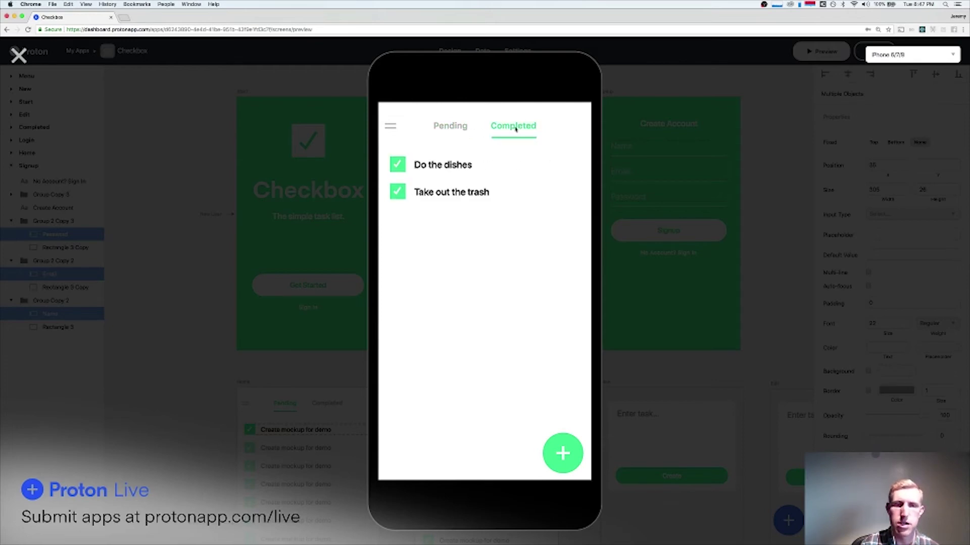
pyautogui.click(449, 127)
pyautogui.click(516, 129)
pyautogui.click(450, 127)
pyautogui.click(515, 130)
pyautogui.click(450, 127)
pyautogui.click(522, 127)
pyautogui.click(450, 127)
pyautogui.click(514, 127)
pyautogui.click(450, 126)
pyautogui.click(390, 127)
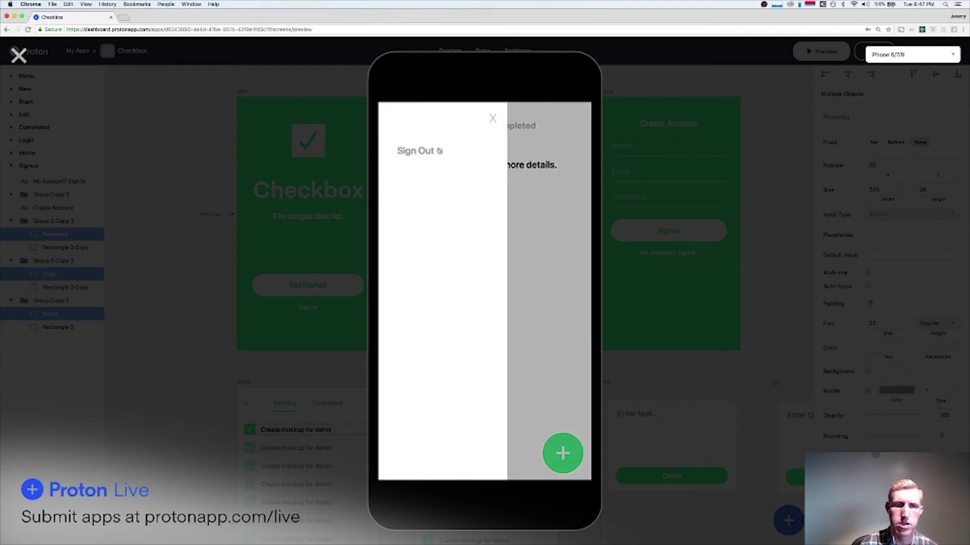
pyautogui.click(486, 124)
pyautogui.click(494, 126)
pyautogui.click(455, 127)
pyautogui.click(18, 54)
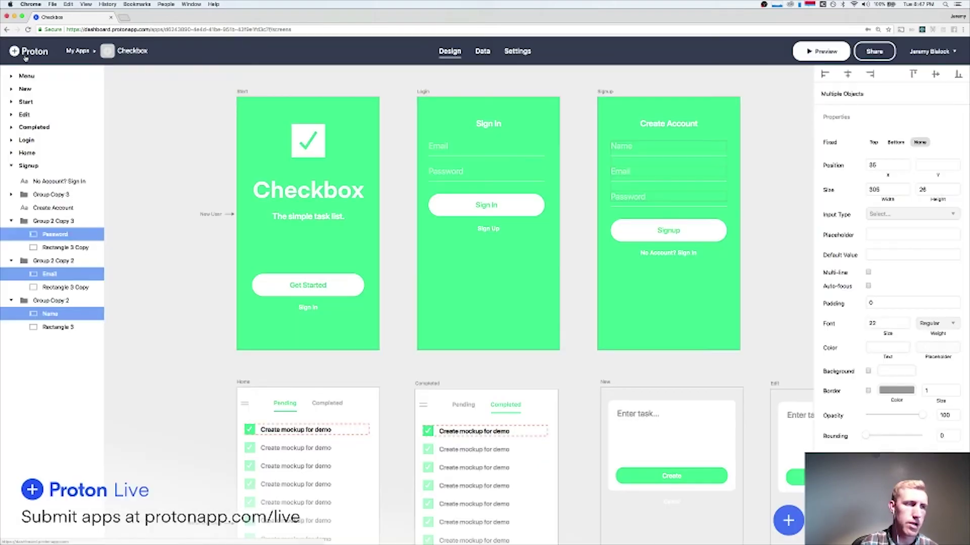
# Open the Tasks table on the Data tab and start adding a new column.
pyautogui.click(482, 53)
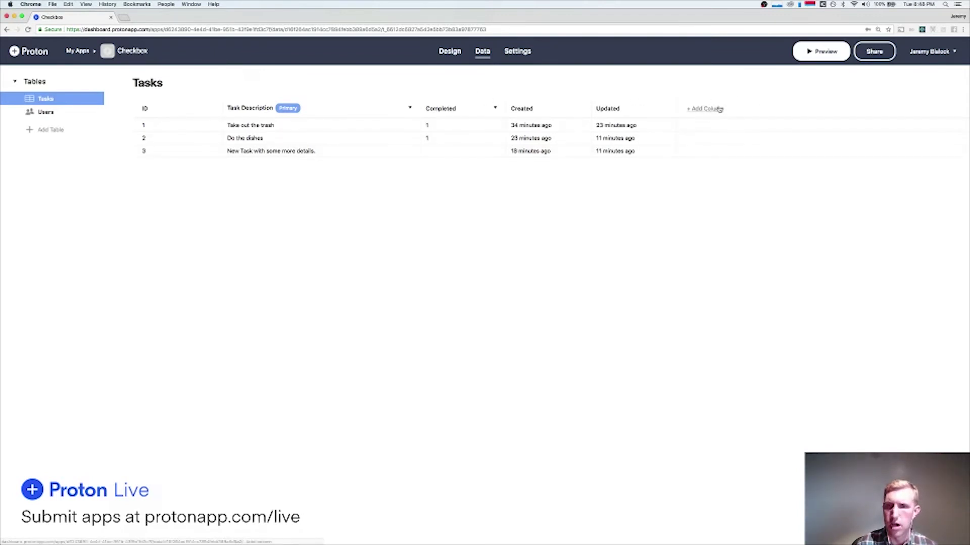
pyautogui.click(708, 109)
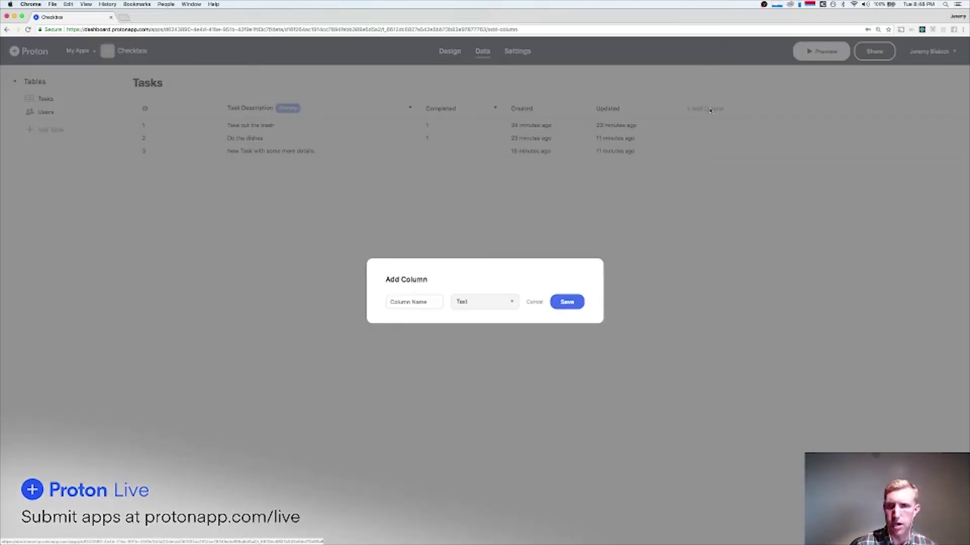
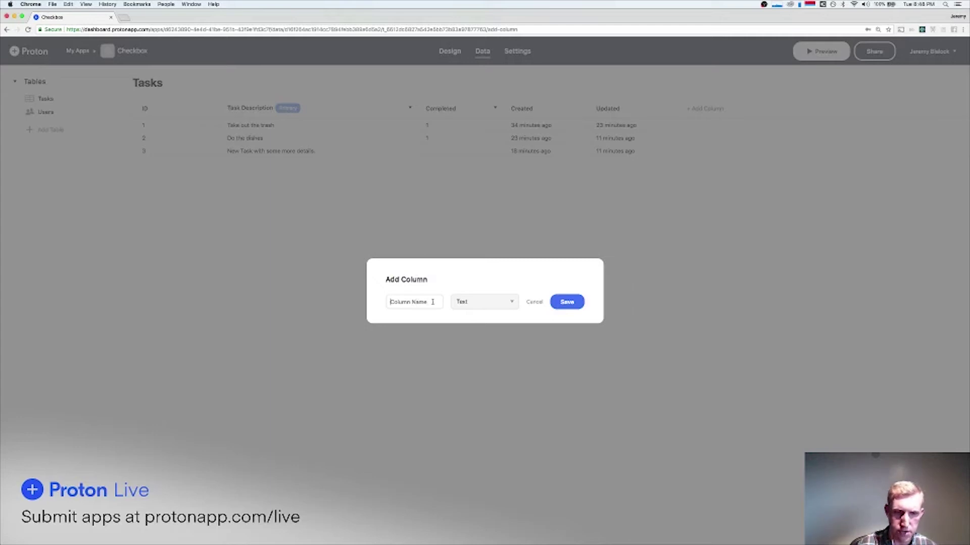
# Save a new Tasks column named User with type Model > Users.
pyautogui.write('User')
pyautogui.click(484, 302)
pyautogui.moveTo(477, 384)
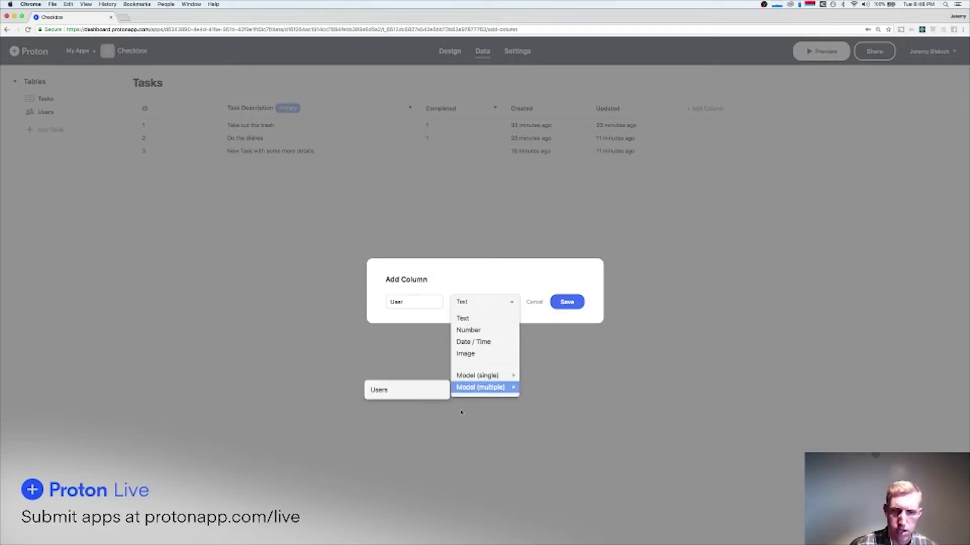
pyautogui.click(404, 377)
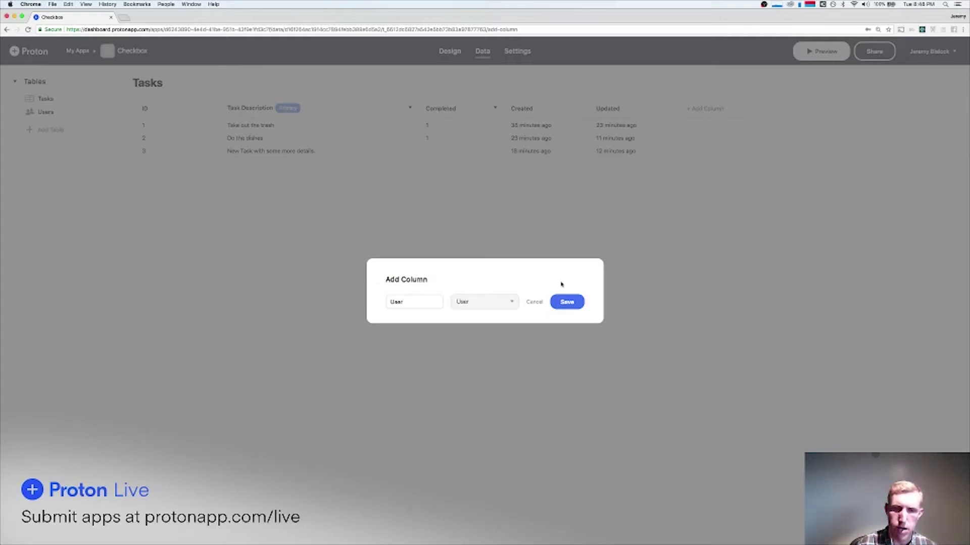
pyautogui.click(567, 303)
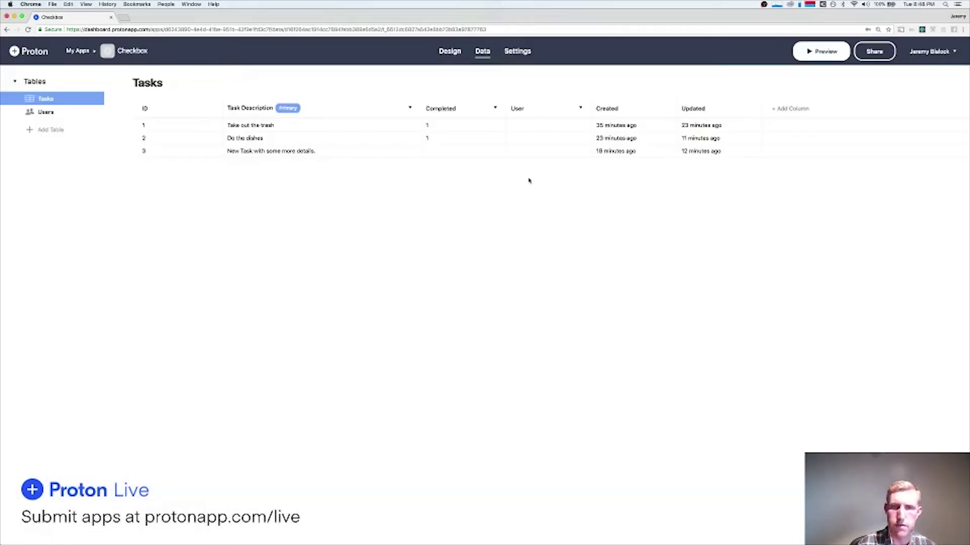
# Set the Home screen list's data source to Authenticated User > Tasks > All.
pyautogui.click(825, 54)
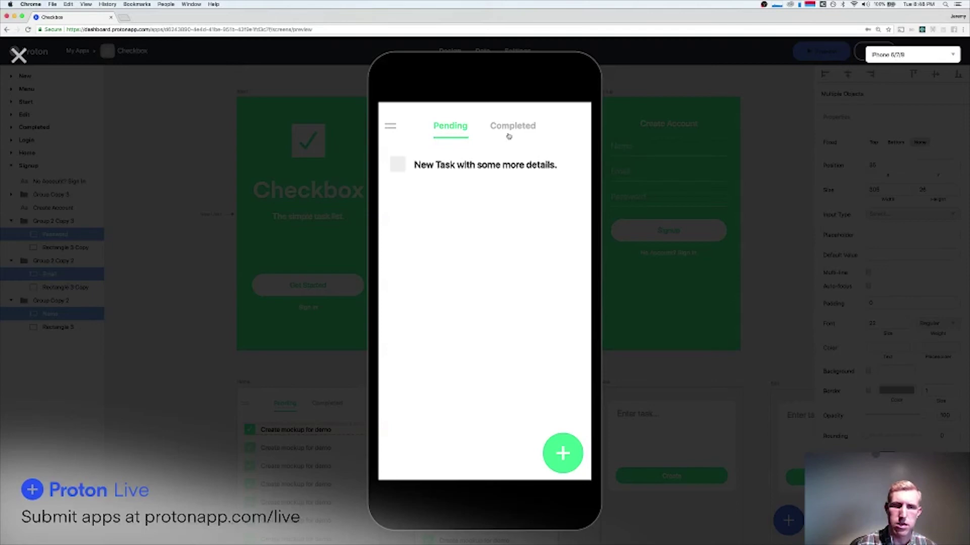
pyautogui.press('Escape')
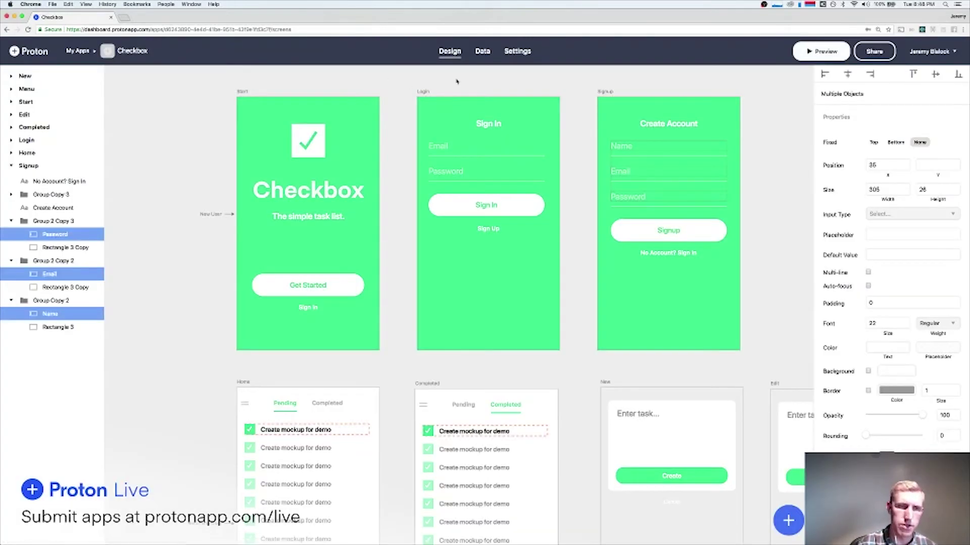
pyautogui.scroll(-5, 340, 364)
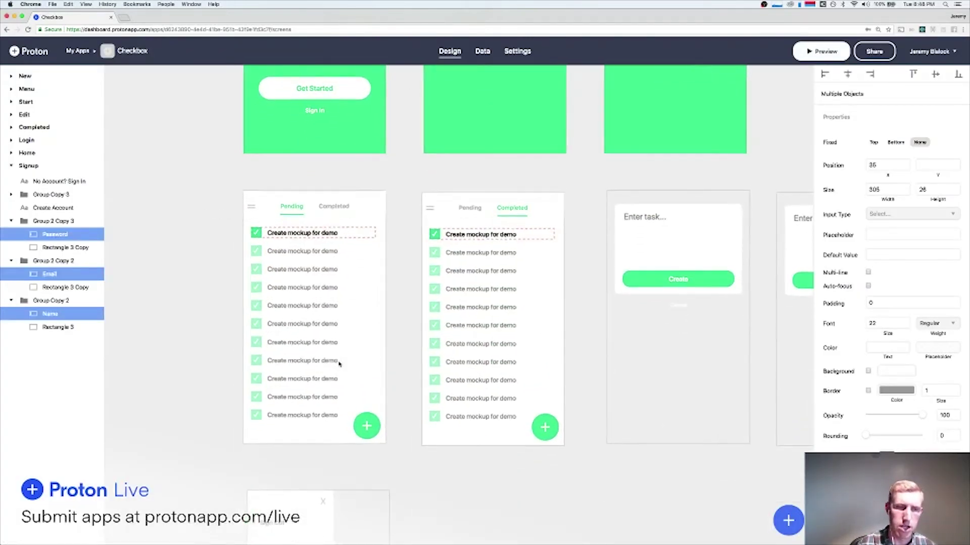
pyautogui.click(340, 364)
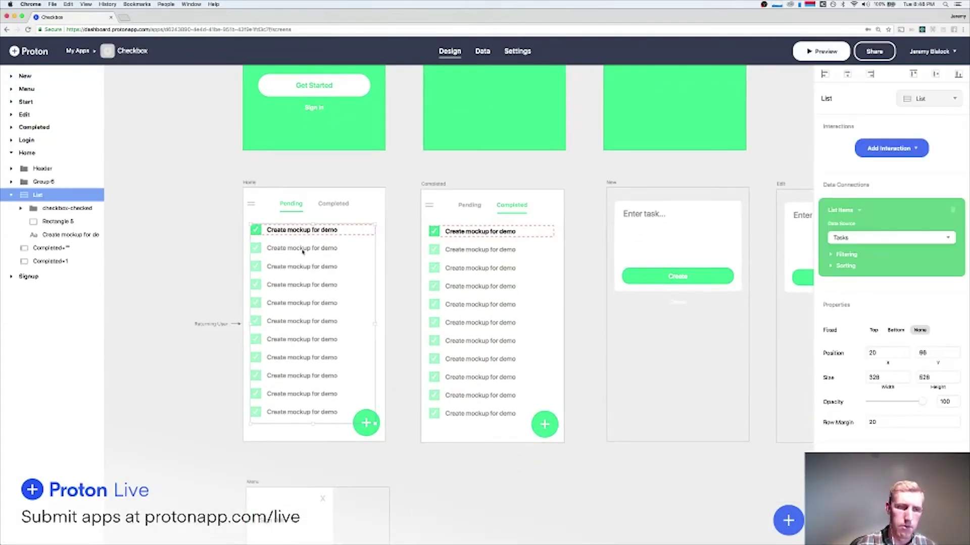
pyautogui.click(842, 237)
pyautogui.click(849, 237)
pyautogui.click(848, 237)
pyautogui.moveTo(850, 249)
pyautogui.moveTo(773, 252)
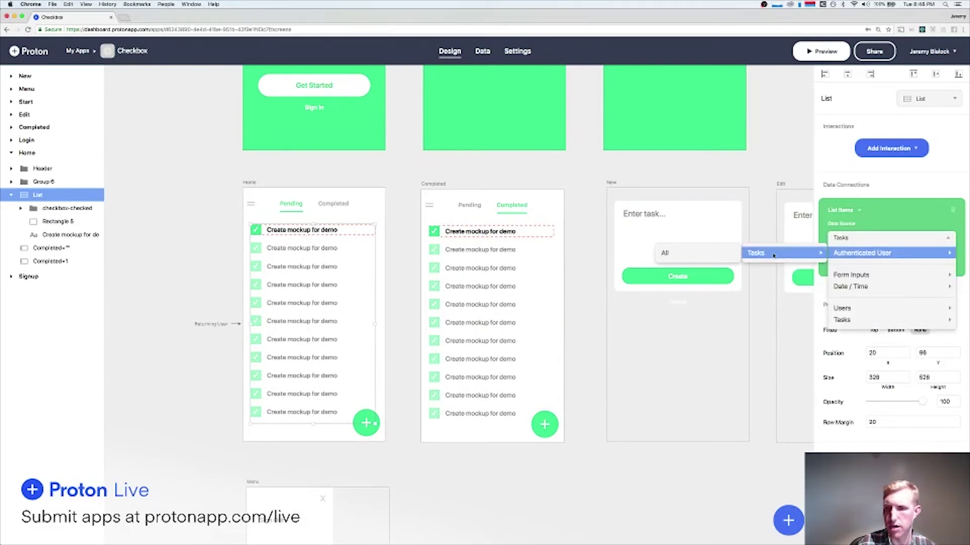
pyautogui.click(696, 254)
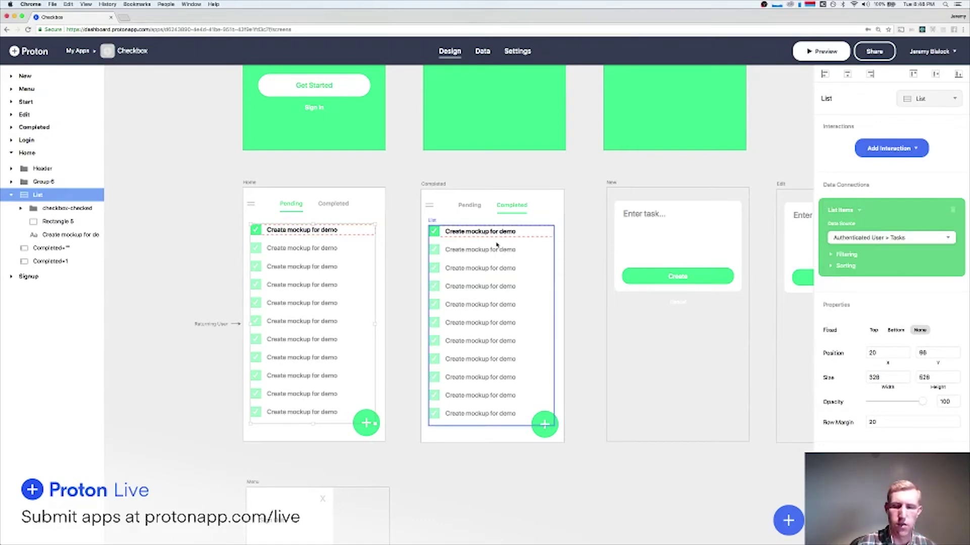
# Set the Completed screen list's data source to Authenticated User > Tasks > All.
pyautogui.click(513, 243)
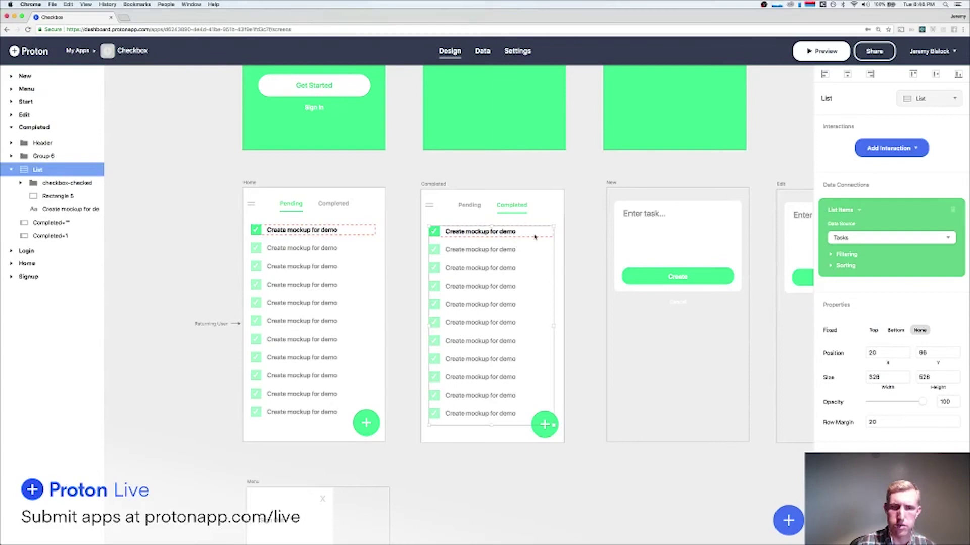
pyautogui.click(853, 238)
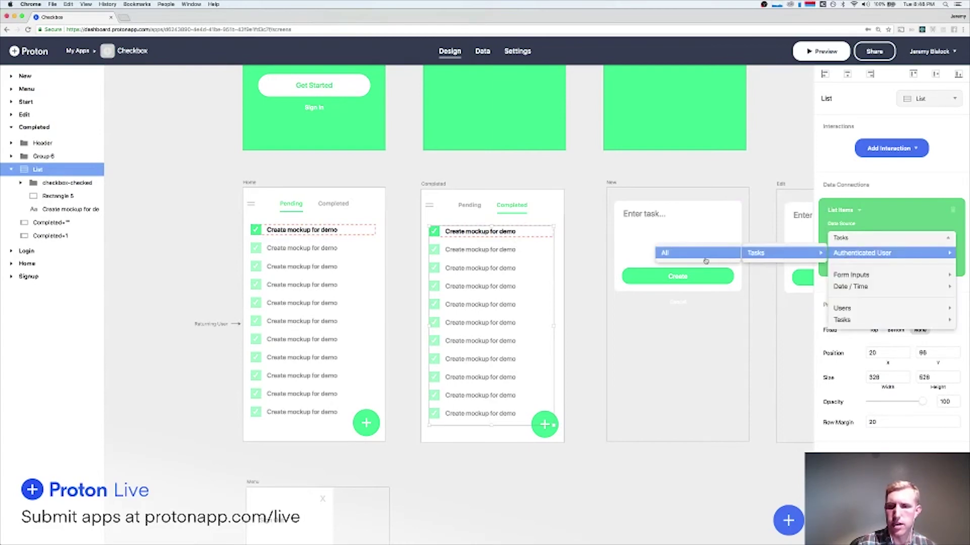
pyautogui.click(706, 259)
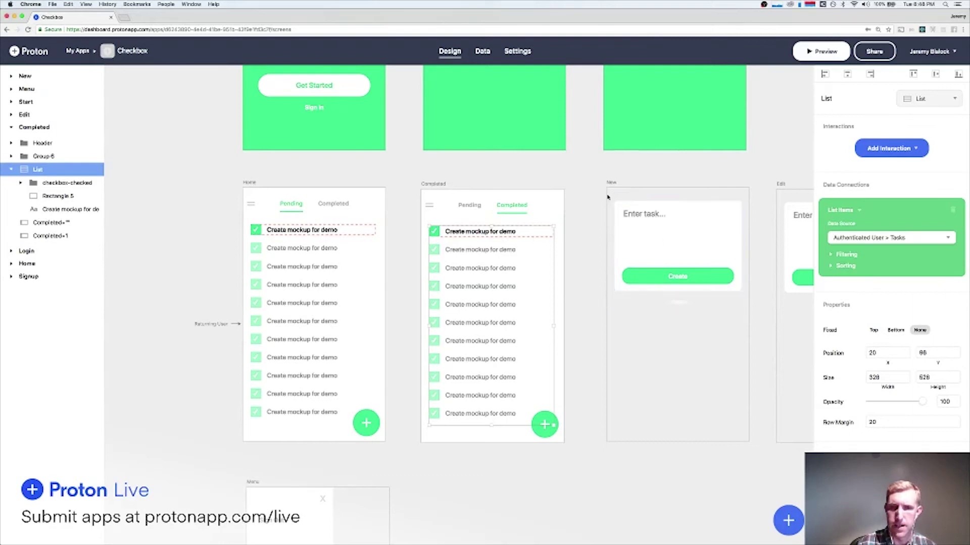
# Filter the Home list to tasks where Completed is not equal to 1.
pyautogui.click(853, 255)
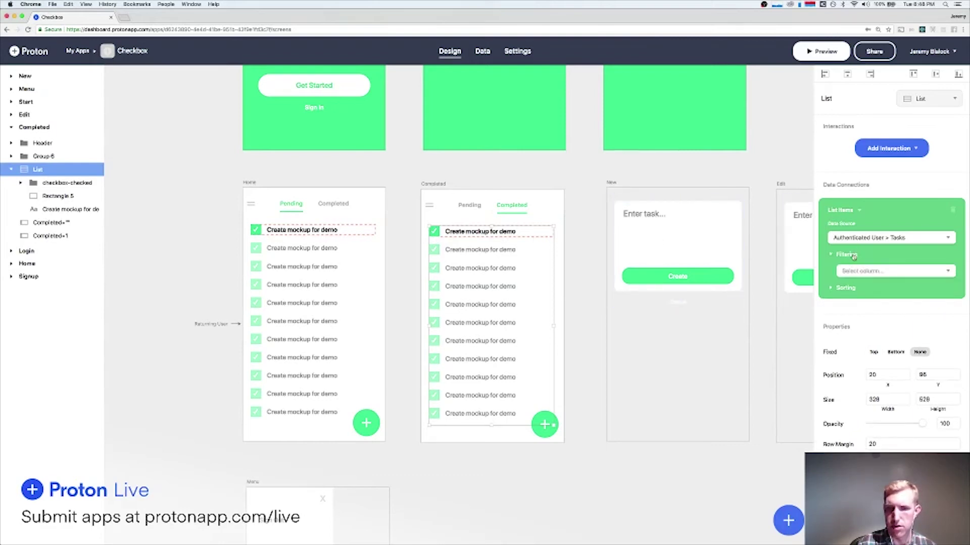
pyautogui.click(853, 257)
pyautogui.click(297, 262)
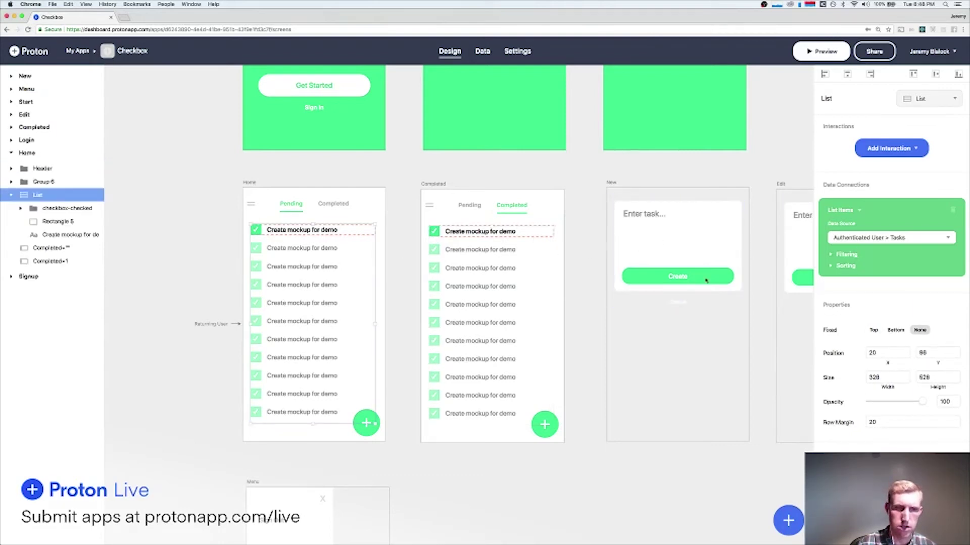
pyautogui.click(846, 255)
pyautogui.click(853, 271)
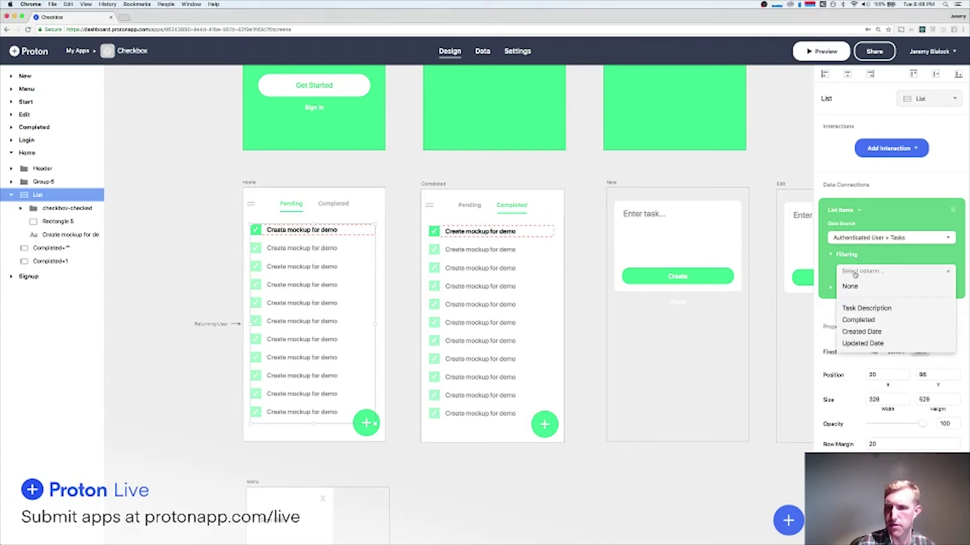
pyautogui.click(863, 320)
pyautogui.click(859, 289)
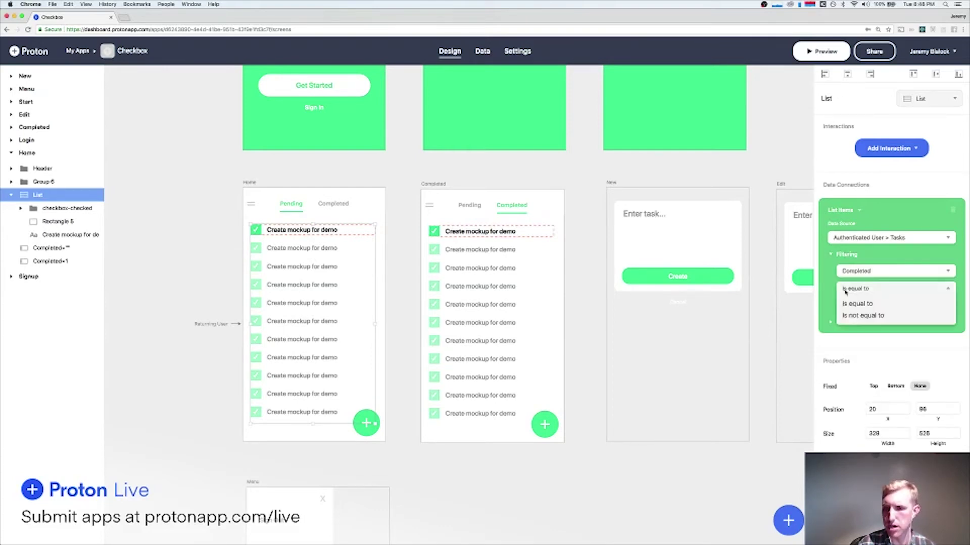
pyautogui.click(861, 314)
pyautogui.click(864, 306)
pyautogui.write('1')
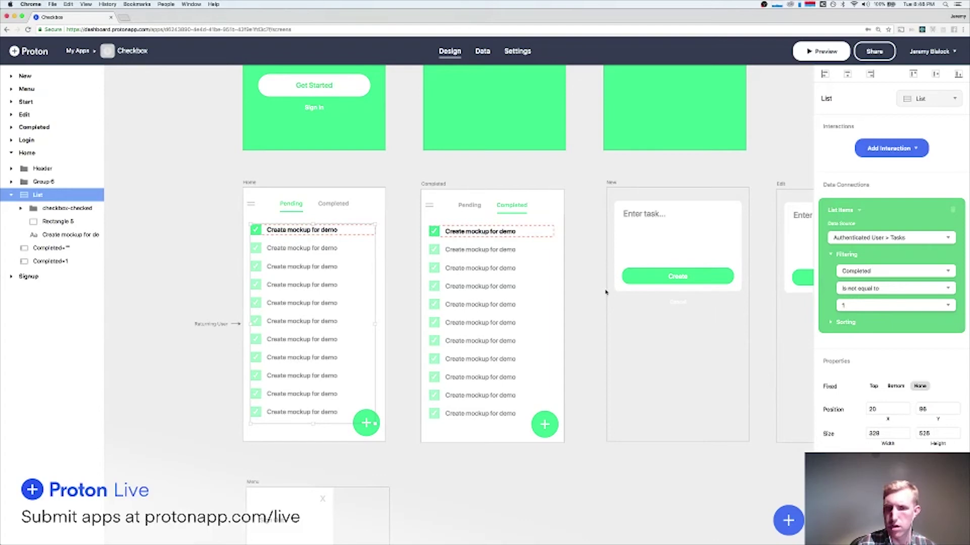
# Filter the Completed list on Completed equal to 1, then check Completed tasks in the preview.
pyautogui.click(535, 313)
pyautogui.click(847, 255)
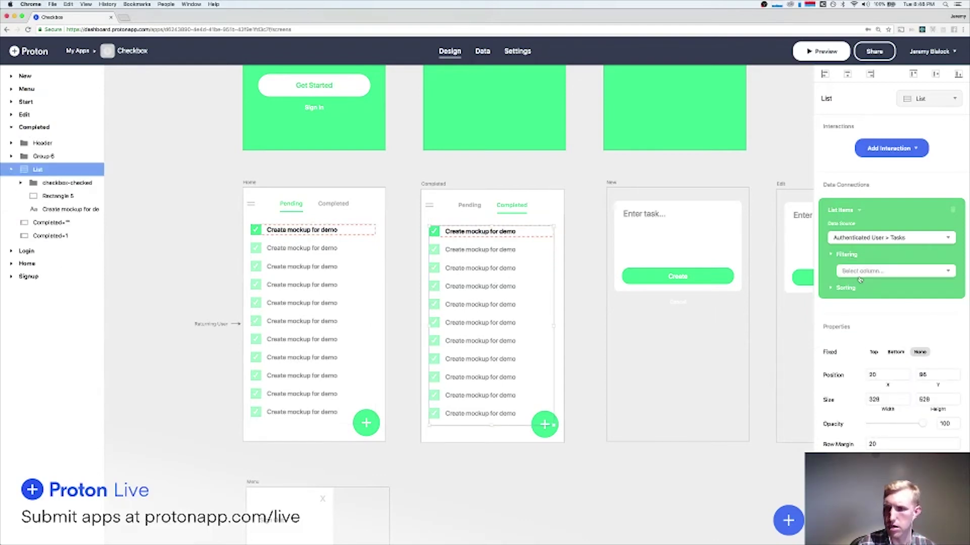
pyautogui.click(859, 280)
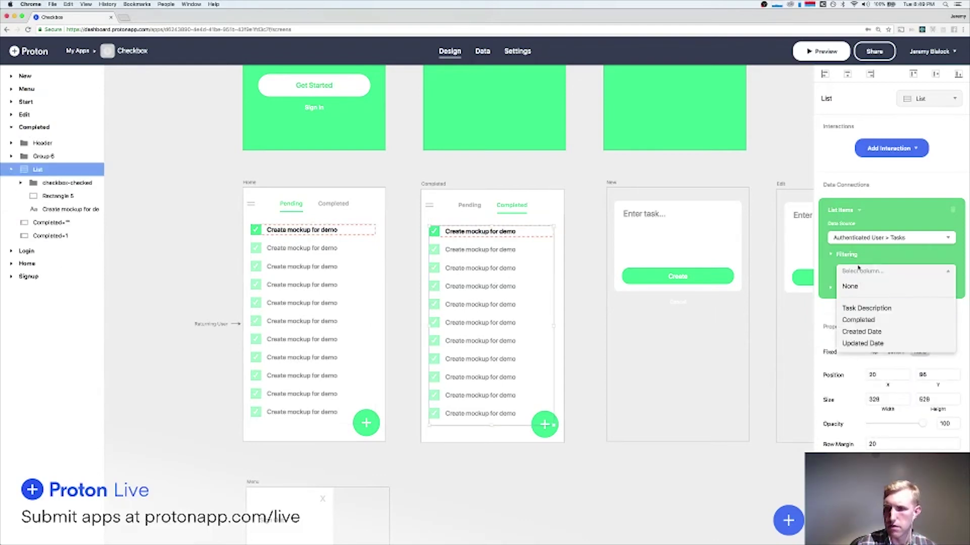
pyautogui.click(865, 320)
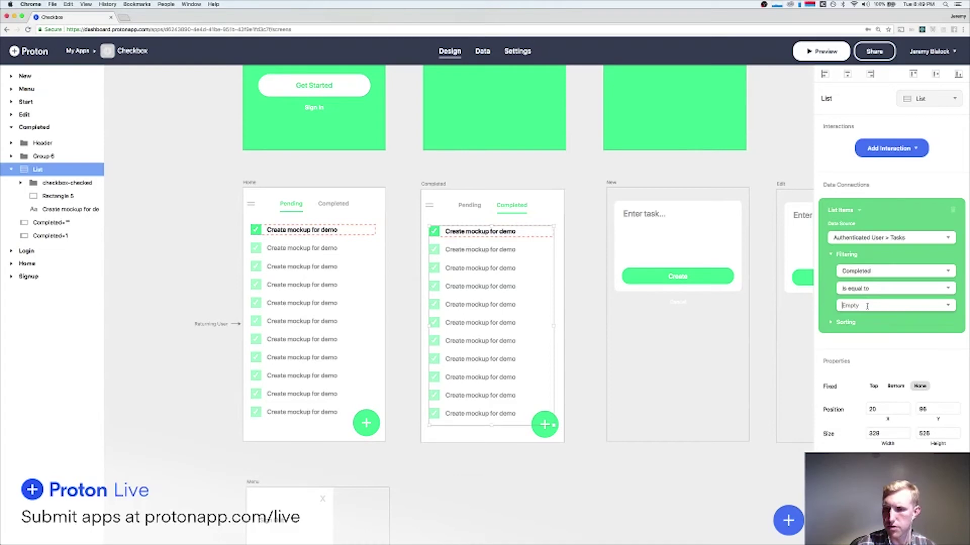
pyautogui.click(820, 51)
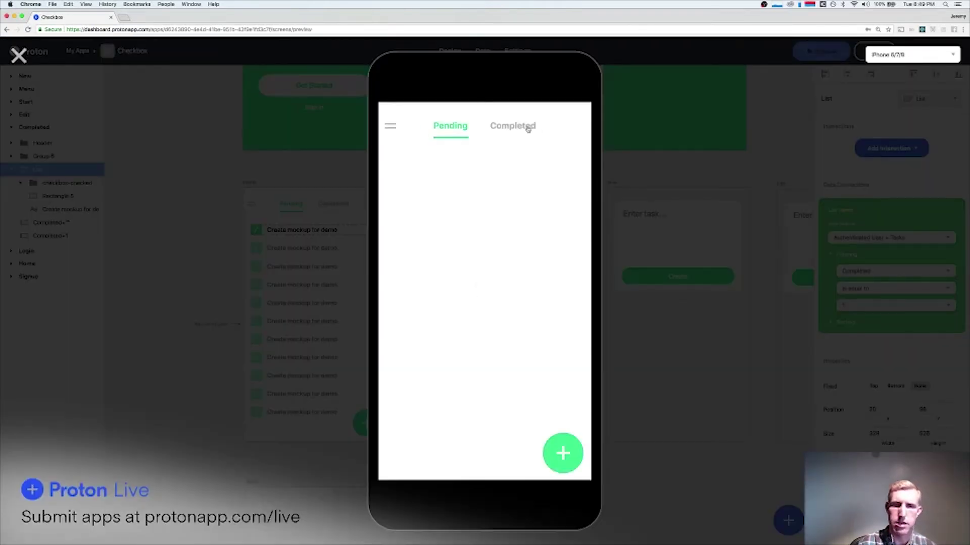
pyautogui.click(515, 127)
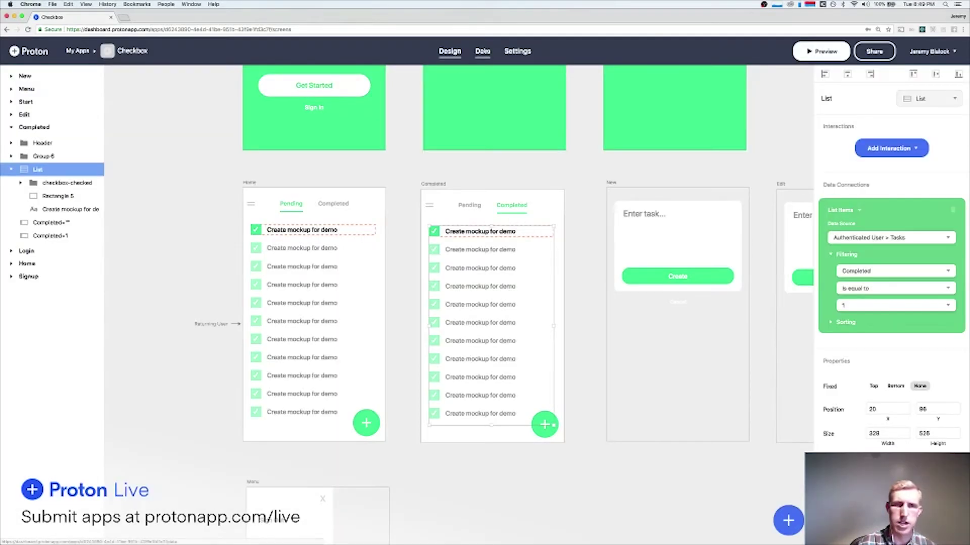
# In Data > Tasks, assign Take out the trash and Do the dishes to the second user.
pyautogui.click(482, 51)
pyautogui.click(270, 127)
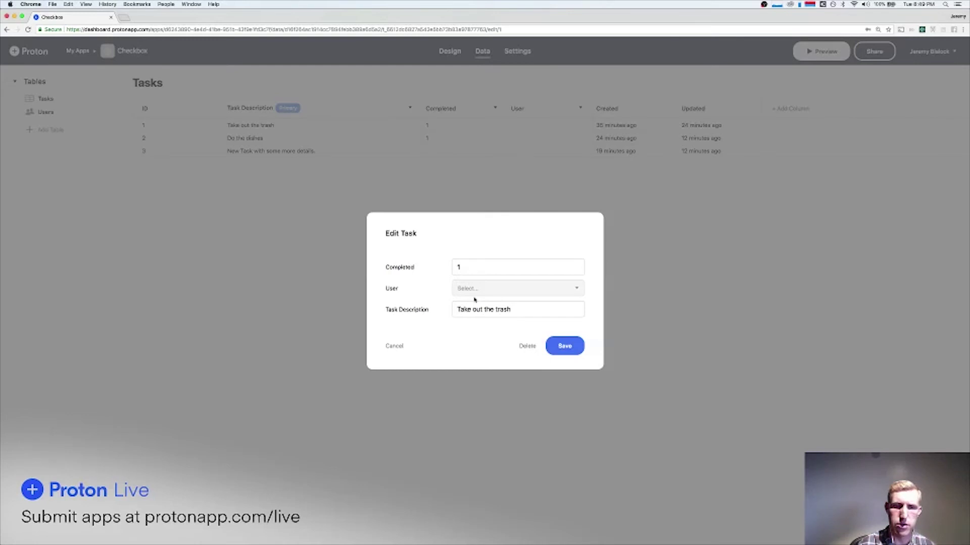
pyautogui.click(498, 291)
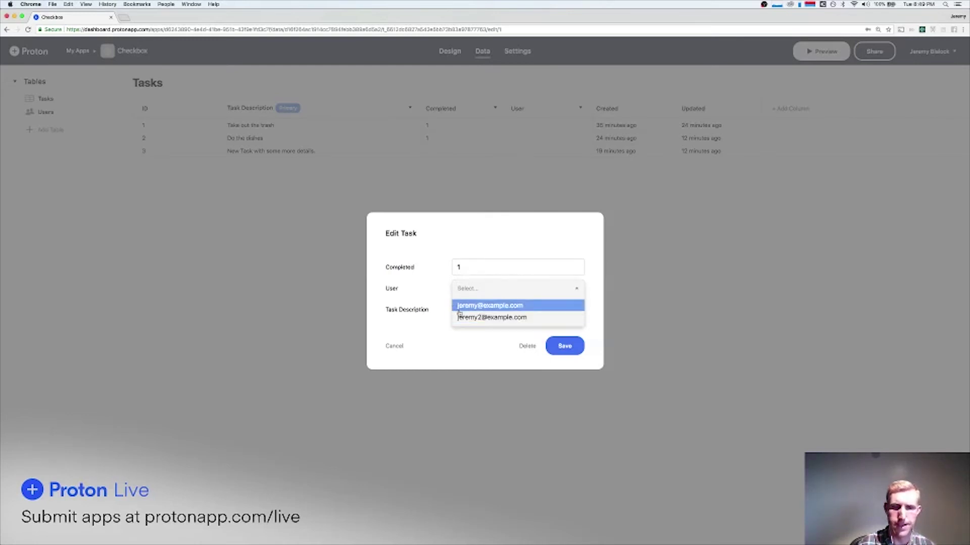
pyautogui.click(464, 317)
pyautogui.click(564, 346)
pyautogui.click(455, 139)
pyautogui.click(484, 287)
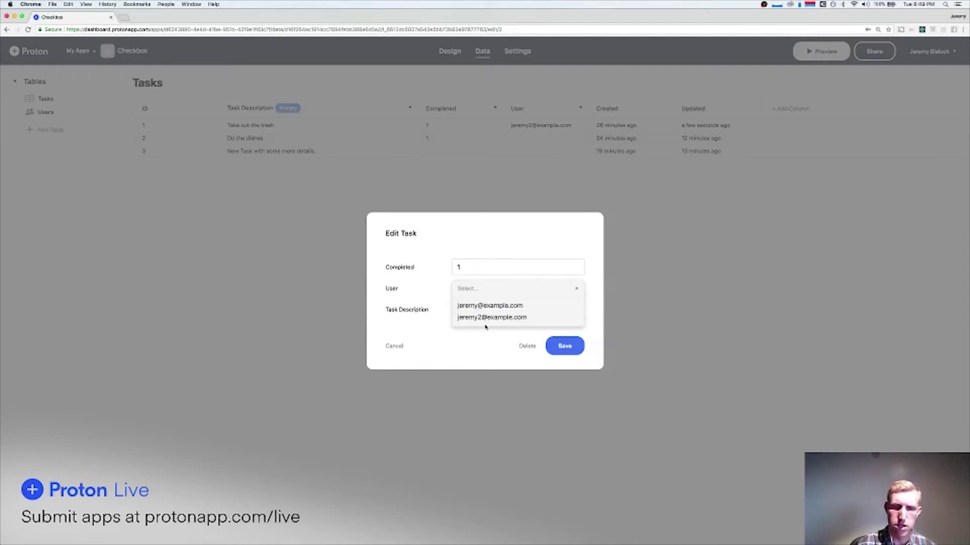
pyautogui.click(486, 320)
pyautogui.click(568, 346)
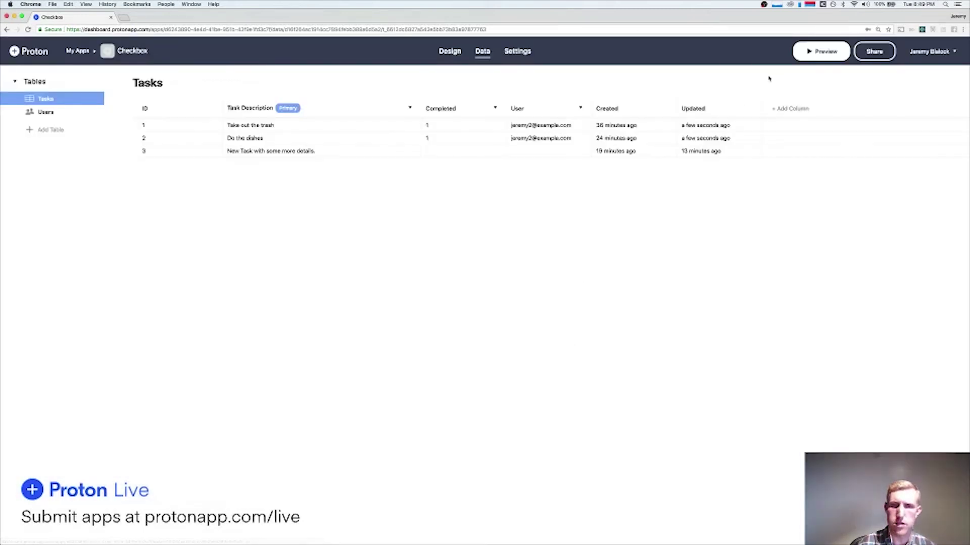
# In the preview, uncheck Do the dishes so it moves to Pending.
pyautogui.click(808, 51)
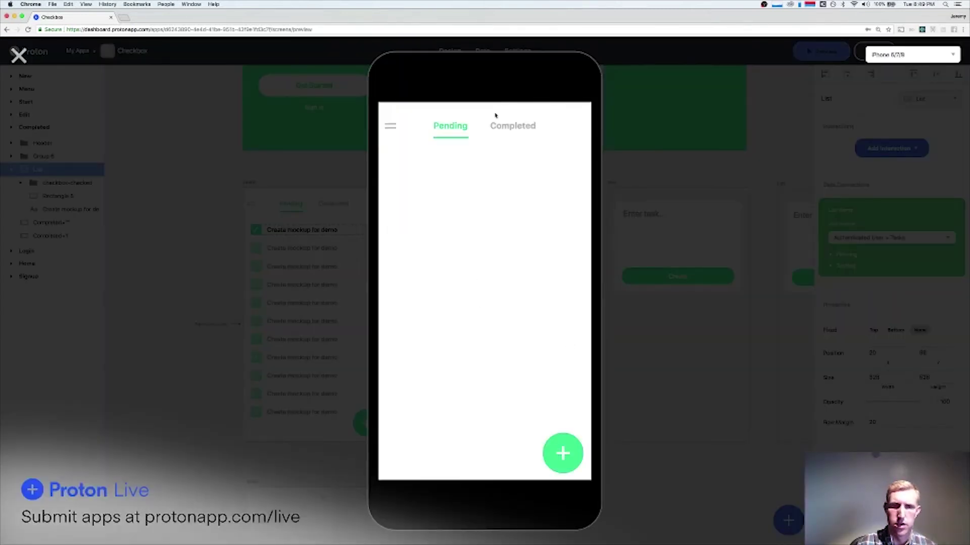
pyautogui.click(513, 129)
pyautogui.click(460, 125)
pyautogui.click(513, 135)
pyautogui.click(397, 165)
pyautogui.click(453, 123)
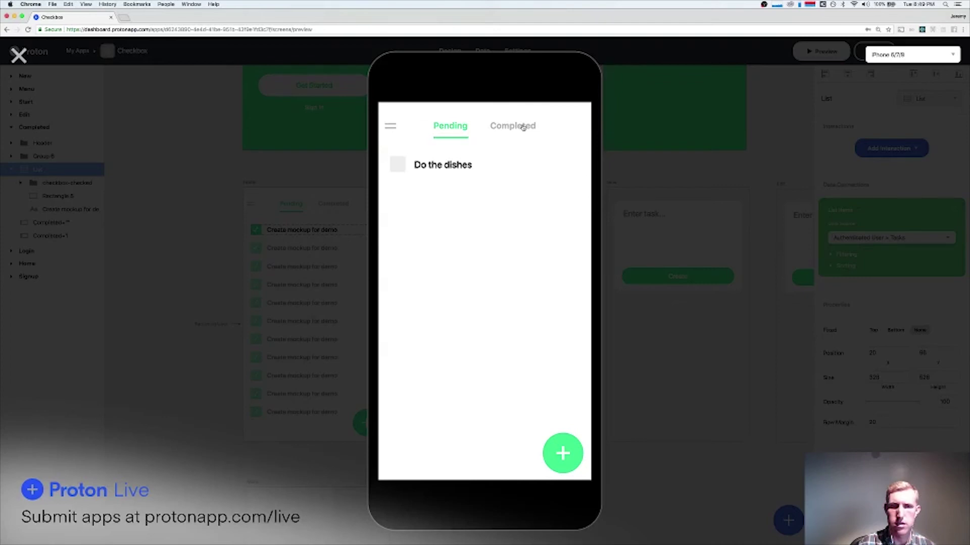
# Compare the Pending and Completed tabs, try the side menu, and close the preview.
pyautogui.click(516, 128)
pyautogui.click(445, 128)
pyautogui.click(503, 129)
pyautogui.click(489, 129)
pyautogui.click(489, 128)
pyautogui.click(447, 126)
pyautogui.click(392, 126)
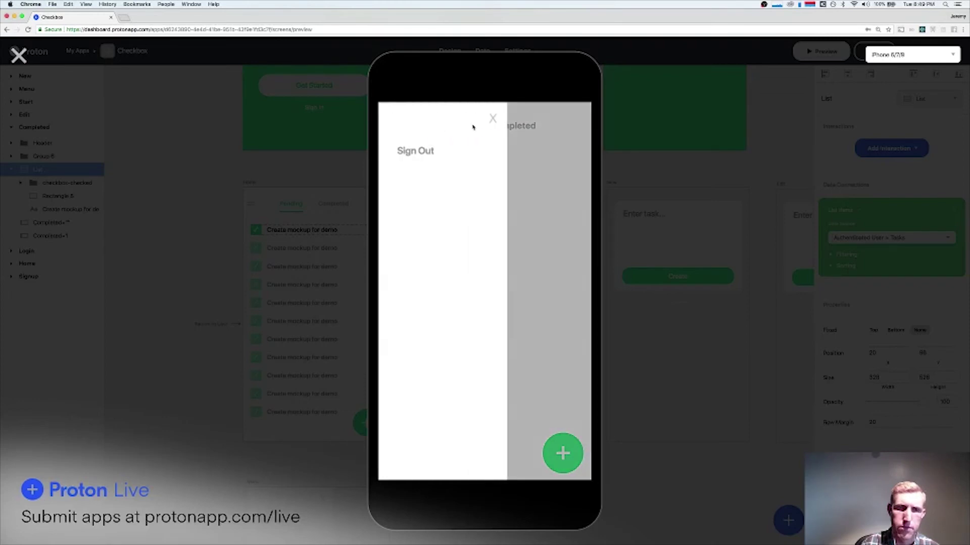
pyautogui.click(495, 124)
pyautogui.click(18, 54)
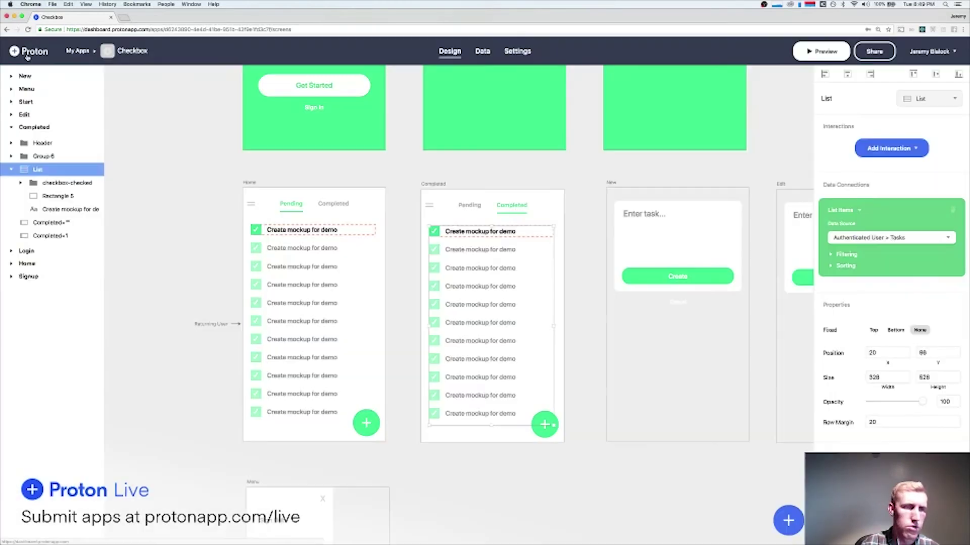
# In the preview, rename the Do the dishes task to 'Do the dishes again'.
pyautogui.hscroll(2, 531, 181)
pyautogui.scroll(3, 531, 181)
pyautogui.hscroll(-2, 535, 192)
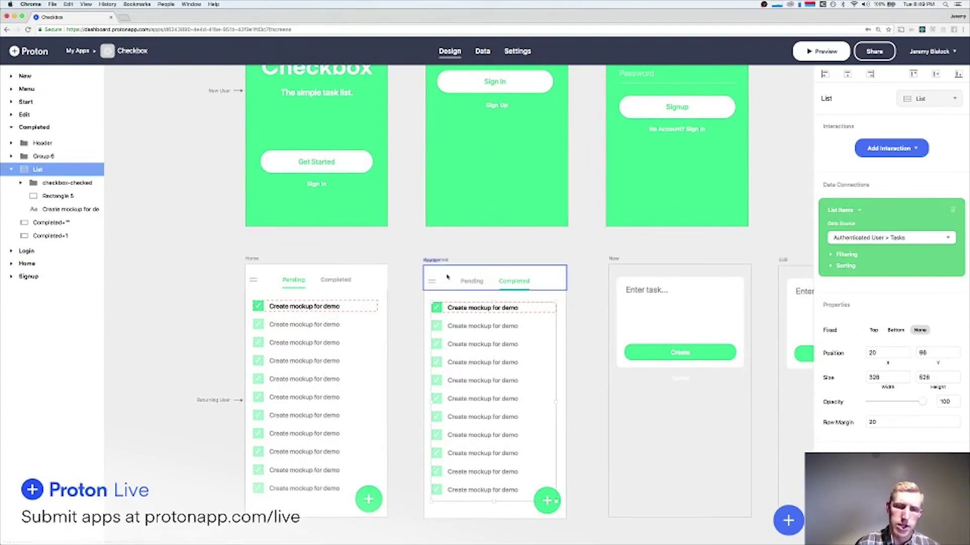
pyautogui.hscroll(3, 505, 251)
pyautogui.scroll(-1, 505, 251)
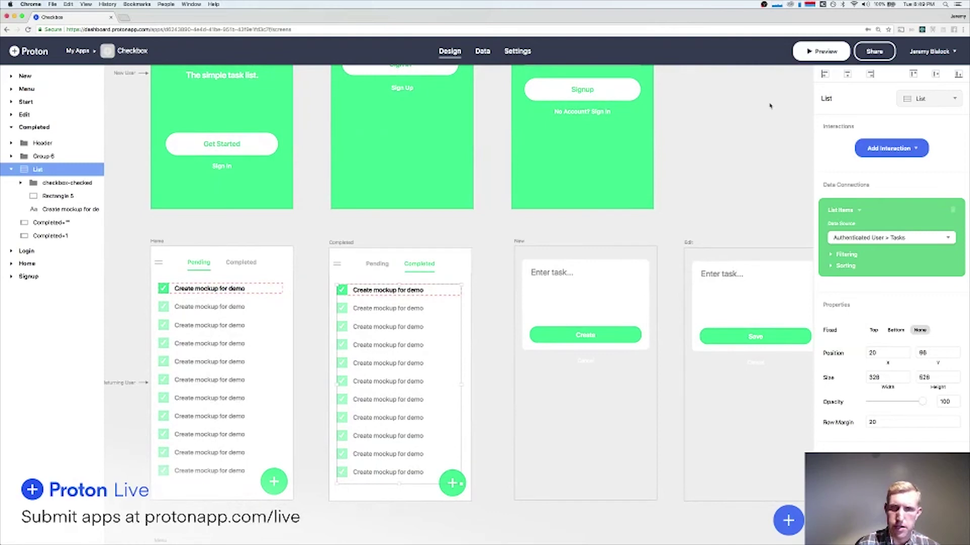
pyautogui.click(820, 51)
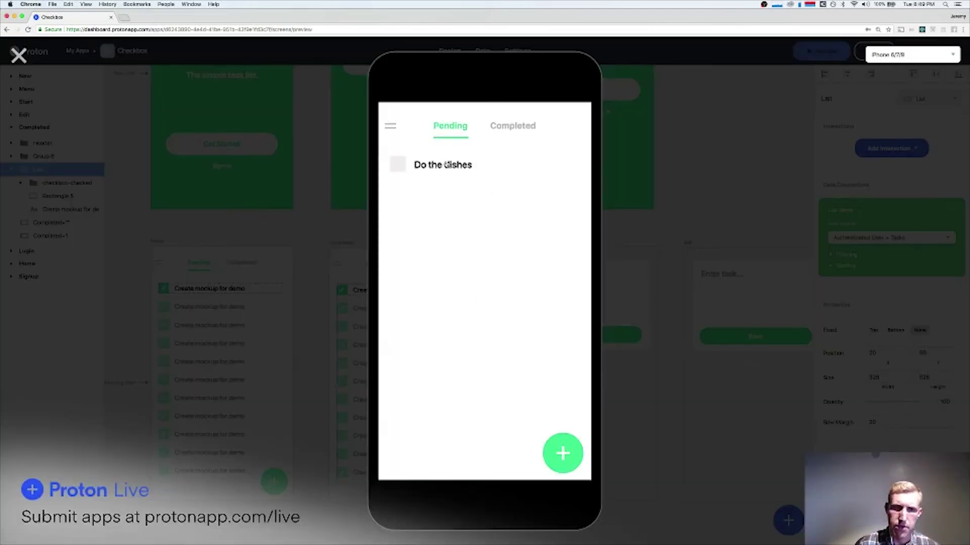
pyautogui.click(447, 164)
pyautogui.hotkey('shift', 'alt', 'Left')
pyautogui.hotkey('shift', 'alt', 'Left')
pyautogui.hotkey('shift', 'alt', 'Left')
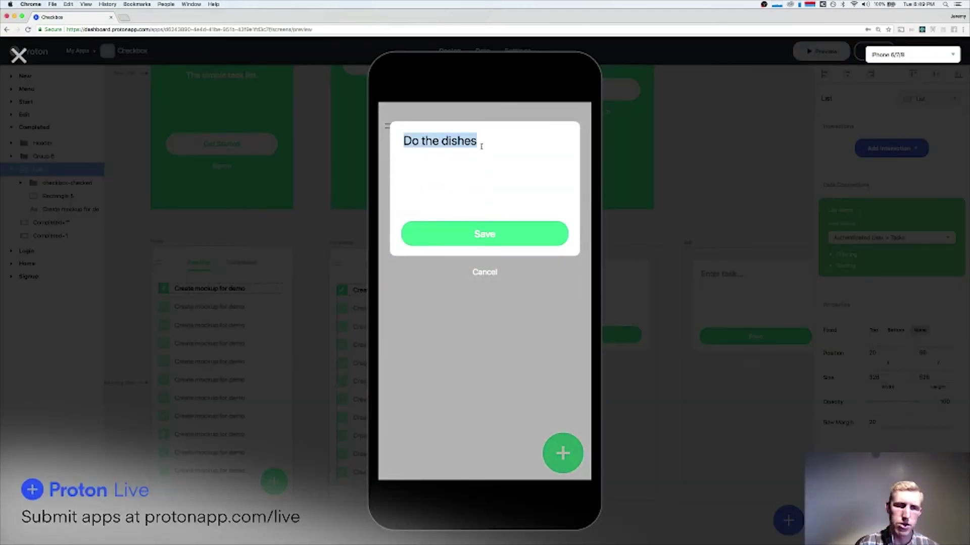
pyautogui.press('Right')
pyautogui.write('again')
pyautogui.click(500, 234)
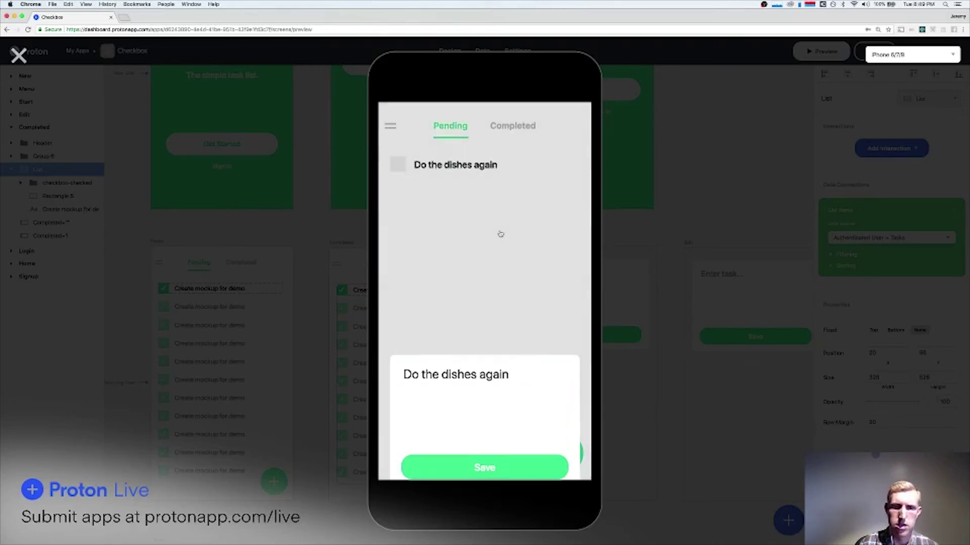
# Check both task tabs and the side menu, cancel a new task, and close the preview.
pyautogui.click(507, 133)
pyautogui.click(443, 130)
pyautogui.click(510, 134)
pyautogui.click(444, 130)
pyautogui.click(390, 127)
pyautogui.click(492, 125)
pyautogui.click(563, 452)
pyautogui.click(481, 273)
pyautogui.click(19, 56)
pyautogui.hscroll(4, 571, 399)
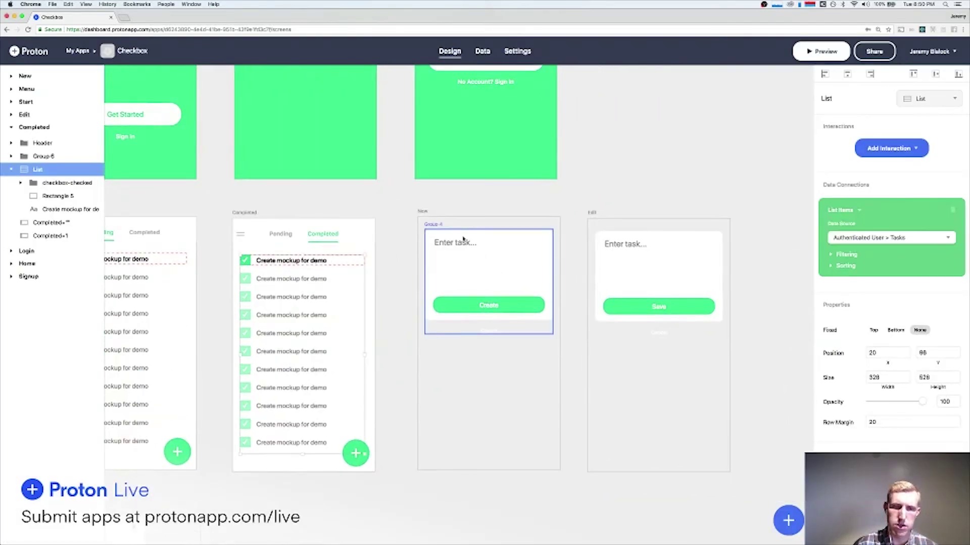
# Make the Create button's Create Object action set Field User to Authenticated User.
pyautogui.click(465, 245)
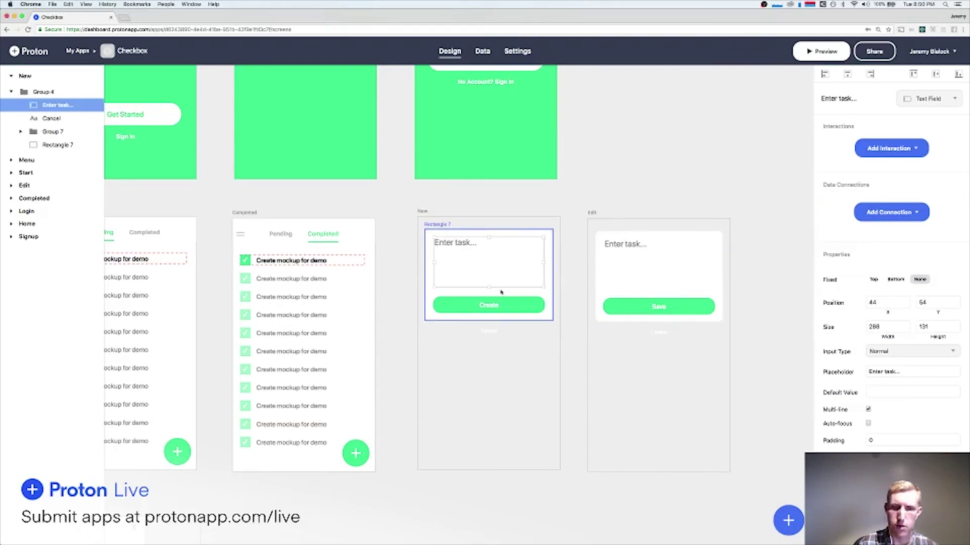
pyautogui.click(495, 305)
pyautogui.click(834, 259)
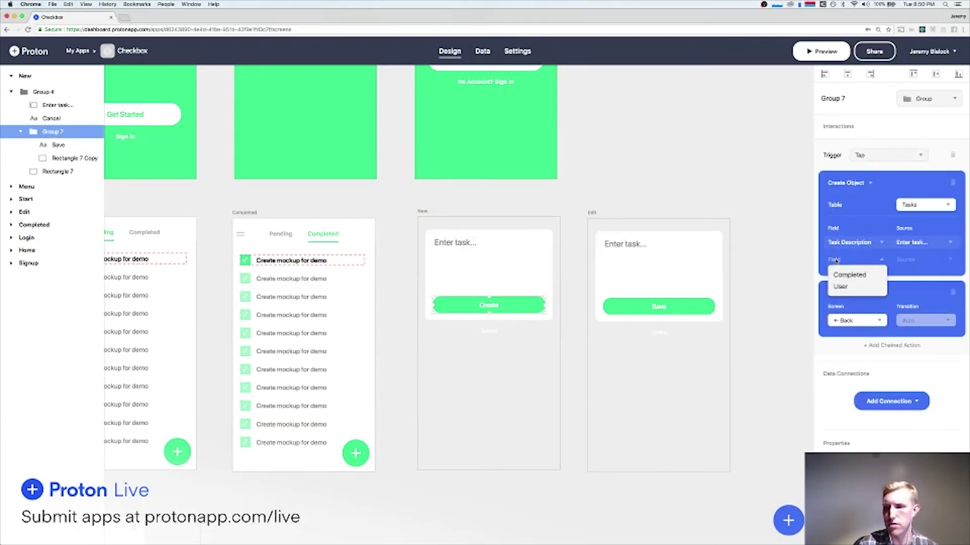
pyautogui.click(841, 287)
pyautogui.click(919, 259)
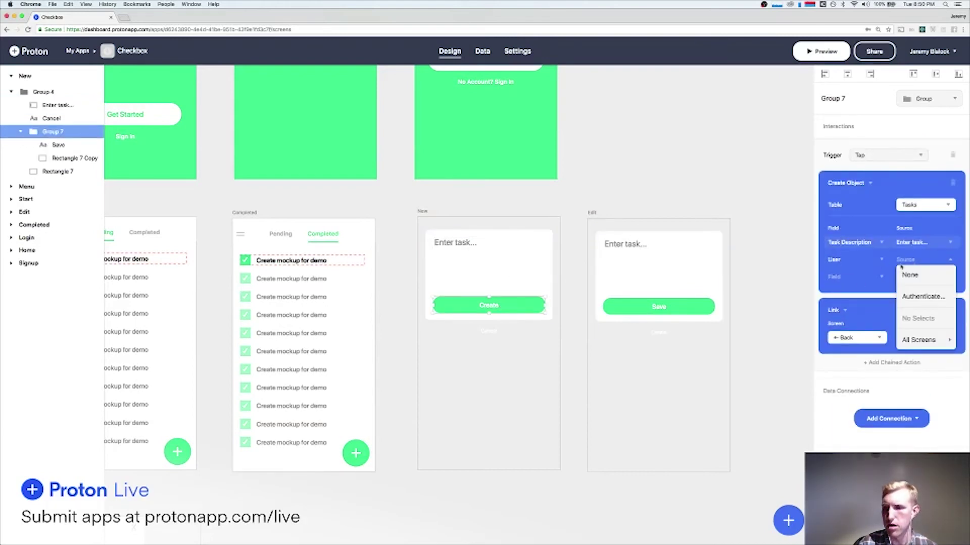
pyautogui.click(928, 297)
# In the preview, add a new task 'Leave early for work!'.
pyautogui.click(823, 51)
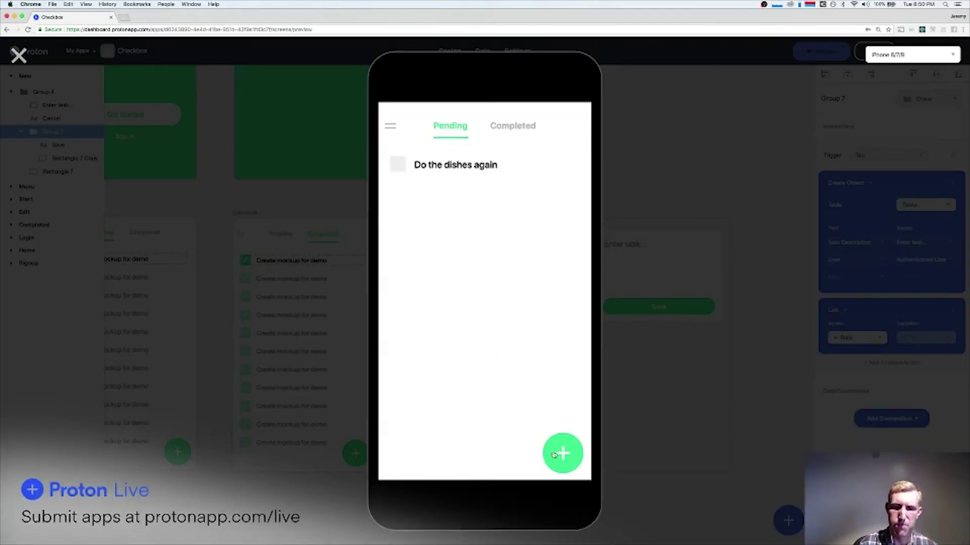
pyautogui.click(554, 455)
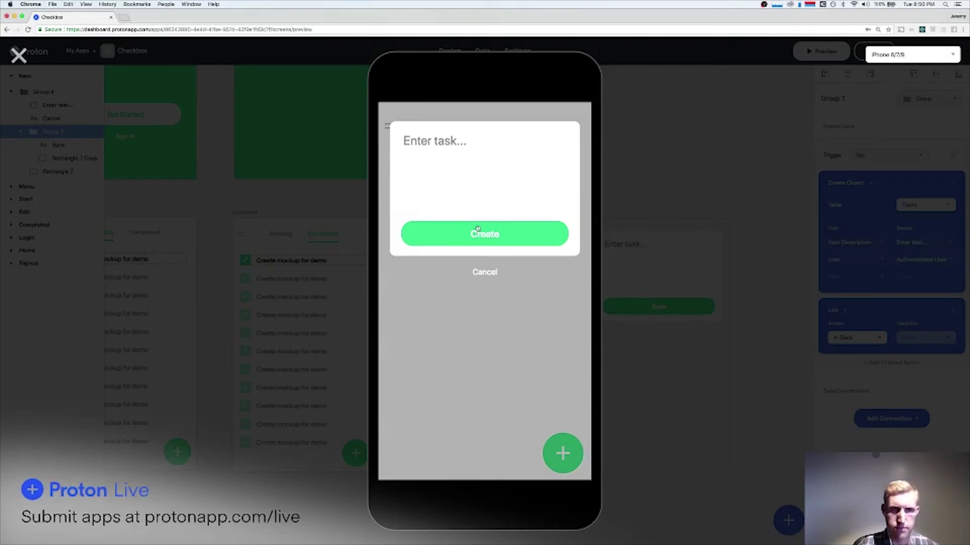
pyautogui.write('Go to work')
pyautogui.press('BackSpace')
pyautogui.press('BackSpace')
pyautogui.press('BackSpace')
pyautogui.press('BackSpace')
pyautogui.press('BackSpace')
pyautogui.press('BackSpace')
pyautogui.press('BackSpace')
pyautogui.press('BackSpace')
pyautogui.press('BackSpace')
pyautogui.write('Go')
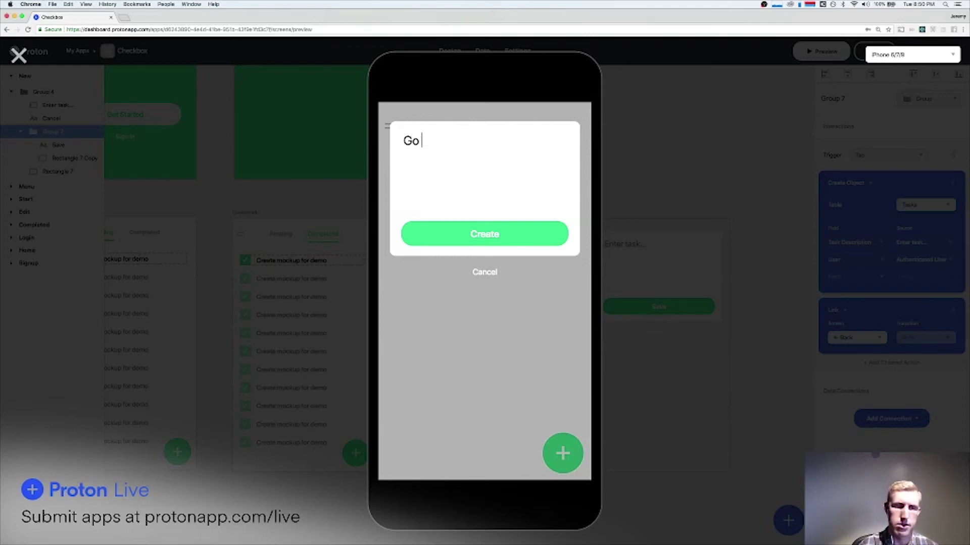
pyautogui.press('BackSpace')
pyautogui.press('BackSpace')
pyautogui.press('BackSpace')
pyautogui.write('Leave')
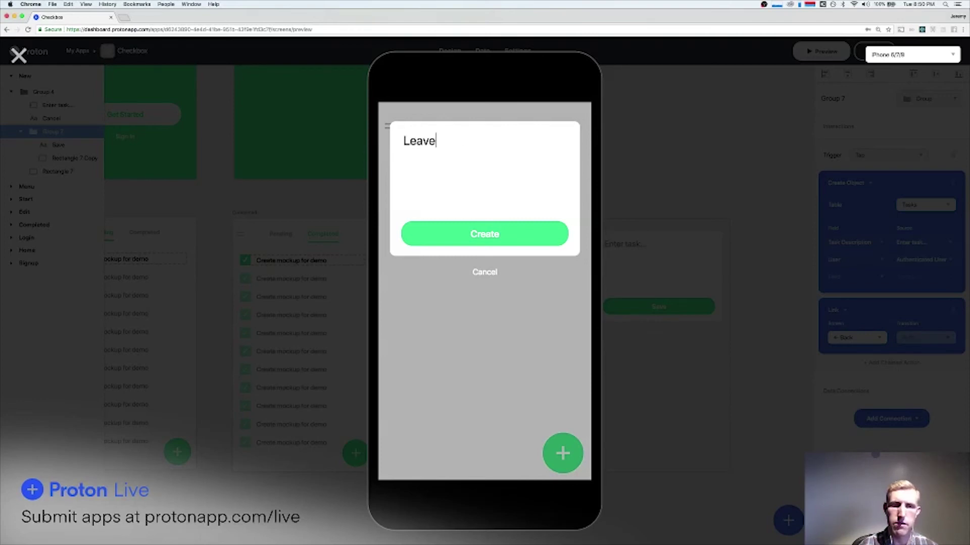
pyautogui.write(' early for work!')
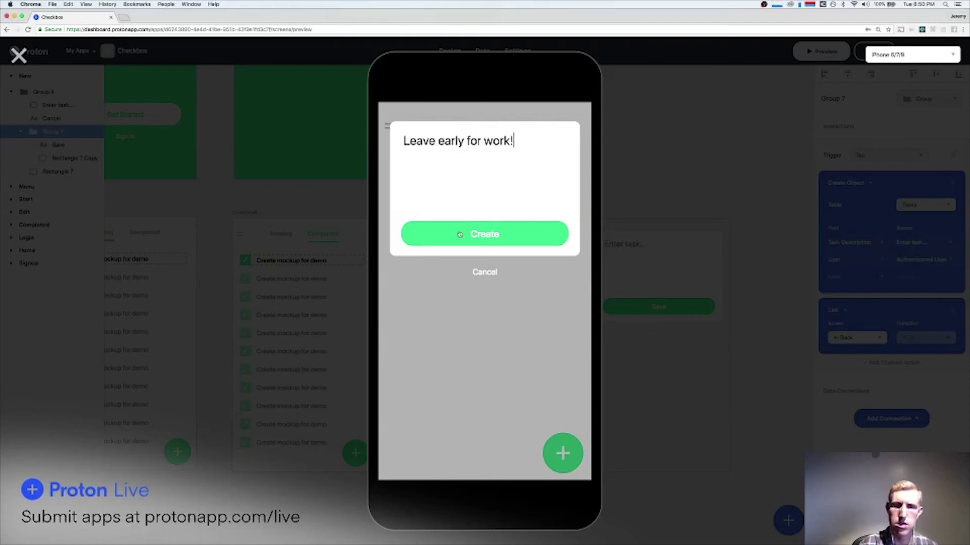
pyautogui.click(505, 242)
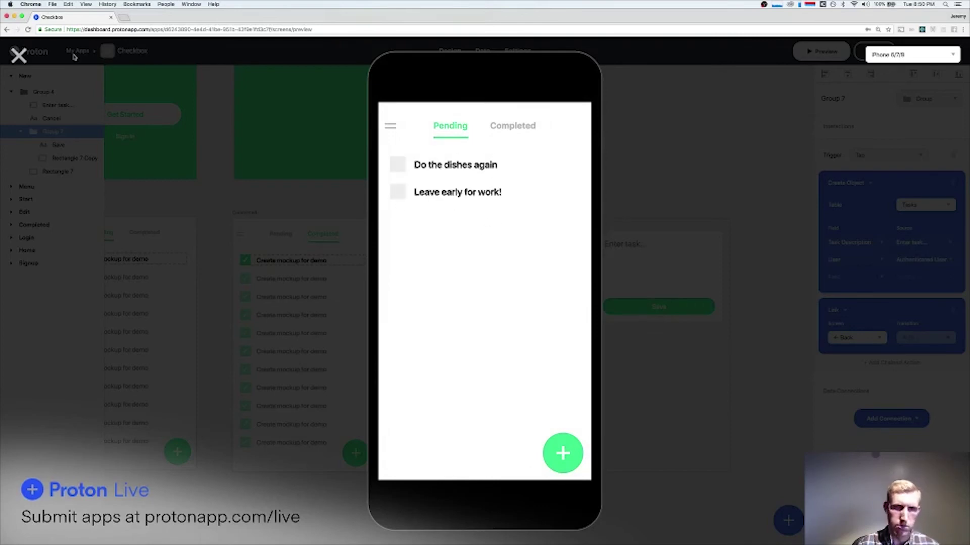
# Close the preview and view the Tasks table under Data.
pyautogui.click(18, 54)
pyautogui.click(481, 52)
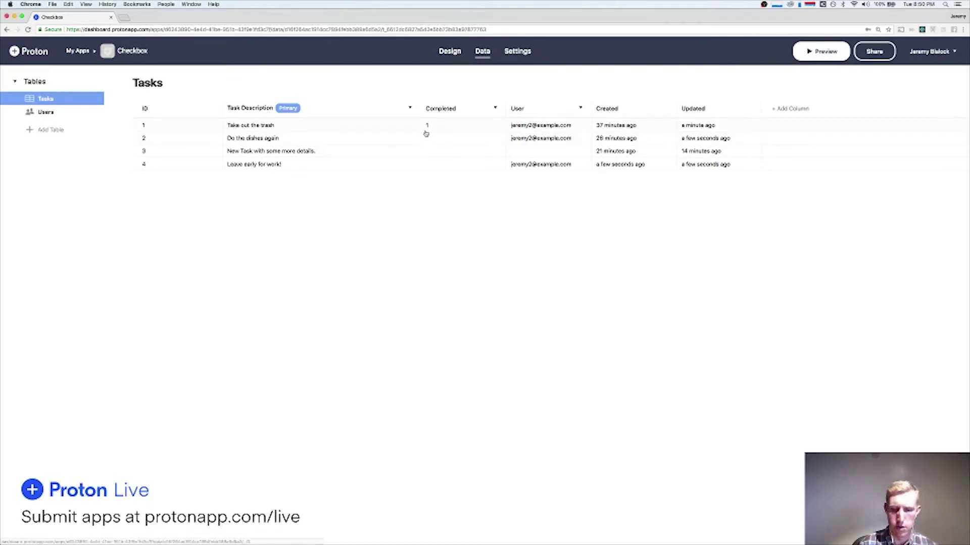
# Make Full Name the Users table's primary column and see how Tasks shows users.
pyautogui.click(528, 126)
pyautogui.click(394, 346)
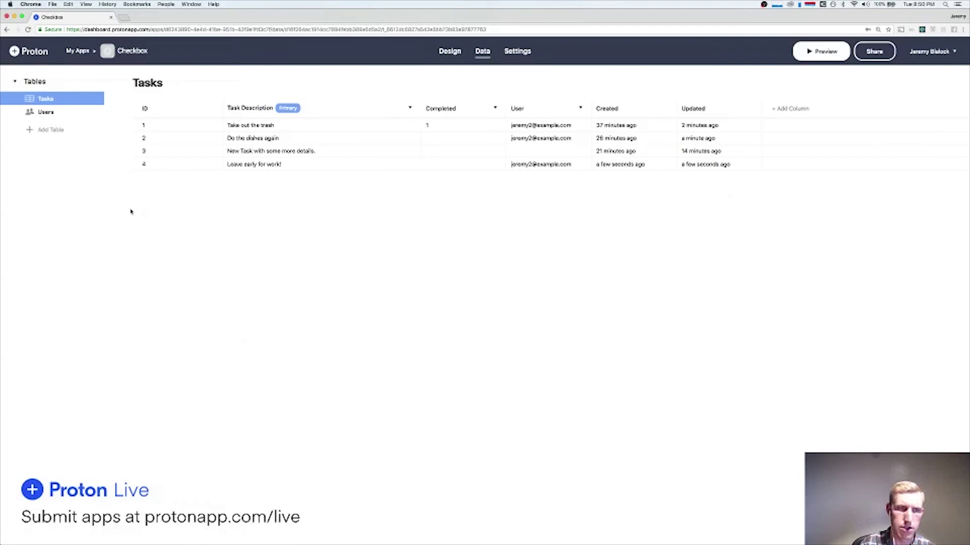
pyautogui.click(45, 113)
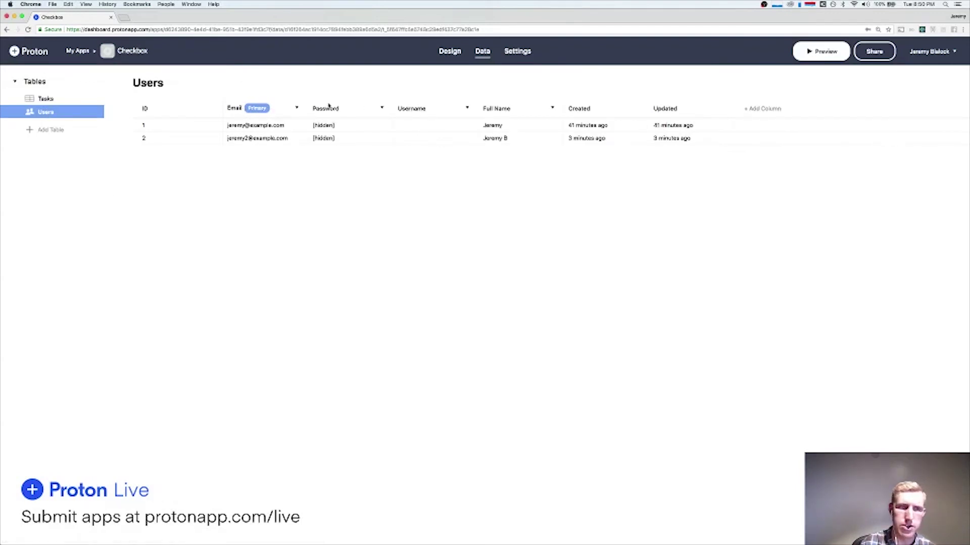
pyautogui.click(552, 109)
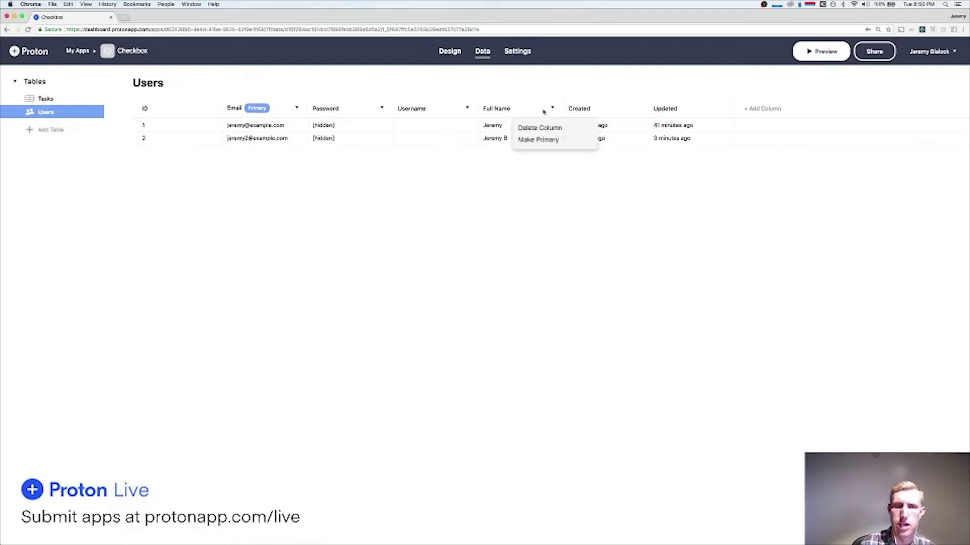
pyautogui.click(540, 140)
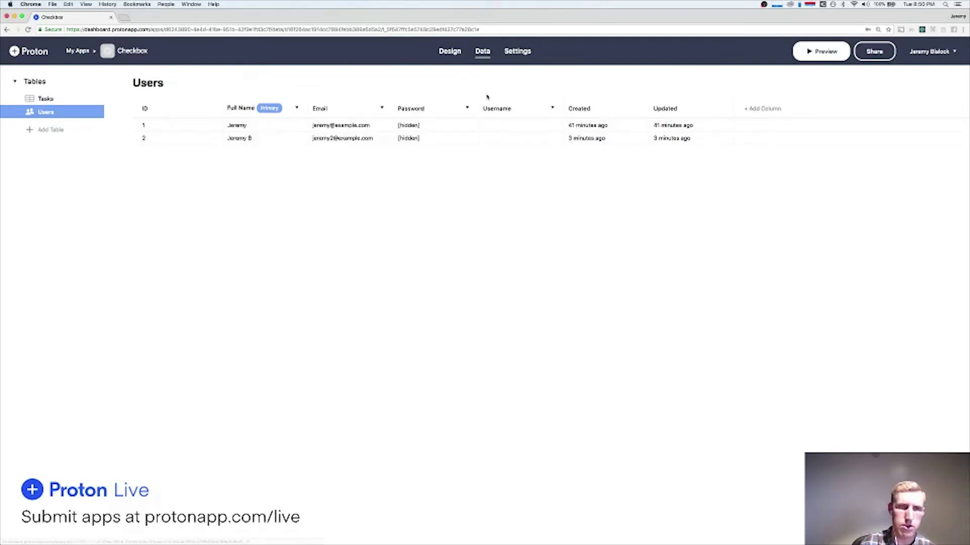
pyautogui.click(55, 101)
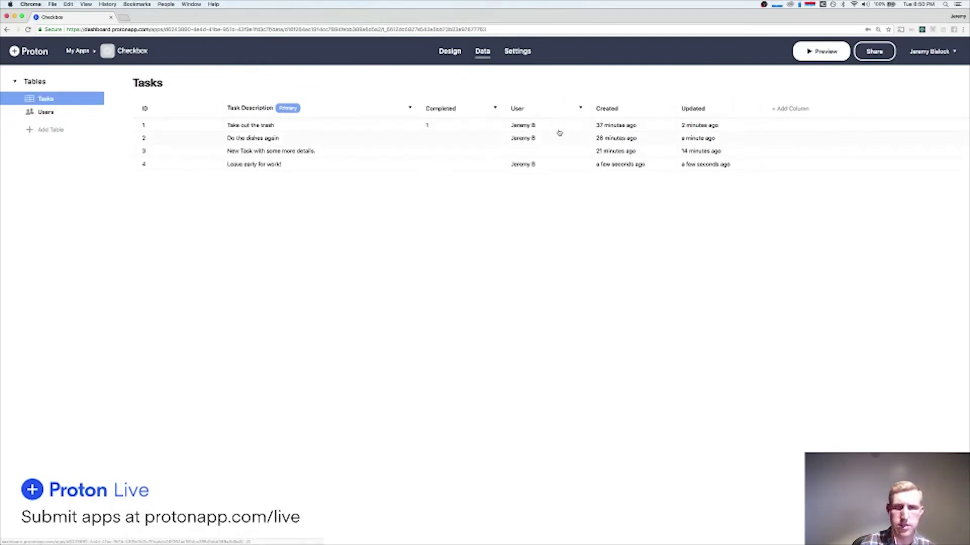
pyautogui.click(65, 111)
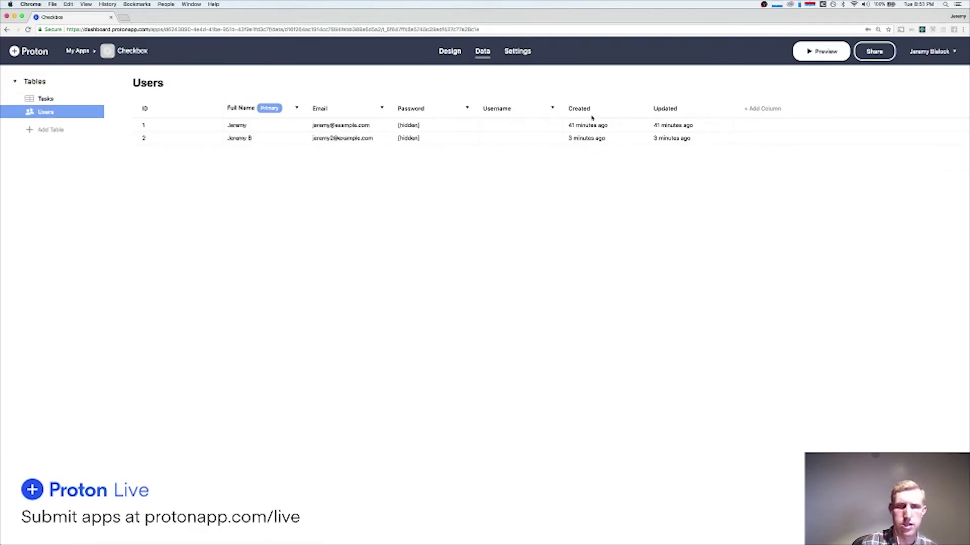
# Restore Email as the Users primary column, then return to the Design canvas.
pyautogui.click(382, 108)
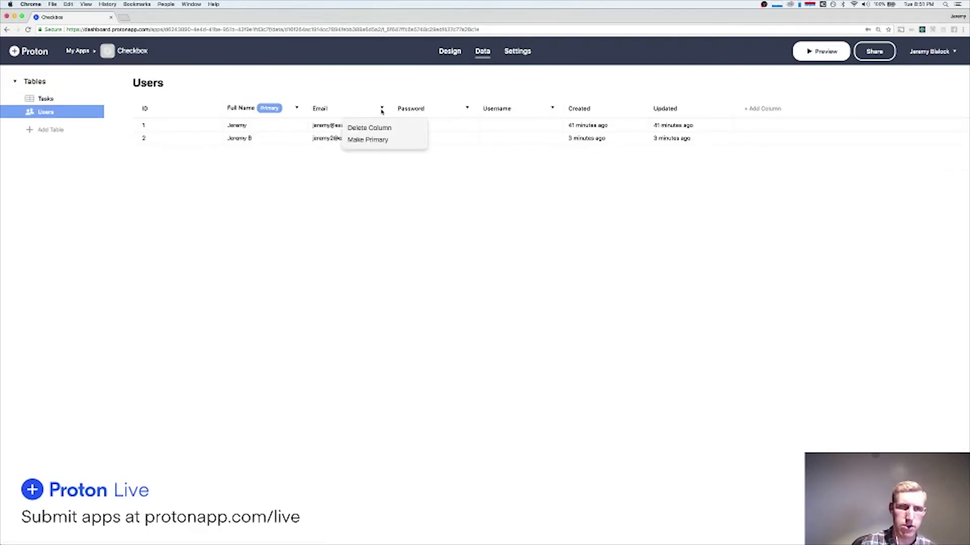
pyautogui.click(383, 140)
pyautogui.click(51, 100)
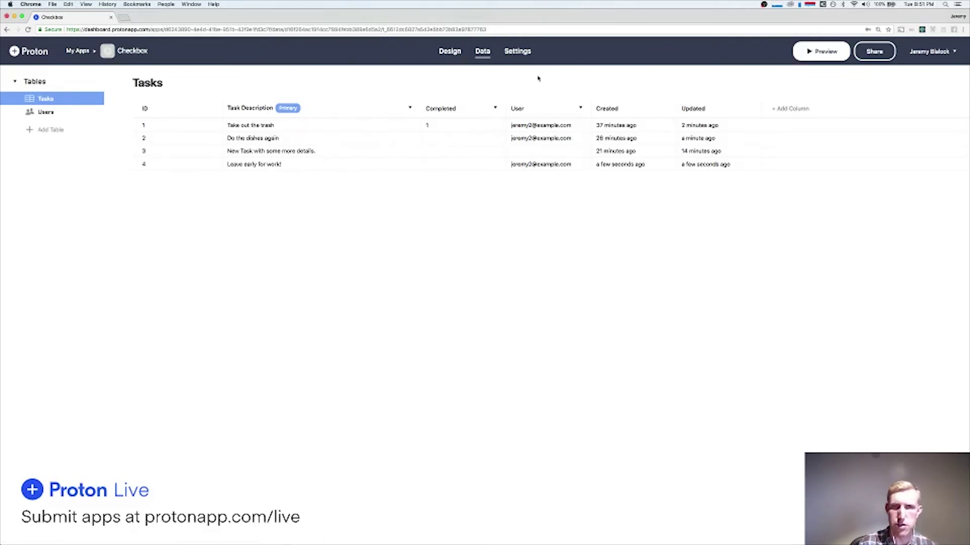
pyautogui.click(440, 55)
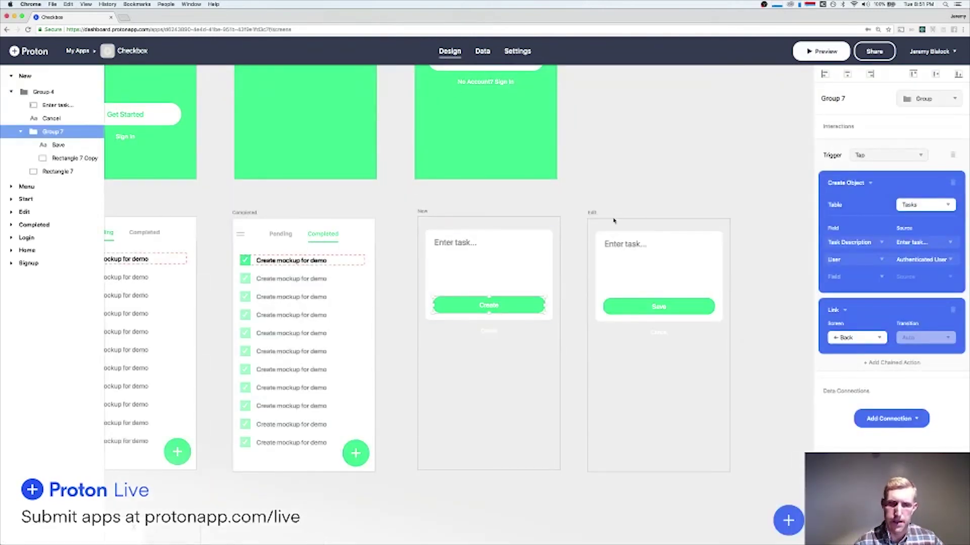
# In the preview, open the Do the dishes again task for editing and cancel without changes.
pyautogui.click(820, 51)
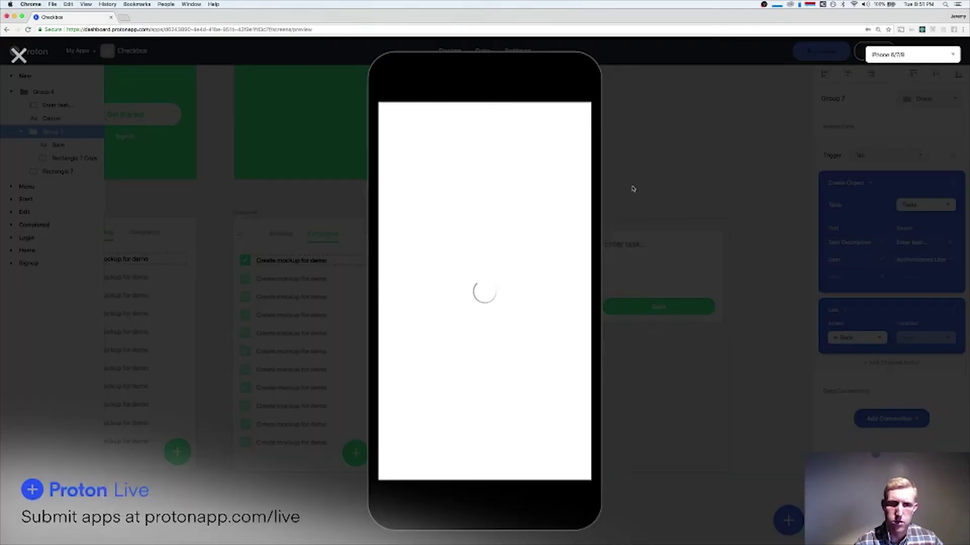
pyautogui.click(435, 165)
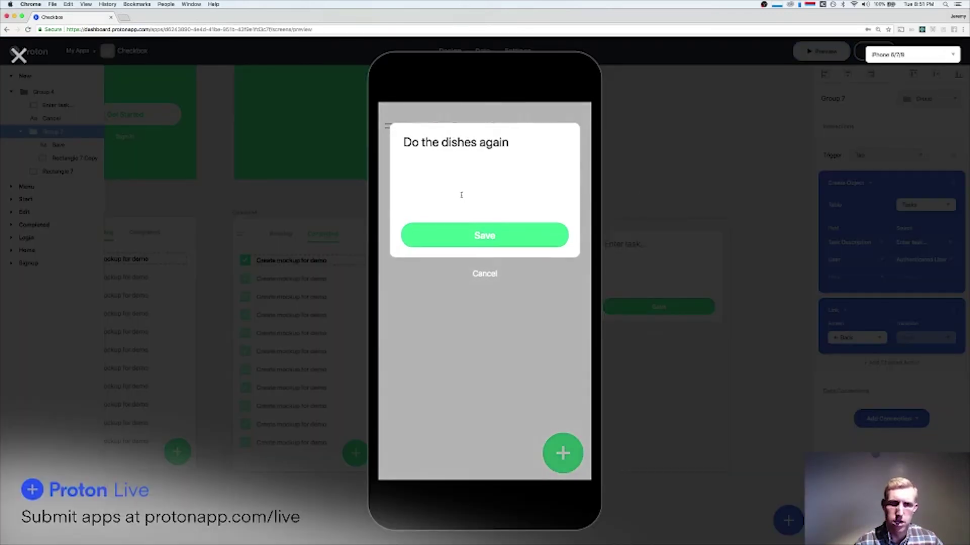
pyautogui.tripleClick(478, 168)
pyautogui.click(486, 273)
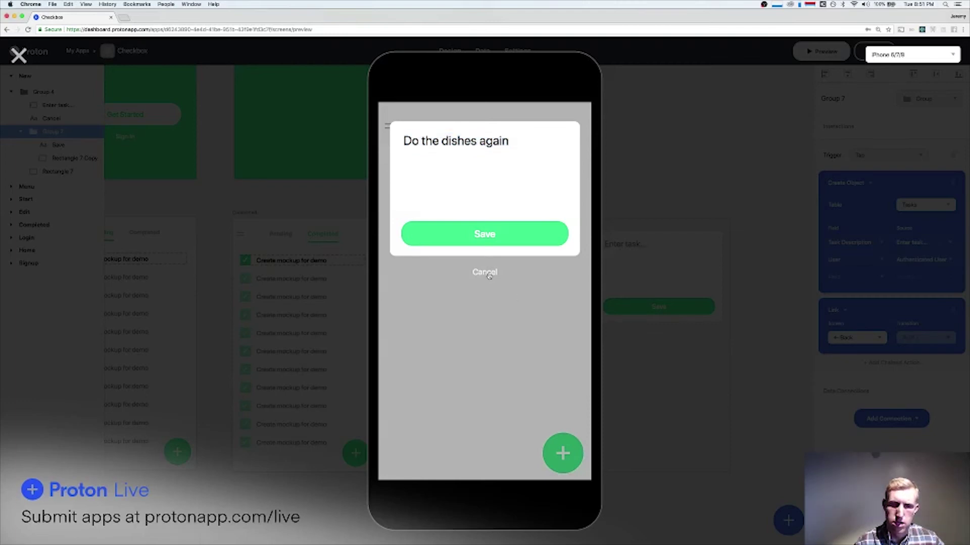
# Add a 'Feed cat' task, then close the preview.
pyautogui.click(566, 454)
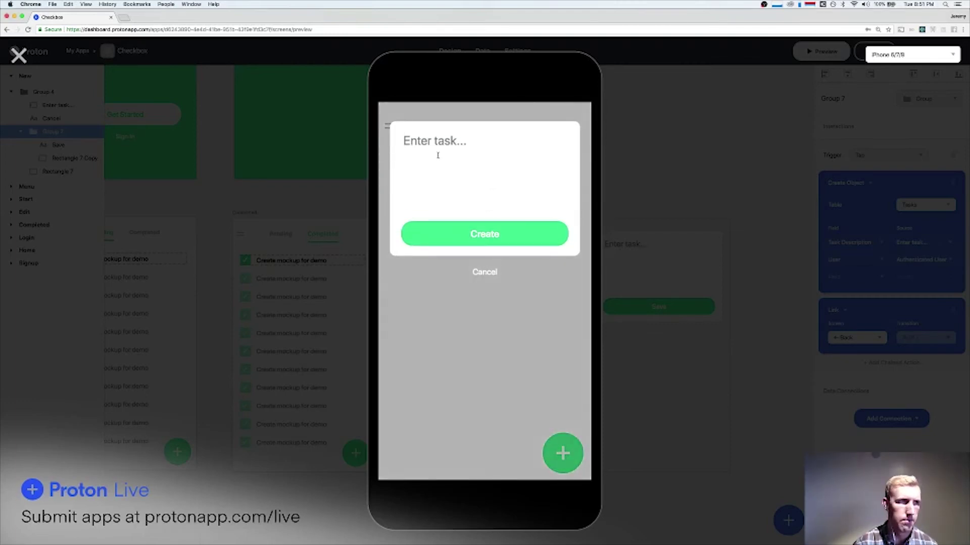
pyautogui.write('Feed cat')
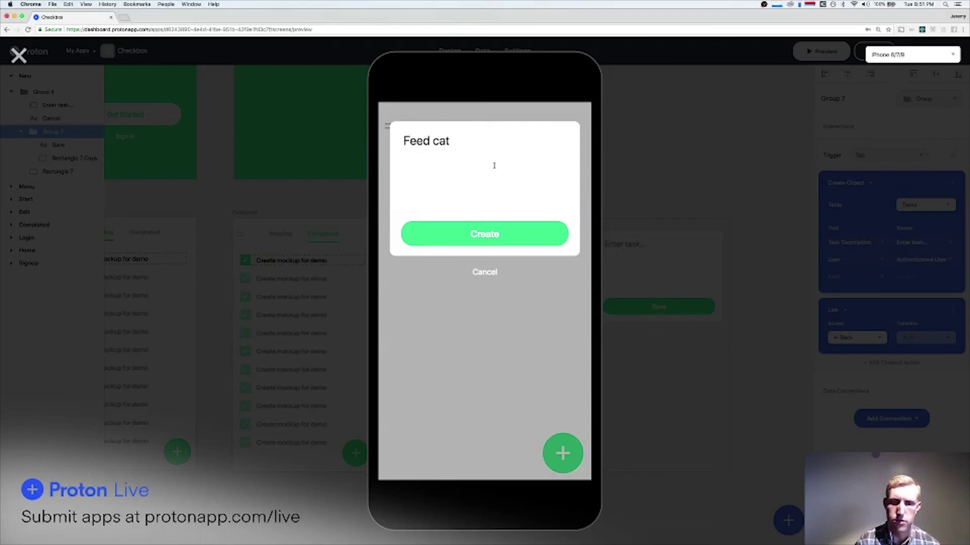
pyautogui.click(488, 237)
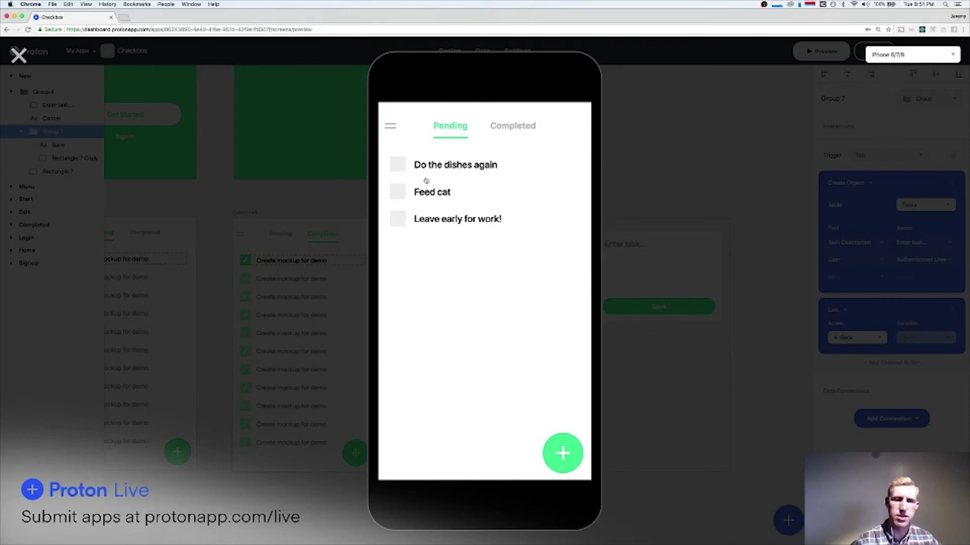
pyautogui.click(18, 55)
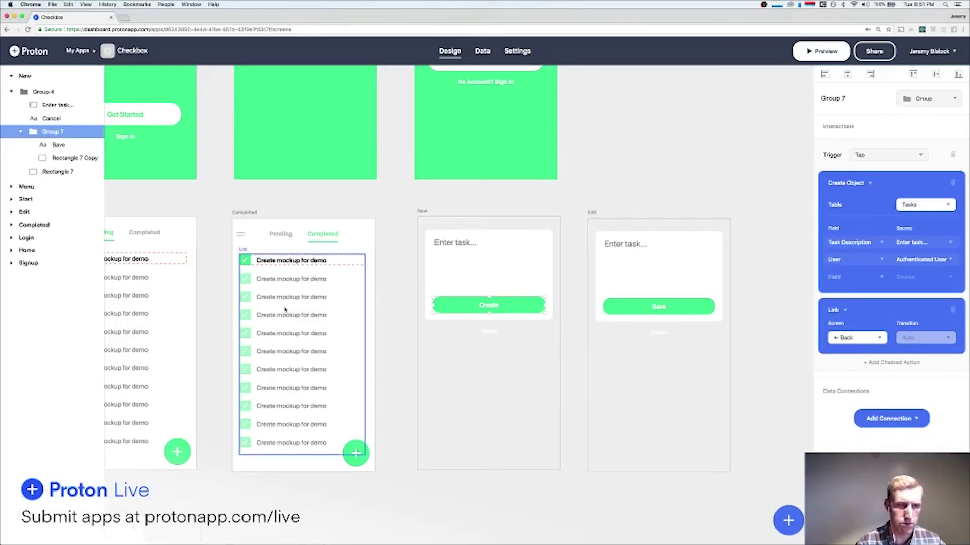
# Sort the Home screen's task list by Updated Date in Descending order.
pyautogui.hscroll(-2, 285, 310)
pyautogui.click(201, 288)
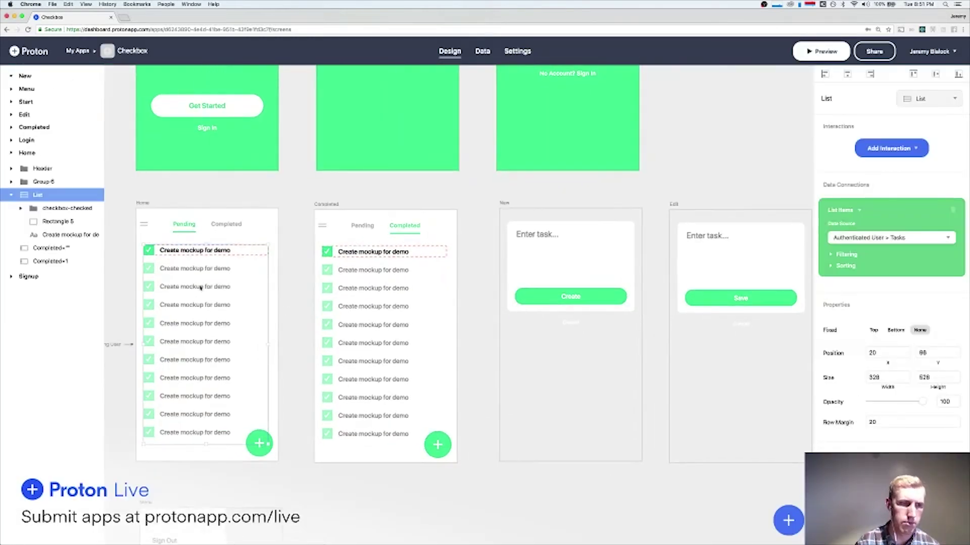
pyautogui.click(831, 270)
pyautogui.click(871, 293)
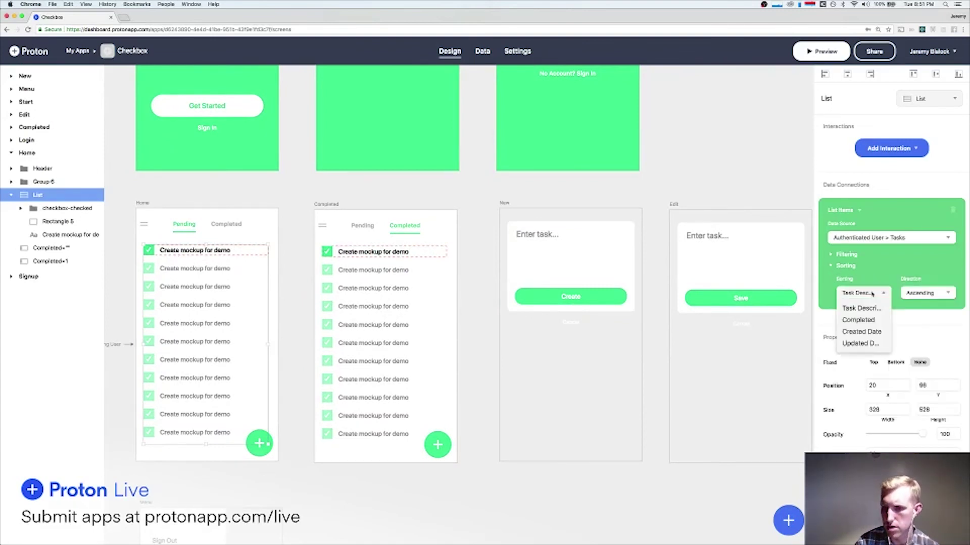
pyautogui.click(872, 294)
pyautogui.click(872, 294)
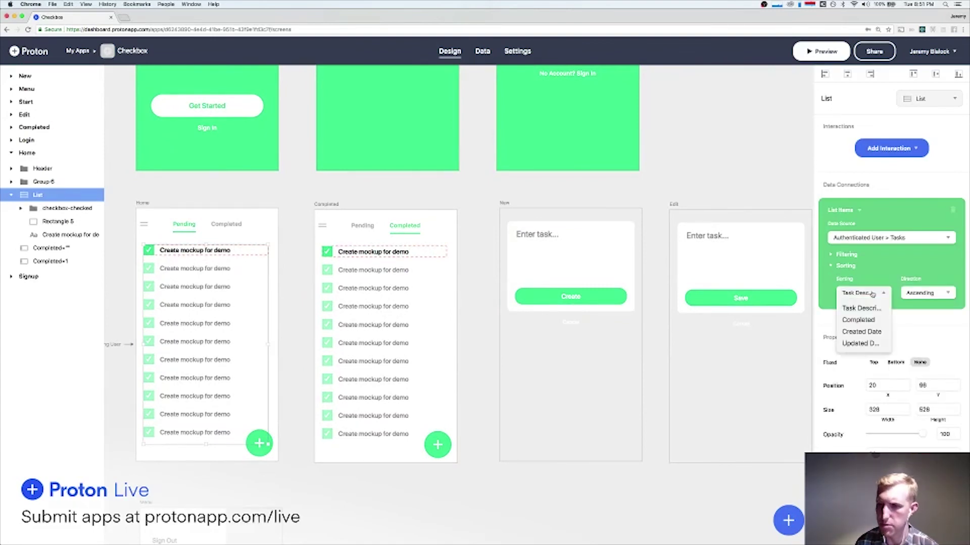
pyautogui.click(865, 331)
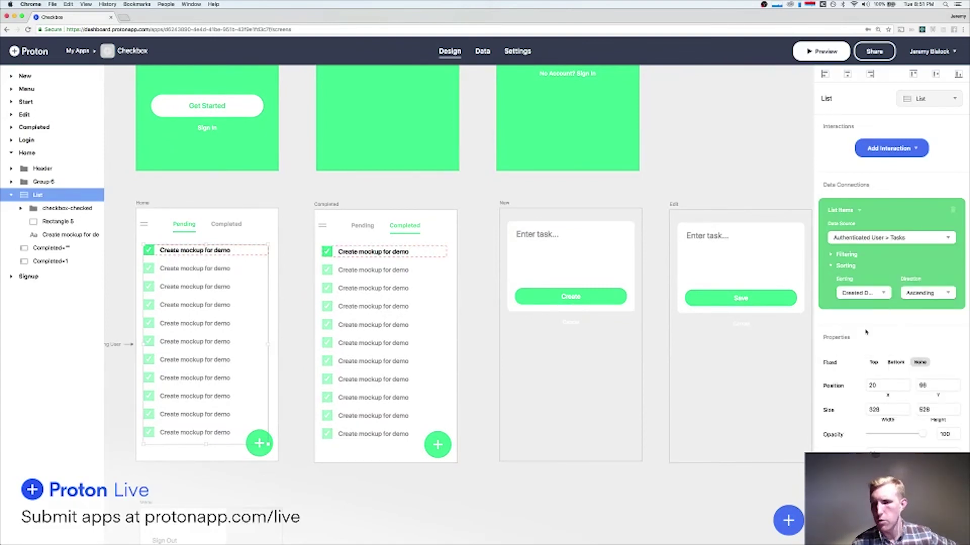
pyautogui.click(921, 298)
pyautogui.click(920, 297)
pyautogui.click(883, 298)
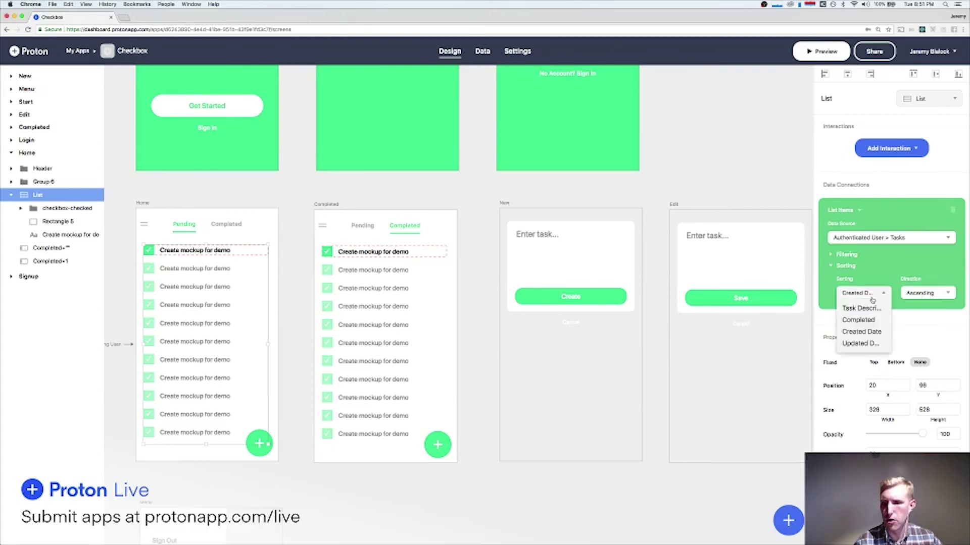
pyautogui.click(872, 346)
pyautogui.click(917, 292)
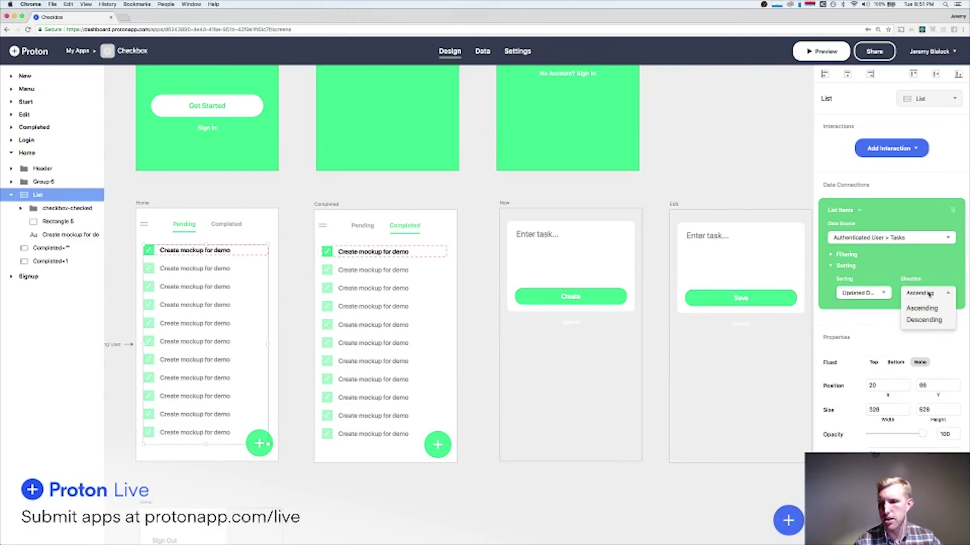
pyautogui.click(923, 320)
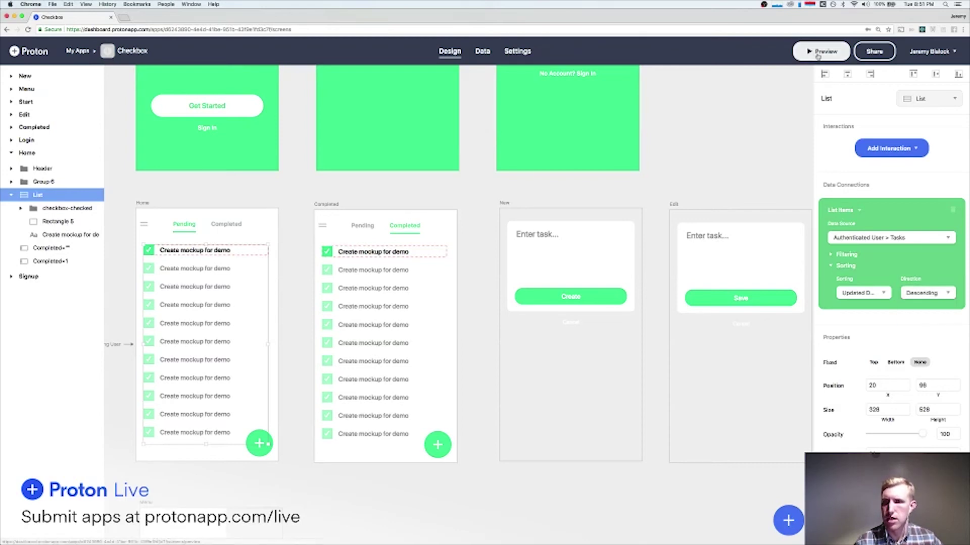
# Check the new task order on both preview tabs, then close the preview.
pyautogui.click(822, 51)
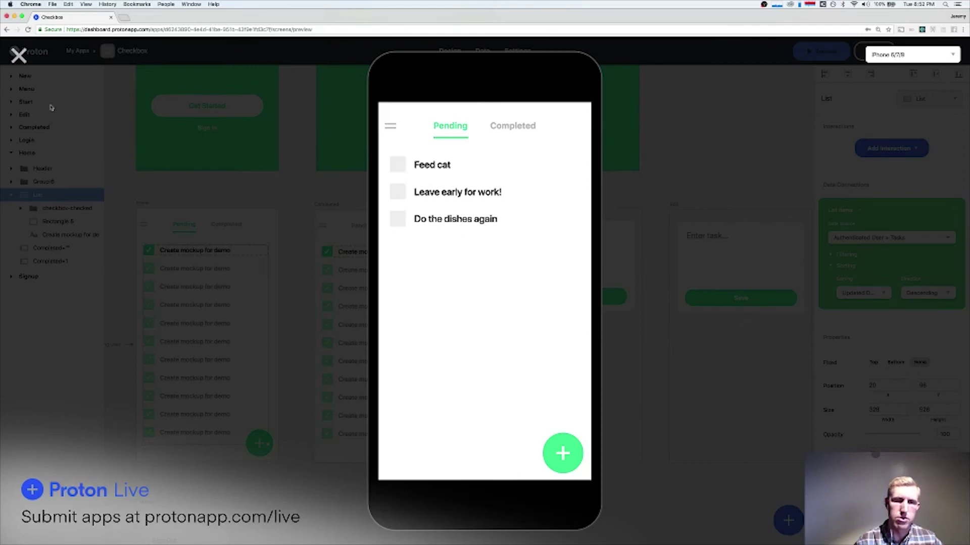
pyautogui.click(507, 127)
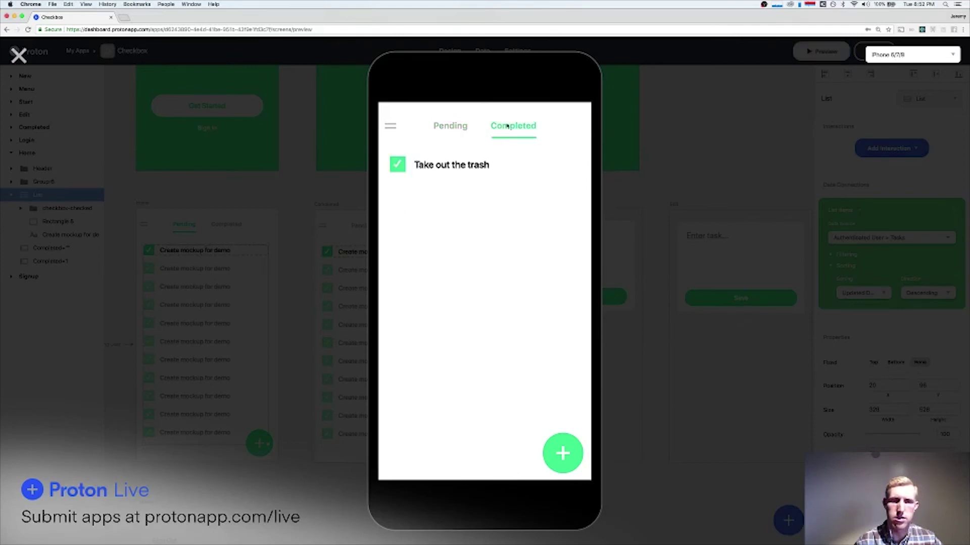
pyautogui.click(449, 130)
pyautogui.click(18, 55)
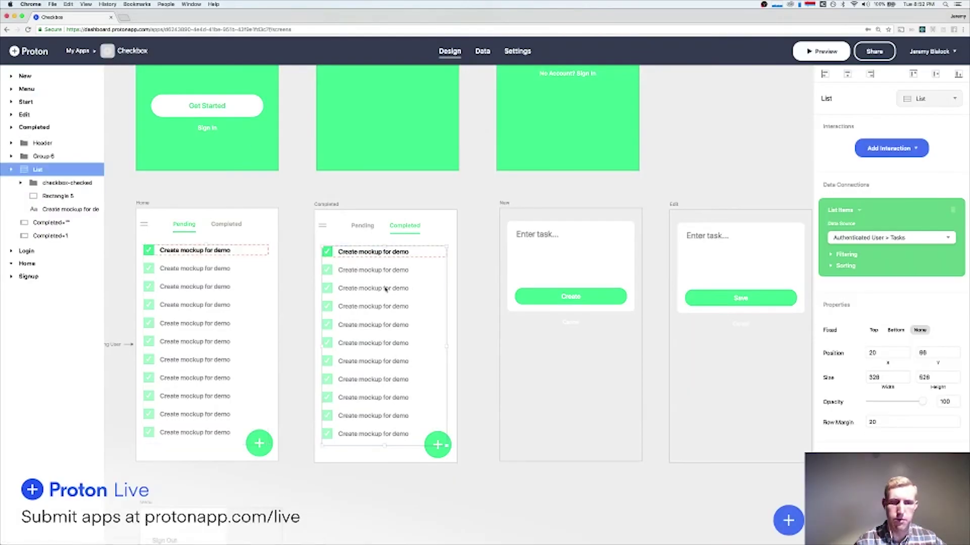
# Sort the Completed list by Updated Date in Descending order, then launch the app preview.
pyautogui.click(842, 264)
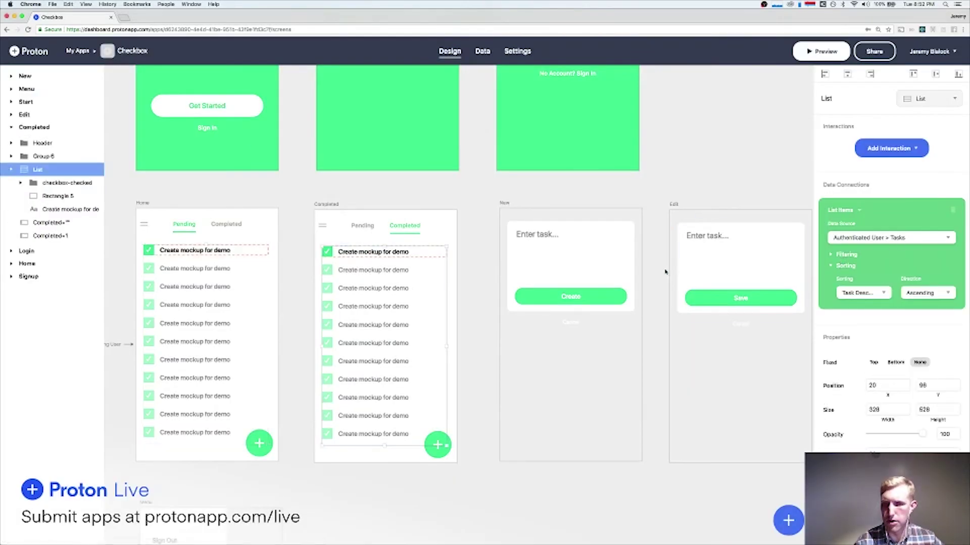
pyautogui.click(925, 294)
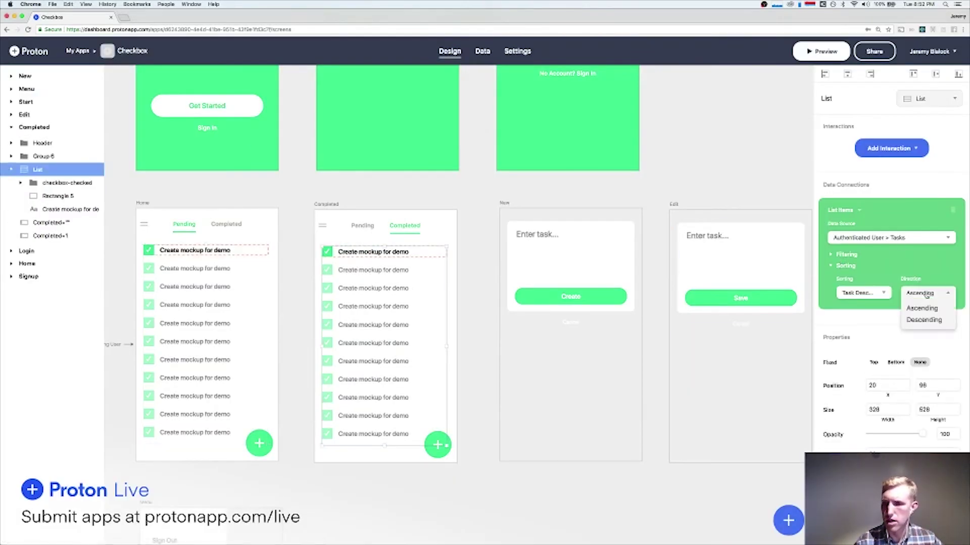
pyautogui.click(874, 292)
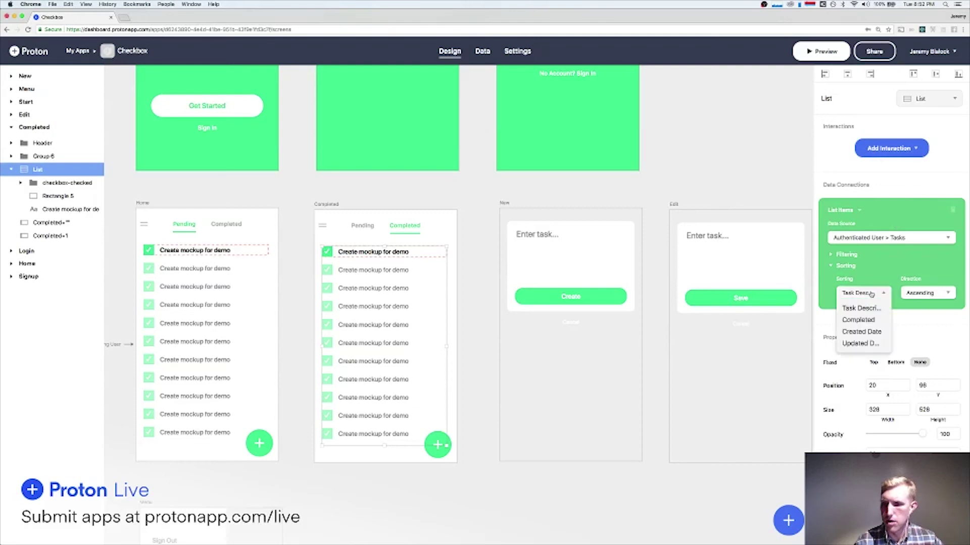
pyautogui.click(865, 343)
pyautogui.click(919, 297)
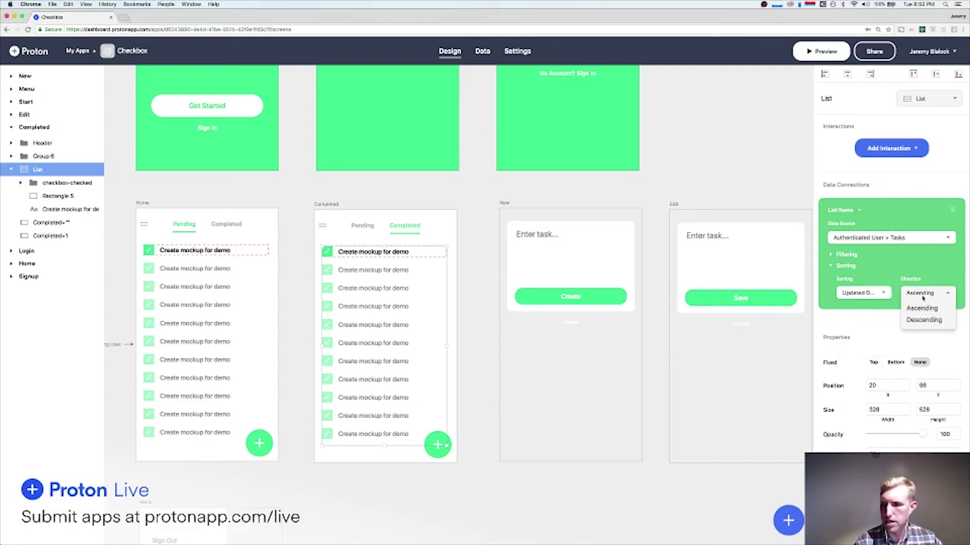
pyautogui.click(930, 320)
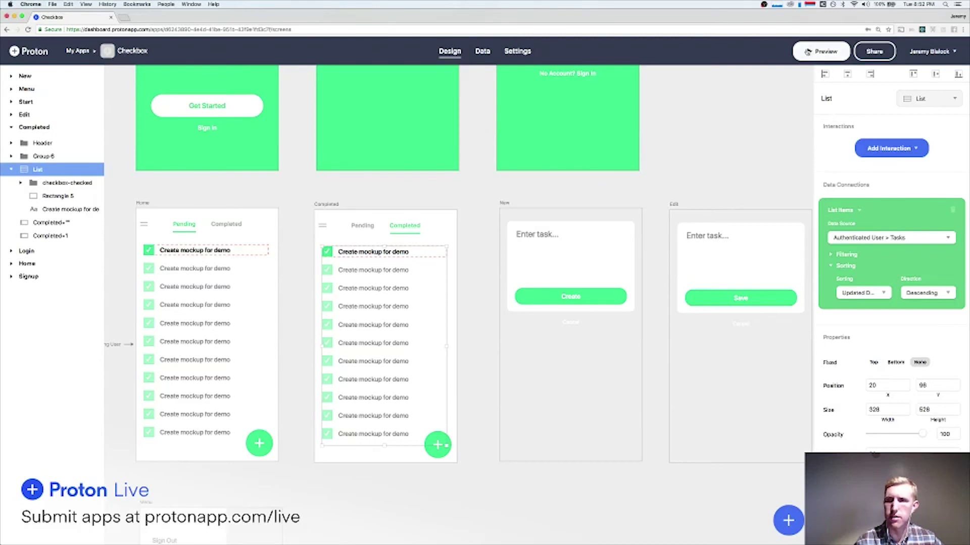
pyautogui.click(808, 52)
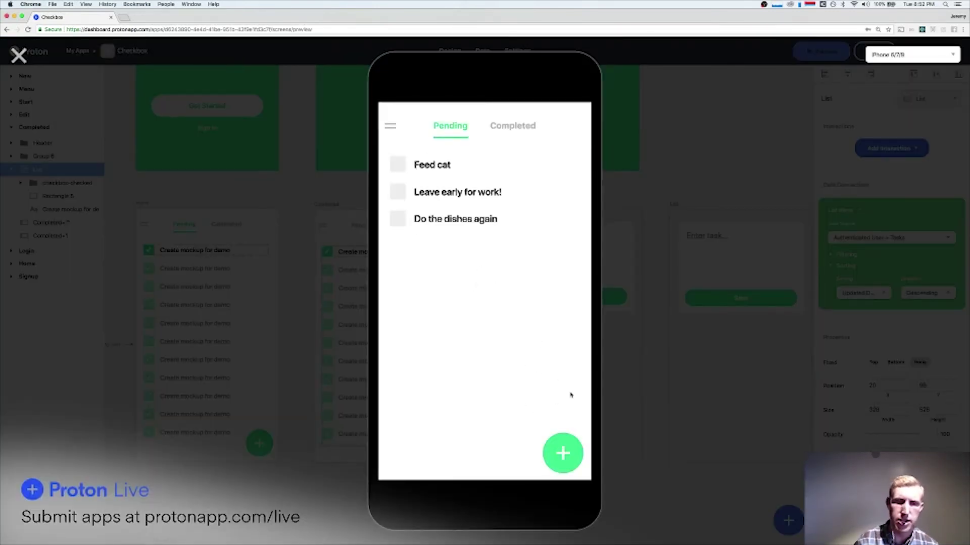
# Add a new task 'Fedd the dog' in the app preview.
pyautogui.click(562, 452)
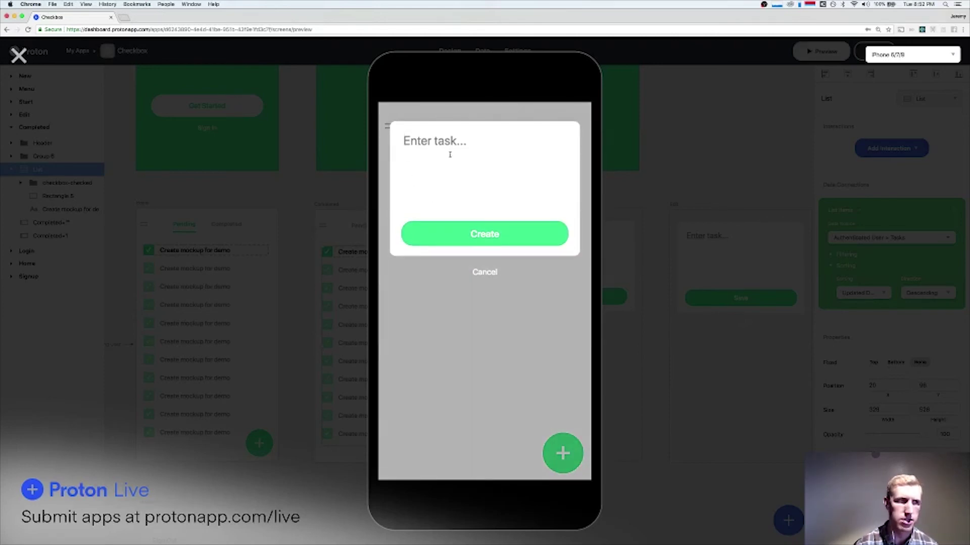
pyautogui.write('DFe')
pyautogui.press('BackSpace')
pyautogui.press('BackSpace')
pyautogui.press('BackSpace')
pyautogui.write('Fed')
pyautogui.write('d the dog')
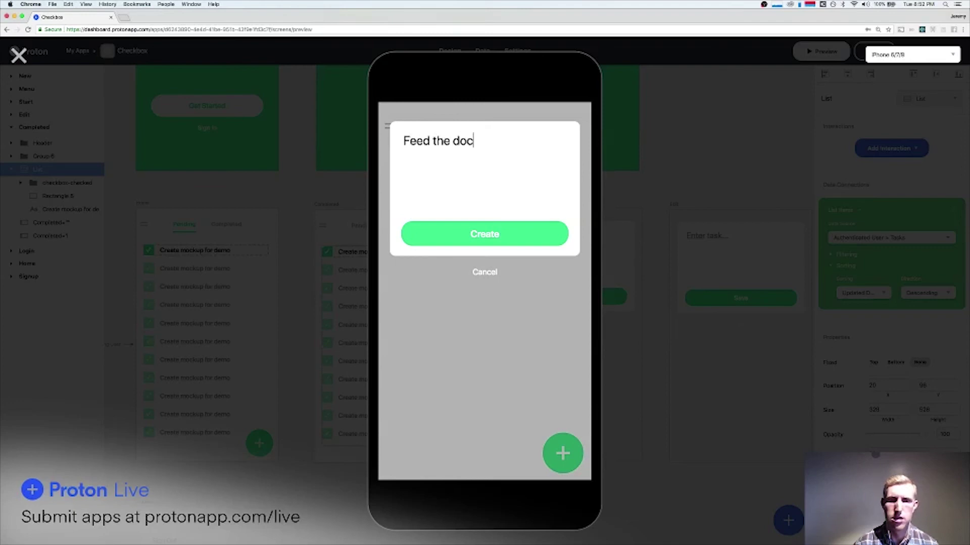
pyautogui.click(515, 236)
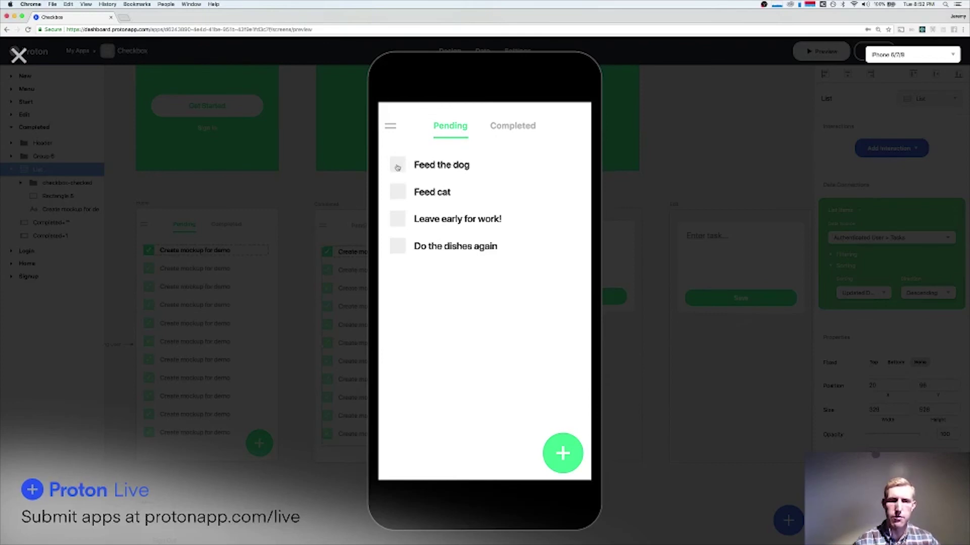
# Mark the dog task done, then untick and re-tick 'Take out the trash' to test ordering.
pyautogui.click(397, 167)
pyautogui.click(514, 125)
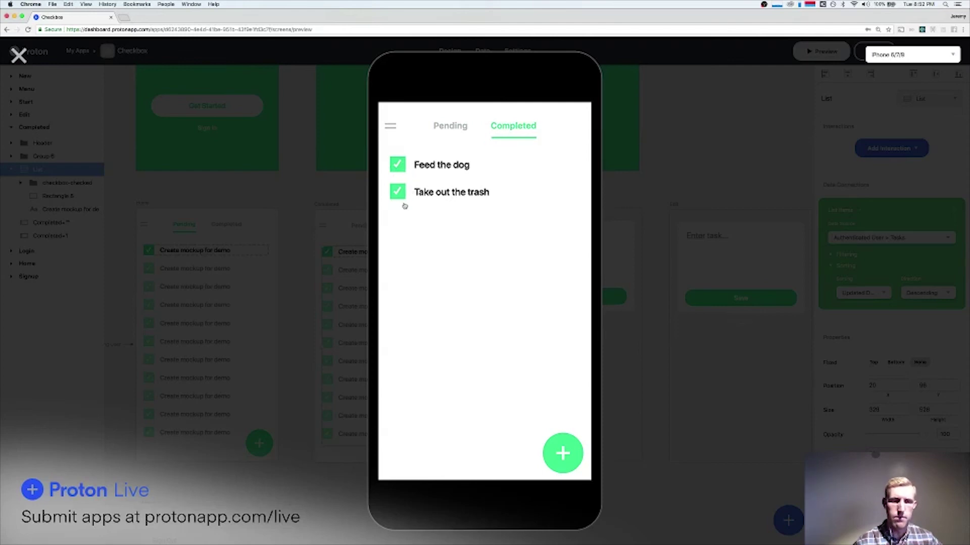
pyautogui.click(394, 192)
pyautogui.click(447, 129)
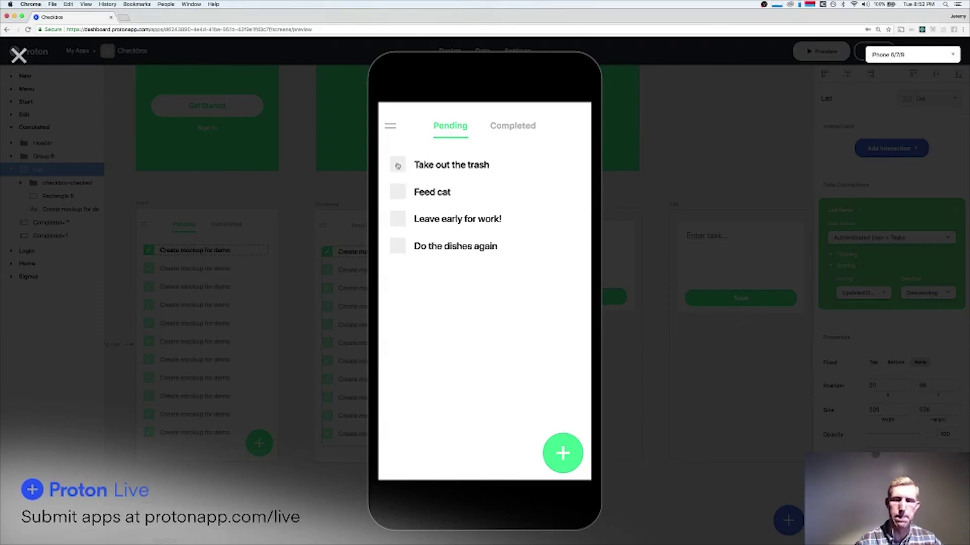
pyautogui.click(397, 165)
pyautogui.click(498, 125)
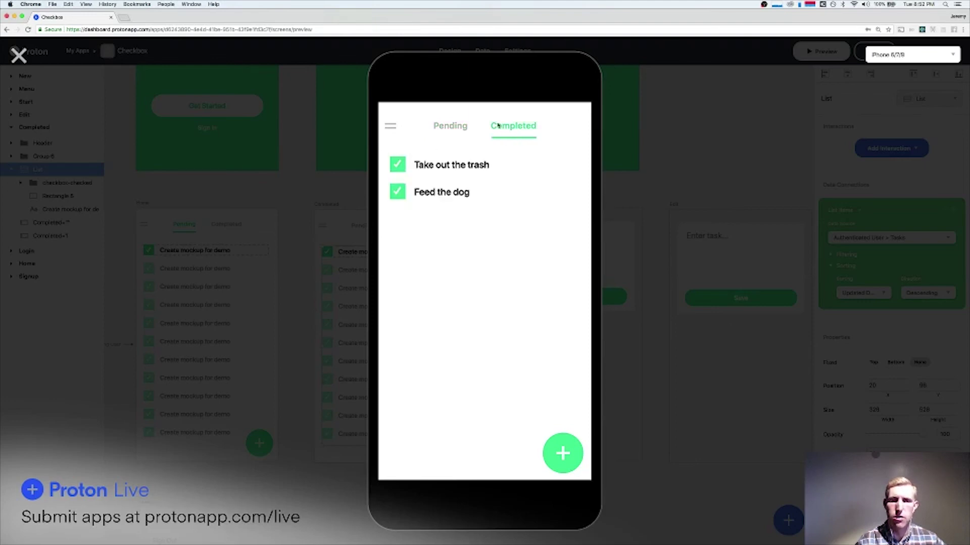
# Switch between Pending and Completed tabs to confirm newest-first order, then close the preview.
pyautogui.click(451, 128)
pyautogui.click(529, 129)
pyautogui.click(450, 124)
pyautogui.click(505, 130)
pyautogui.click(448, 133)
pyautogui.click(525, 129)
pyautogui.click(443, 129)
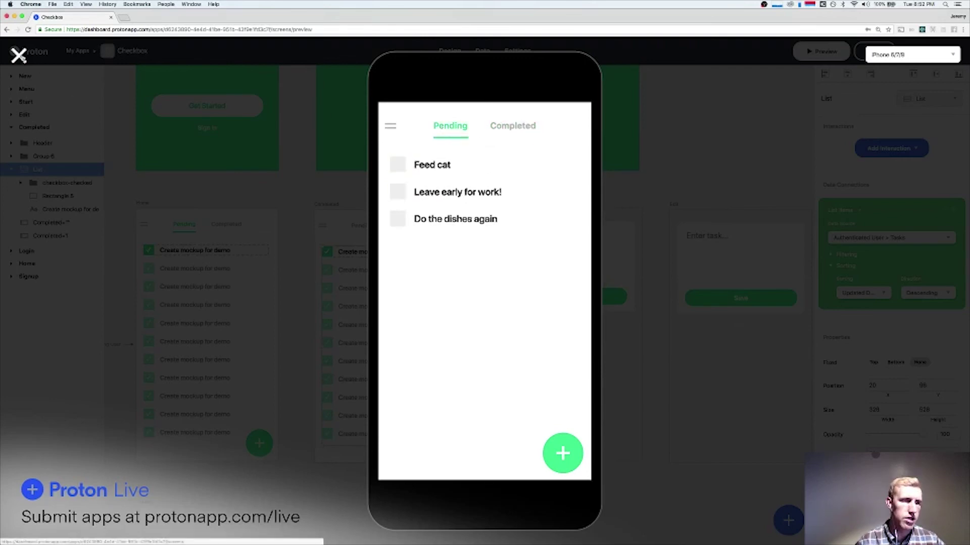
pyautogui.click(18, 55)
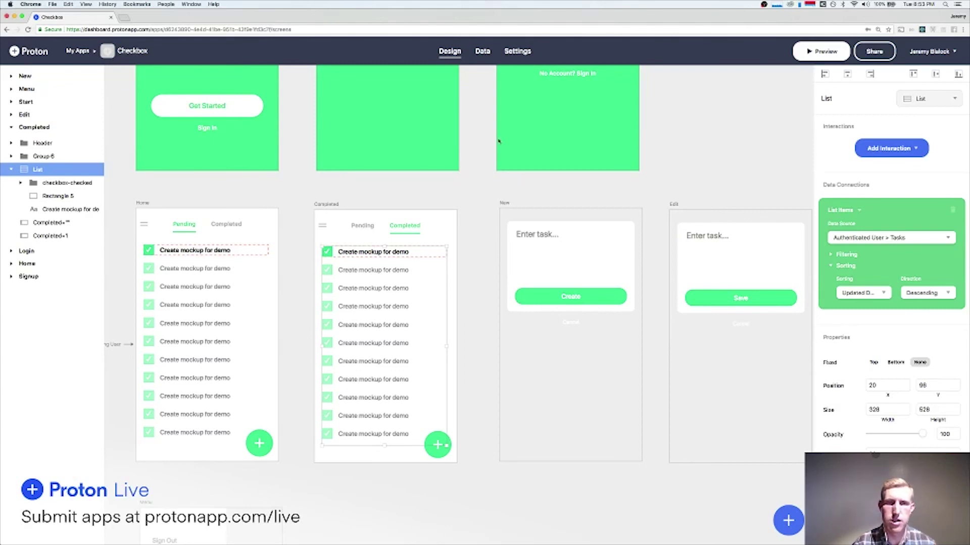
# Open the Share popover showing the Checkbox app's link and send-to-phone option.
pyautogui.scroll(5, 478, 133)
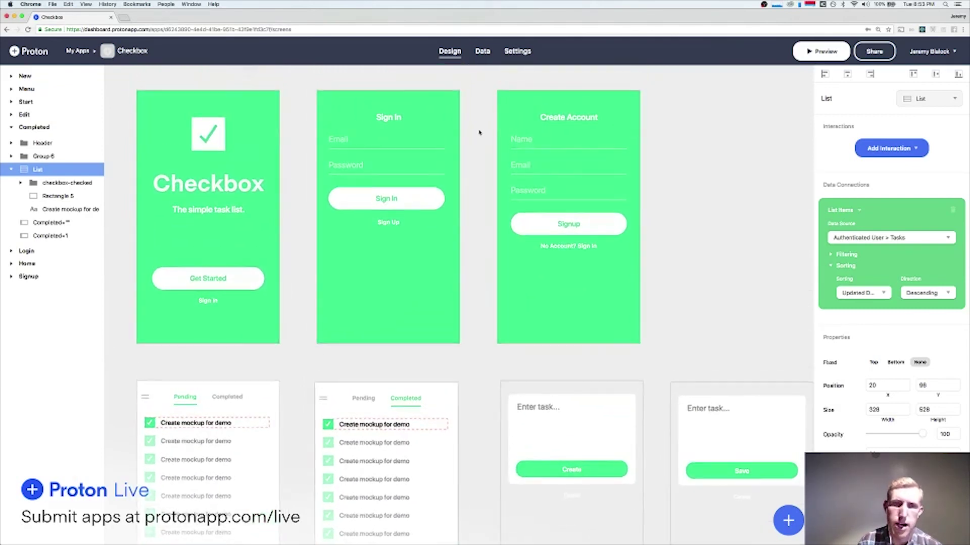
pyautogui.scroll(-5, 479, 133)
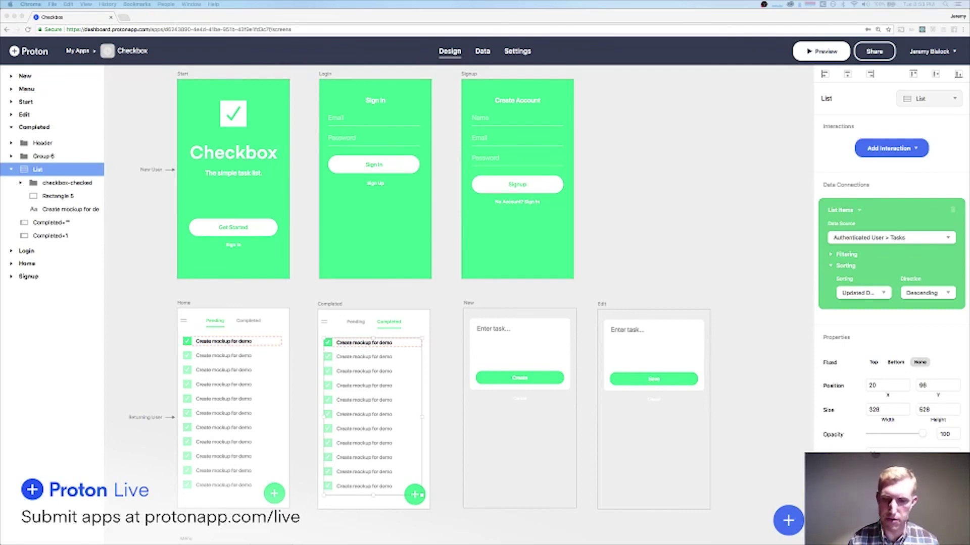
pyautogui.click(873, 52)
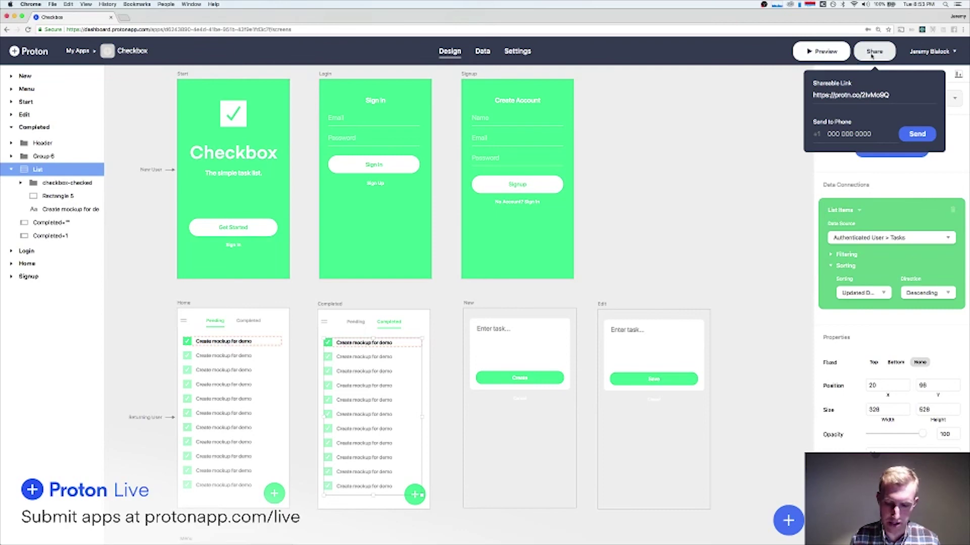